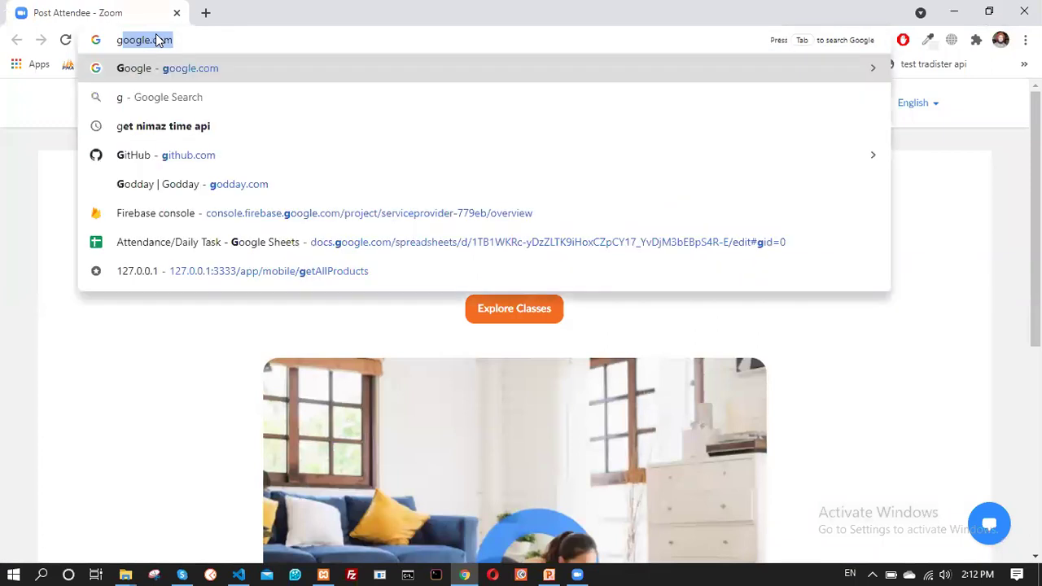
Load Google and search for 'xampp free download'
{"action": "key", "text": "Return"}
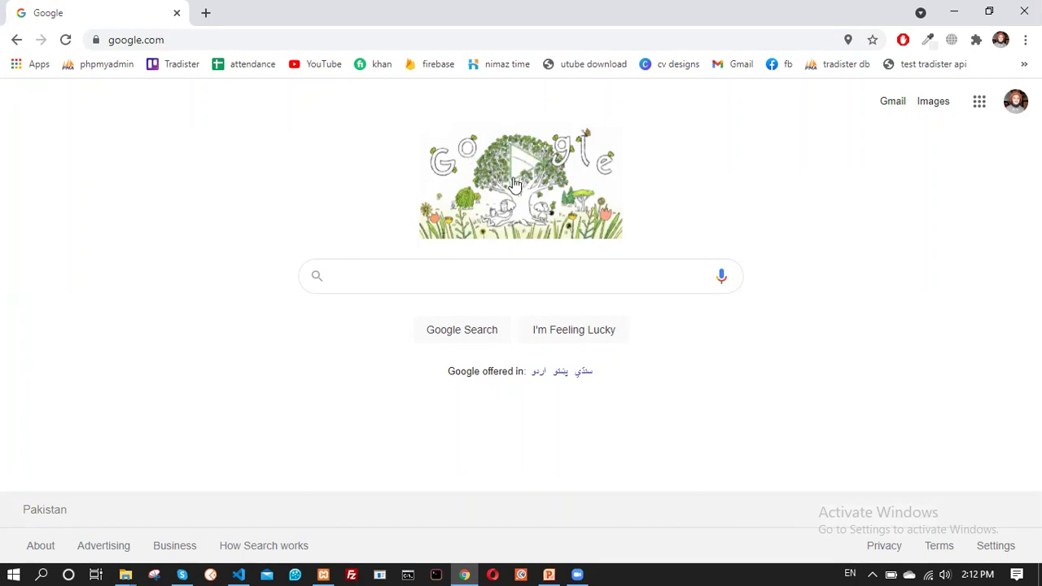
{"action": "type", "text": "x"}
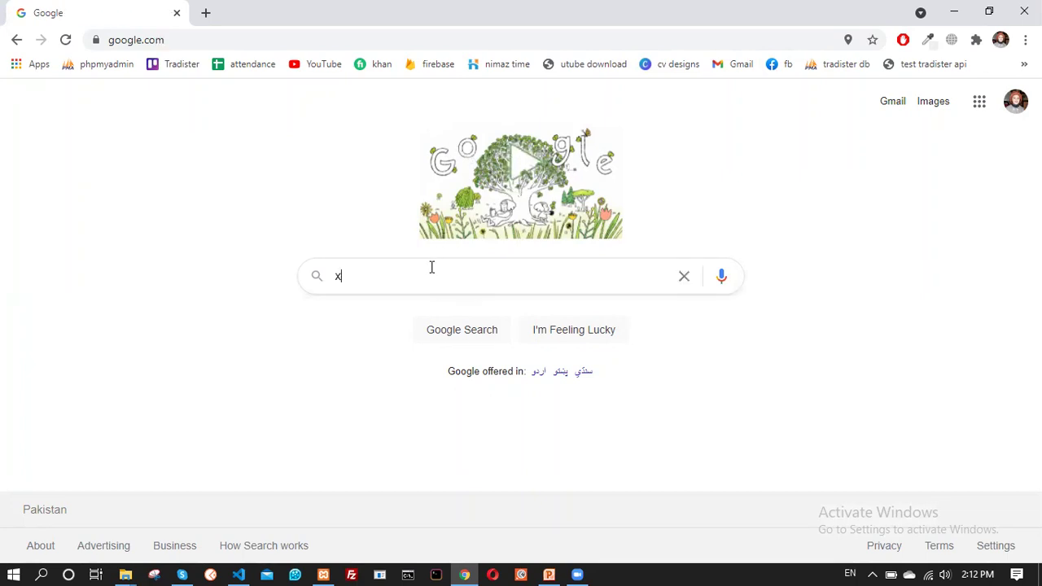
{"action": "type", "text": "ampp"}
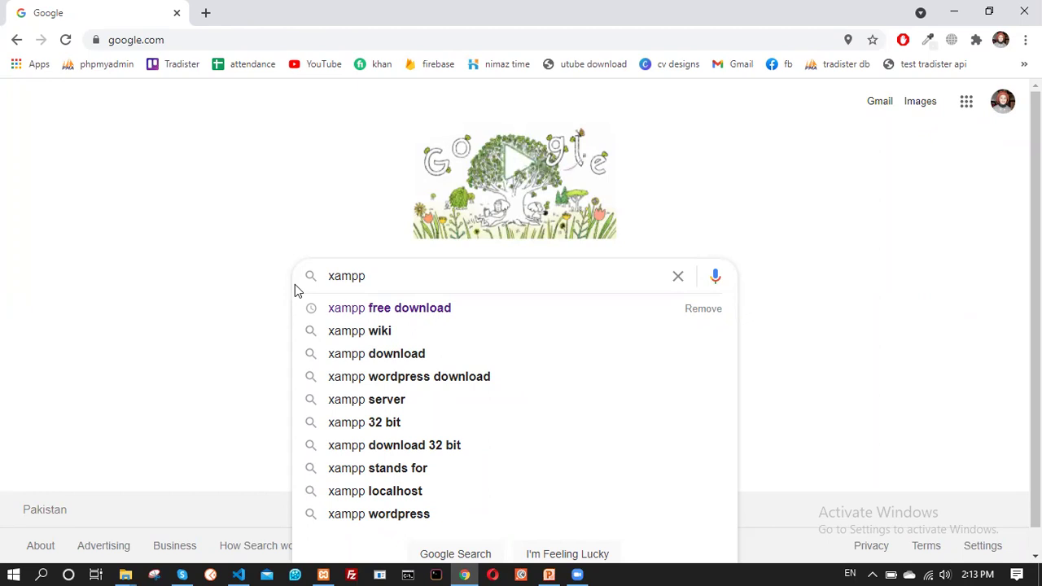
{"action": "type", "text": "f"}
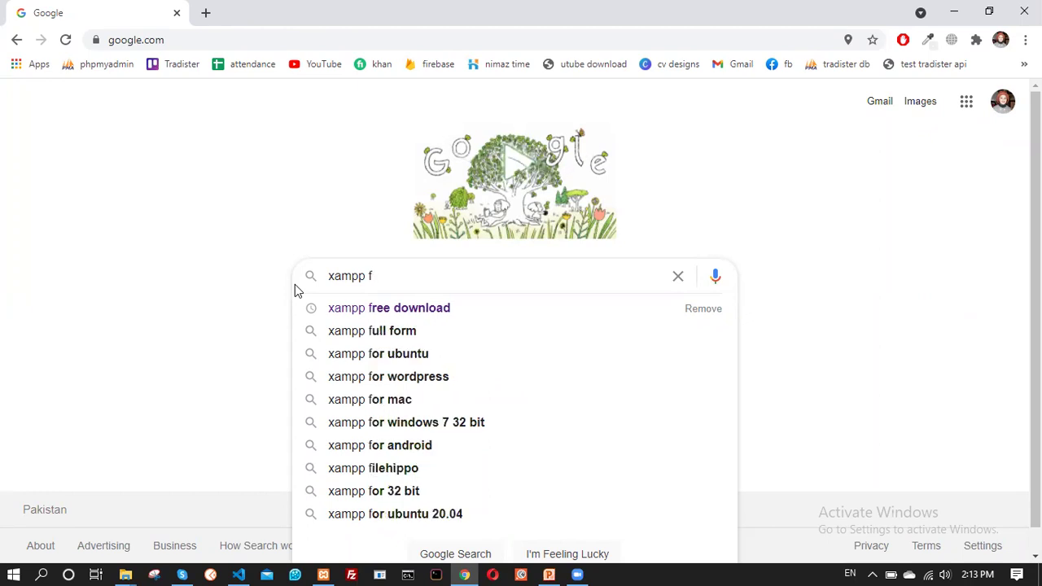
{"action": "type", "text": "ree download"}
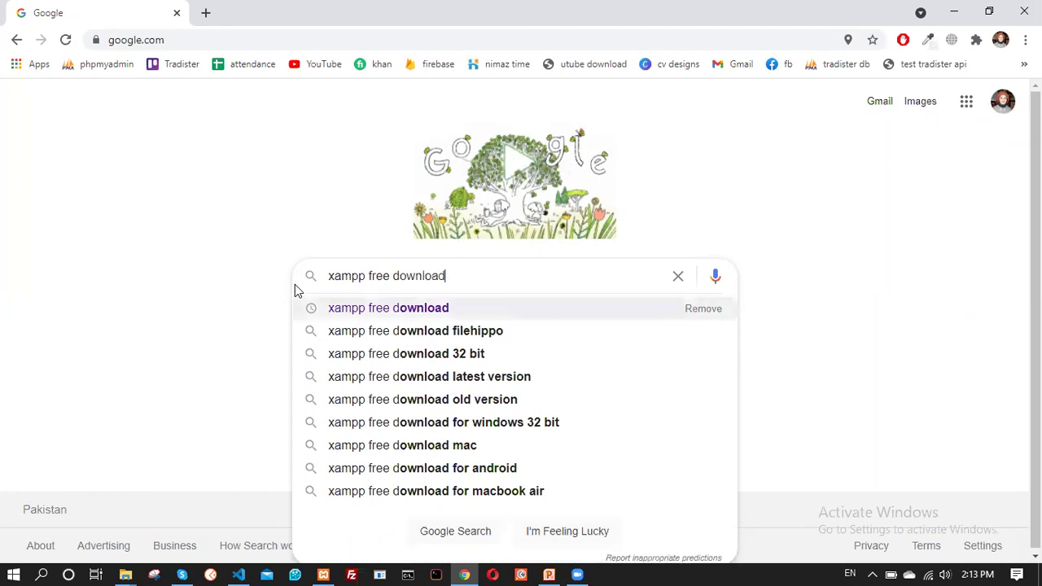
{"action": "key", "text": "Return"}
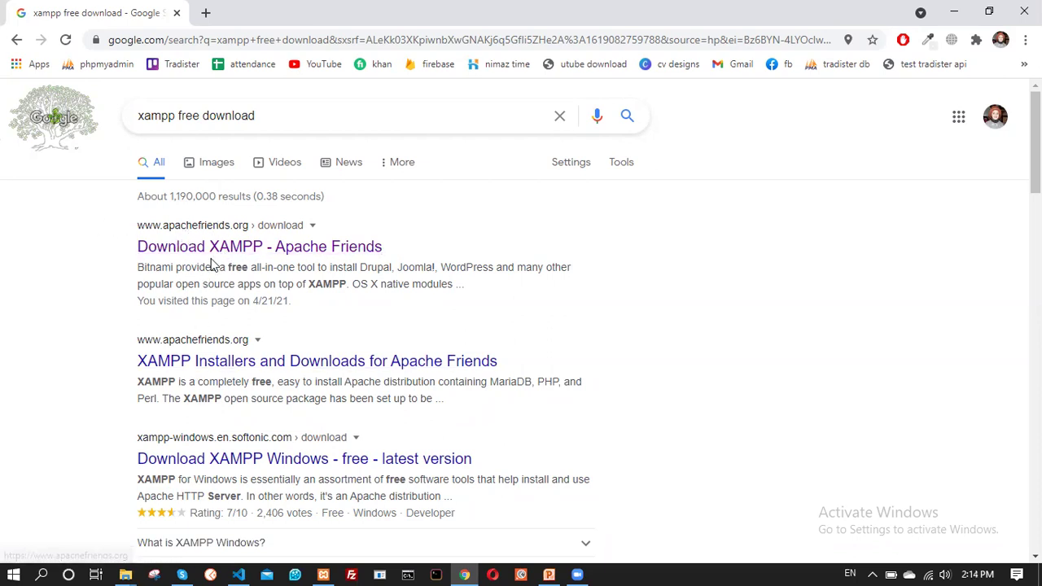
Open the Apache Friends 'Download XAMPP' result and scroll to the XAMPP for Windows versions
{"action": "left_click", "coordinate": [213, 251]}
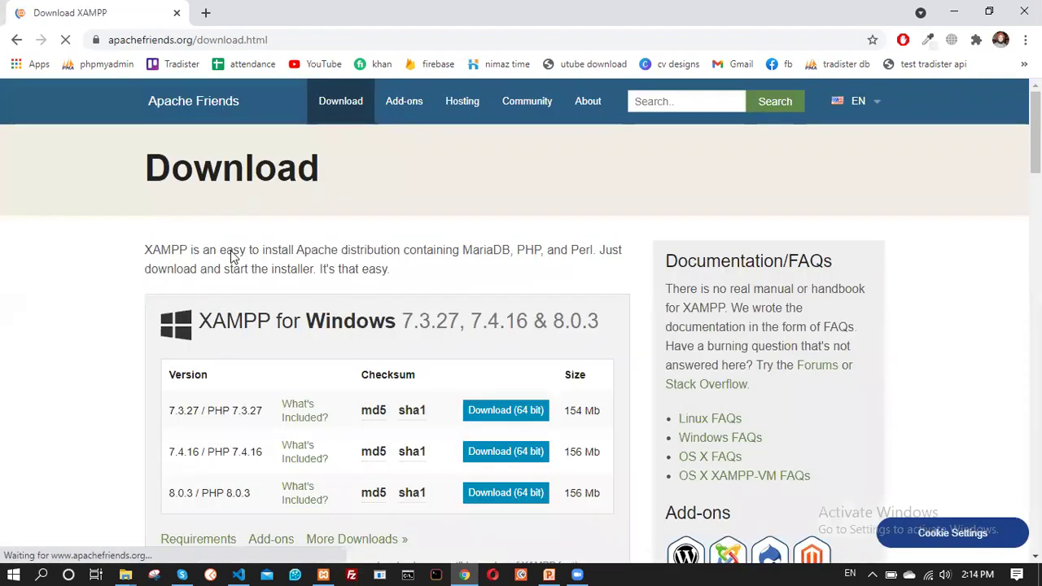
{"action": "scroll", "coordinate": [353, 351], "scroll_direction": "down", "scroll_amount": 2}
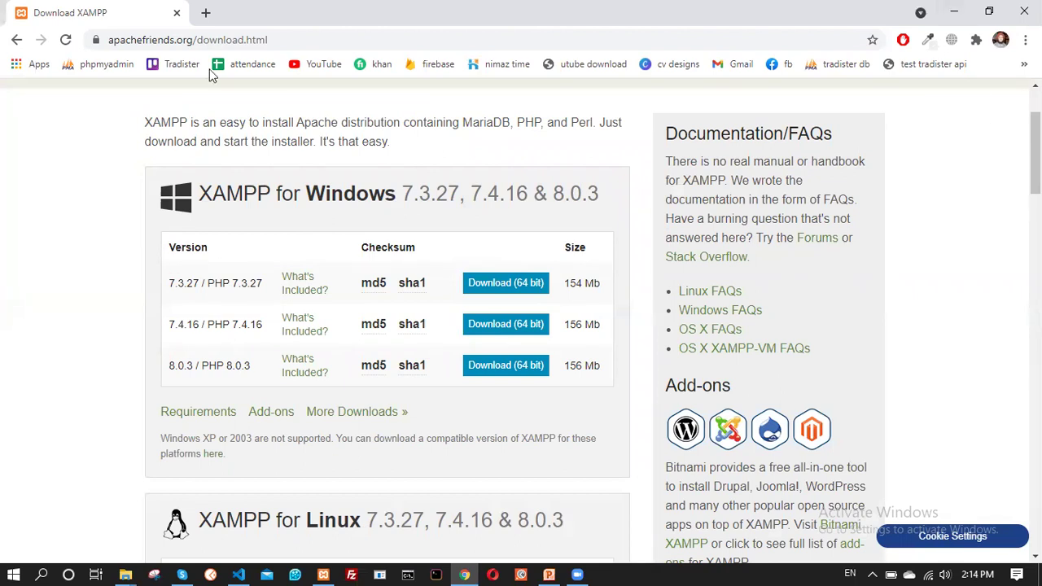
{"action": "key", "text": "alt+Tab"}
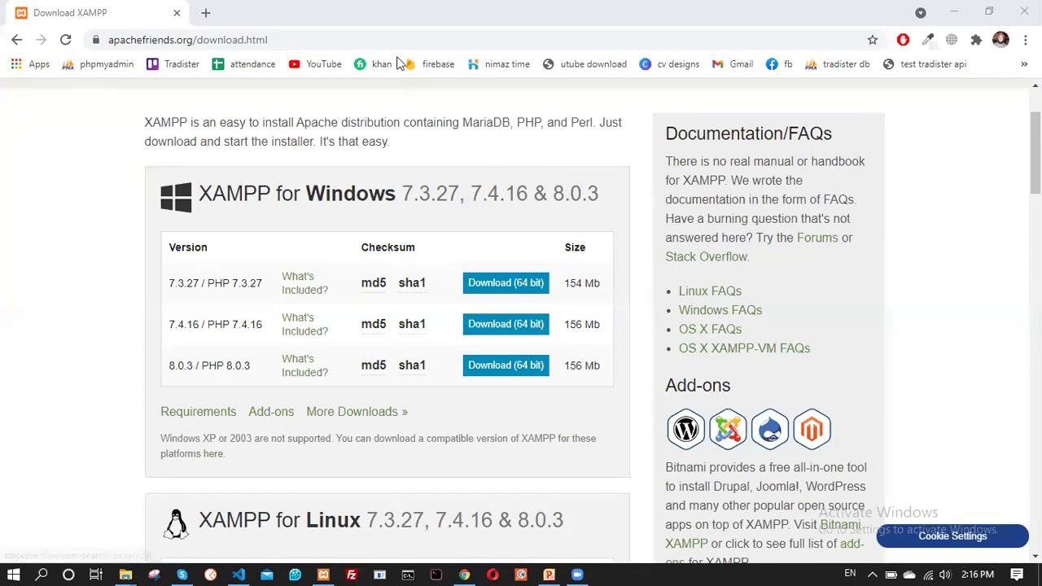
{"action": "left_click", "coordinate": [398, 40]}
{"action": "type", "text": "g"}
{"action": "key", "text": "Return"}
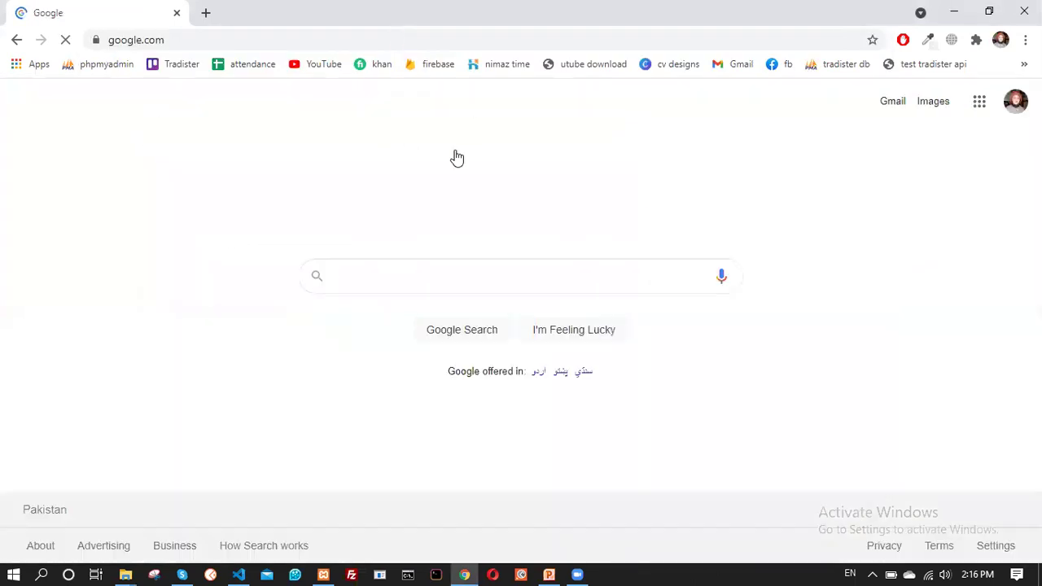
{"action": "type", "text": "xa"}
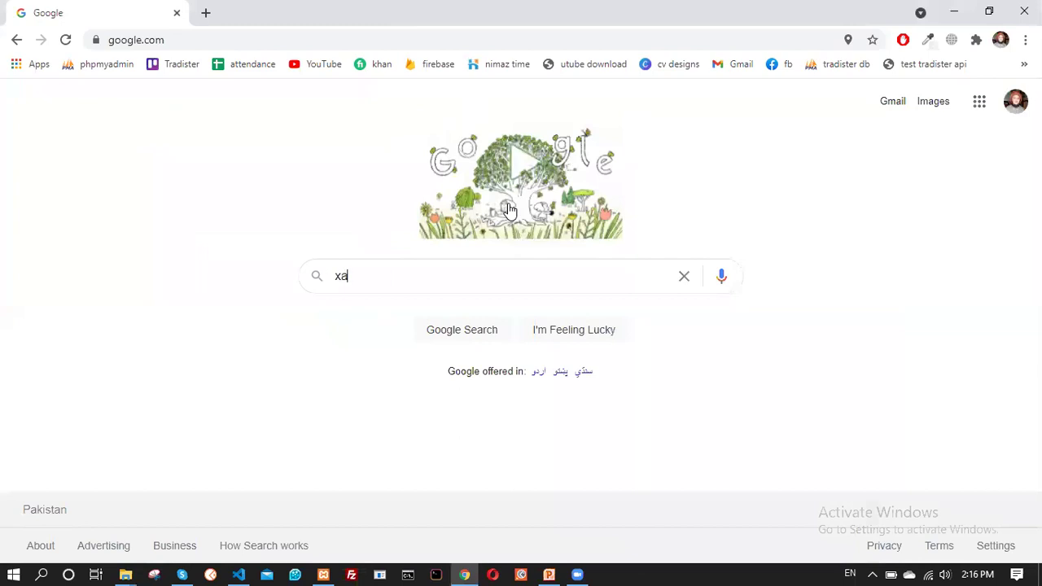
{"action": "type", "text": "mpp fr"}
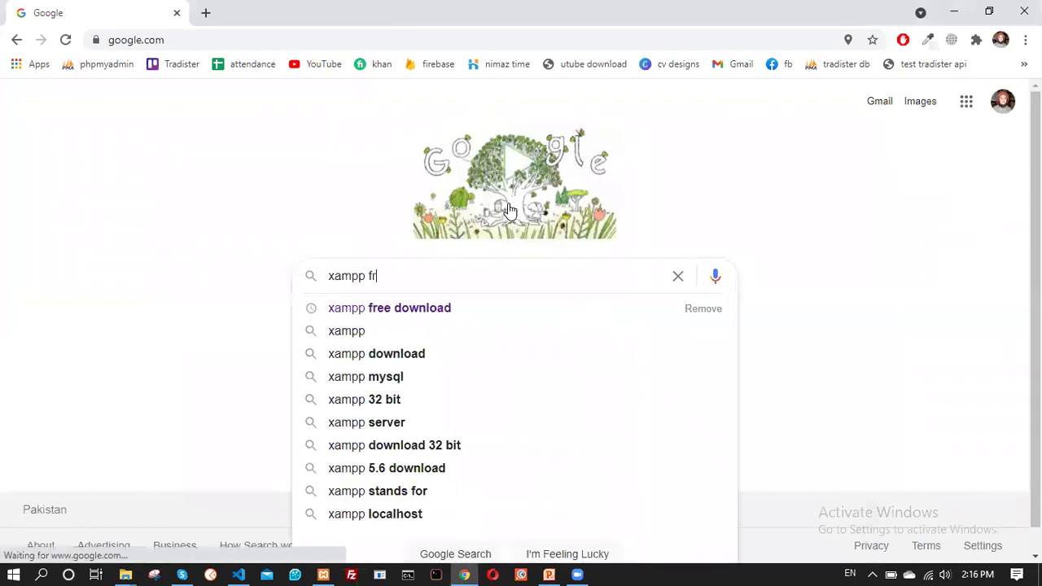
{"action": "type", "text": "ee download"}
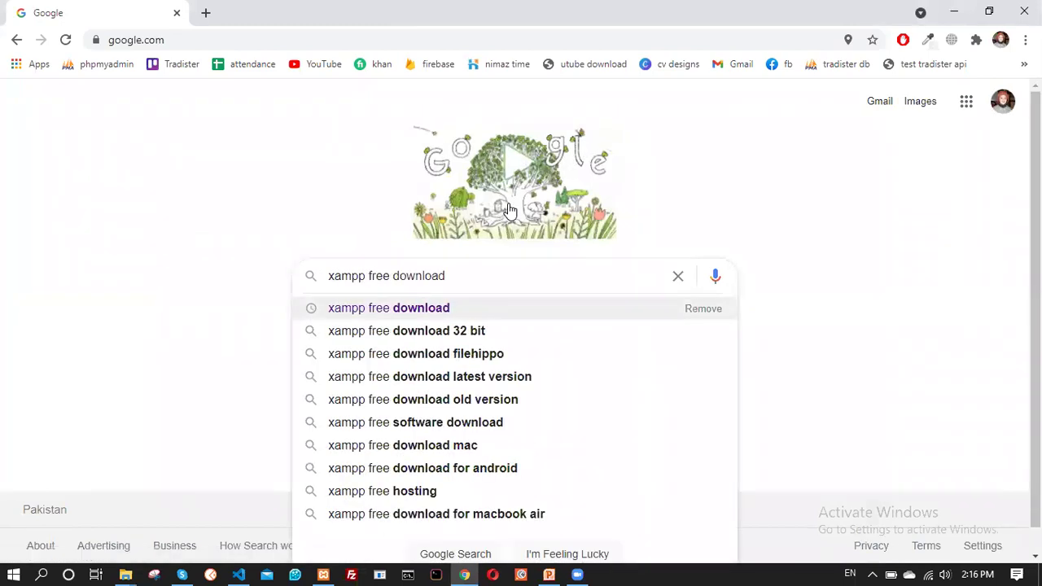
{"action": "key", "text": "Return"}
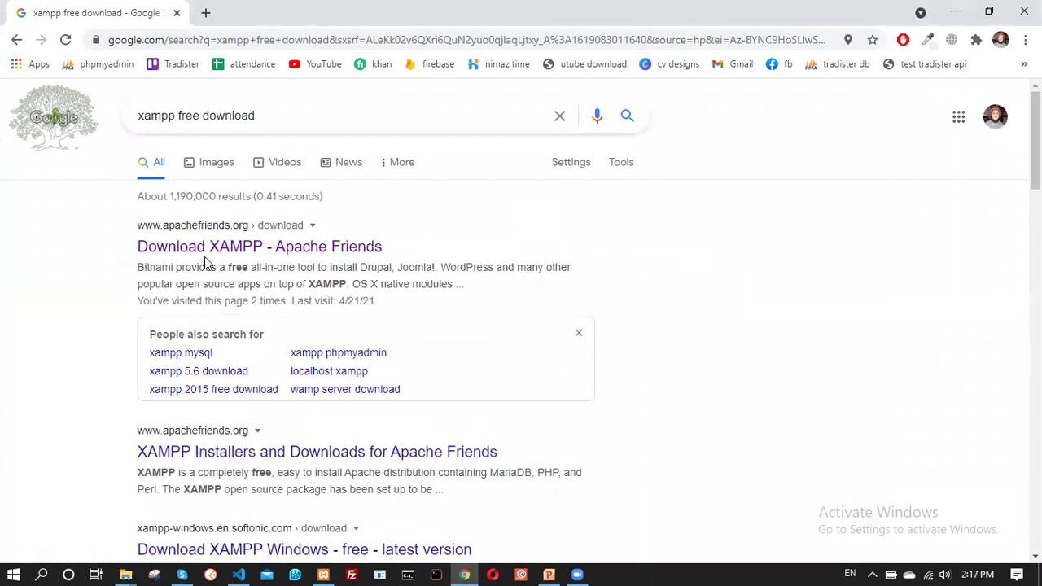
{"action": "left_click", "coordinate": [209, 248]}
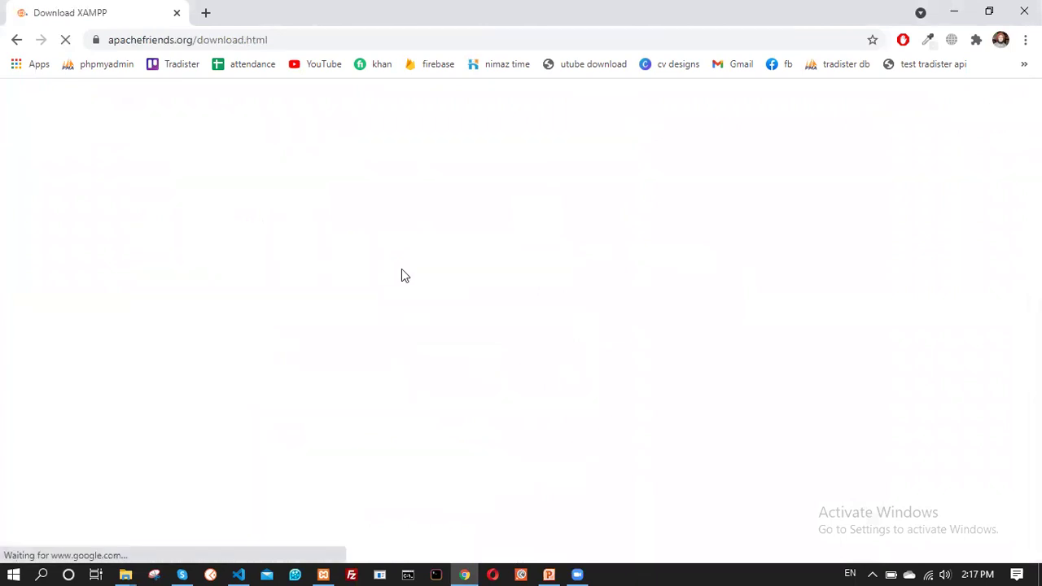
{"action": "scroll", "coordinate": [346, 265], "scroll_direction": "down", "scroll_amount": 2}
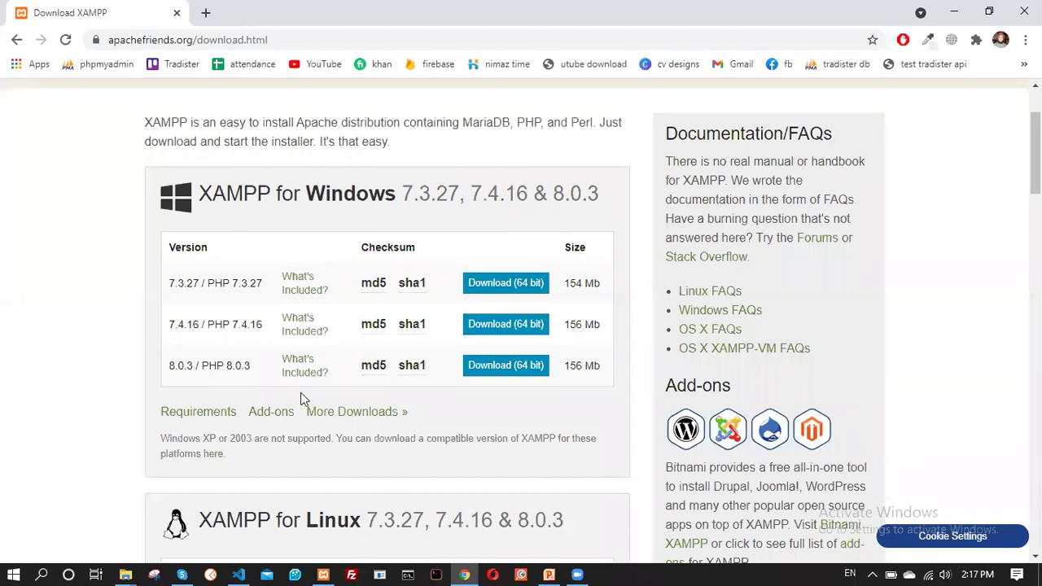
{"action": "left_click", "coordinate": [529, 365]}
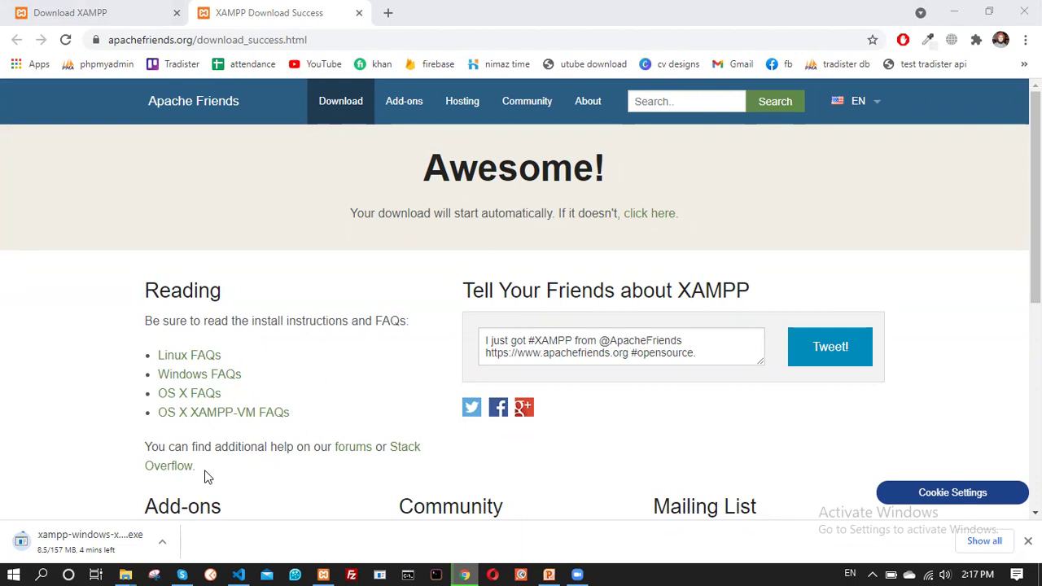
Bring the File Explorer Downloads folder window to the front
{"action": "mouse_move", "coordinate": [127, 570]}
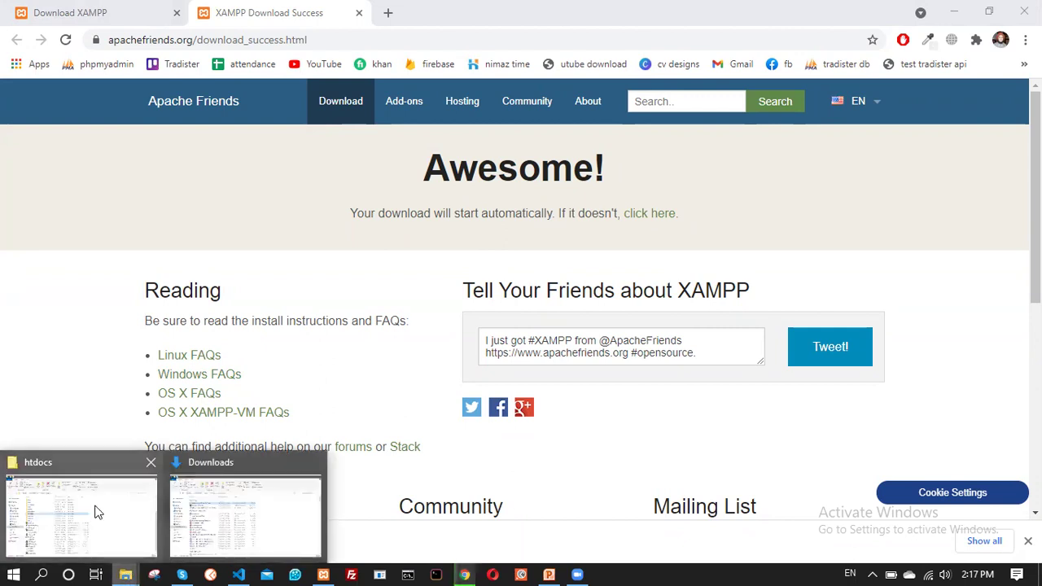
{"action": "left_click", "coordinate": [221, 495]}
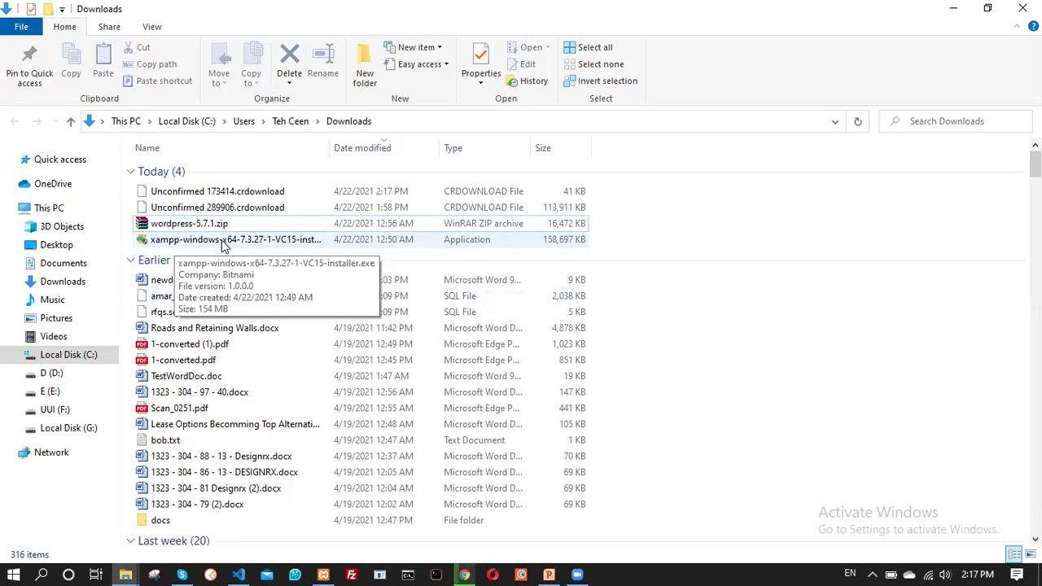
Minimize Chrome and run the xampp-windows-x64-7.3.27 installer from the Downloads folder
{"action": "double_click", "coordinate": [224, 244]}
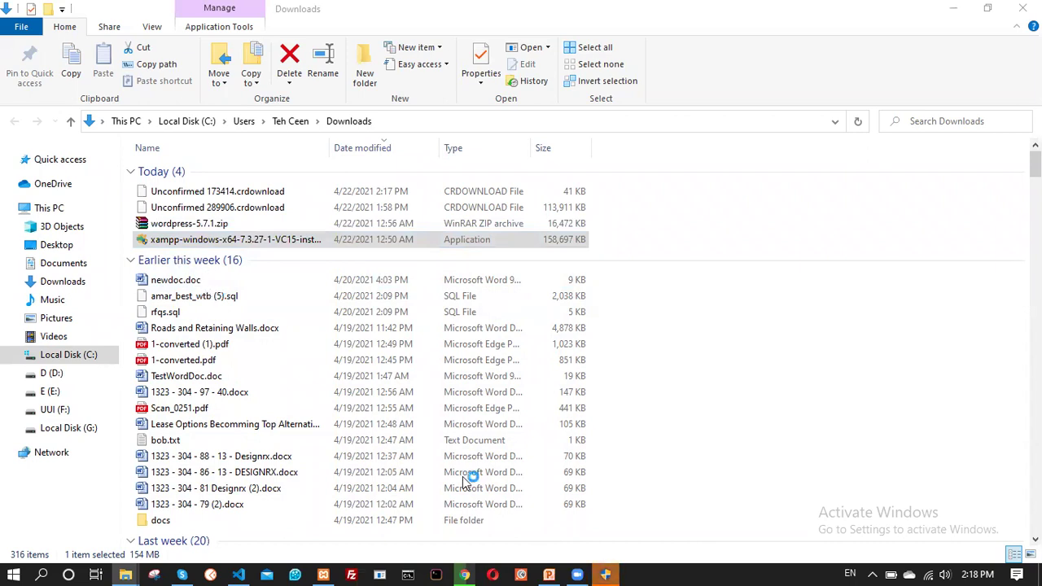
{"action": "left_click", "coordinate": [606, 569]}
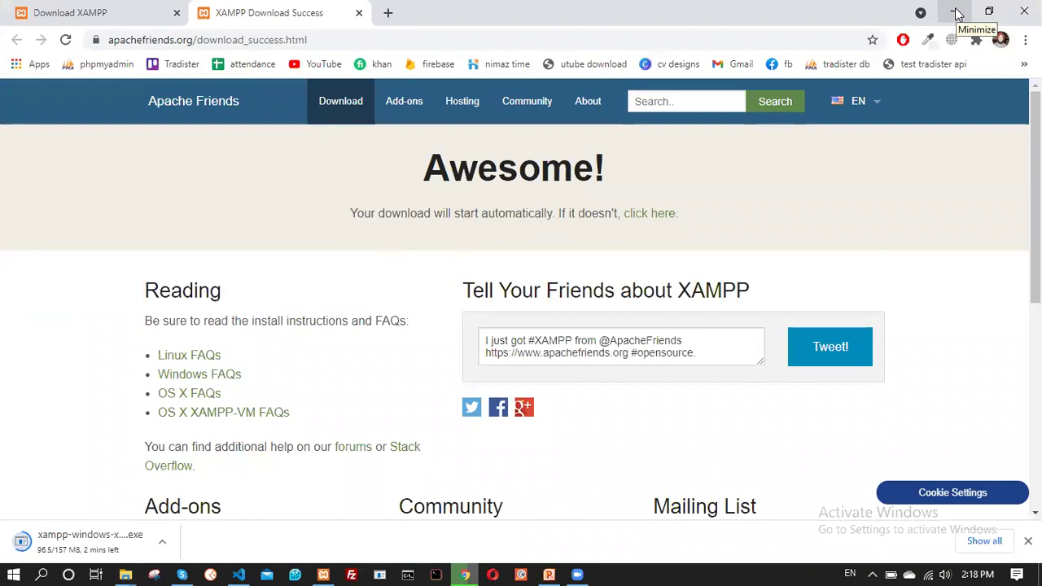
{"action": "left_click", "coordinate": [957, 14]}
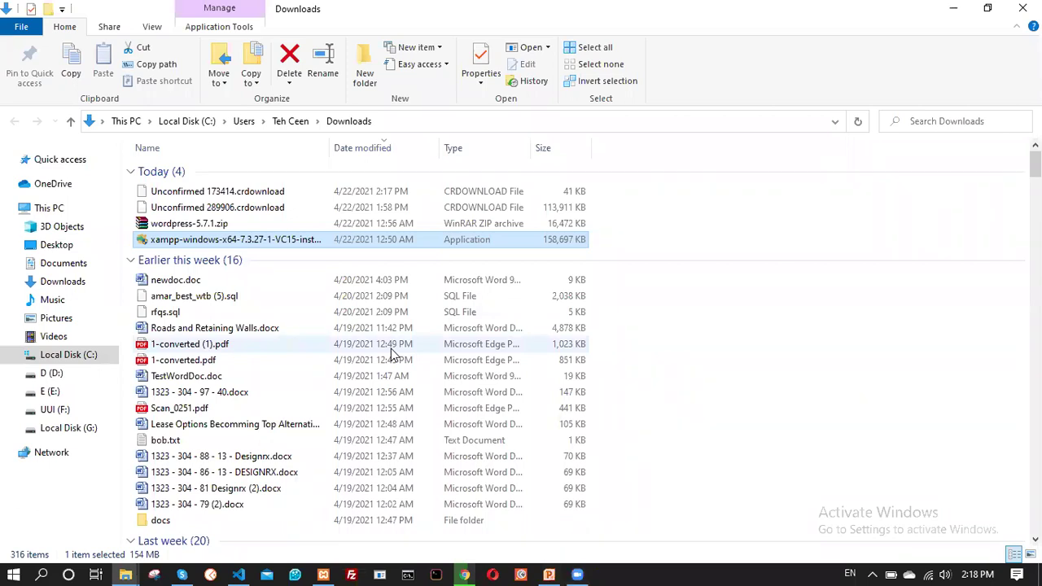
{"action": "left_click", "coordinate": [234, 241]}
{"action": "left_click", "coordinate": [235, 241]}
{"action": "left_click", "coordinate": [142, 241]}
{"action": "double_click", "coordinate": [143, 241]}
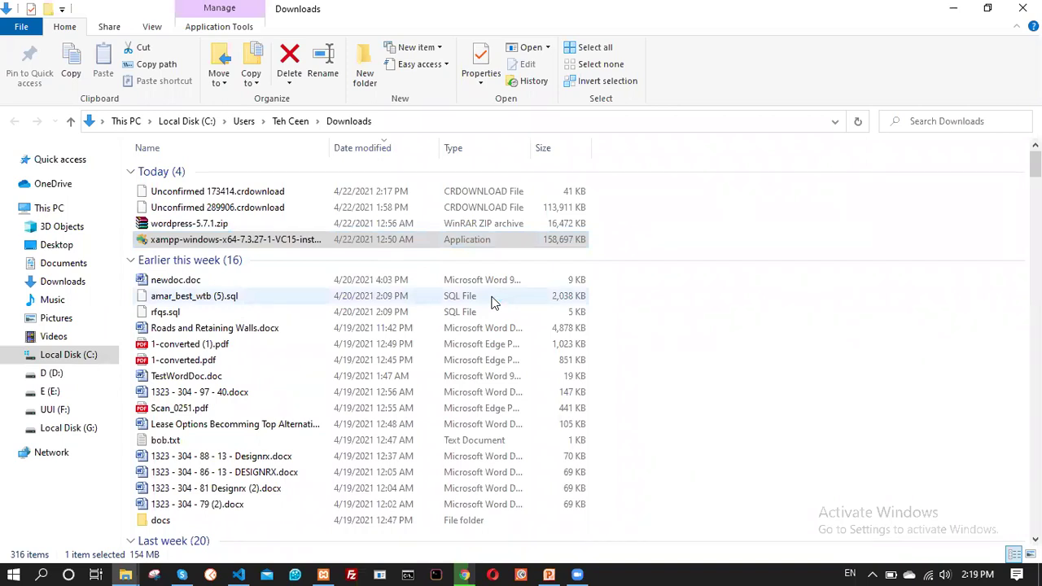
{"action": "mouse_move", "coordinate": [464, 570]}
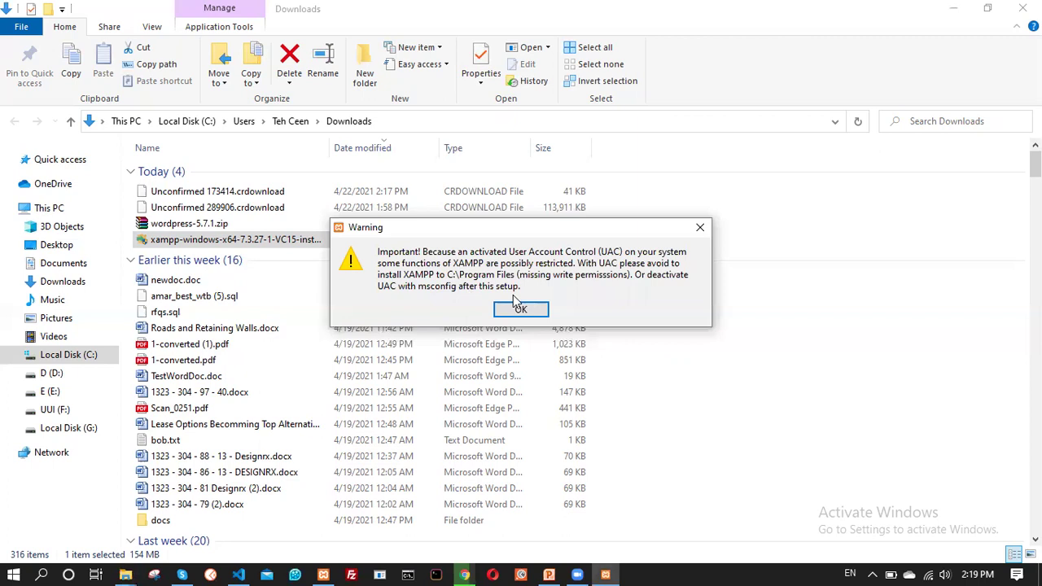
Dismiss the UAC warning and advance past the welcome and components pages
{"action": "left_click", "coordinate": [513, 313]}
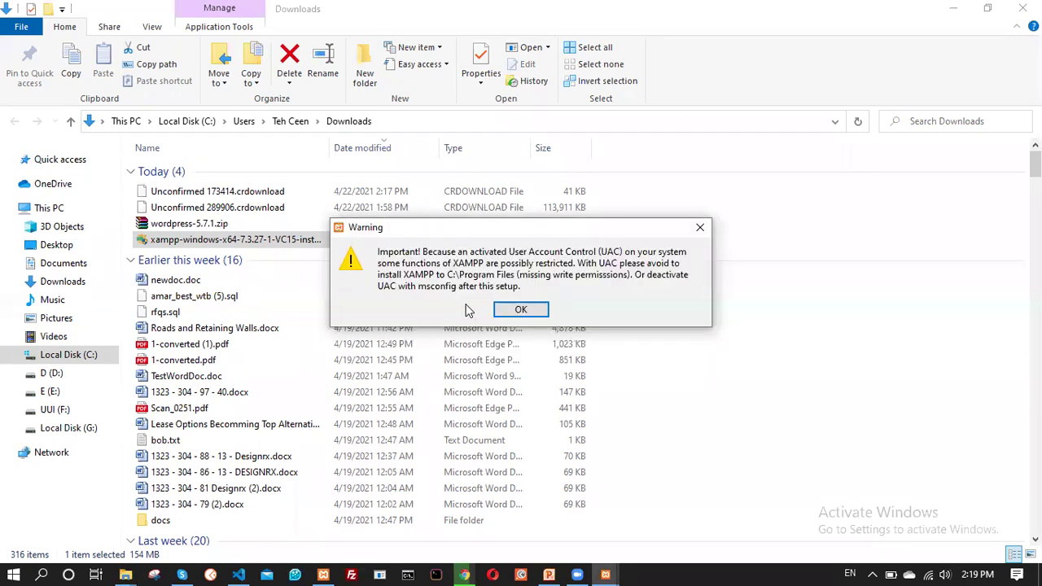
{"action": "left_click", "coordinate": [521, 309]}
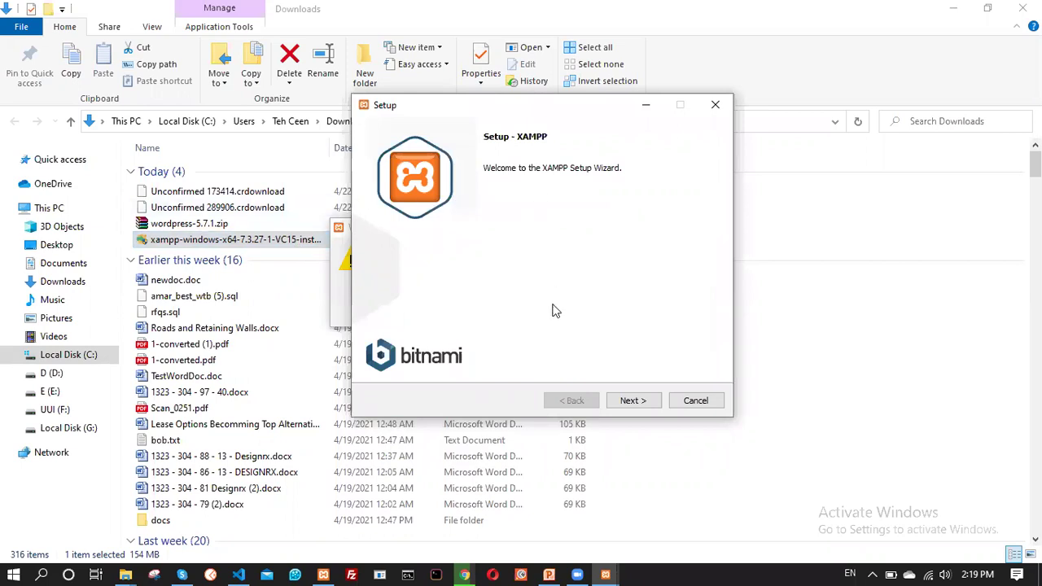
{"action": "left_click", "coordinate": [633, 401]}
{"action": "left_click", "coordinate": [629, 399]}
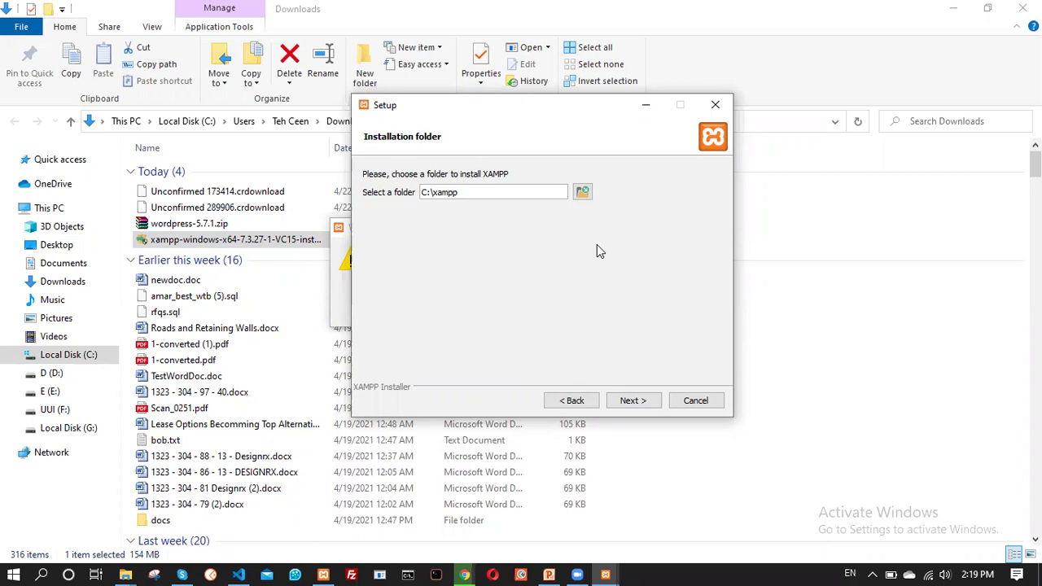
Cancel the installation with Yes, then cancel and confirm the reopened wizard too
{"action": "left_click", "coordinate": [702, 401]}
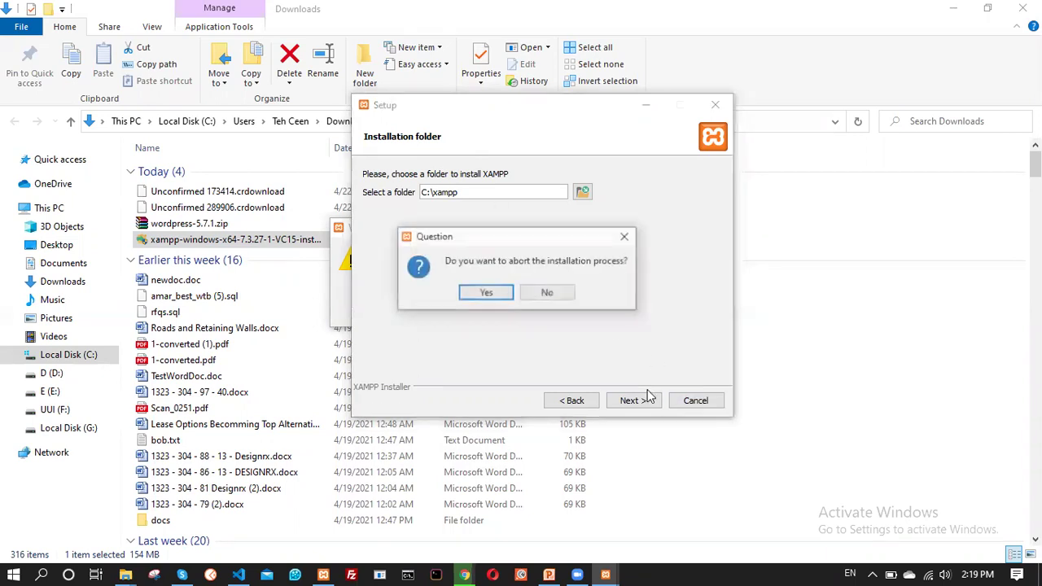
{"action": "left_click", "coordinate": [486, 292]}
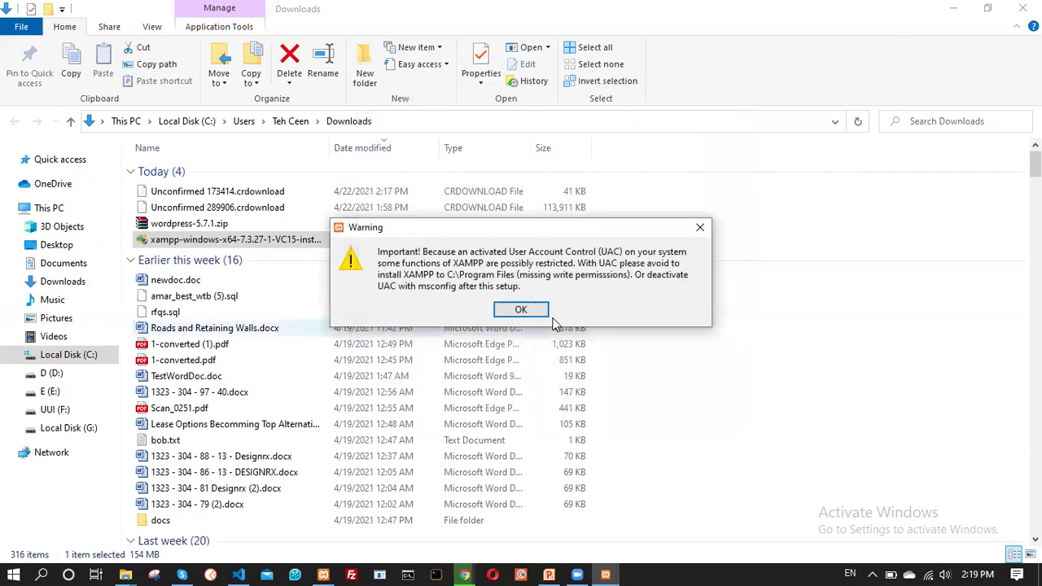
{"action": "left_click", "coordinate": [700, 227]}
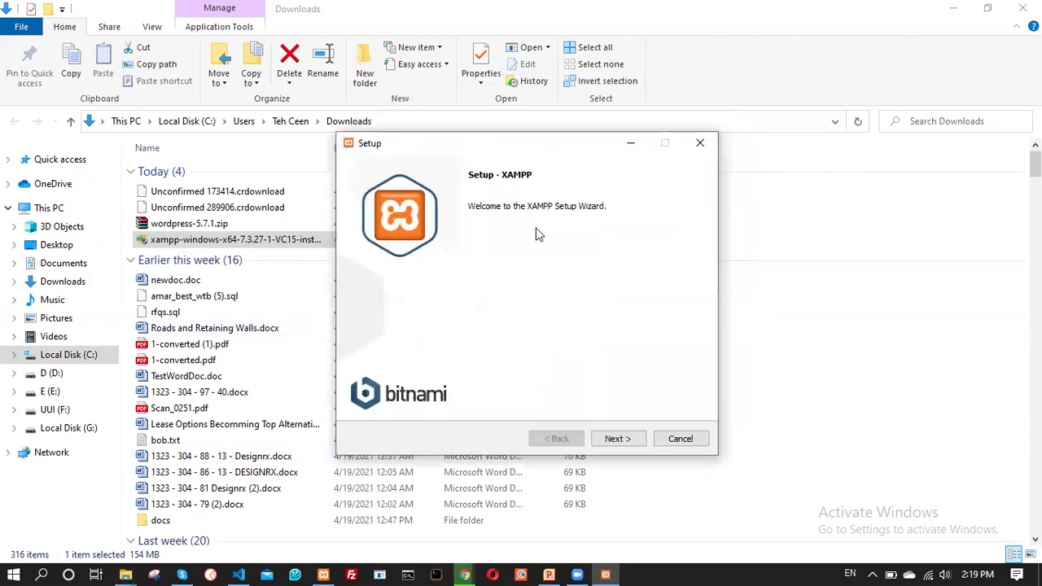
{"action": "left_click", "coordinate": [680, 438]}
{"action": "left_click", "coordinate": [486, 293]}
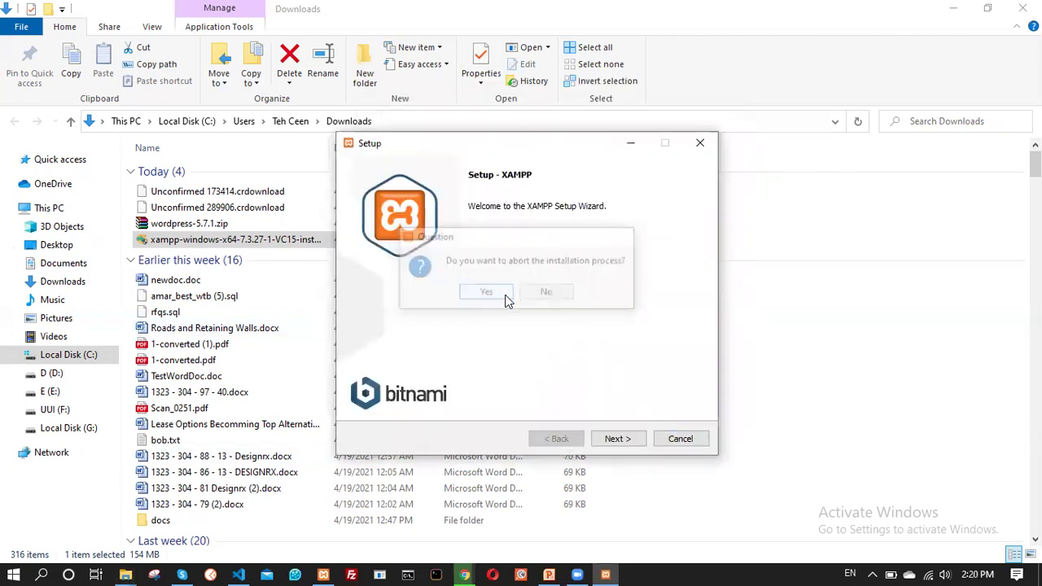
Search Start for 'xamp' and pin XAMPP Control Panel to Start
{"action": "left_click", "coordinate": [8, 572]}
{"action": "left_click", "coordinate": [8, 571]}
{"action": "left_click", "coordinate": [8, 572]}
{"action": "type", "text": "xamp"}
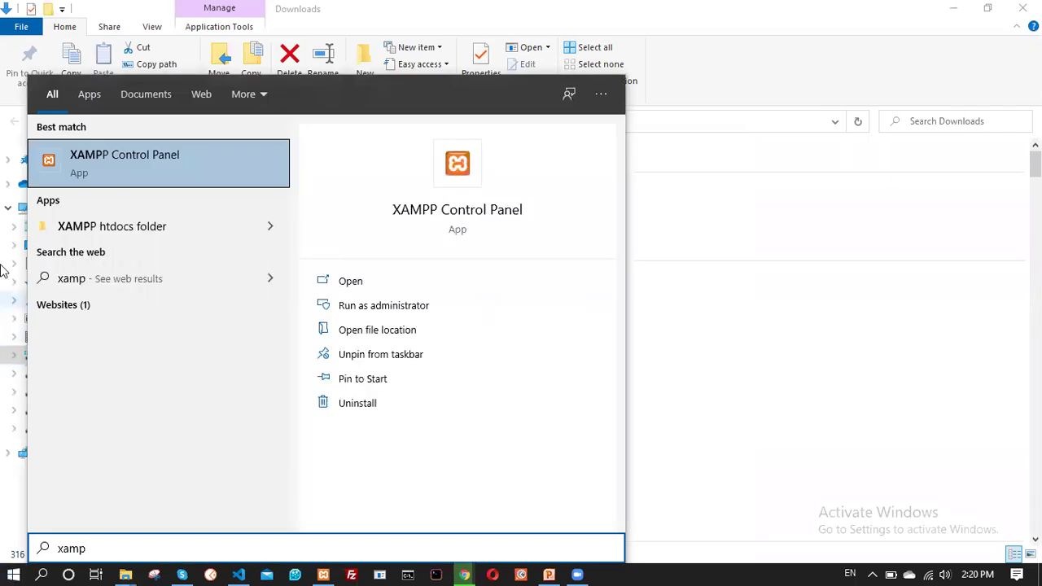
{"action": "right_click", "coordinate": [153, 154]}
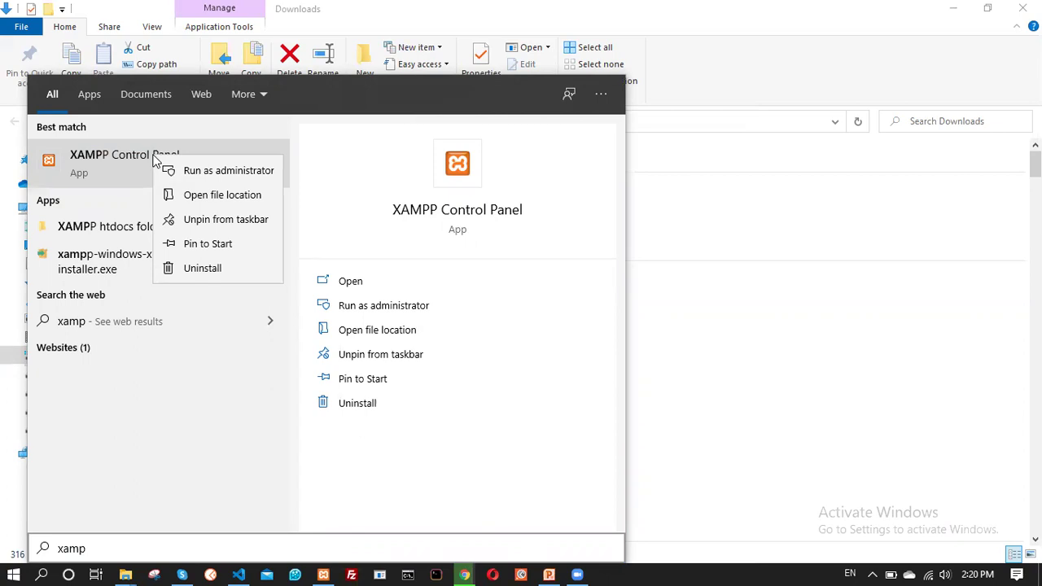
{"action": "left_click", "coordinate": [213, 243]}
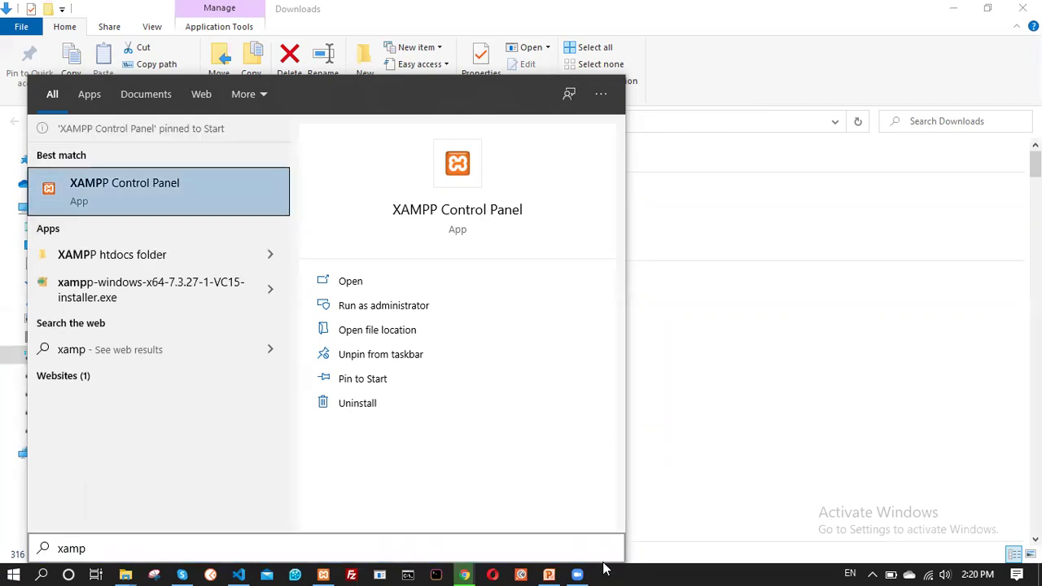
{"action": "left_click", "coordinate": [603, 569]}
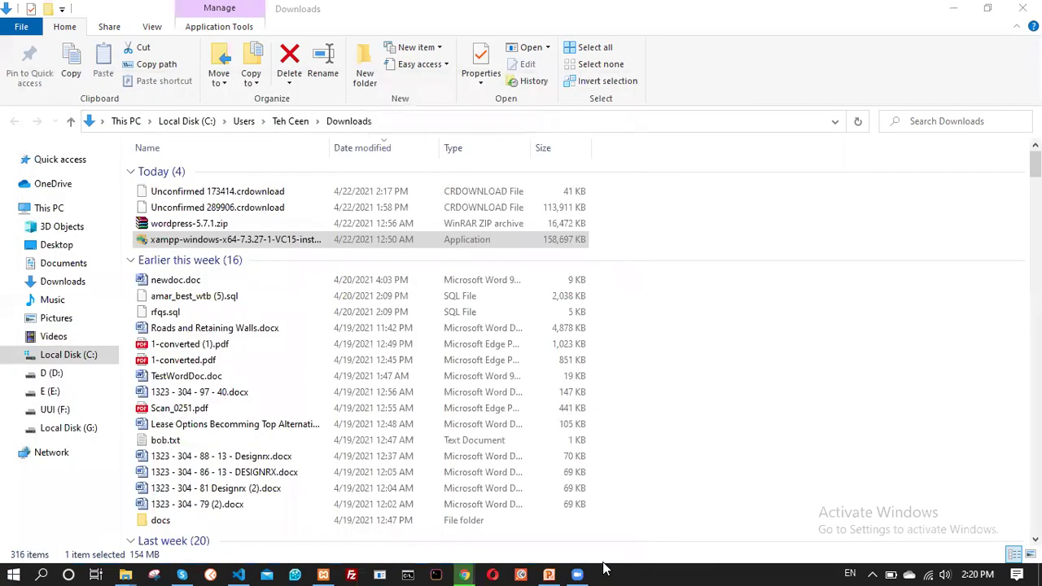
{"action": "left_click", "coordinate": [324, 567]}
Reposition the XAMPP Control Panel, search Start for 'xam', then stop Apache
{"action": "left_click_drag", "start_coordinate": [403, 99], "coordinate": [362, 94]}
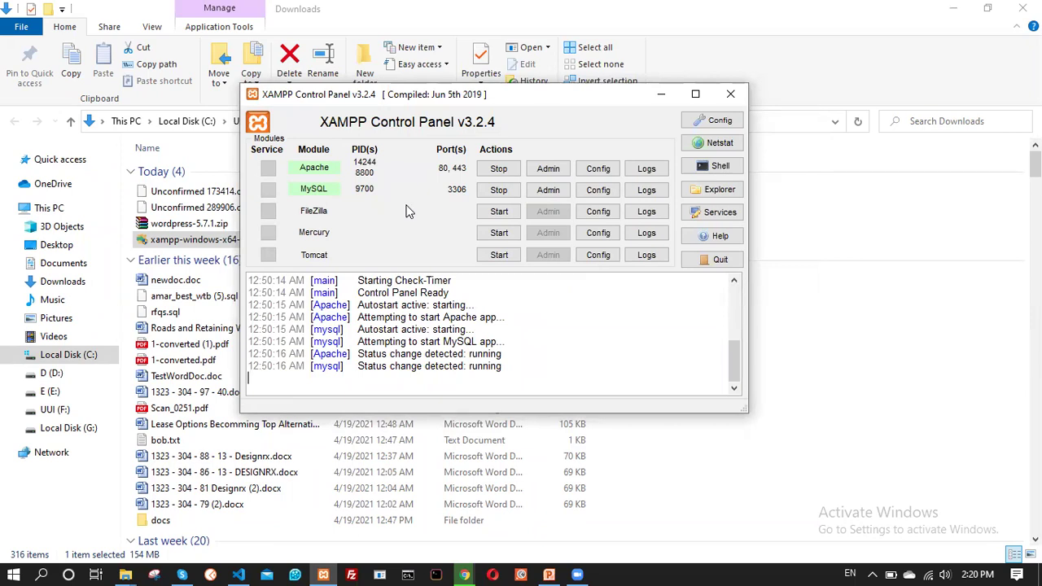
{"action": "left_click", "coordinate": [12, 570]}
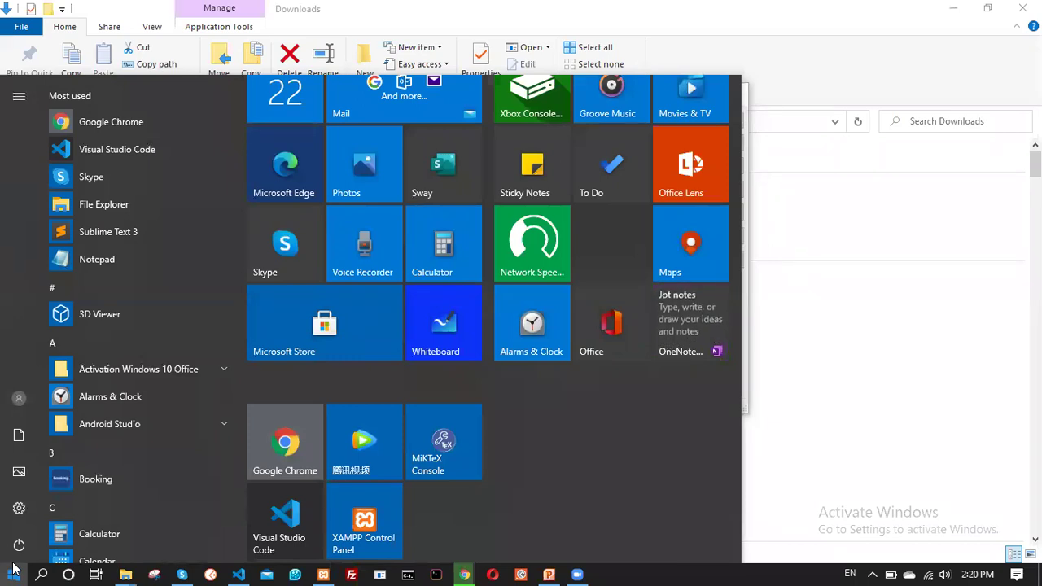
{"action": "left_click", "coordinate": [12, 570]}
{"action": "left_click", "coordinate": [13, 570]}
{"action": "type", "text": "xam"}
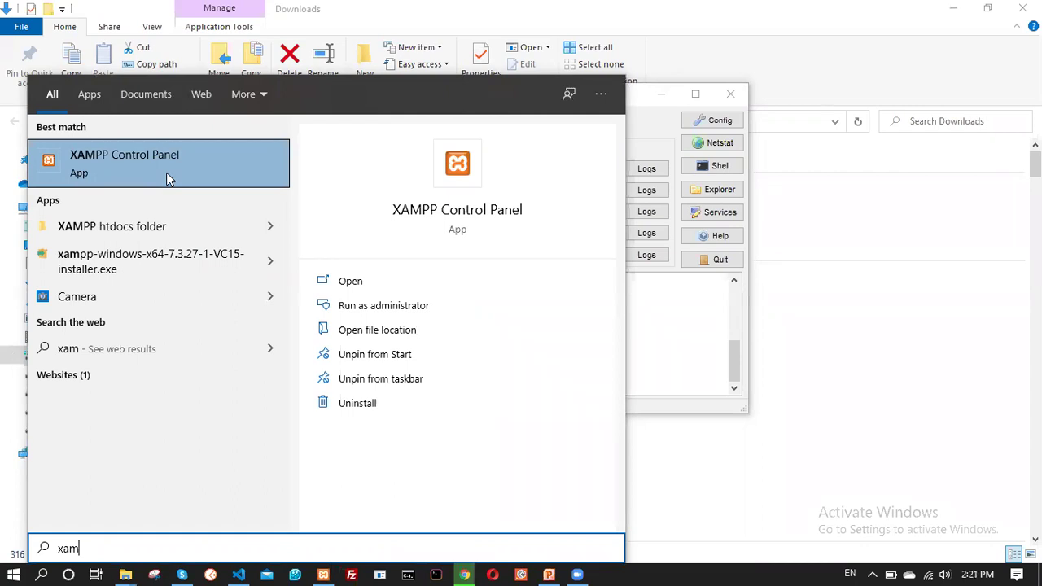
{"action": "key", "text": "Return"}
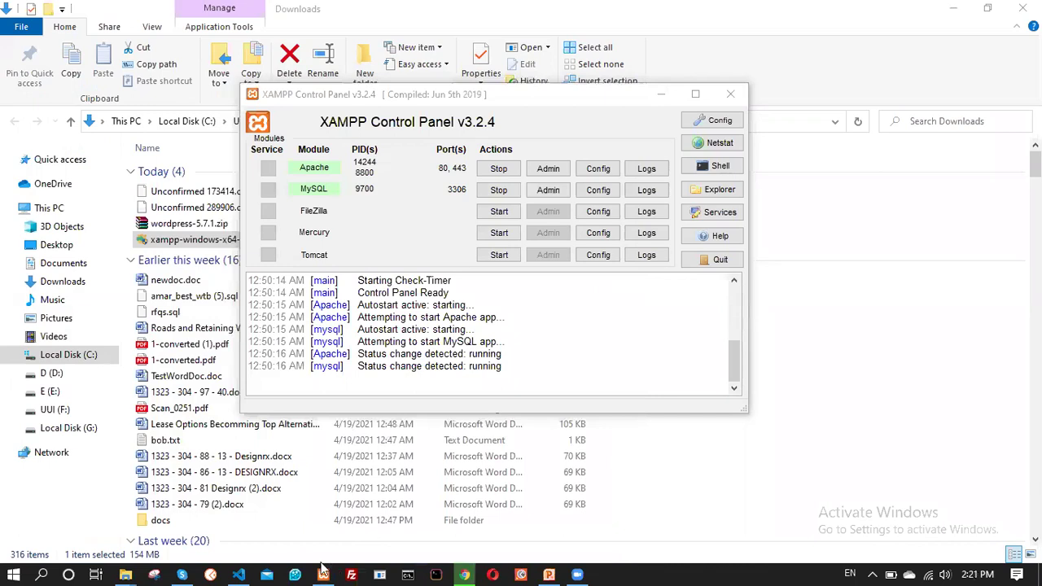
{"action": "left_click", "coordinate": [323, 574]}
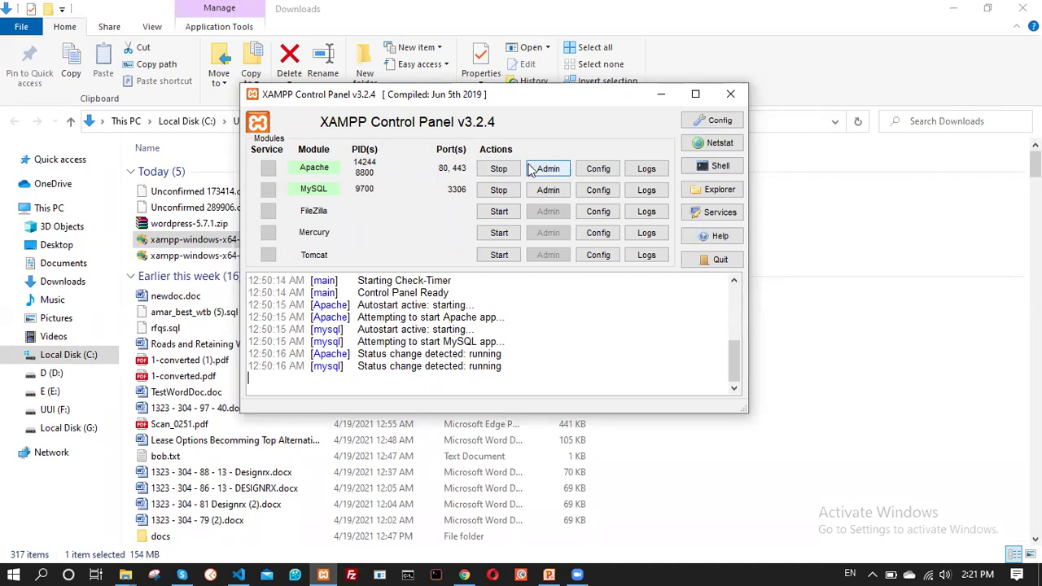
{"action": "left_click", "coordinate": [494, 174]}
Stop MySQL, restart Apache and MySQL, and move the control panel window
{"action": "left_click", "coordinate": [497, 190]}
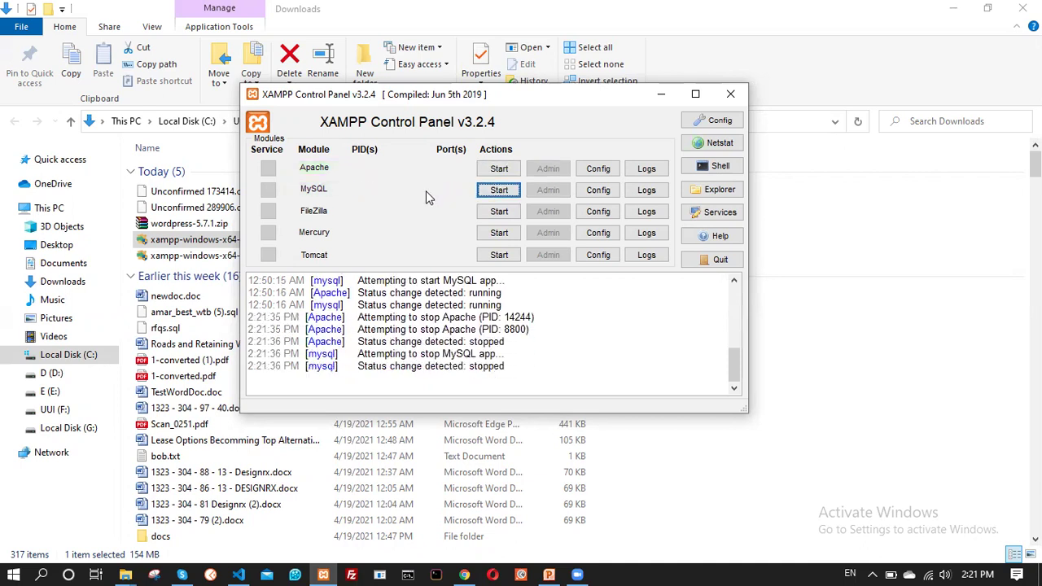
{"action": "left_click", "coordinate": [498, 169]}
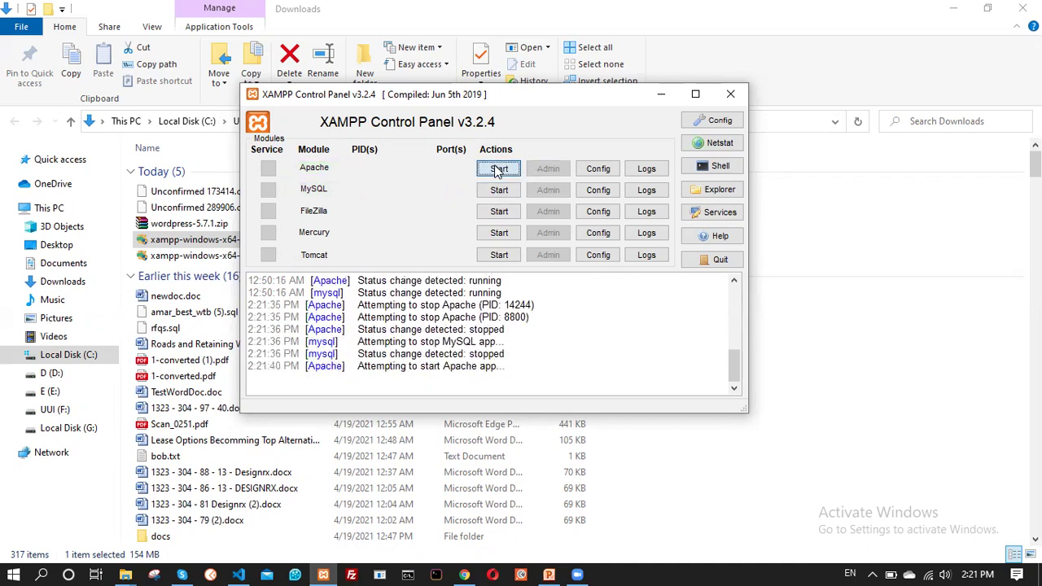
{"action": "left_click", "coordinate": [499, 190]}
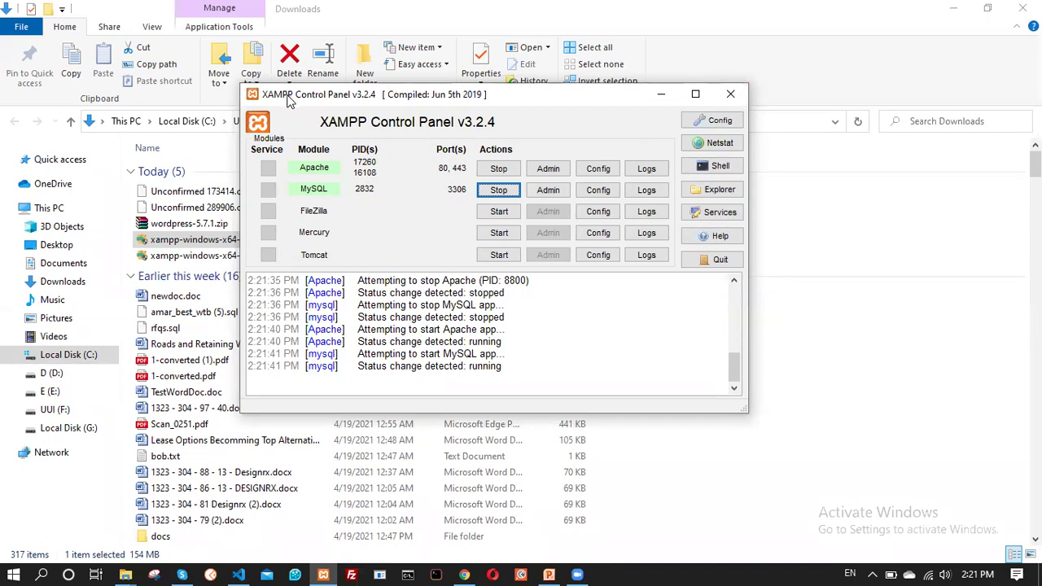
{"action": "left_click_drag", "start_coordinate": [287, 97], "coordinate": [350, 122]}
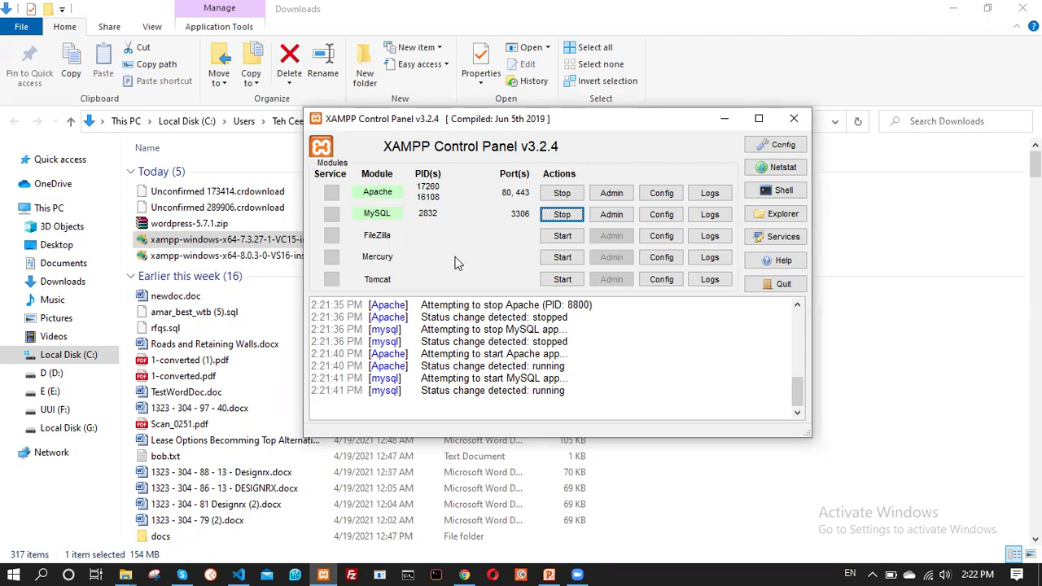
{"action": "left_click", "coordinate": [464, 574]}
Check the Download XAMPP tab in Chrome, then minimize Chrome to reveal Downloads
{"action": "scroll", "coordinate": [412, 484], "scroll_direction": "down", "scroll_amount": 3}
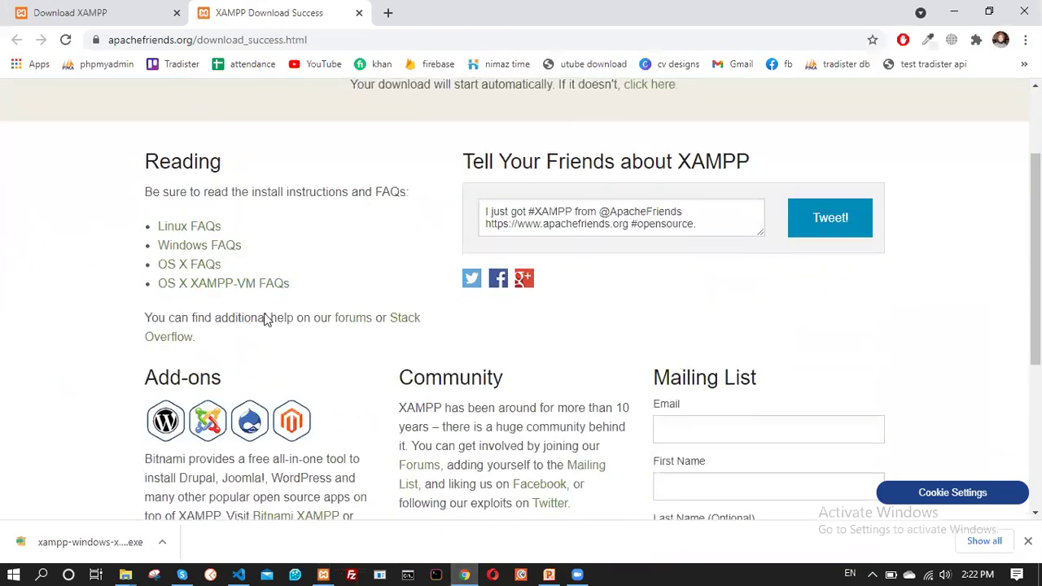
{"action": "scroll", "coordinate": [267, 318], "scroll_direction": "up", "scroll_amount": 3}
{"action": "left_click", "coordinate": [79, 12]}
{"action": "scroll", "coordinate": [324, 324], "scroll_direction": "up", "scroll_amount": 2}
{"action": "scroll", "coordinate": [323, 323], "scroll_direction": "down", "scroll_amount": 2}
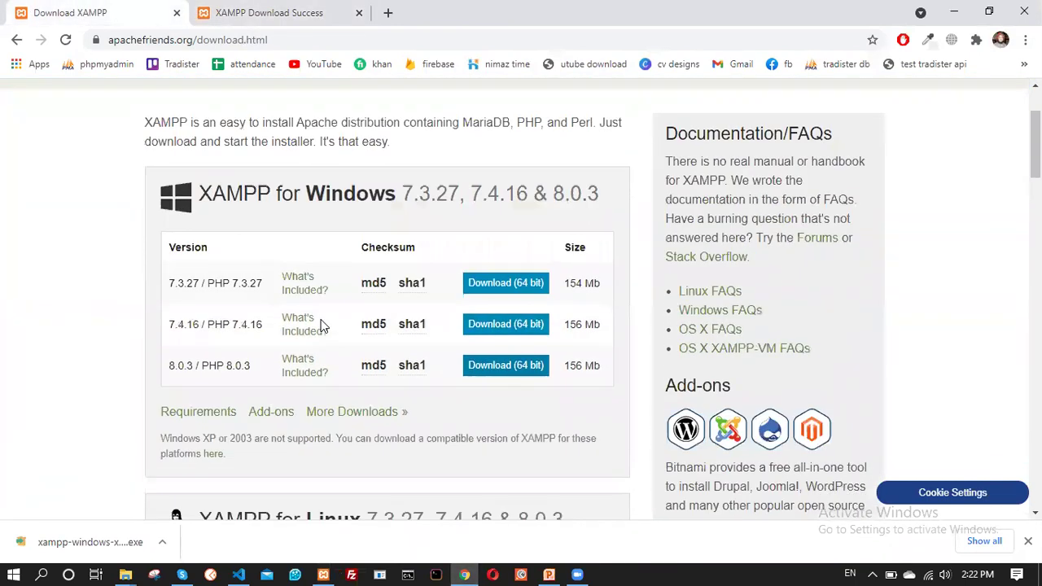
{"action": "left_click", "coordinate": [464, 574]}
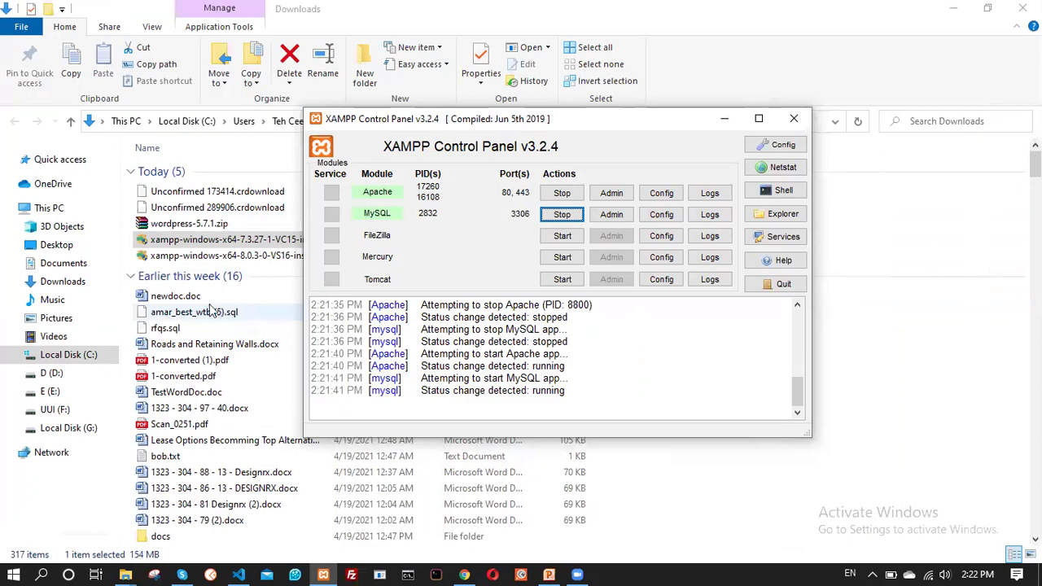
{"action": "left_click", "coordinate": [204, 242]}
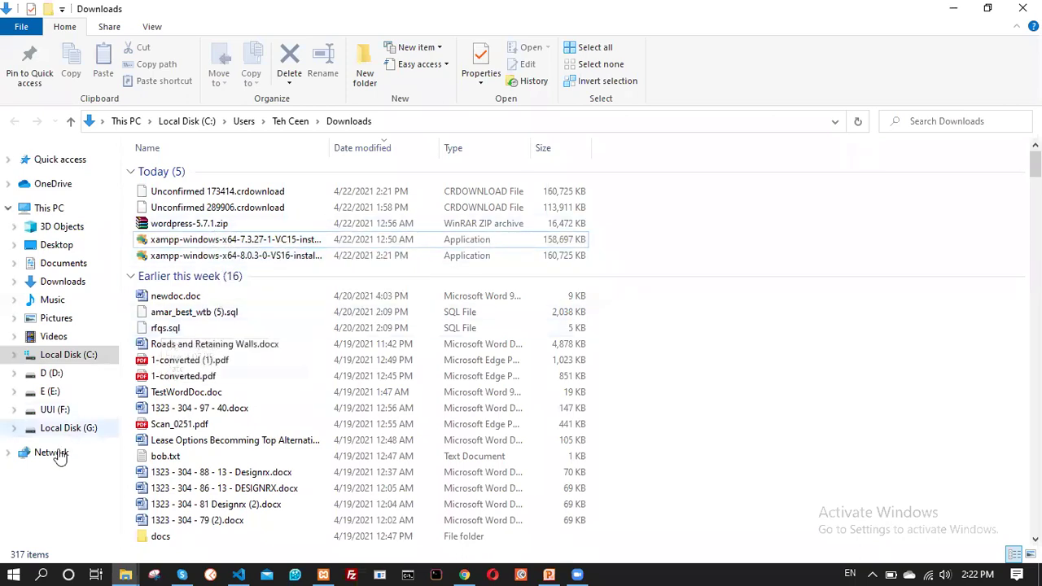
Launch XAMPP Control Panel from a Start search for 'xamp' and reposition it
{"action": "left_click", "coordinate": [2, 568]}
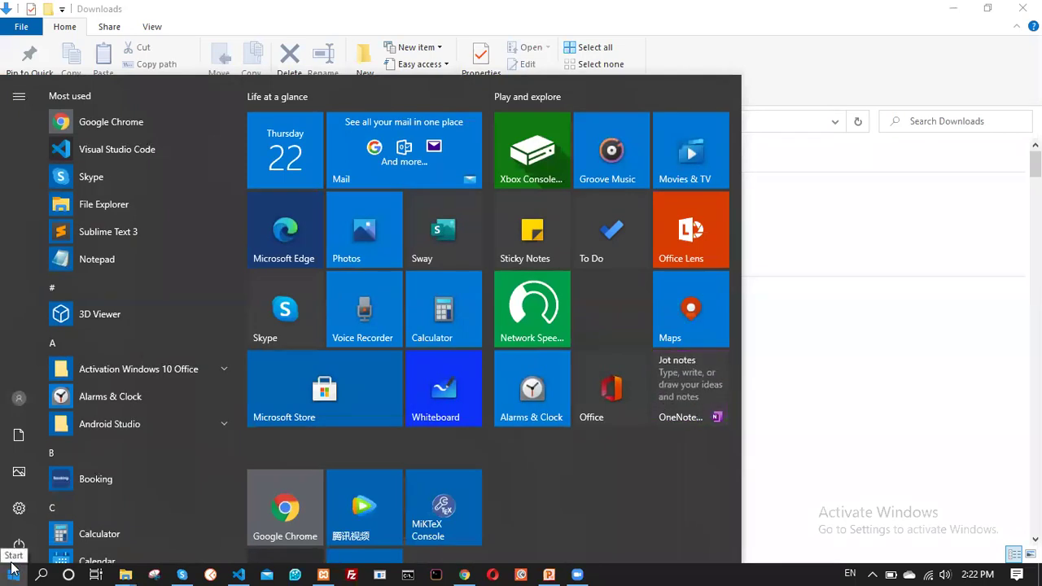
{"action": "type", "text": "xamp"}
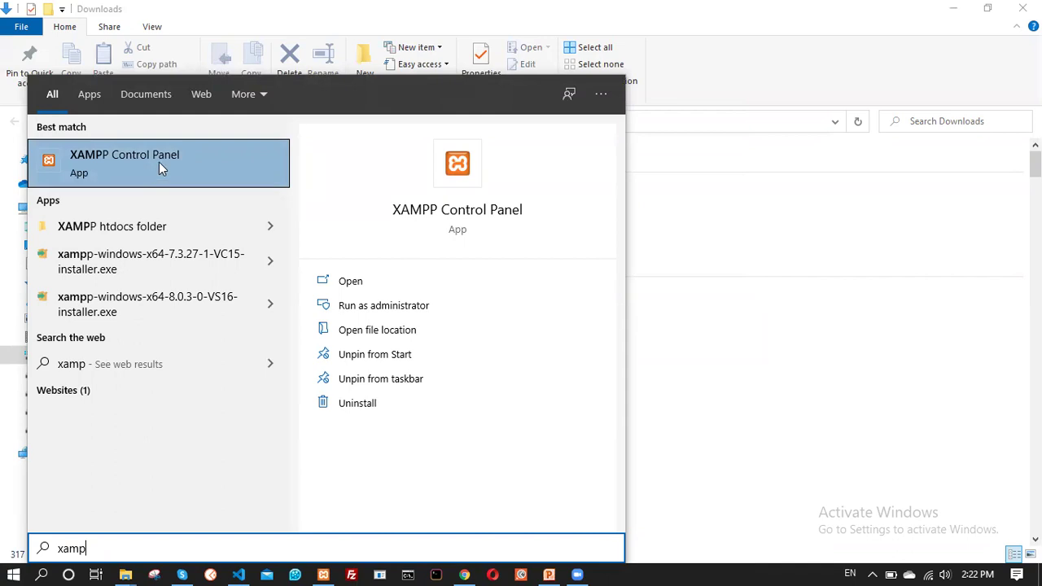
{"action": "left_click", "coordinate": [122, 163]}
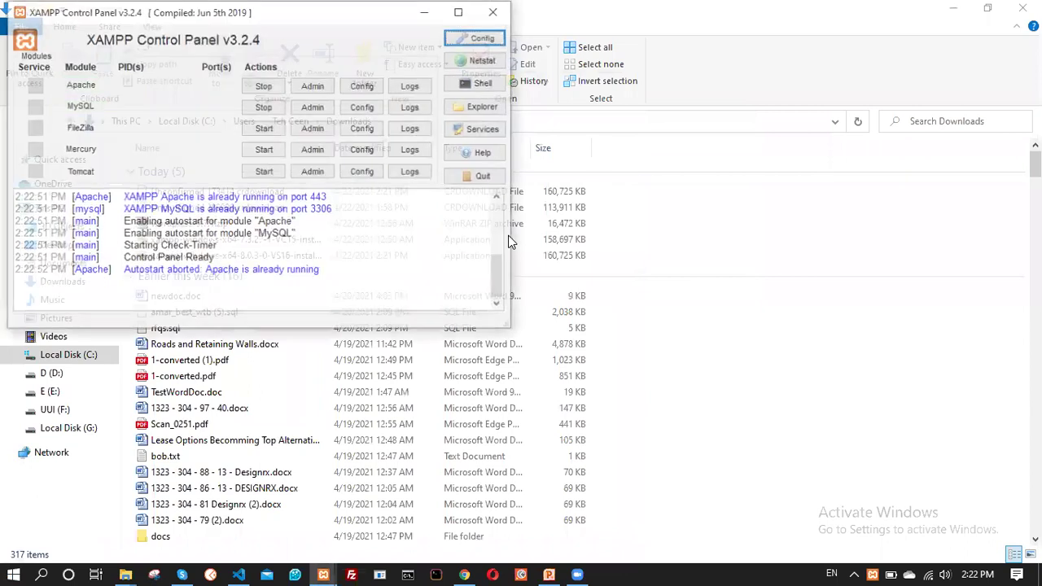
{"action": "left_click_drag", "start_coordinate": [270, 16], "coordinate": [351, 33]}
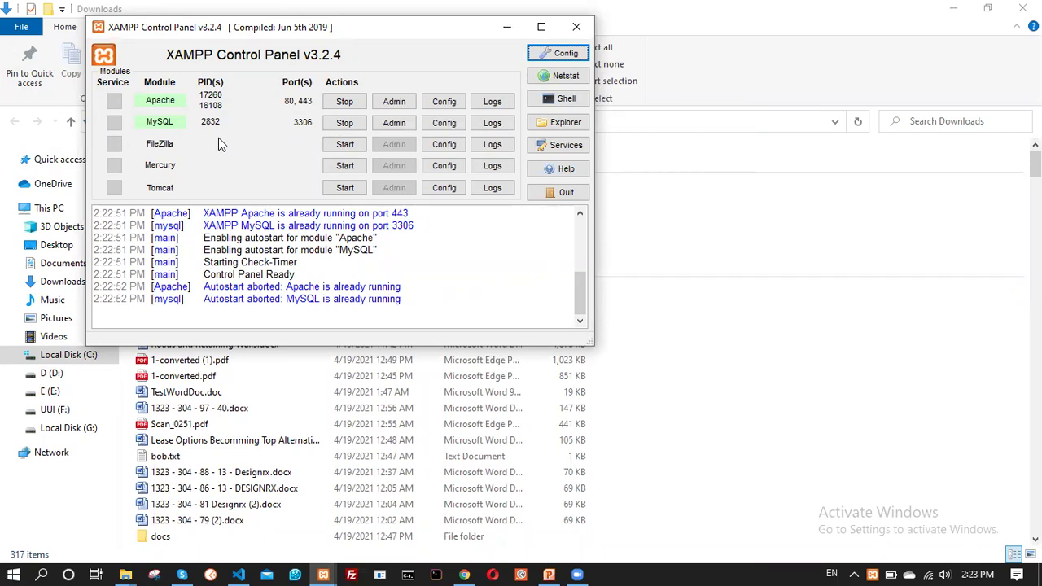
Stop and restart Apache and MySQL, then minimize the control panel
{"action": "left_click", "coordinate": [342, 106]}
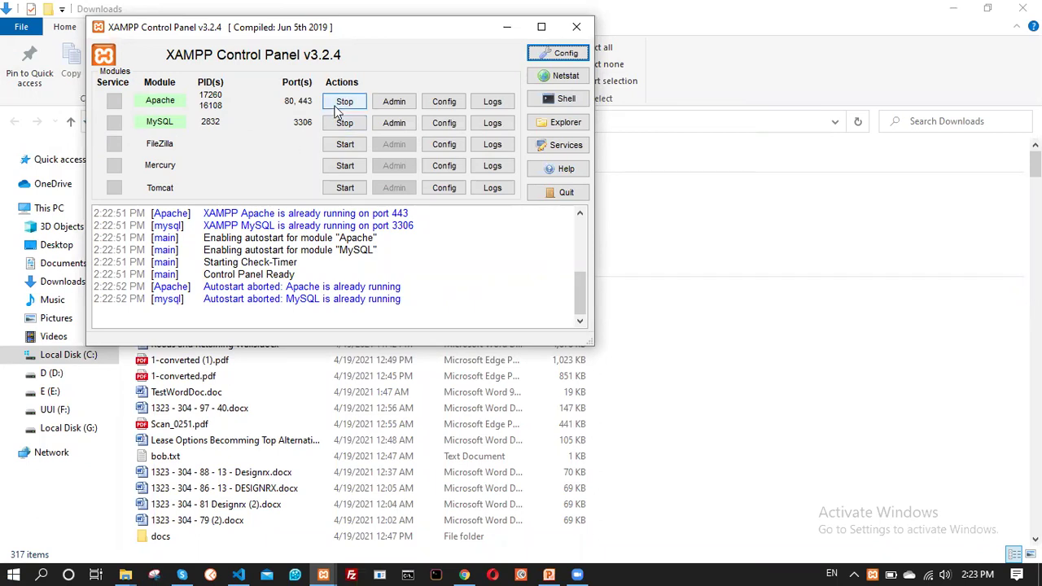
{"action": "left_click", "coordinate": [346, 122]}
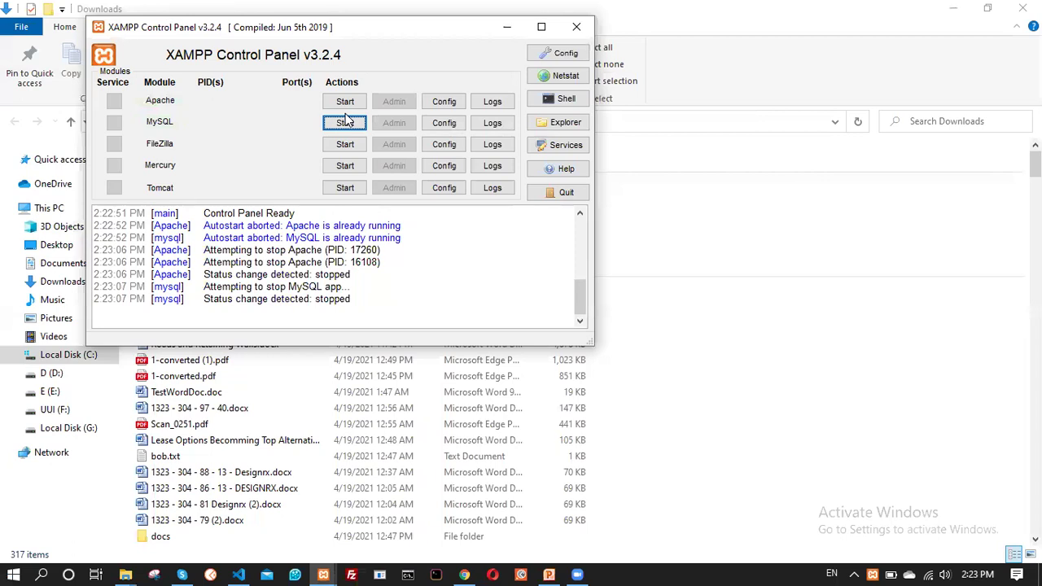
{"action": "left_click", "coordinate": [346, 101]}
{"action": "left_click", "coordinate": [345, 122]}
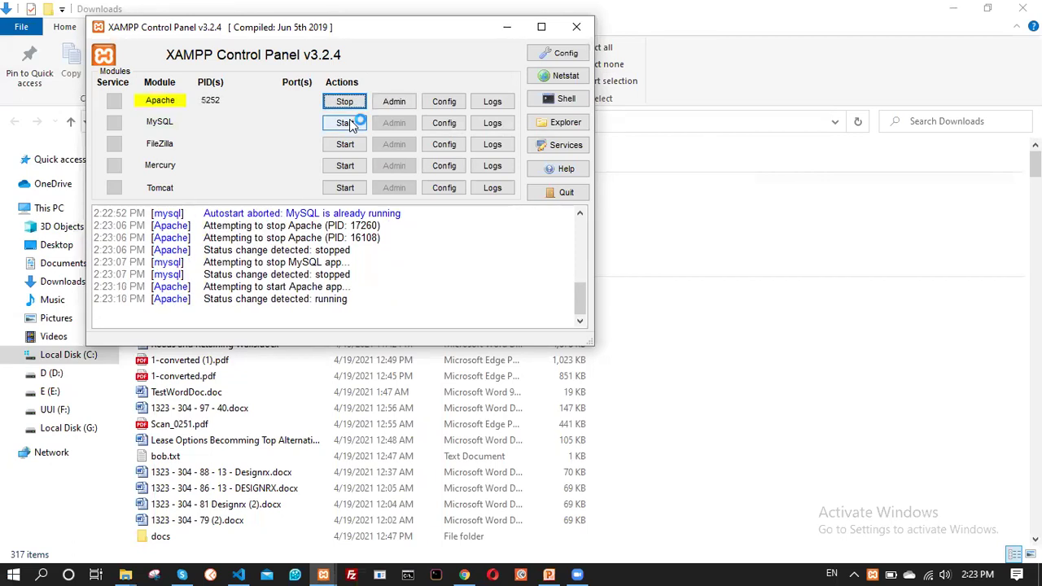
{"action": "left_click", "coordinate": [507, 29]}
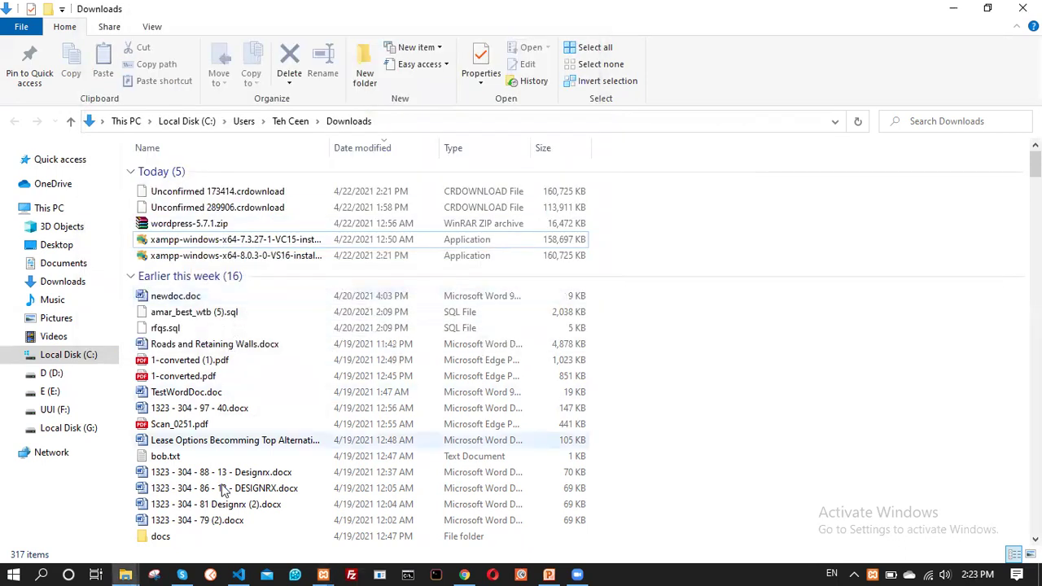
Load localhost/phpmyadmin/ in a new Chrome tab to reach the phpMyAdmin home page
{"action": "left_click", "coordinate": [460, 567]}
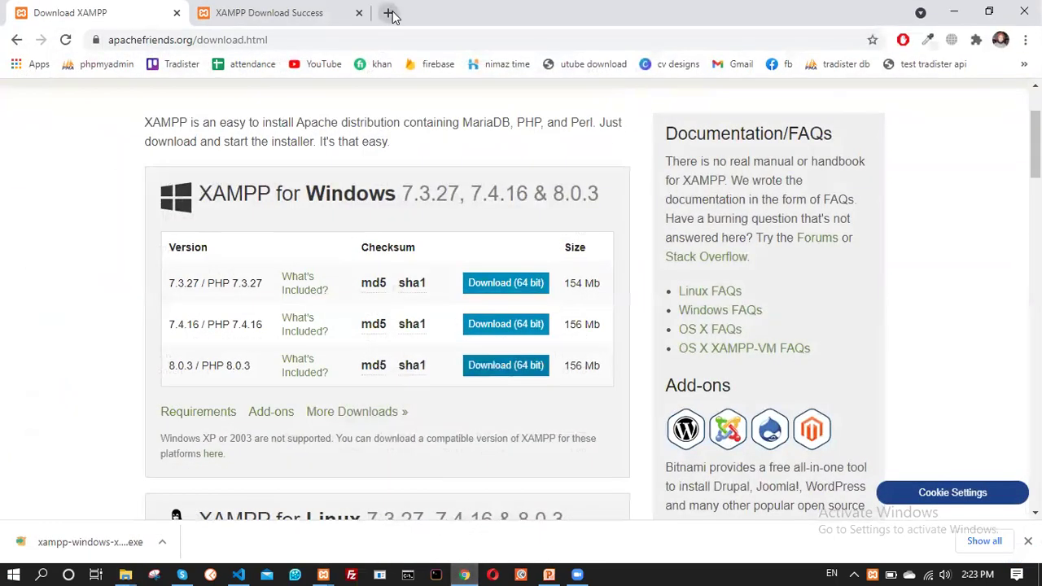
{"action": "left_click", "coordinate": [388, 12]}
{"action": "left_click", "coordinate": [235, 39]}
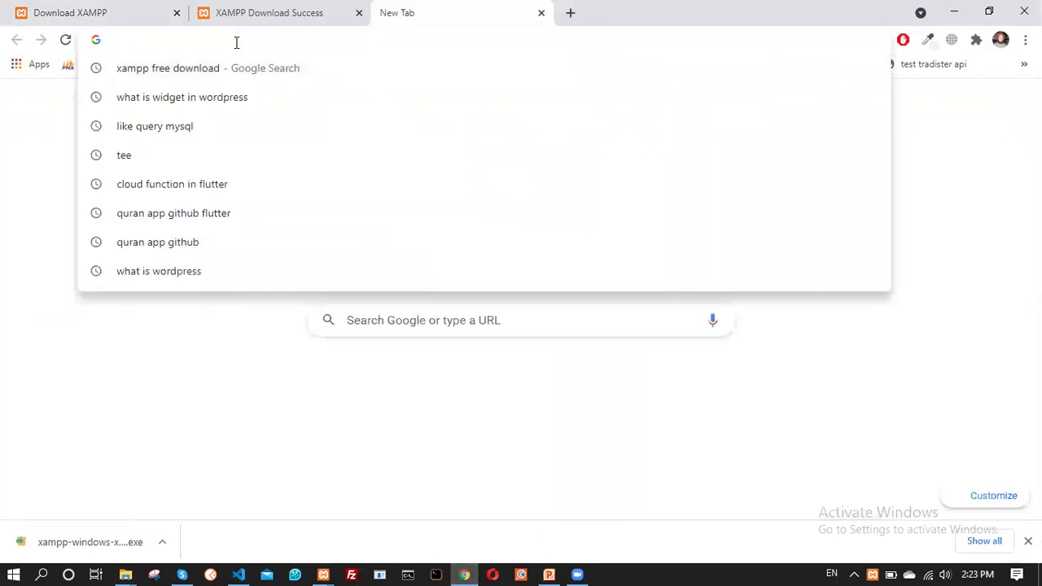
{"action": "left_click", "coordinate": [127, 41]}
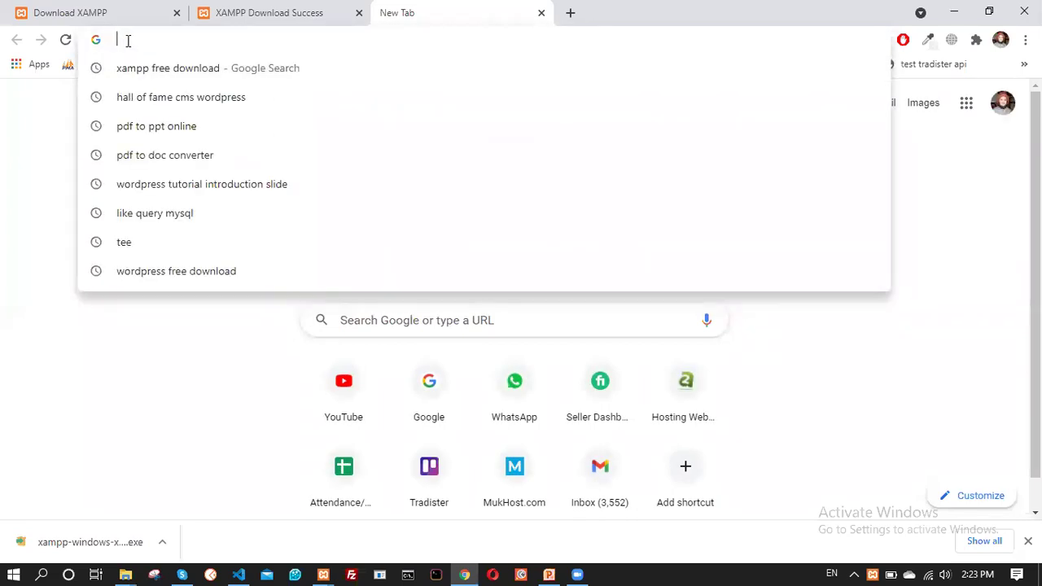
{"action": "type", "text": "local"}
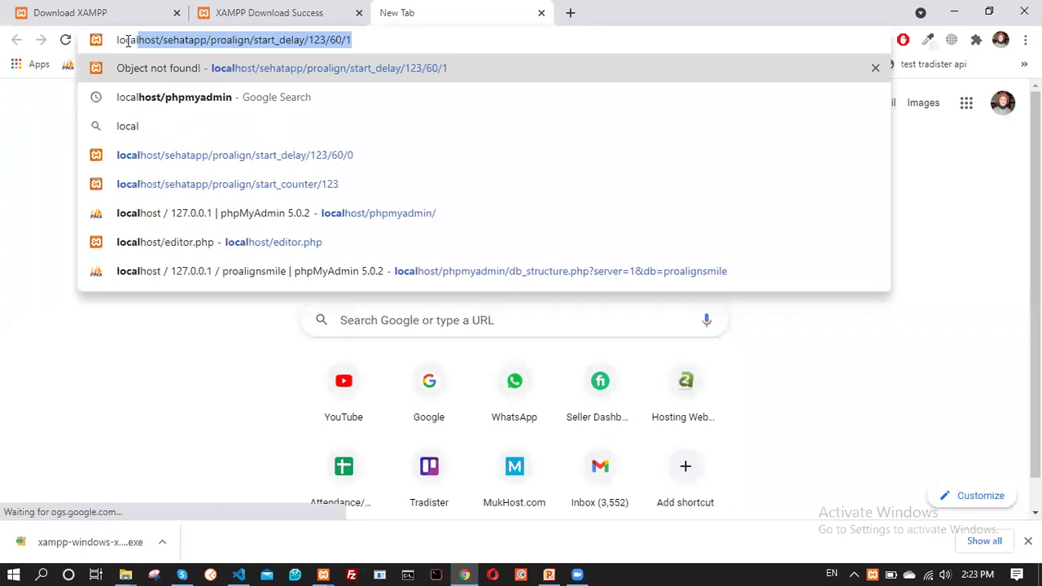
{"action": "type", "text": "host"}
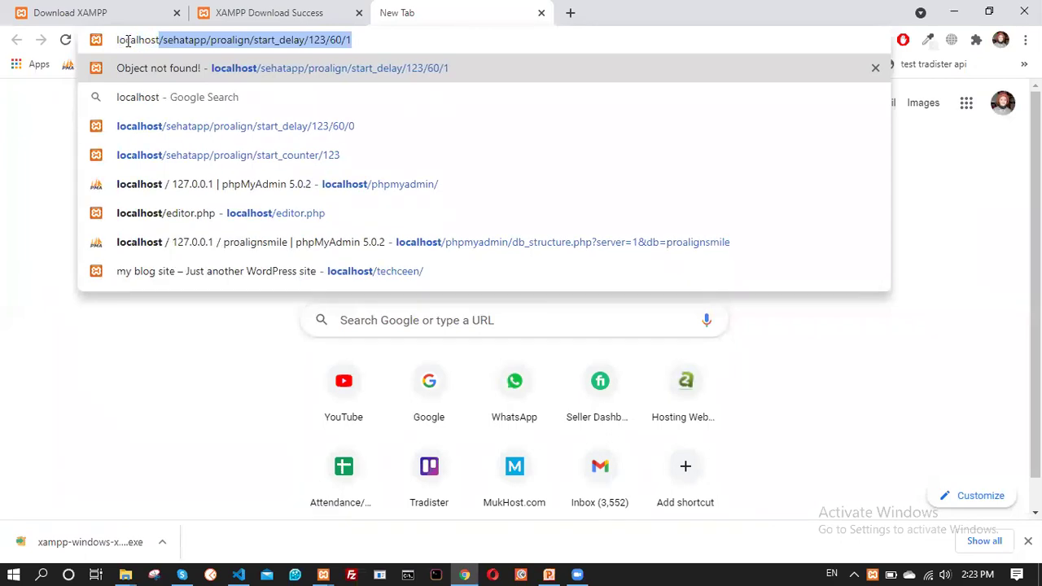
{"action": "type", "text": "/"}
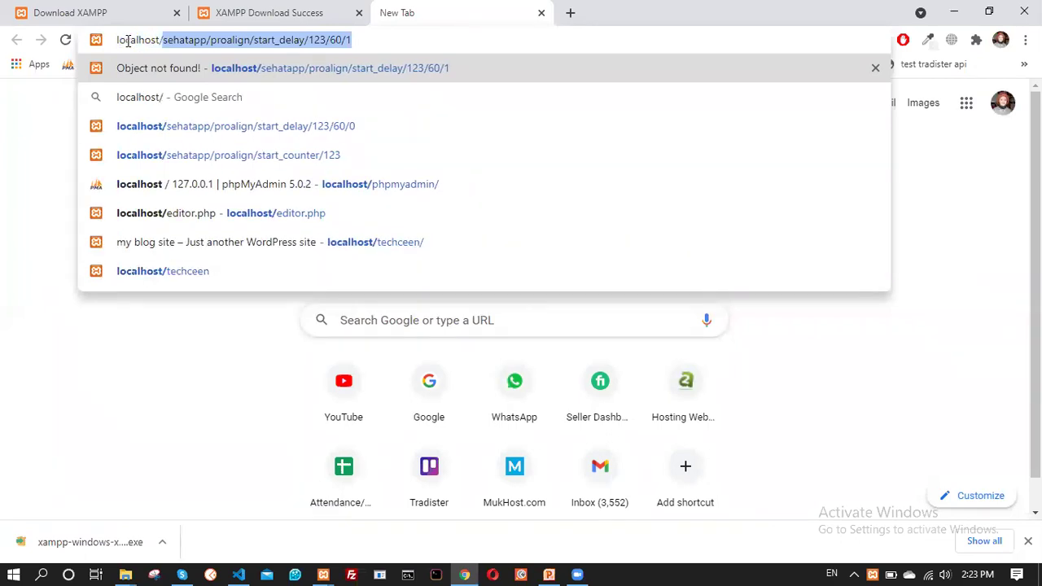
{"action": "key", "text": "BackSpace"}
{"action": "type", "text": "phpmyad"}
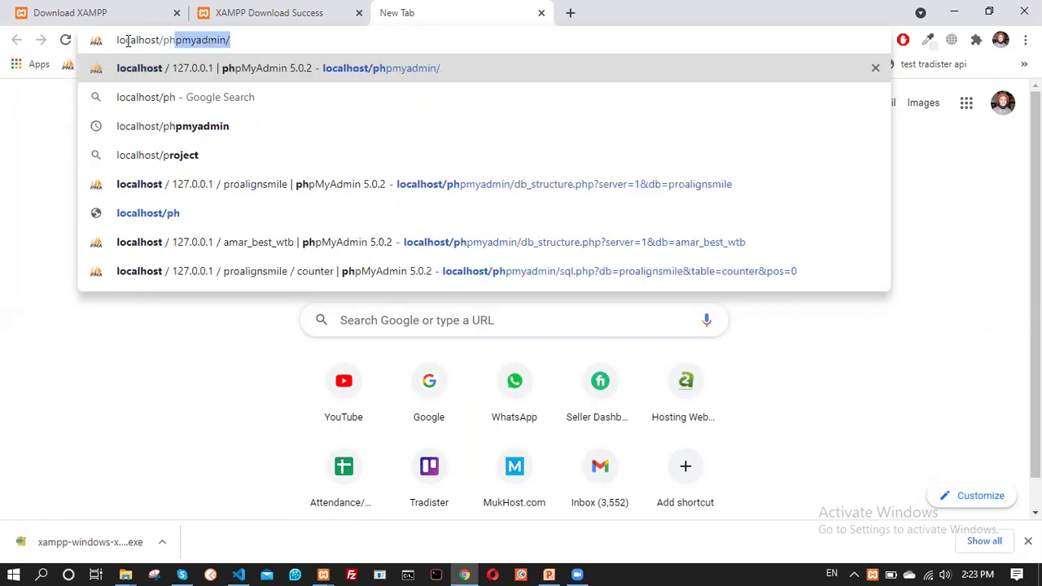
{"action": "type", "text": "min"}
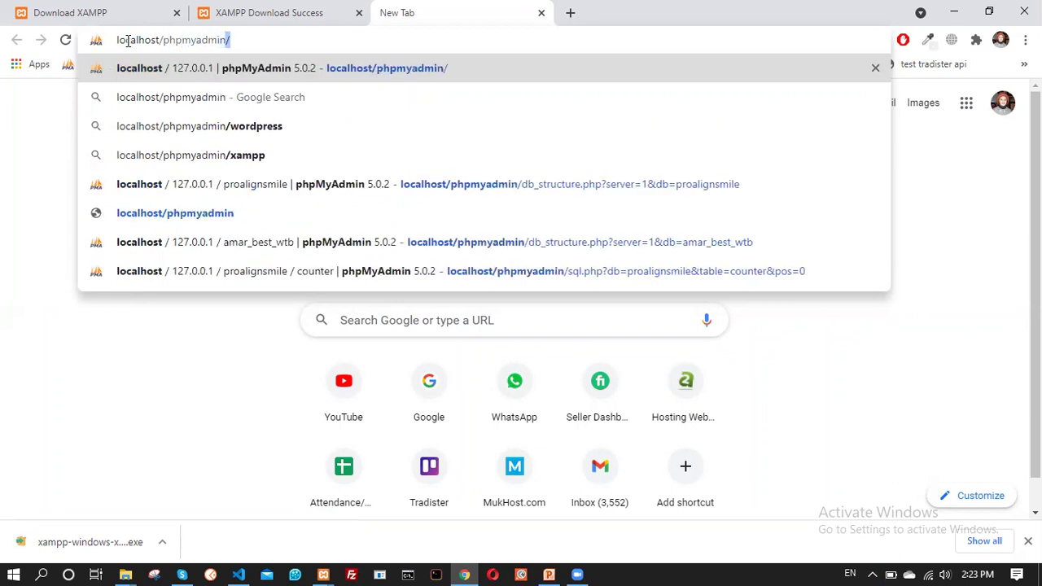
{"action": "type", "text": "/"}
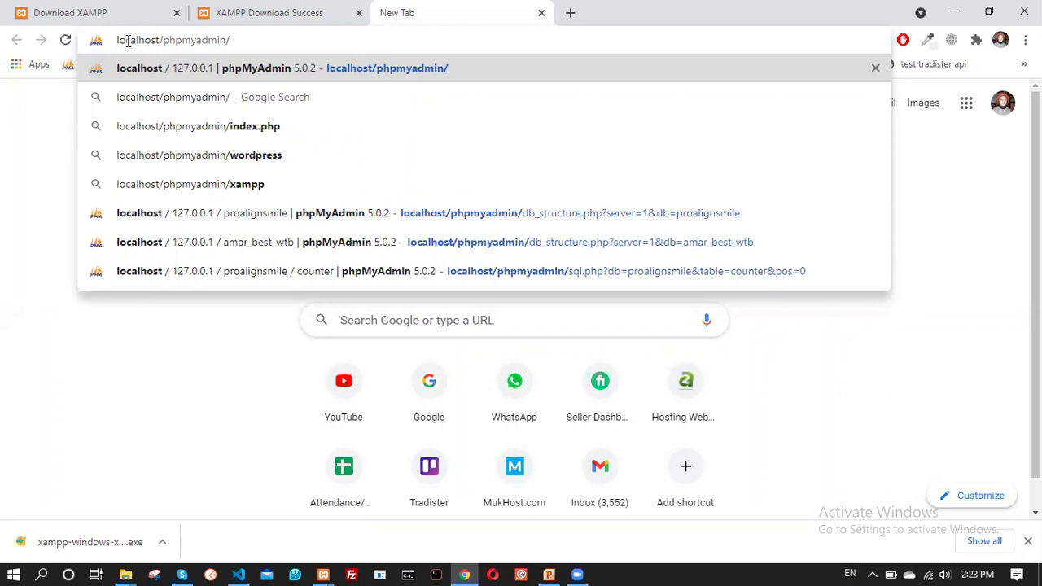
{"action": "key", "text": "Return"}
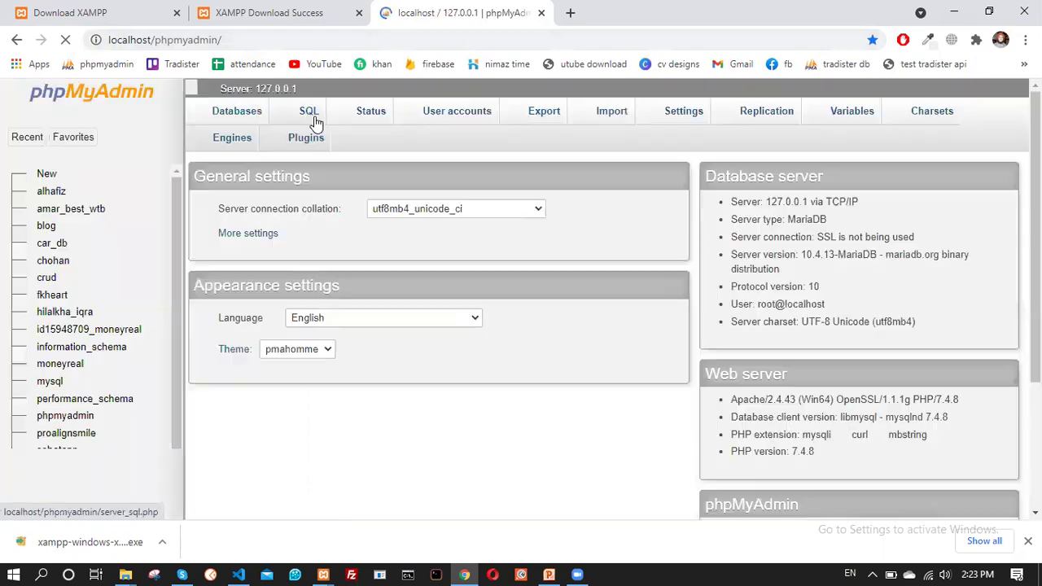
{"action": "scroll", "coordinate": [299, 143], "scroll_direction": "down", "scroll_amount": 1}
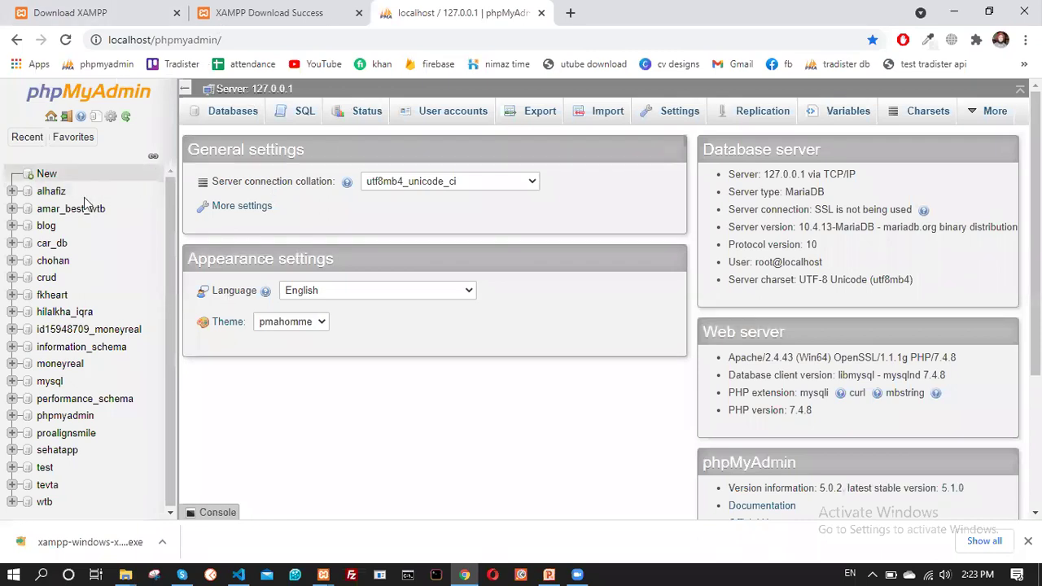
Create a new empty database named itap, then start a fresh browser tab
{"action": "left_click", "coordinate": [47, 174]}
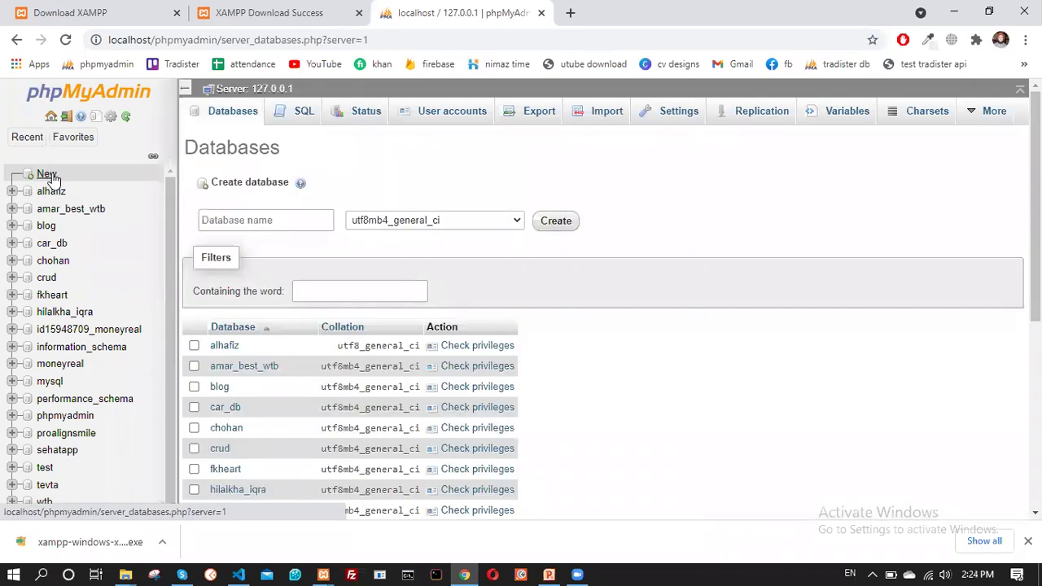
{"action": "left_click", "coordinate": [250, 220]}
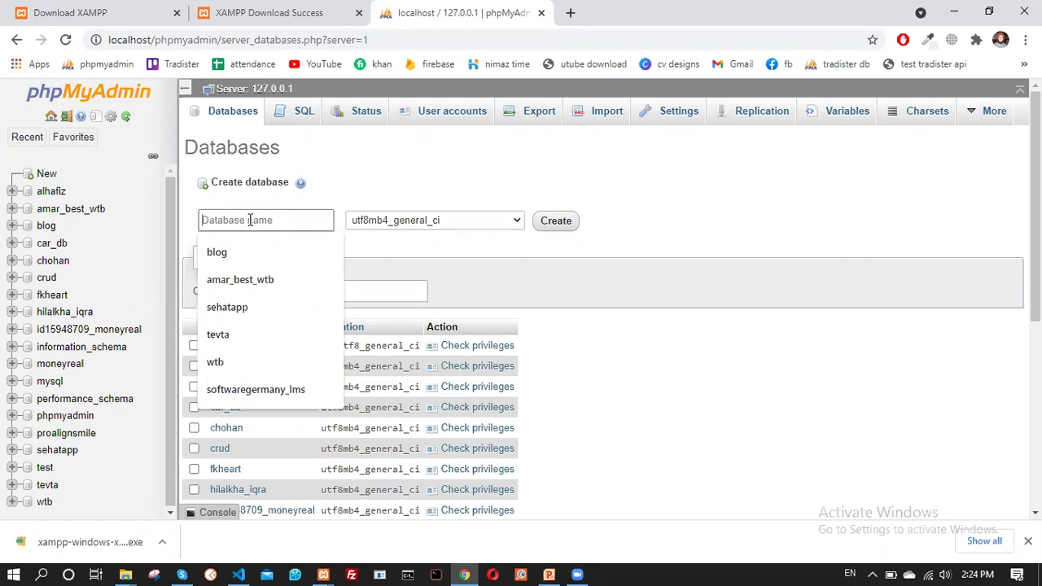
{"action": "type", "text": "itap"}
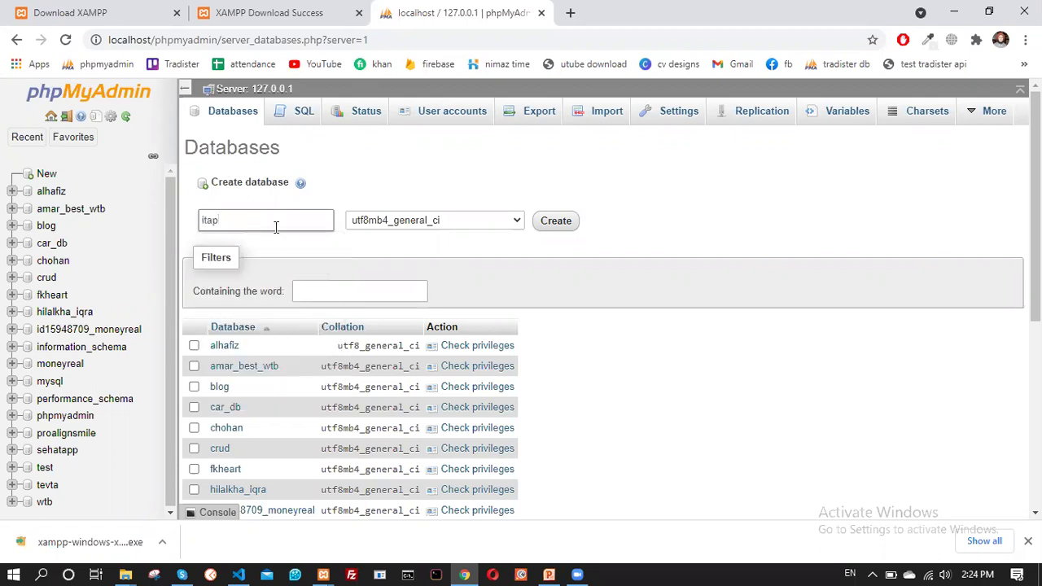
{"action": "left_click", "coordinate": [557, 223]}
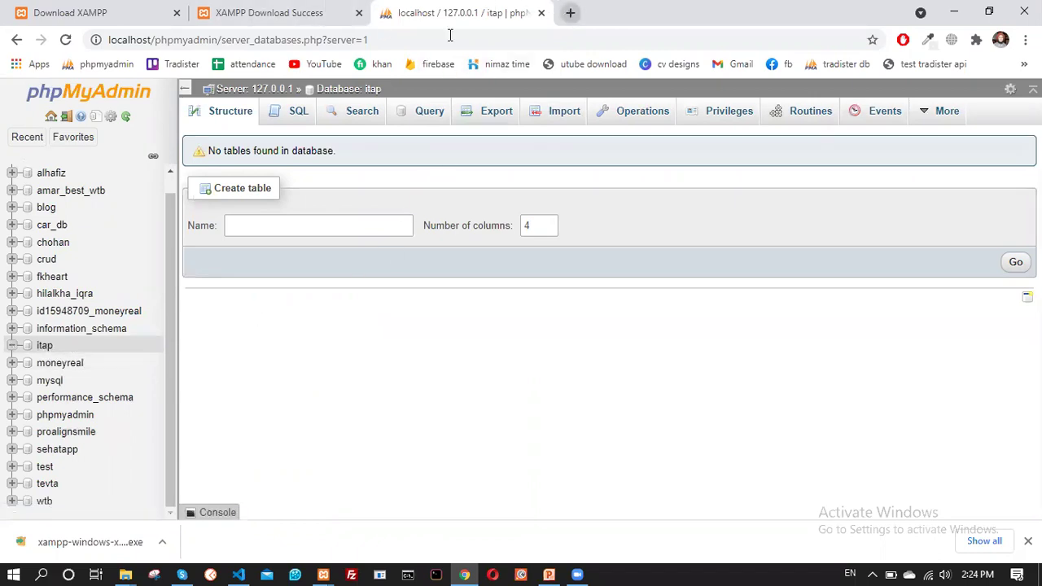
{"action": "key", "text": "ctrl+t"}
{"action": "left_click", "coordinate": [289, 40]}
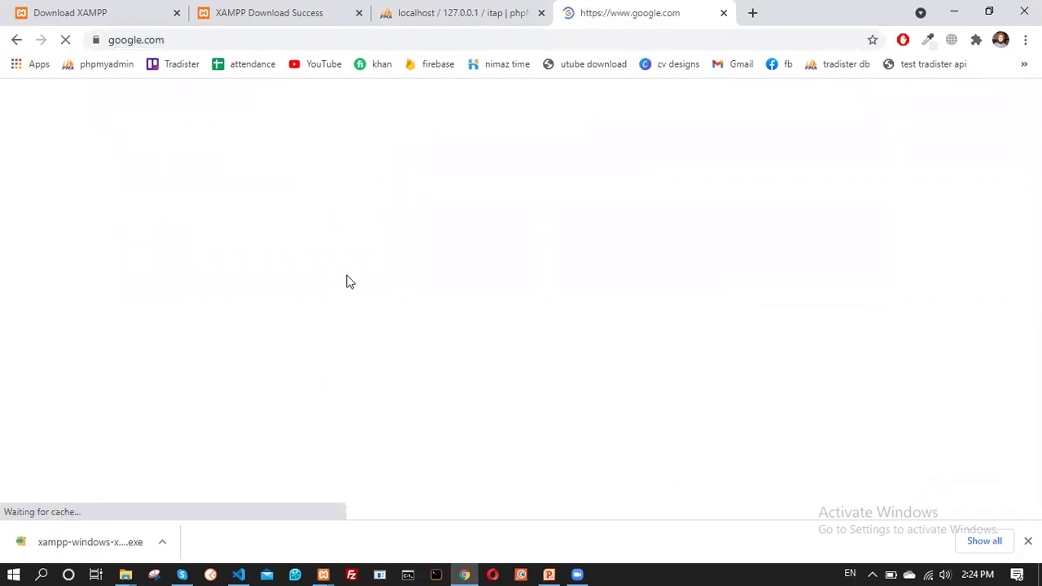
Search Google for 'wordpress free download' using the suggested query
{"action": "type", "text": "we"}
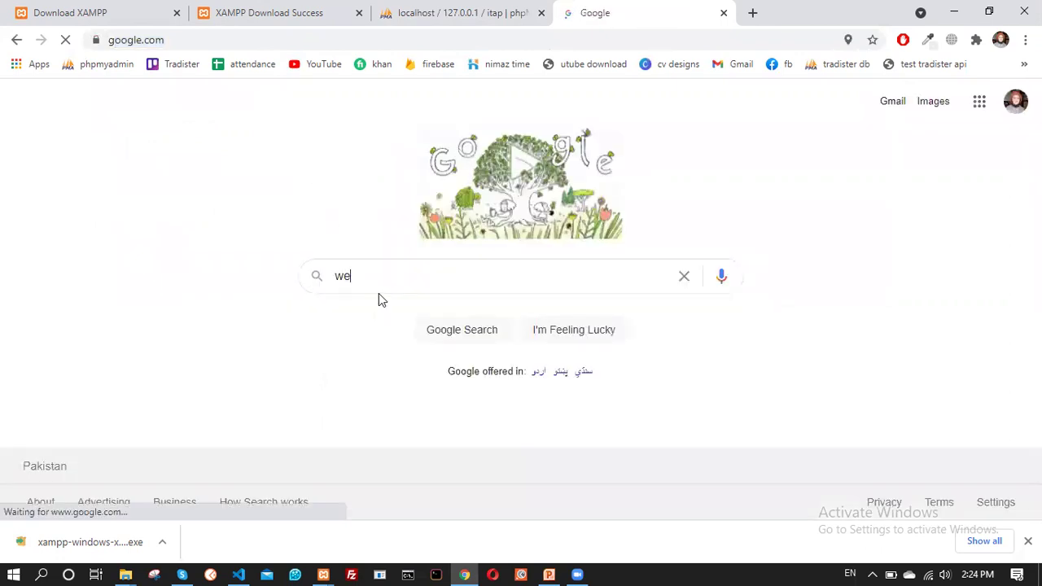
{"action": "key", "text": "BackSpace"}
{"action": "type", "text": "ordpress"}
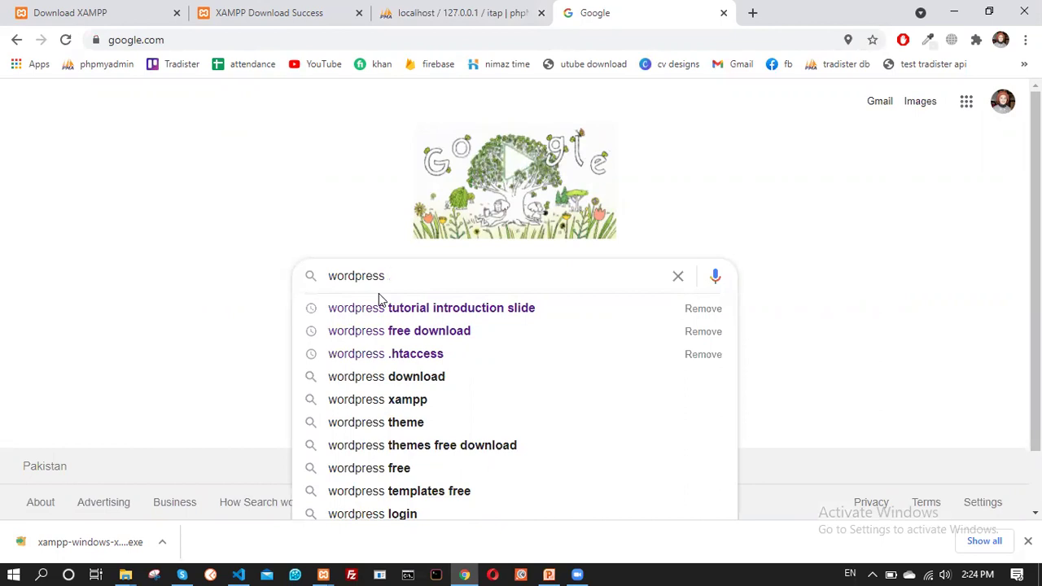
{"action": "type", "text": "free"}
{"action": "key", "text": "Down"}
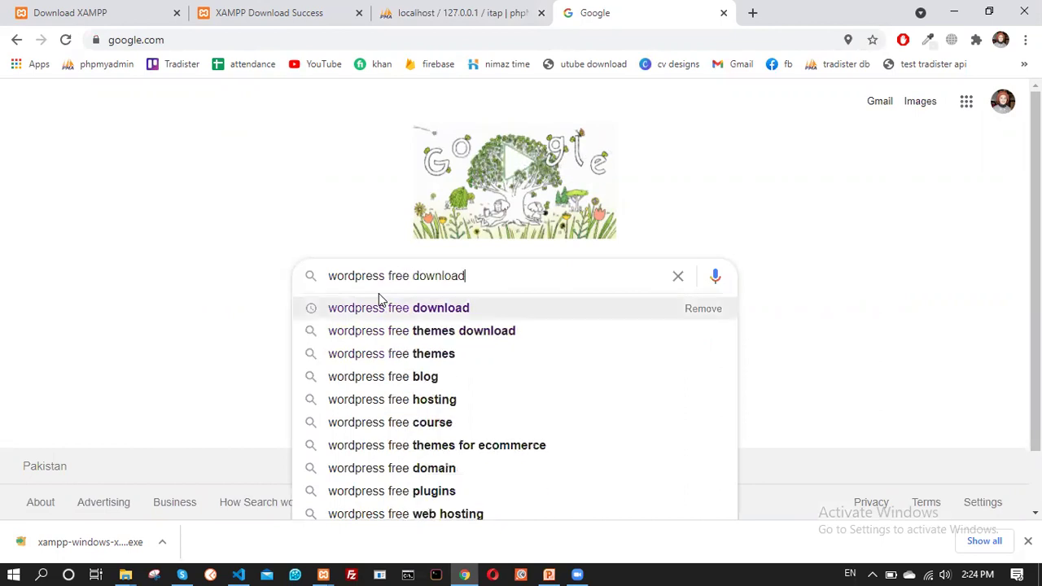
{"action": "key", "text": "Return"}
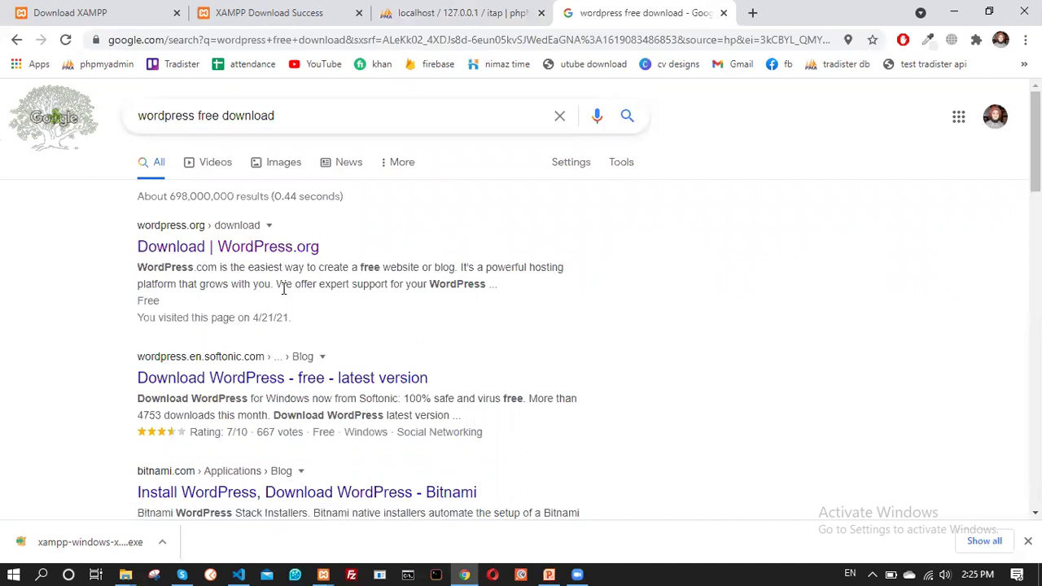
Download the WordPress 5.7.1 zip from wordpress.org, then bring up the Downloads folder window
{"action": "left_click", "coordinate": [201, 248]}
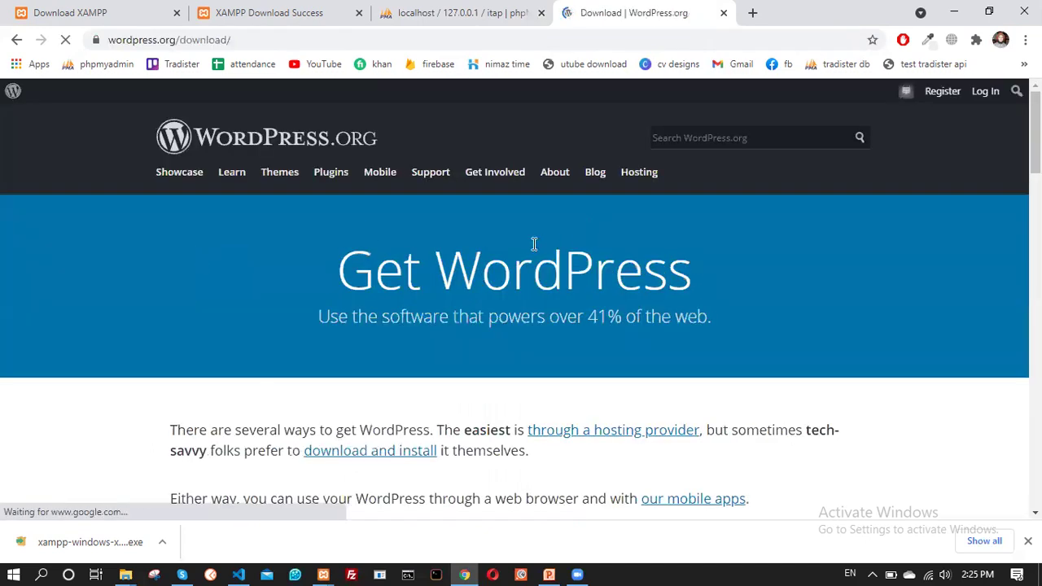
{"action": "scroll", "coordinate": [391, 215], "scroll_direction": "down", "scroll_amount": 3}
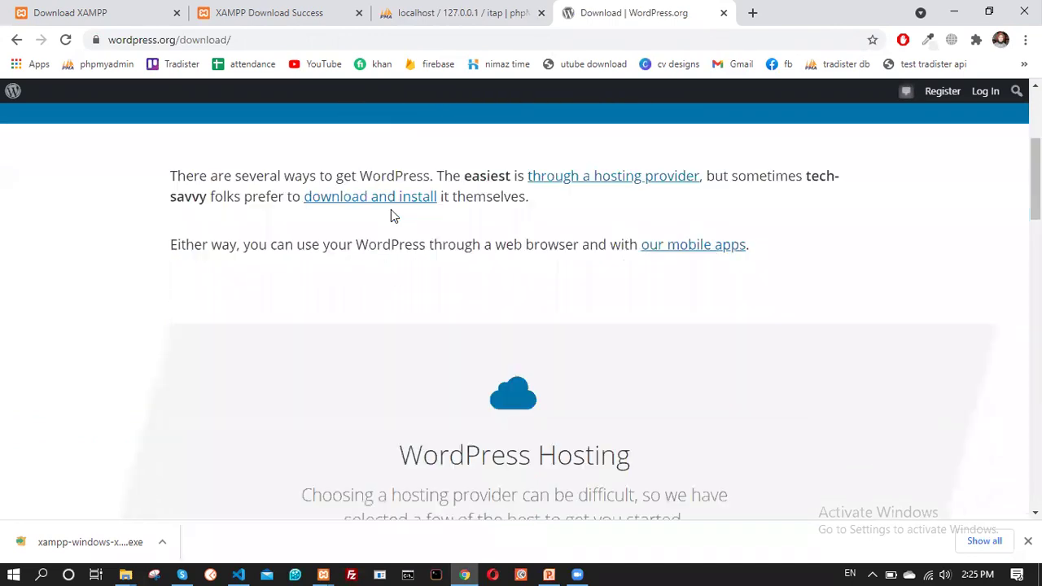
{"action": "scroll", "coordinate": [390, 215], "scroll_direction": "down", "scroll_amount": 6}
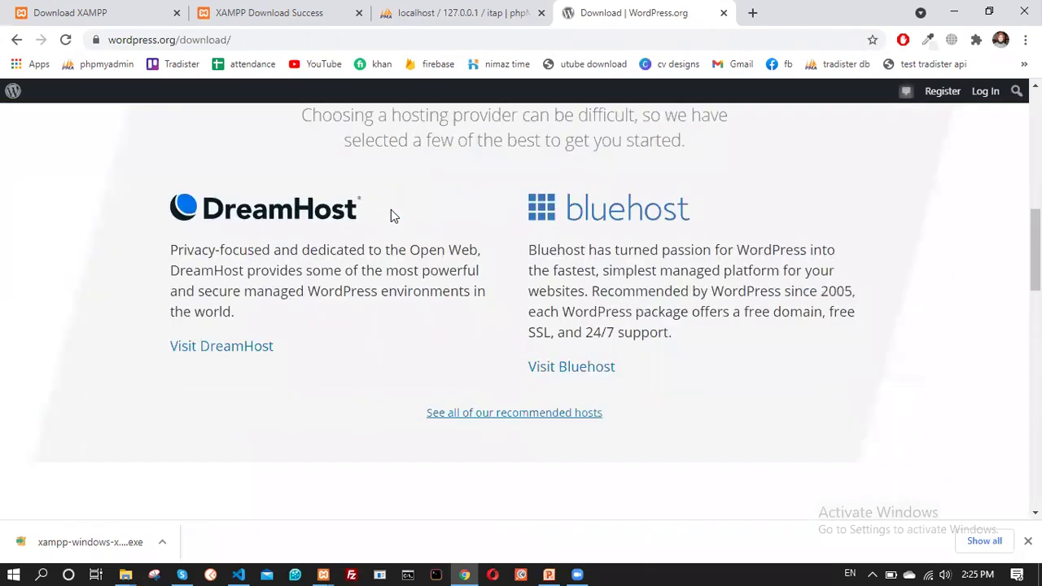
{"action": "scroll", "coordinate": [390, 215], "scroll_direction": "down", "scroll_amount": 3}
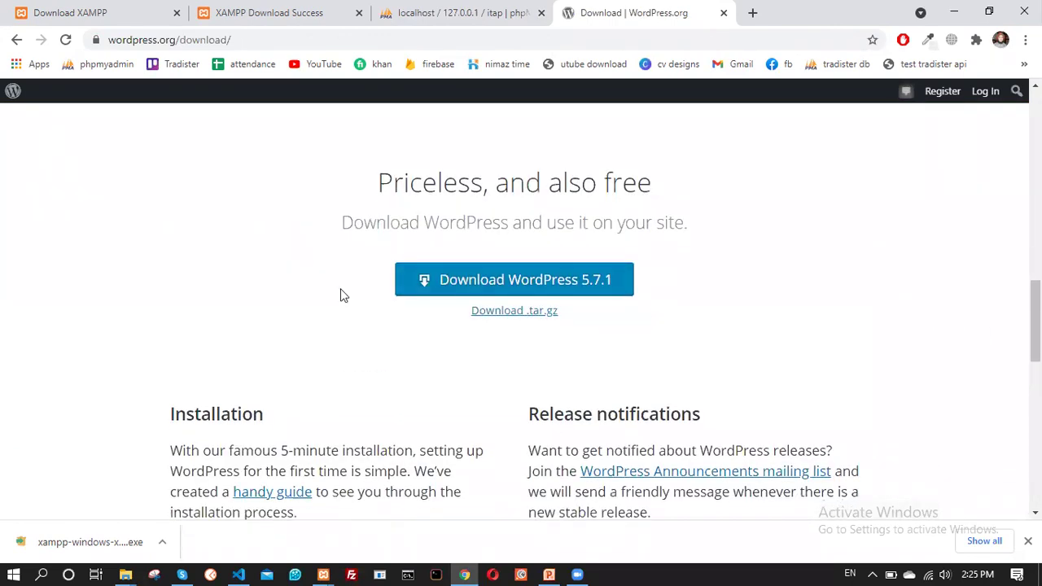
{"action": "left_click", "coordinate": [530, 281]}
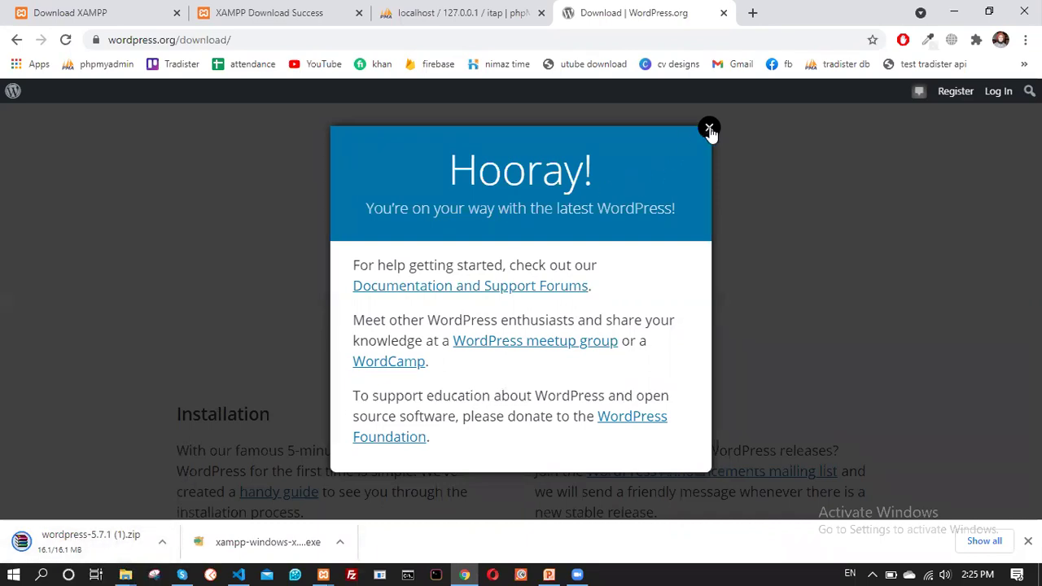
{"action": "left_click", "coordinate": [126, 574]}
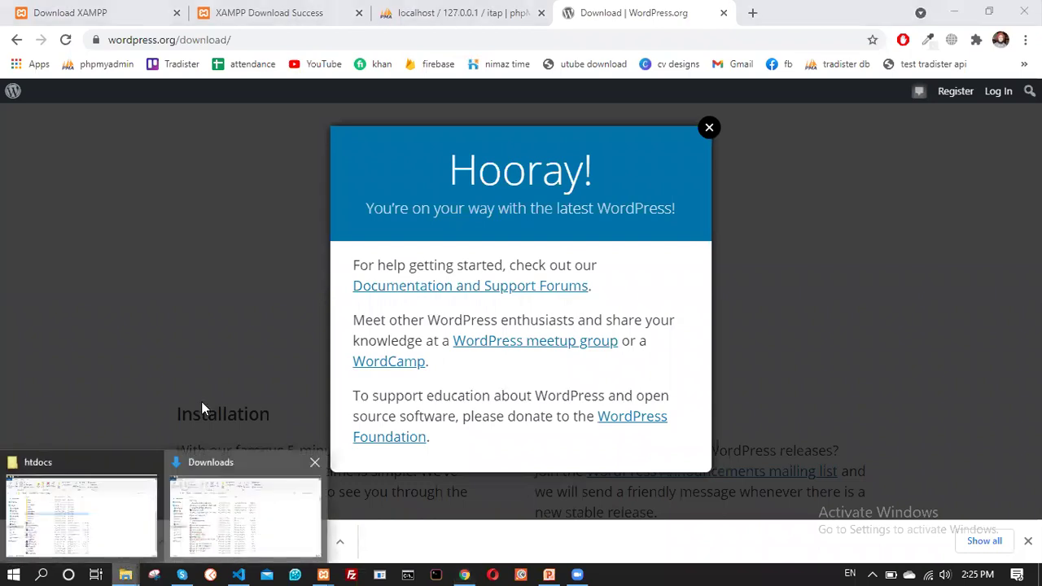
{"action": "left_click", "coordinate": [244, 513]}
Copy wordpress-5.7.1.zip from the Downloads folder
{"action": "left_click", "coordinate": [209, 256]}
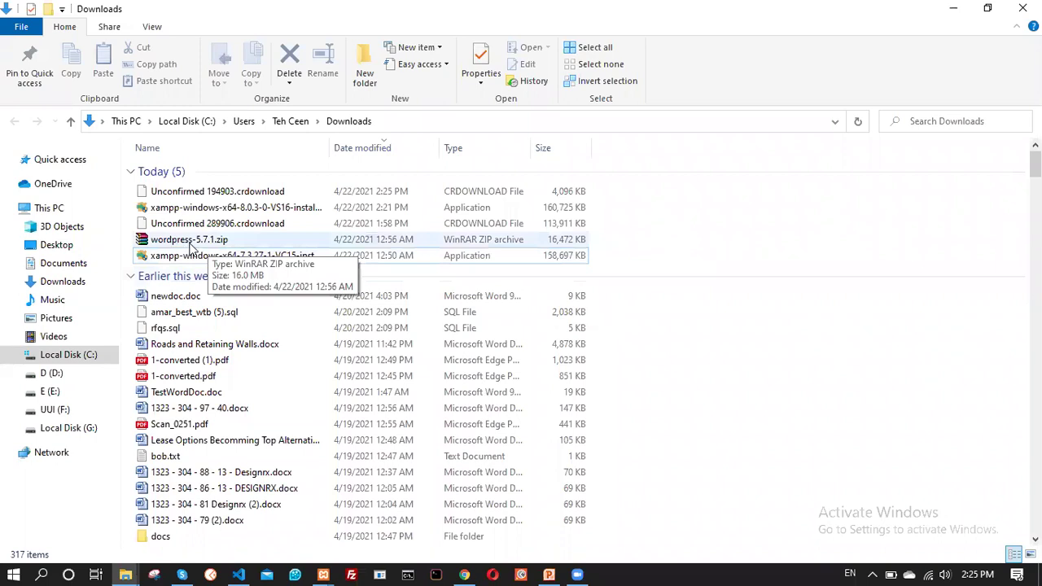
{"action": "left_click", "coordinate": [189, 241]}
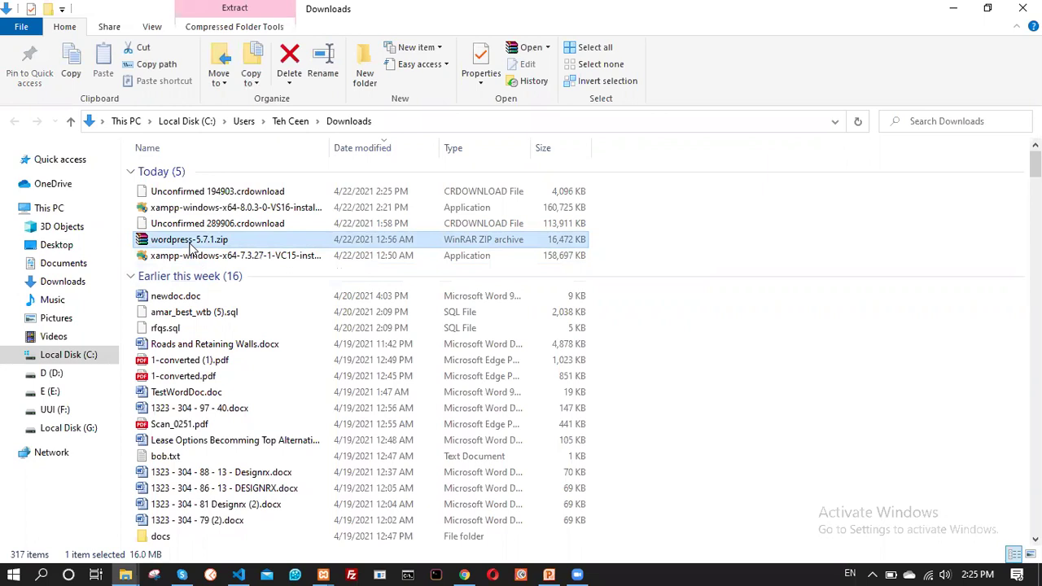
{"action": "key", "text": "ctrl+c"}
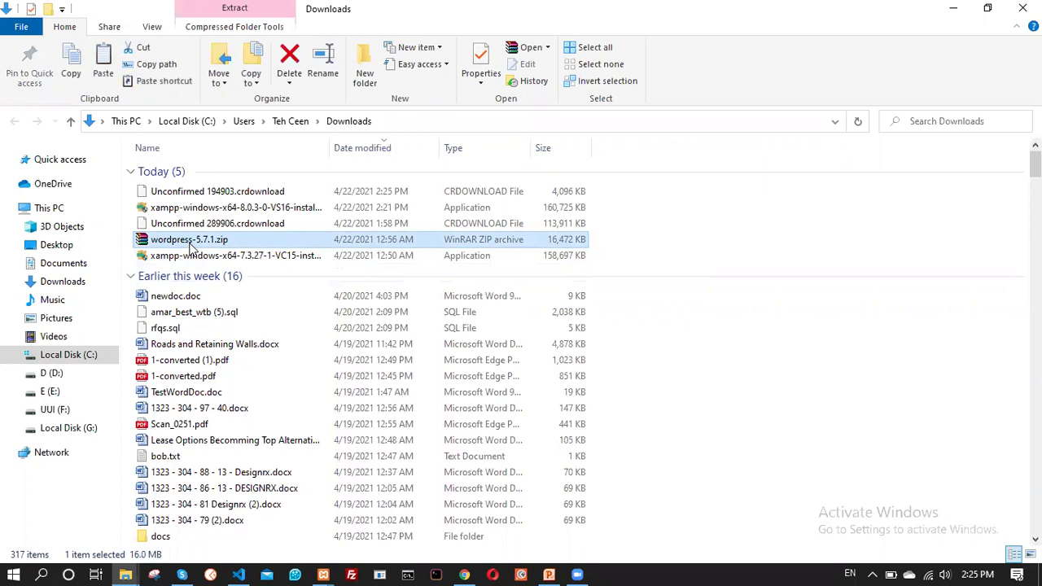
Navigate to the C:\xampp\htdocs folder
{"action": "left_click", "coordinate": [75, 364]}
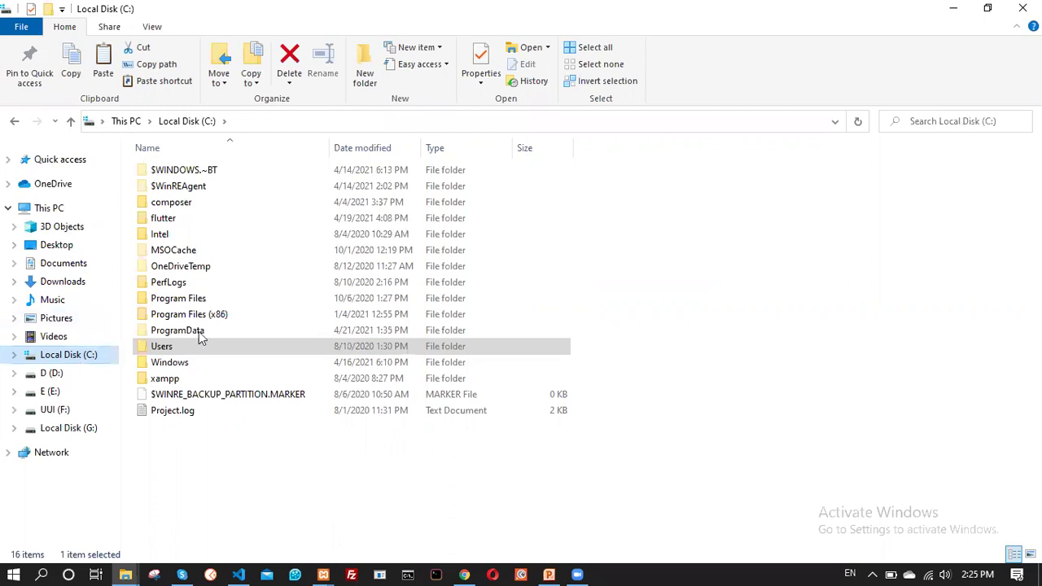
{"action": "left_click", "coordinate": [185, 442]}
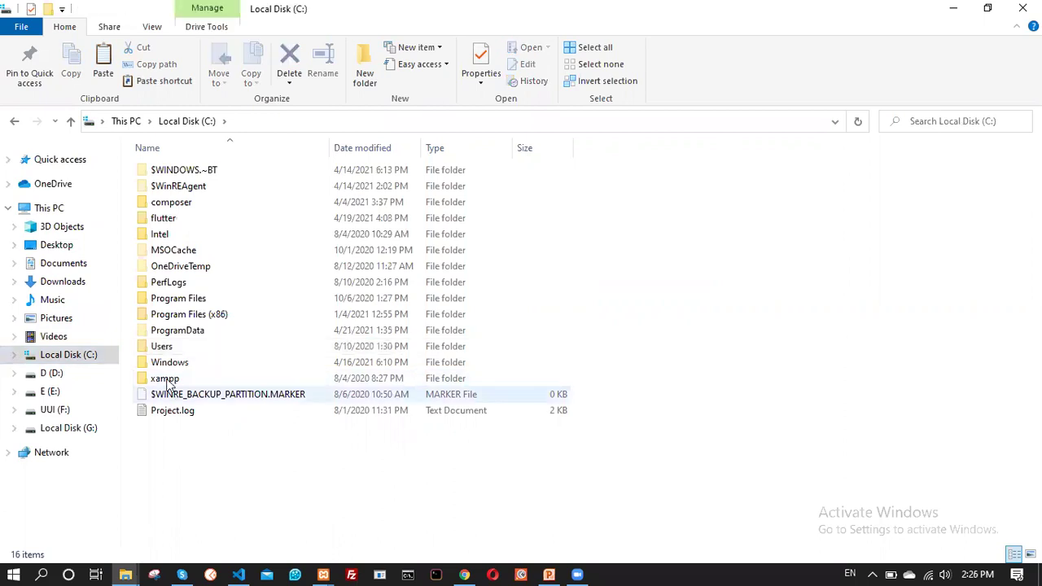
{"action": "left_click", "coordinate": [169, 381]}
{"action": "double_click", "coordinate": [168, 381]}
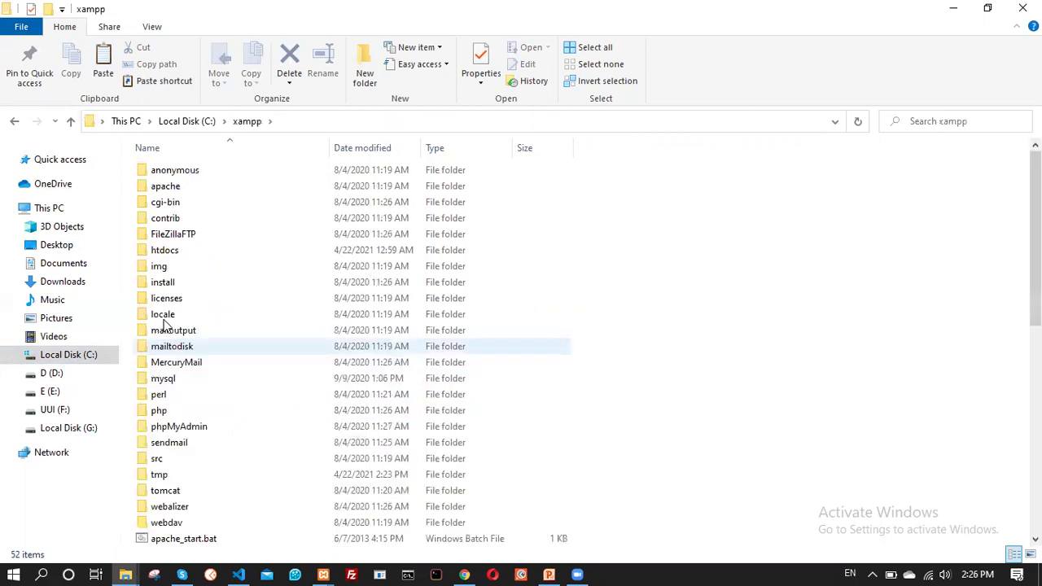
{"action": "double_click", "coordinate": [167, 252]}
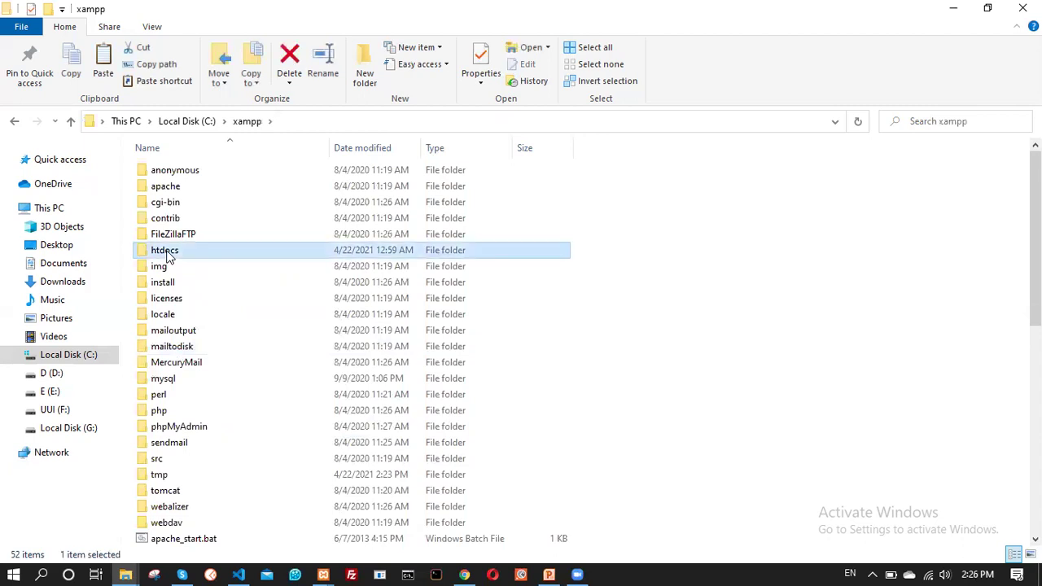
{"action": "scroll", "coordinate": [371, 429], "scroll_direction": "down", "scroll_amount": 4}
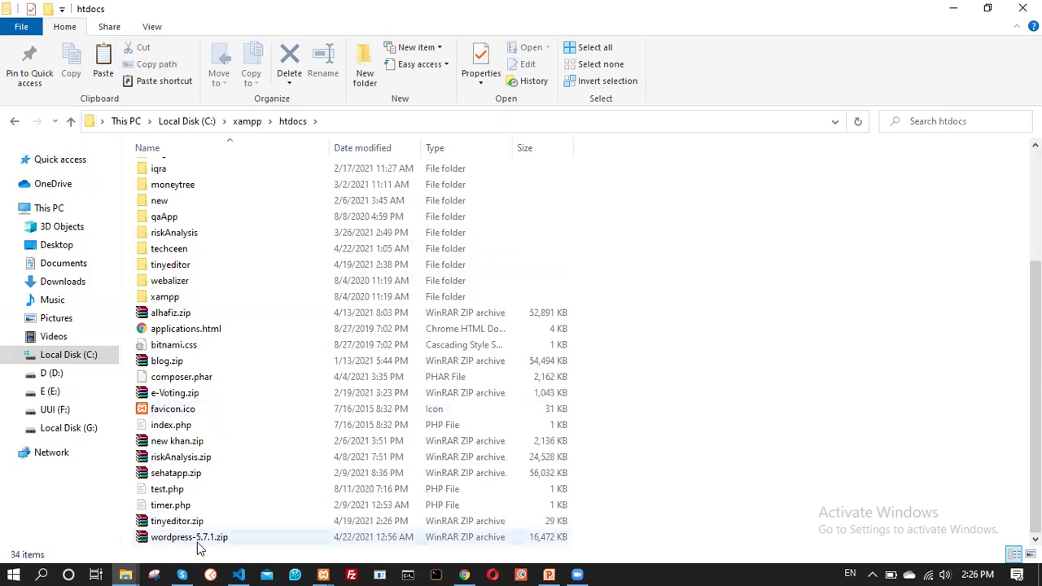
Paste the WordPress zip into htdocs, replacing the existing copy
{"action": "right_click", "coordinate": [778, 292]}
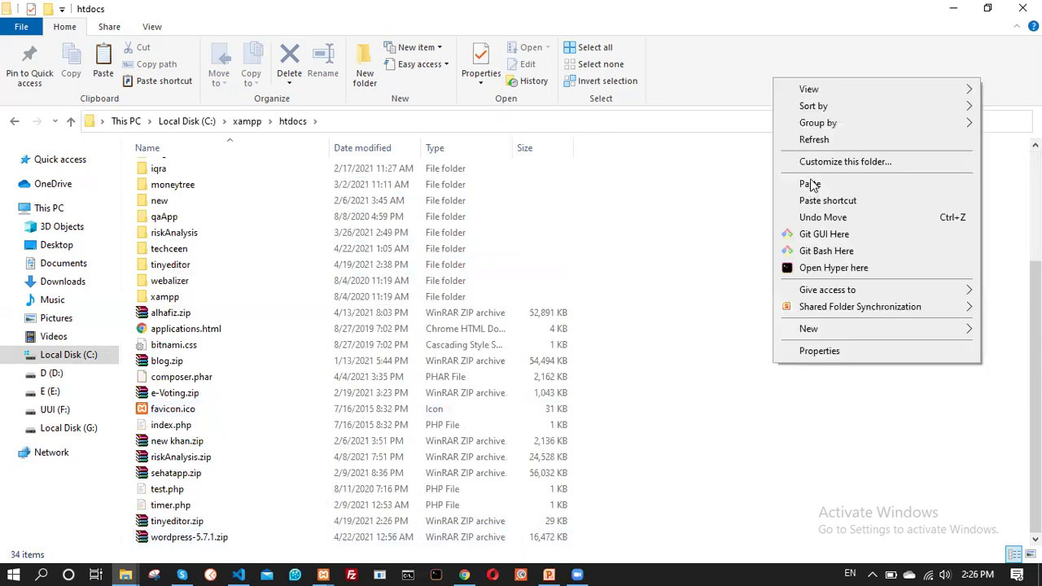
{"action": "left_click", "coordinate": [814, 184]}
{"action": "left_click", "coordinate": [258, 182]}
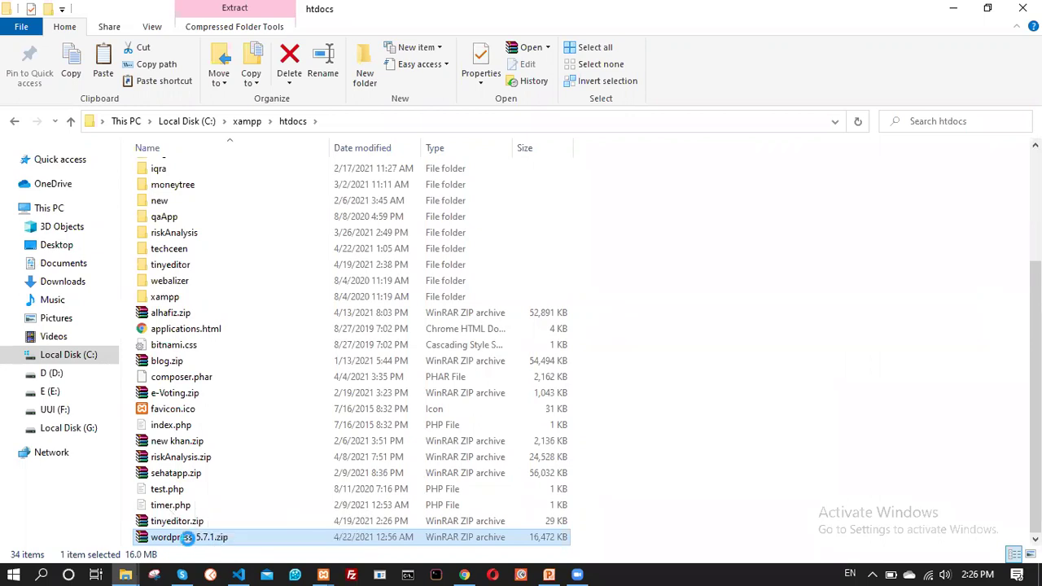
Extract wordpress-5.7.1.zip here and select the new wordpress folder
{"action": "right_click", "coordinate": [189, 544]}
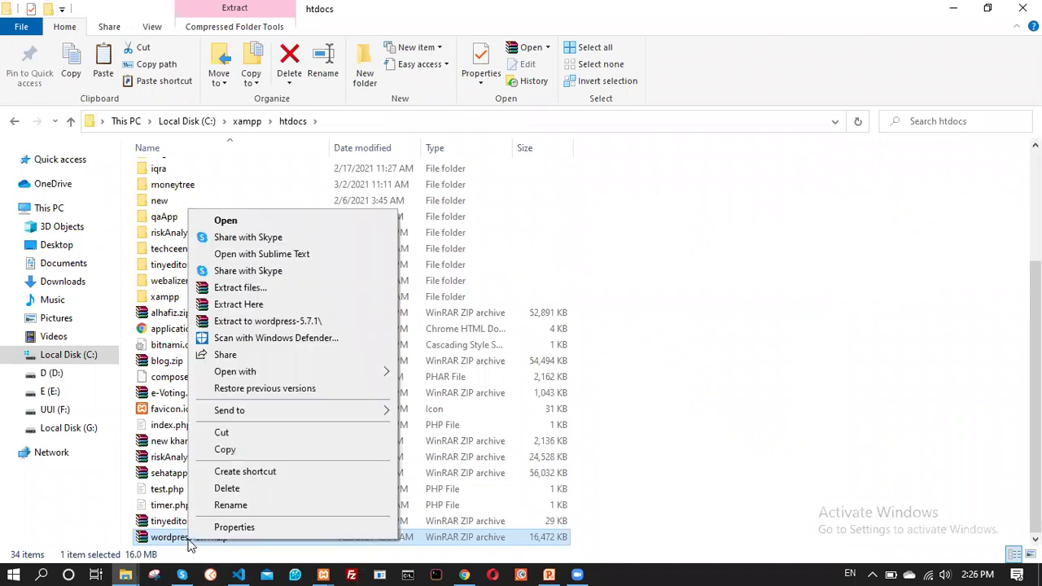
{"action": "left_click", "coordinate": [269, 305]}
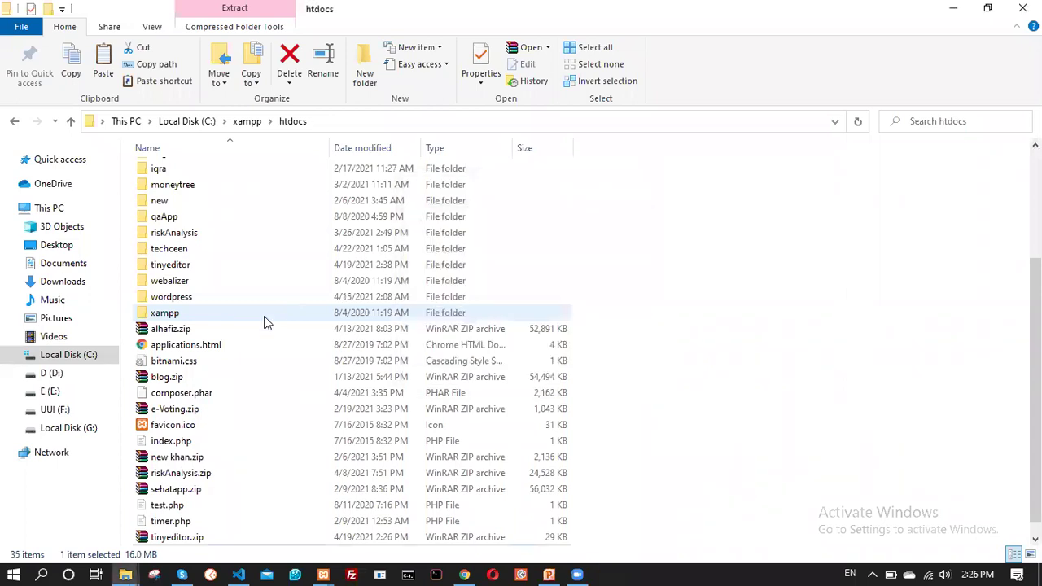
{"action": "left_click", "coordinate": [186, 300]}
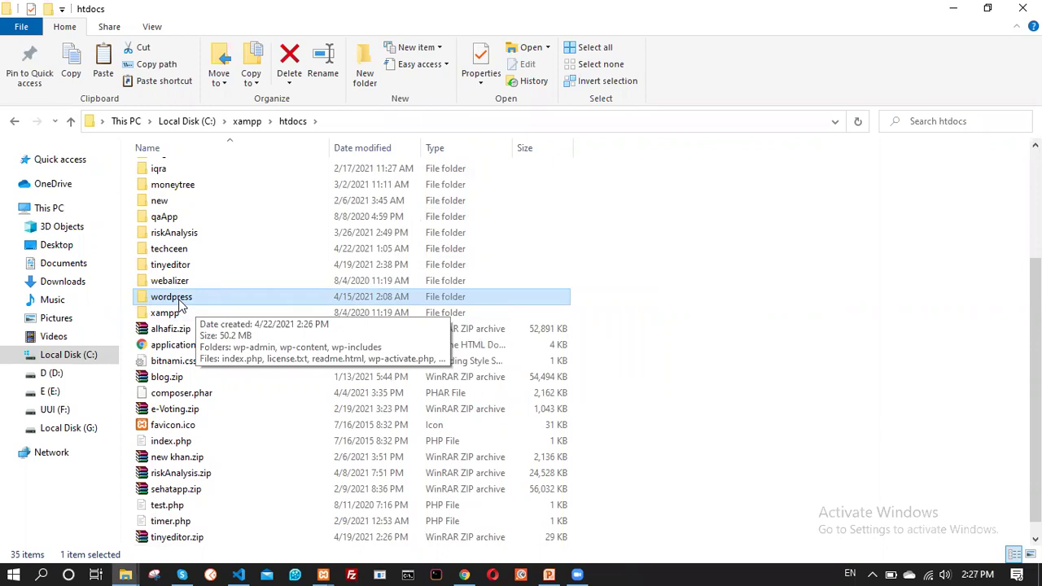
Rename the extracted wordpress folder in htdocs to itap
{"action": "key", "text": "shift+F10"}
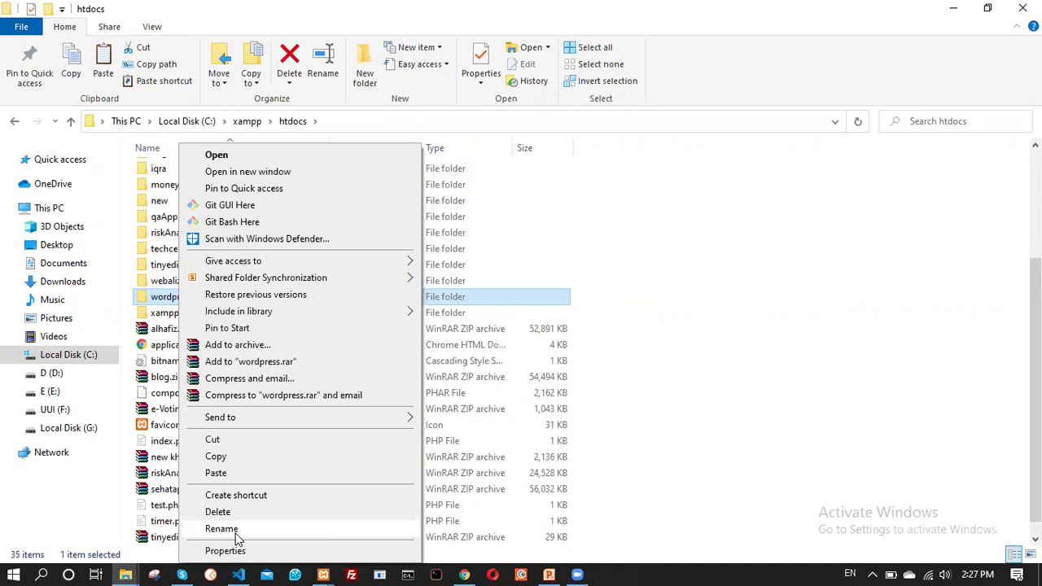
{"action": "left_click", "coordinate": [235, 531]}
{"action": "type", "text": "itap"}
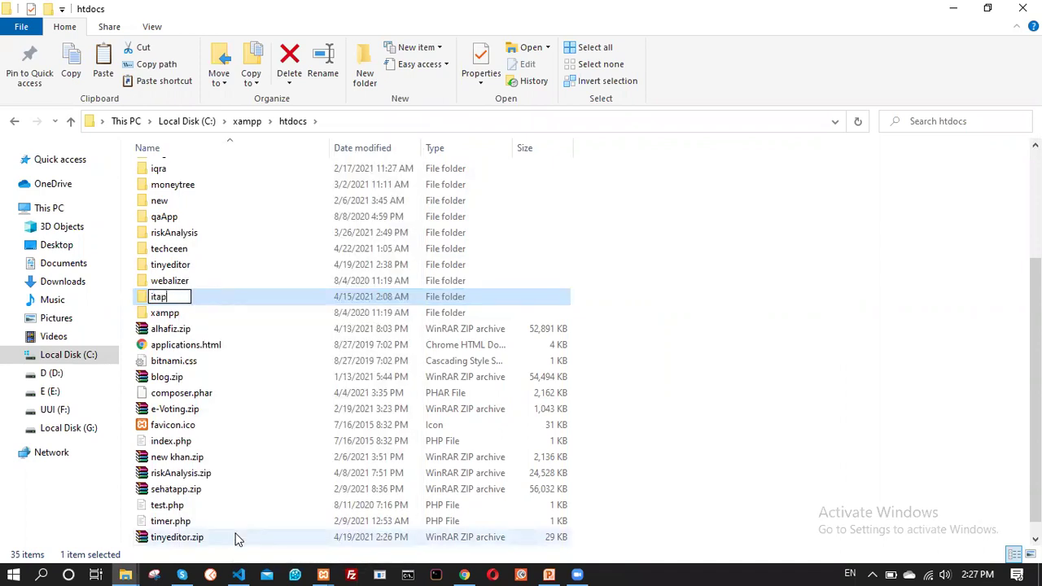
{"action": "key", "text": "Return"}
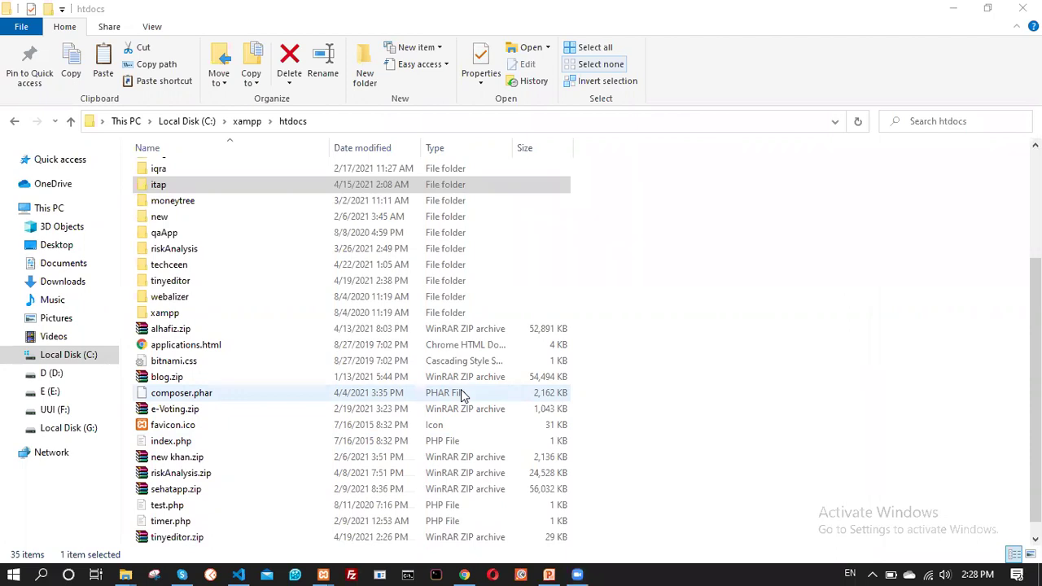
{"action": "left_click", "coordinate": [466, 572]}
Close the WordPress thank-you popup and return to the Download XAMPP tab
{"action": "left_click", "coordinate": [710, 128]}
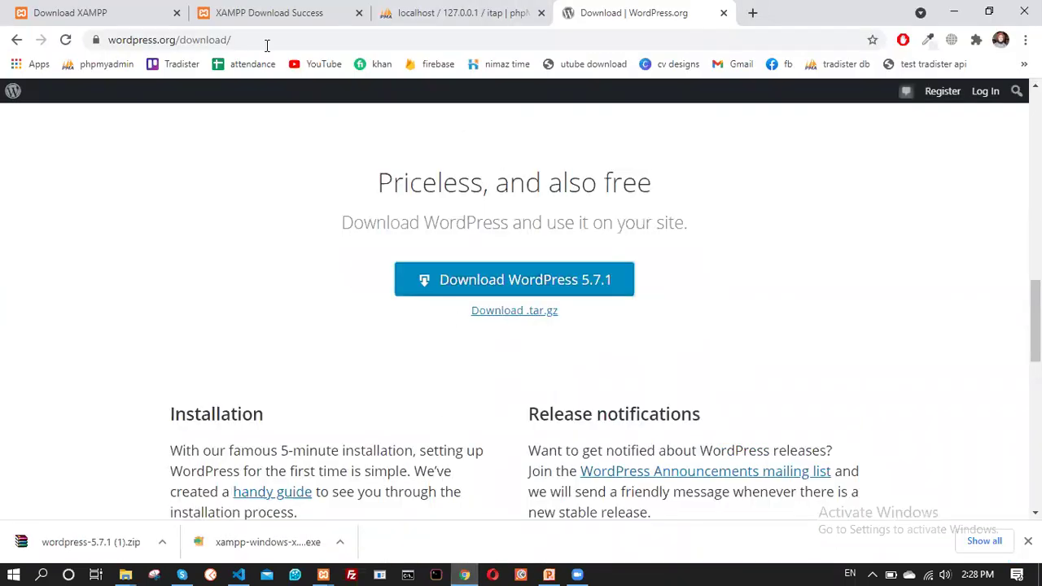
{"action": "left_click", "coordinate": [264, 11]}
{"action": "left_click", "coordinate": [130, 10]}
{"action": "left_click", "coordinate": [222, 10]}
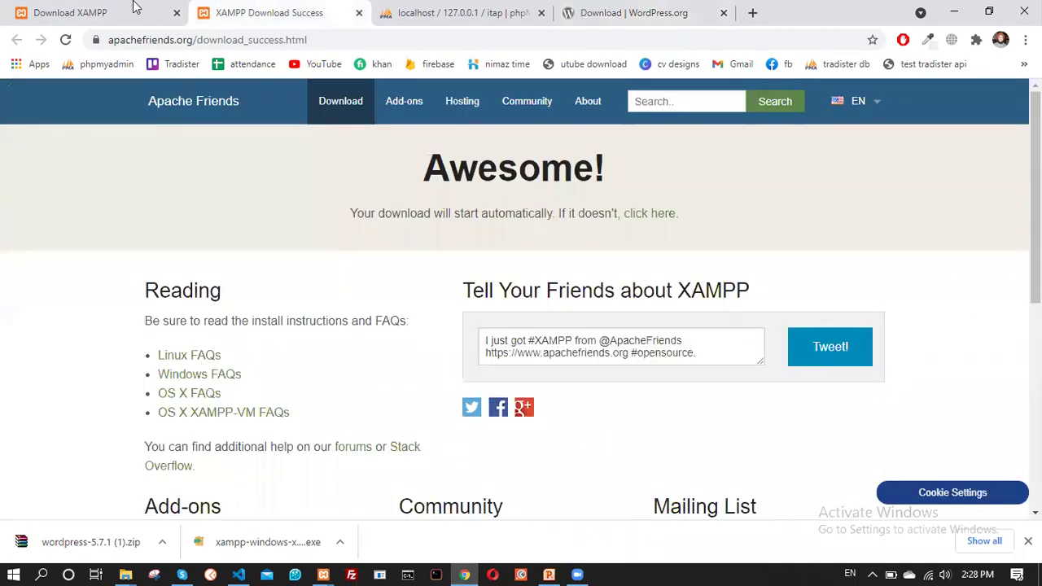
{"action": "left_click", "coordinate": [130, 10]}
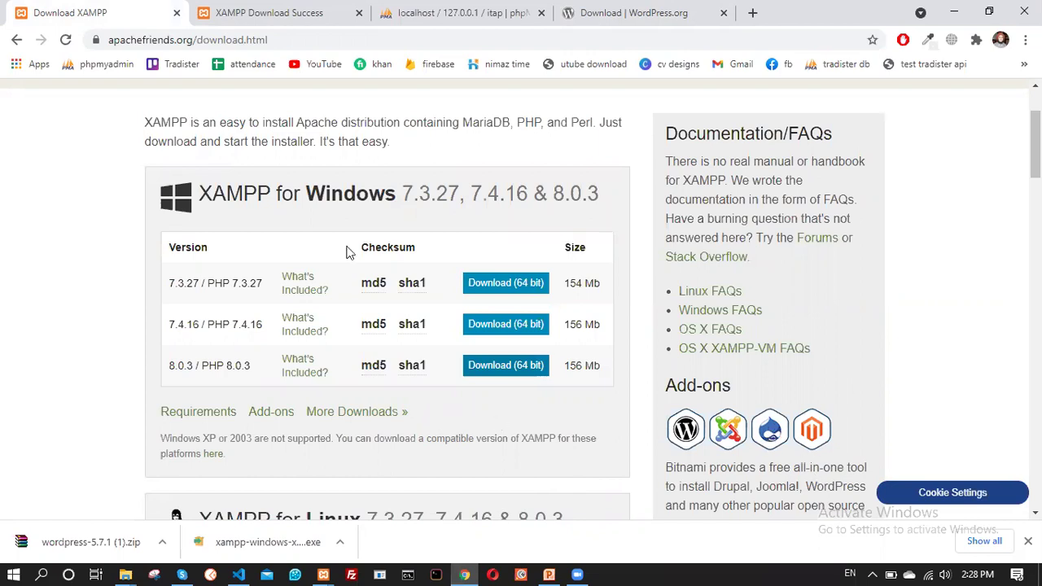
Browse the XAMPP for Windows versions, then open the Downloads folder holding the installer
{"action": "scroll", "coordinate": [247, 254], "scroll_direction": "down", "scroll_amount": 2}
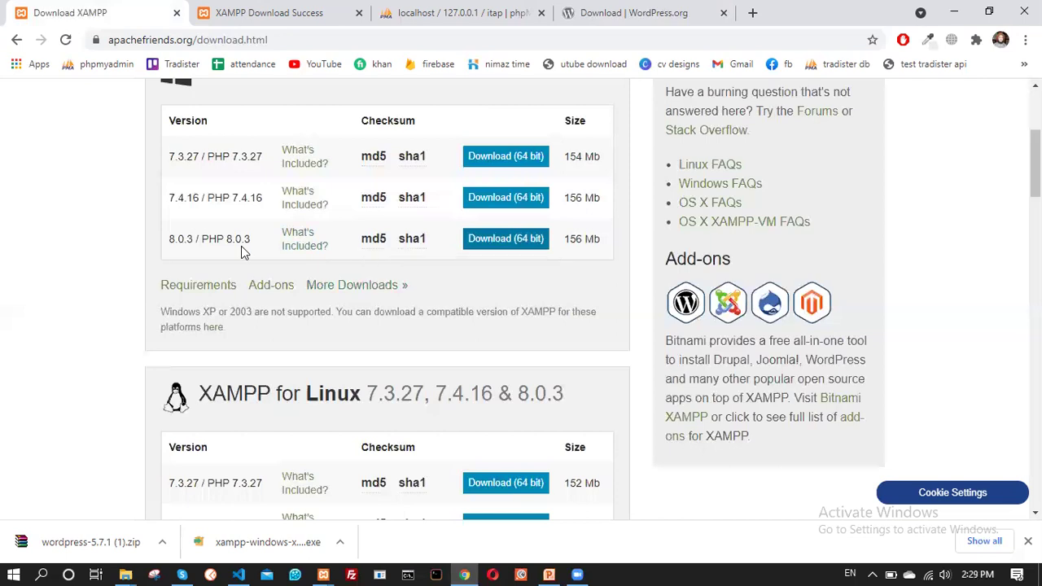
{"action": "scroll", "coordinate": [225, 385], "scroll_direction": "up", "scroll_amount": 2}
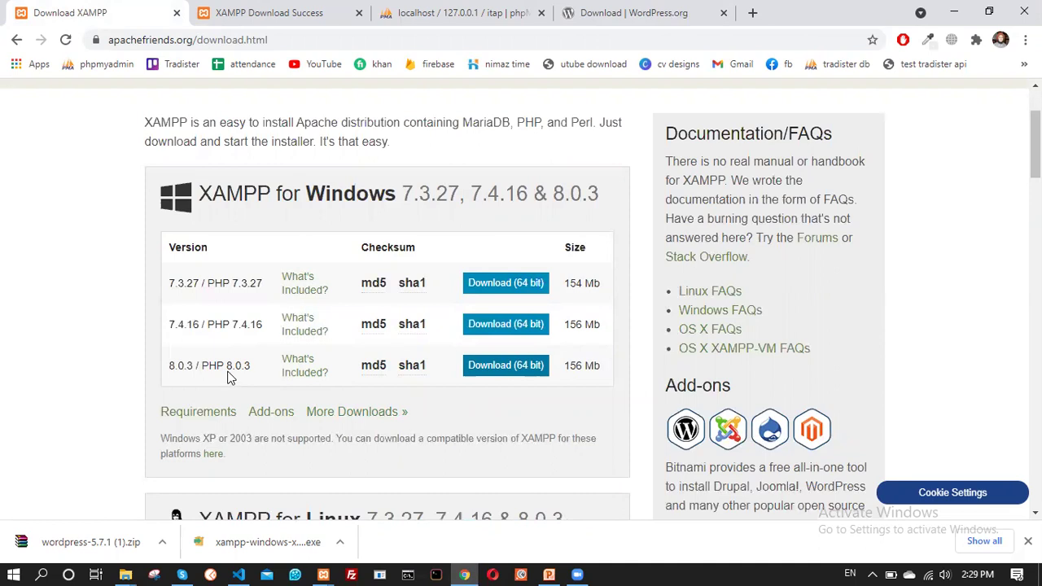
{"action": "scroll", "coordinate": [332, 339], "scroll_direction": "down", "scroll_amount": 3}
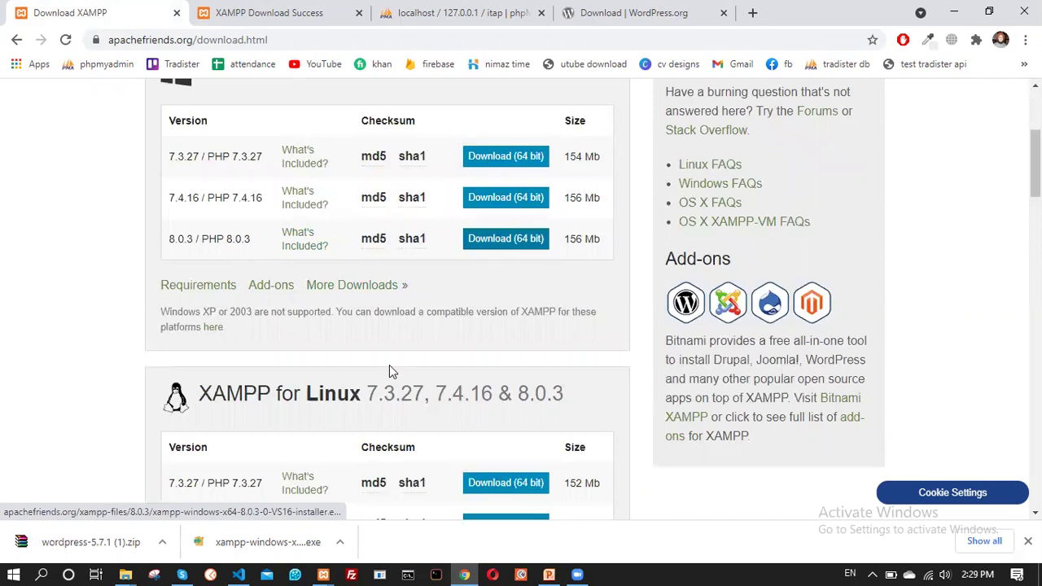
{"action": "left_click", "coordinate": [252, 542]}
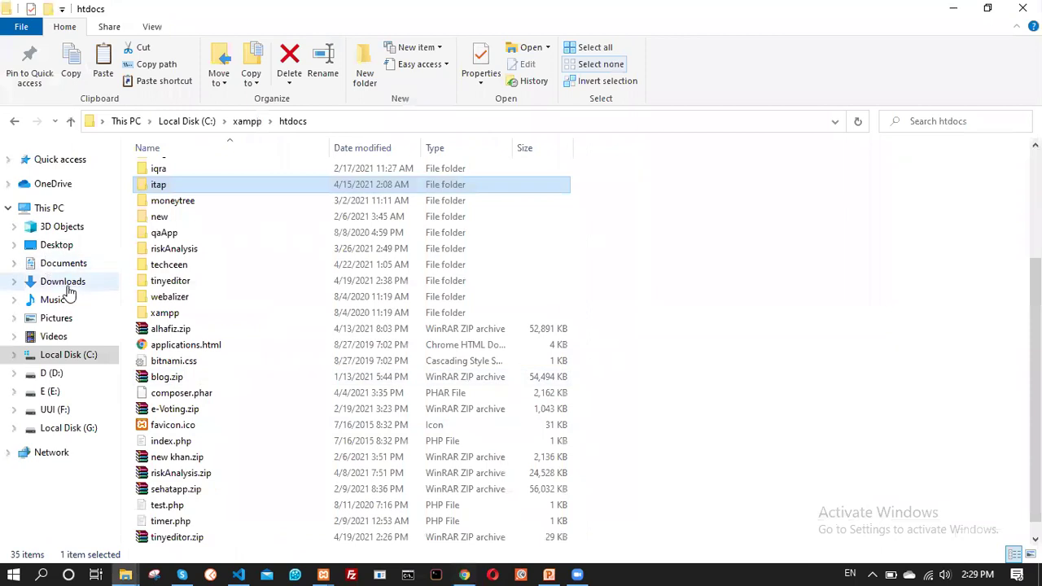
{"action": "left_click", "coordinate": [67, 282]}
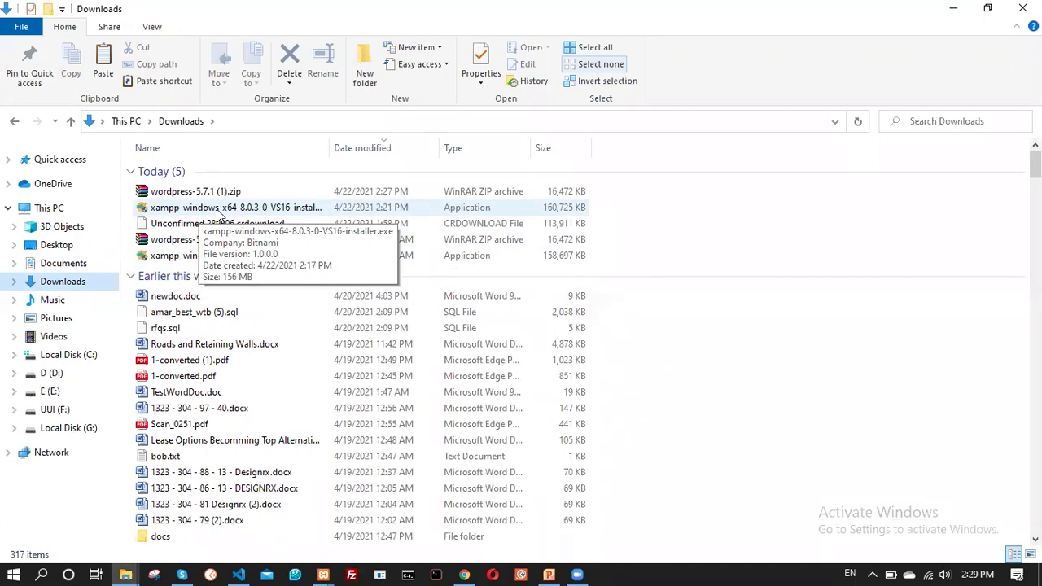
Launch the XAMPP 8.0.3 installer from Downloads and accept the User Account Control prompt
{"action": "double_click", "coordinate": [218, 208]}
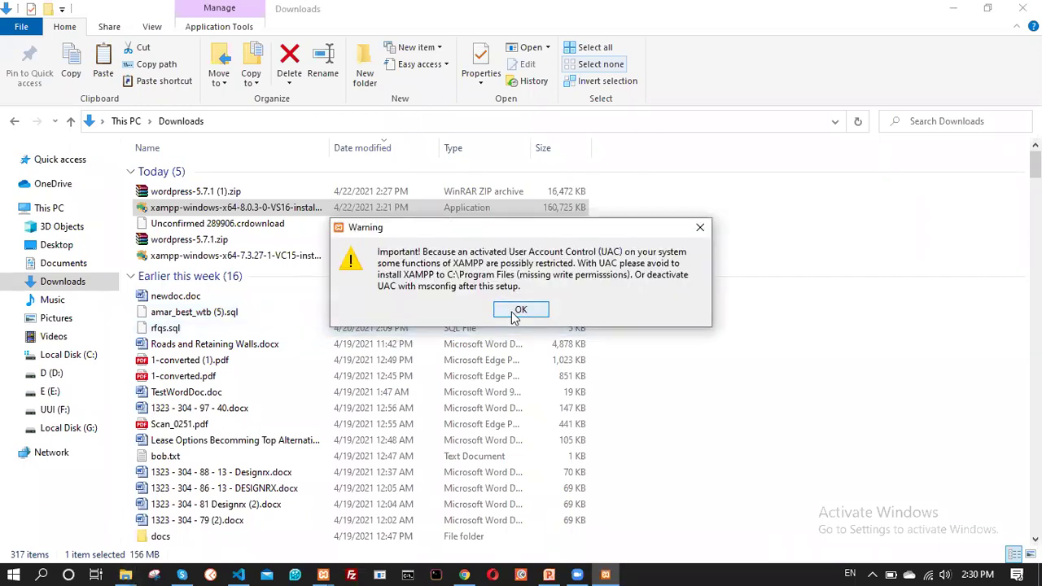
{"action": "left_click", "coordinate": [518, 312]}
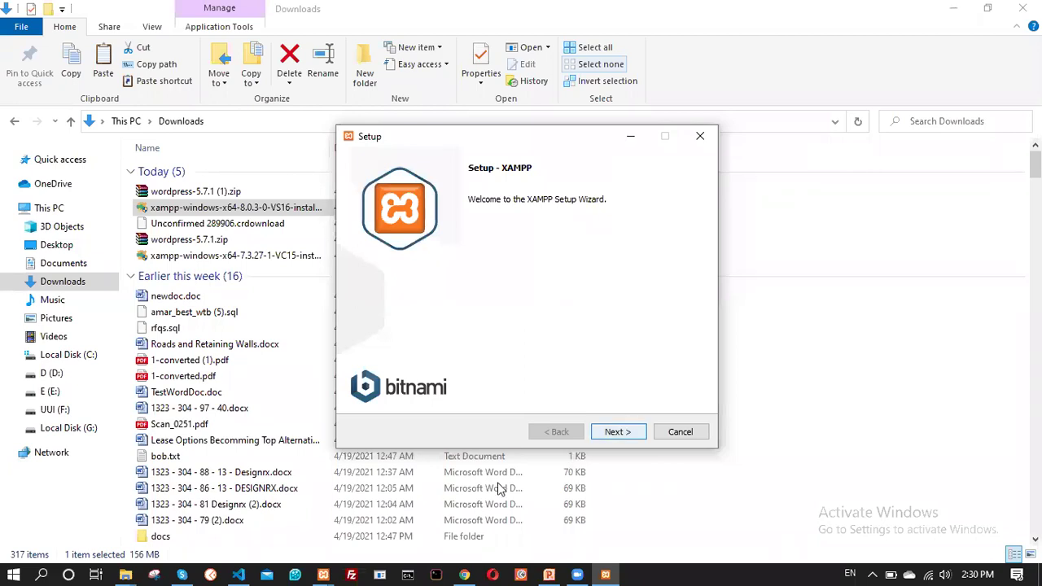
{"action": "left_click", "coordinate": [464, 574]}
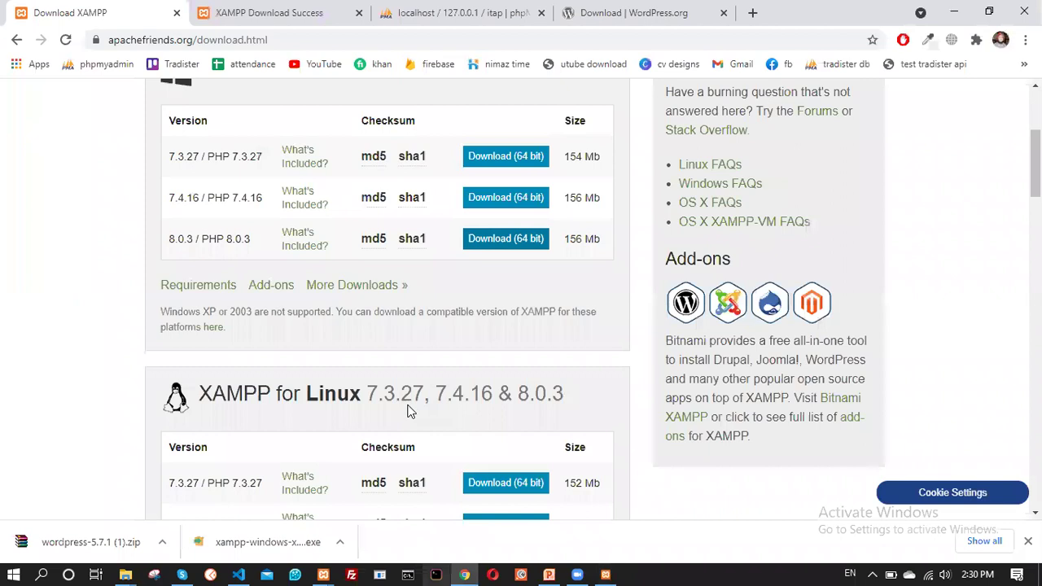
Review the XAMPP for Windows versions table (7.3.27, 7.4.16, 8.0.3) and select the page address
{"action": "scroll", "coordinate": [309, 204], "scroll_direction": "up", "scroll_amount": 2}
{"action": "left_click", "coordinate": [268, 12]}
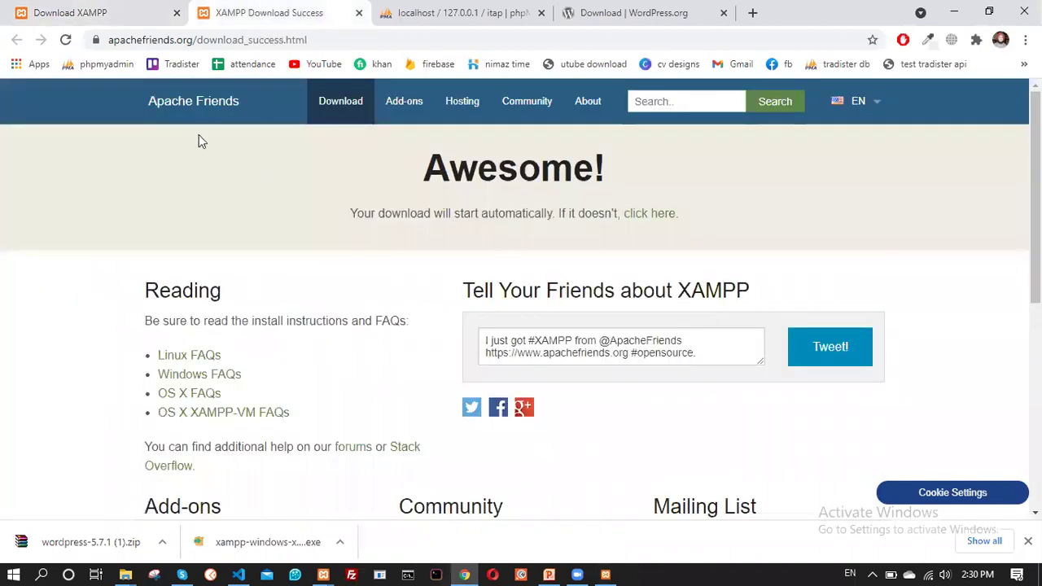
{"action": "left_click", "coordinate": [130, 12]}
{"action": "scroll", "coordinate": [342, 268], "scroll_direction": "up", "scroll_amount": 2}
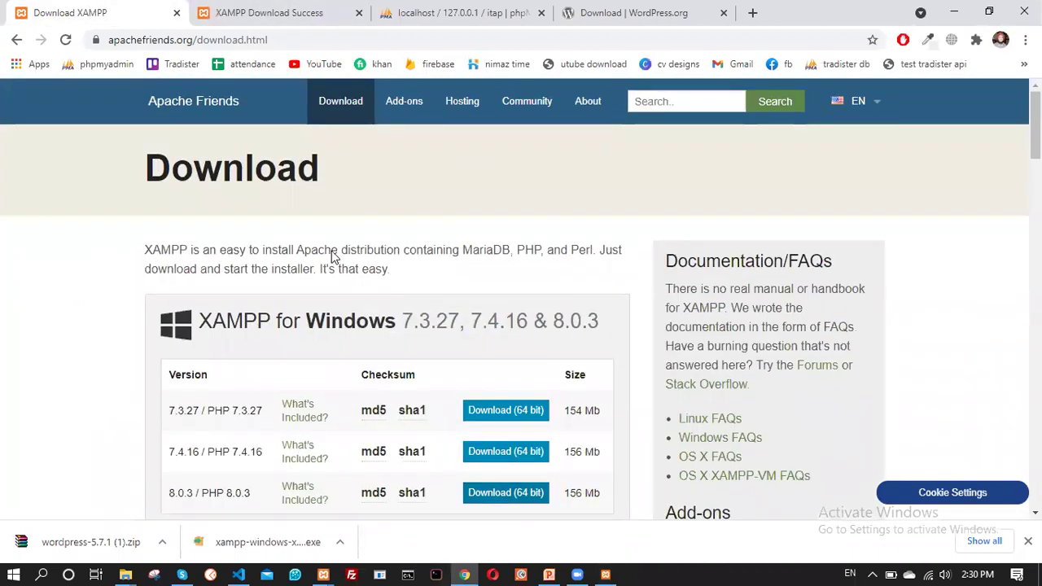
{"action": "scroll", "coordinate": [331, 256], "scroll_direction": "down", "scroll_amount": 2}
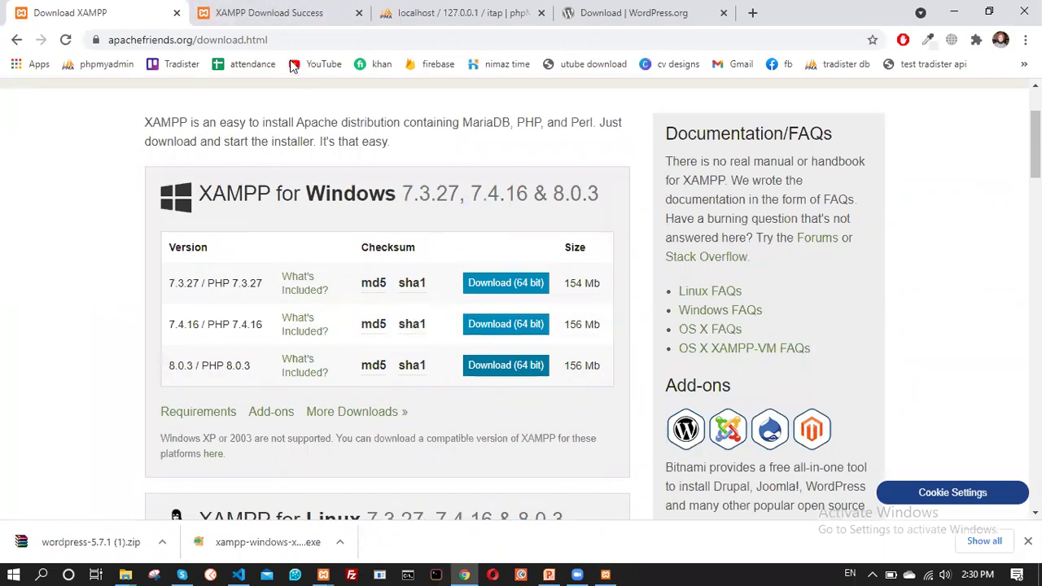
{"action": "scroll", "coordinate": [295, 228], "scroll_direction": "up", "scroll_amount": 2}
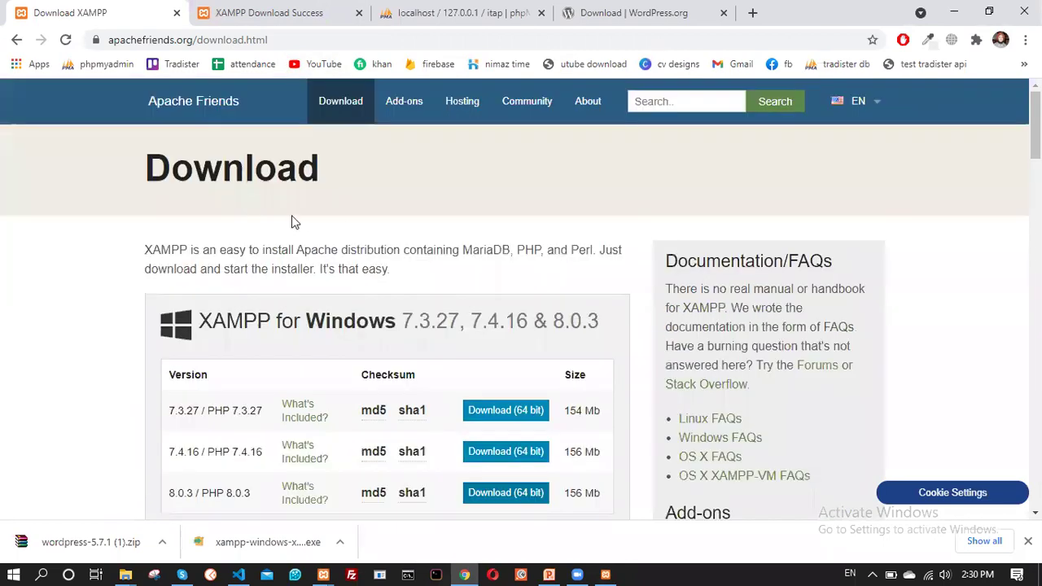
{"action": "scroll", "coordinate": [329, 242], "scroll_direction": "down", "scroll_amount": 2}
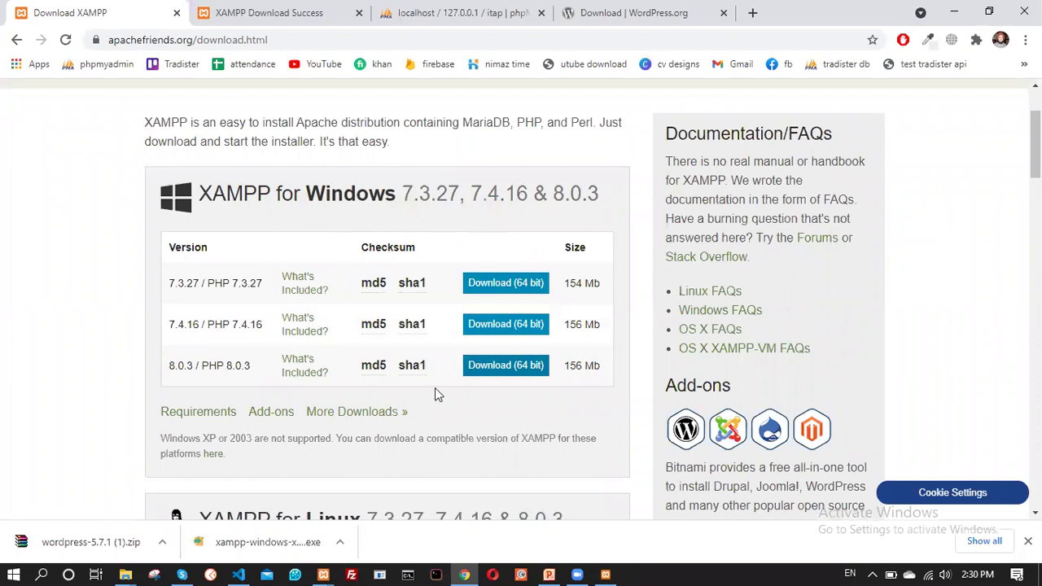
{"action": "left_click", "coordinate": [262, 47]}
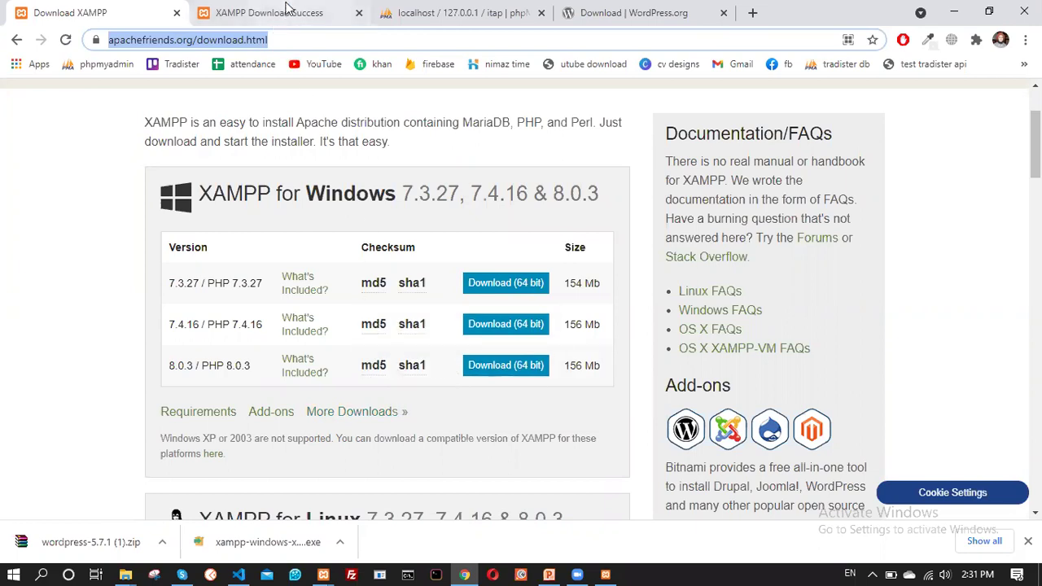
Launch XAMPP Control Panel by searching 'xamp' in the Start menu
{"action": "left_click", "coordinate": [11, 574]}
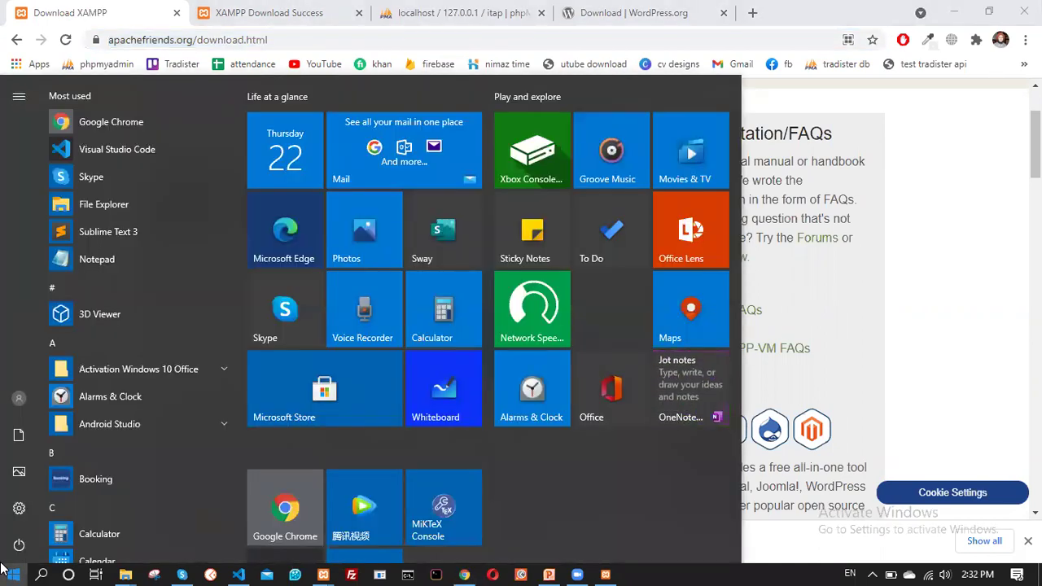
{"action": "type", "text": "xamp"}
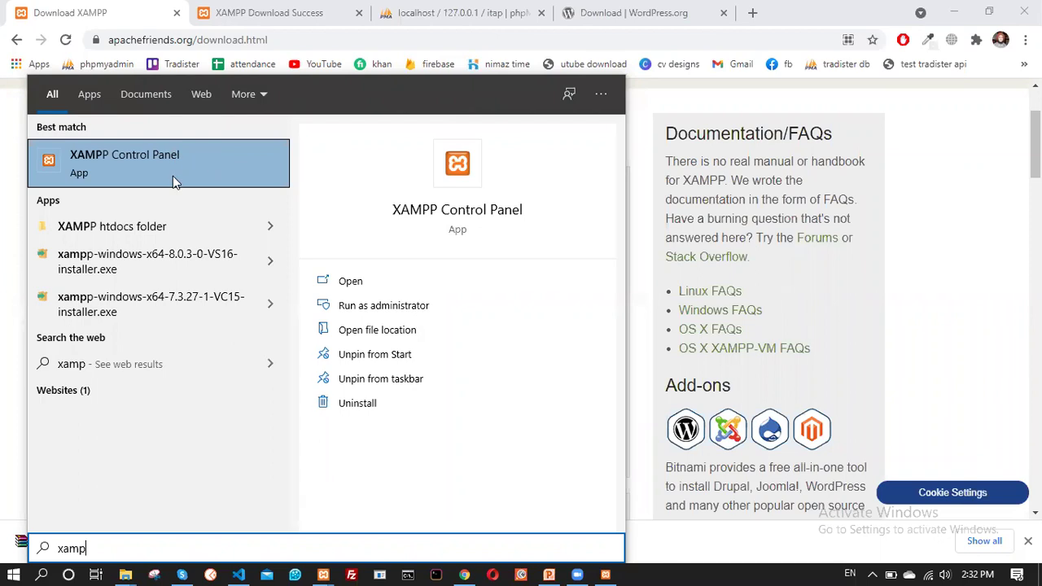
{"action": "left_click", "coordinate": [177, 167]}
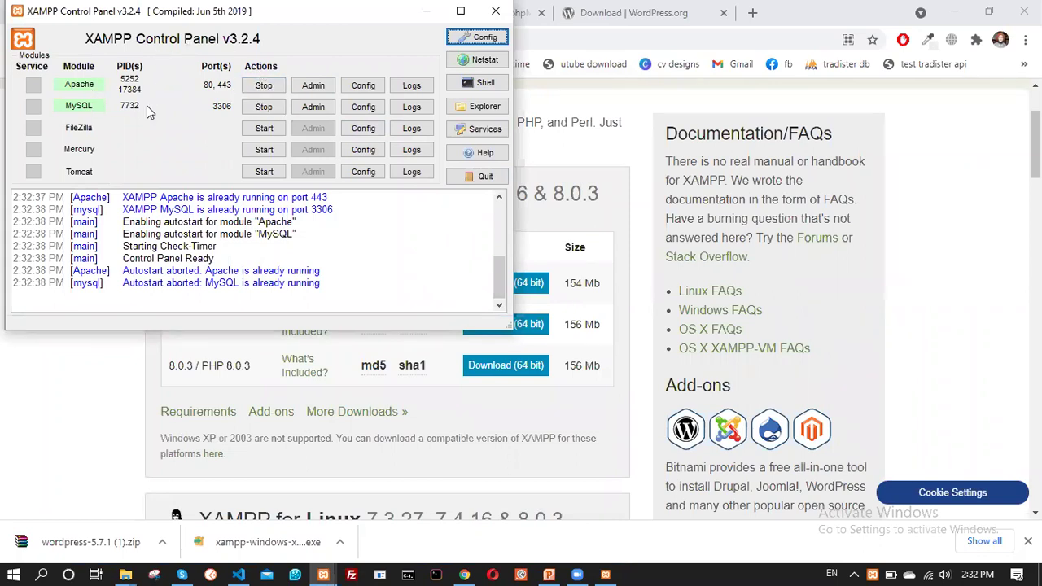
Stop and restart Apache and MySQL, then close the XAMPP Control Panel
{"action": "left_click", "coordinate": [257, 86]}
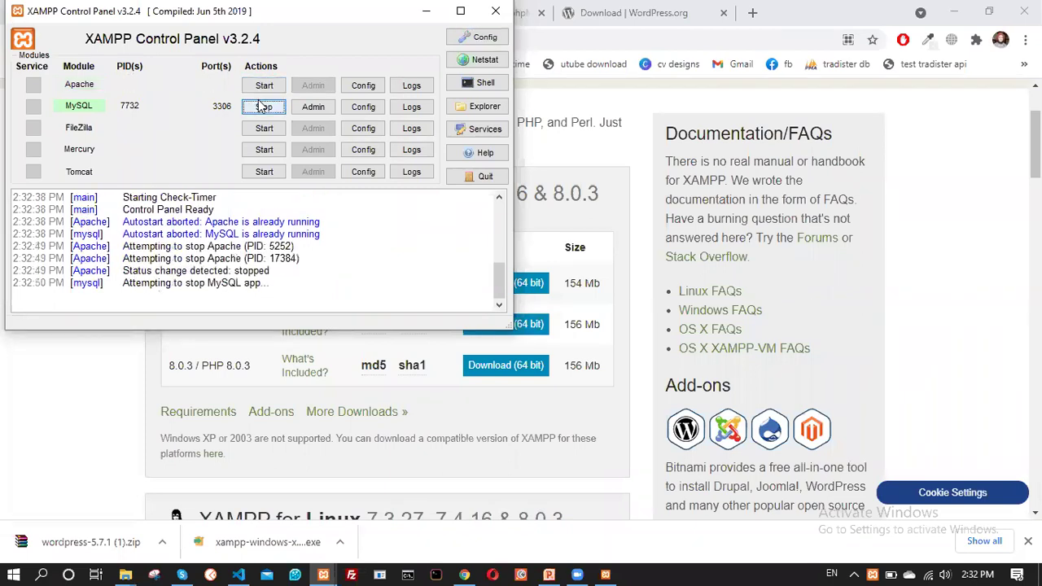
{"action": "left_click", "coordinate": [261, 106]}
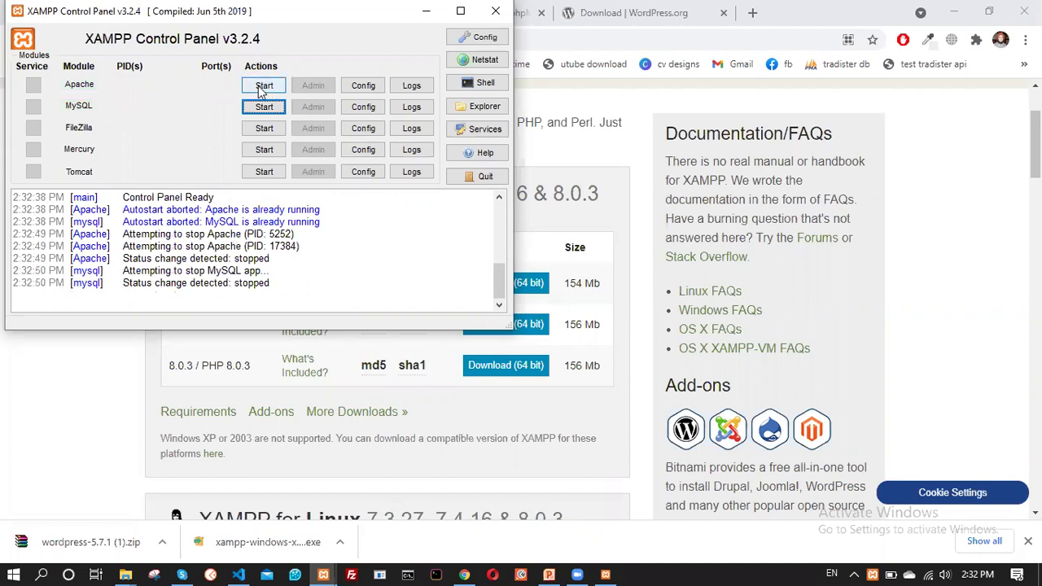
{"action": "left_click", "coordinate": [255, 90]}
{"action": "left_click", "coordinate": [249, 106]}
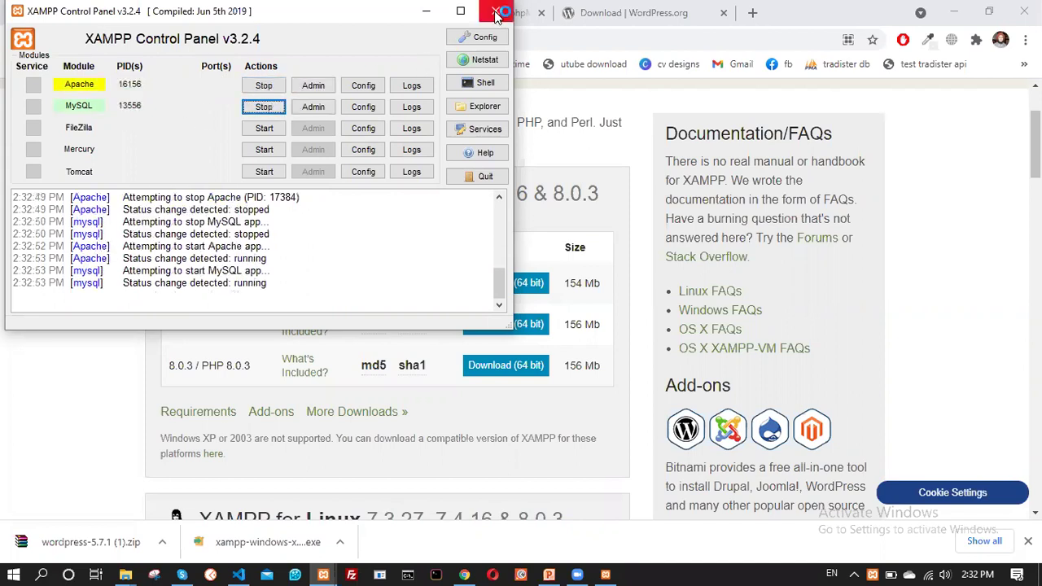
{"action": "left_click", "coordinate": [495, 10]}
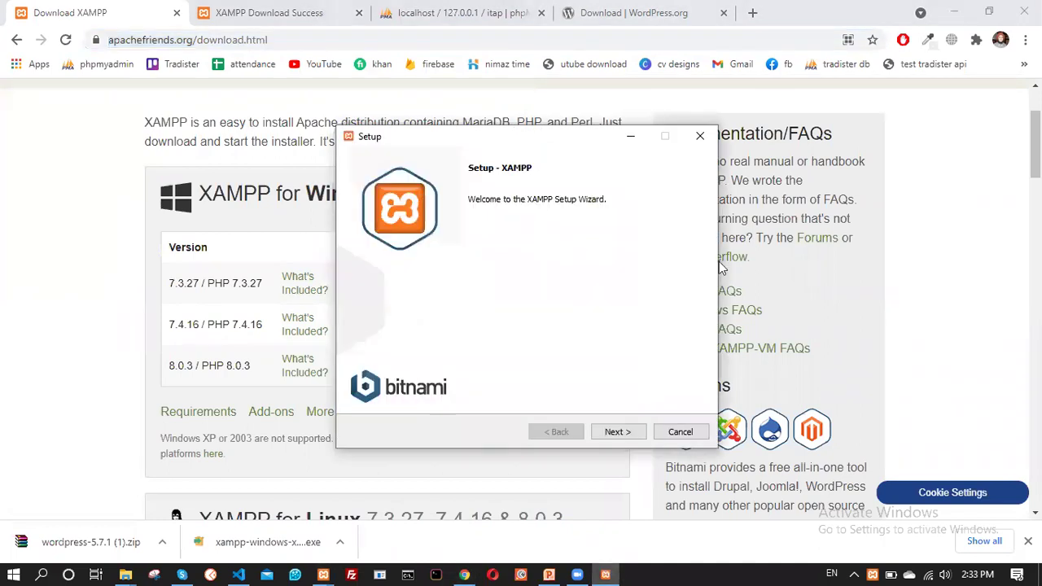
Close the XAMPP Setup wizard and confirm aborting the installation
{"action": "left_click", "coordinate": [699, 136]}
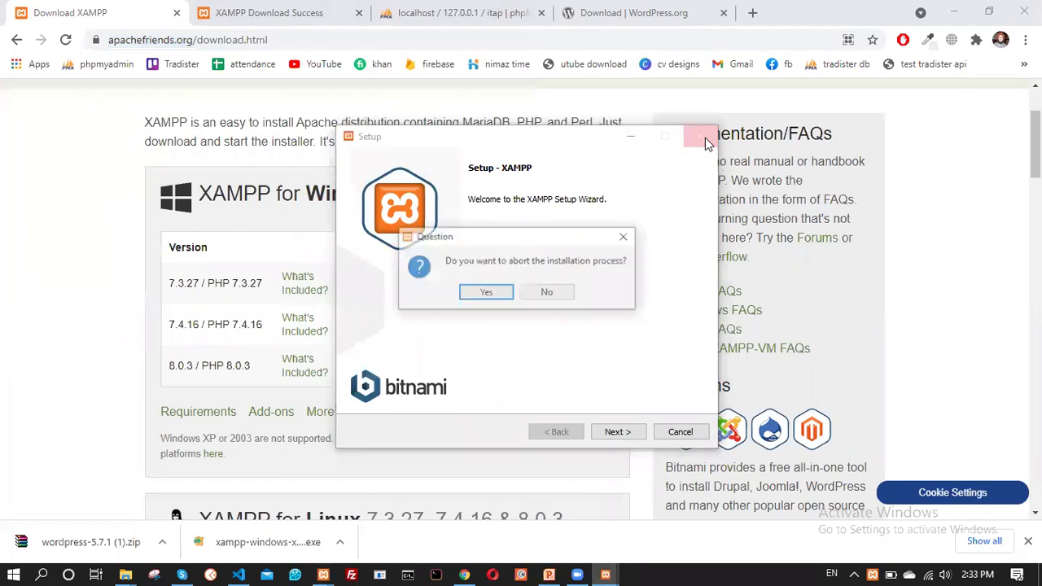
{"action": "left_click", "coordinate": [500, 291]}
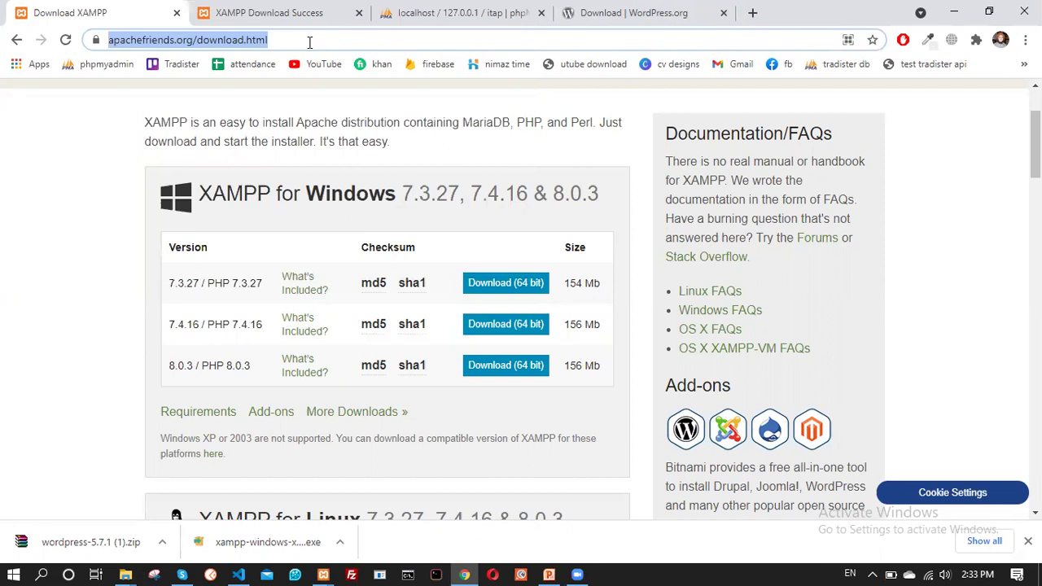
Load phpMyAdmin at localhost/phpmyadmin/ in a new Chrome tab
{"action": "left_click", "coordinate": [752, 13]}
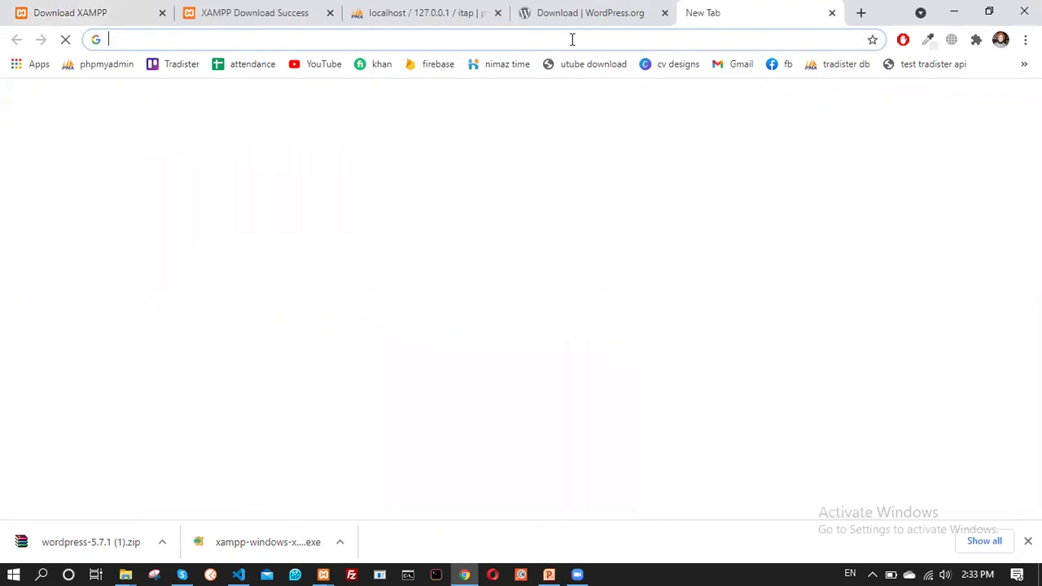
{"action": "type", "text": "localhost/php"}
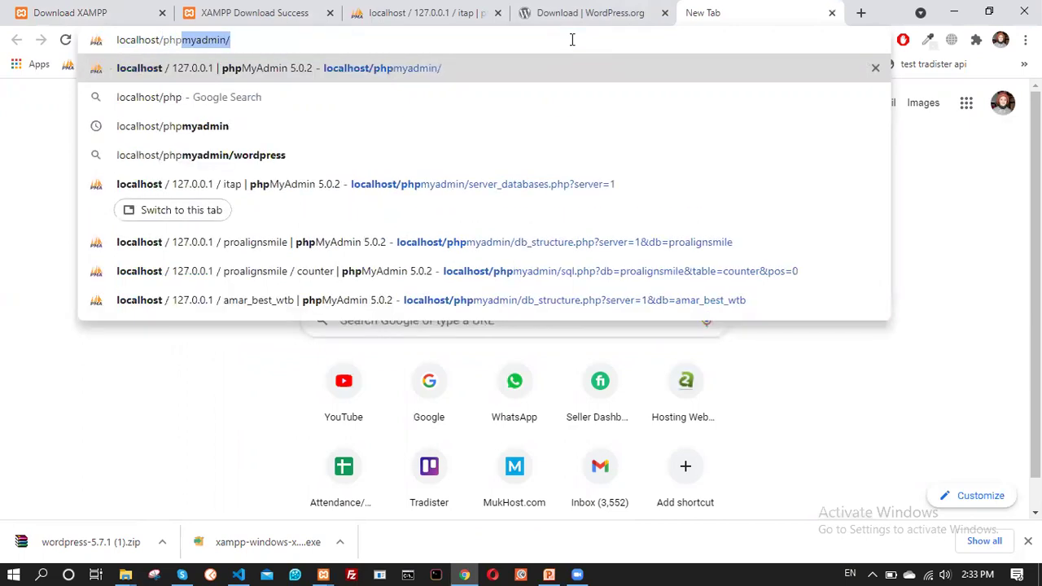
{"action": "key", "text": "Right"}
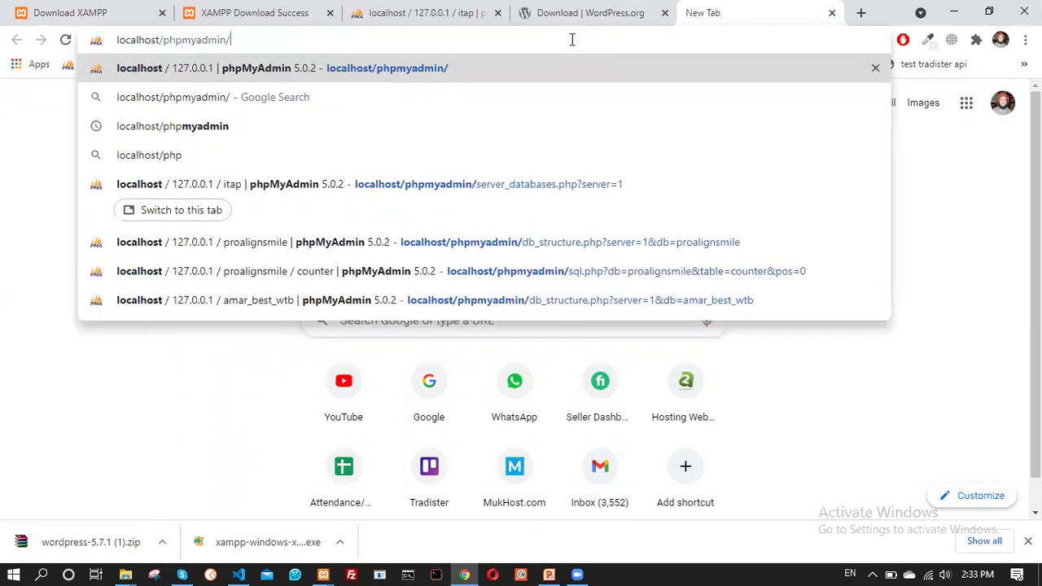
{"action": "key", "text": "Return"}
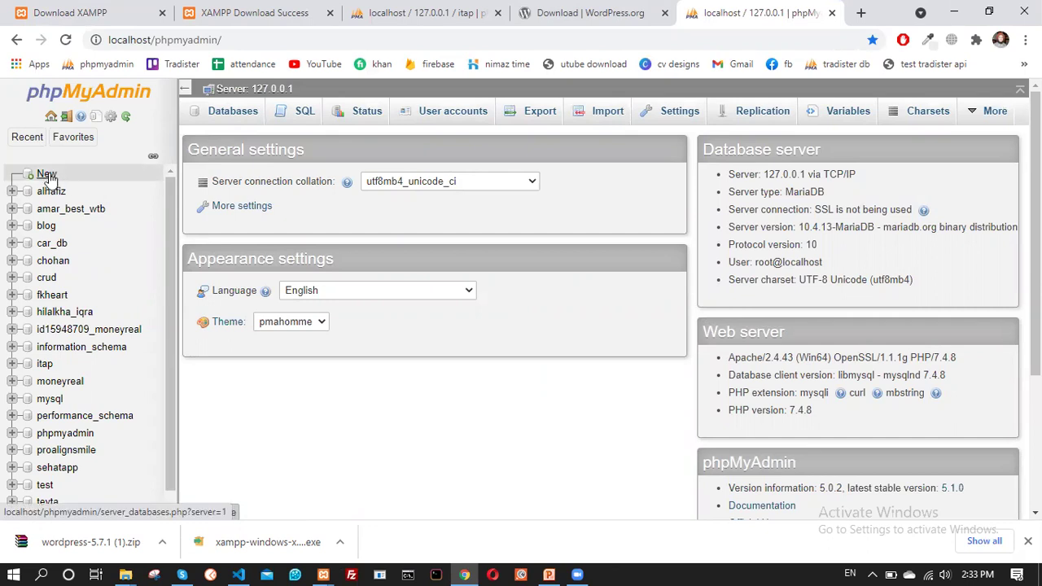
{"action": "left_click", "coordinate": [47, 175]}
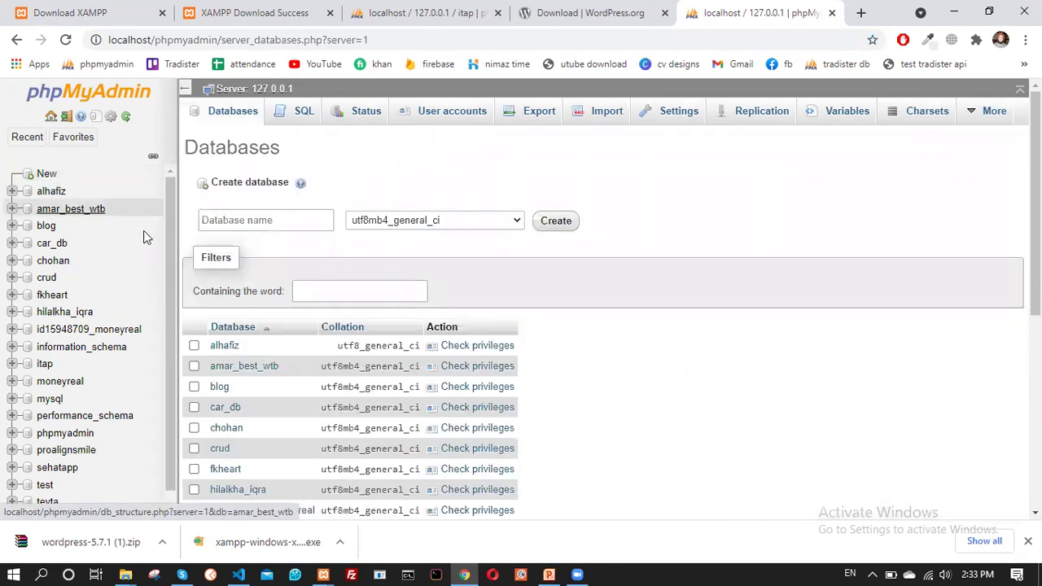
Create an empty database named itapwebsite in phpMyAdmin
{"action": "left_click", "coordinate": [242, 227]}
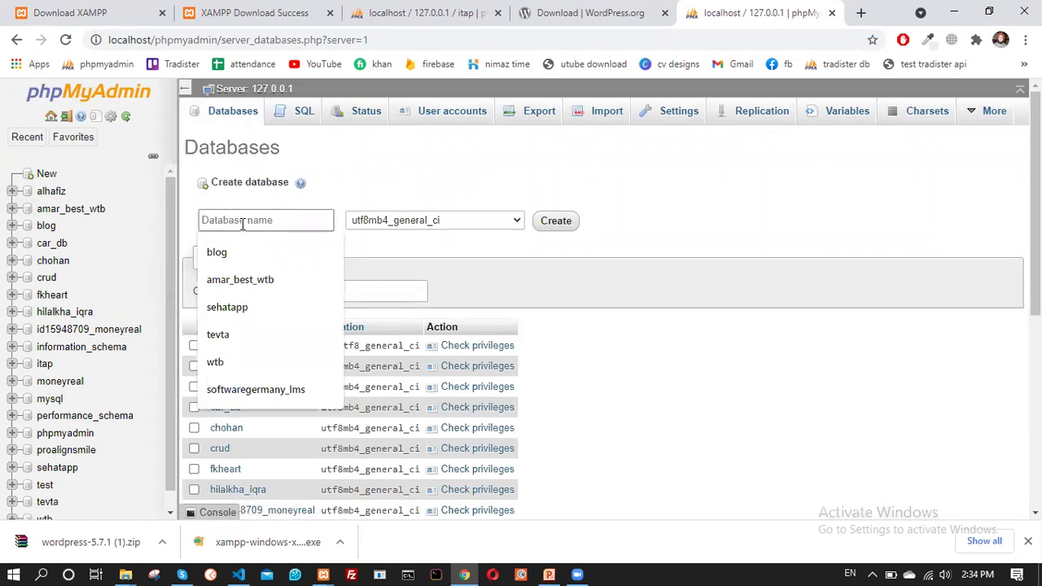
{"action": "type", "text": "itapwebsite"}
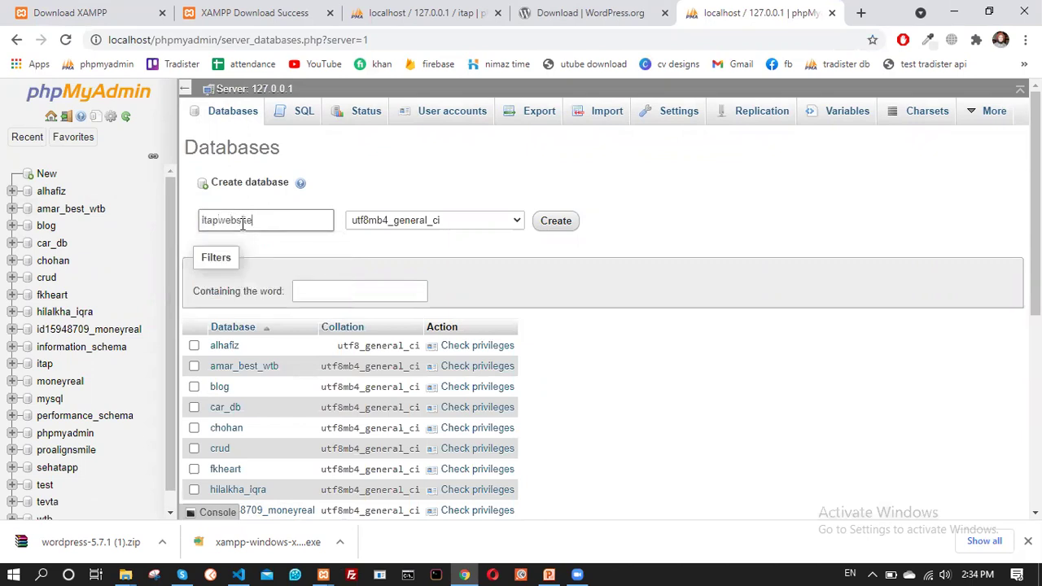
{"action": "double_click", "coordinate": [243, 223]}
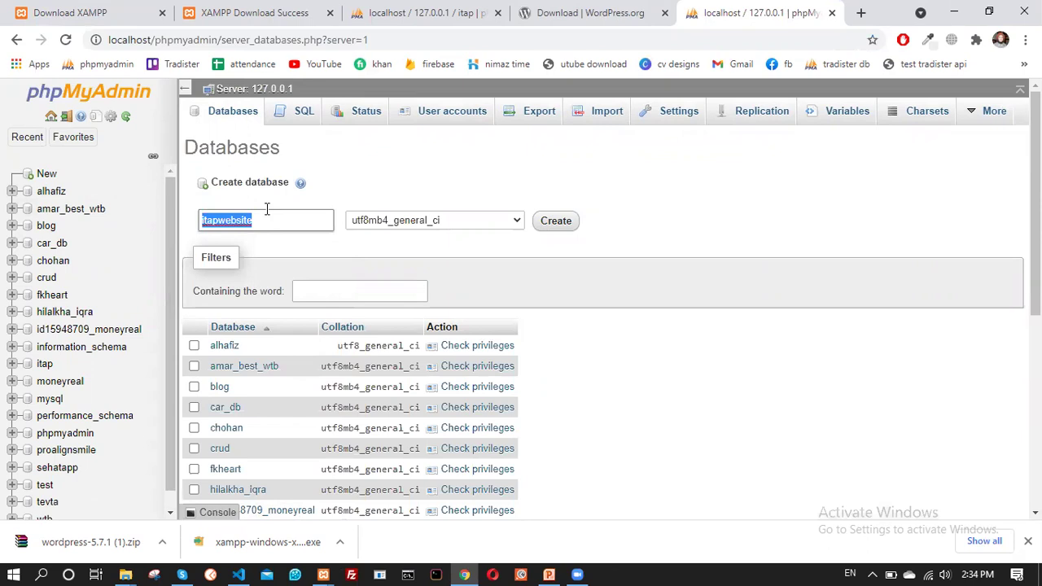
{"action": "left_click", "coordinate": [555, 223]}
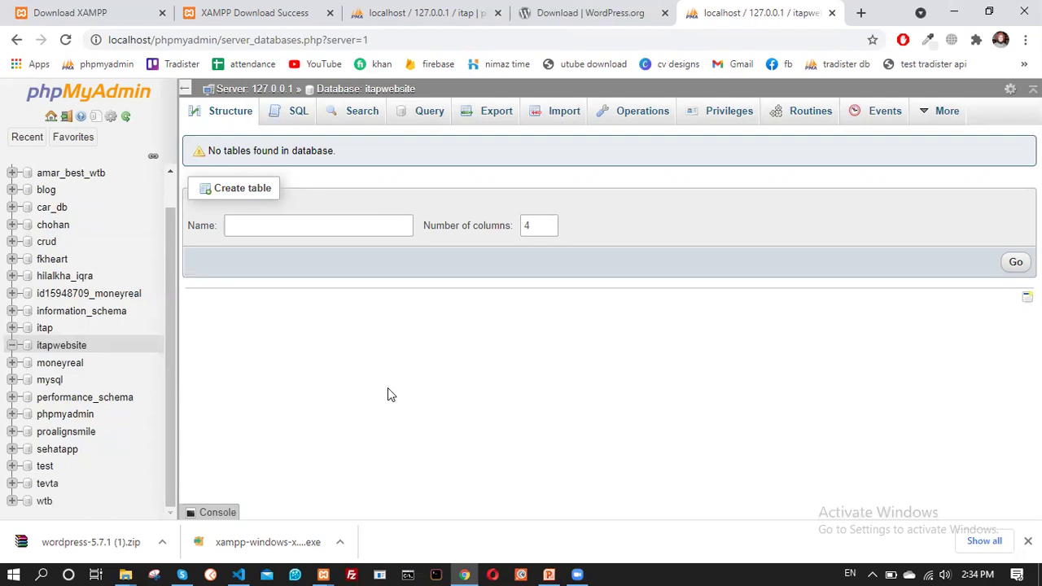
Return to the WordPress.org download tab and select its address
{"action": "left_click", "coordinate": [588, 12]}
{"action": "scroll", "coordinate": [244, 106], "scroll_direction": "down", "scroll_amount": 10}
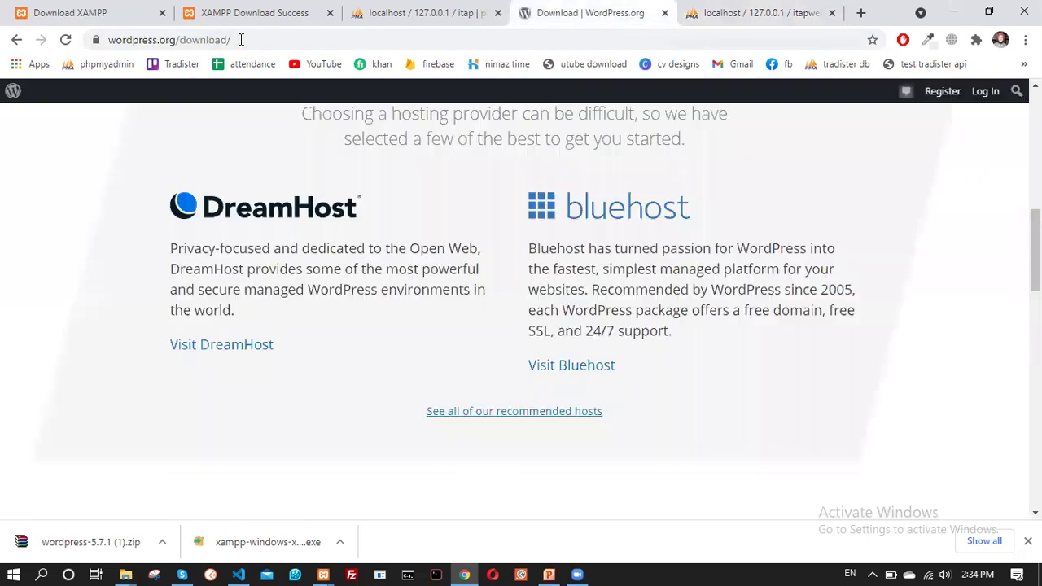
{"action": "left_click", "coordinate": [241, 39]}
Search Google for 'wordpress free download'
{"action": "type", "text": "google.com"}
{"action": "key", "text": "Return"}
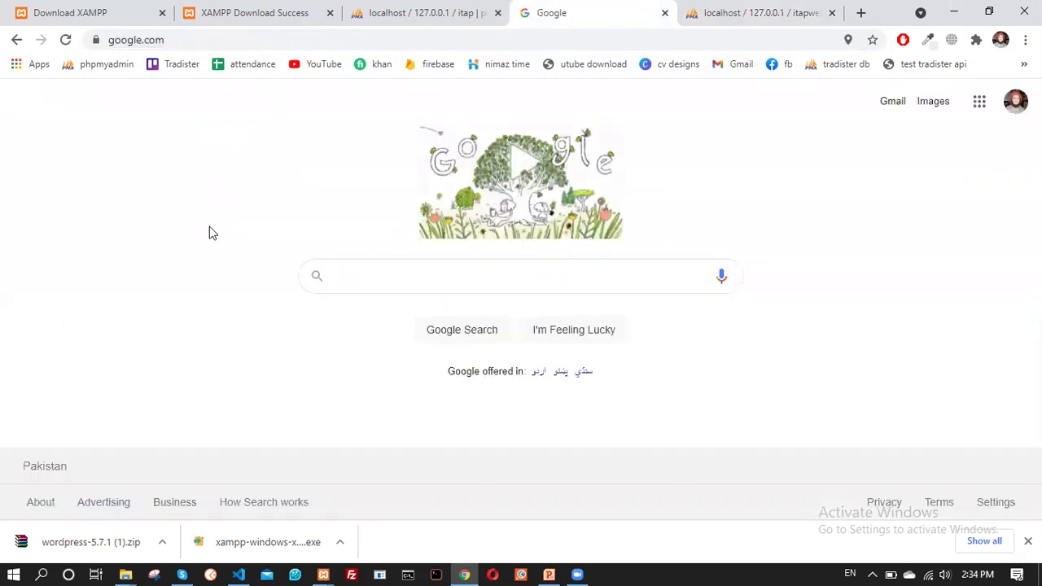
{"action": "type", "text": "wordpres"}
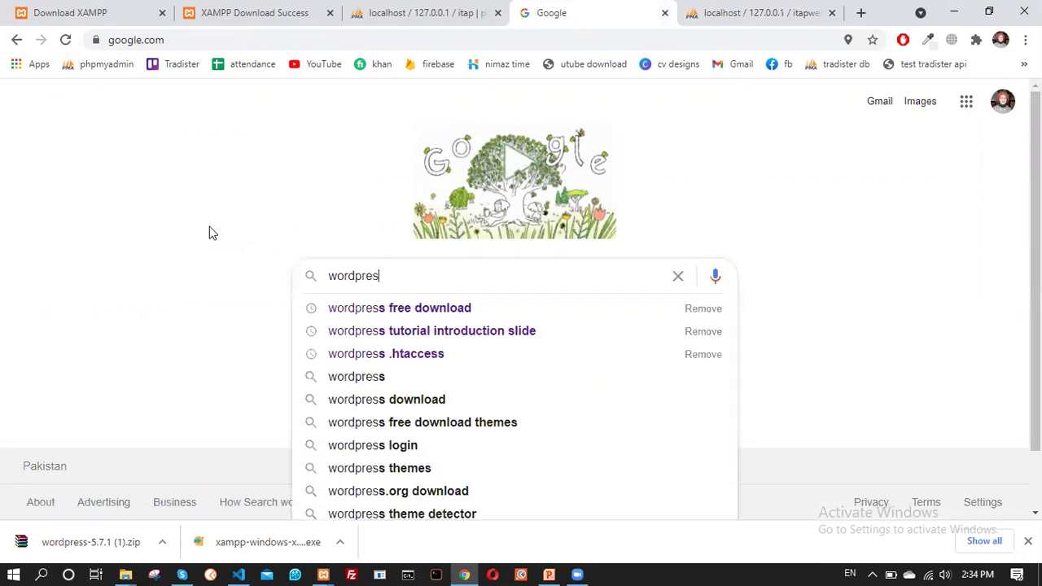
{"action": "key", "text": "Down"}
{"action": "key", "text": "Return"}
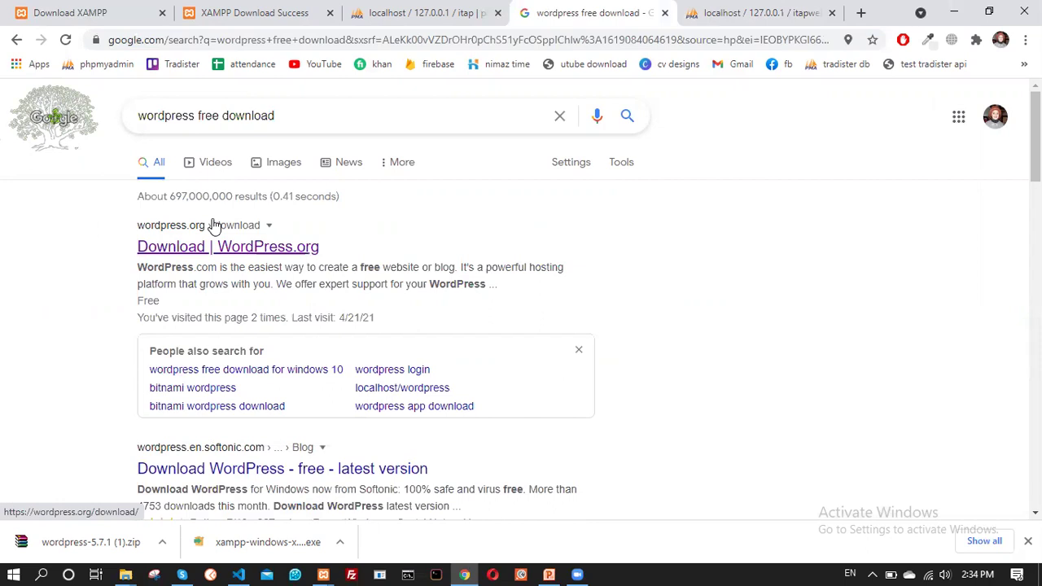
Download WordPress 5.7.1 from WordPress.org, then switch to the Downloads folder window
{"action": "left_click", "coordinate": [190, 254]}
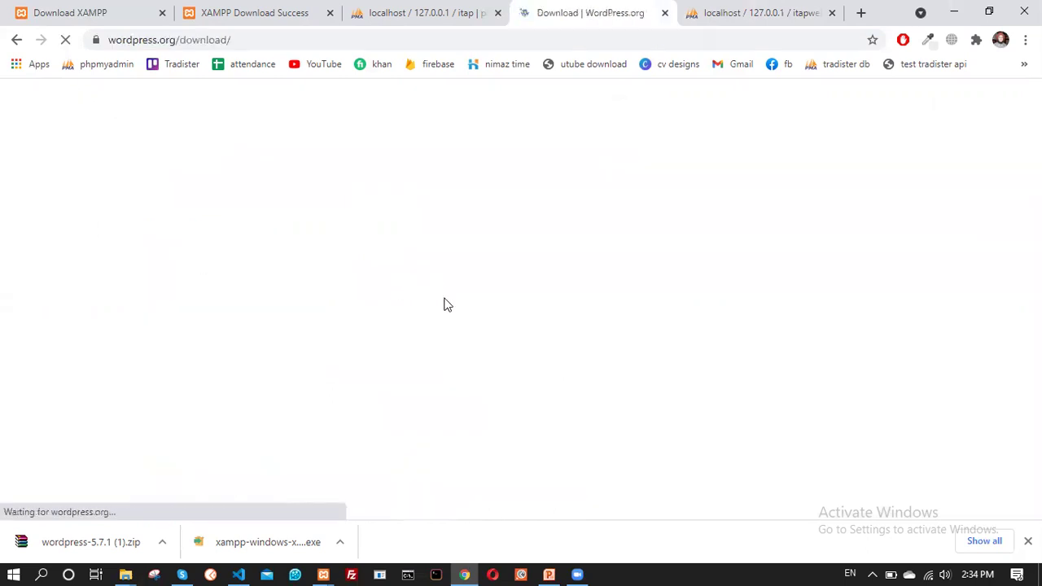
{"action": "scroll", "coordinate": [535, 301], "scroll_direction": "down", "scroll_amount": 5}
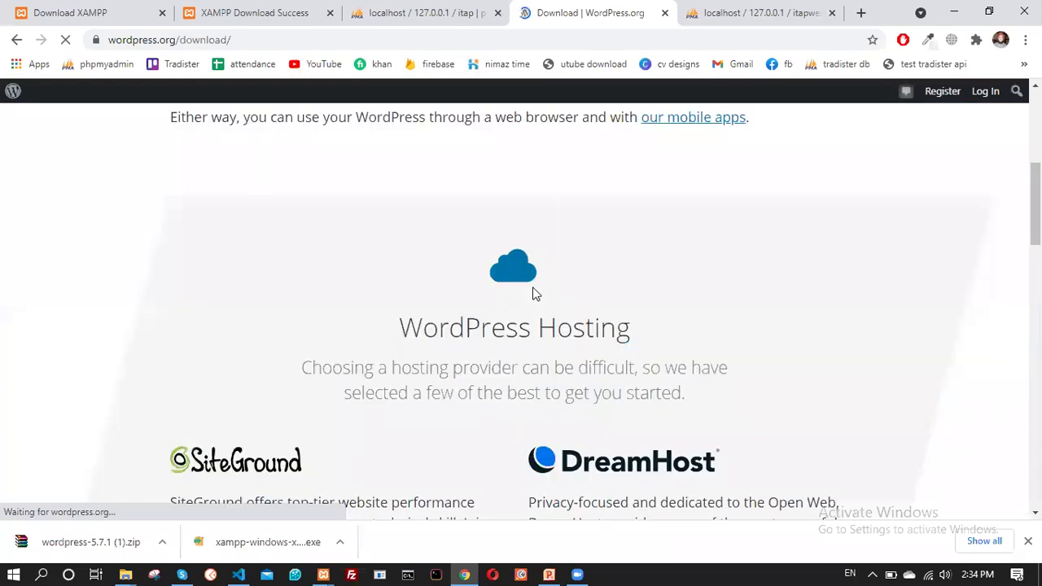
{"action": "scroll", "coordinate": [534, 294], "scroll_direction": "down", "scroll_amount": 7}
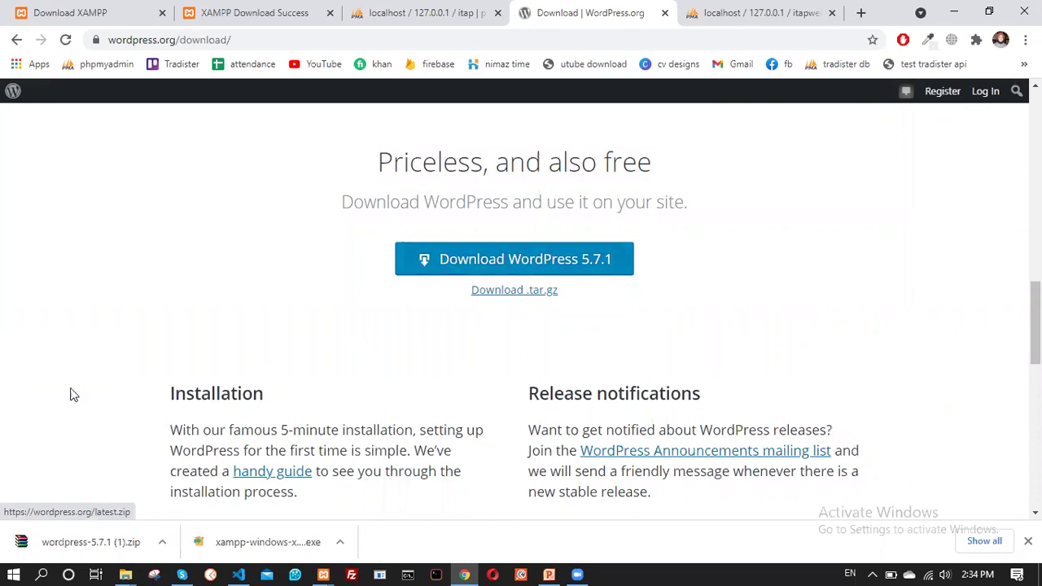
{"action": "left_click", "coordinate": [441, 275]}
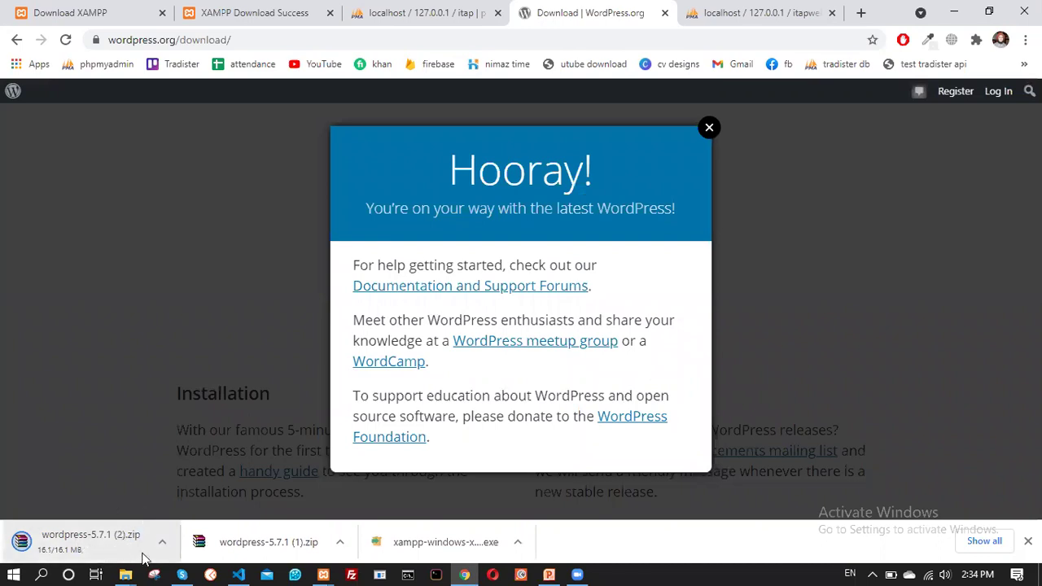
{"action": "left_click", "coordinate": [126, 573]}
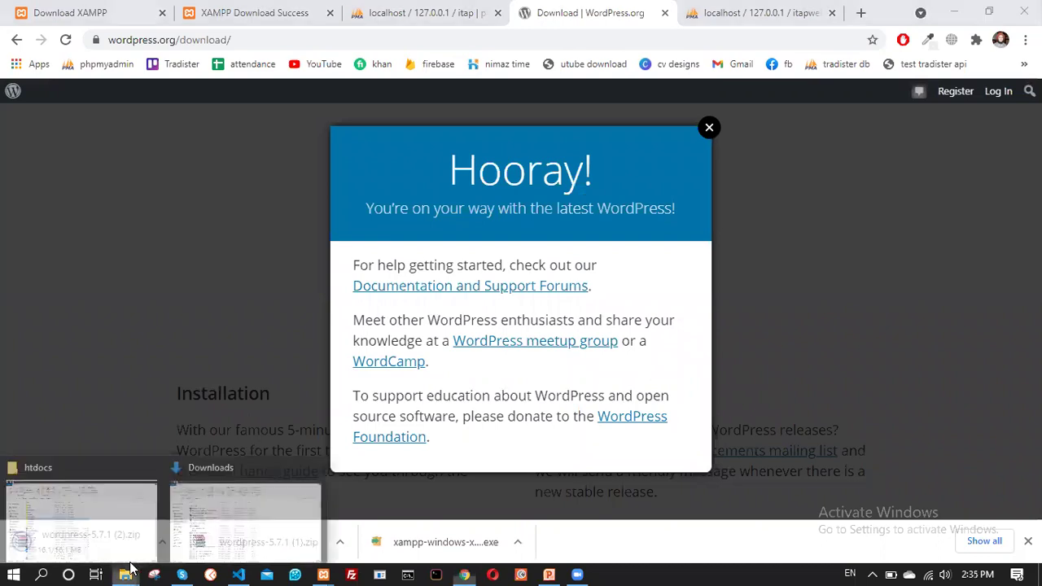
{"action": "left_click", "coordinate": [188, 511]}
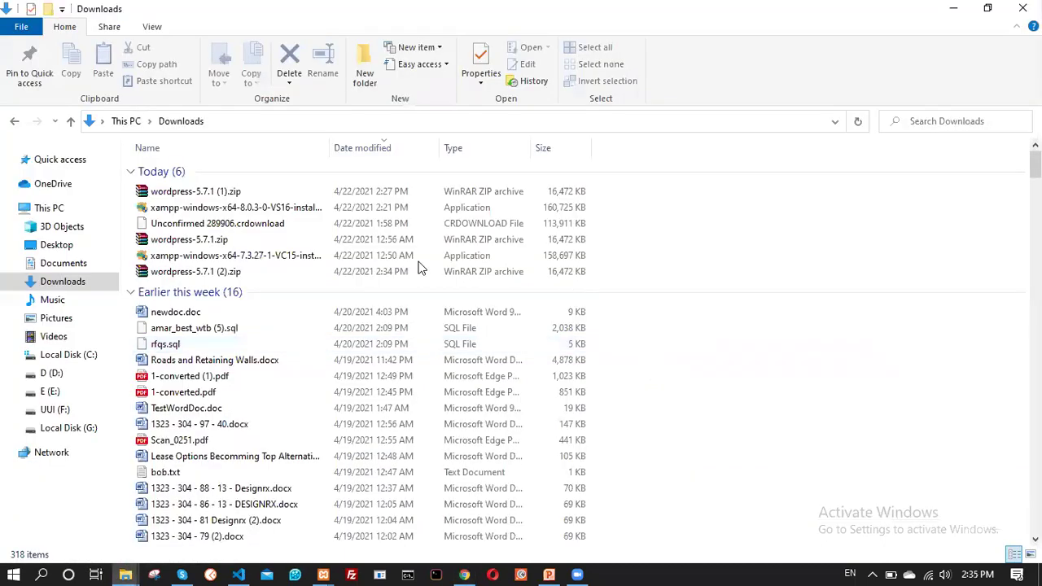
Copy the wordpress-5.7.1 (1).zip archive from Downloads
{"action": "left_click", "coordinate": [241, 210]}
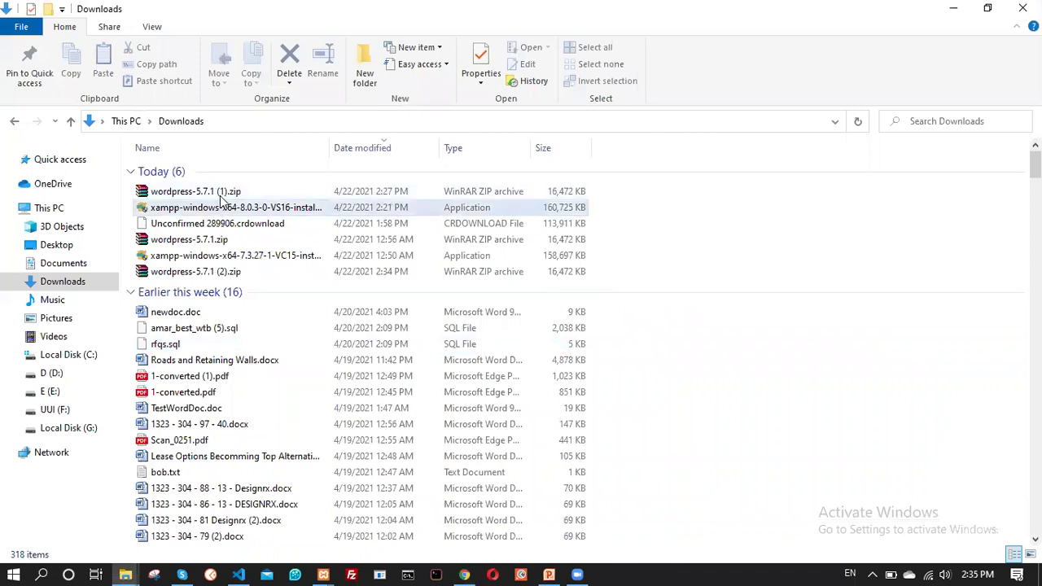
{"action": "left_click", "coordinate": [220, 196]}
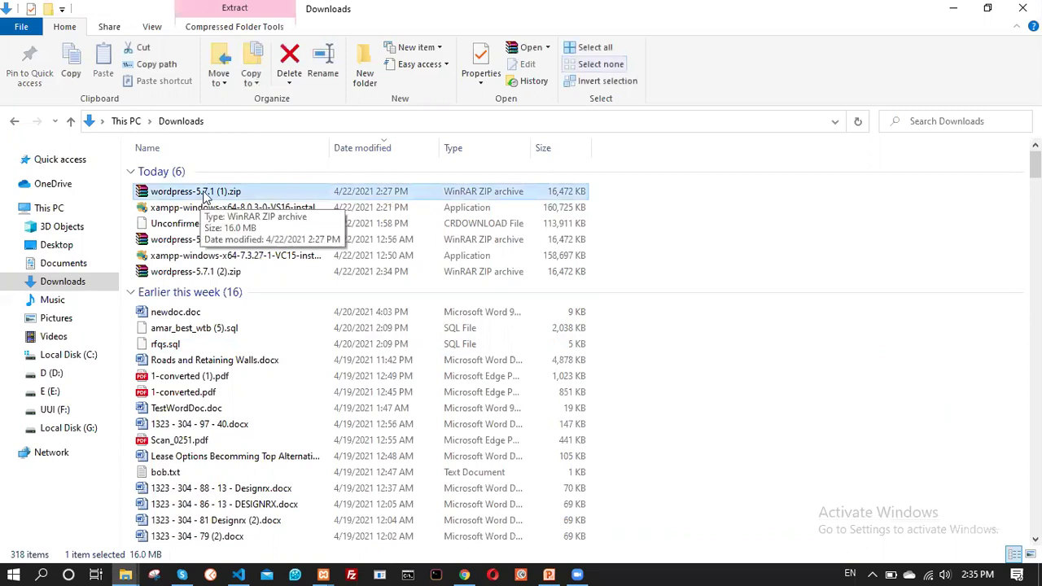
{"action": "right_click", "coordinate": [205, 196]}
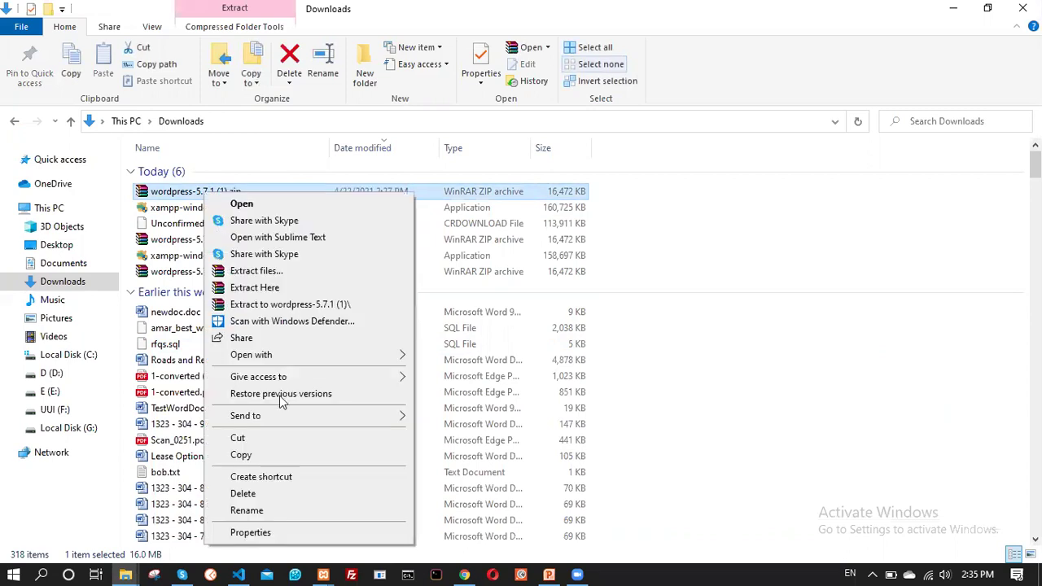
{"action": "left_click", "coordinate": [261, 454]}
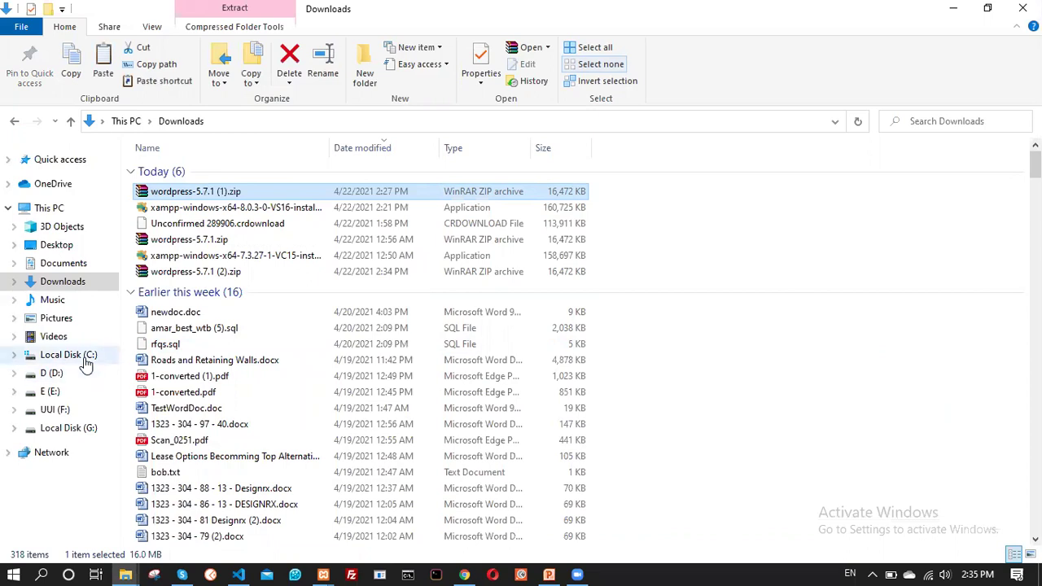
Navigate to the C:\xampp\htdocs folder
{"action": "left_click", "coordinate": [69, 355]}
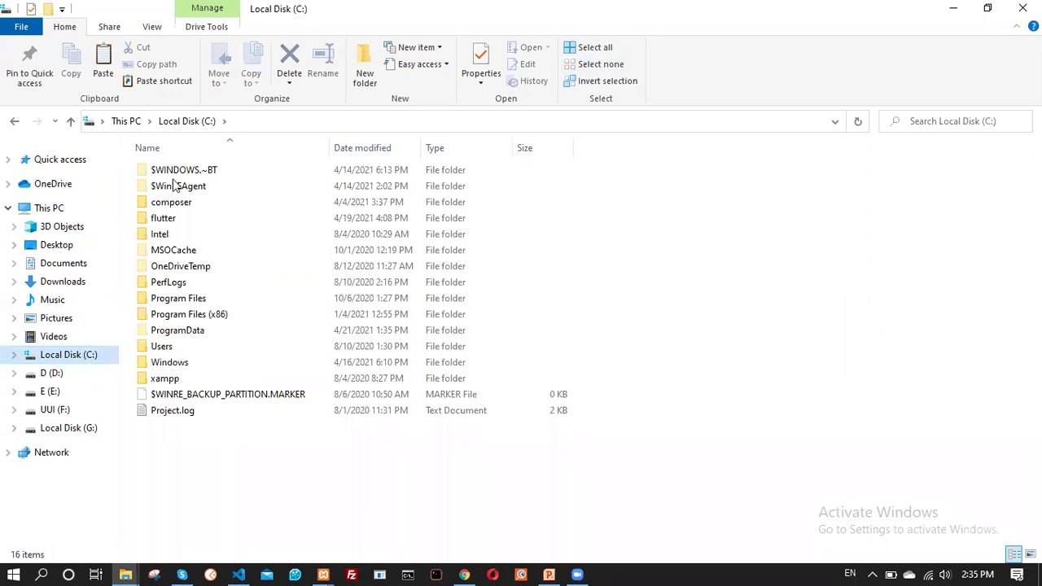
{"action": "double_click", "coordinate": [176, 384]}
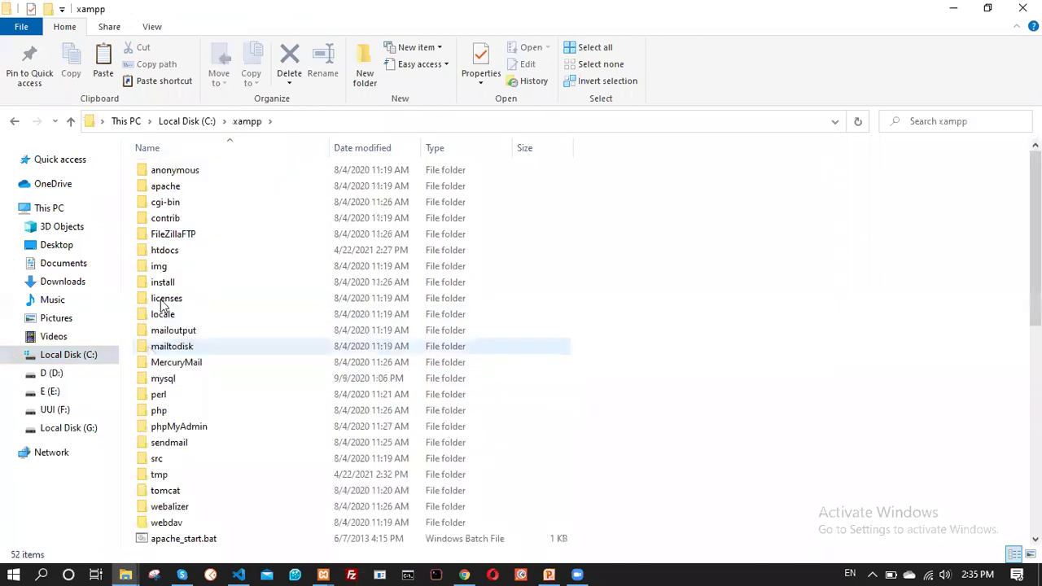
{"action": "double_click", "coordinate": [165, 251]}
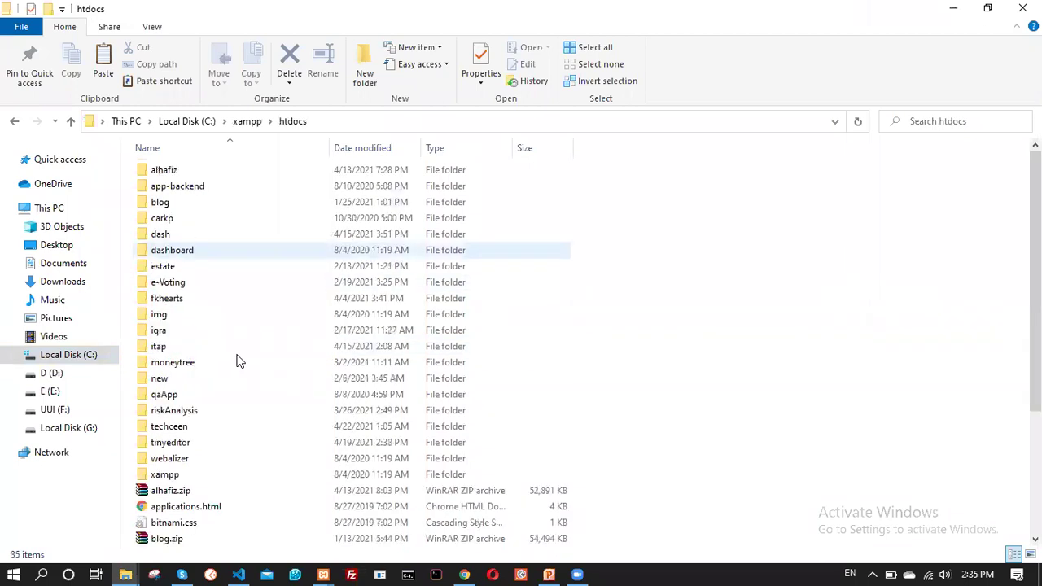
{"action": "scroll", "coordinate": [853, 362], "scroll_direction": "down", "scroll_amount": 3}
{"action": "scroll", "coordinate": [854, 362], "scroll_direction": "down", "scroll_amount": 1}
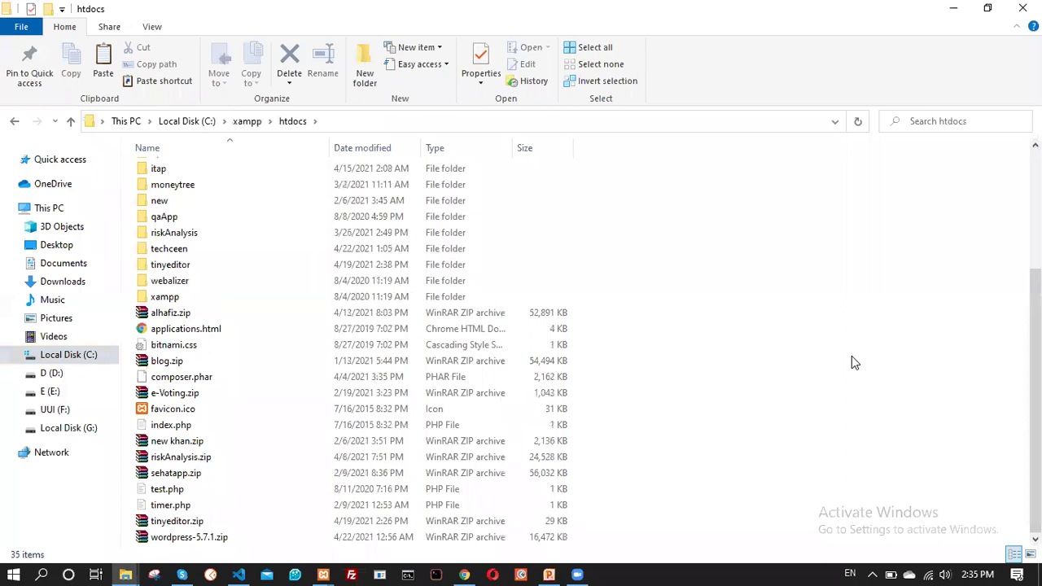
Extract wordpress-5.7.1.zip directly into htdocs with Extract Here
{"action": "right_click", "coordinate": [852, 359]}
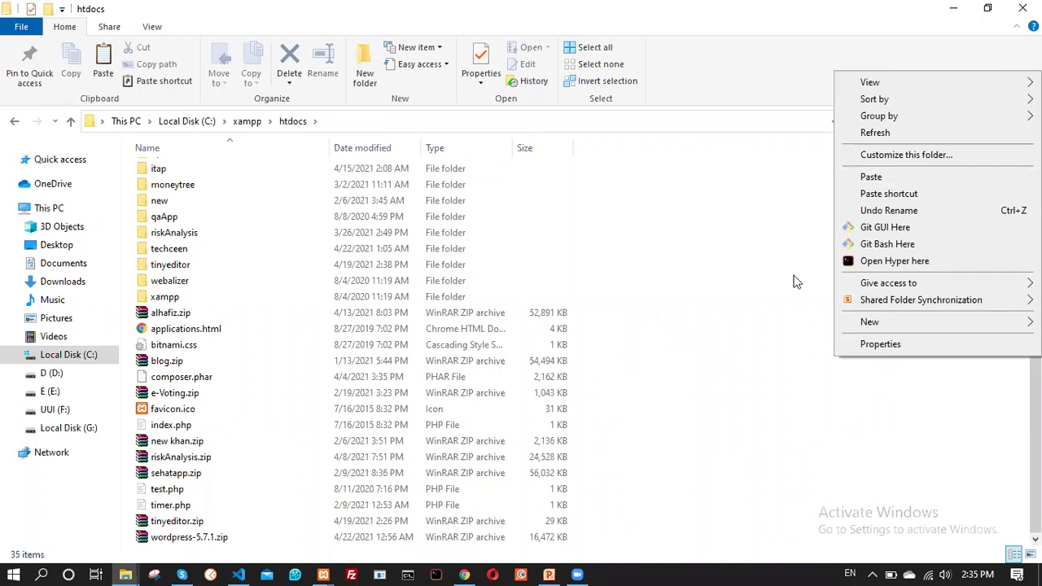
{"action": "left_click", "coordinate": [717, 303]}
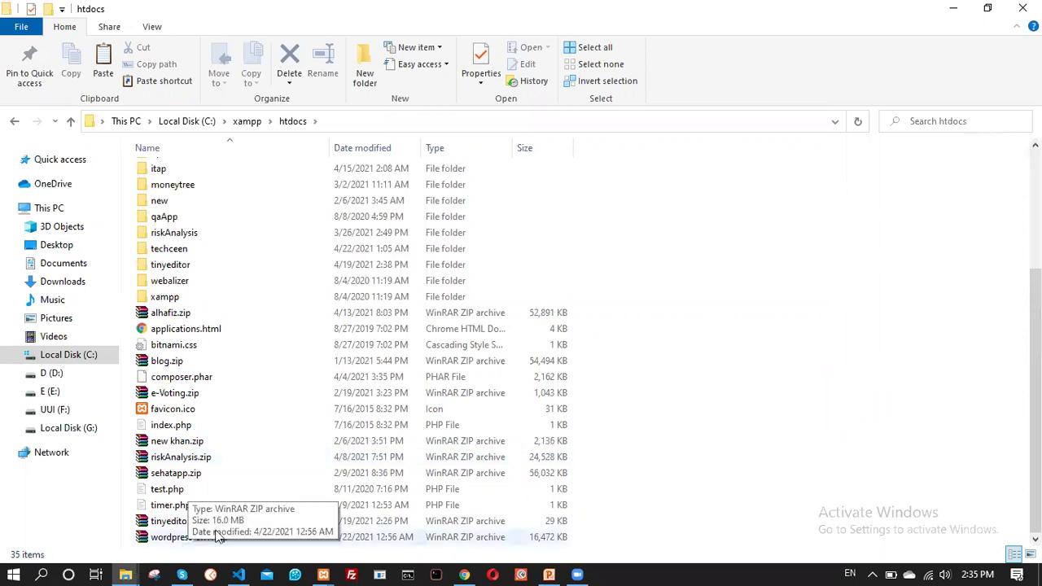
{"action": "left_click", "coordinate": [189, 539]}
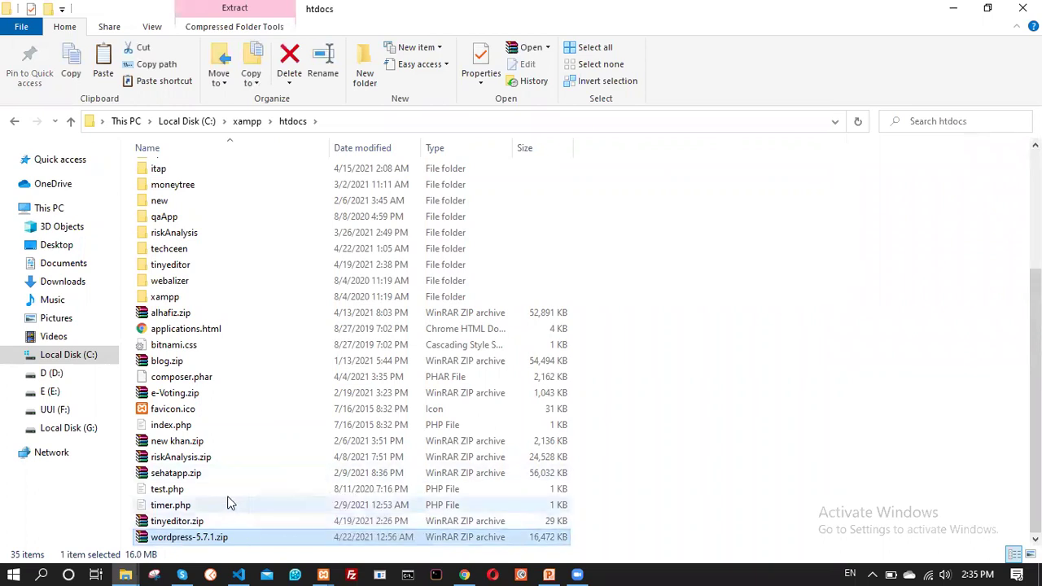
{"action": "right_click", "coordinate": [208, 539]}
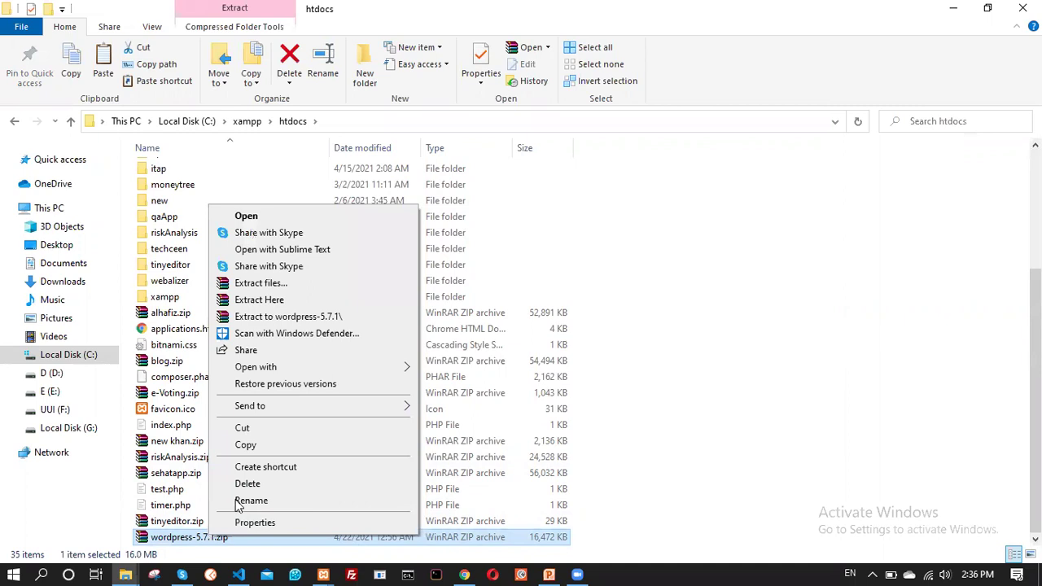
{"action": "left_click", "coordinate": [271, 301]}
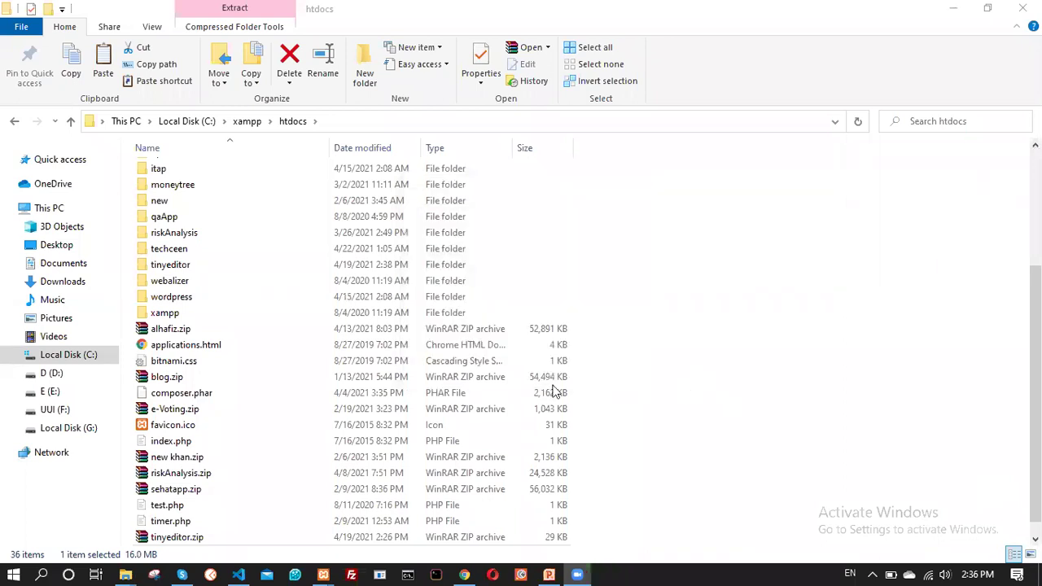
Rename the extracted wordpress folder to itap
{"action": "left_click", "coordinate": [192, 302]}
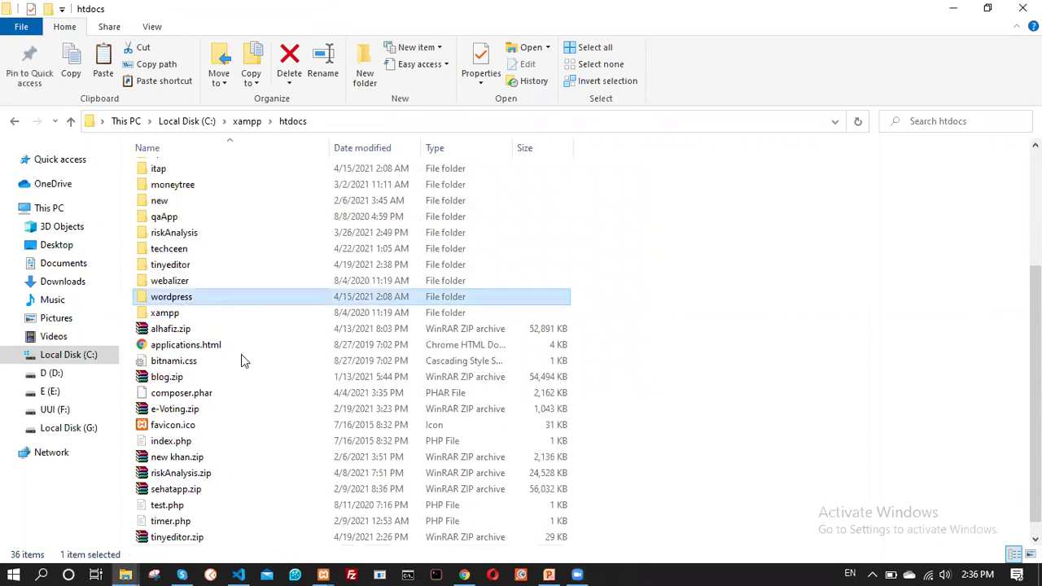
{"action": "scroll", "coordinate": [216, 360], "scroll_direction": "up", "scroll_amount": 4}
{"action": "scroll", "coordinate": [174, 296], "scroll_direction": "down", "scroll_amount": 4}
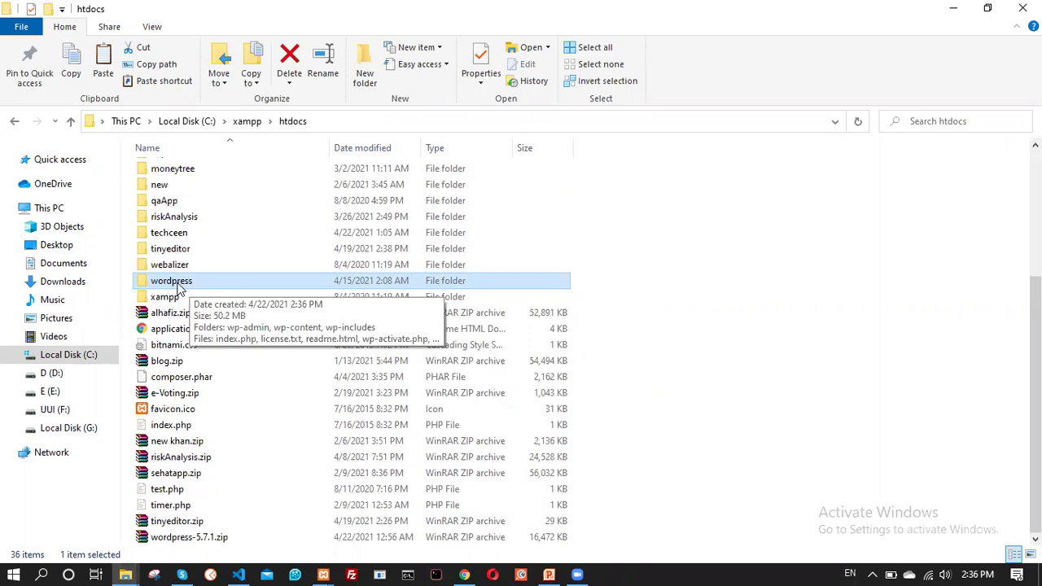
{"action": "right_click", "coordinate": [178, 281]}
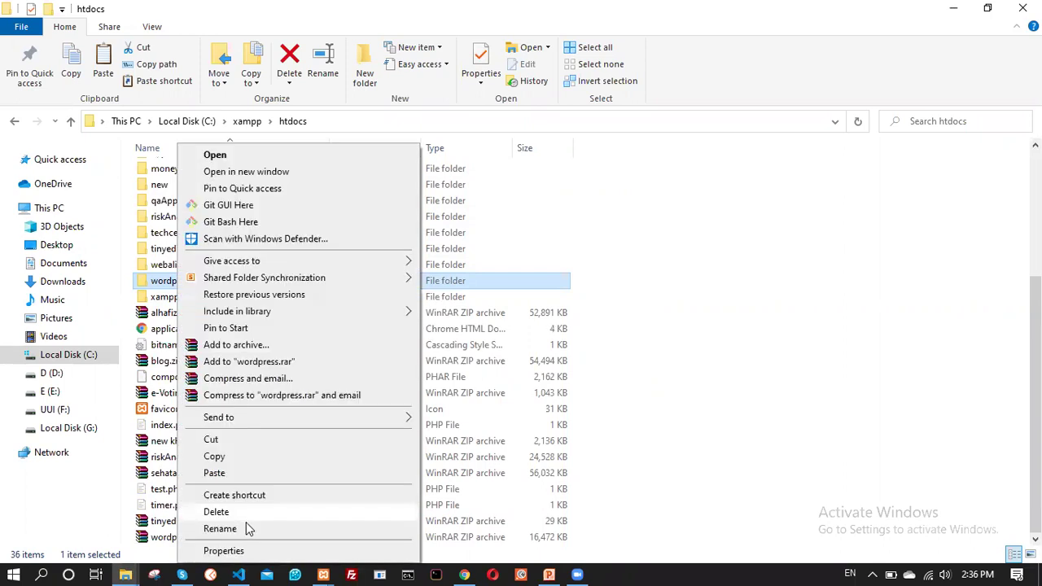
{"action": "left_click", "coordinate": [246, 526]}
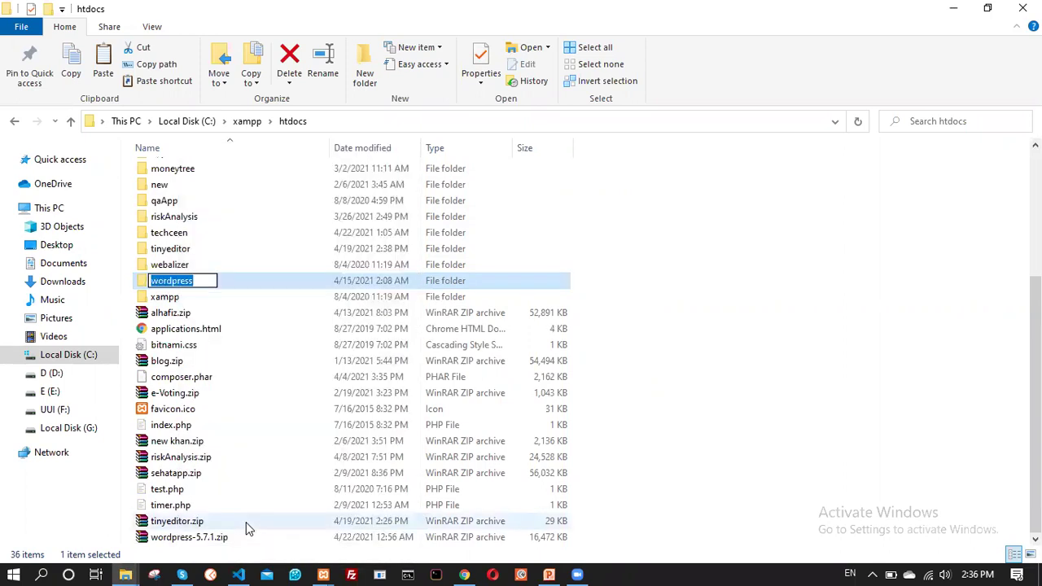
{"action": "type", "text": "itap"}
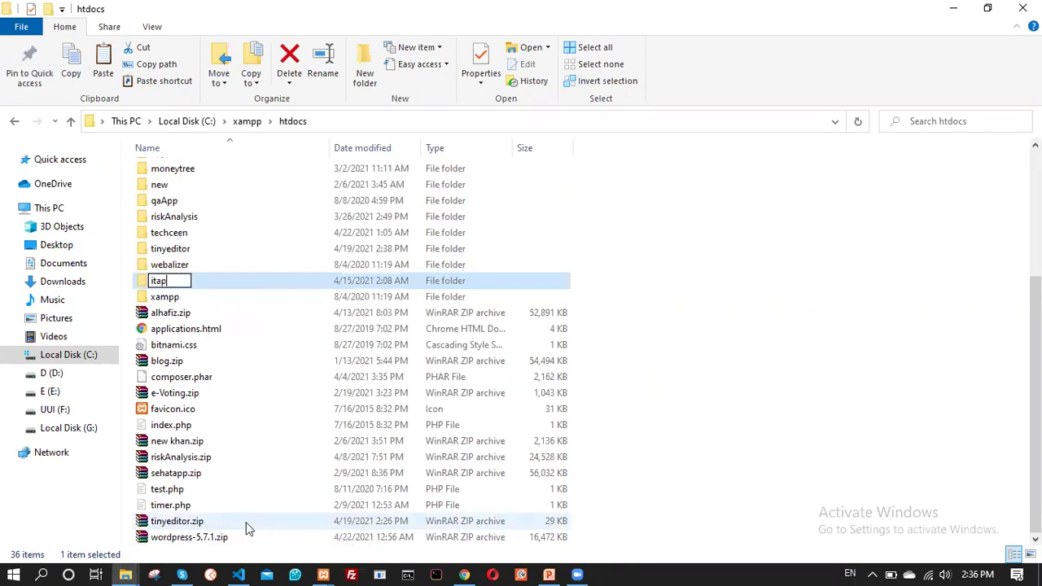
{"action": "key", "text": "Return"}
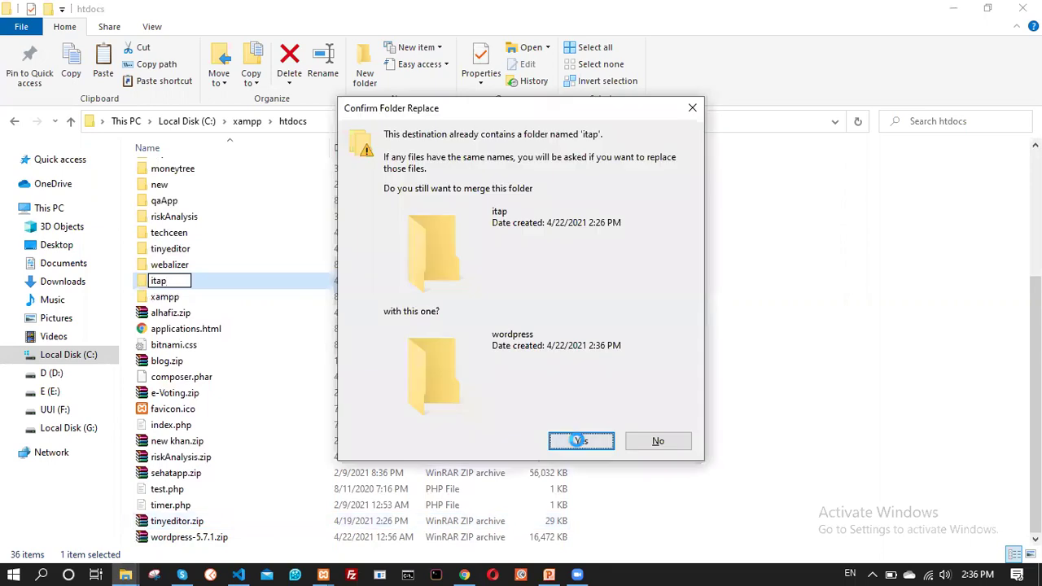
Answer the merge prompts with Yes, Yes, Skip, skip all, and dismiss the index.php conflict
{"action": "left_click", "coordinate": [577, 441]}
{"action": "left_click", "coordinate": [504, 429]}
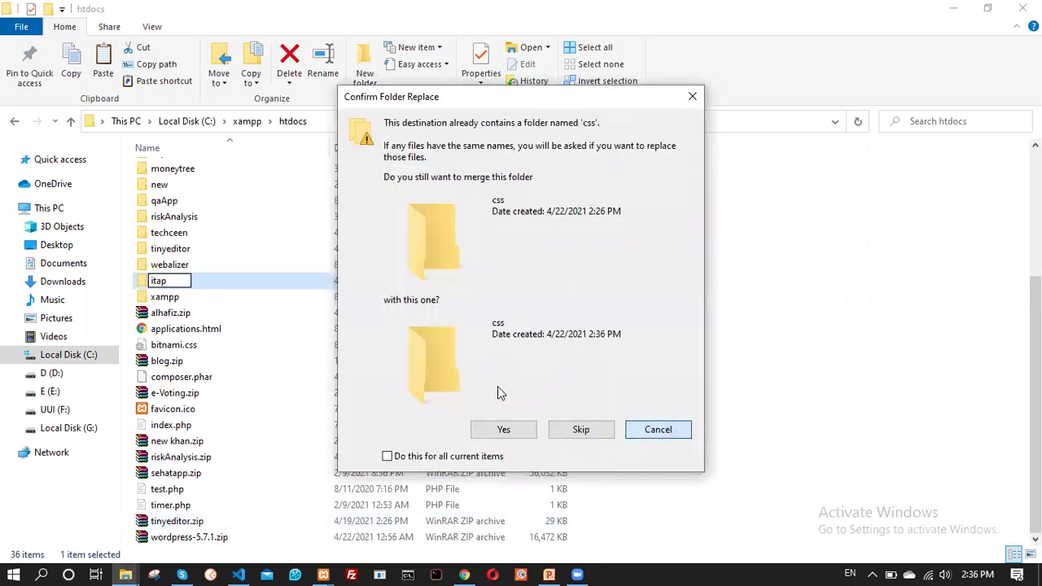
{"action": "left_click", "coordinate": [604, 429]}
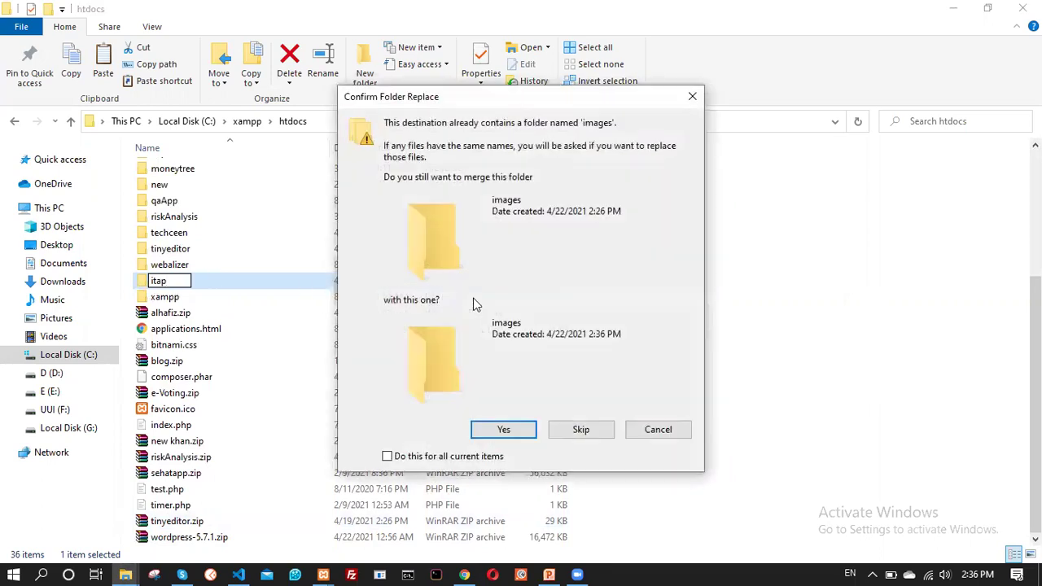
{"action": "left_click", "coordinate": [415, 457]}
{"action": "left_click", "coordinate": [584, 430]}
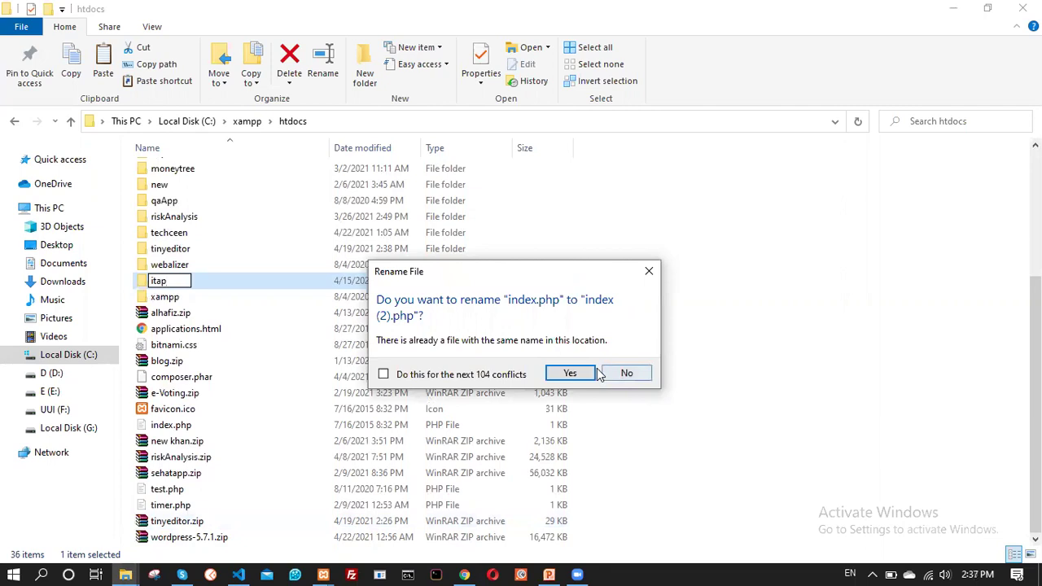
{"action": "left_click", "coordinate": [649, 271]}
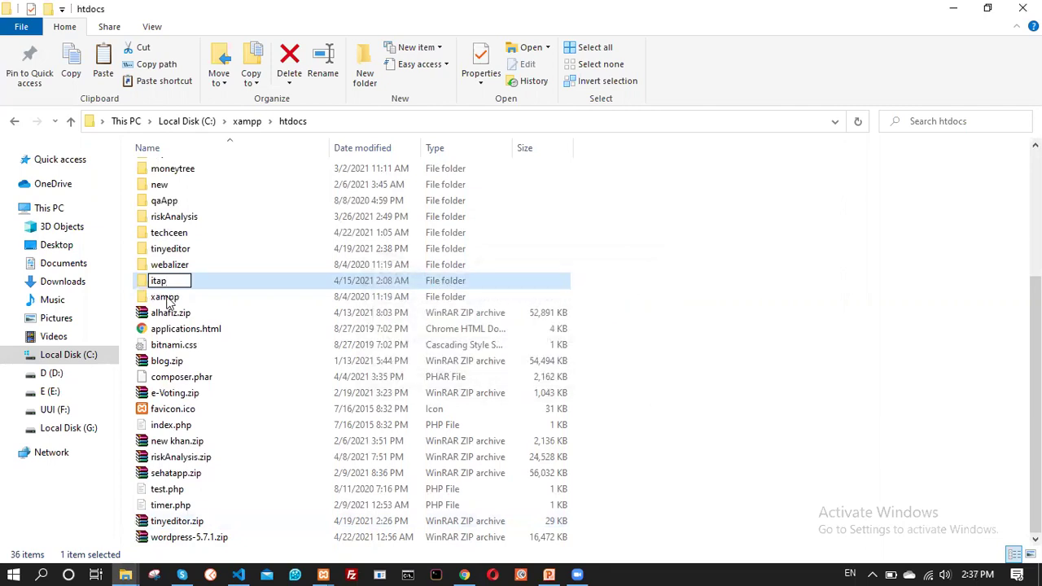
Cancel the second rename attempt and select the old itap folder
{"action": "left_click", "coordinate": [175, 280]}
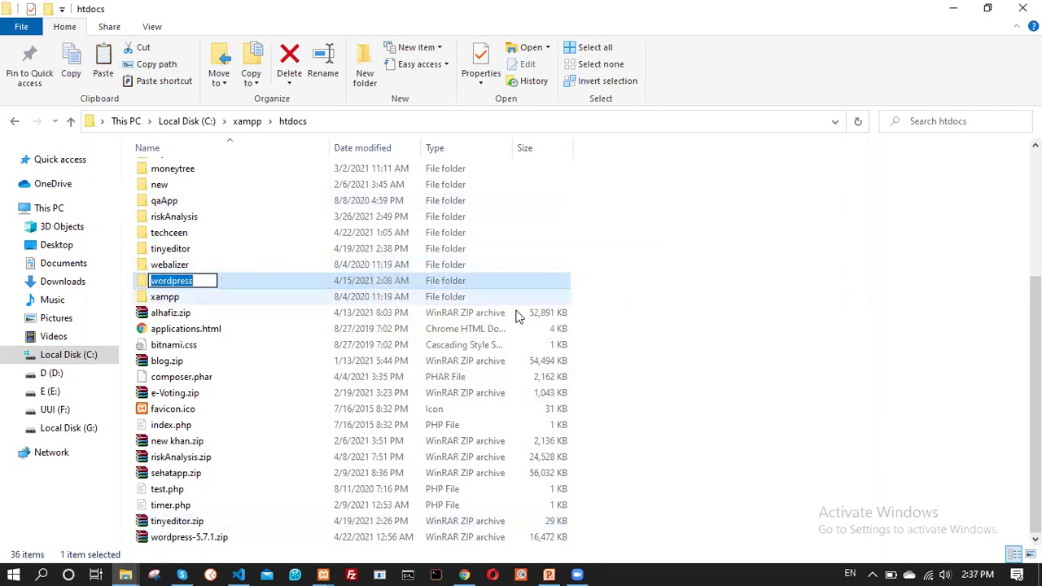
{"action": "left_click", "coordinate": [297, 268]}
{"action": "scroll", "coordinate": [200, 291], "scroll_direction": "up", "scroll_amount": 3}
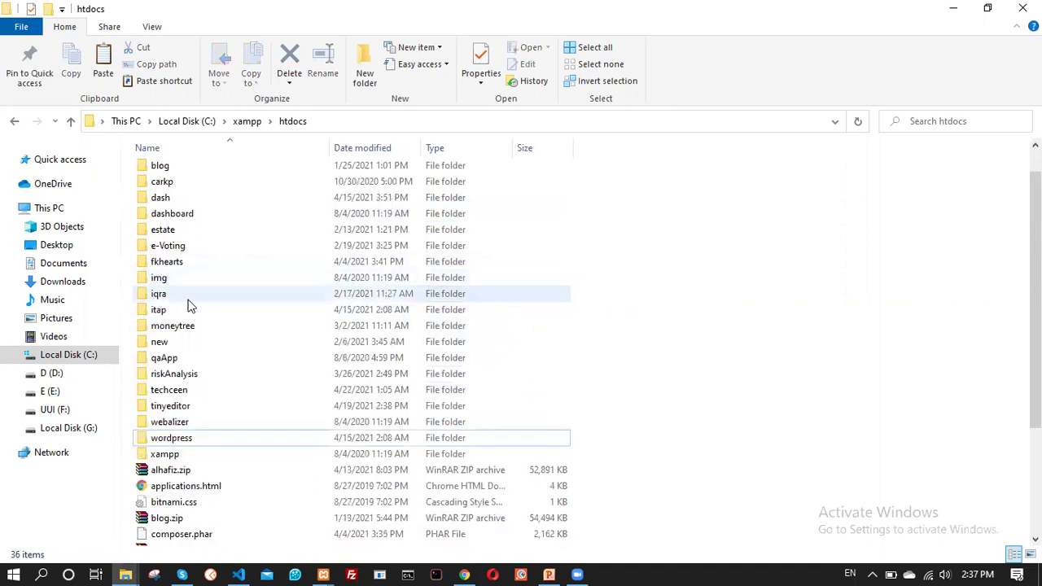
{"action": "left_click", "coordinate": [162, 318]}
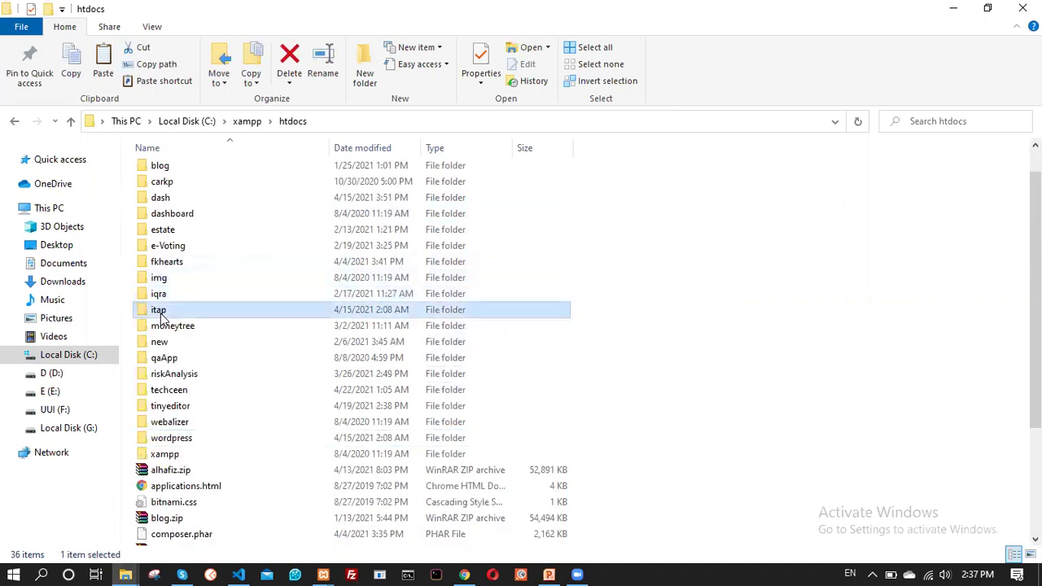
Delete the old itap folder and rename the wordpress folder to itap
{"action": "key", "text": "Delete"}
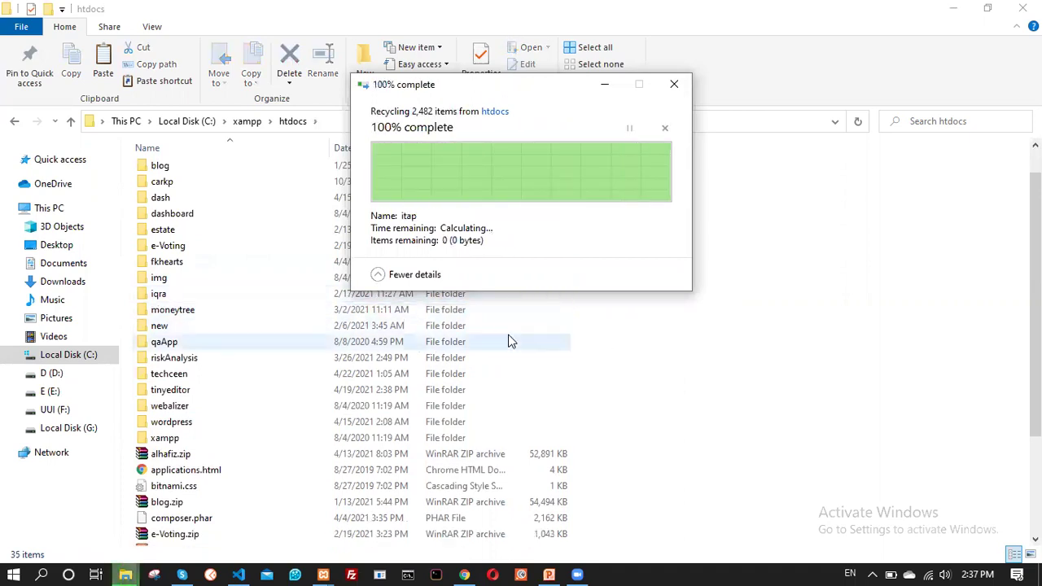
{"action": "scroll", "coordinate": [244, 391], "scroll_direction": "down", "scroll_amount": 2}
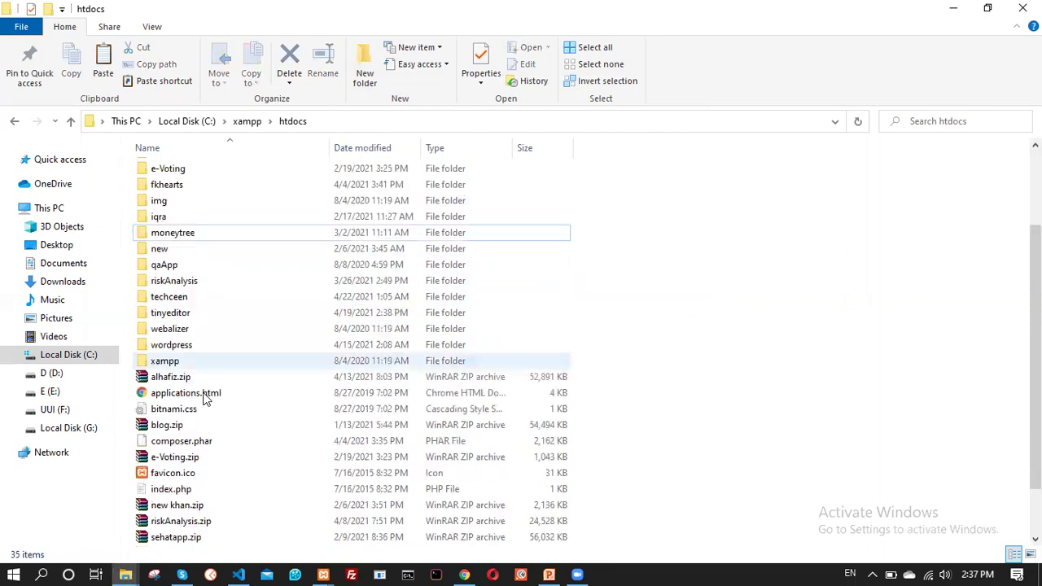
{"action": "left_click", "coordinate": [185, 348]}
{"action": "right_click", "coordinate": [185, 348]}
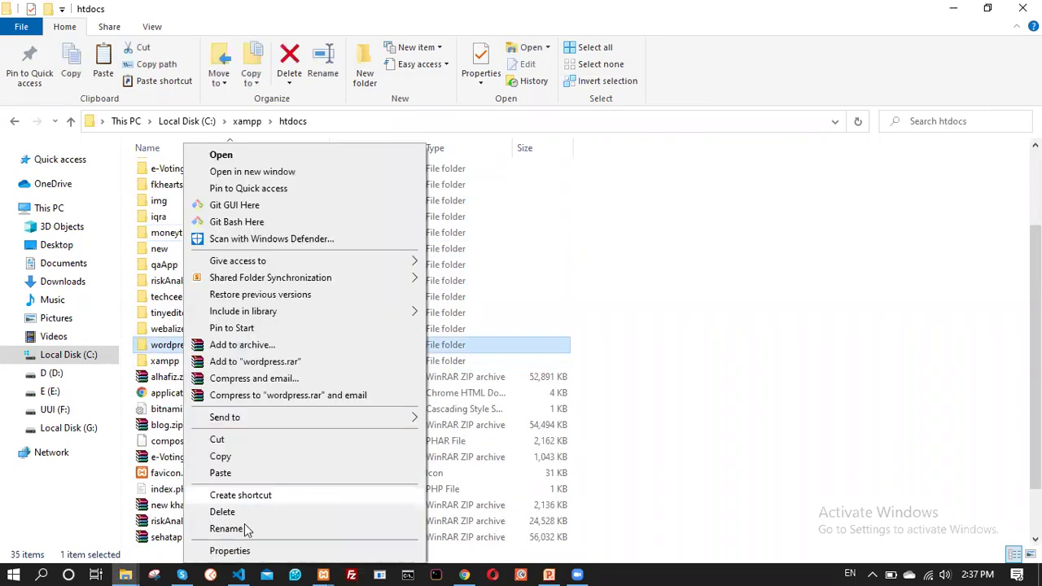
{"action": "left_click", "coordinate": [246, 528]}
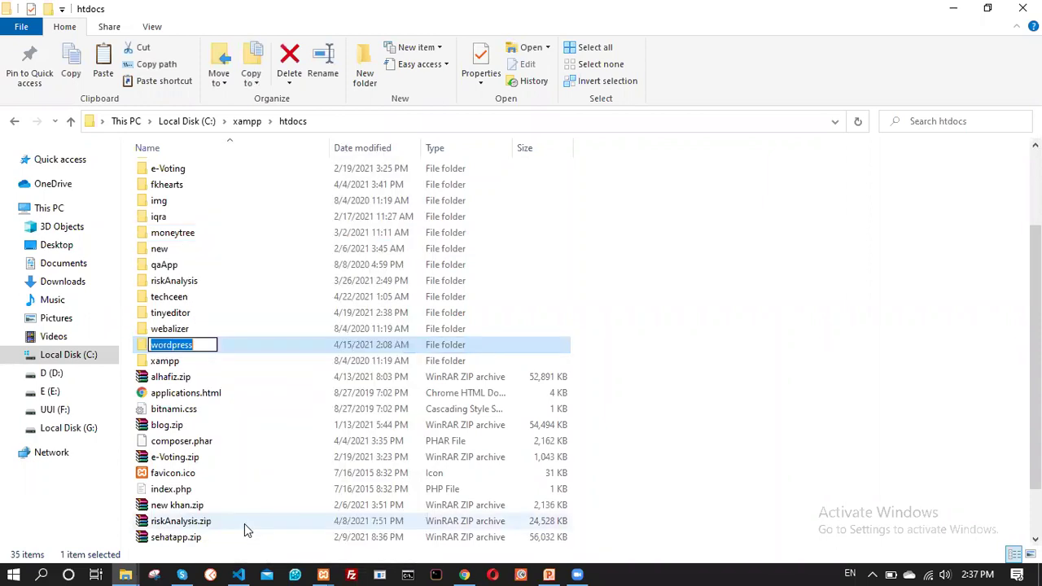
{"action": "type", "text": "itap"}
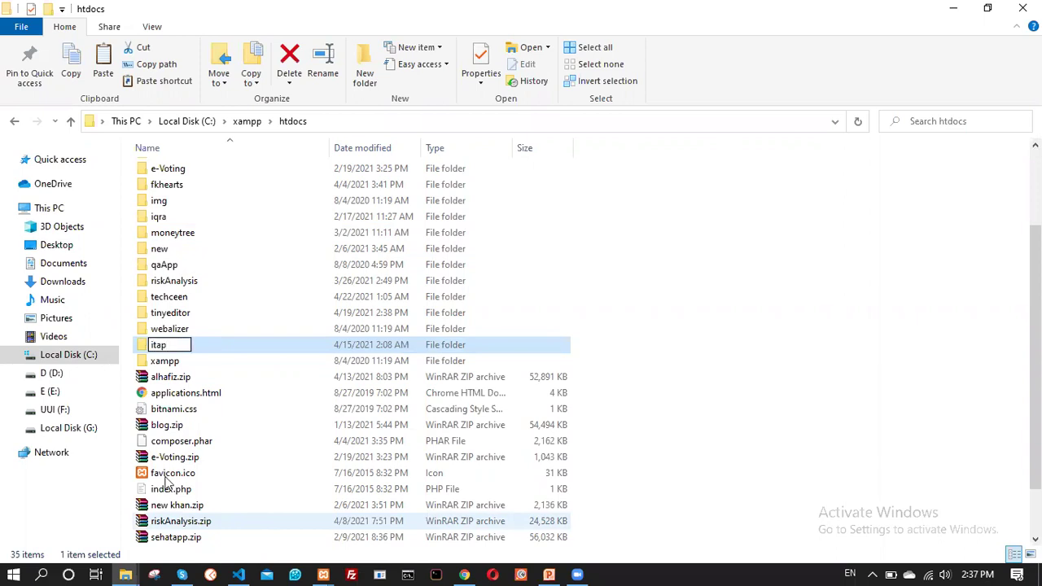
{"action": "key", "text": "Return"}
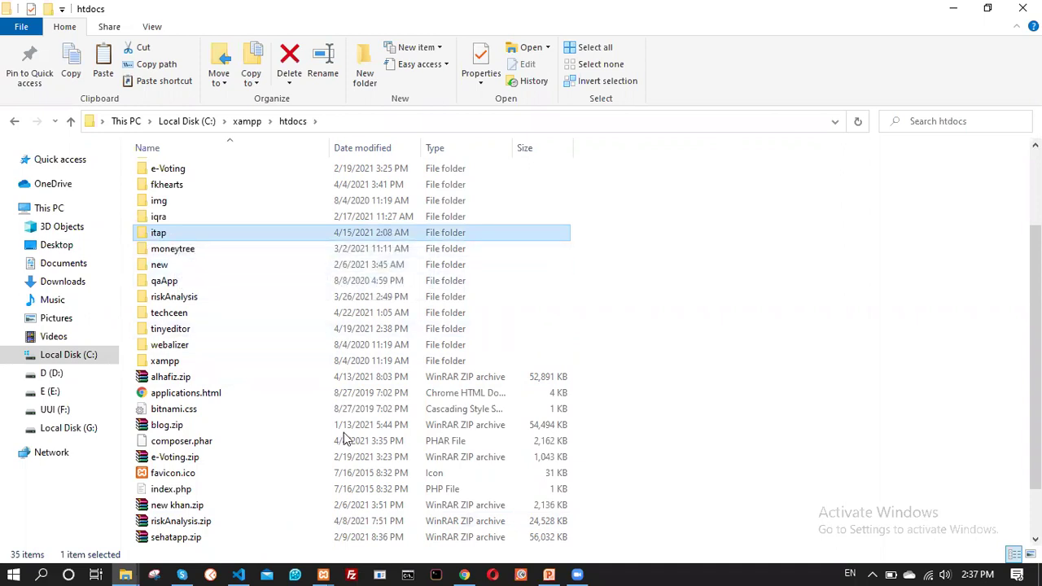
Close the XAMPP Download Success and Download XAMPP tabs in Chrome
{"action": "left_click", "coordinate": [462, 569]}
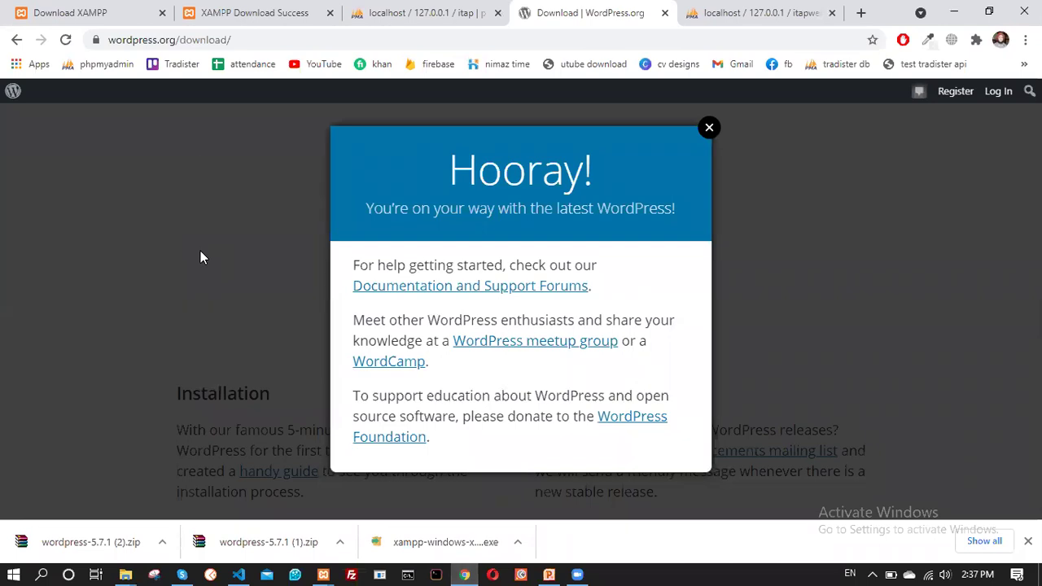
{"action": "left_click", "coordinate": [328, 13]}
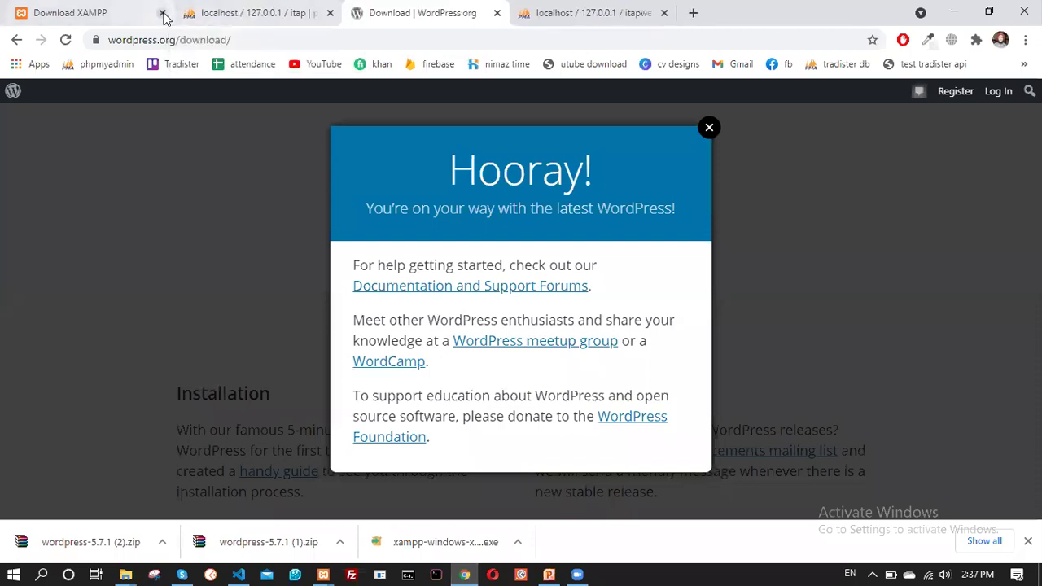
{"action": "left_click", "coordinate": [162, 13]}
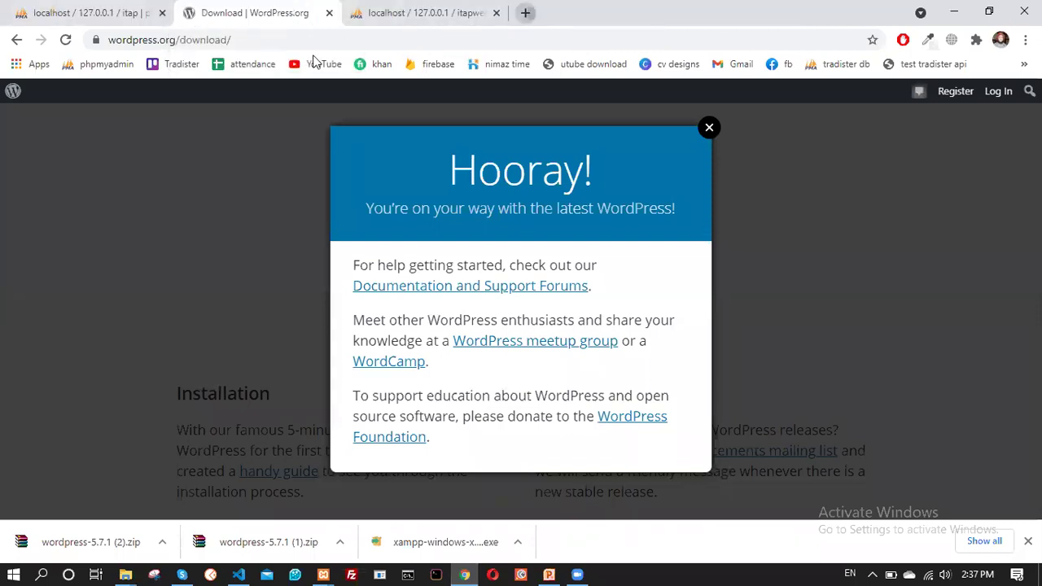
Load localhost/itap in a new Chrome tab
{"action": "key", "text": "ctrl+t"}
{"action": "left_click", "coordinate": [260, 42]}
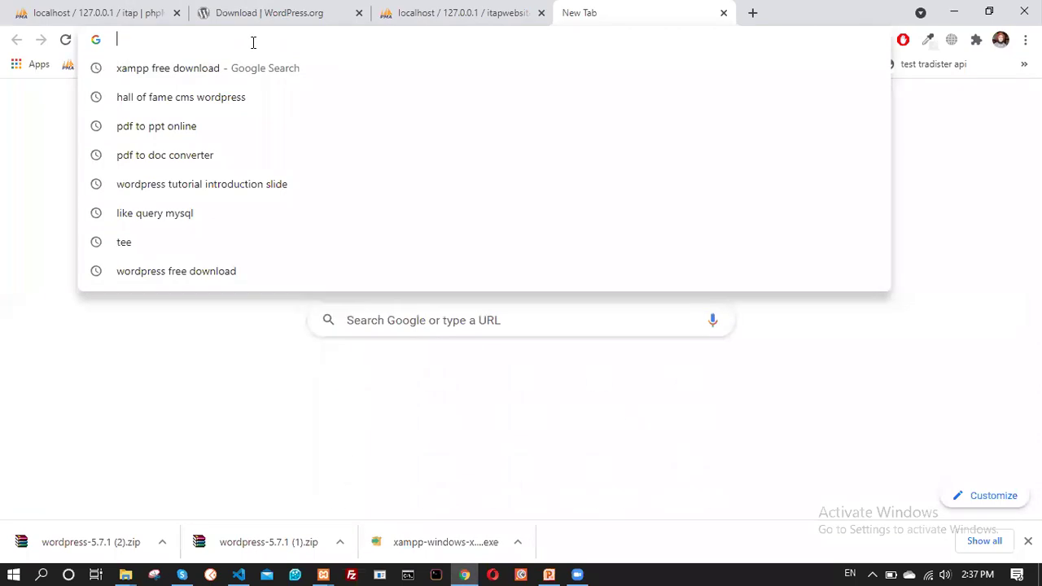
{"action": "type", "text": "local"}
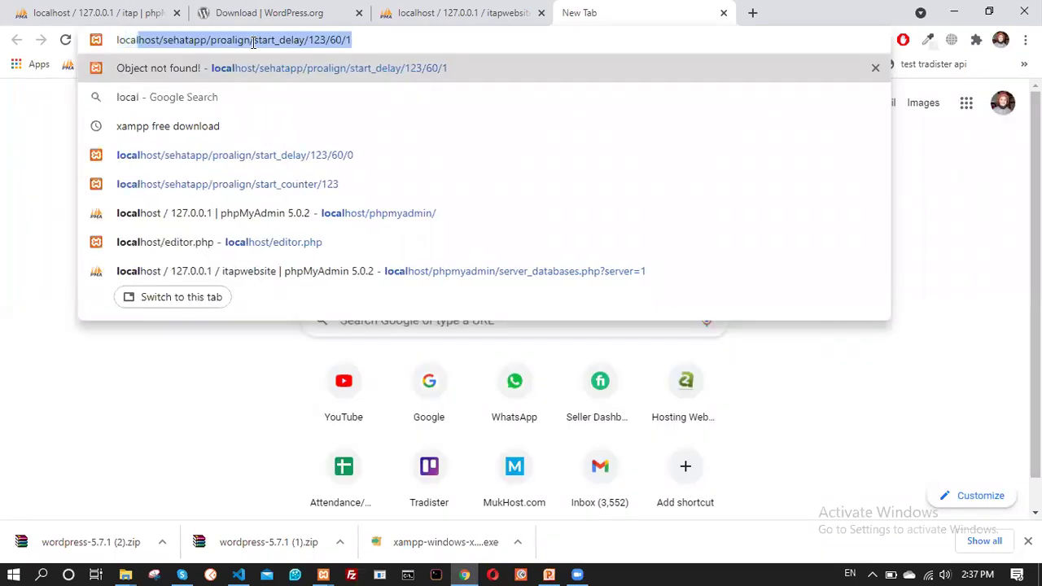
{"action": "type", "text": "host/"}
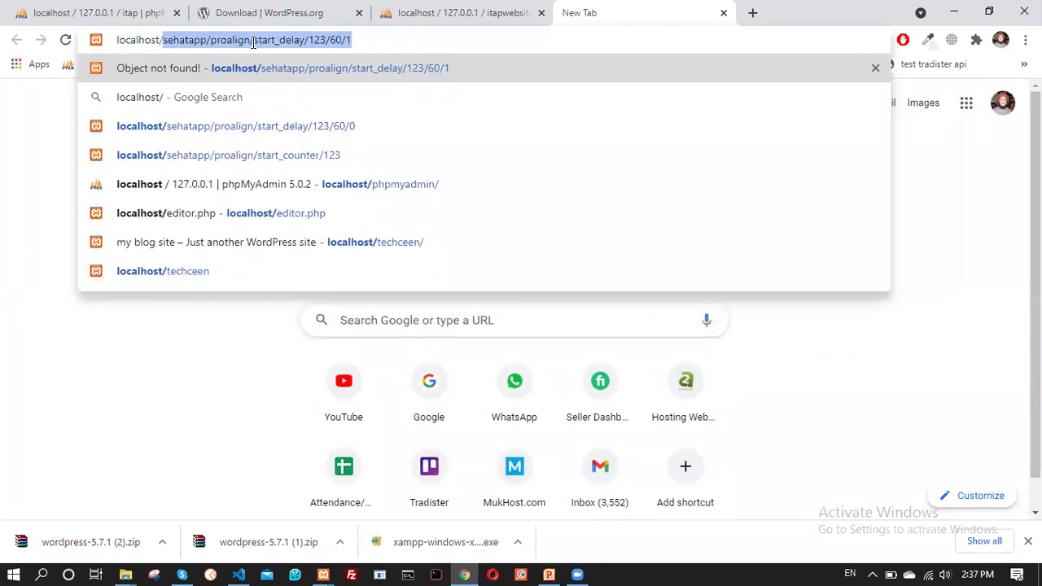
{"action": "key", "text": "BackSpace"}
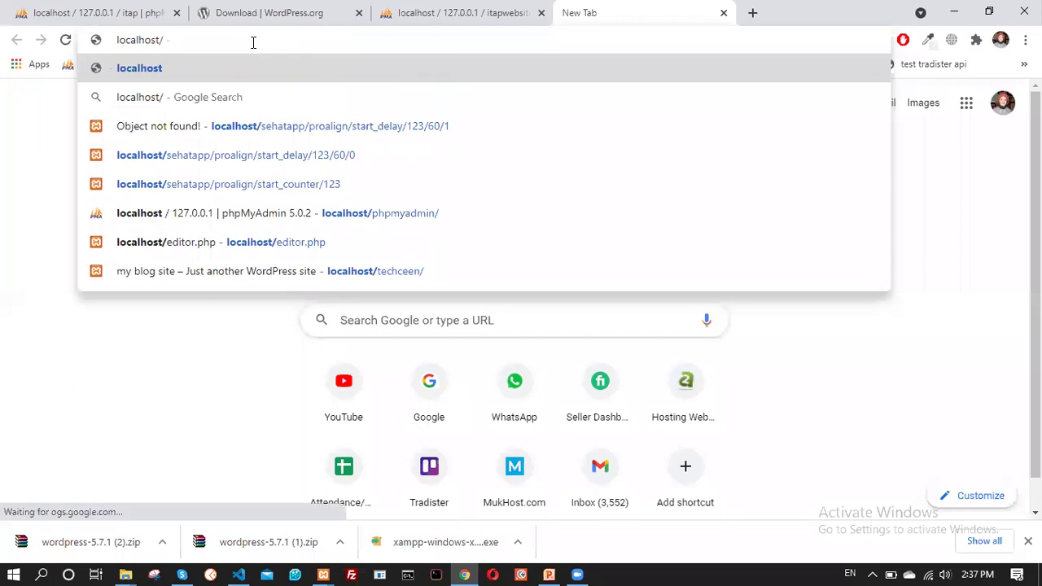
{"action": "type", "text": "i"}
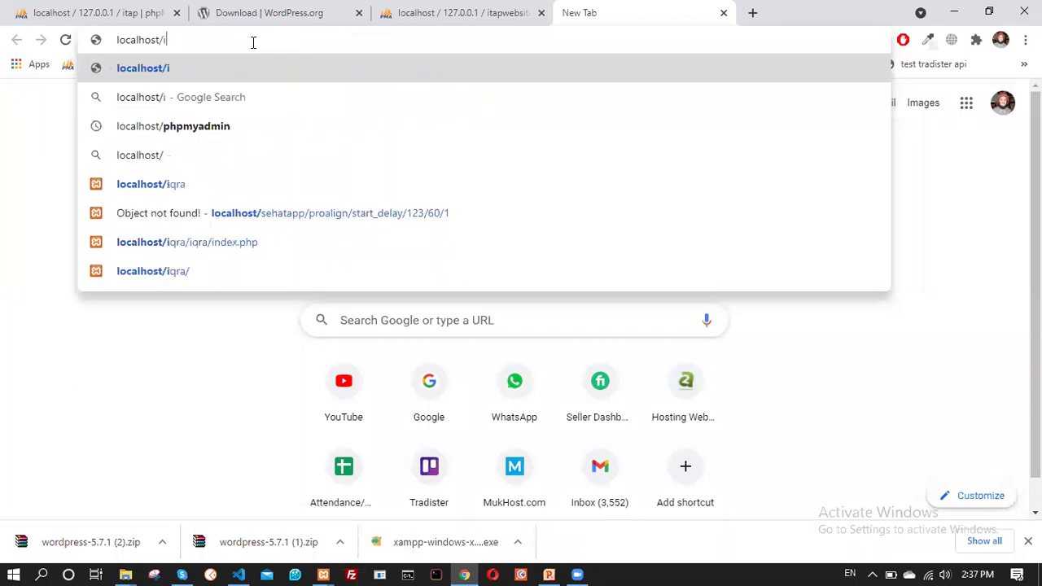
{"action": "type", "text": "tap"}
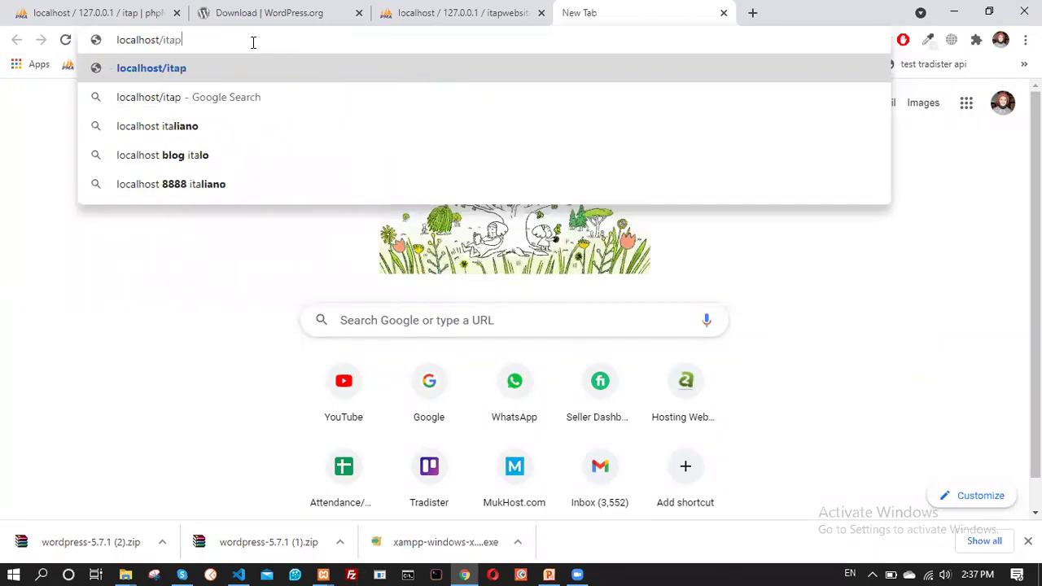
{"action": "key", "text": "Return"}
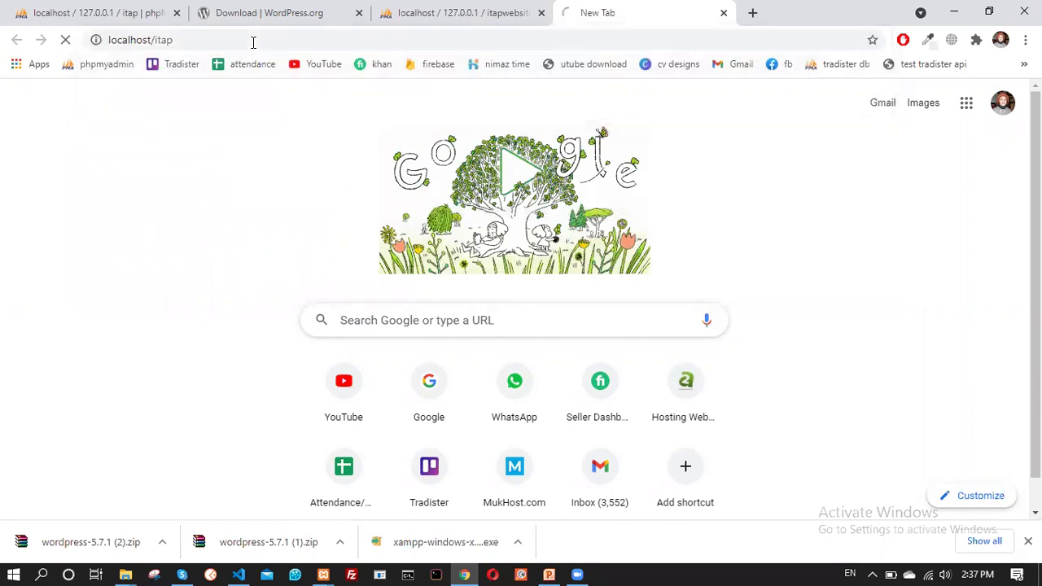
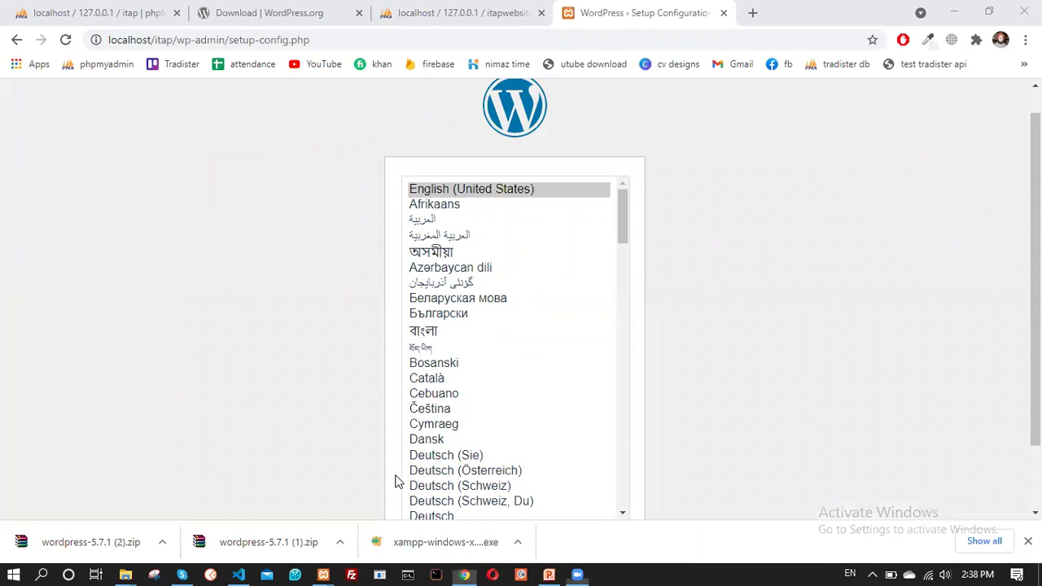
Keep English (United States) as the setup language and move past the database-information welcome page
{"action": "scroll", "coordinate": [675, 302], "scroll_direction": "down", "scroll_amount": 2}
{"action": "scroll", "coordinate": [635, 305], "scroll_direction": "up", "scroll_amount": 3}
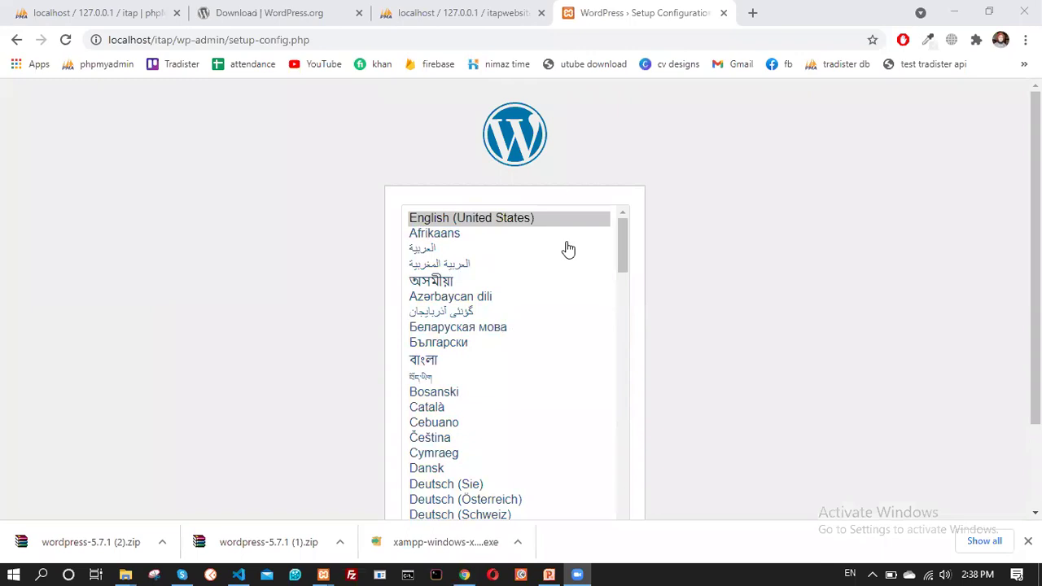
{"action": "scroll", "coordinate": [411, 238], "scroll_direction": "down", "scroll_amount": 3}
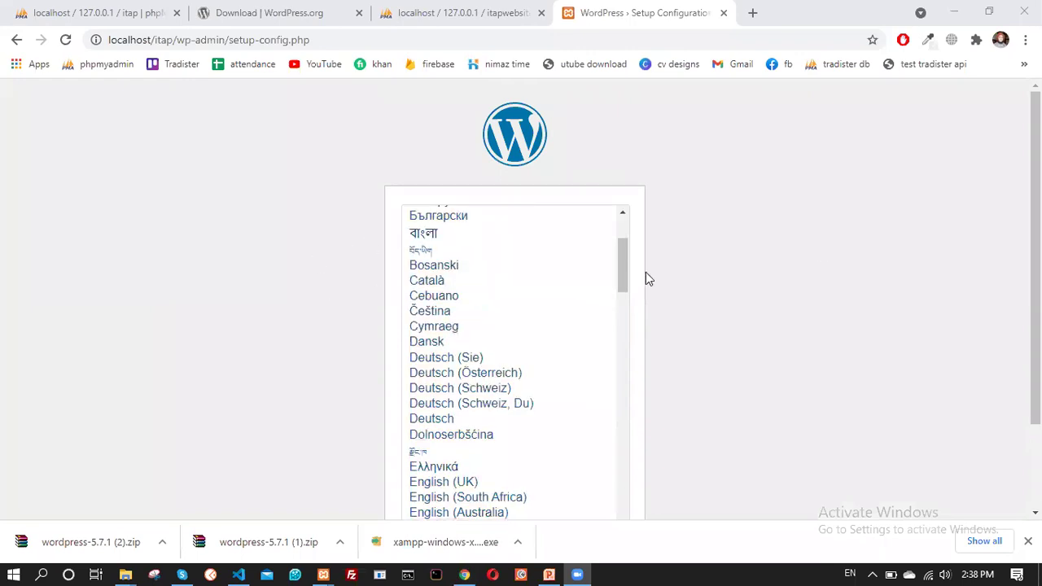
{"action": "left_click_drag", "start_coordinate": [622, 271], "coordinate": [639, 251]}
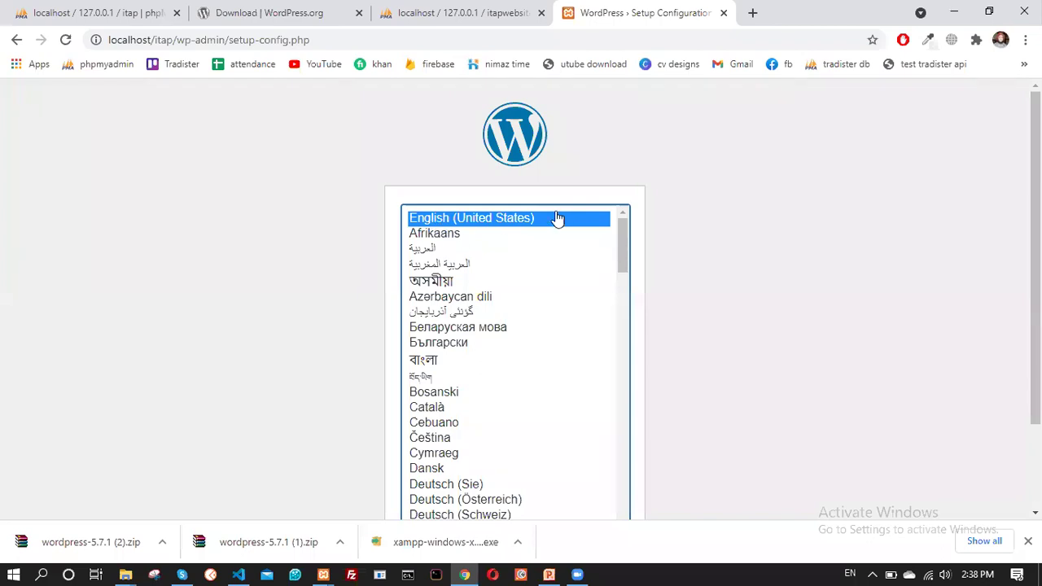
{"action": "scroll", "coordinate": [921, 388], "scroll_direction": "down", "scroll_amount": 2}
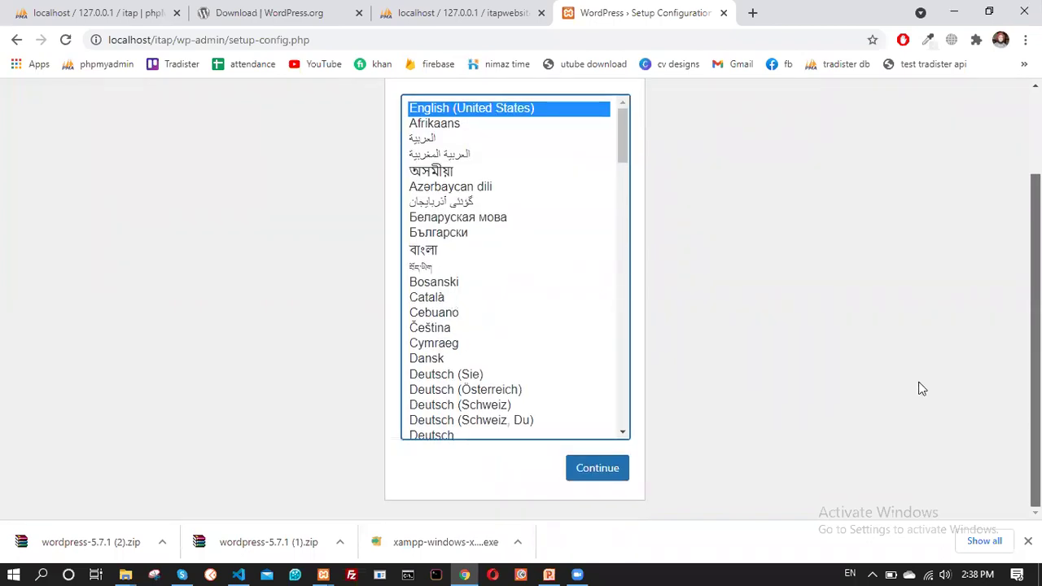
{"action": "left_click", "coordinate": [621, 469]}
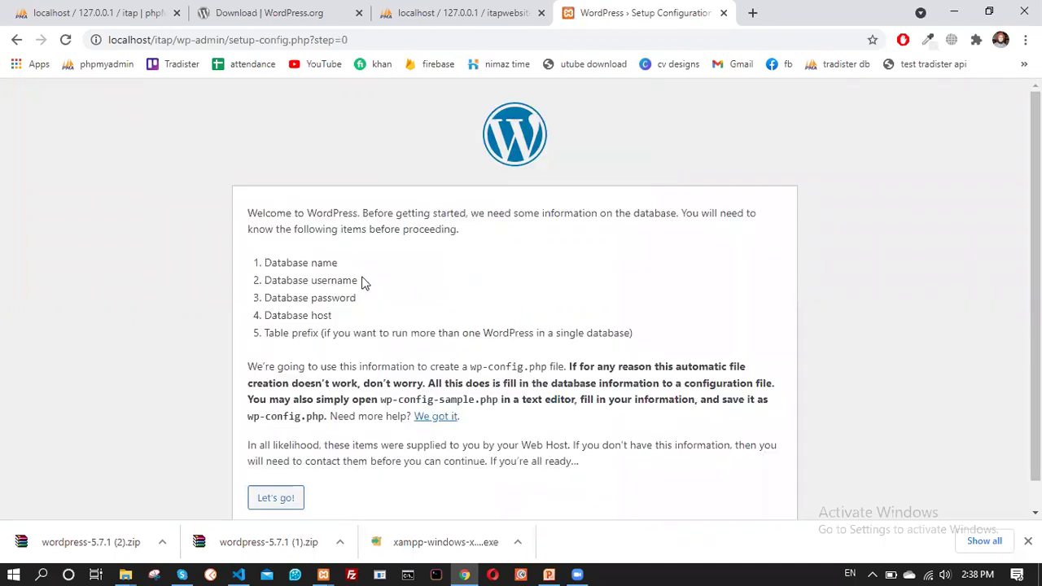
{"action": "scroll", "coordinate": [352, 282], "scroll_direction": "down", "scroll_amount": 1}
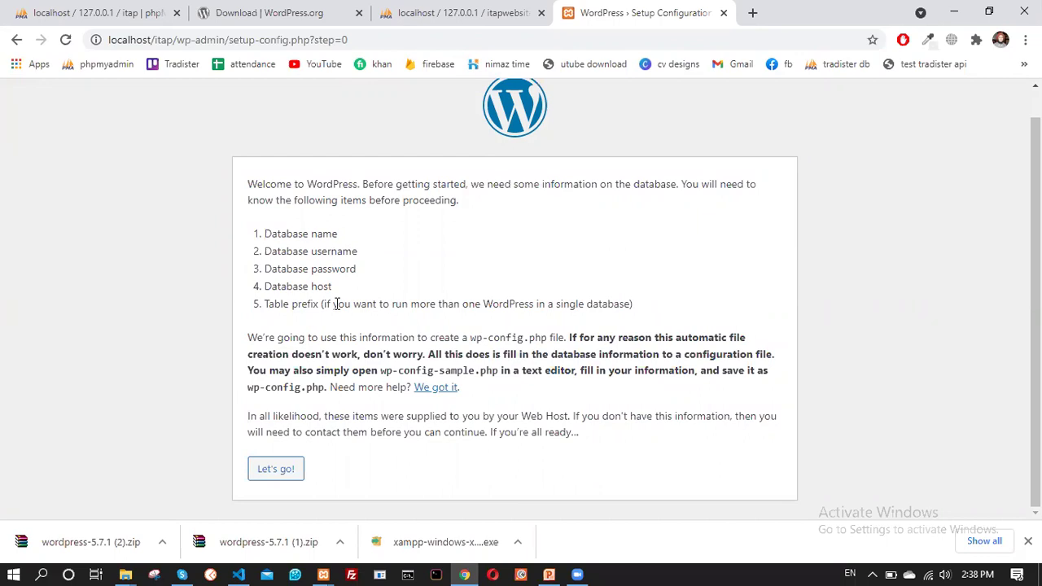
{"action": "left_click", "coordinate": [285, 480]}
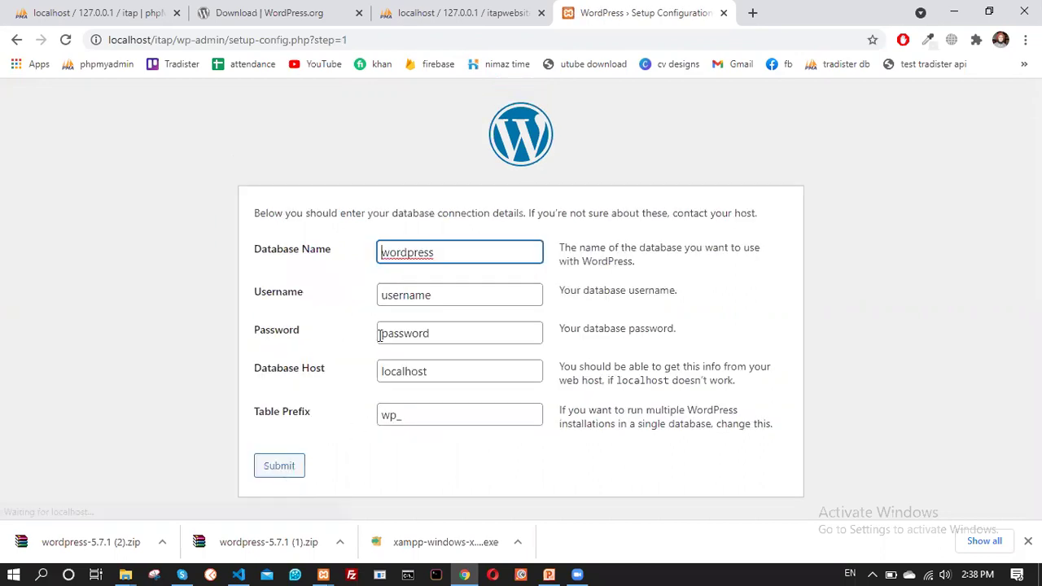
Replace the default database name with itapwebsite, checking the name in phpMyAdmin first
{"action": "double_click", "coordinate": [433, 253]}
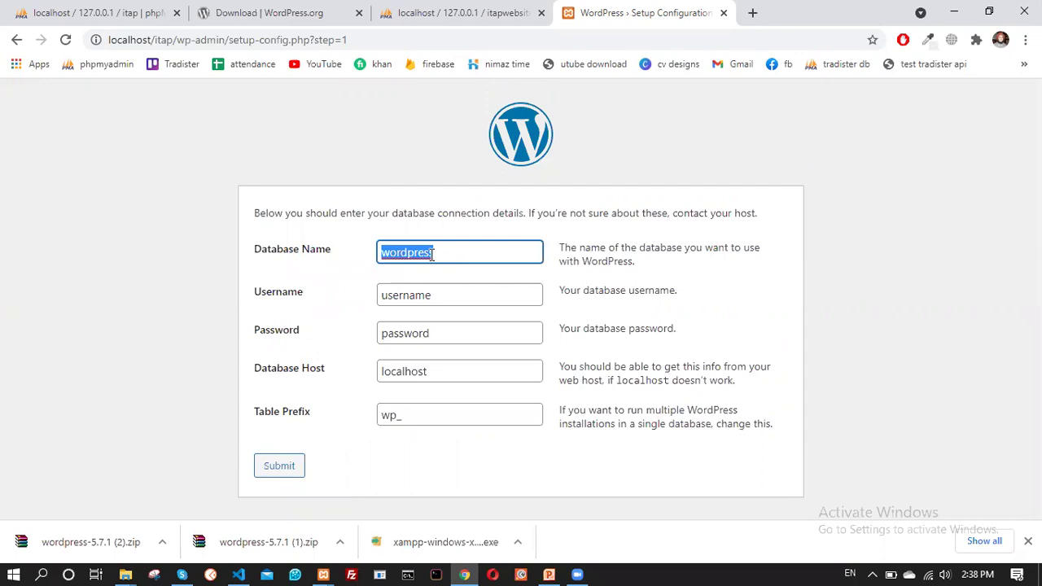
{"action": "key", "text": "BackSpace"}
{"action": "left_click", "coordinate": [482, 12]}
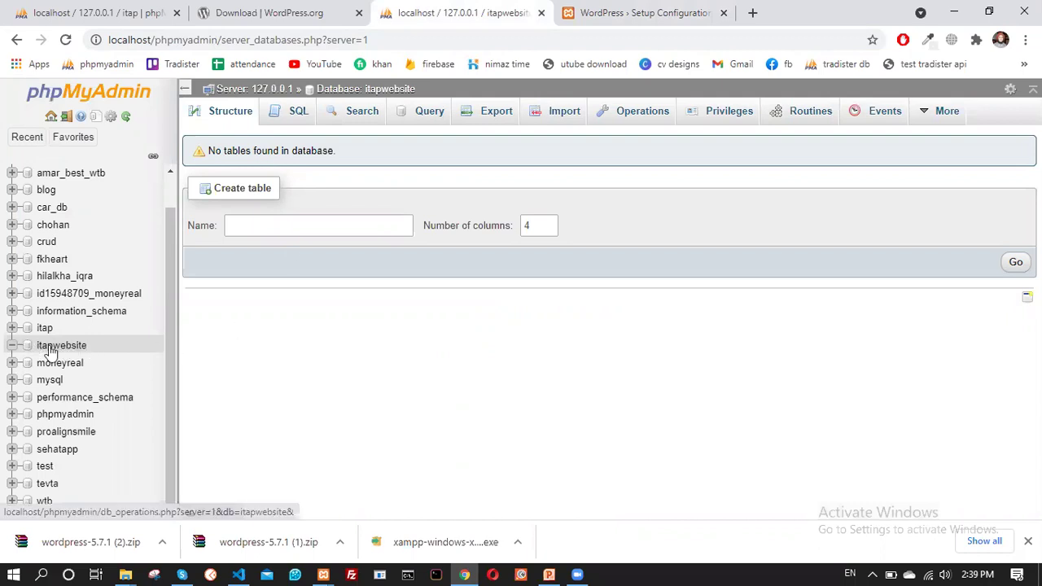
{"action": "left_click", "coordinate": [619, 11]}
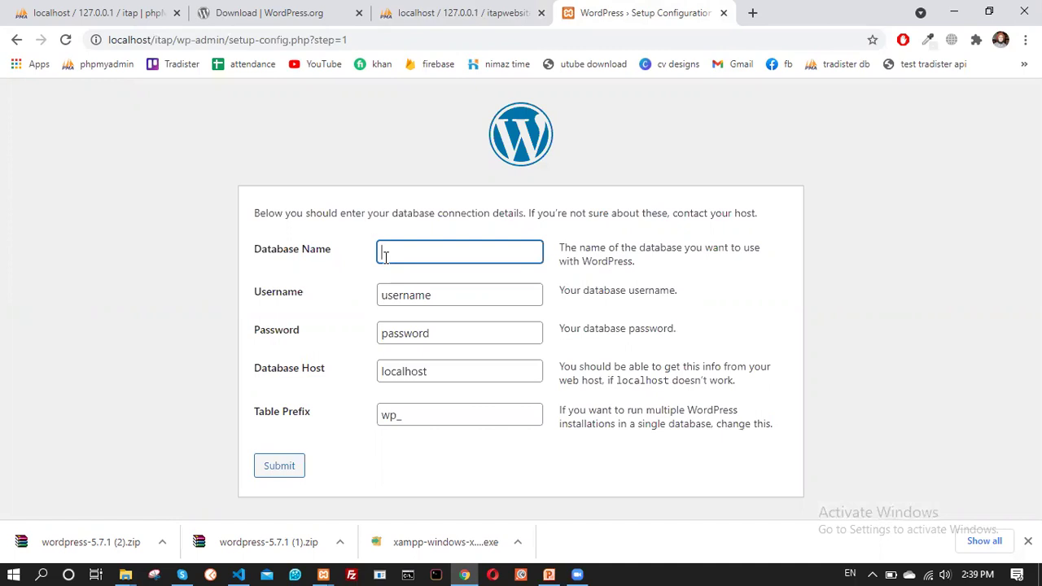
{"action": "type", "text": "itap"}
{"action": "type", "text": "website"}
Set the database username to root, leave the password empty, submit, and start the installation
{"action": "double_click", "coordinate": [416, 298]}
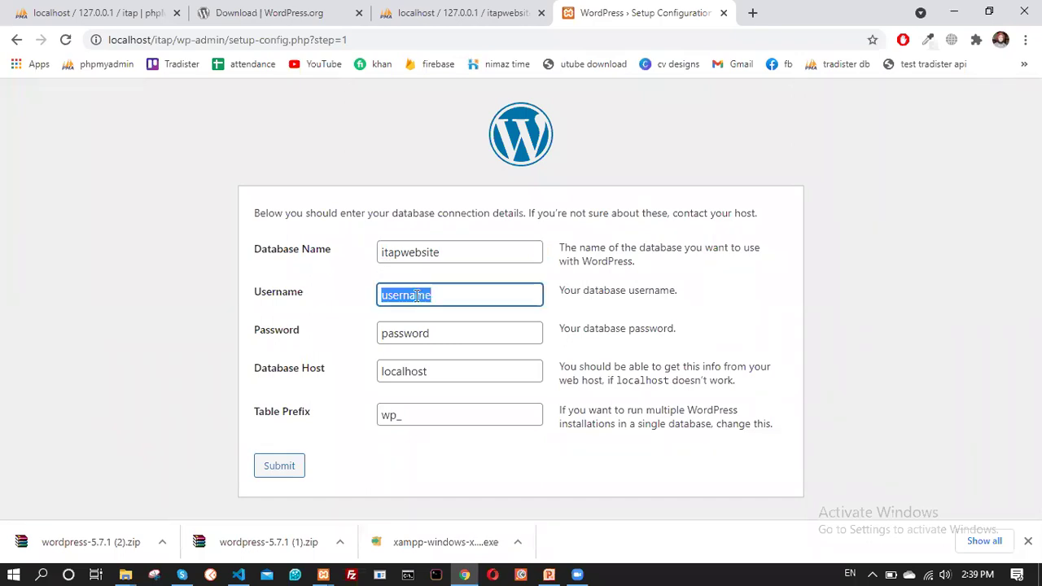
{"action": "type", "text": "roo"}
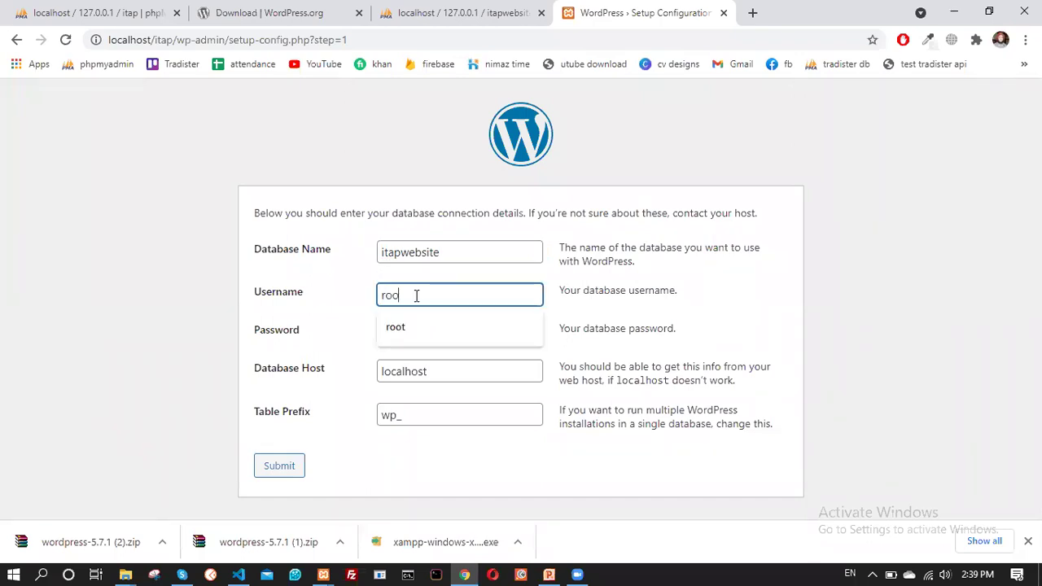
{"action": "type", "text": "t"}
{"action": "left_click", "coordinate": [354, 303]}
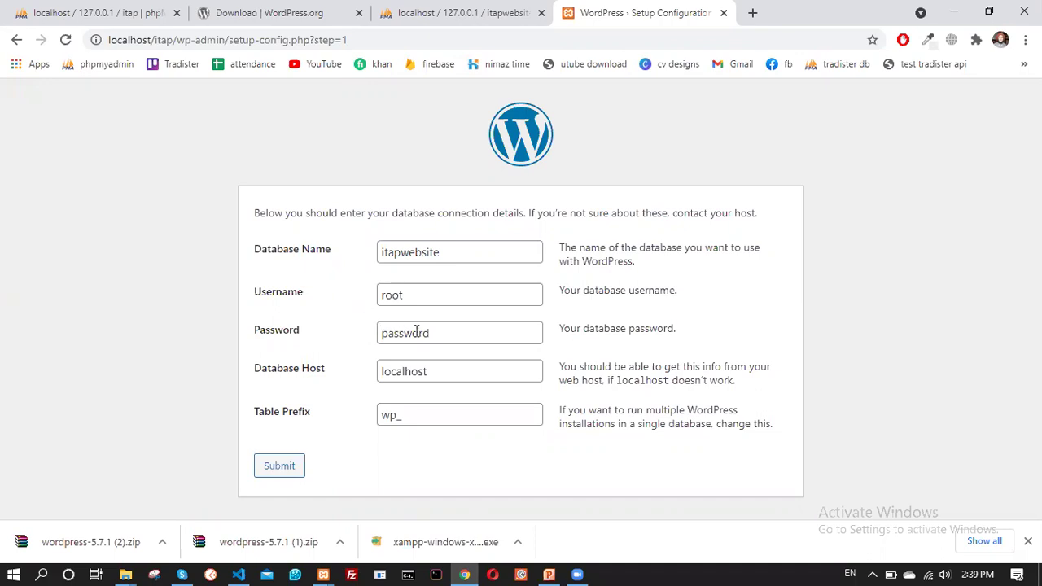
{"action": "left_click", "coordinate": [417, 332]}
{"action": "double_click", "coordinate": [416, 331]}
{"action": "key", "text": "BackSpace"}
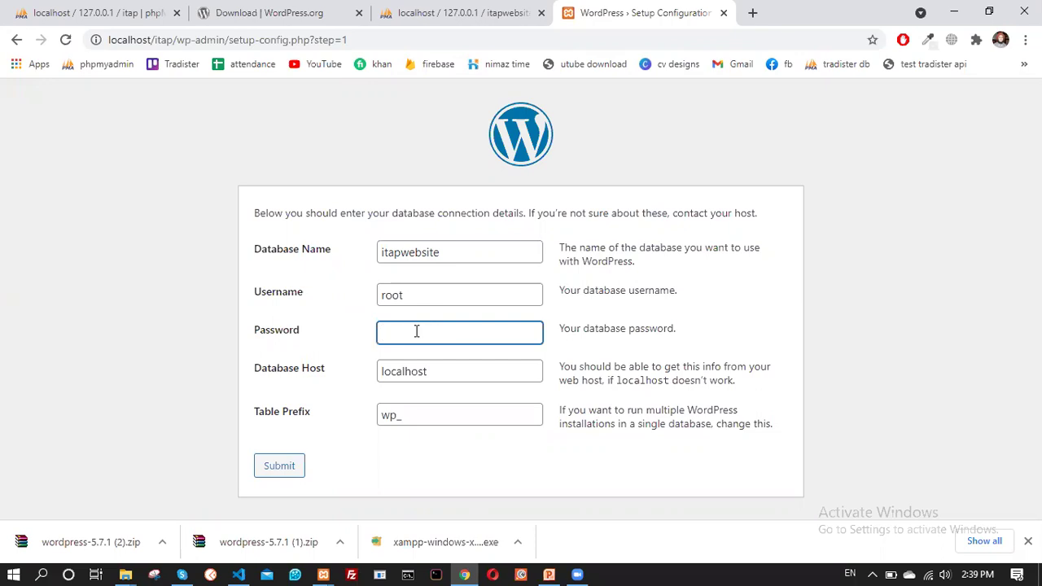
{"action": "left_click_drag", "start_coordinate": [363, 355], "coordinate": [383, 325]}
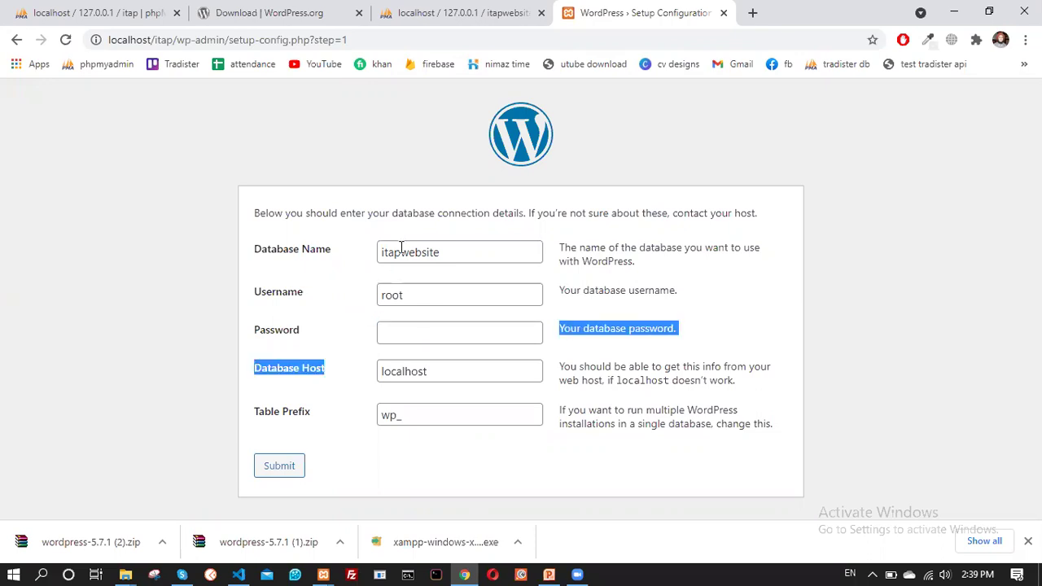
{"action": "left_click", "coordinate": [413, 444]}
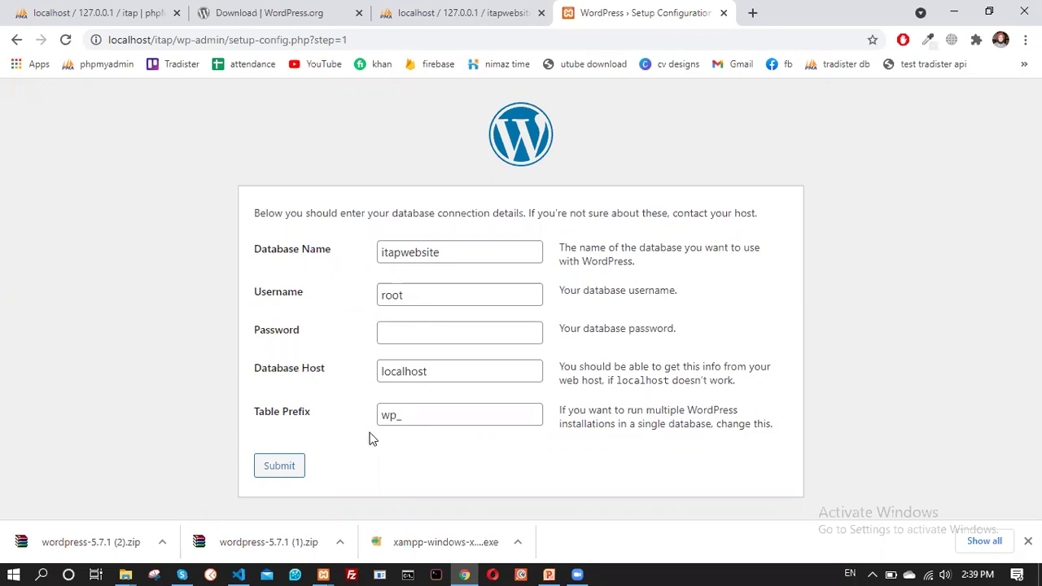
{"action": "left_click", "coordinate": [281, 471]}
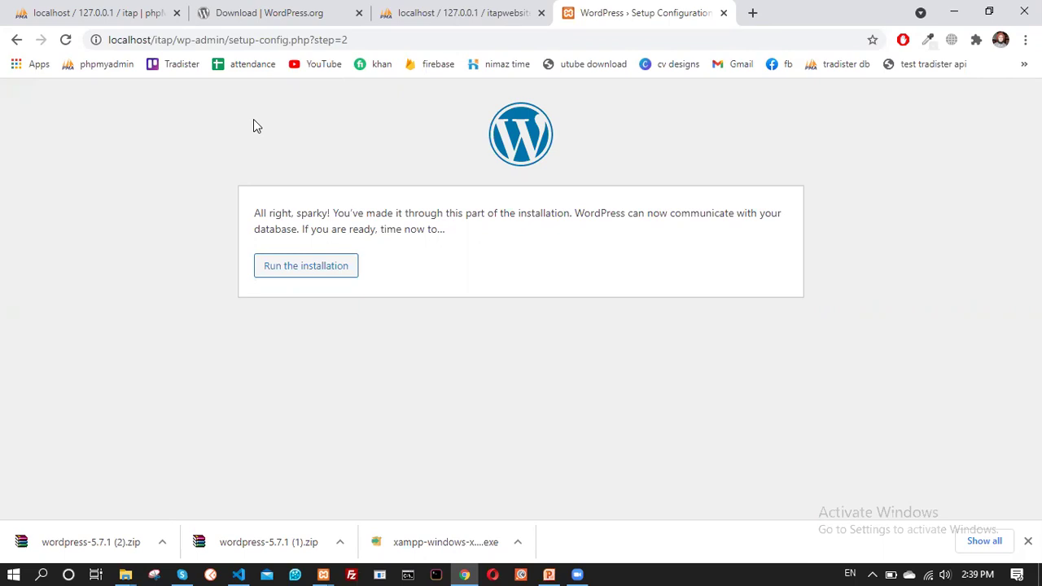
{"action": "left_click", "coordinate": [316, 270]}
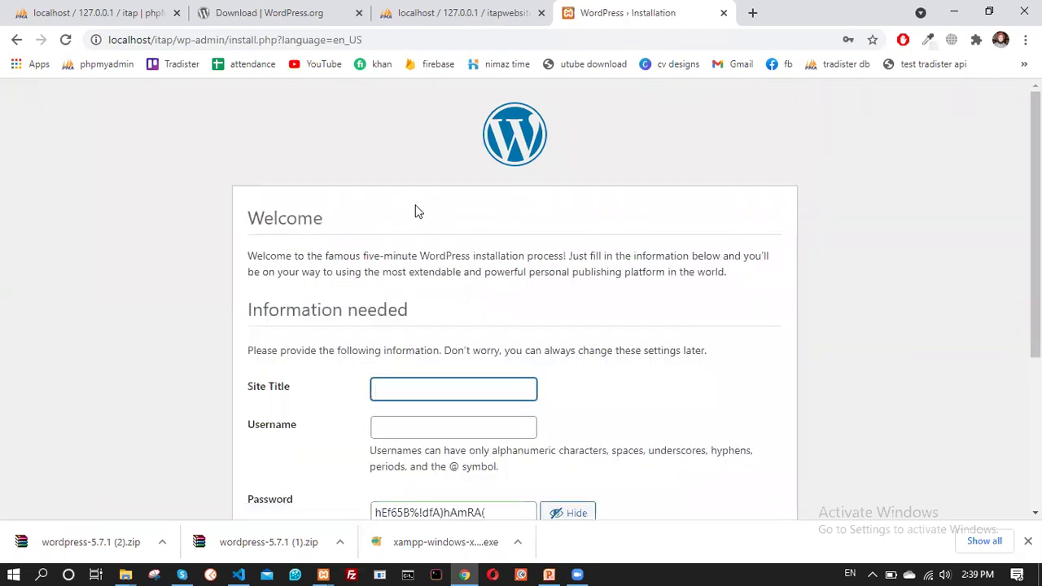
Enter ITAP as the site title and fill the administrator username from autofill
{"action": "scroll", "coordinate": [424, 224], "scroll_direction": "down", "scroll_amount": 2}
{"action": "scroll", "coordinate": [407, 249], "scroll_direction": "up", "scroll_amount": 1}
{"action": "scroll", "coordinate": [387, 277], "scroll_direction": "down", "scroll_amount": 1}
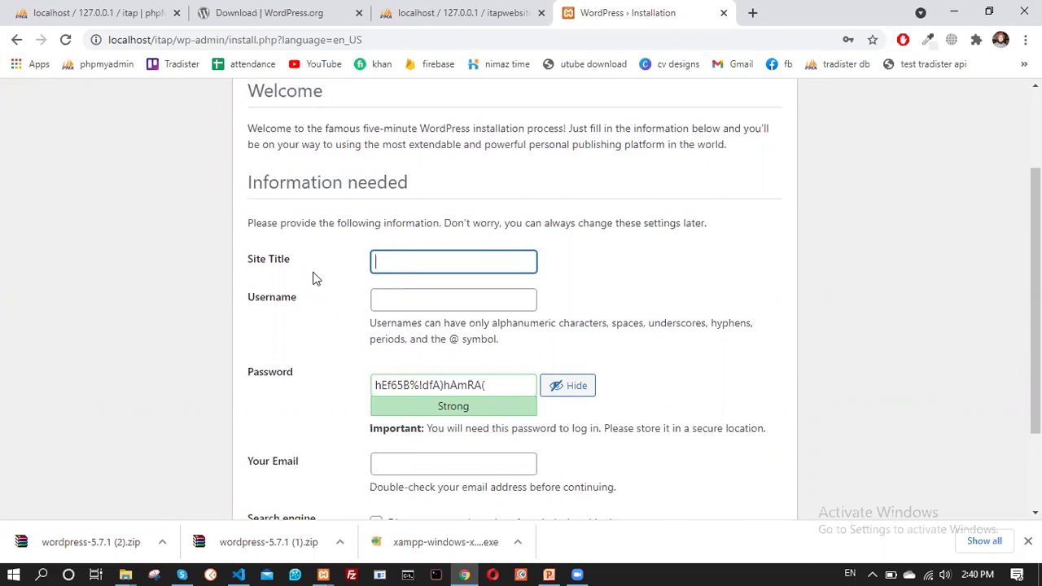
{"action": "type", "text": "ITAp"}
{"action": "key", "text": "BackSpace"}
{"action": "key", "text": "BackSpace"}
{"action": "key", "text": "BackSpace"}
{"action": "type", "text": "TAP"}
{"action": "left_click", "coordinate": [406, 303]}
{"action": "left_click", "coordinate": [406, 331]}
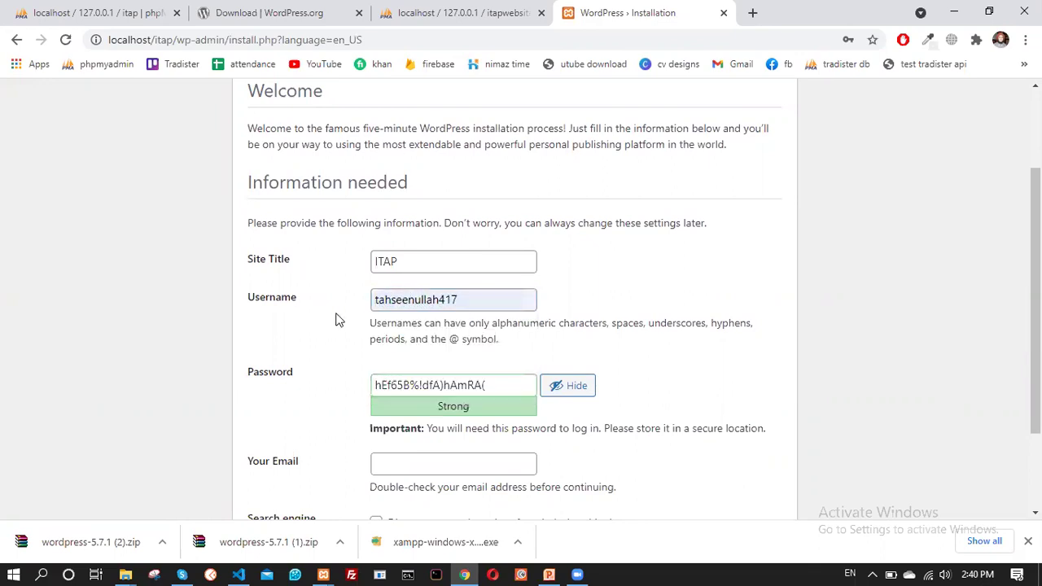
Delete the generated password so a custom one can be entered
{"action": "scroll", "coordinate": [504, 302], "scroll_direction": "down", "scroll_amount": 2}
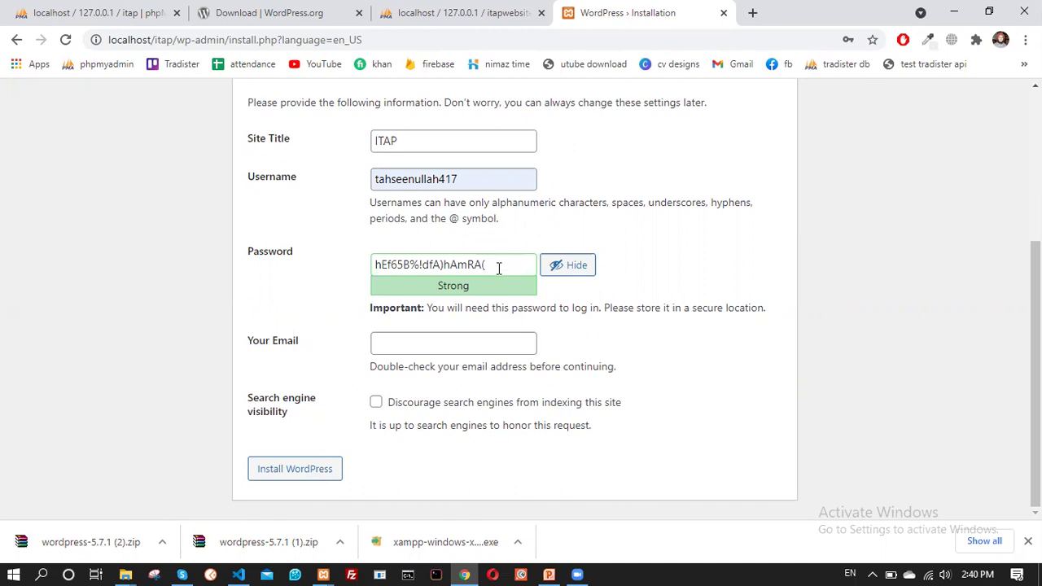
{"action": "left_click", "coordinate": [500, 261]}
{"action": "left_click", "coordinate": [667, 265]}
{"action": "left_click", "coordinate": [493, 265]}
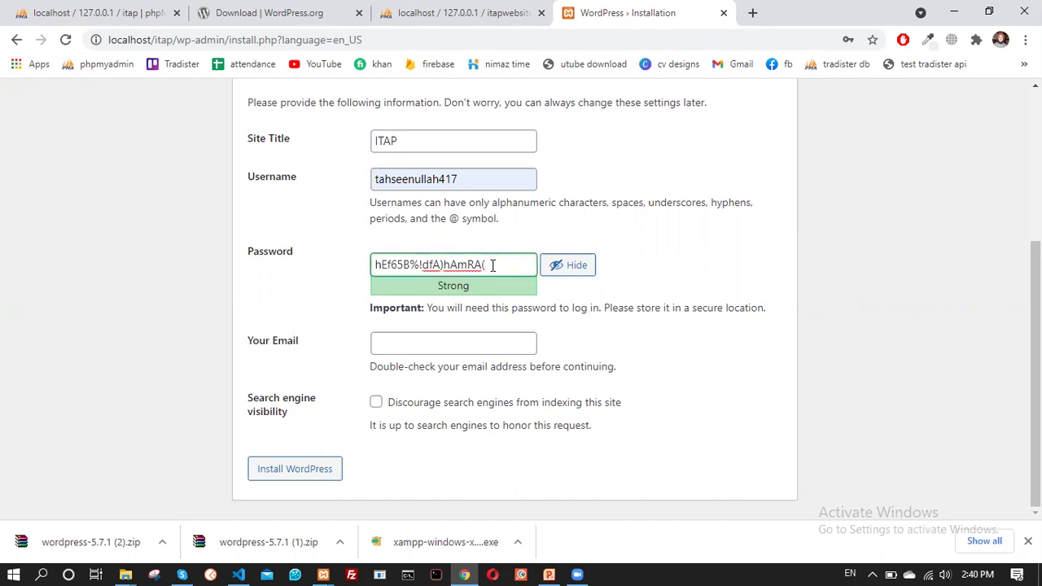
{"action": "key", "text": "BackSpace"}
{"action": "key", "text": "BackSpace"}
{"action": "key", "text": "BackSpace"}
{"action": "key", "text": "BackSpace"}
{"action": "key", "text": "BackSpace"}
{"action": "key", "text": "BackSpace"}
{"action": "key", "text": "BackSpace"}
{"action": "key", "text": "BackSpace"}
{"action": "key", "text": "BackSpace"}
{"action": "key", "text": "BackSpace"}
{"action": "key", "text": "BackSpace"}
{"action": "key", "text": "BackSpace"}
{"action": "key", "text": "BackSpace"}
{"action": "key", "text": "BackSpace"}
{"action": "key", "text": "BackSpace"}
{"action": "key", "text": "BackSpace"}
{"action": "key", "text": "BackSpace"}
{"action": "key", "text": "BackSpace"}
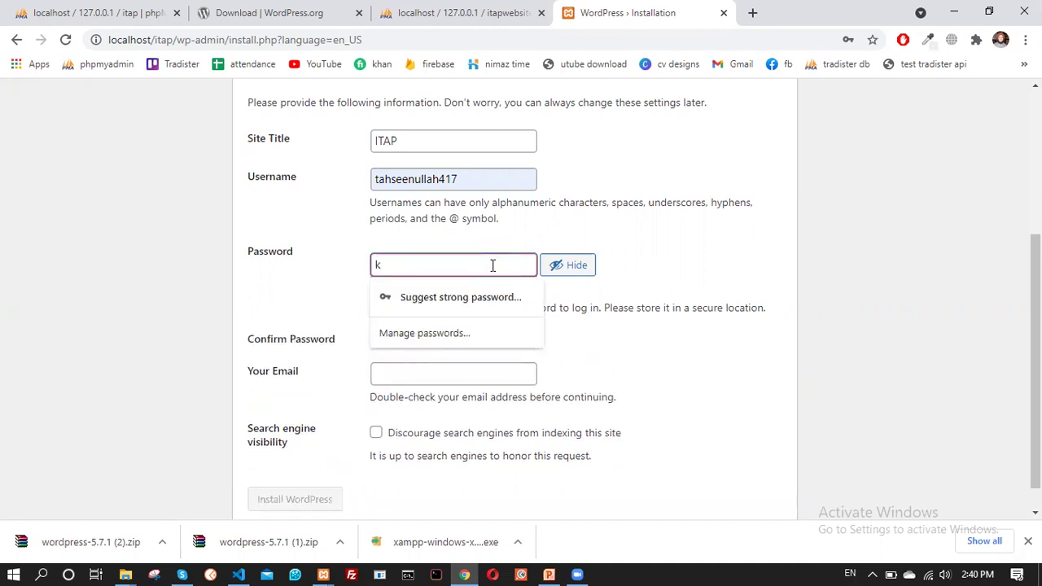
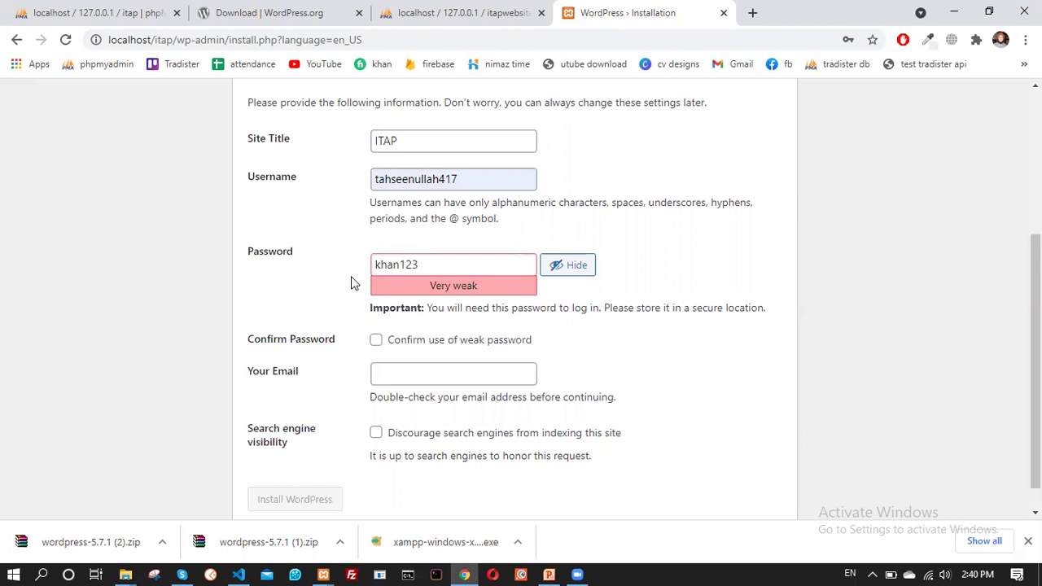
Enter a custom weak password, confirm its use, and autofill the admin e-mail address
{"action": "left_click", "coordinate": [376, 344]}
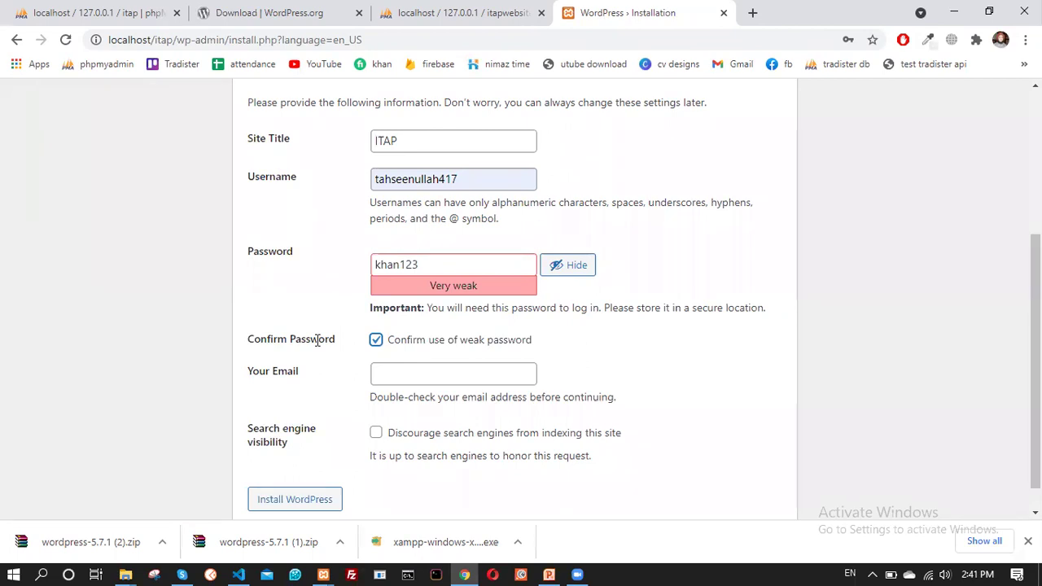
{"action": "left_click", "coordinate": [379, 375]}
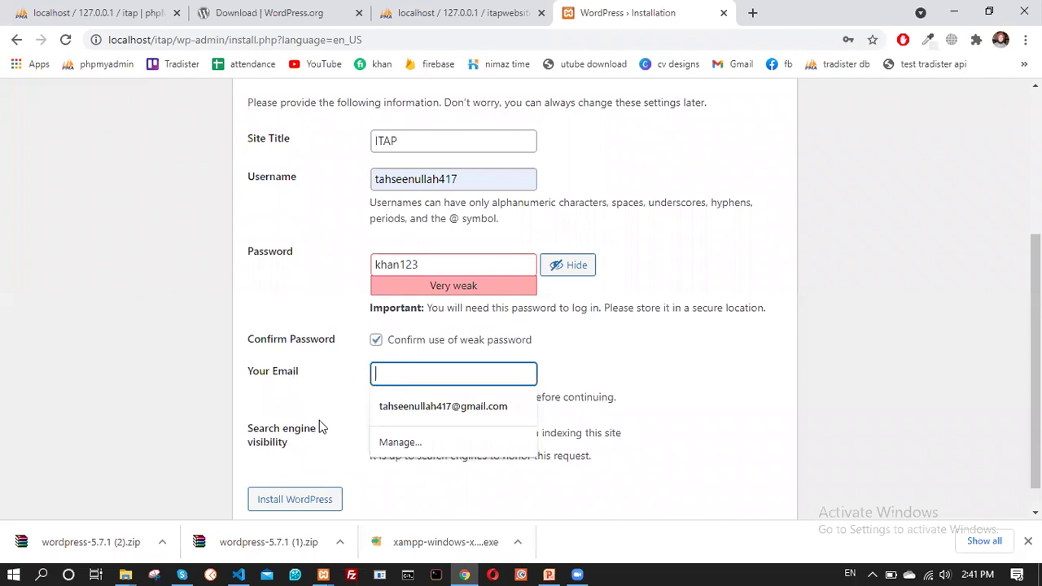
{"action": "key", "text": "Down"}
{"action": "key", "text": "Return"}
Install WordPress and save the new password in the browser
{"action": "scroll", "coordinate": [319, 428], "scroll_direction": "down", "scroll_amount": 1}
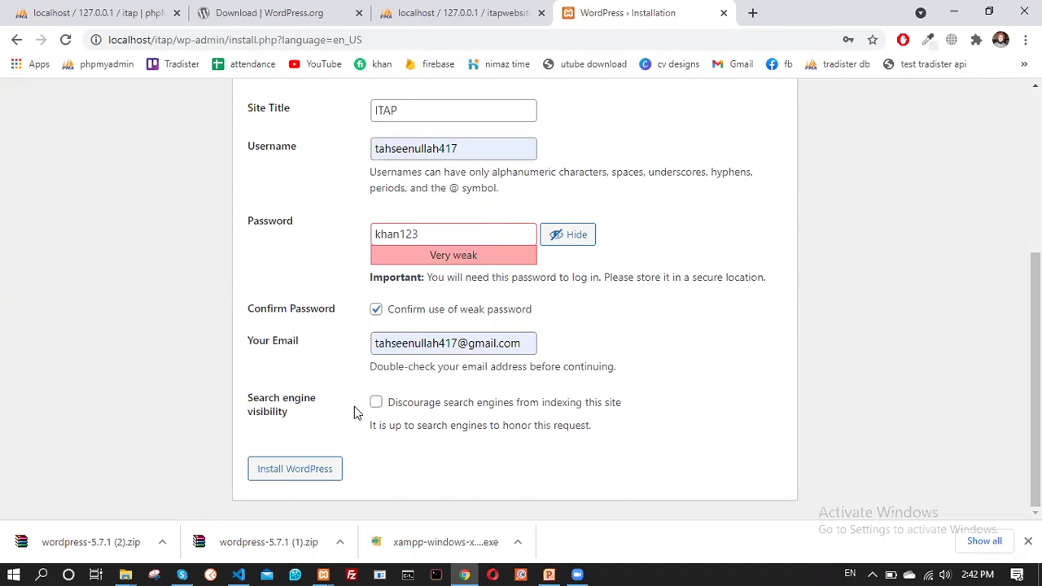
{"action": "left_click", "coordinate": [318, 480]}
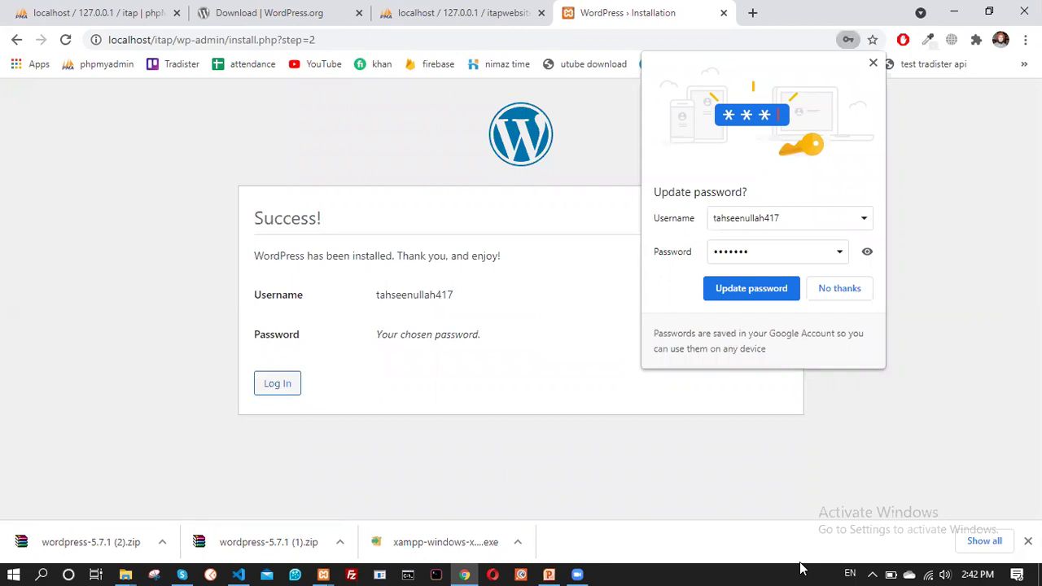
{"action": "left_click", "coordinate": [750, 294]}
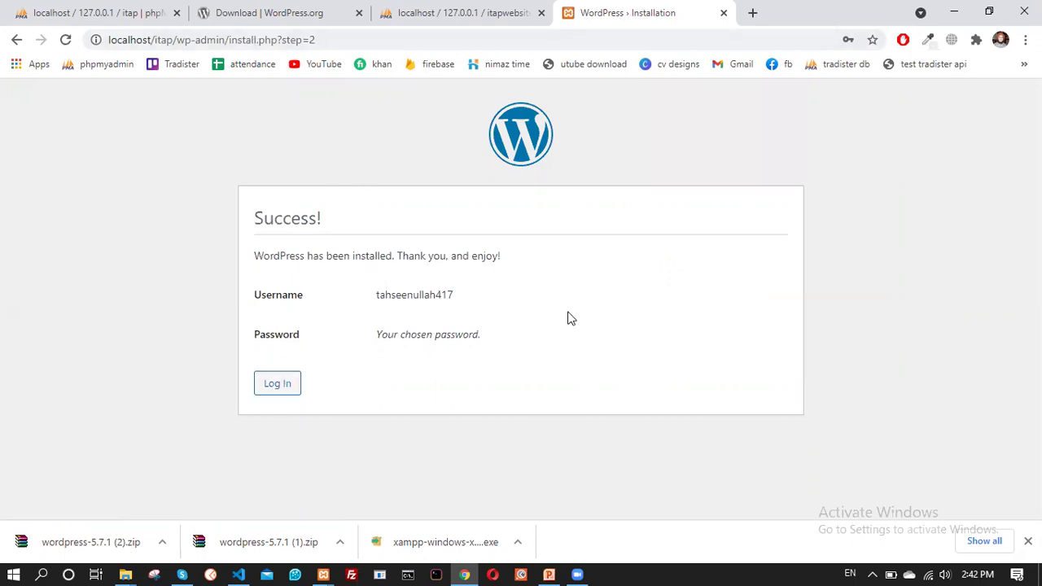
On the login page, fill in the saved username and reveal the password
{"action": "left_click", "coordinate": [284, 395]}
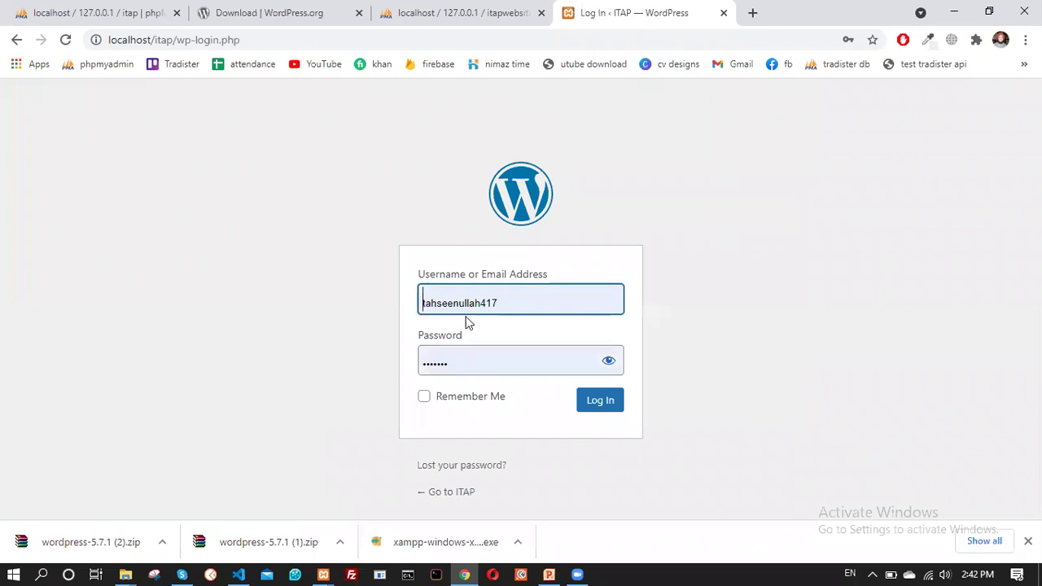
{"action": "left_click", "coordinate": [512, 301]}
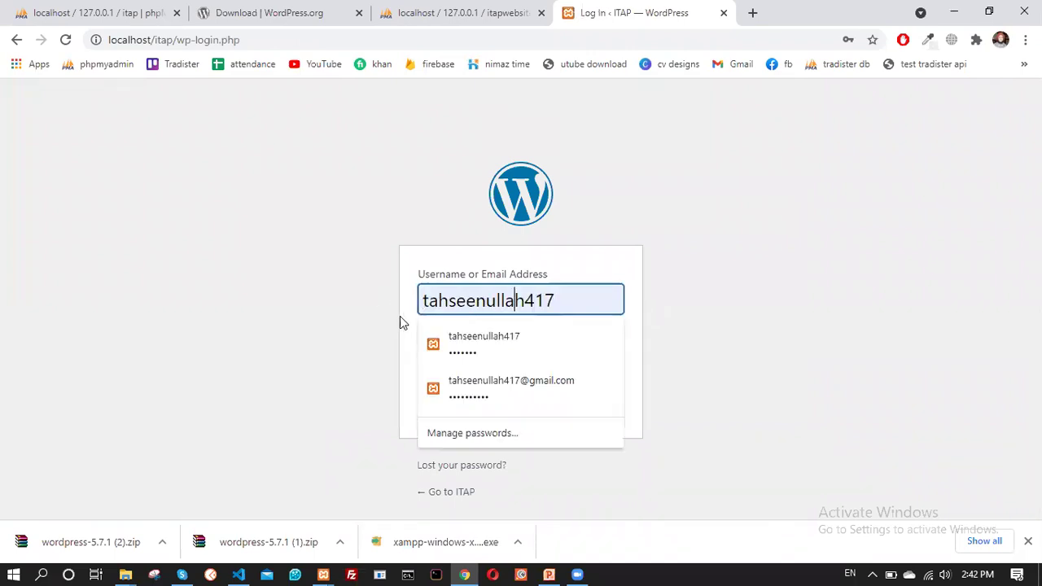
{"action": "left_click", "coordinate": [314, 306]}
{"action": "left_click", "coordinate": [609, 361]}
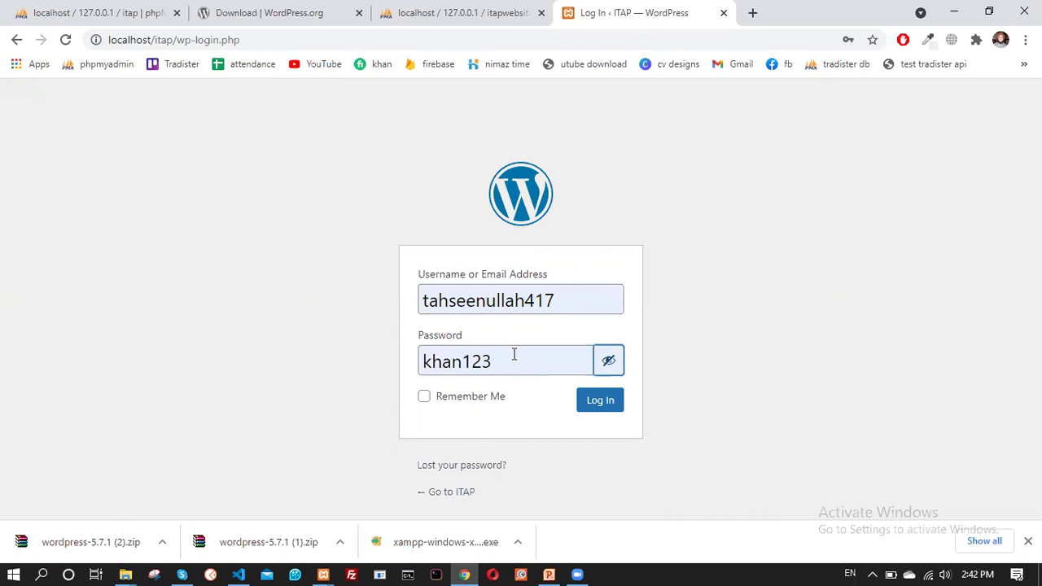
Log in, then close the phpMyAdmin and WordPress.org download tabs
{"action": "left_click", "coordinate": [606, 406]}
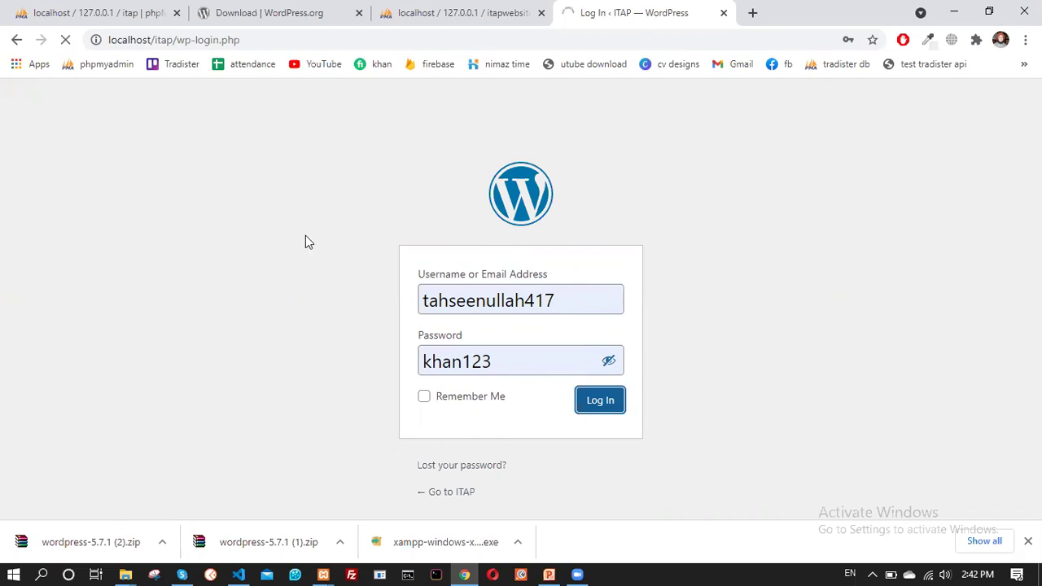
{"action": "left_click", "coordinate": [175, 14]}
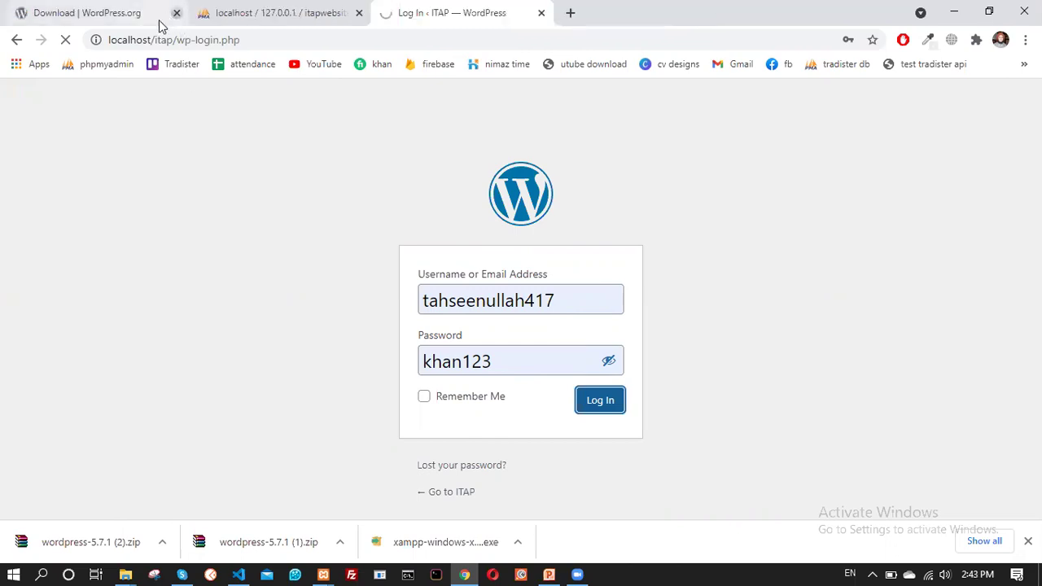
{"action": "left_click", "coordinate": [176, 13]}
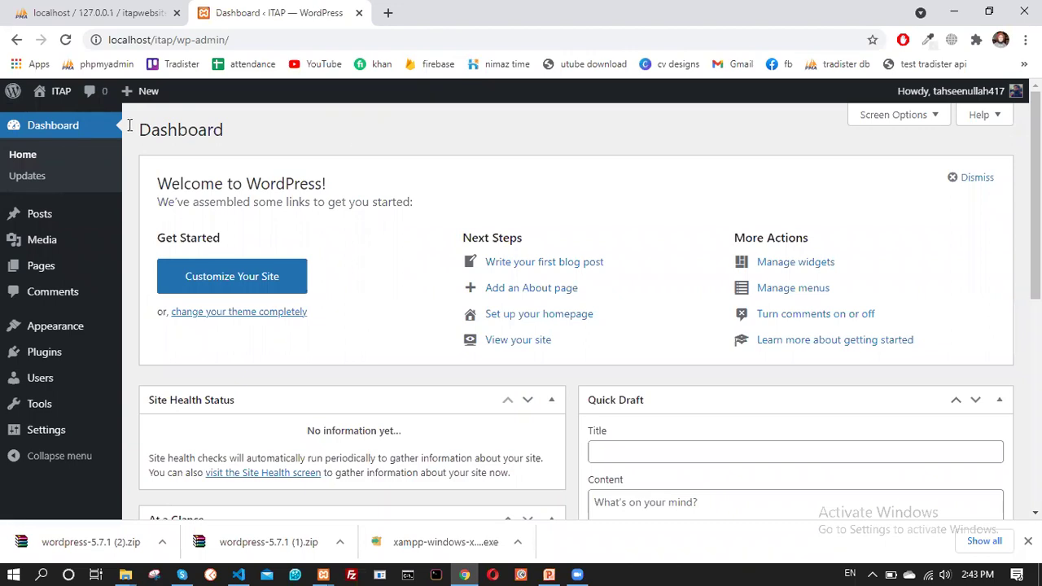
Open the ITAP site from the admin bar in a new tab and look over its front page
{"action": "right_click", "coordinate": [52, 93]}
{"action": "left_click", "coordinate": [121, 105]}
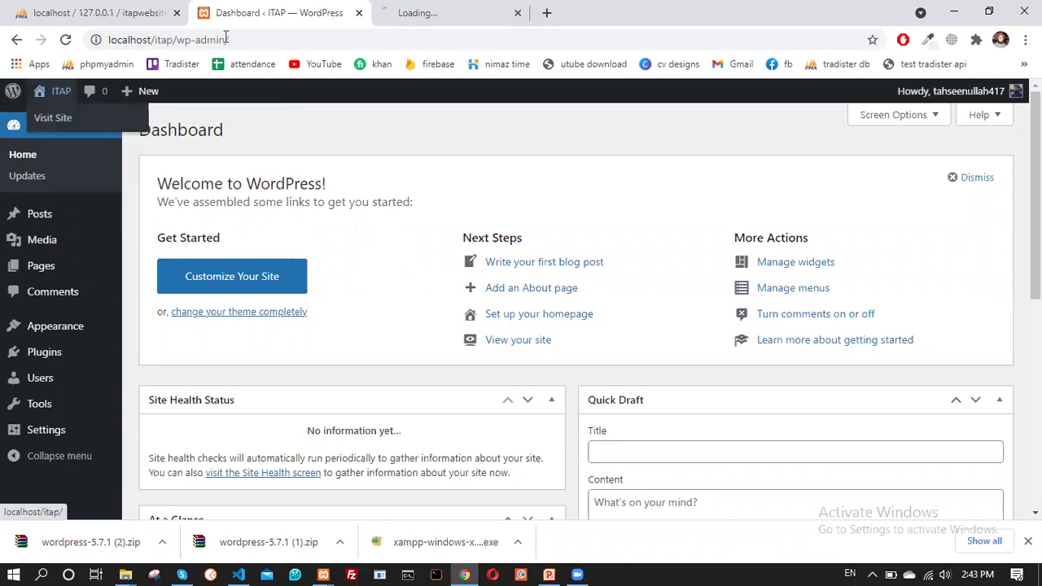
{"action": "left_click", "coordinate": [440, 12]}
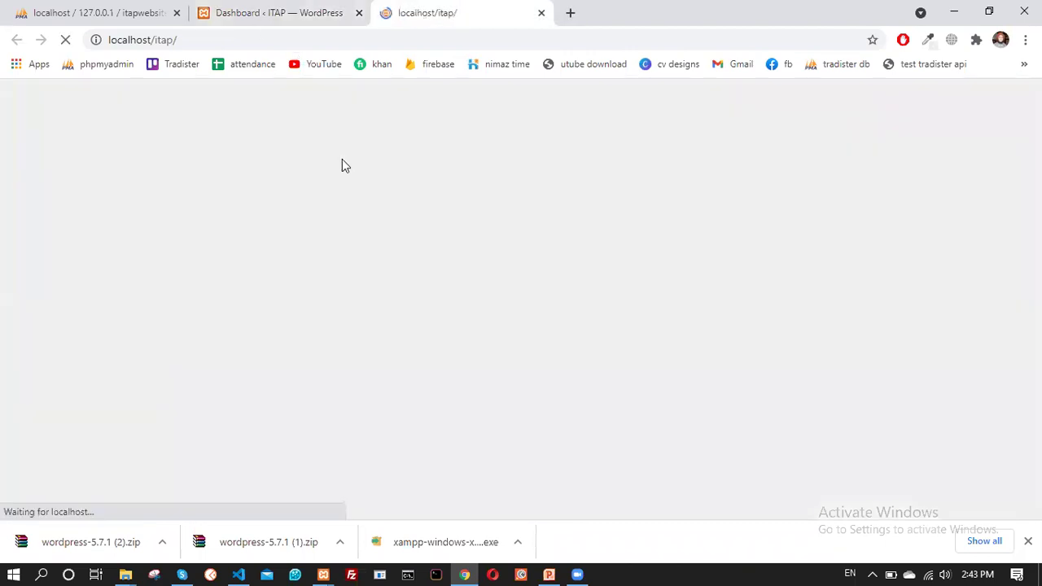
{"action": "scroll", "coordinate": [333, 284], "scroll_direction": "down", "scroll_amount": 3}
{"action": "scroll", "coordinate": [333, 285], "scroll_direction": "up", "scroll_amount": 3}
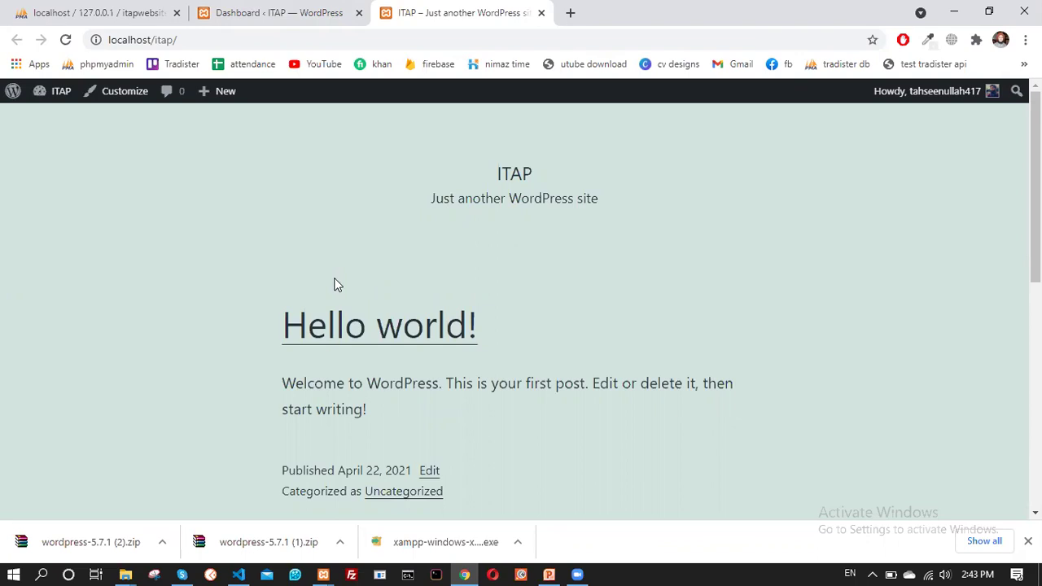
{"action": "scroll", "coordinate": [383, 310], "scroll_direction": "down", "scroll_amount": 5}
{"action": "scroll", "coordinate": [391, 314], "scroll_direction": "up", "scroll_amount": 5}
{"action": "left_click", "coordinate": [308, 11]}
{"action": "left_click", "coordinate": [425, 15]}
{"action": "scroll", "coordinate": [239, 318], "scroll_direction": "down", "scroll_amount": 5}
{"action": "scroll", "coordinate": [240, 318], "scroll_direction": "up", "scroll_amount": 5}
{"action": "scroll", "coordinate": [258, 319], "scroll_direction": "down", "scroll_amount": 3}
{"action": "scroll", "coordinate": [258, 319], "scroll_direction": "up", "scroll_amount": 3}
Return to the dashboard and open Appearance > Themes
{"action": "left_click", "coordinate": [301, 8]}
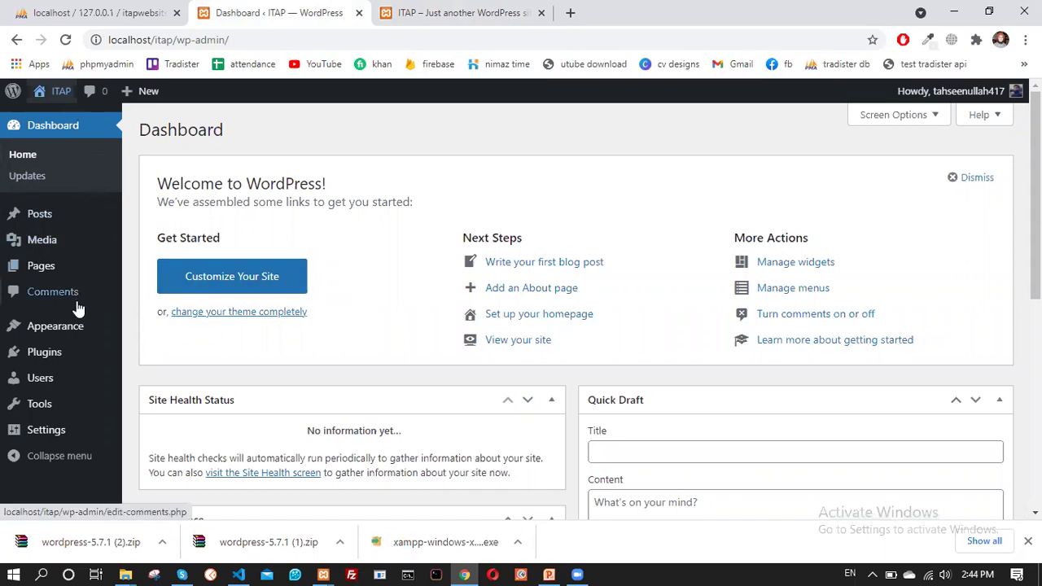
{"action": "mouse_move", "coordinate": [75, 327]}
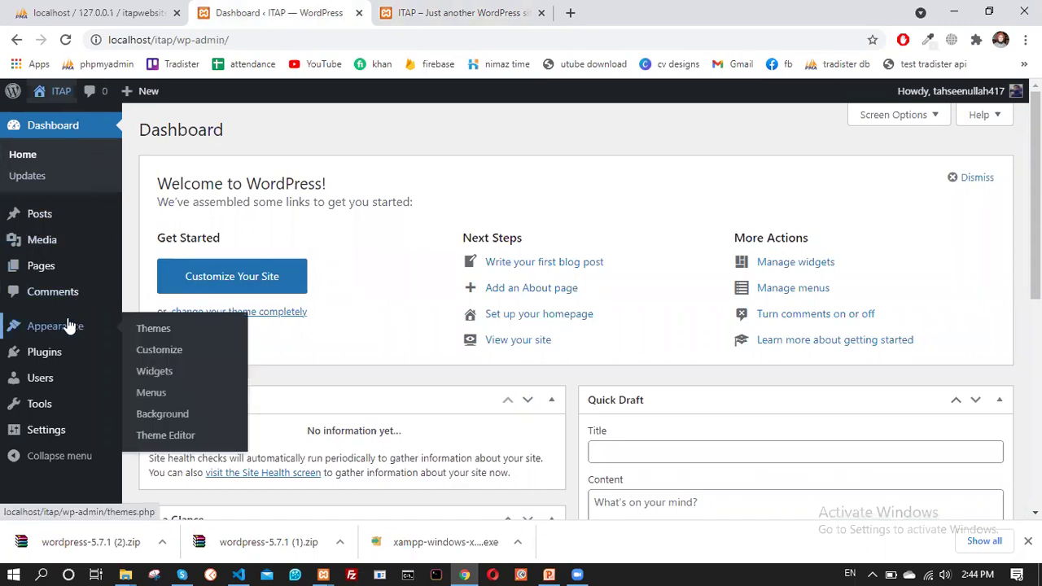
{"action": "left_click", "coordinate": [154, 336]}
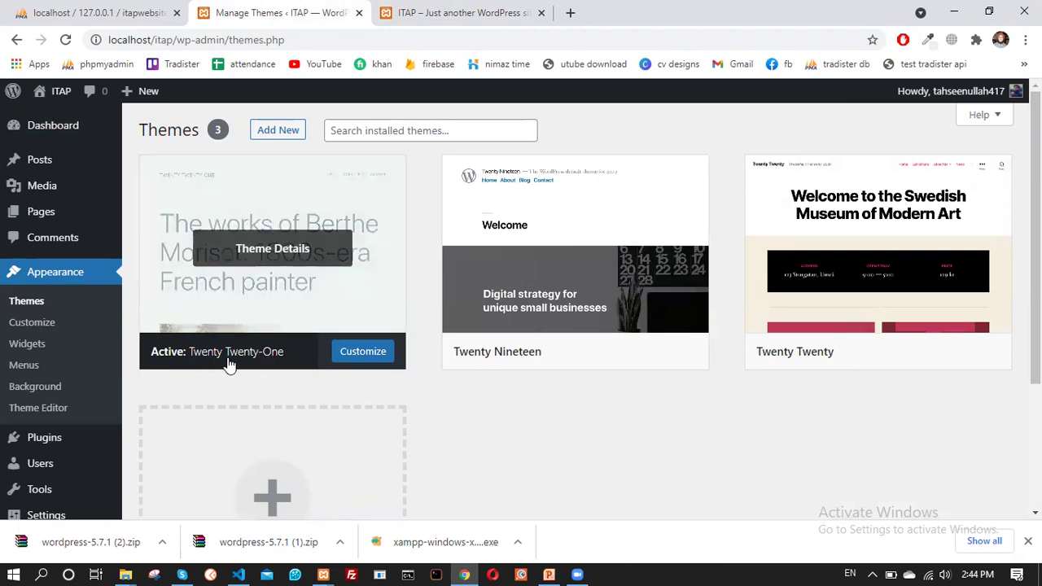
{"action": "left_click", "coordinate": [456, 12]}
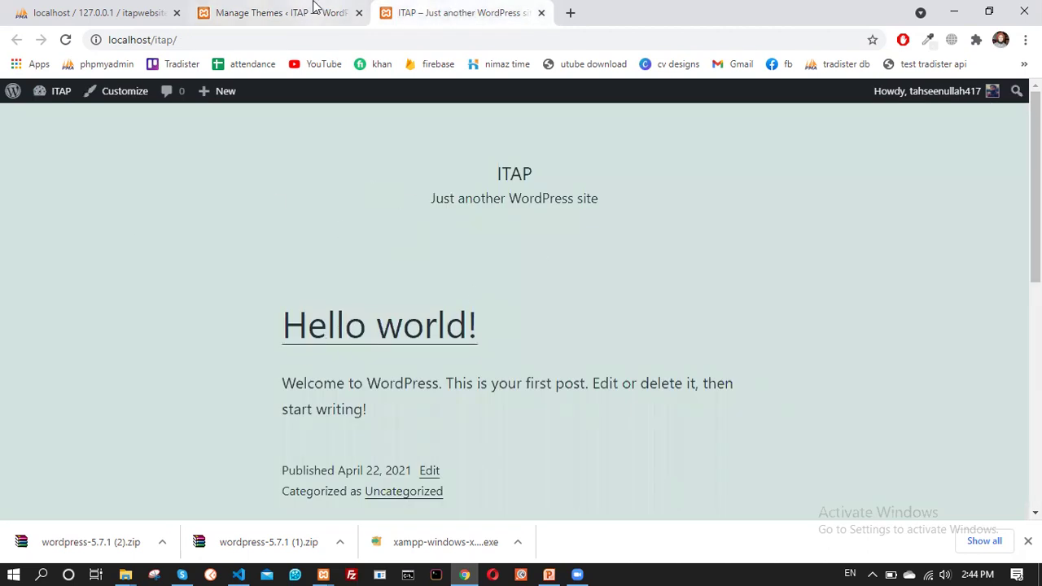
{"action": "left_click", "coordinate": [315, 9]}
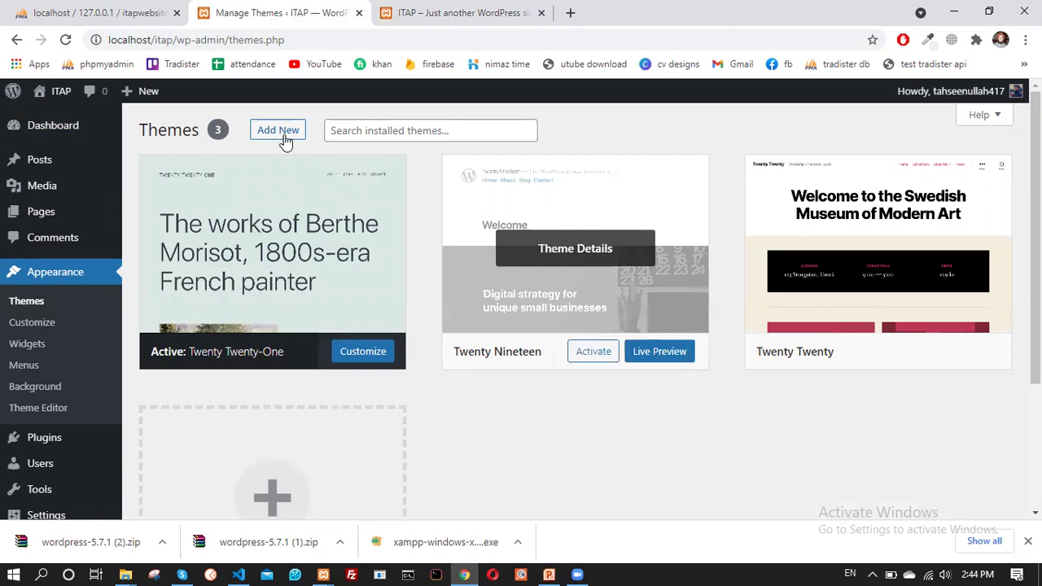
Open Add New themes, browse the featured grid, and preview Sampression Lite
{"action": "left_click", "coordinate": [278, 130]}
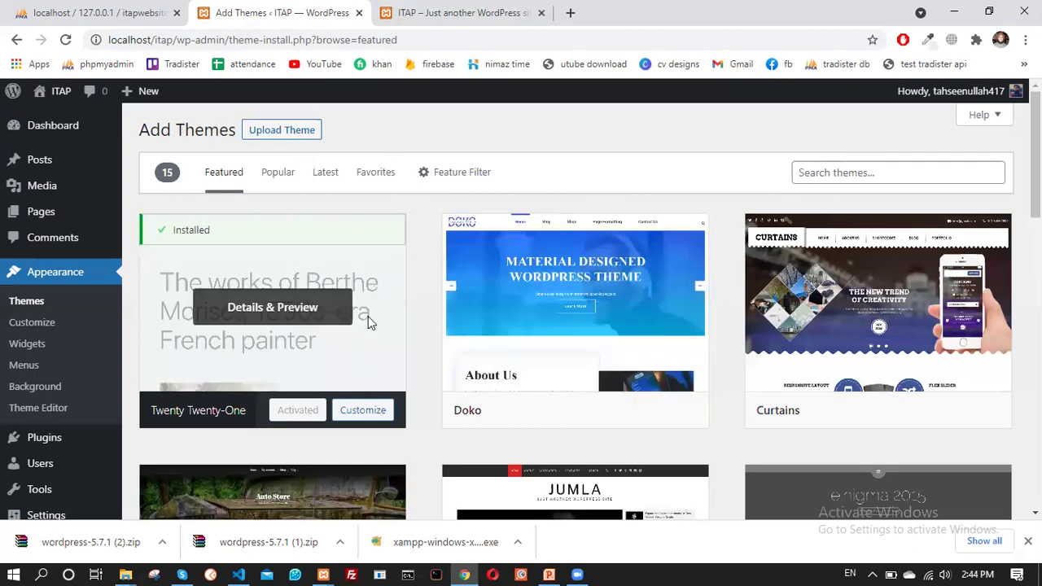
{"action": "scroll", "coordinate": [369, 324], "scroll_direction": "down", "scroll_amount": 2}
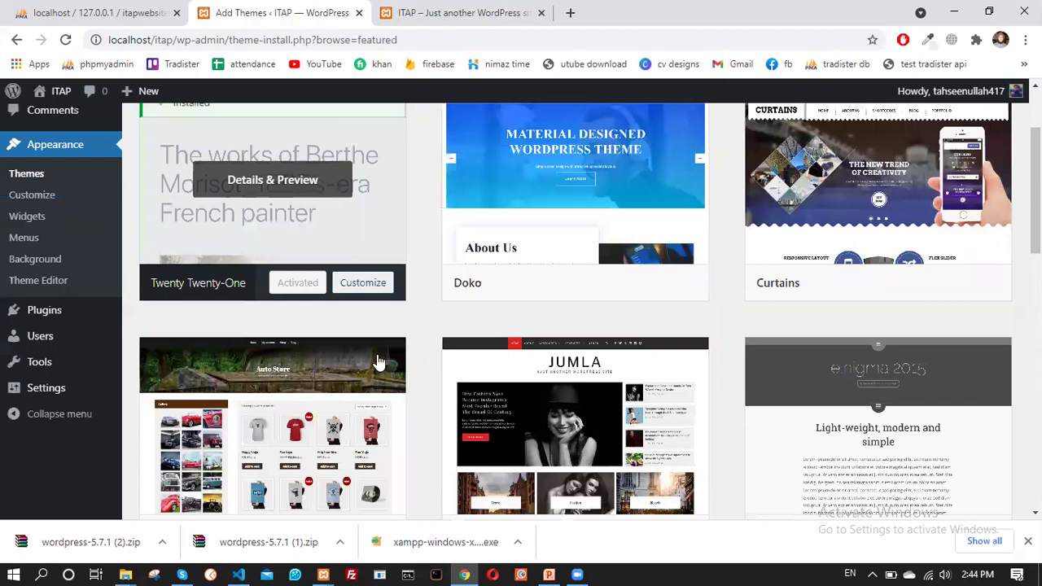
{"action": "scroll", "coordinate": [361, 354], "scroll_direction": "up", "scroll_amount": 2}
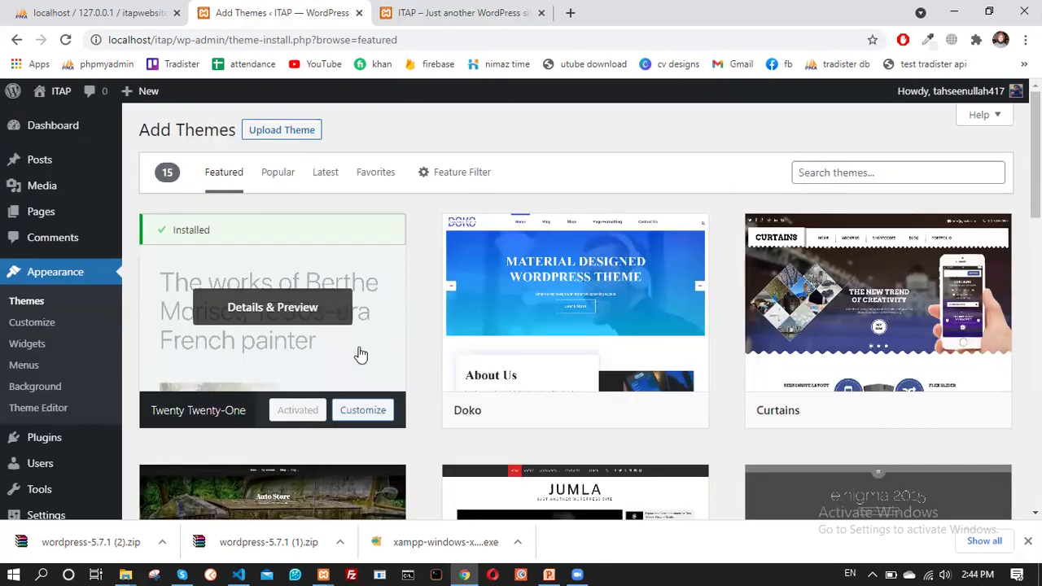
{"action": "scroll", "coordinate": [416, 355], "scroll_direction": "down", "scroll_amount": 2}
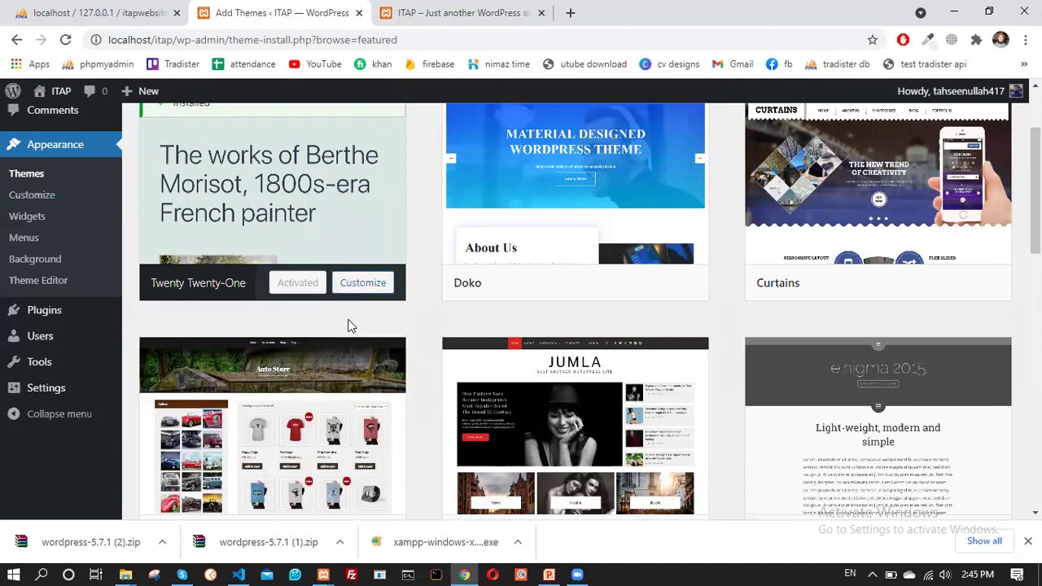
{"action": "scroll", "coordinate": [365, 310], "scroll_direction": "up", "scroll_amount": 2}
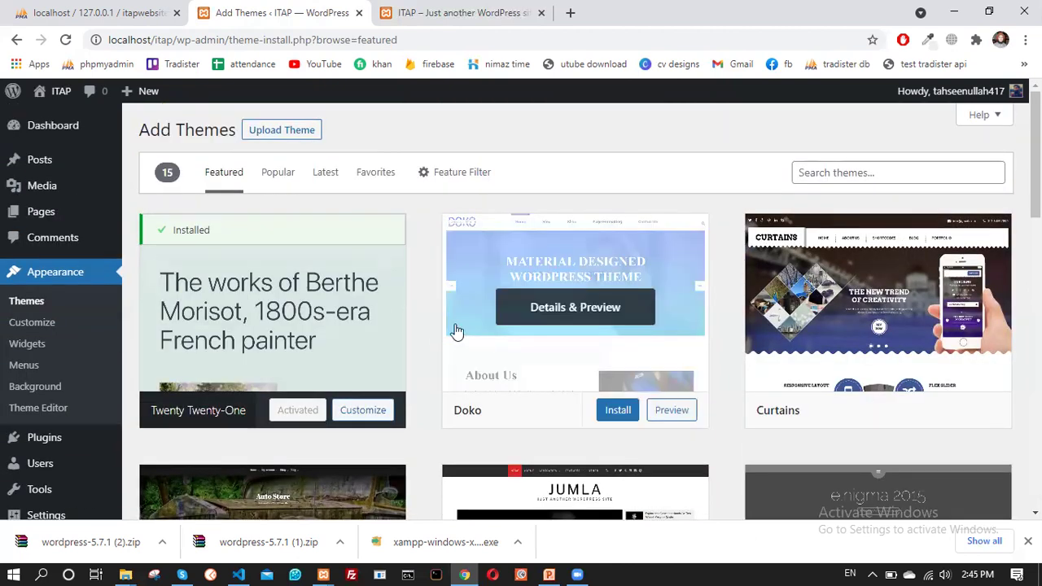
{"action": "scroll", "coordinate": [490, 312], "scroll_direction": "down", "scroll_amount": 3}
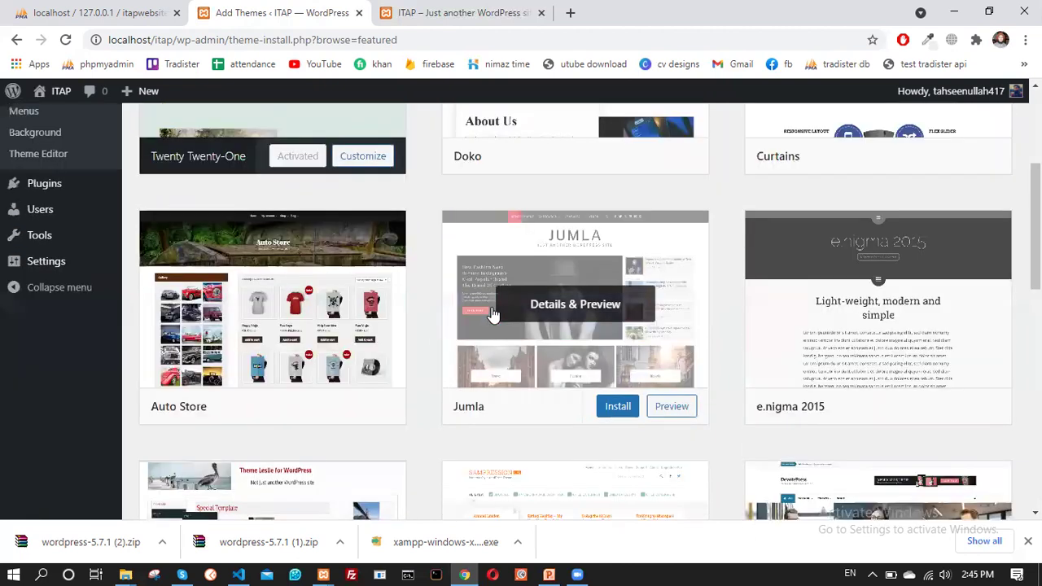
{"action": "scroll", "coordinate": [492, 311], "scroll_direction": "down", "scroll_amount": 3}
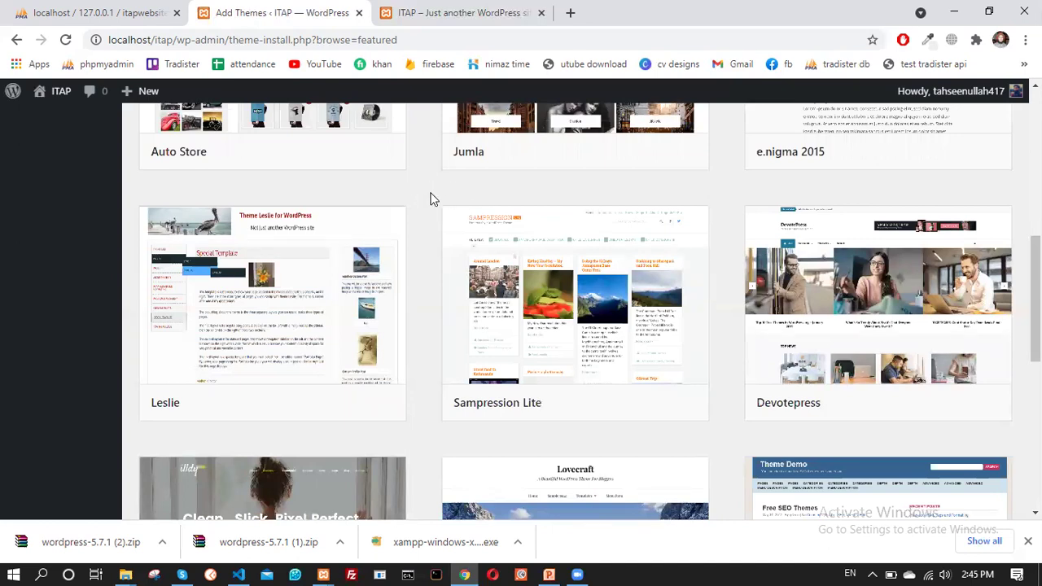
{"action": "scroll", "coordinate": [432, 199], "scroll_direction": "down", "scroll_amount": 1}
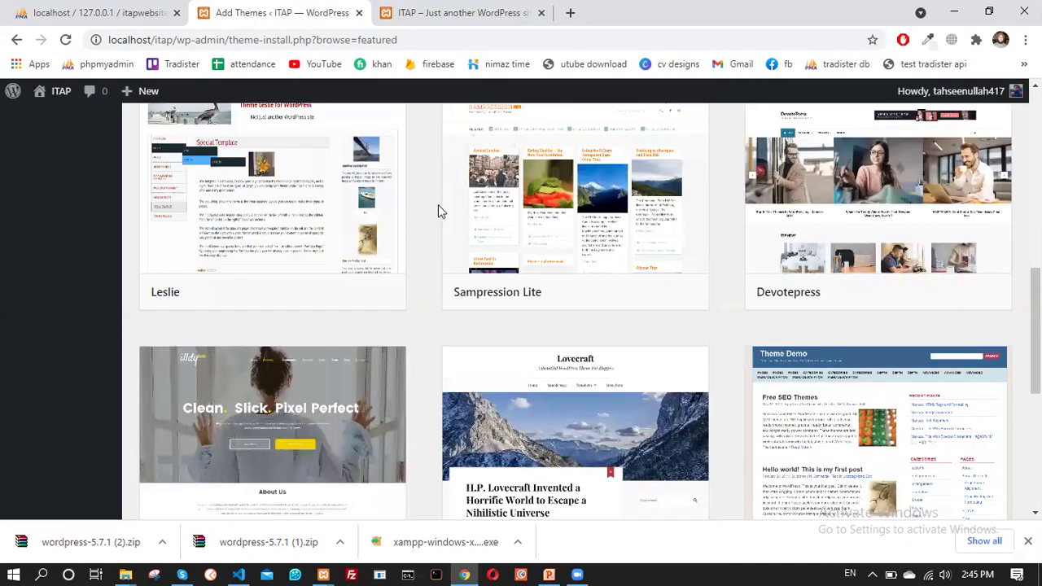
{"action": "scroll", "coordinate": [464, 210], "scroll_direction": "down", "scroll_amount": 3}
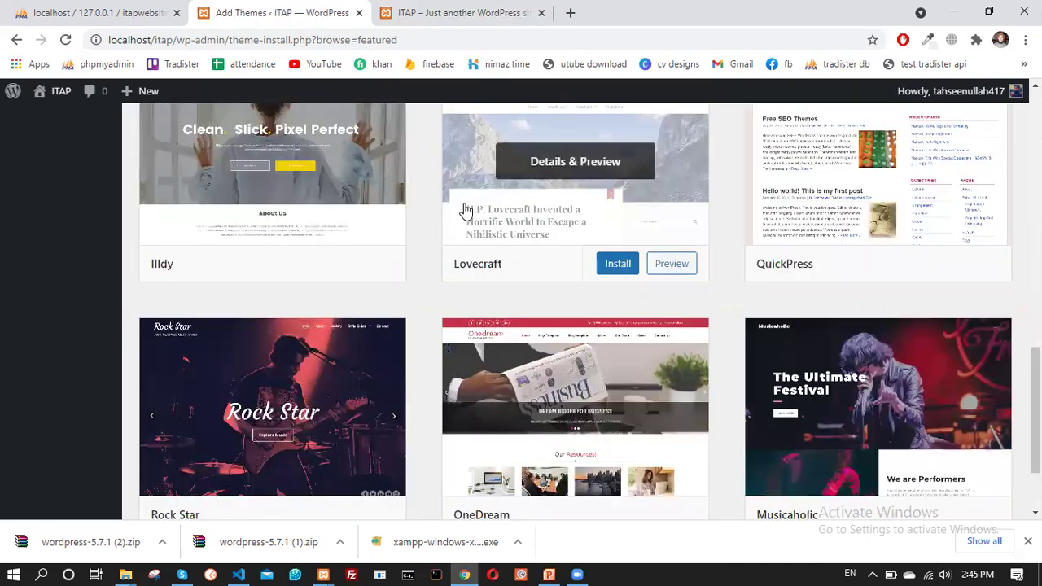
{"action": "scroll", "coordinate": [525, 300], "scroll_direction": "down", "scroll_amount": 2}
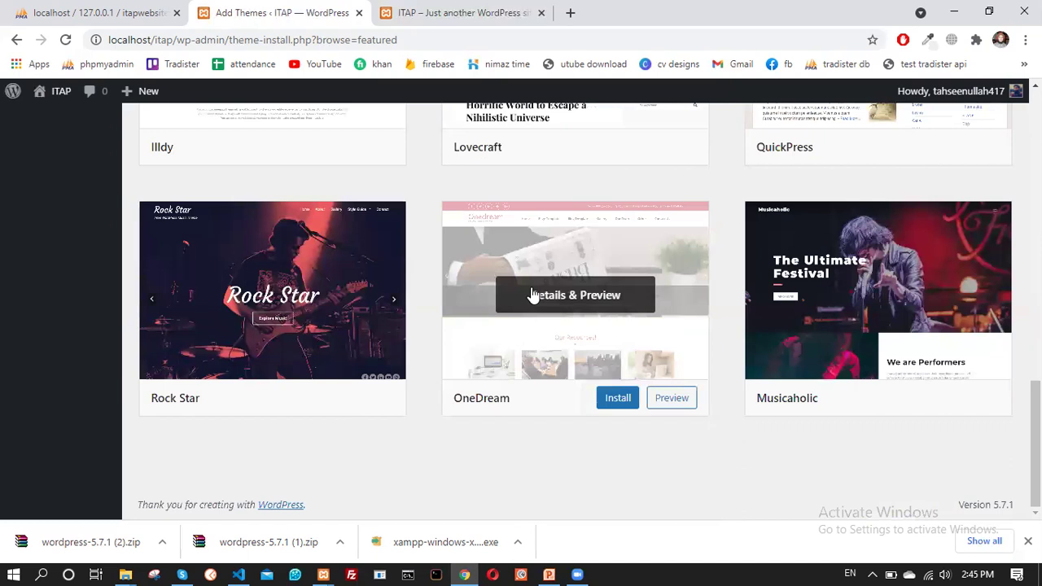
{"action": "scroll", "coordinate": [533, 295], "scroll_direction": "up", "scroll_amount": 2}
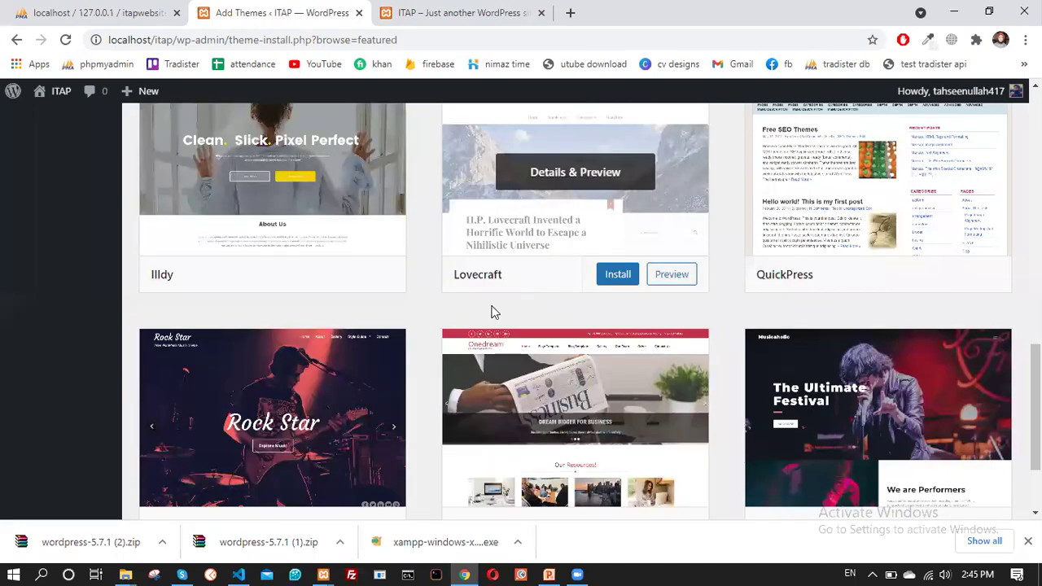
{"action": "scroll", "coordinate": [507, 271], "scroll_direction": "up", "scroll_amount": 5}
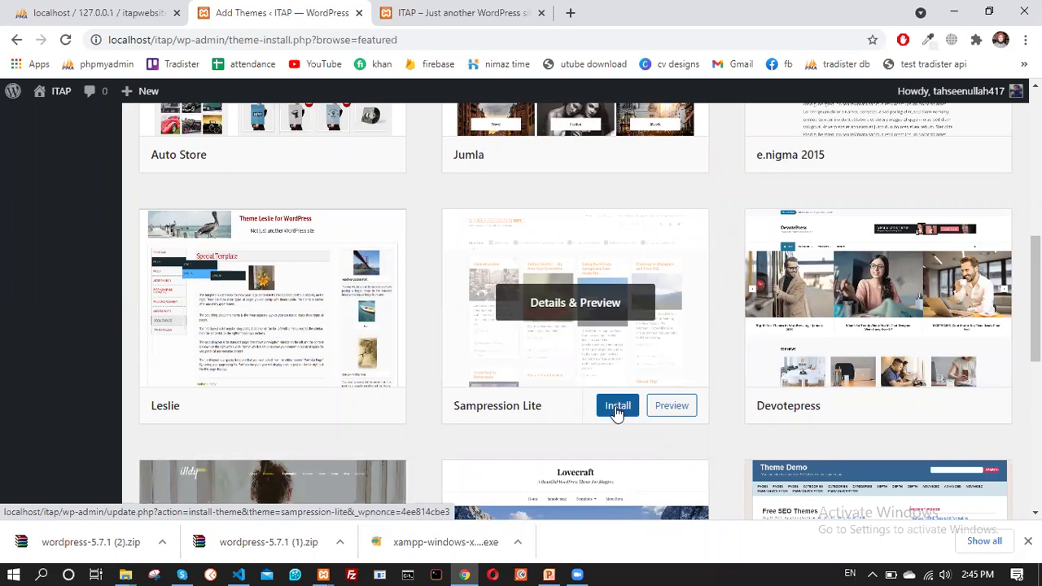
{"action": "left_click", "coordinate": [673, 413]}
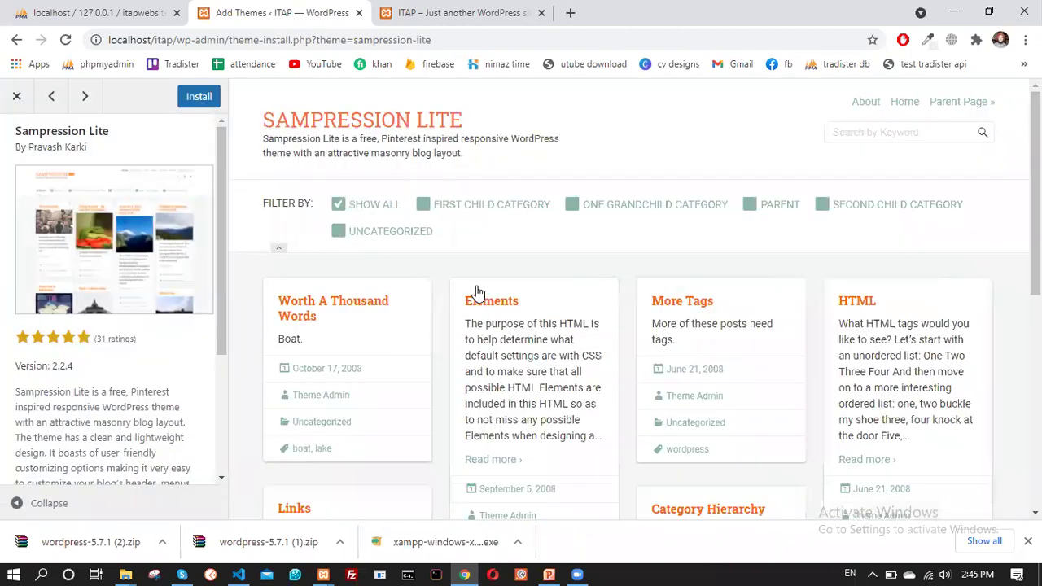
Scroll the Sampression Lite preview, glance at Leslie, then install Sampression Lite
{"action": "scroll", "coordinate": [574, 314], "scroll_direction": "down", "scroll_amount": 3}
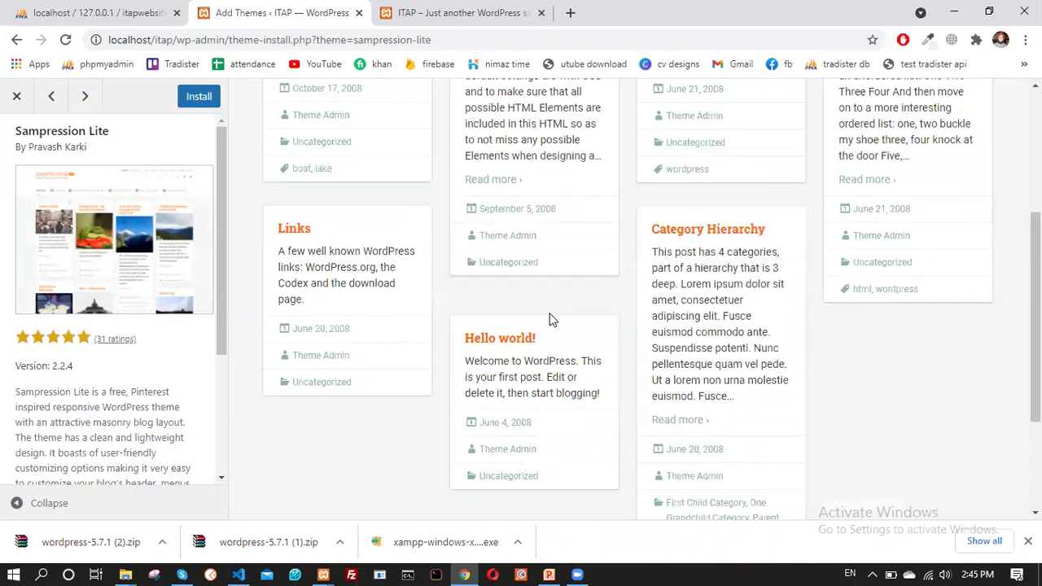
{"action": "scroll", "coordinate": [550, 319], "scroll_direction": "up", "scroll_amount": 3}
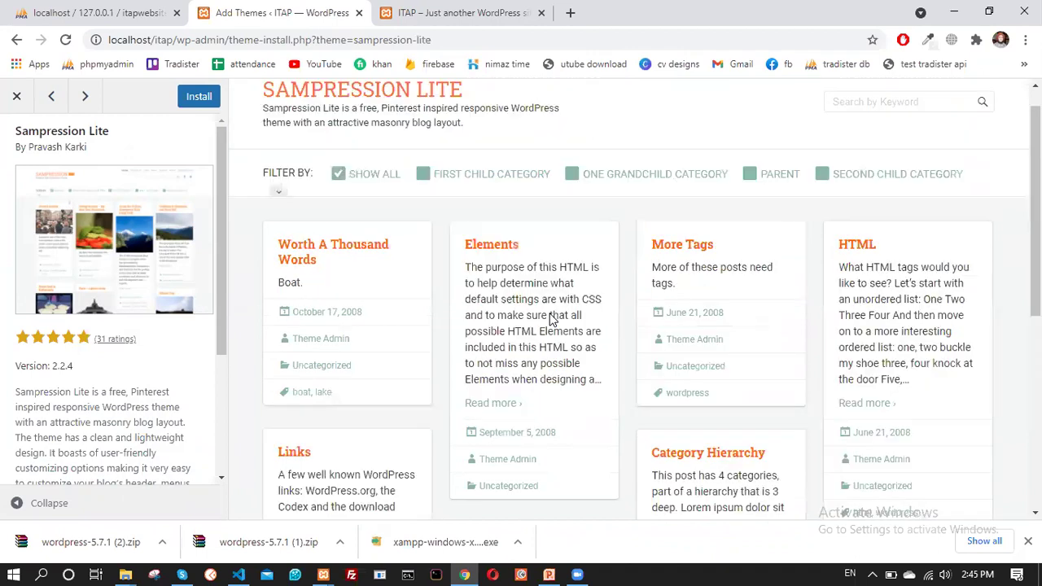
{"action": "scroll", "coordinate": [530, 324], "scroll_direction": "up", "scroll_amount": 1}
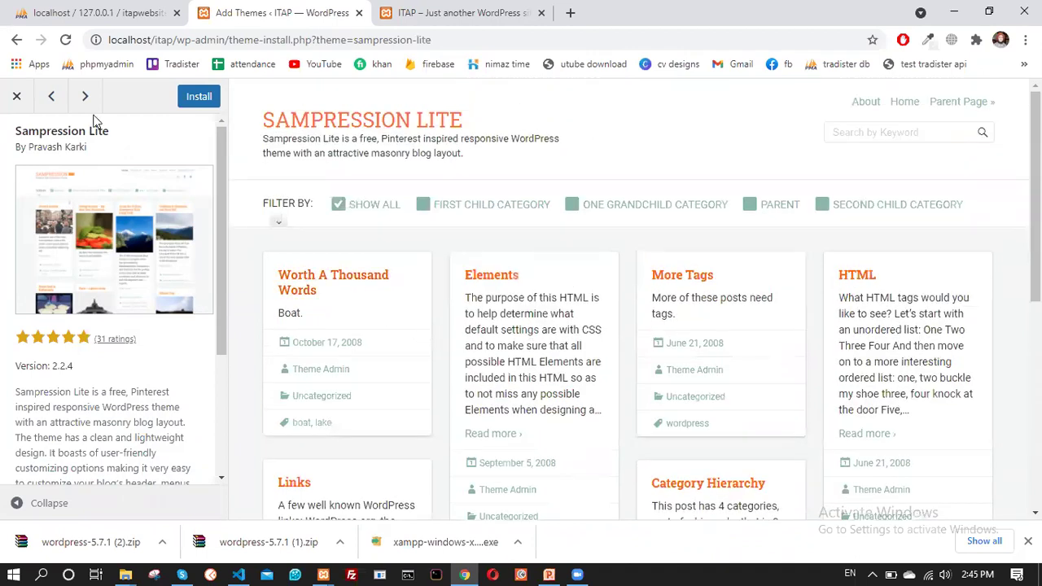
{"action": "left_click", "coordinate": [52, 97]}
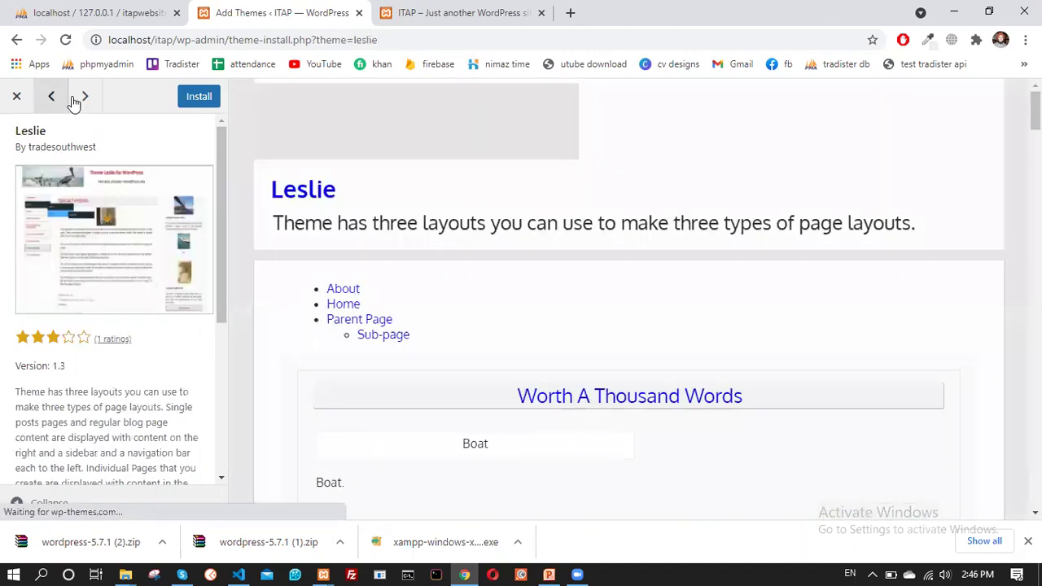
{"action": "left_click", "coordinate": [74, 98]}
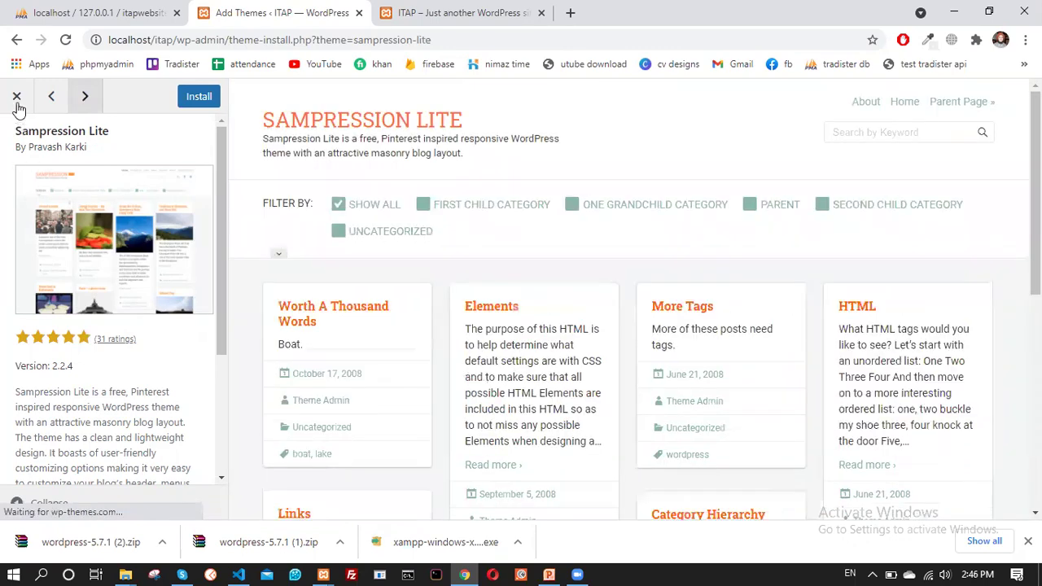
{"action": "scroll", "coordinate": [433, 328], "scroll_direction": "down", "scroll_amount": 5}
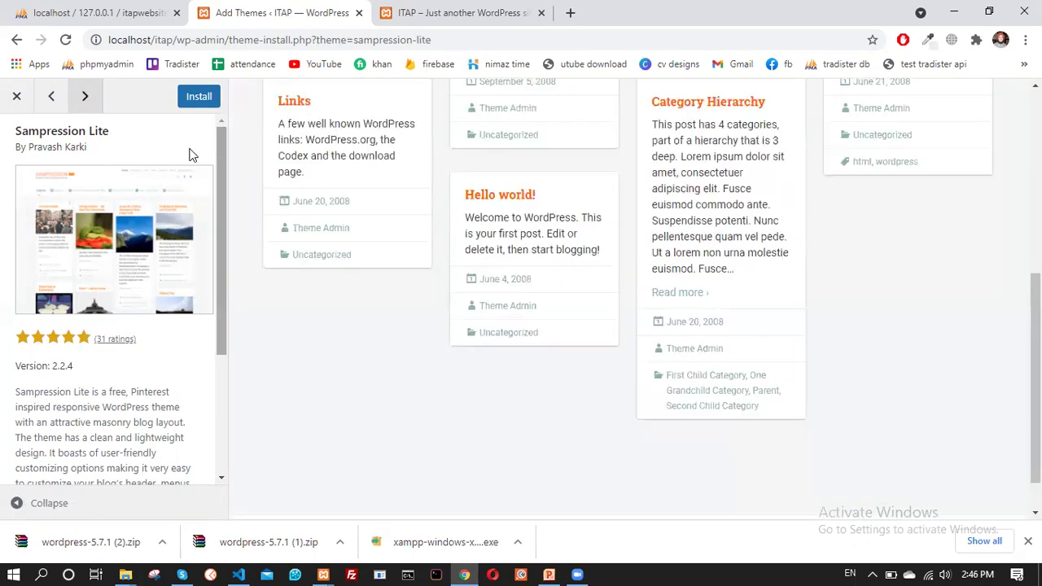
{"action": "left_click", "coordinate": [200, 99]}
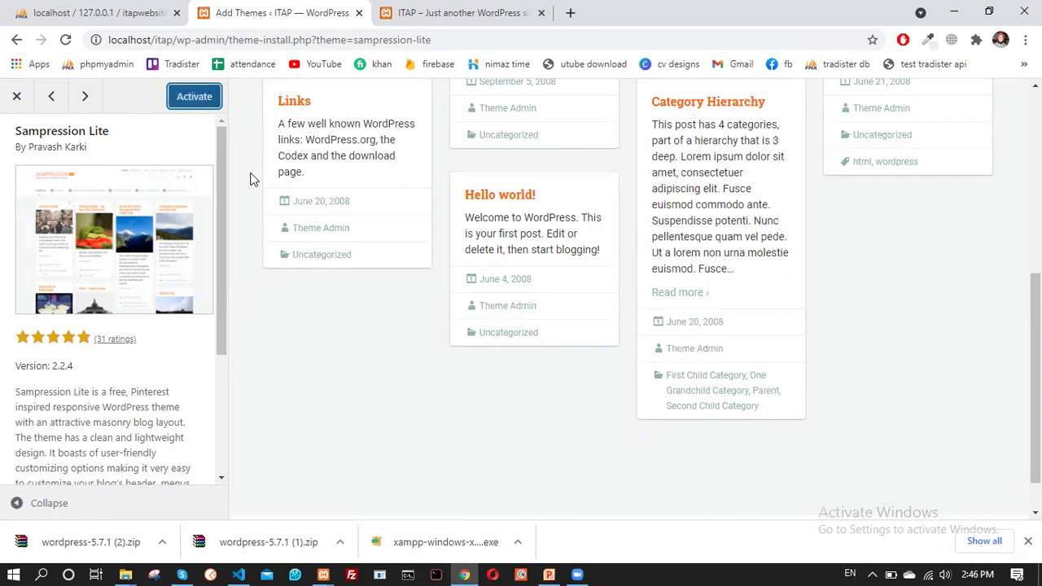
Activate the newly installed Sampression Lite theme and switch to the site's front-page tab
{"action": "scroll", "coordinate": [236, 227], "scroll_direction": "up", "scroll_amount": 5}
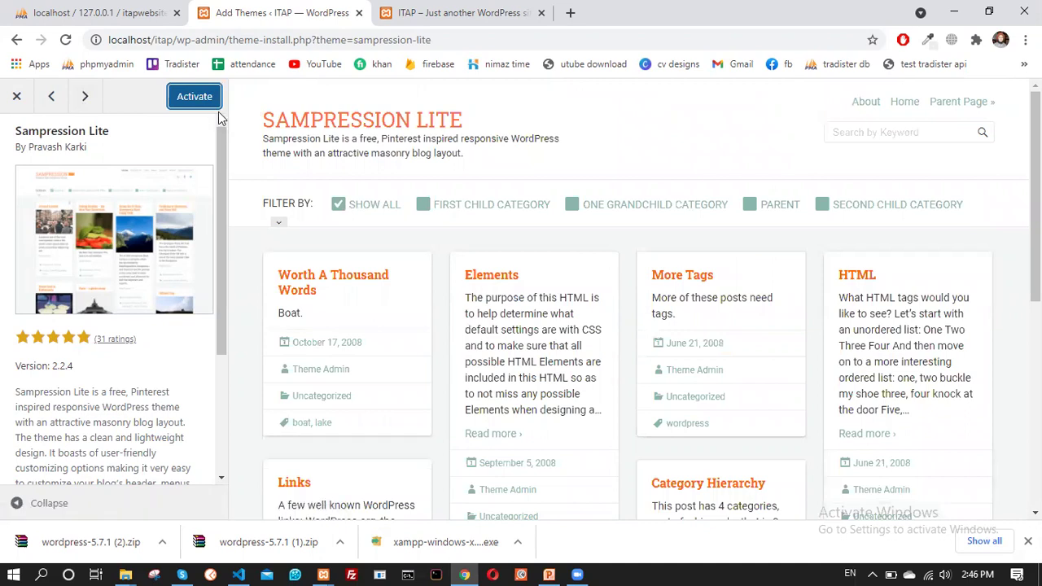
{"action": "left_click", "coordinate": [194, 106]}
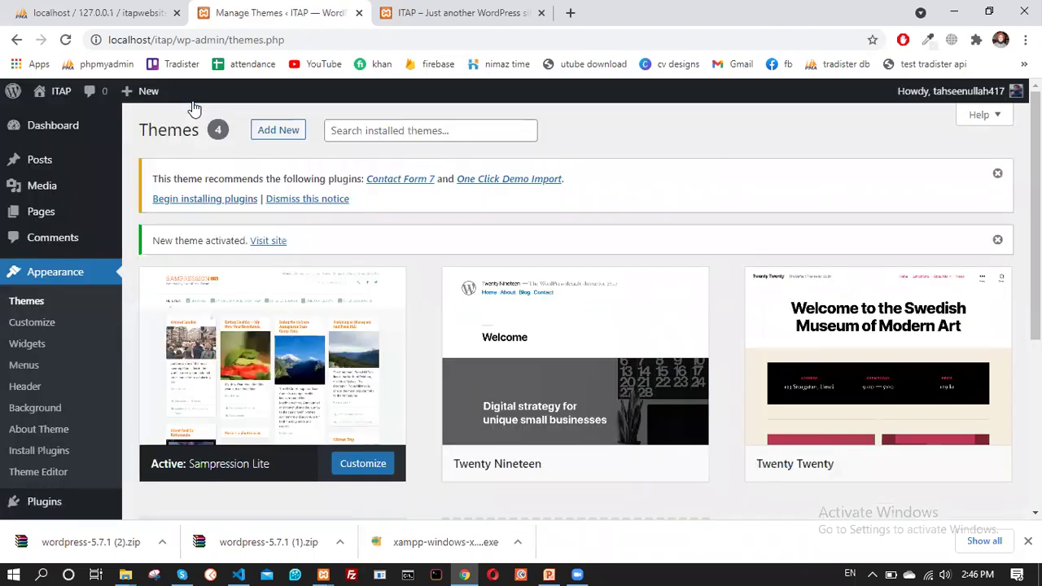
{"action": "left_click", "coordinate": [409, 12]}
{"action": "left_click", "coordinate": [65, 39]}
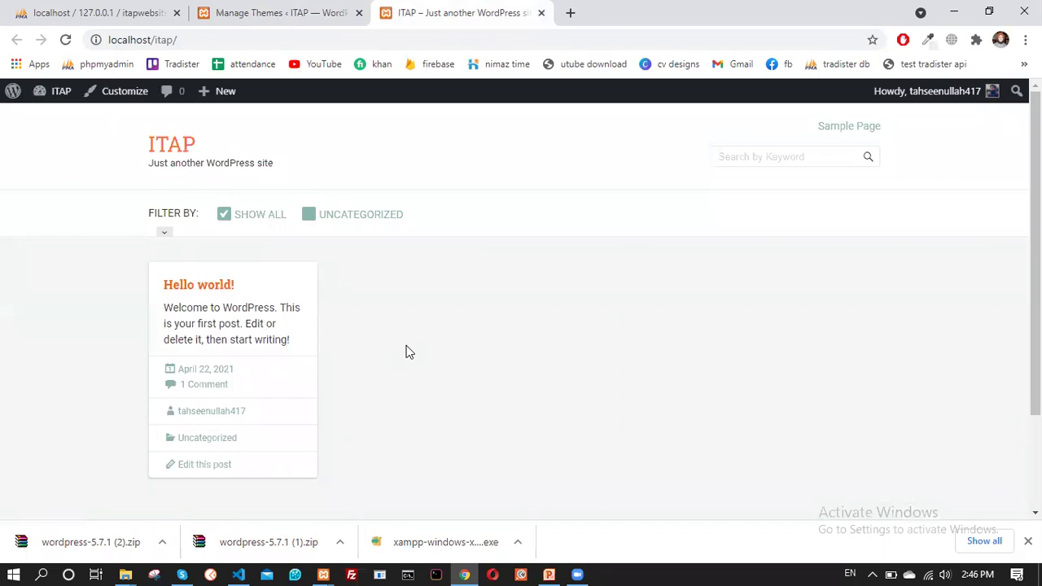
{"action": "scroll", "coordinate": [314, 400], "scroll_direction": "down", "scroll_amount": 3}
{"action": "scroll", "coordinate": [321, 398], "scroll_direction": "up", "scroll_amount": 3}
{"action": "scroll", "coordinate": [558, 337], "scroll_direction": "down", "scroll_amount": 3}
{"action": "scroll", "coordinate": [446, 322], "scroll_direction": "up", "scroll_amount": 3}
{"action": "left_click", "coordinate": [299, 6]}
{"action": "mouse_move", "coordinate": [509, 291]}
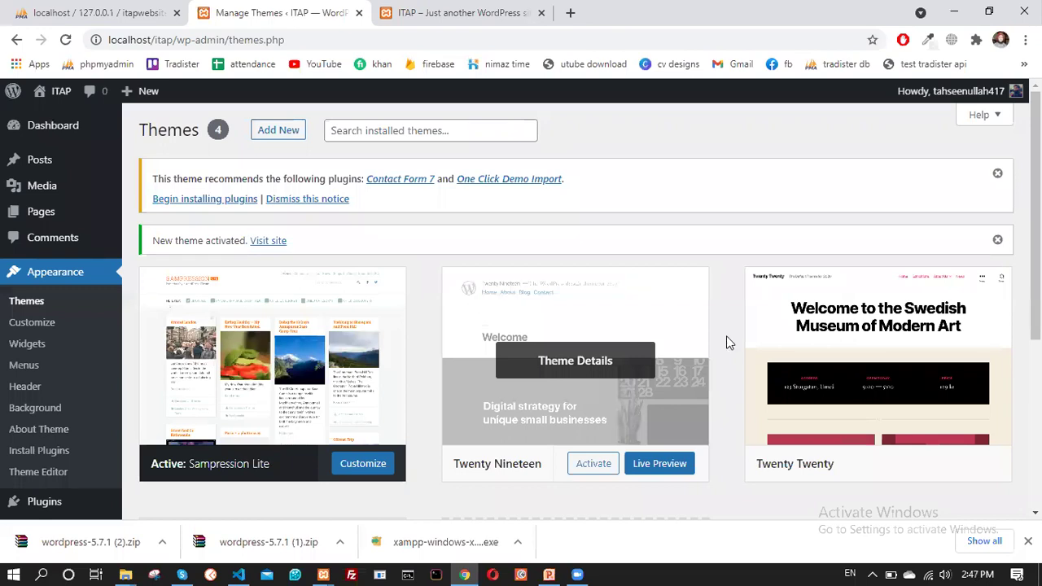
From the Themes list, go to Add New and scan the featured themes catalogue
{"action": "scroll", "coordinate": [163, 275], "scroll_direction": "down", "scroll_amount": 3}
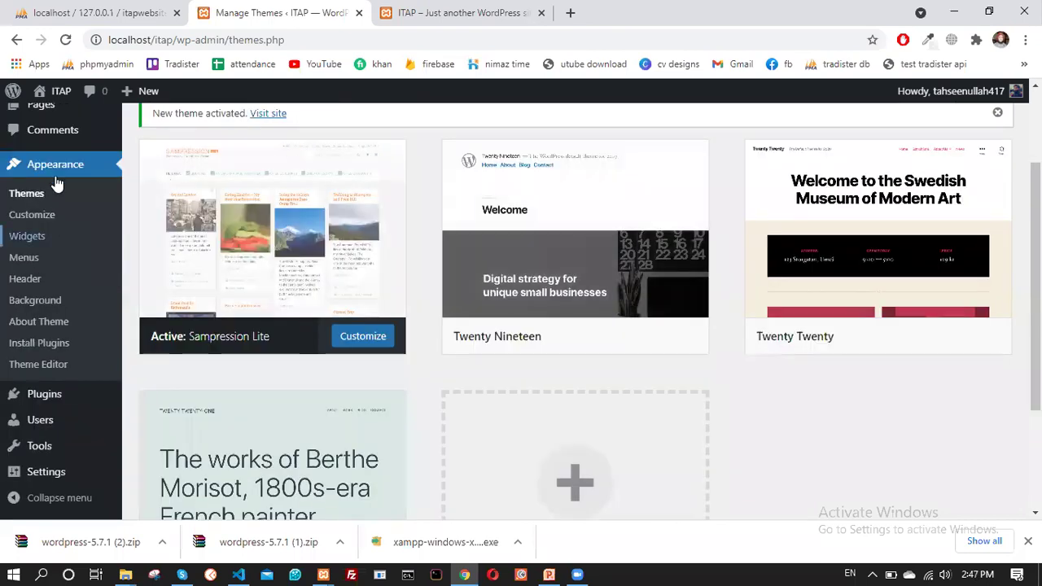
{"action": "scroll", "coordinate": [273, 279], "scroll_direction": "up", "scroll_amount": 3}
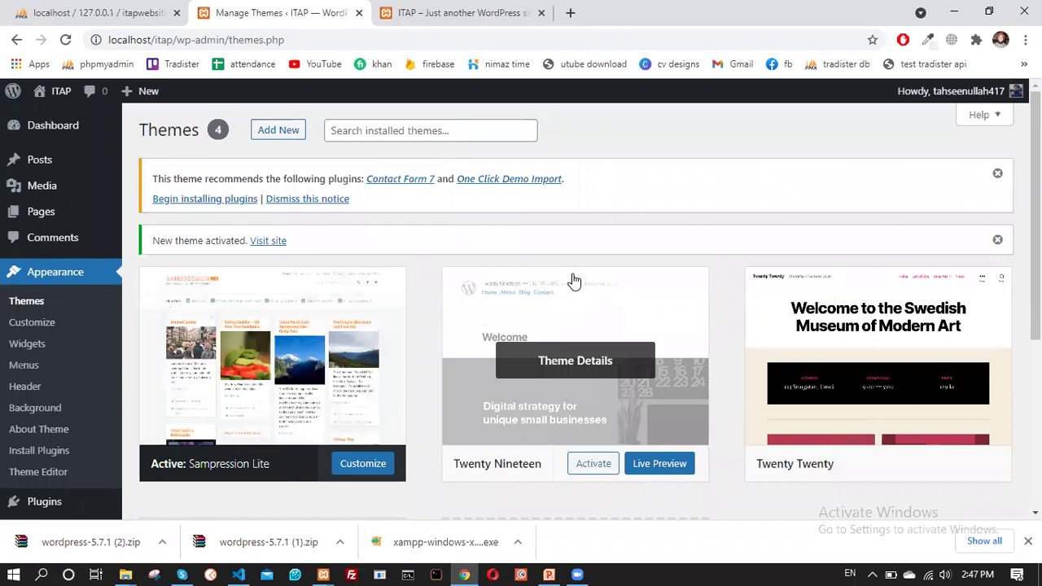
{"action": "scroll", "coordinate": [580, 326], "scroll_direction": "down", "scroll_amount": 2}
{"action": "scroll", "coordinate": [575, 339], "scroll_direction": "down", "scroll_amount": 3}
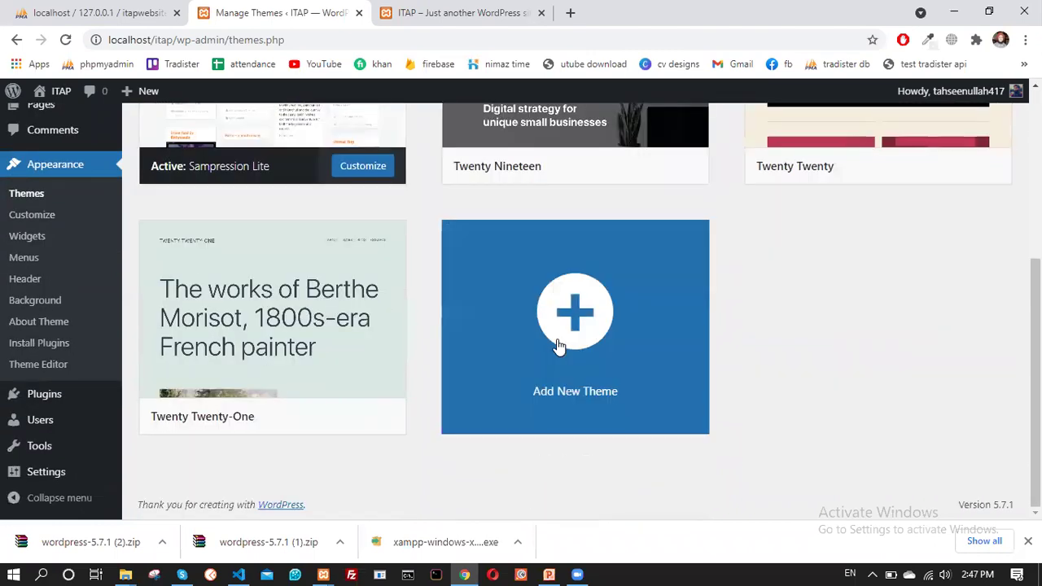
{"action": "scroll", "coordinate": [559, 344], "scroll_direction": "up", "scroll_amount": 5}
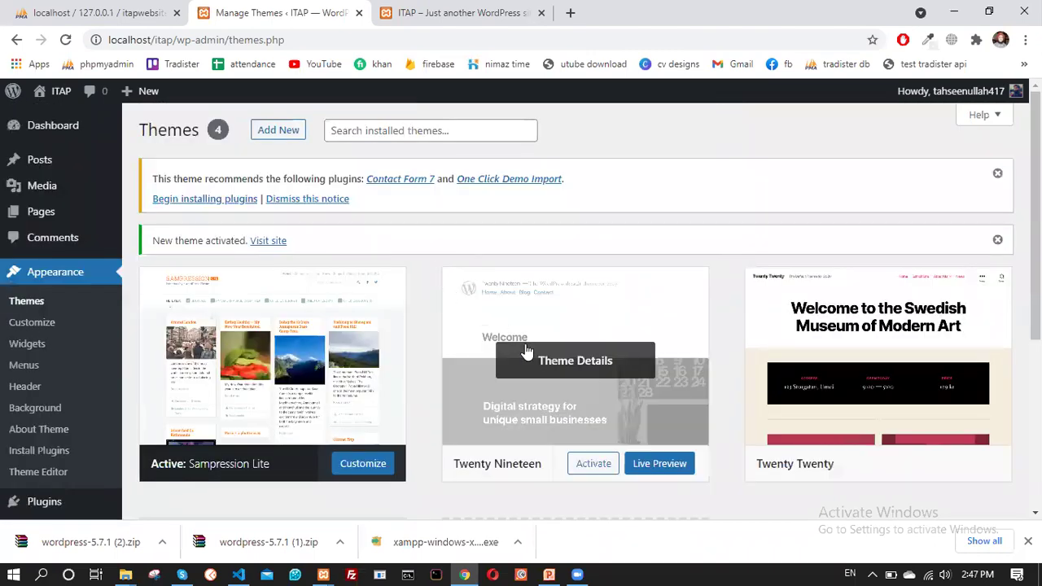
{"action": "left_click", "coordinate": [287, 134]}
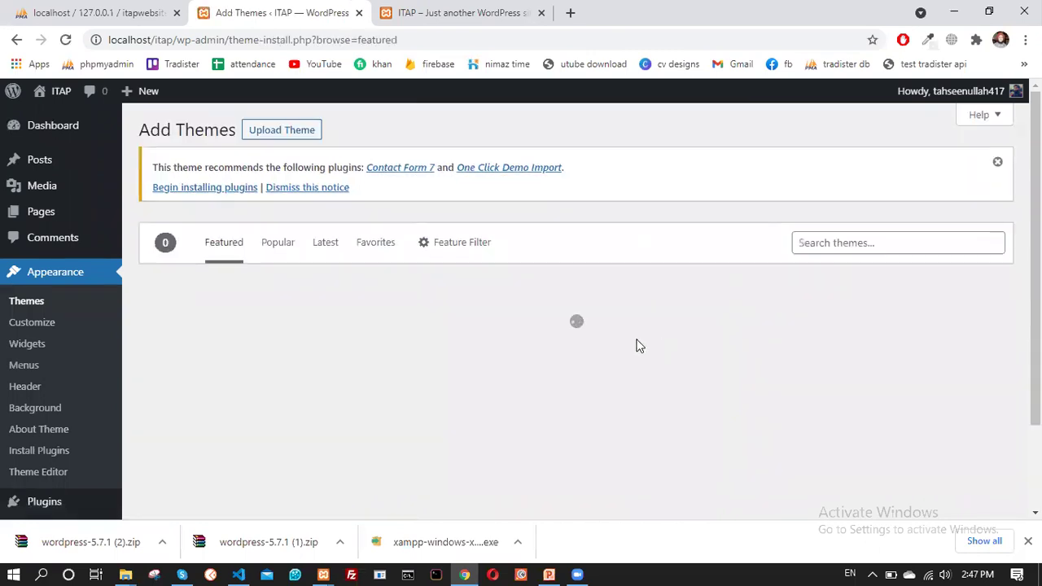
{"action": "scroll", "coordinate": [679, 380], "scroll_direction": "down", "scroll_amount": 5}
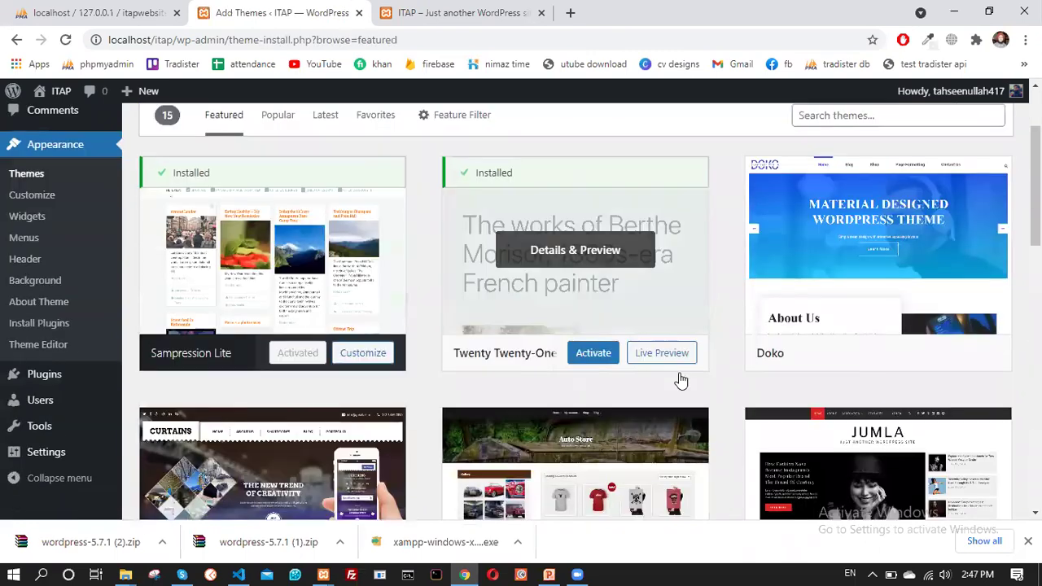
{"action": "scroll", "coordinate": [681, 380], "scroll_direction": "up", "scroll_amount": 5}
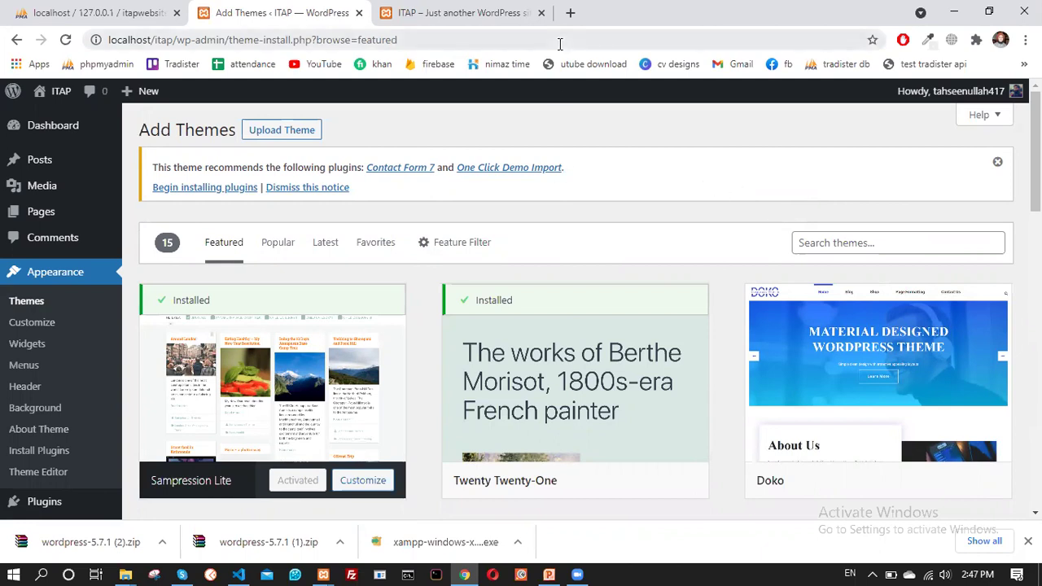
Open Google in a new tab and search for 'blog theme free download'
{"action": "left_click", "coordinate": [570, 13]}
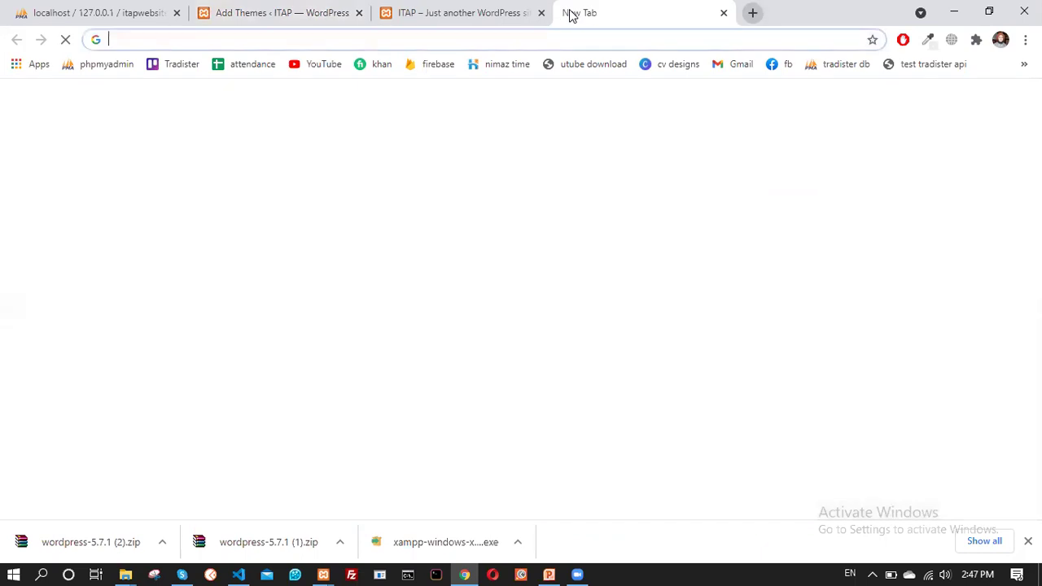
{"action": "type", "text": "g"}
{"action": "key", "text": "Return"}
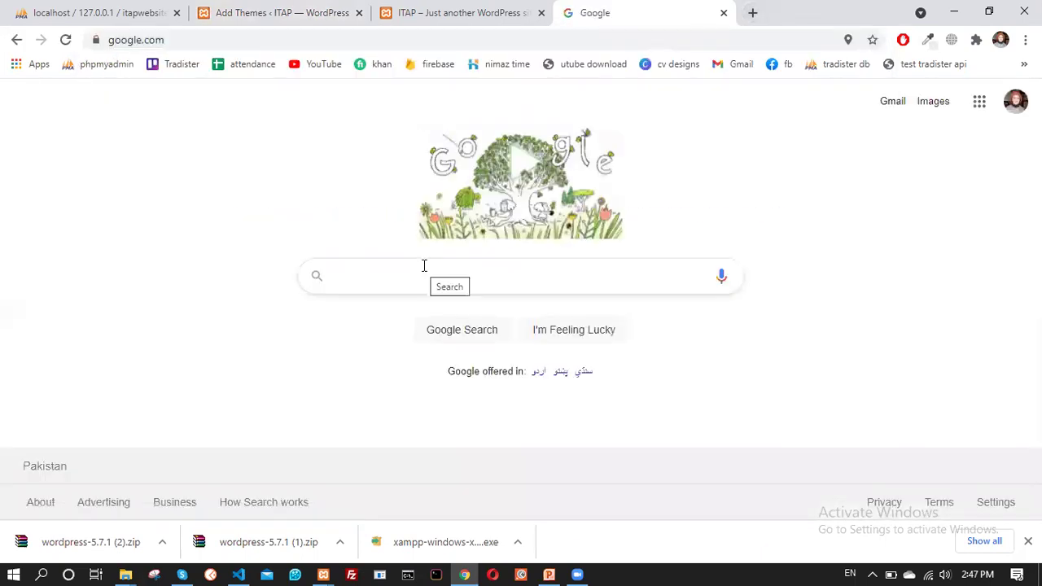
{"action": "type", "text": "blo"}
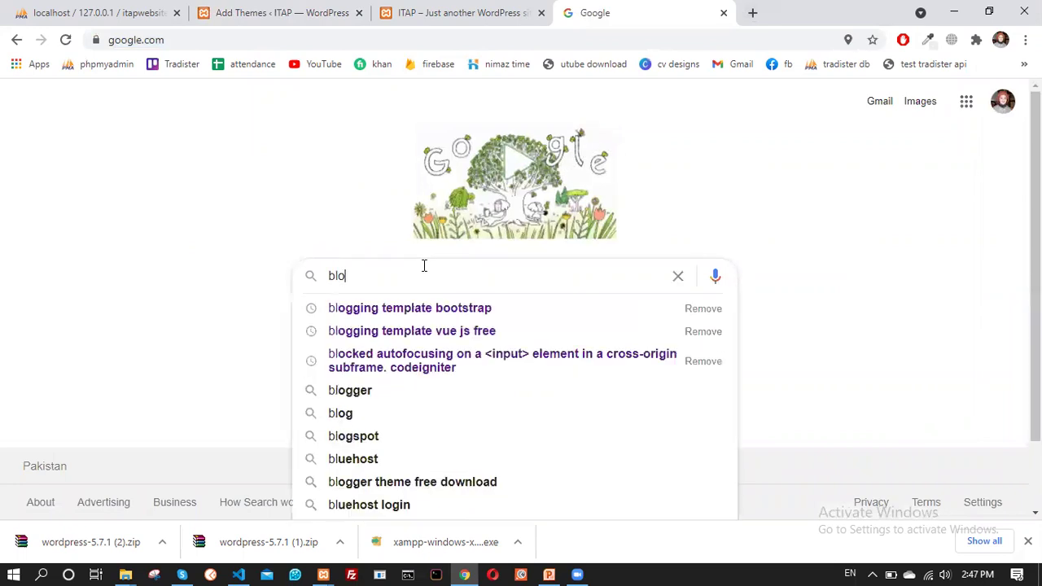
{"action": "type", "text": "g theme"}
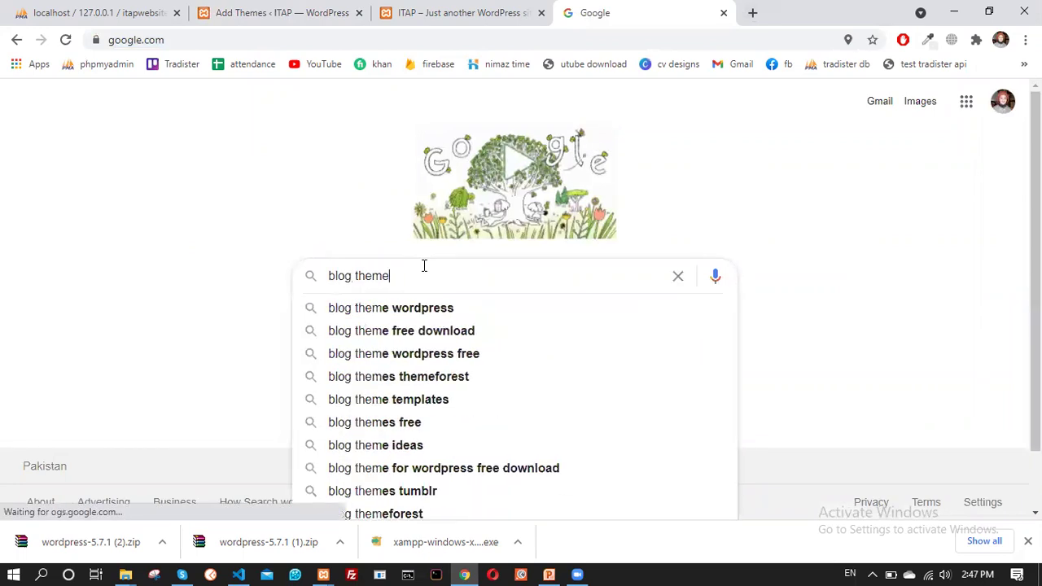
{"action": "key", "text": "Down"}
{"action": "key", "text": "Return"}
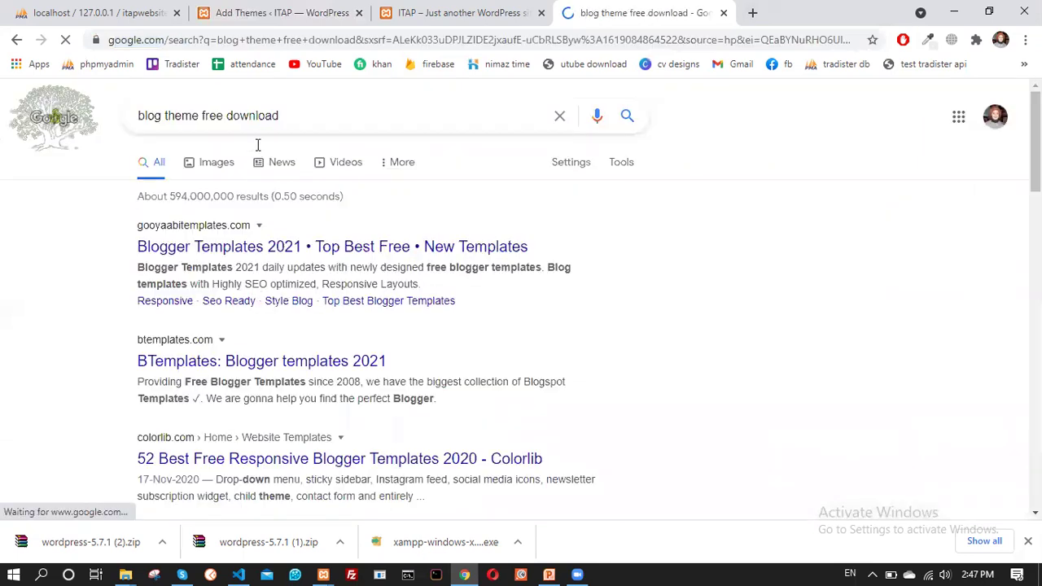
Search Google for 'wordpress.org' and open the official WordPress.org result
{"action": "left_click", "coordinate": [270, 122]}
{"action": "type", "text": "wor"}
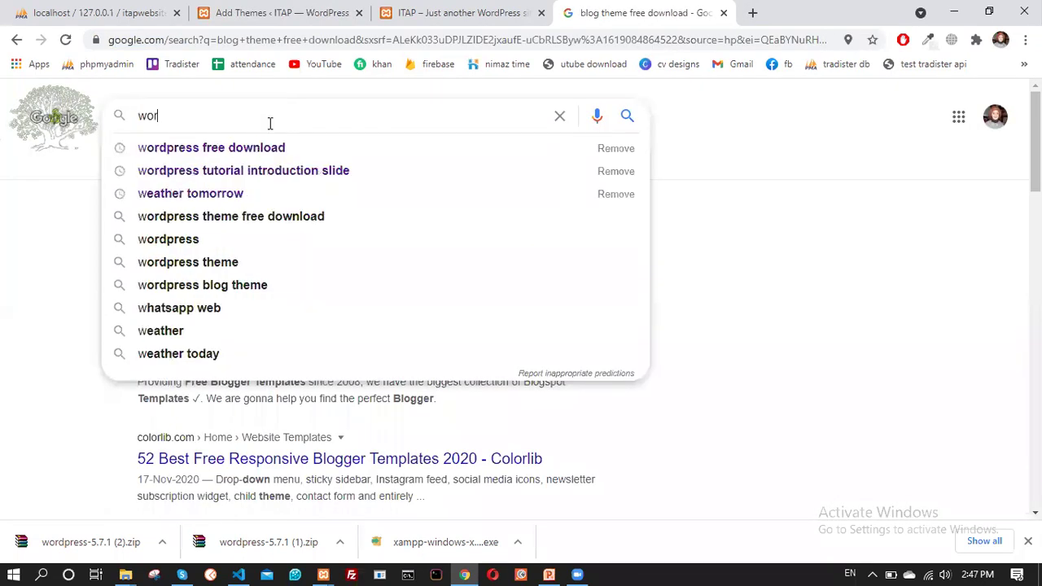
{"action": "type", "text": "dpres"}
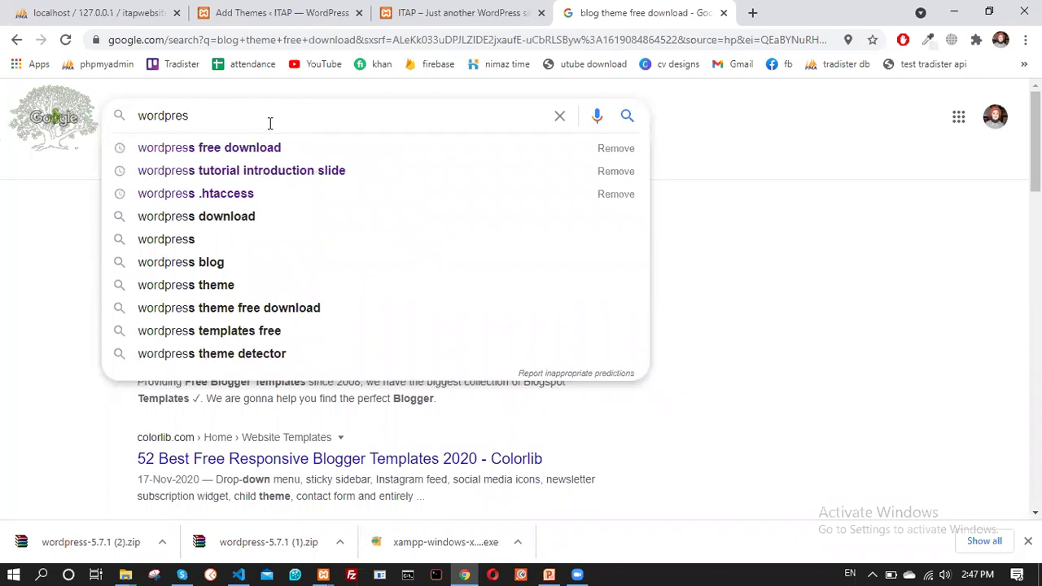
{"action": "type", "text": "s.org"}
{"action": "key", "text": "Return"}
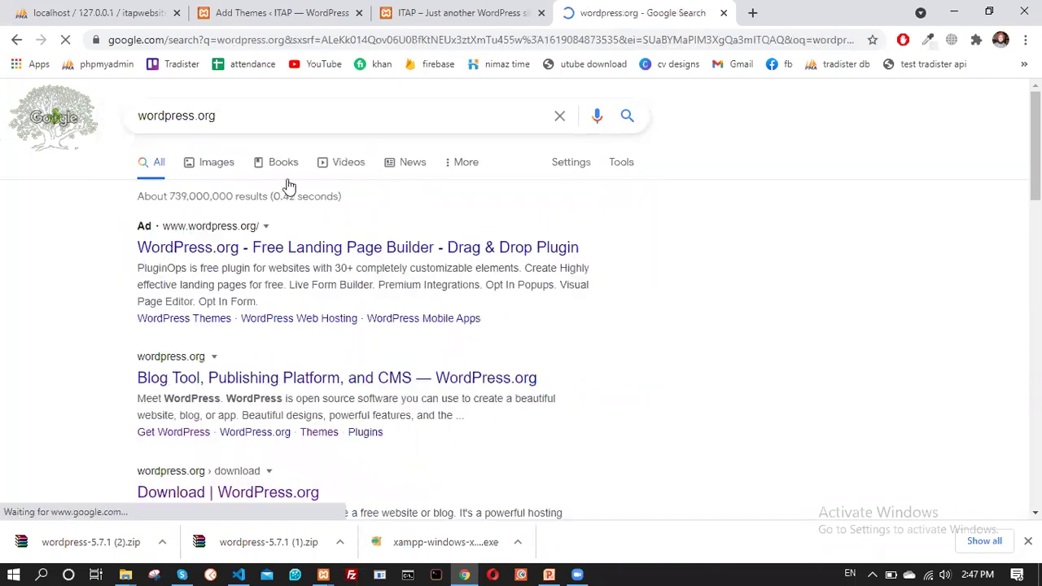
{"action": "scroll", "coordinate": [272, 257], "scroll_direction": "down", "scroll_amount": 2}
{"action": "left_click", "coordinate": [269, 252]}
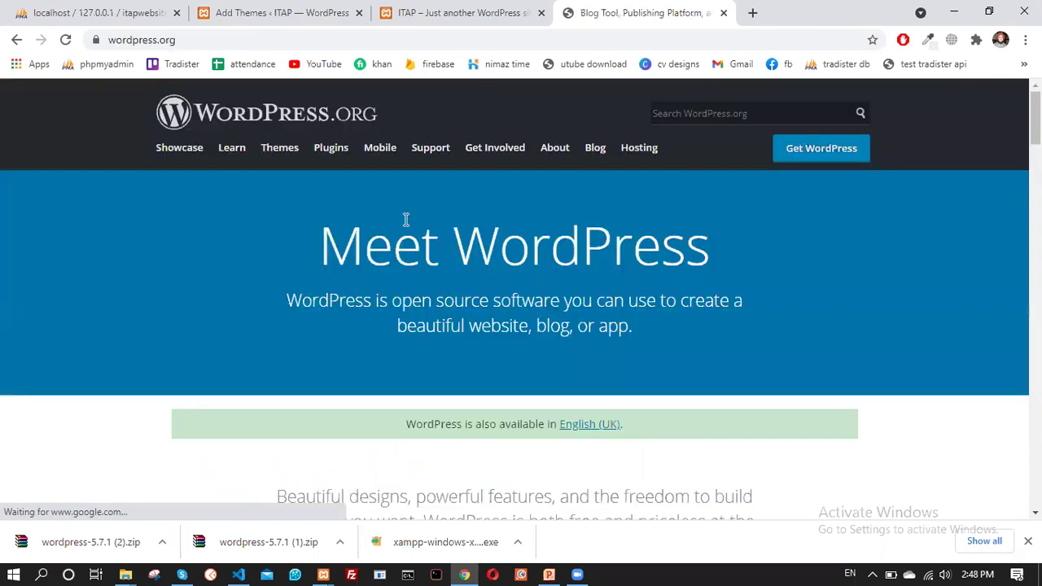
Download the Astra theme from the WordPress.org theme directory
{"action": "left_click", "coordinate": [275, 159]}
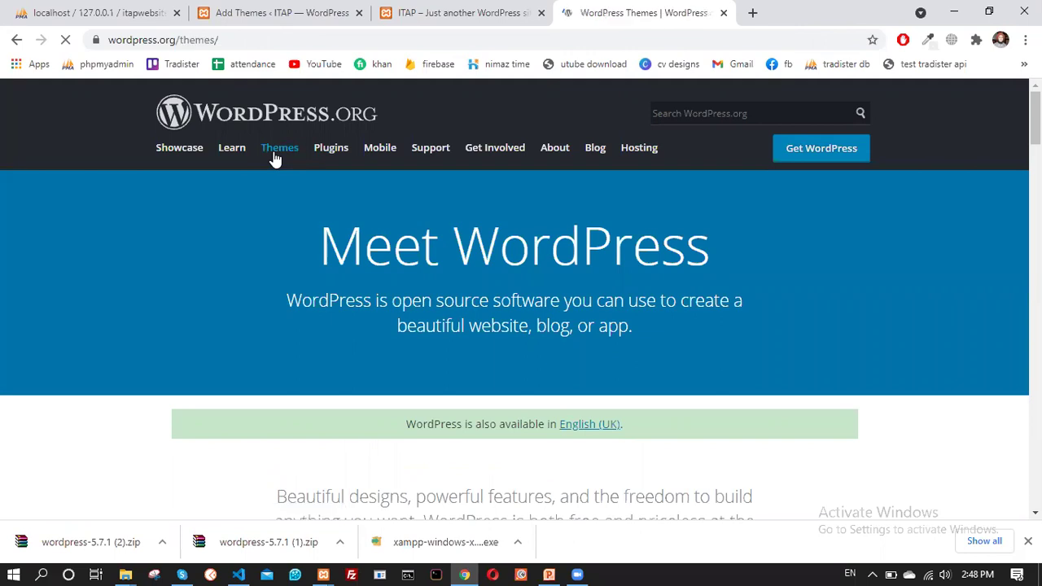
{"action": "scroll", "coordinate": [391, 269], "scroll_direction": "down", "scroll_amount": 3}
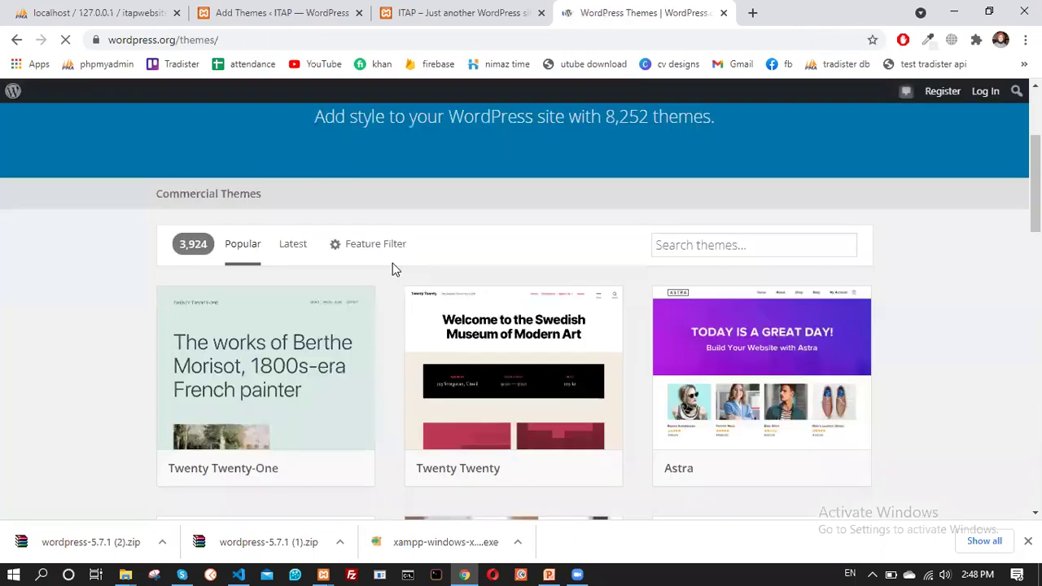
{"action": "scroll", "coordinate": [488, 277], "scroll_direction": "down", "scroll_amount": 3}
{"action": "scroll", "coordinate": [488, 277], "scroll_direction": "up", "scroll_amount": 2}
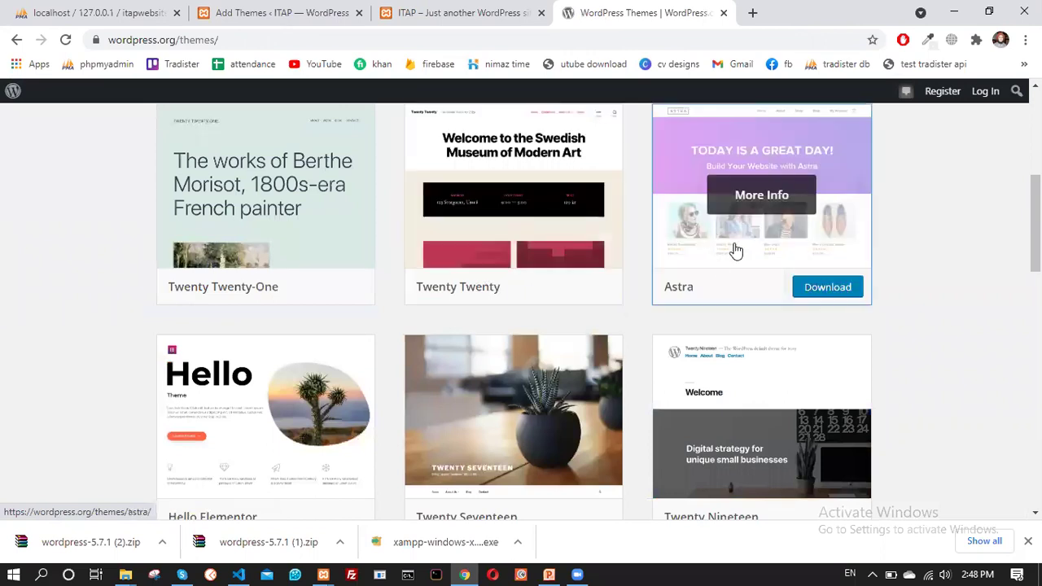
{"action": "left_click", "coordinate": [818, 299]}
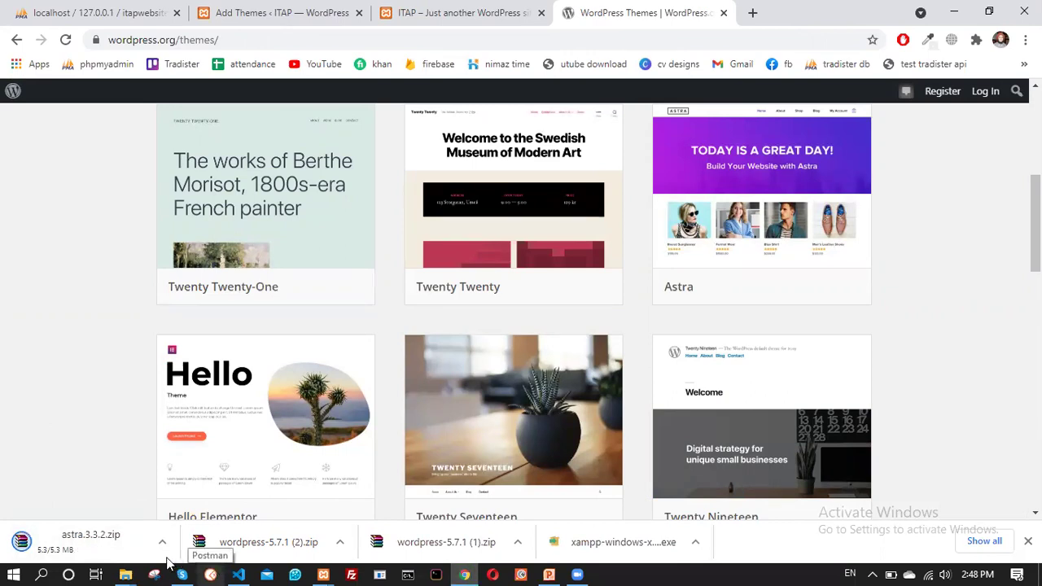
Confirm astra.3.3.2.zip is in the Downloads folder, then return to the Add Themes page
{"action": "left_click", "coordinate": [126, 574]}
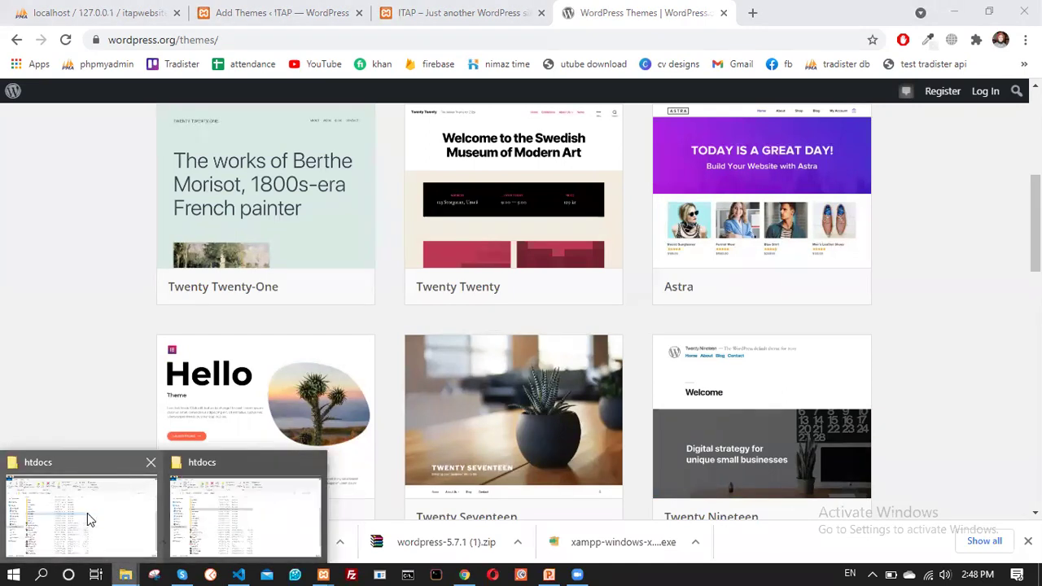
{"action": "left_click", "coordinate": [150, 463]}
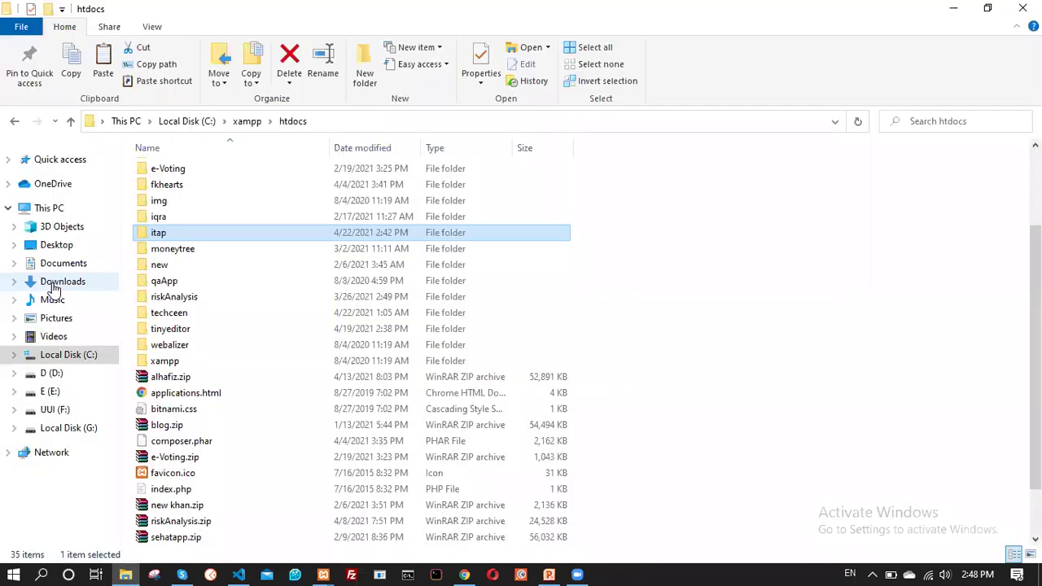
{"action": "left_click", "coordinate": [54, 284]}
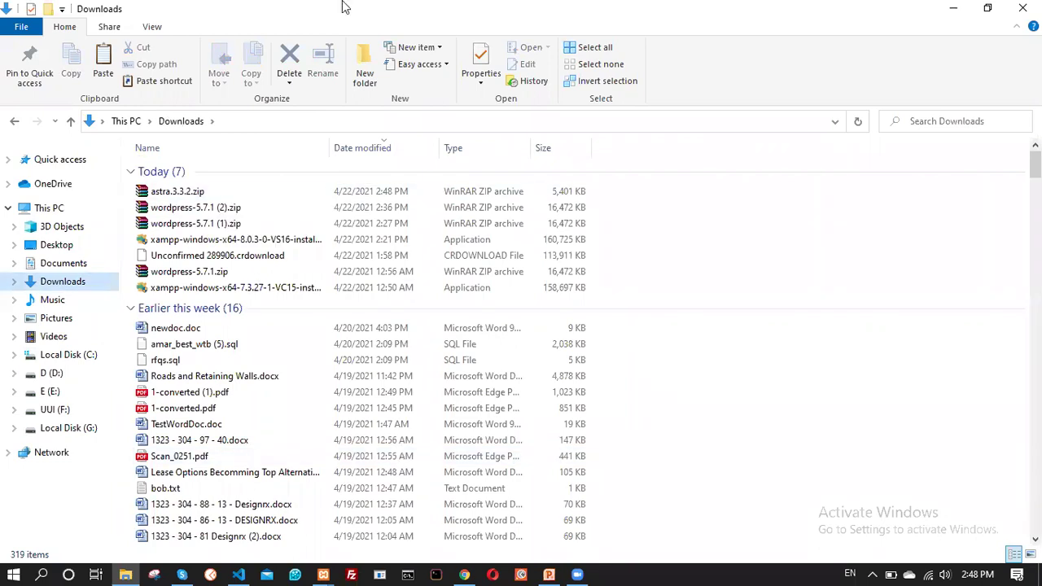
{"action": "key", "text": "alt+Tab"}
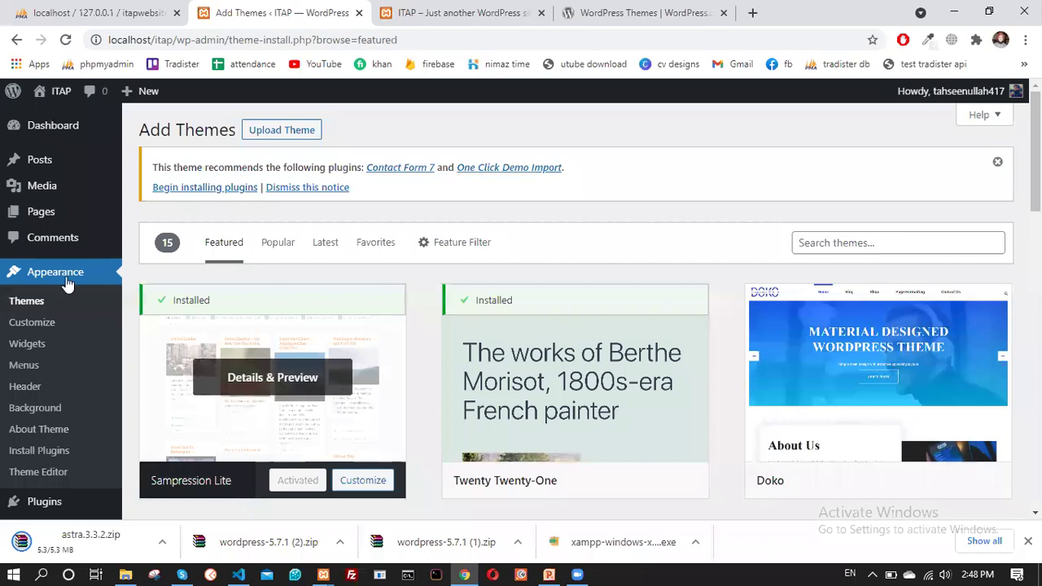
Upload and install the Astra theme from astra.3.3.2.zip
{"action": "scroll", "coordinate": [65, 187], "scroll_direction": "down", "scroll_amount": 2}
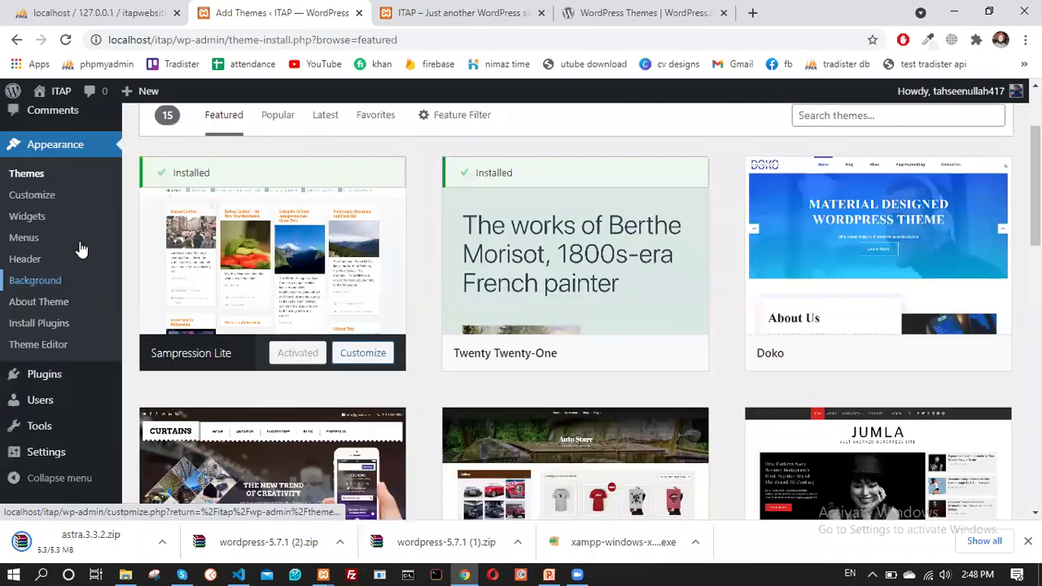
{"action": "scroll", "coordinate": [291, 165], "scroll_direction": "up", "scroll_amount": 2}
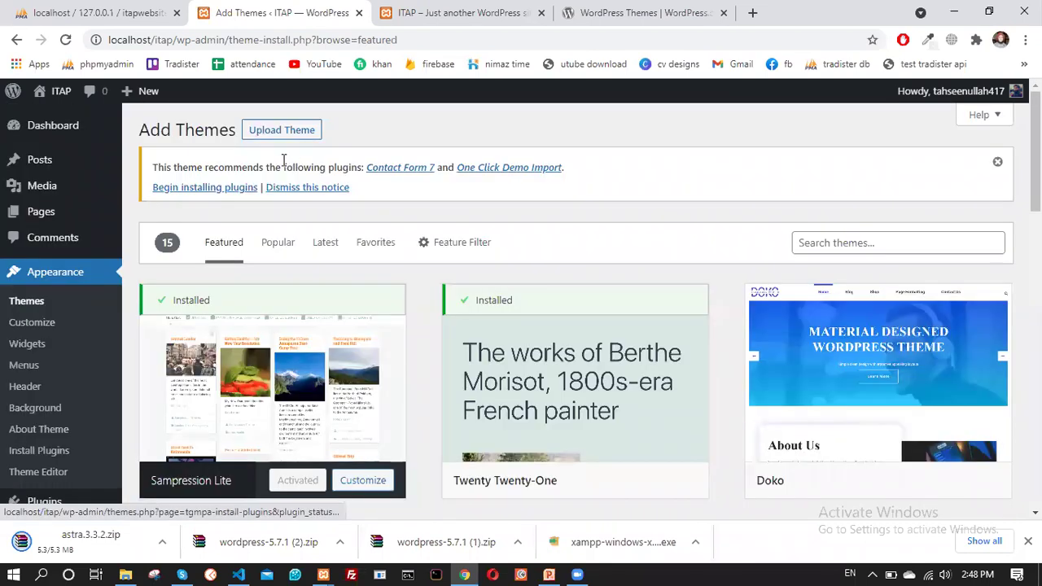
{"action": "left_click", "coordinate": [285, 132]}
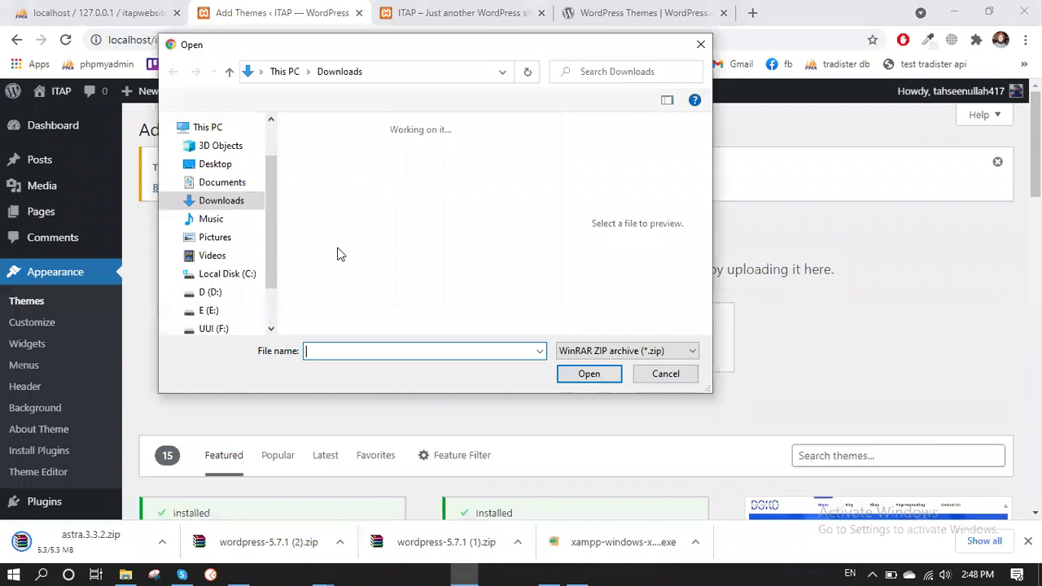
{"action": "left_click", "coordinate": [330, 185]}
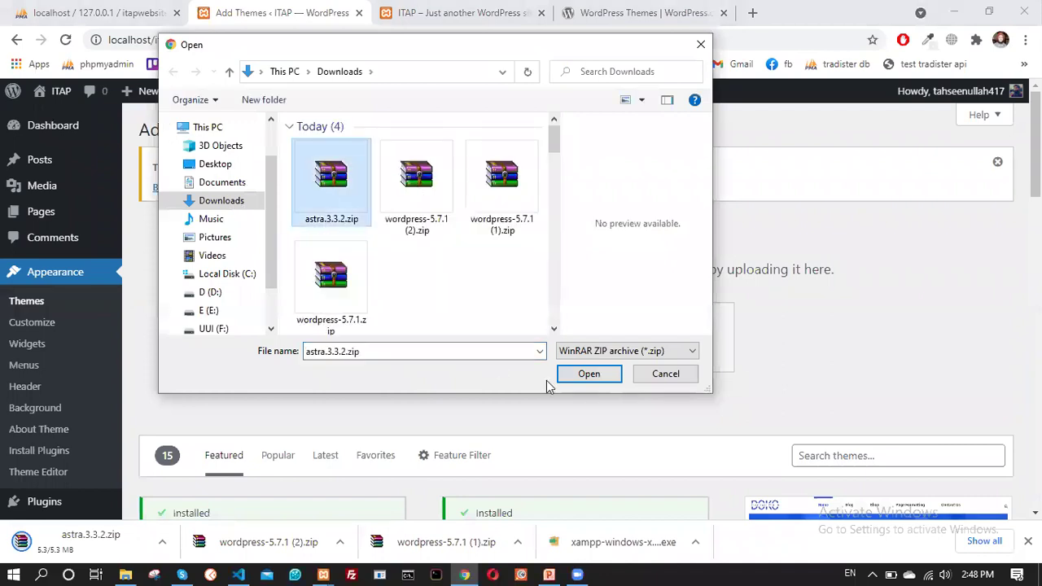
{"action": "key", "text": "Return"}
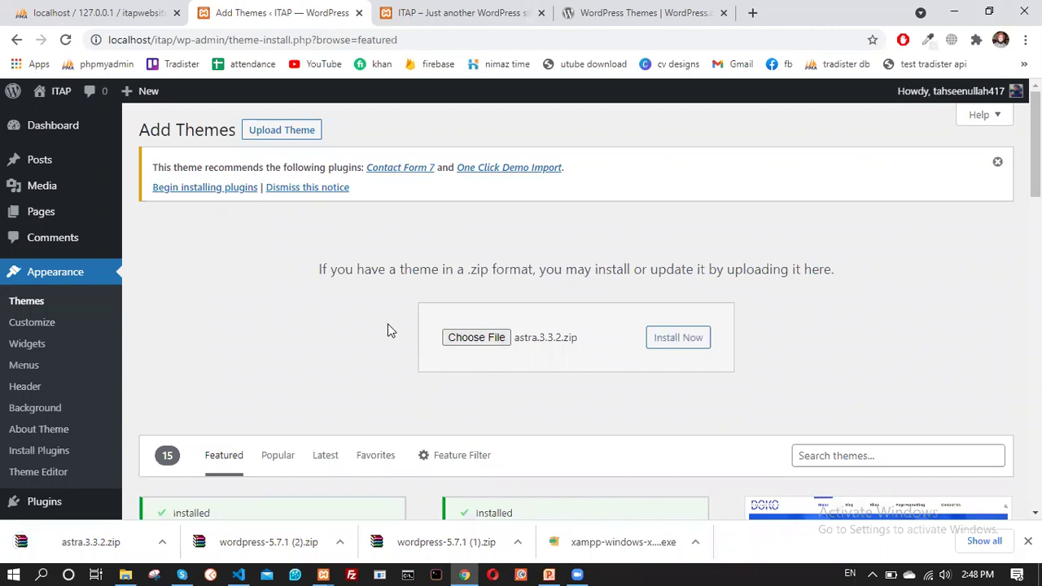
{"action": "left_click", "coordinate": [689, 345]}
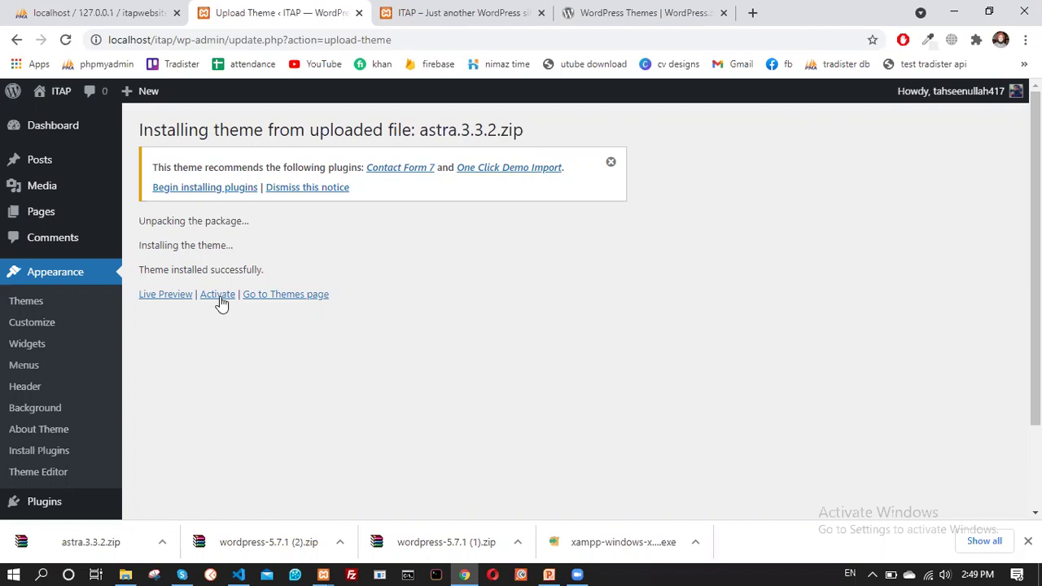
Activate the newly installed Astra theme
{"action": "scroll", "coordinate": [214, 297], "scroll_direction": "down", "scroll_amount": 1}
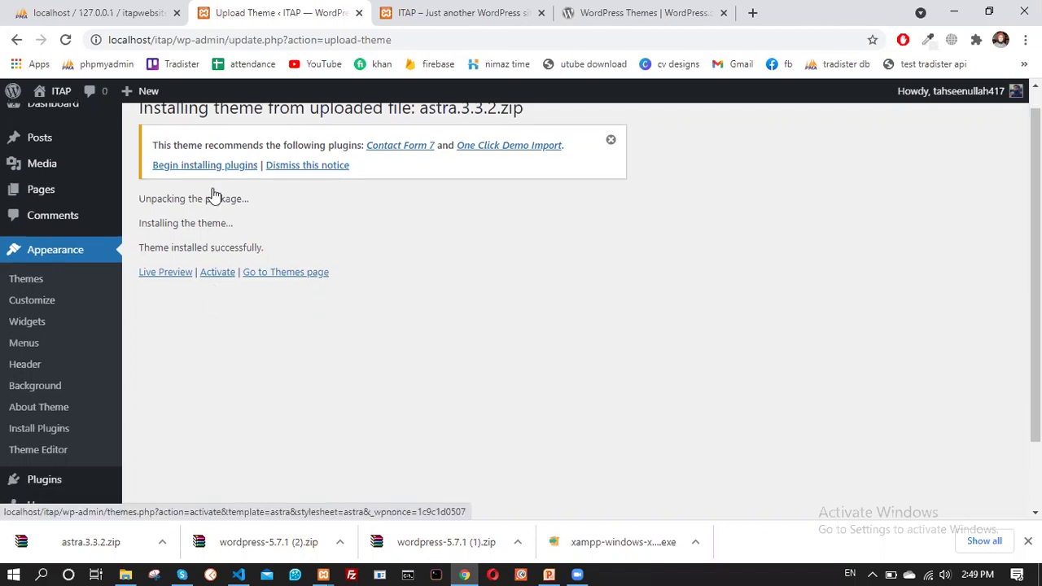
{"action": "scroll", "coordinate": [213, 194], "scroll_direction": "down", "scroll_amount": 1}
{"action": "left_click", "coordinate": [216, 189]}
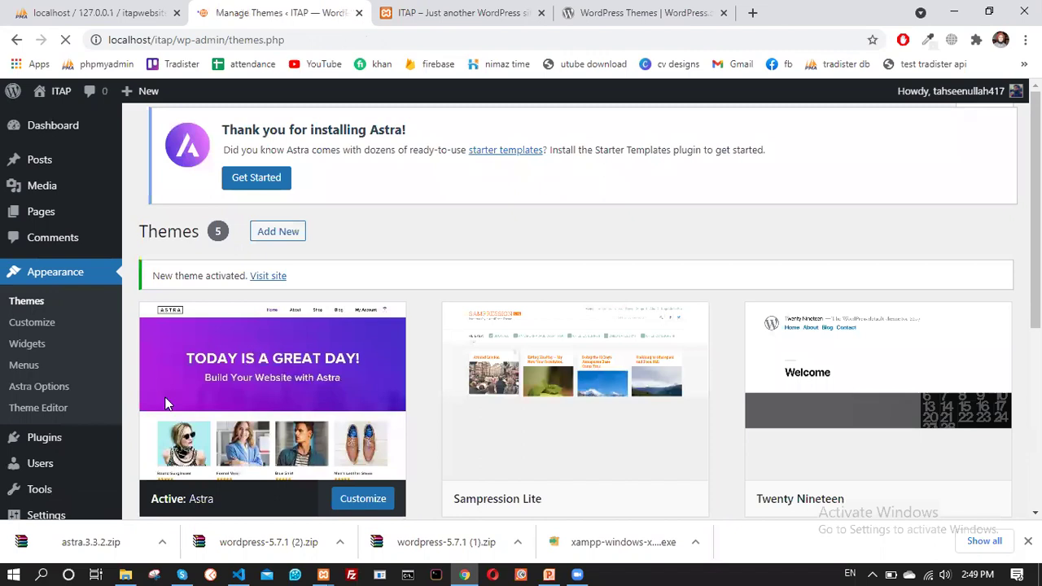
Review the Themes page showing Astra active and its installation notice
{"action": "scroll", "coordinate": [165, 403], "scroll_direction": "down", "scroll_amount": 2}
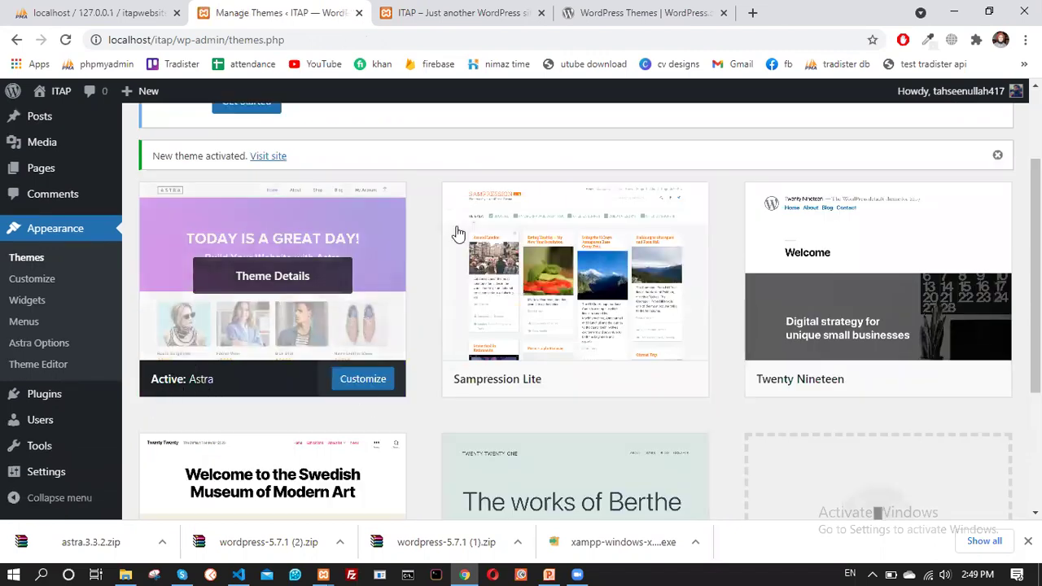
{"action": "mouse_move", "coordinate": [496, 383]}
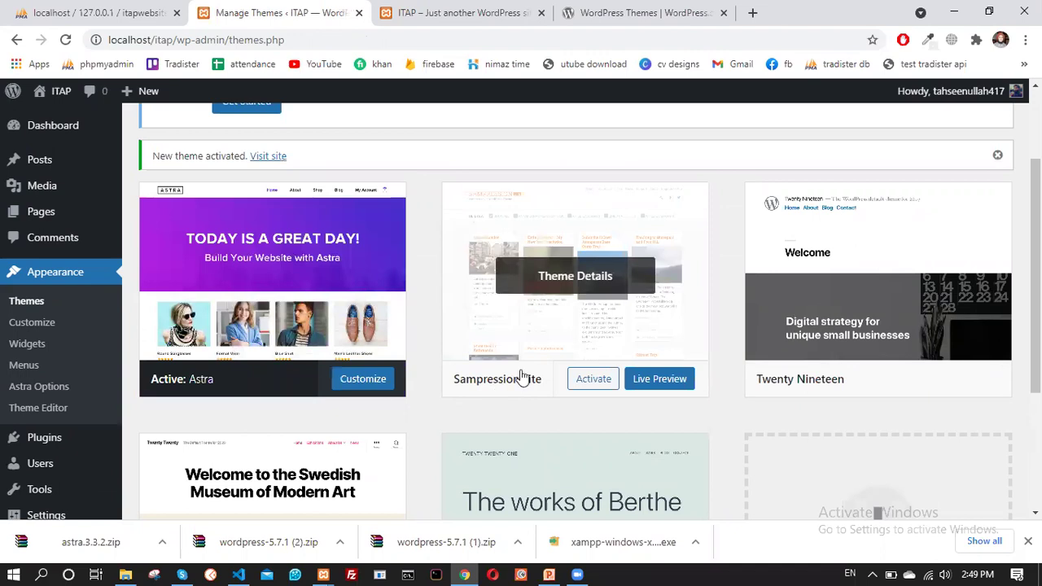
{"action": "scroll", "coordinate": [500, 348], "scroll_direction": "down", "scroll_amount": 3}
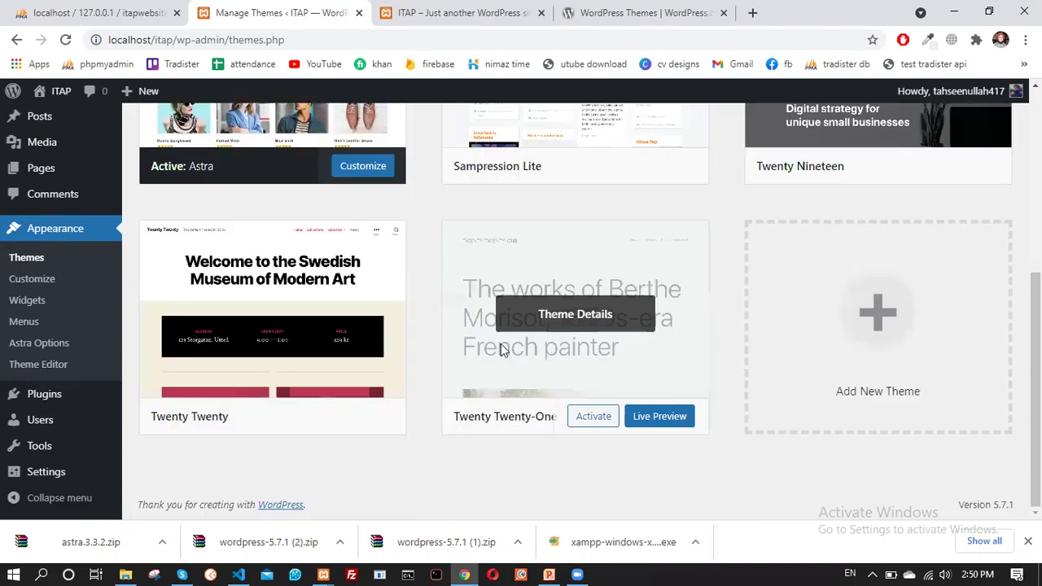
{"action": "scroll", "coordinate": [500, 348], "scroll_direction": "up", "scroll_amount": 2}
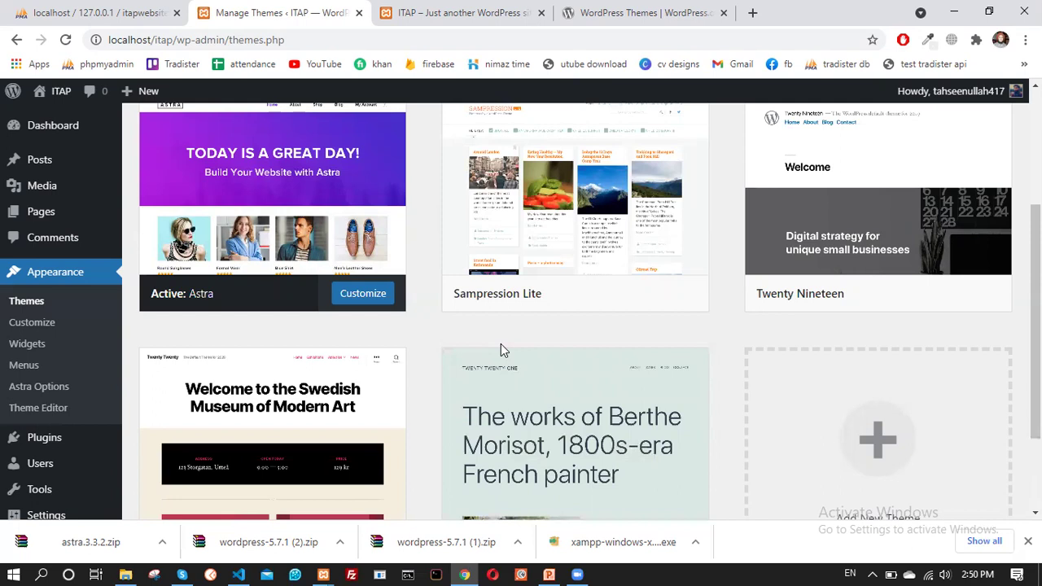
{"action": "scroll", "coordinate": [501, 346], "scroll_direction": "up", "scroll_amount": 3}
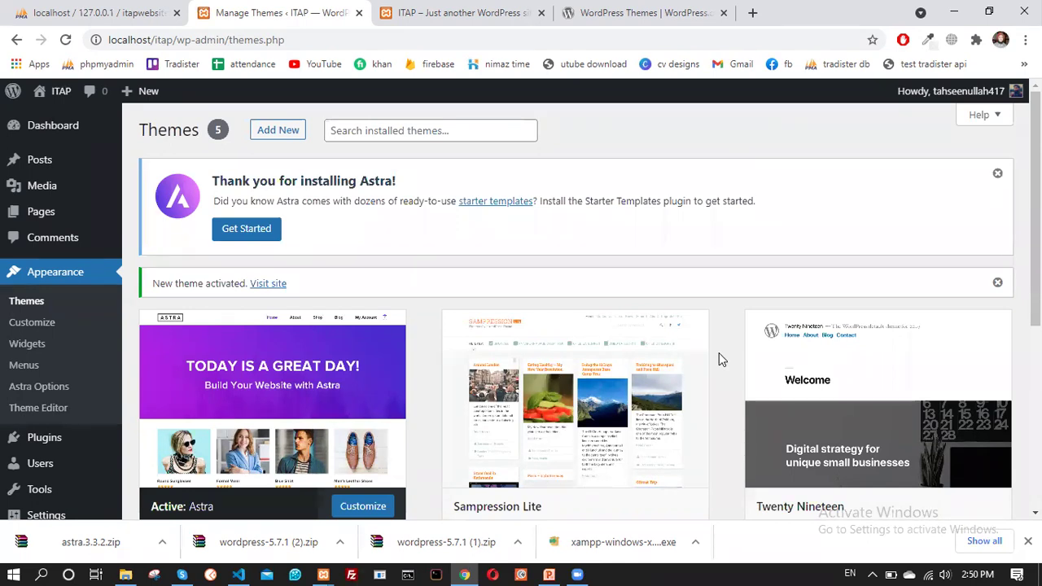
Browse the additional themes available on the Add Themes page
{"action": "left_click", "coordinate": [271, 134]}
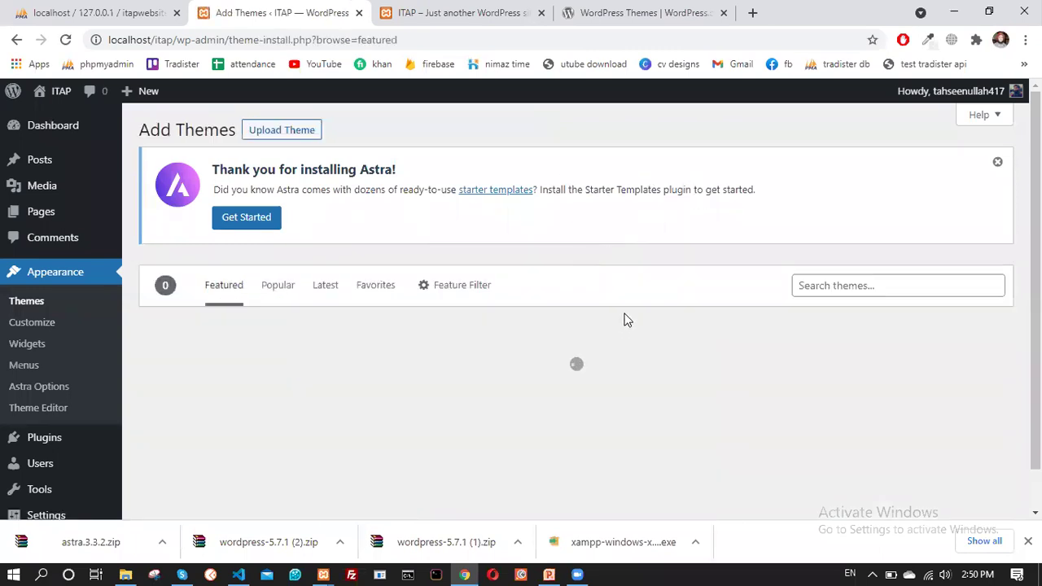
{"action": "scroll", "coordinate": [579, 315], "scroll_direction": "down", "scroll_amount": 1}
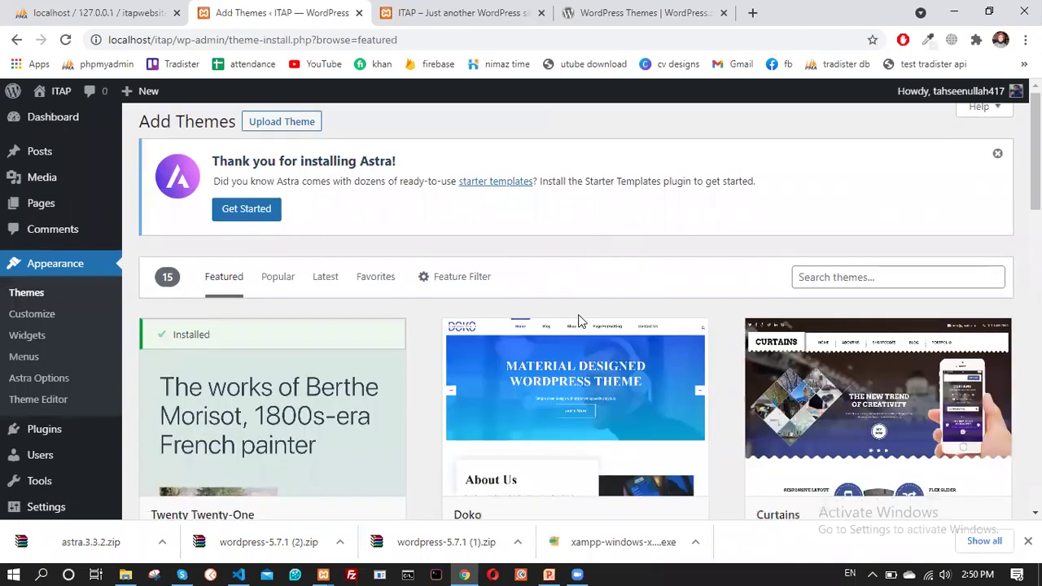
{"action": "scroll", "coordinate": [579, 315], "scroll_direction": "down", "scroll_amount": 5}
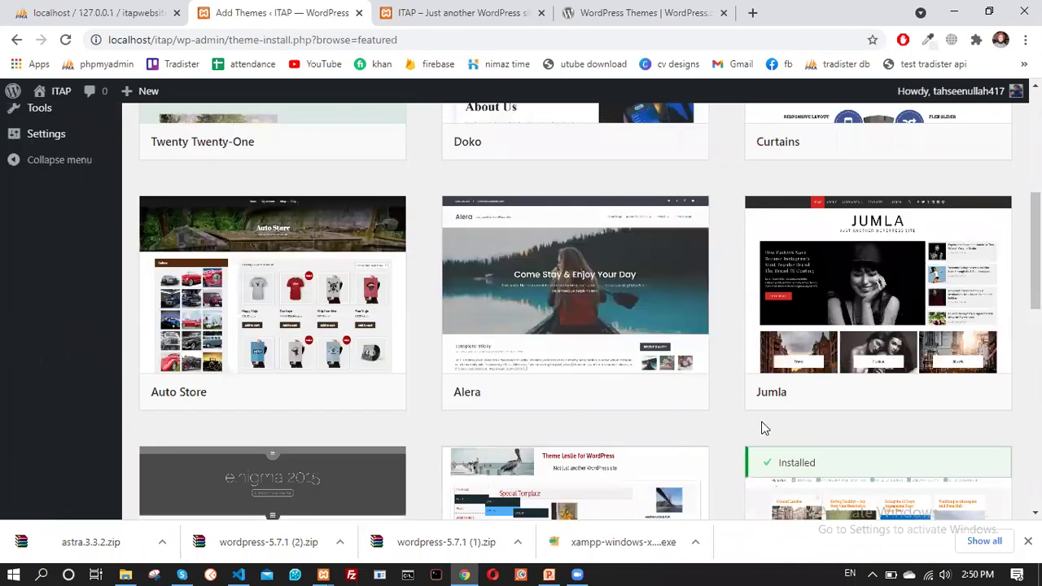
{"action": "scroll", "coordinate": [777, 423], "scroll_direction": "down", "scroll_amount": 3}
{"action": "scroll", "coordinate": [698, 274], "scroll_direction": "up", "scroll_amount": 5}
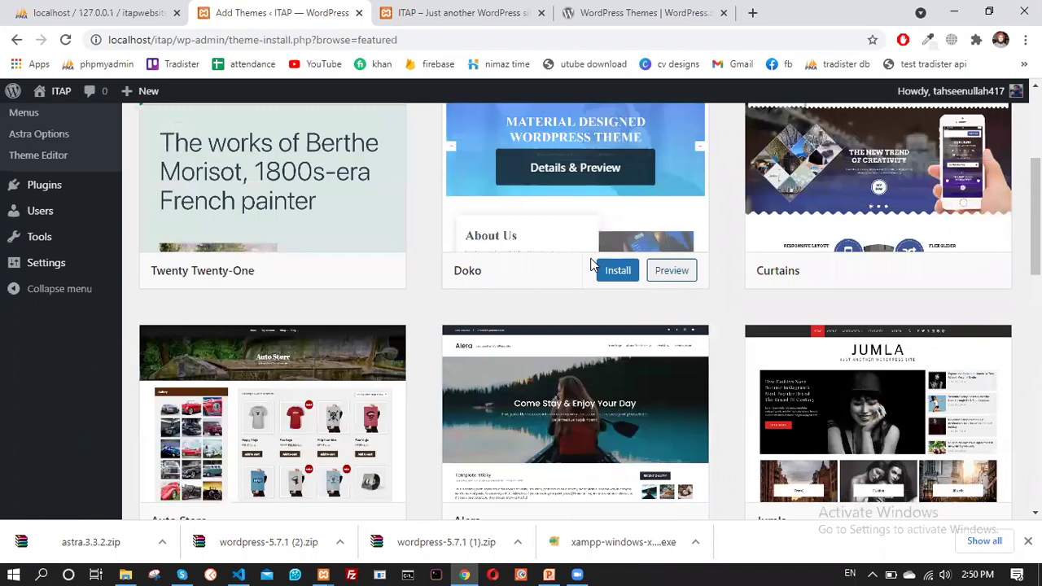
{"action": "scroll", "coordinate": [673, 277], "scroll_direction": "up", "scroll_amount": 3}
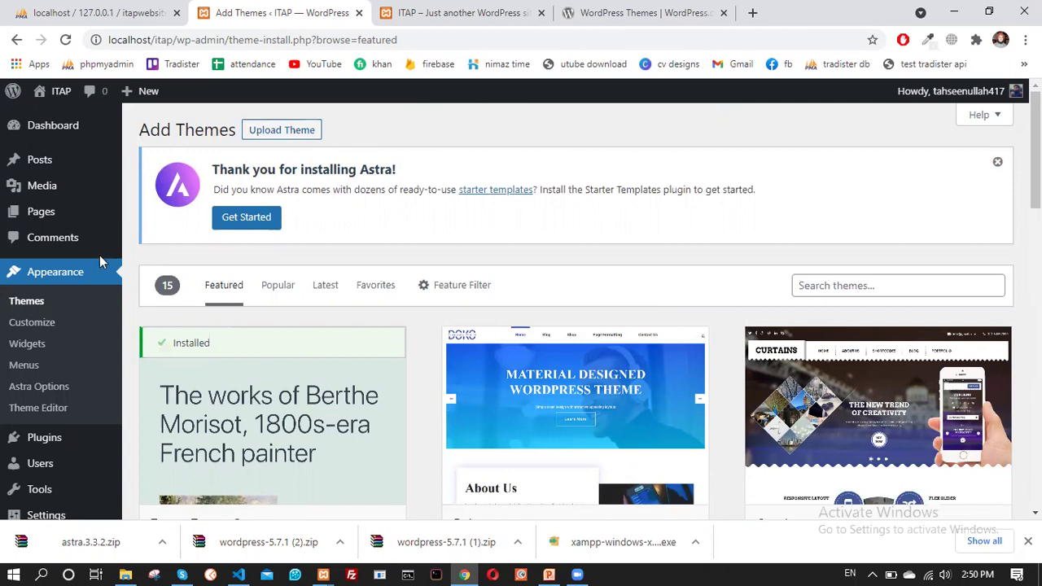
Return to the installed Themes list, then switch to the site's front page tab
{"action": "left_click", "coordinate": [36, 308]}
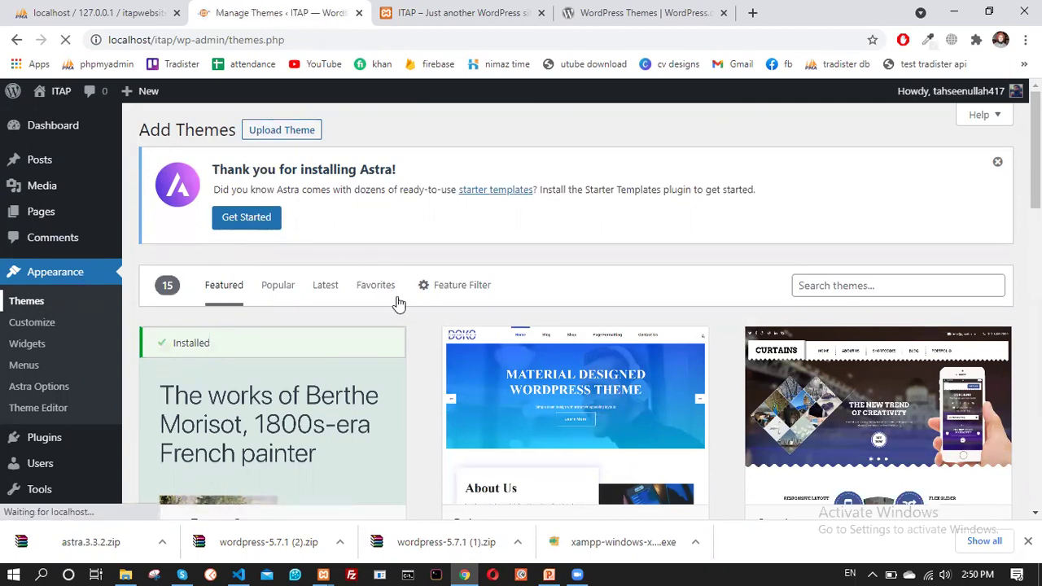
{"action": "scroll", "coordinate": [407, 342], "scroll_direction": "down", "scroll_amount": 2}
{"action": "scroll", "coordinate": [342, 236], "scroll_direction": "down", "scroll_amount": 2}
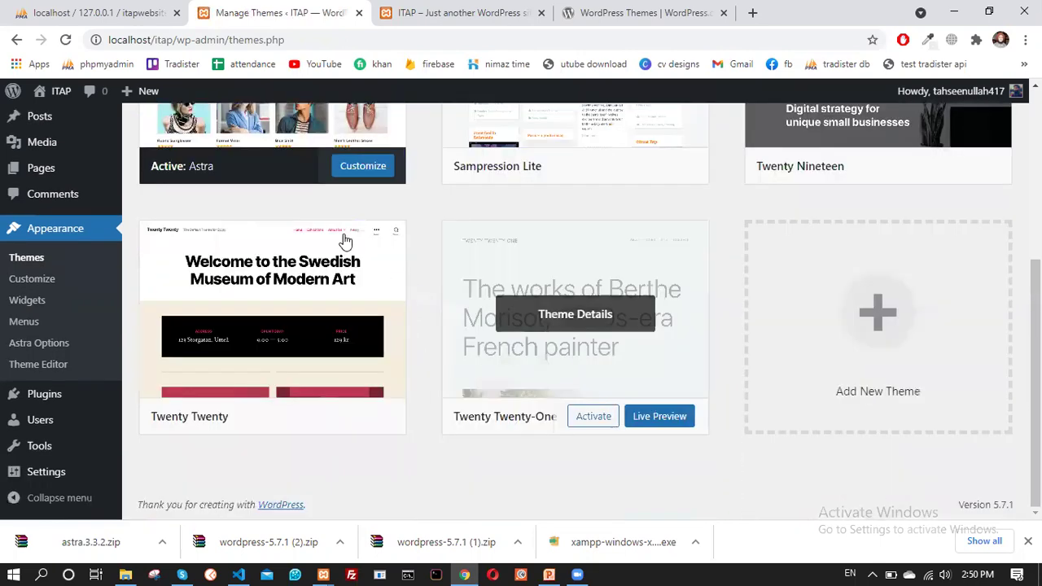
{"action": "scroll", "coordinate": [367, 260], "scroll_direction": "up", "scroll_amount": 2}
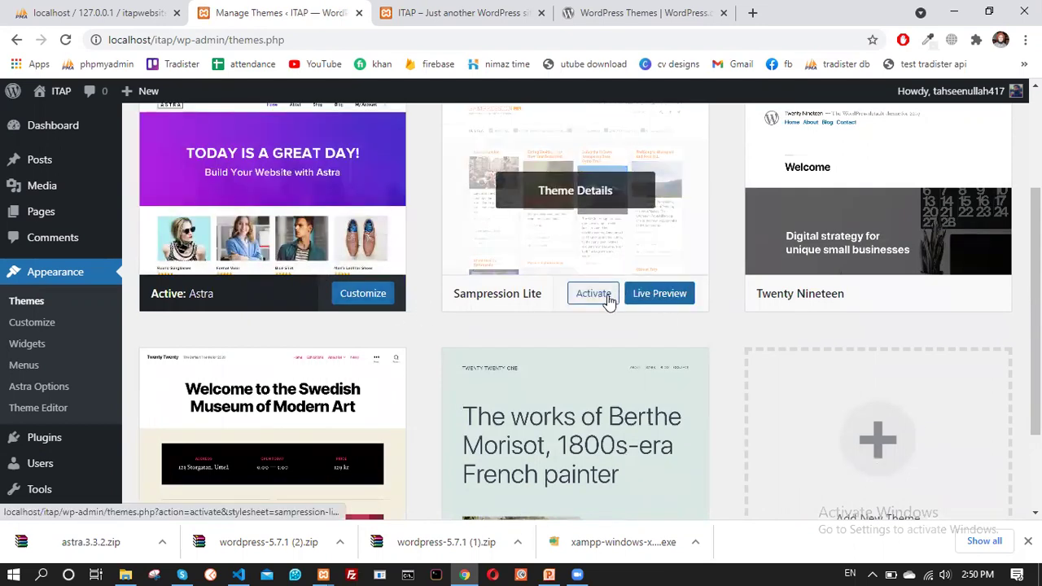
{"action": "scroll", "coordinate": [570, 399], "scroll_direction": "down", "scroll_amount": 2}
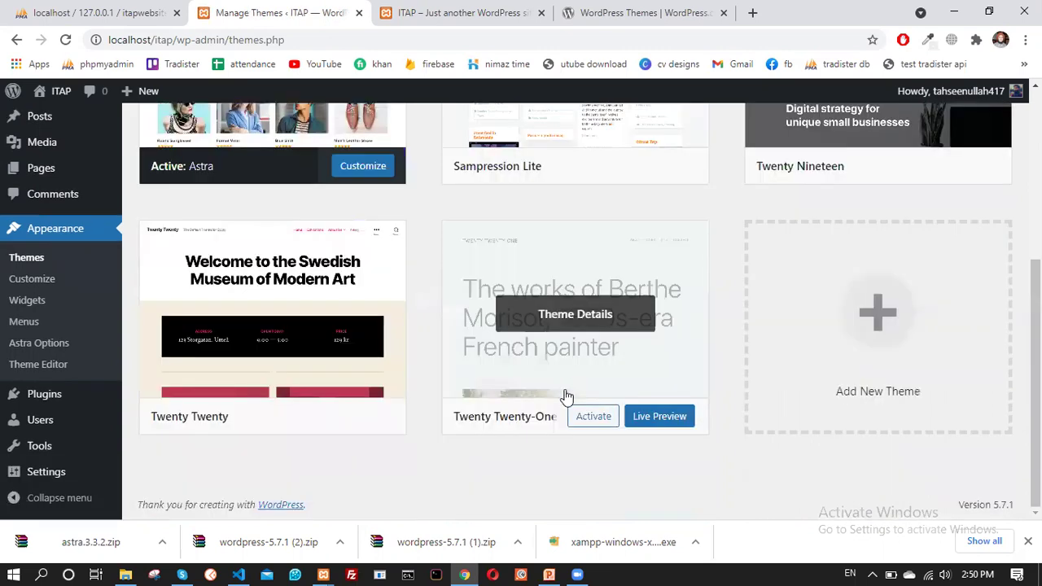
{"action": "scroll", "coordinate": [356, 323], "scroll_direction": "up", "scroll_amount": 4}
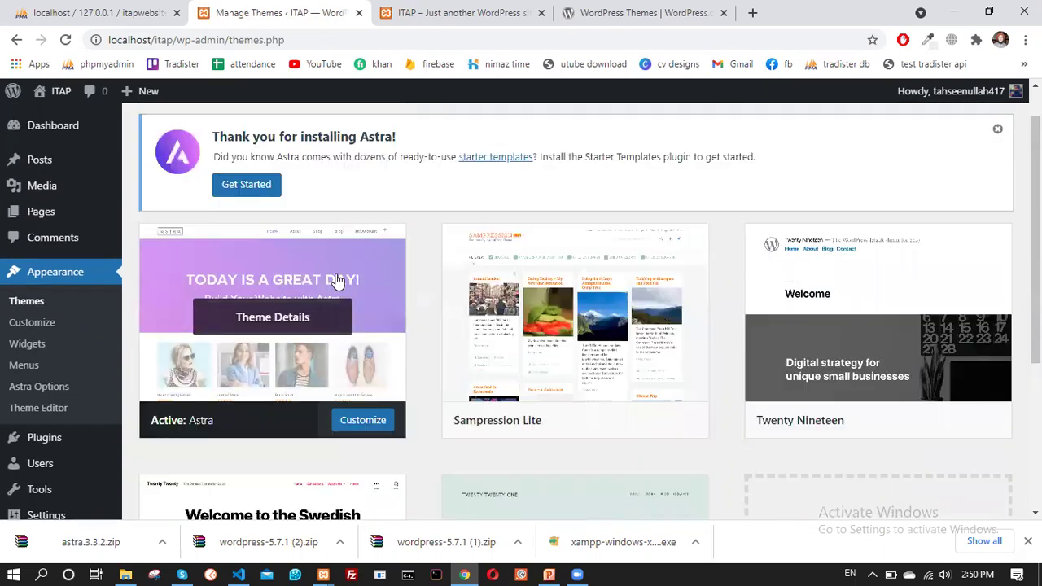
{"action": "mouse_move", "coordinate": [286, 372]}
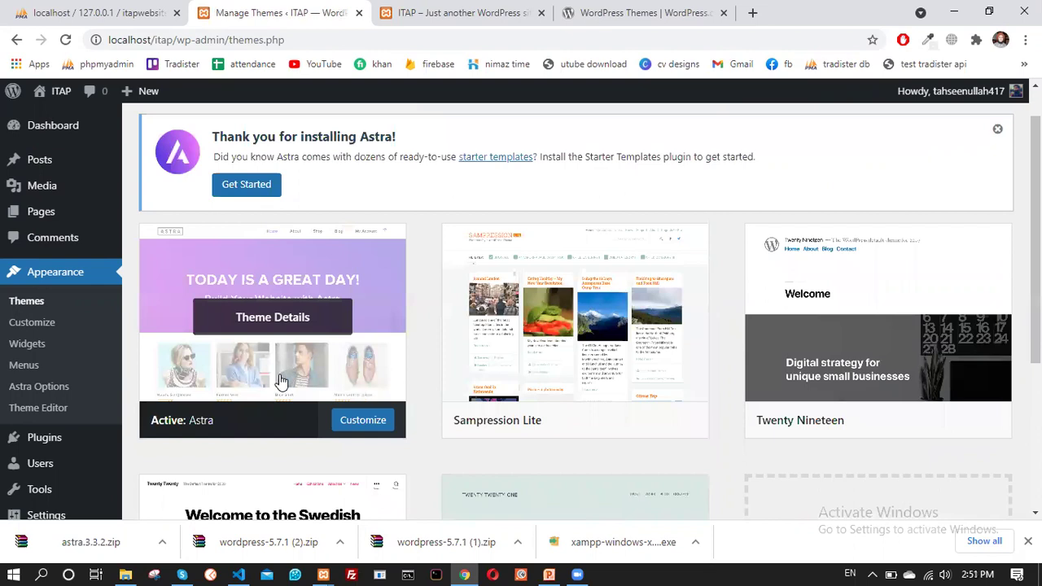
{"action": "left_click", "coordinate": [456, 13]}
Reload the front page to see the site with the Astra theme
{"action": "left_click", "coordinate": [65, 40]}
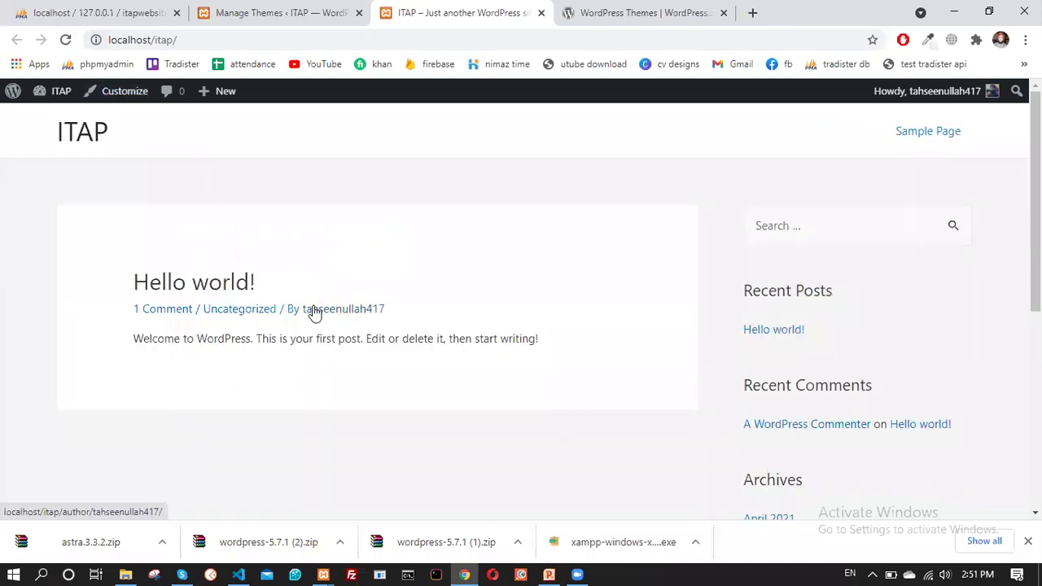
{"action": "scroll", "coordinate": [332, 337], "scroll_direction": "down", "scroll_amount": 5}
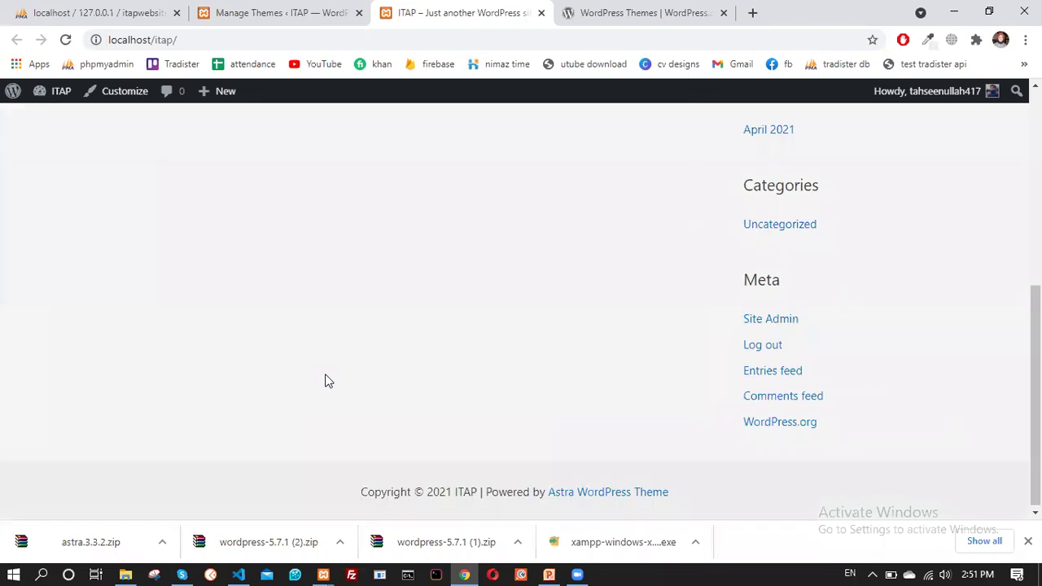
{"action": "scroll", "coordinate": [326, 379], "scroll_direction": "up", "scroll_amount": 5}
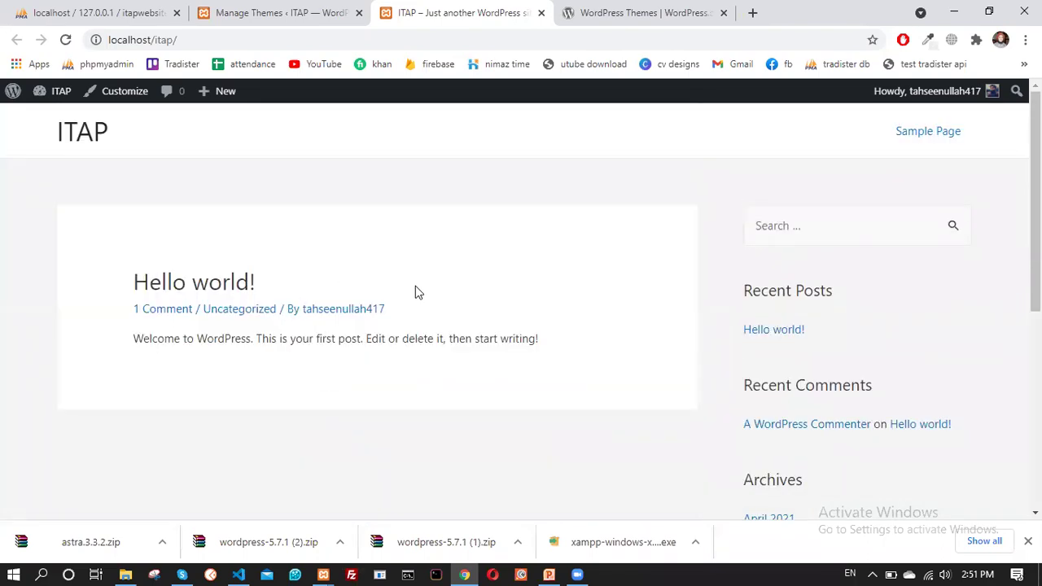
Reactivate the Sampression Lite theme and go to the Pages list
{"action": "left_click", "coordinate": [285, 7]}
{"action": "scroll", "coordinate": [535, 430], "scroll_direction": "down", "scroll_amount": 2}
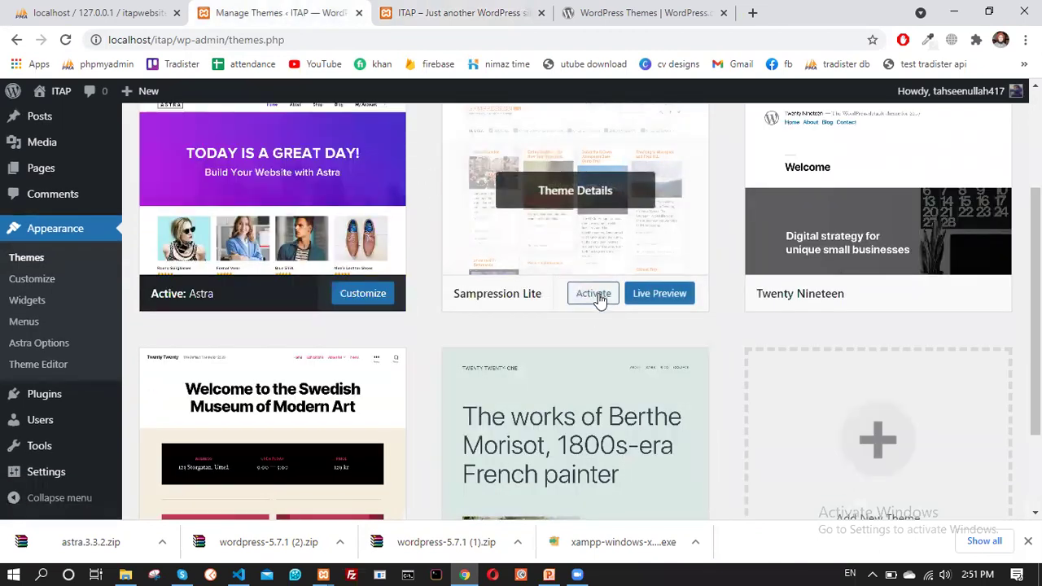
{"action": "left_click", "coordinate": [385, 293]}
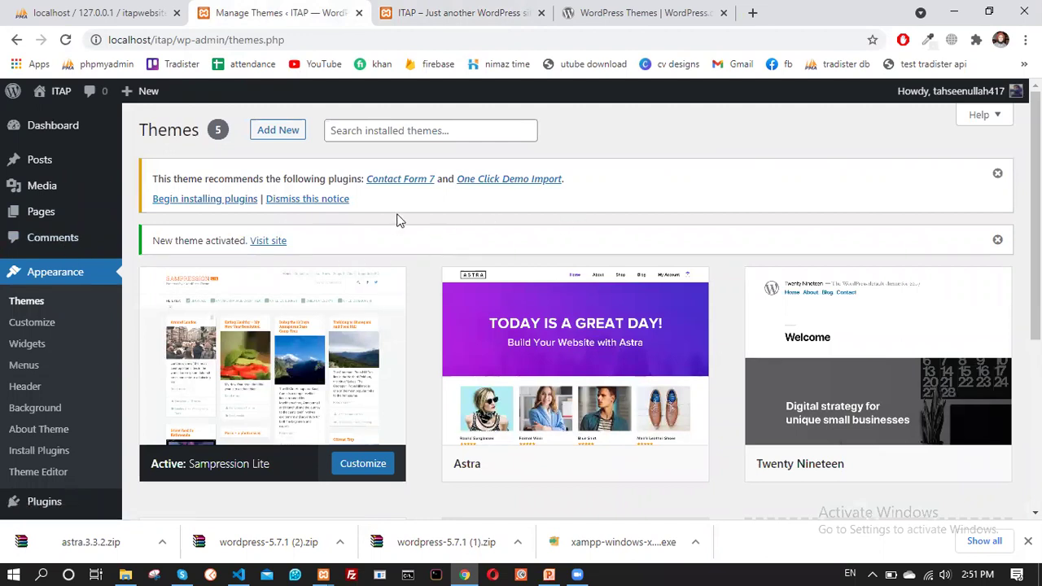
{"action": "left_click", "coordinate": [57, 213]}
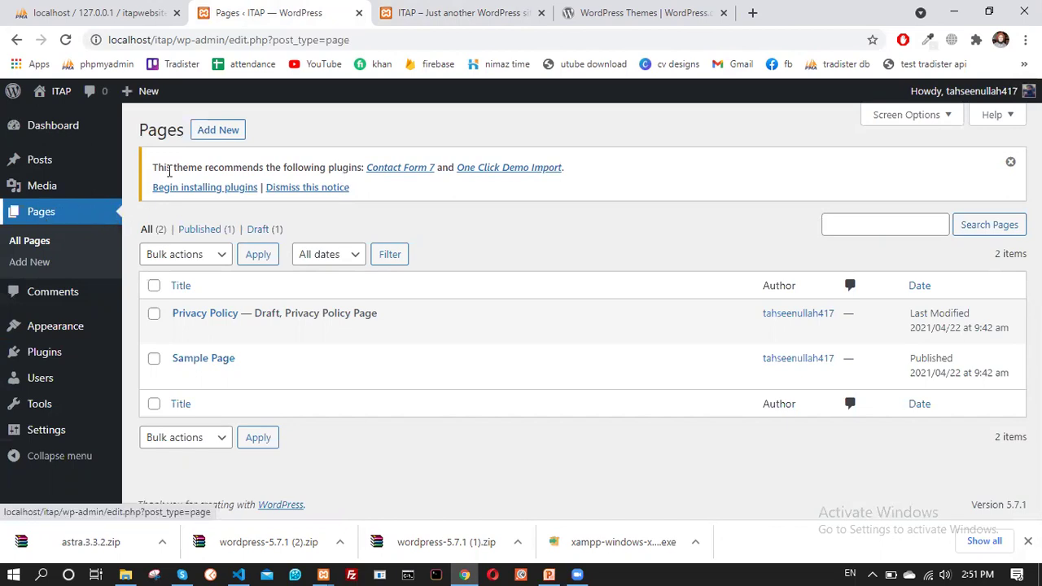
Start a new page and title it 'home'
{"action": "left_click", "coordinate": [213, 135]}
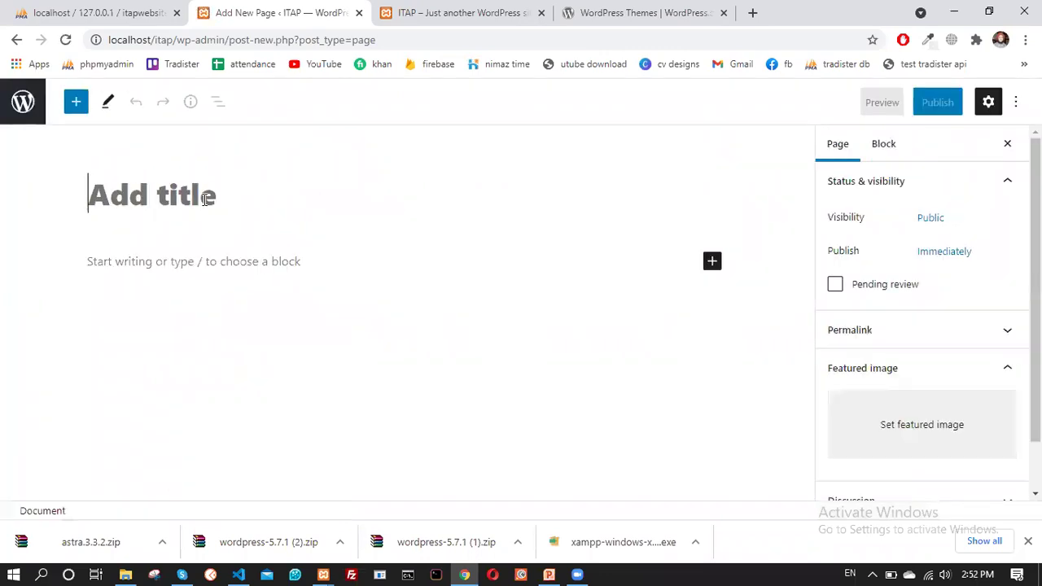
{"action": "type", "text": "hom"}
{"action": "key", "text": "BackSpace"}
{"action": "key", "text": "BackSpace"}
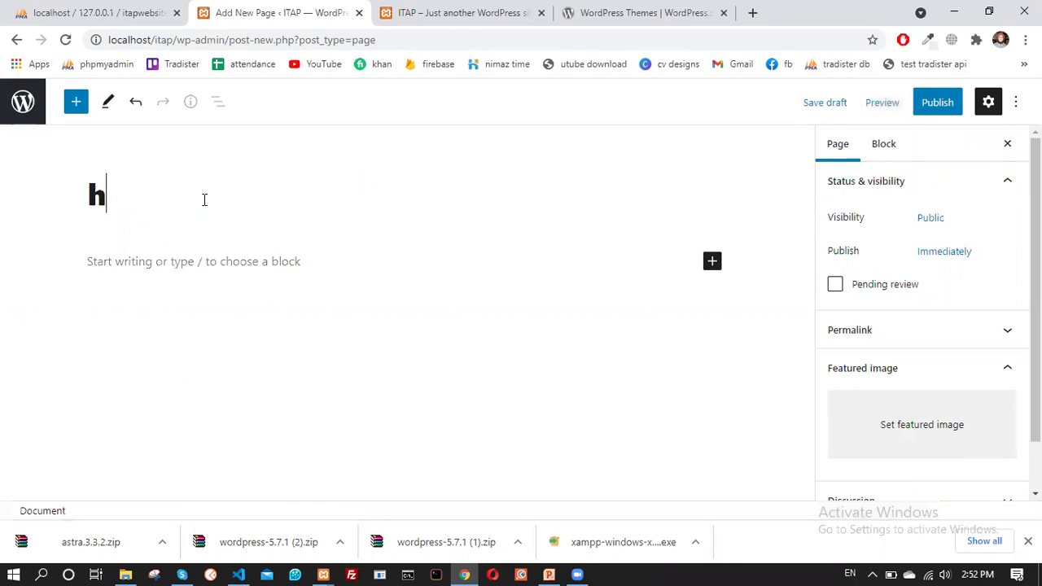
{"action": "key", "text": "BackSpace"}
{"action": "type", "text": "home"}
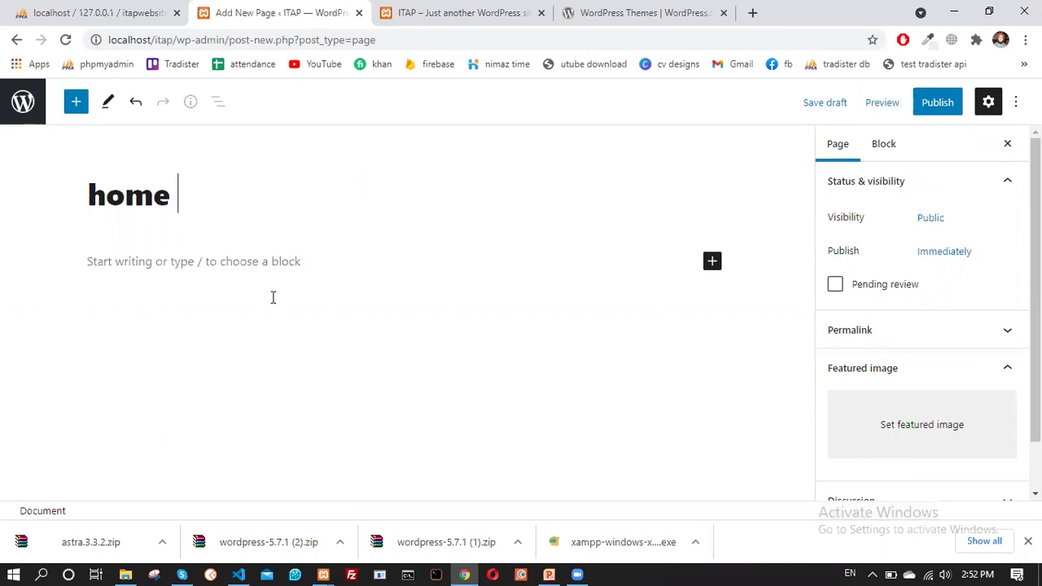
Write 'my home page' as the page's body paragraph
{"action": "left_click", "coordinate": [193, 298]}
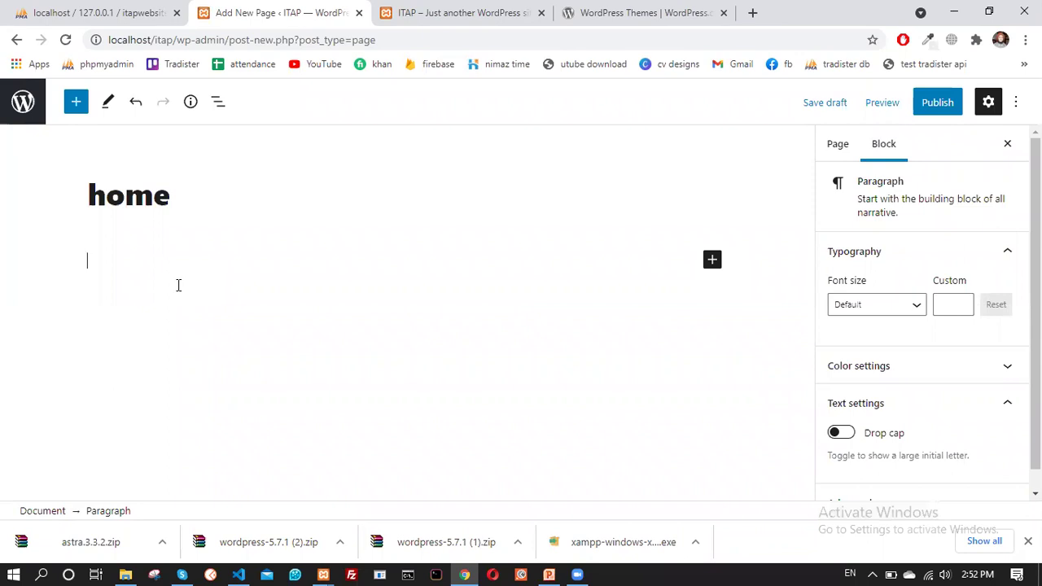
{"action": "type", "text": "myh"}
{"action": "key", "text": "BackSpace"}
{"action": "type", "text": "home page"}
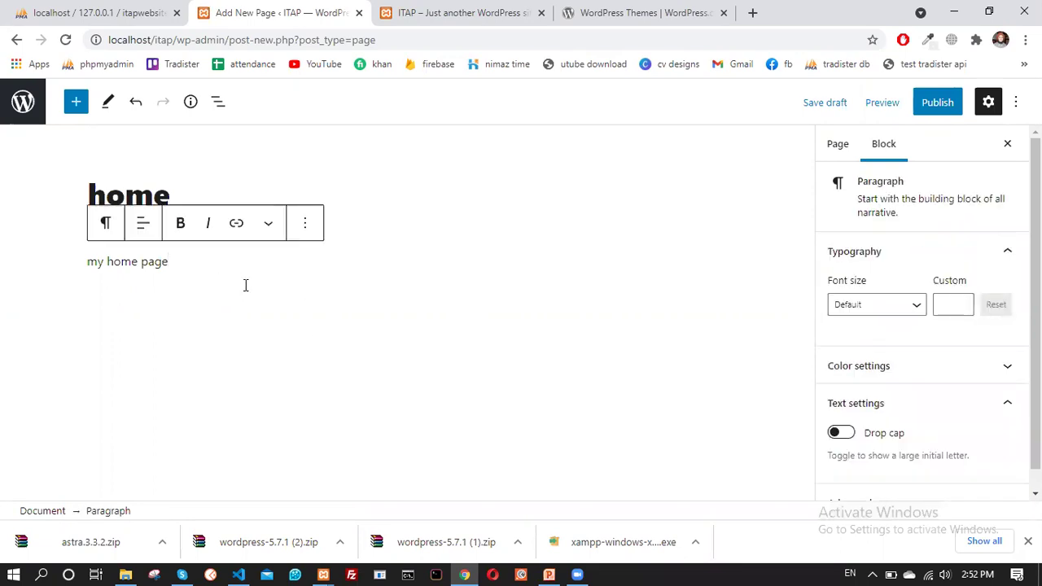
{"action": "left_click", "coordinate": [75, 105]}
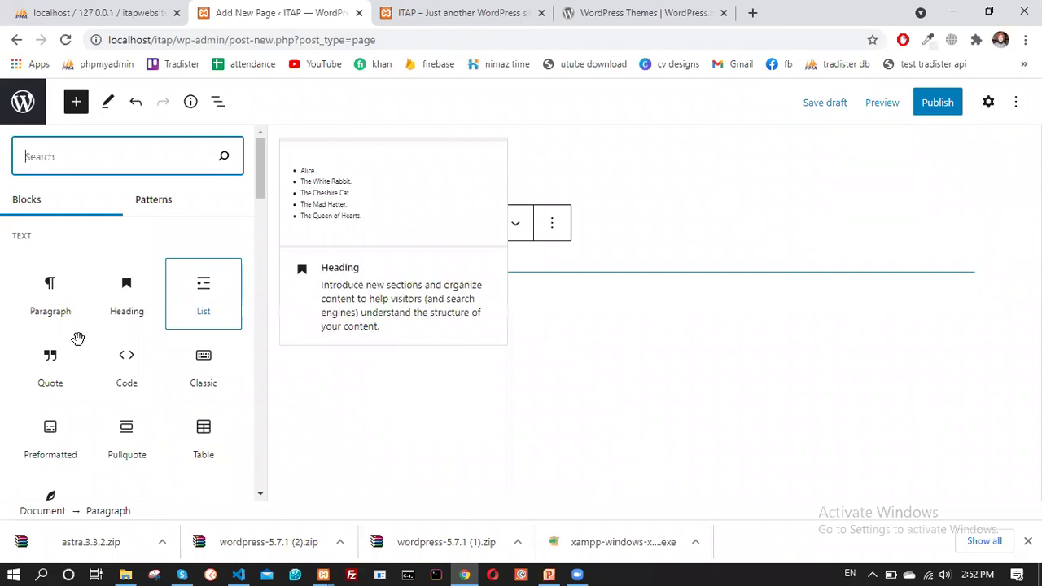
Browse and close the block library, add an empty paragraph, and bring up Preview options
{"action": "scroll", "coordinate": [134, 278], "scroll_direction": "down", "scroll_amount": 2}
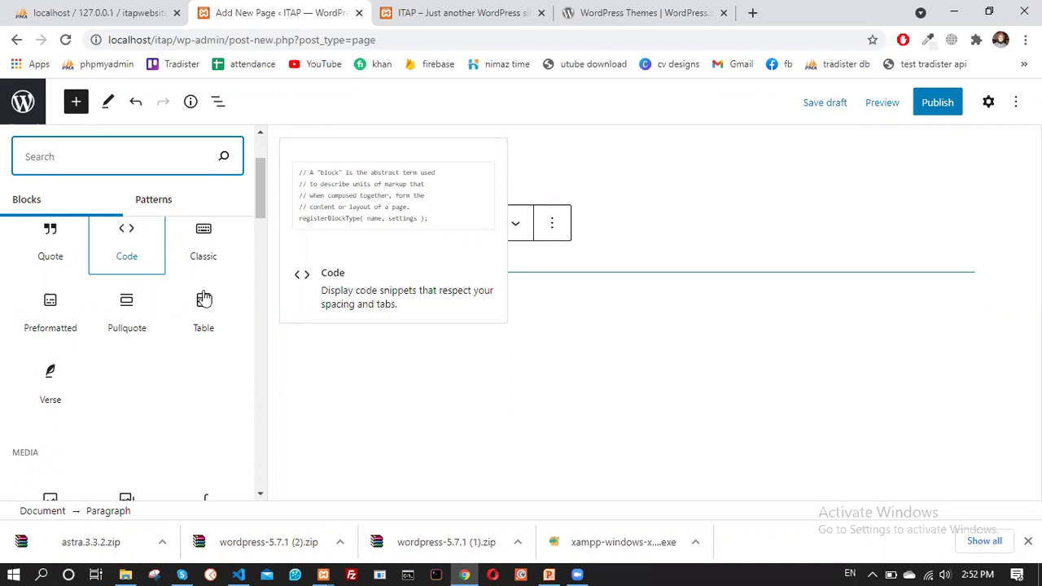
{"action": "scroll", "coordinate": [76, 354], "scroll_direction": "down", "scroll_amount": 3}
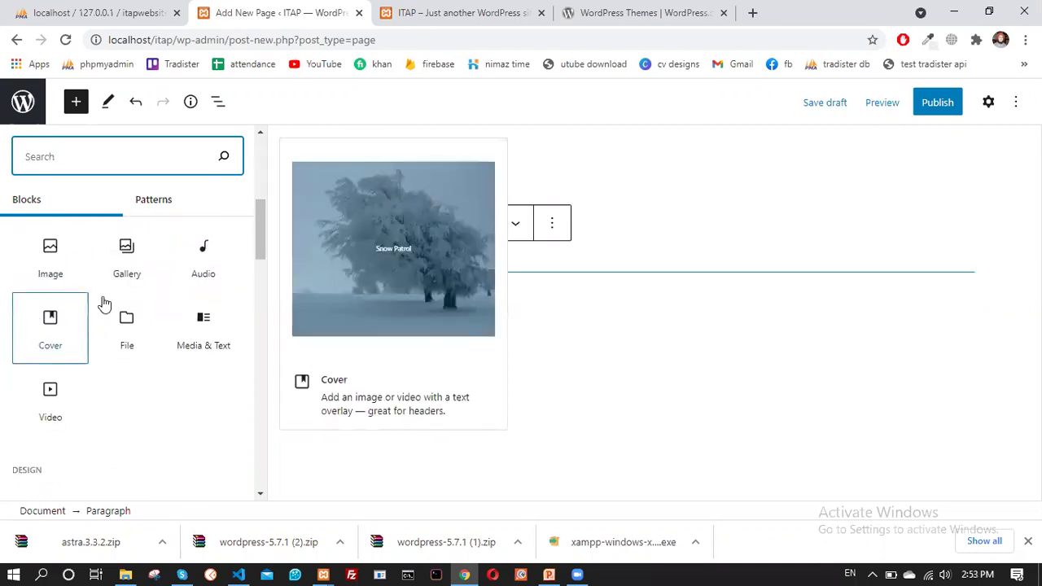
{"action": "scroll", "coordinate": [109, 350], "scroll_direction": "down", "scroll_amount": 2}
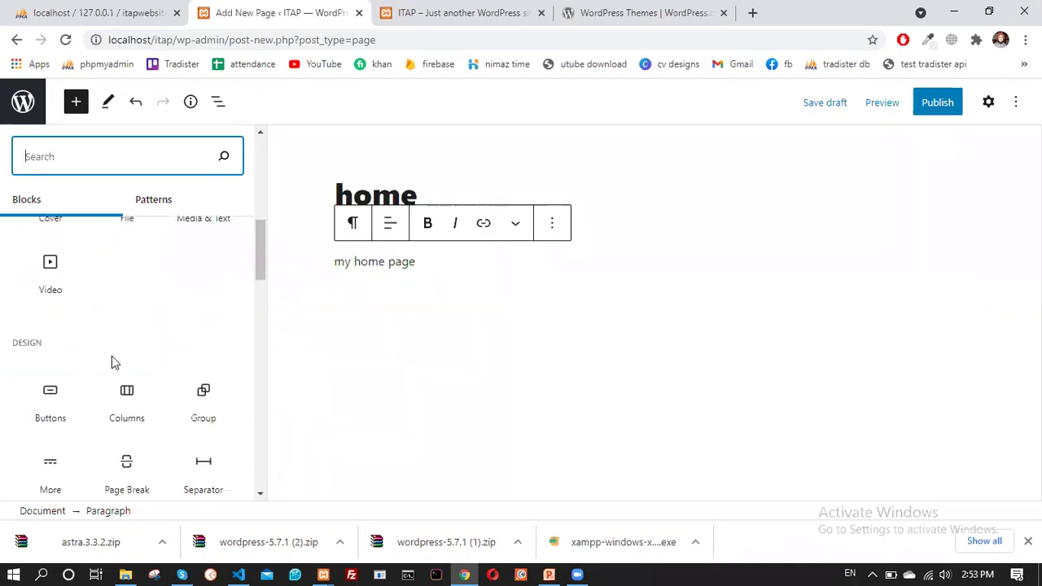
{"action": "scroll", "coordinate": [112, 356], "scroll_direction": "down", "scroll_amount": 2}
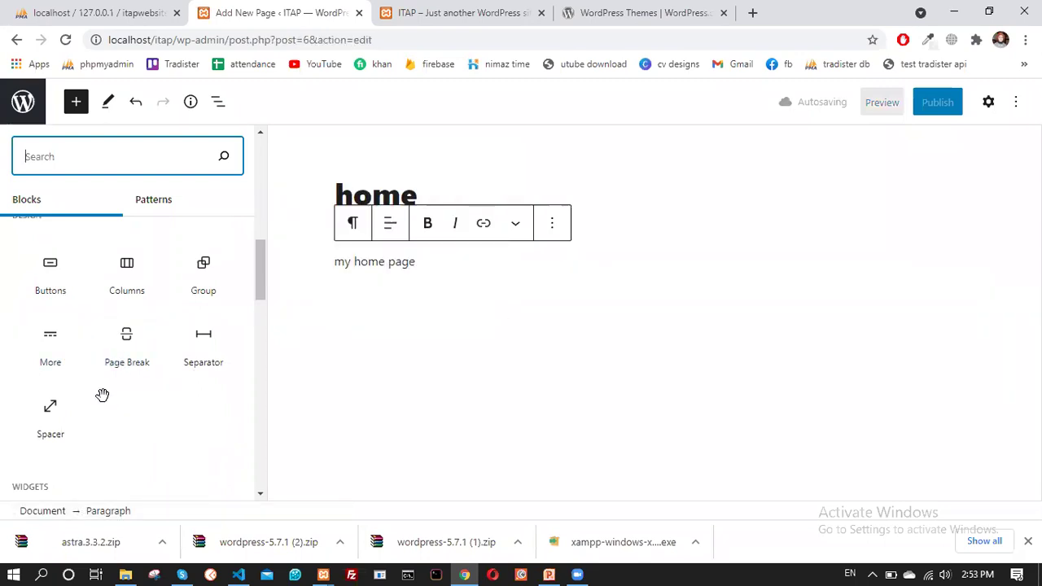
{"action": "scroll", "coordinate": [130, 399], "scroll_direction": "down", "scroll_amount": 2}
{"action": "scroll", "coordinate": [140, 390], "scroll_direction": "down", "scroll_amount": 2}
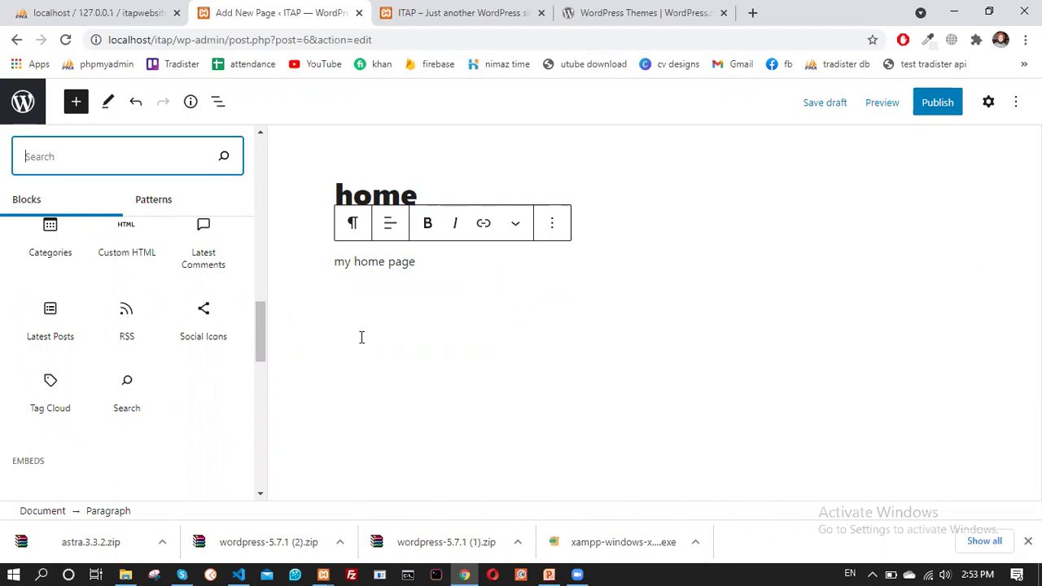
{"action": "left_click", "coordinate": [444, 277]}
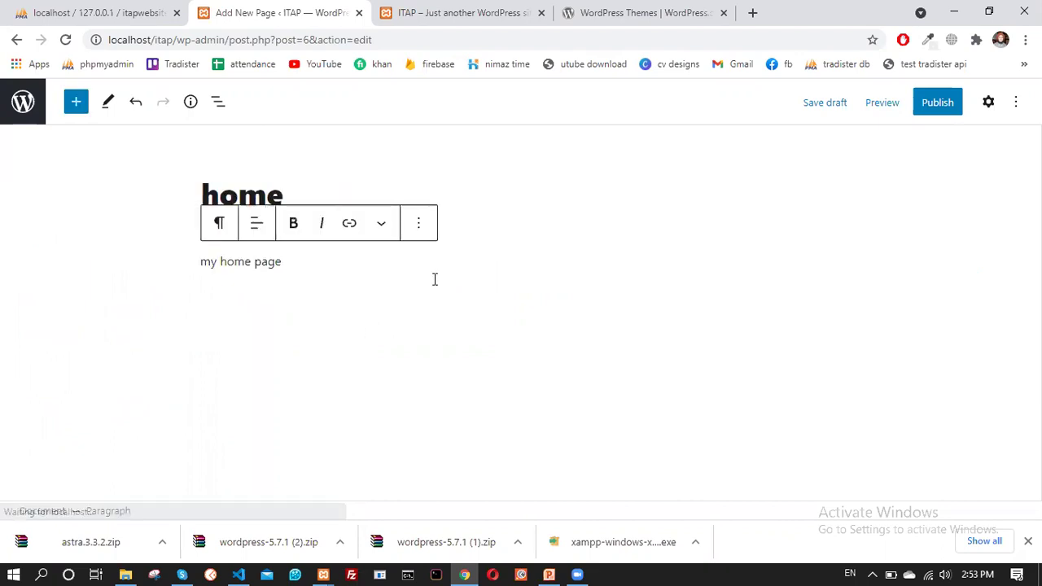
{"action": "left_click", "coordinate": [435, 287]}
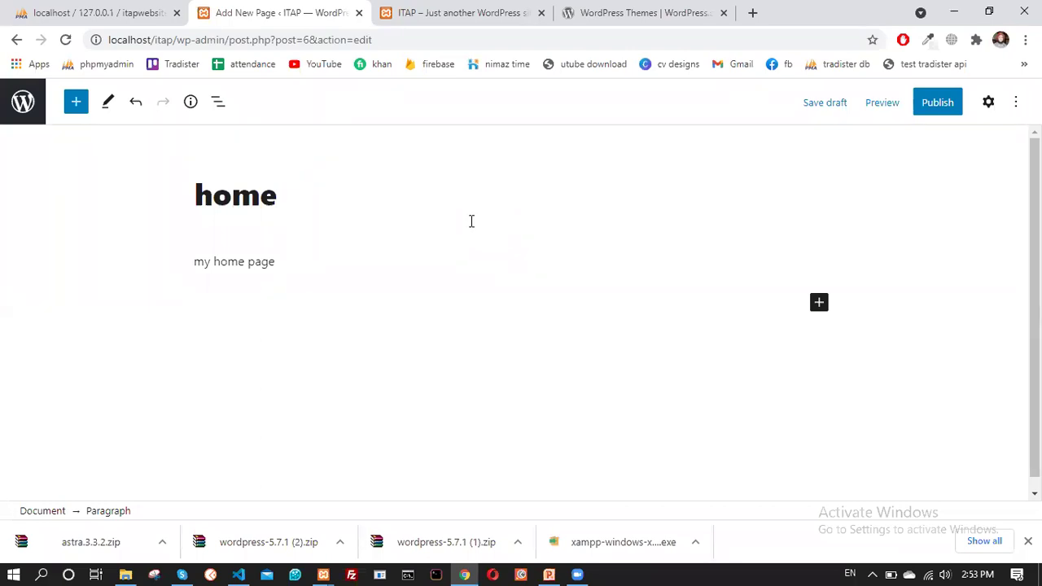
{"action": "left_click", "coordinate": [879, 107]}
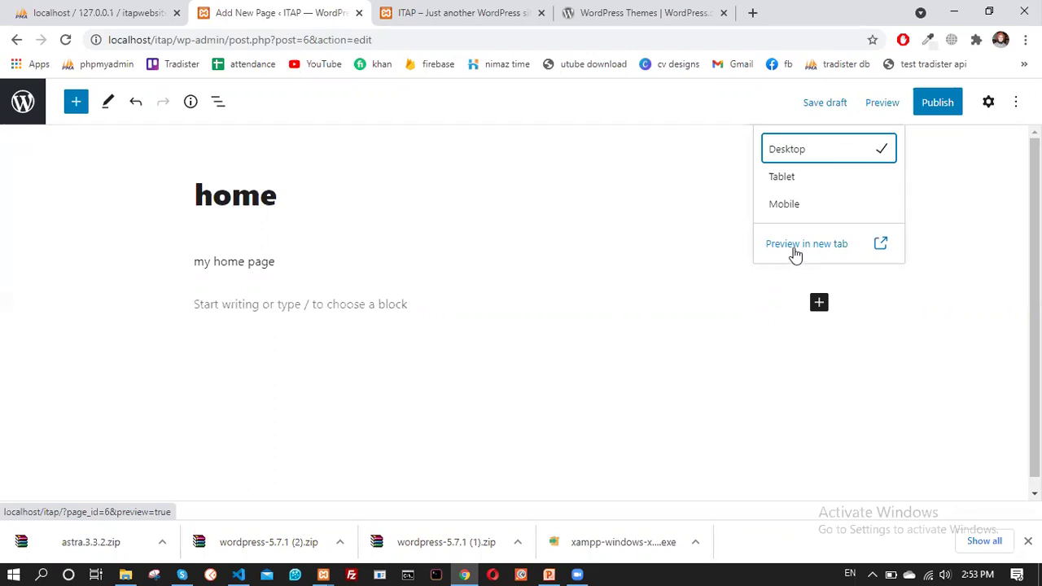
Preview the 'home' page in a new tab and select its title and text
{"action": "left_click", "coordinate": [796, 245]}
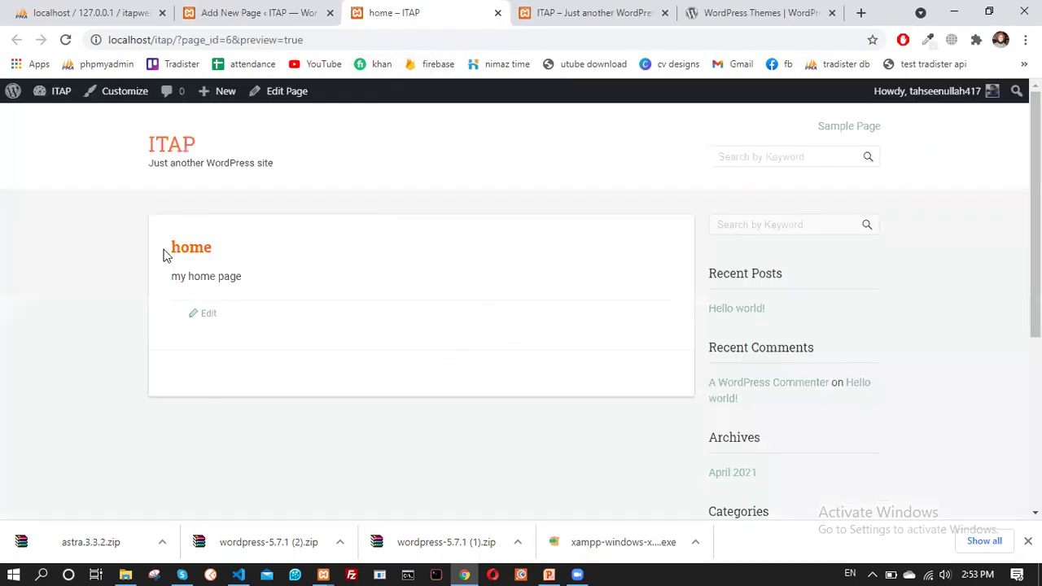
{"action": "double_click", "coordinate": [193, 248]}
{"action": "left_click", "coordinate": [215, 277]}
{"action": "left_click_drag", "start_coordinate": [171, 278], "coordinate": [231, 276]}
Publish the 'home' page from the editor so it is live at localhost/itap/home/
{"action": "left_click", "coordinate": [238, 279]}
{"action": "left_click", "coordinate": [282, 8]}
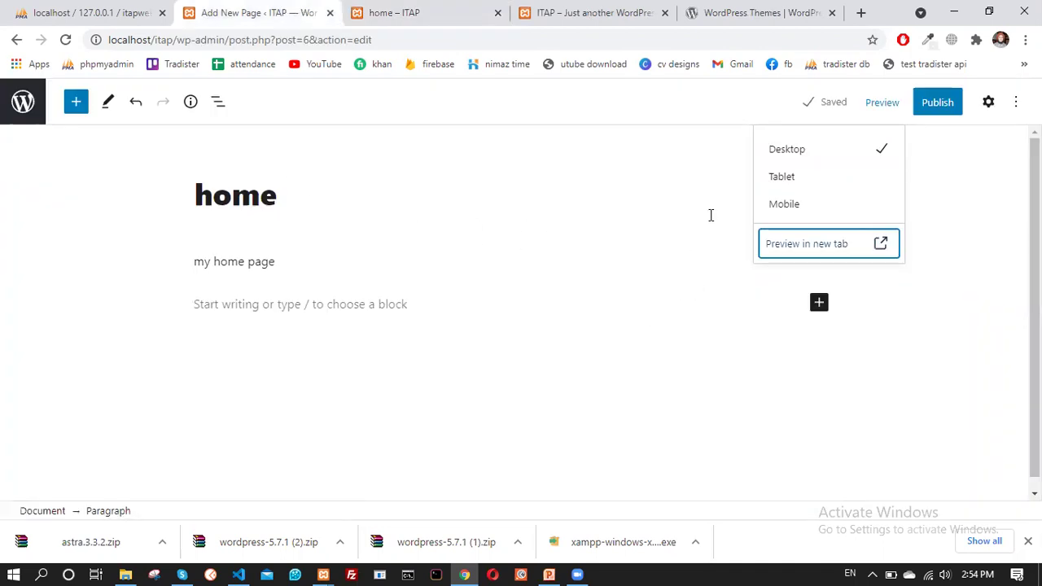
{"action": "left_click", "coordinate": [941, 109]}
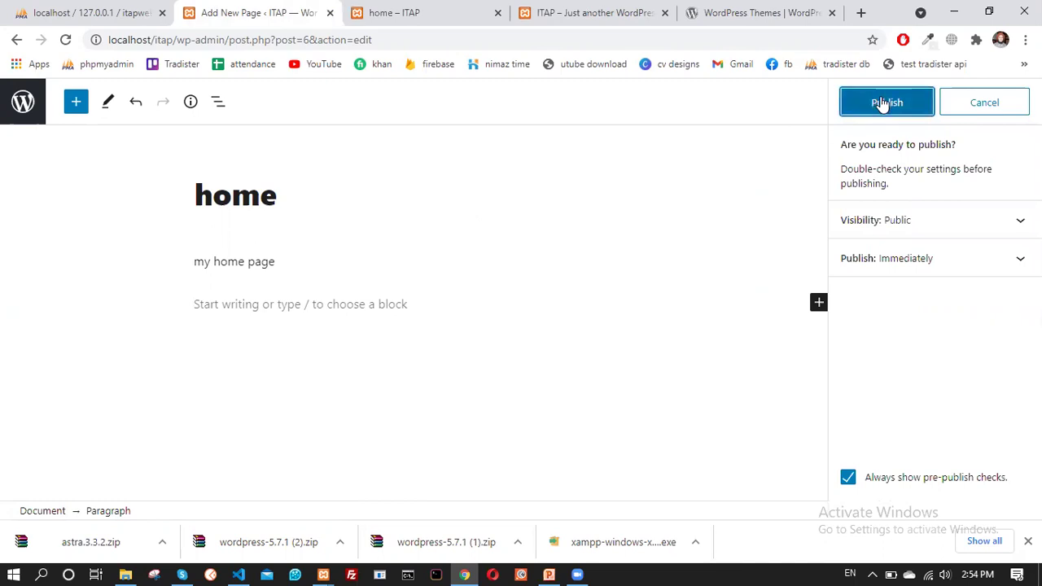
{"action": "left_click", "coordinate": [884, 104]}
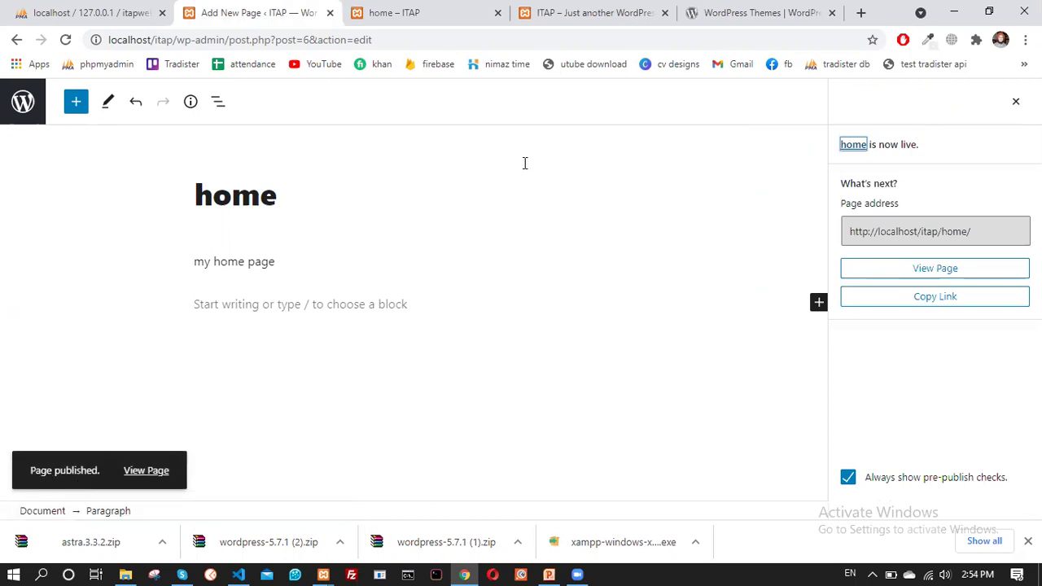
{"action": "left_click", "coordinate": [1016, 104]}
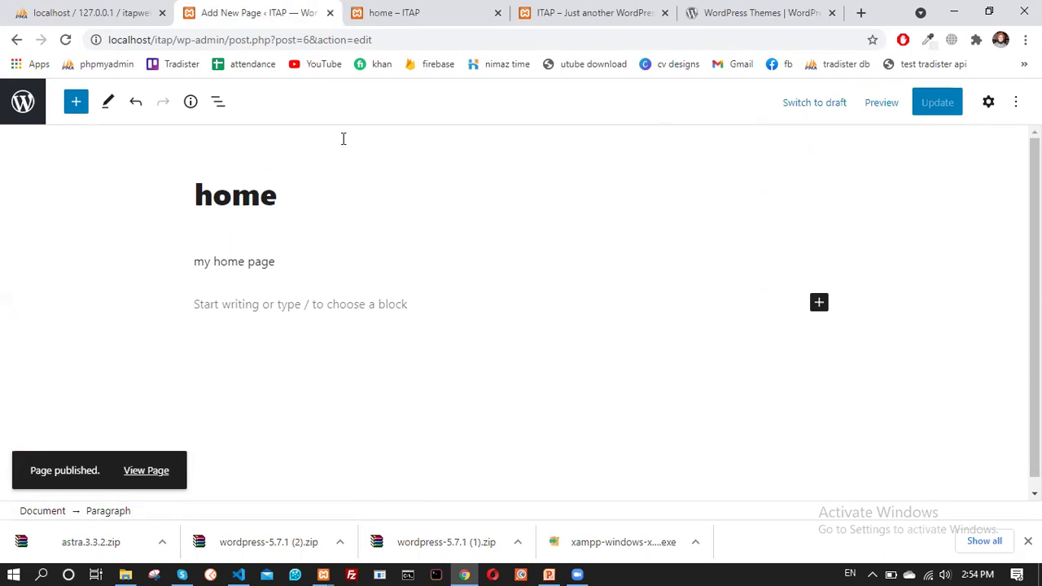
Start a new page titled 'About' and add an Image block to its body
{"action": "left_click", "coordinate": [23, 104]}
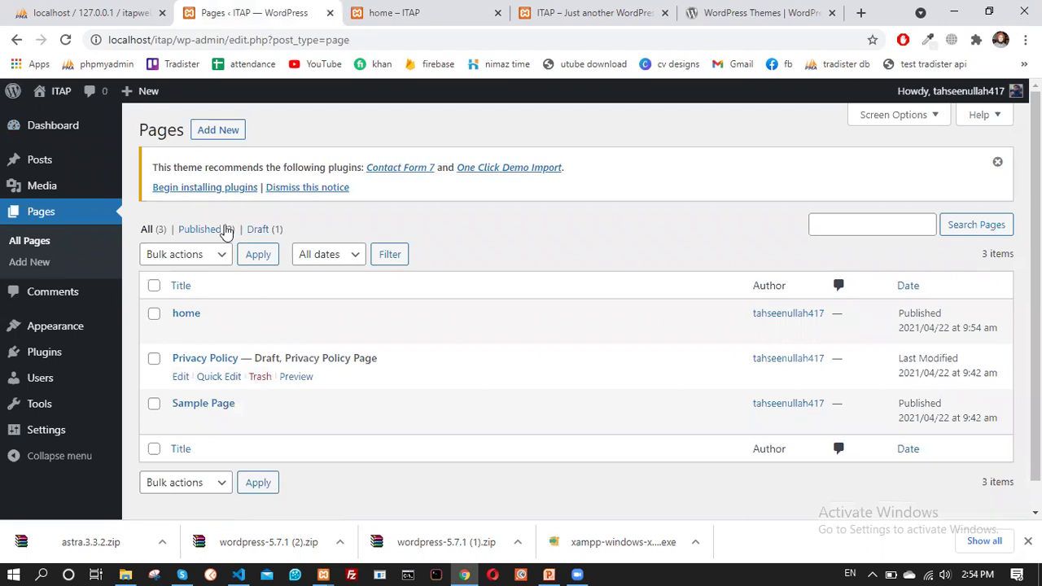
{"action": "left_click", "coordinate": [216, 137]}
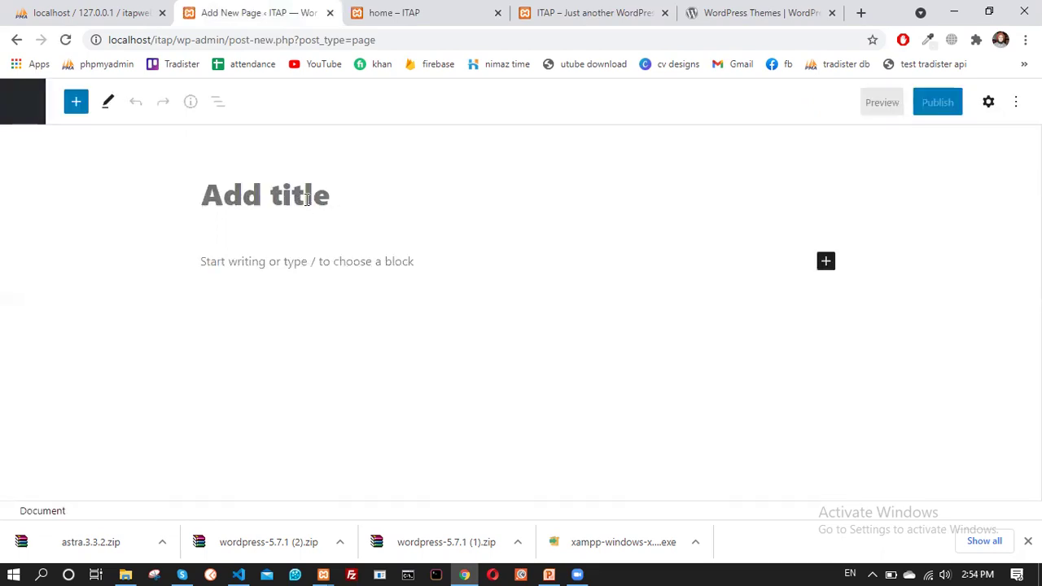
{"action": "type", "text": "Abo"}
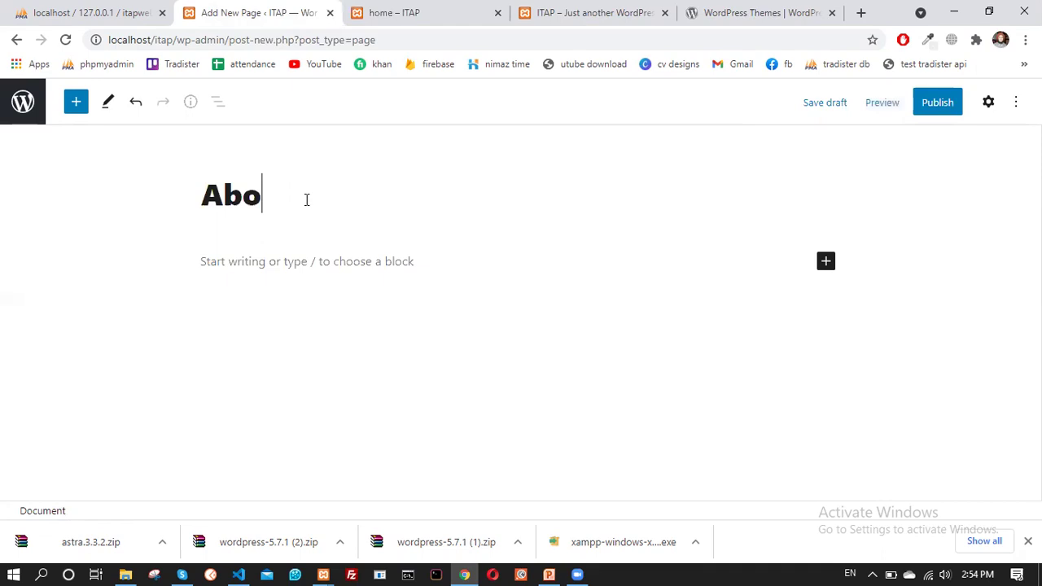
{"action": "type", "text": "ut"}
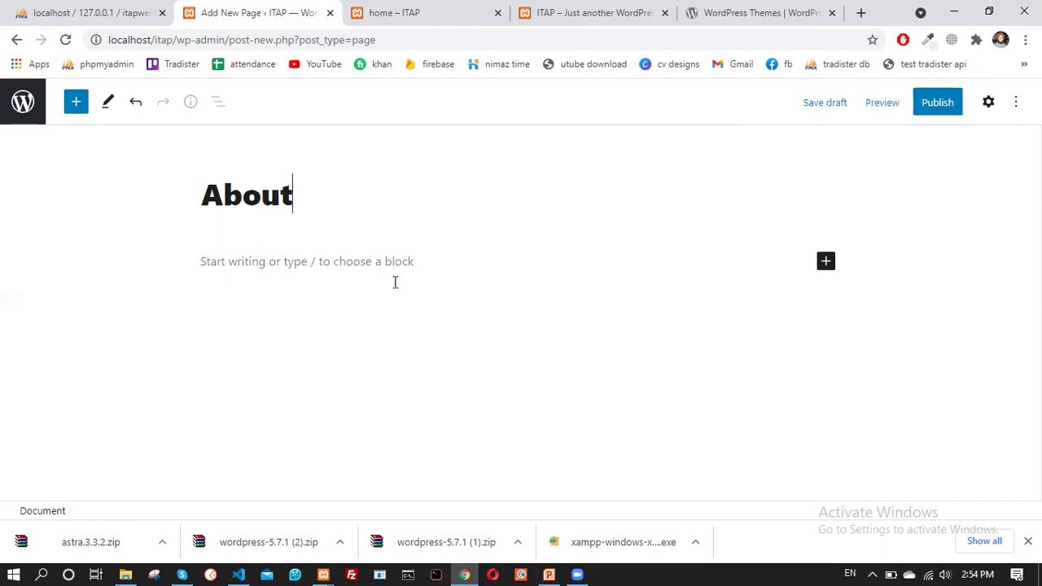
{"action": "left_click", "coordinate": [824, 262]}
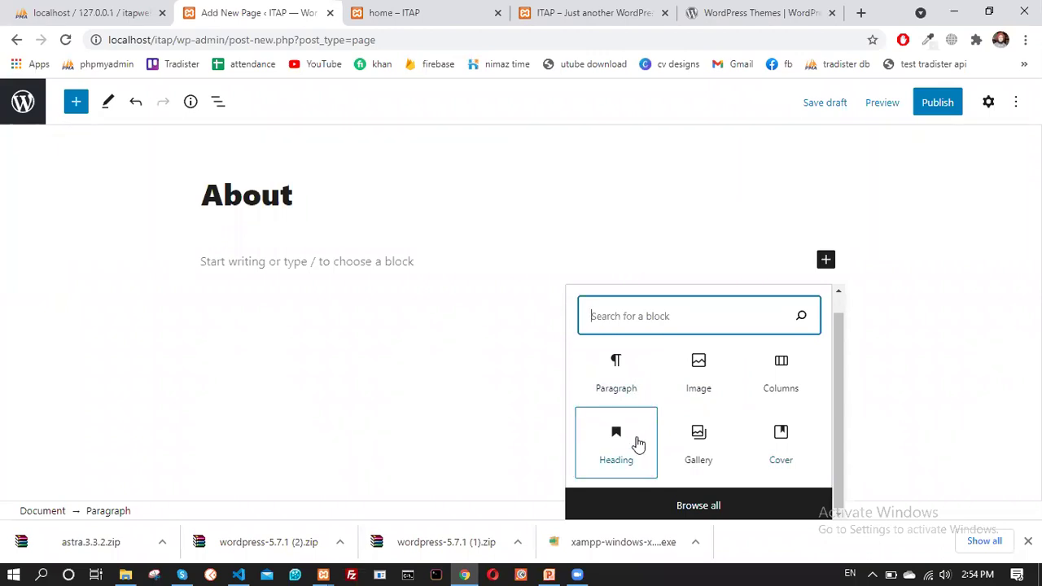
{"action": "left_click", "coordinate": [702, 384]}
Upload 512.jpg from the computer as the About page's image
{"action": "left_click", "coordinate": [233, 361]}
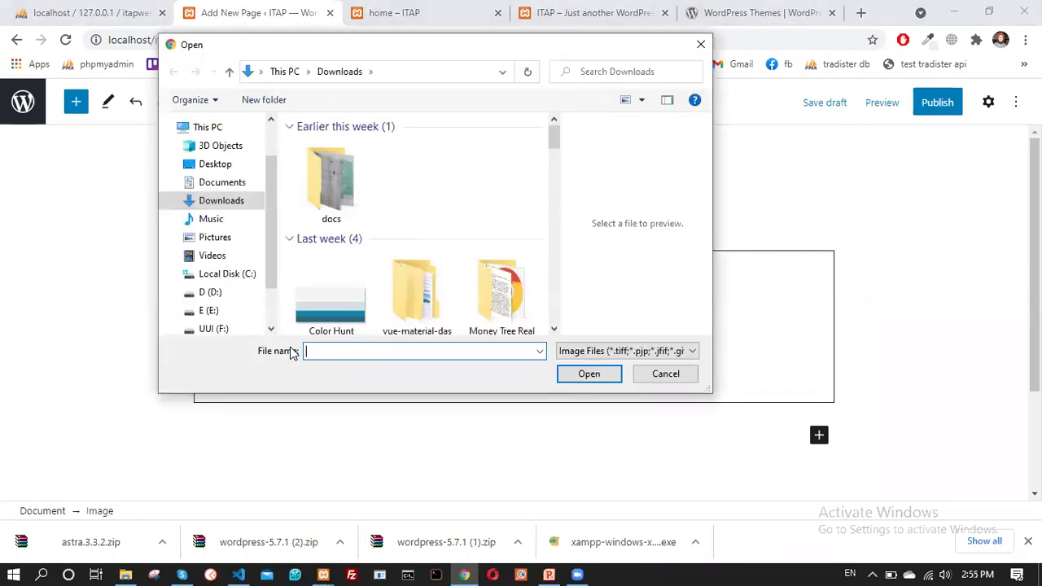
{"action": "scroll", "coordinate": [448, 231], "scroll_direction": "down", "scroll_amount": 5}
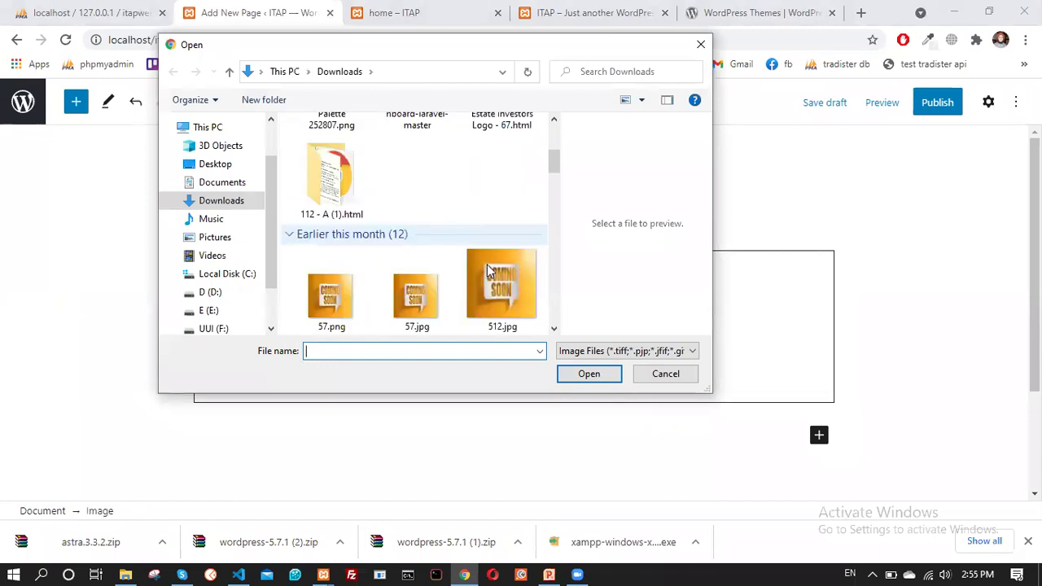
{"action": "left_click", "coordinate": [487, 264]}
{"action": "left_click", "coordinate": [575, 374]}
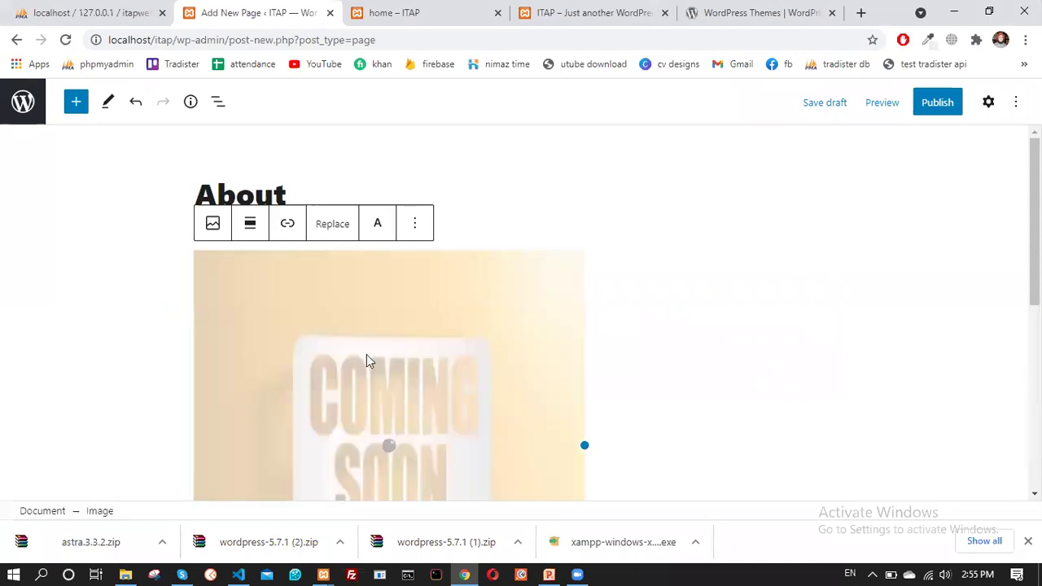
{"action": "scroll", "coordinate": [366, 360], "scroll_direction": "down", "scroll_amount": 4}
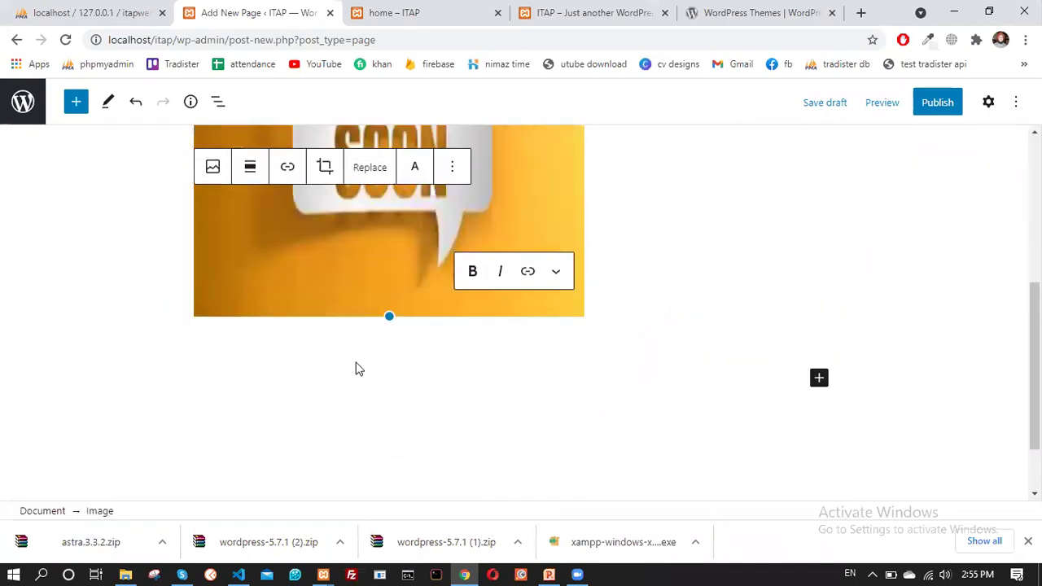
{"action": "scroll", "coordinate": [627, 293], "scroll_direction": "up", "scroll_amount": 2}
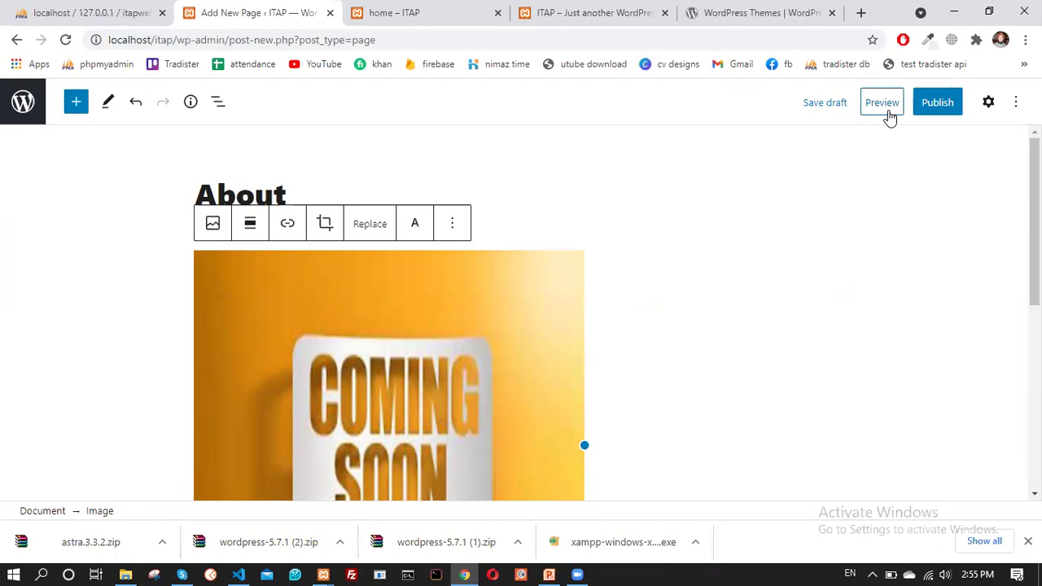
Publish the About page, return to the pages list, and view the front page tab
{"action": "left_click", "coordinate": [949, 106]}
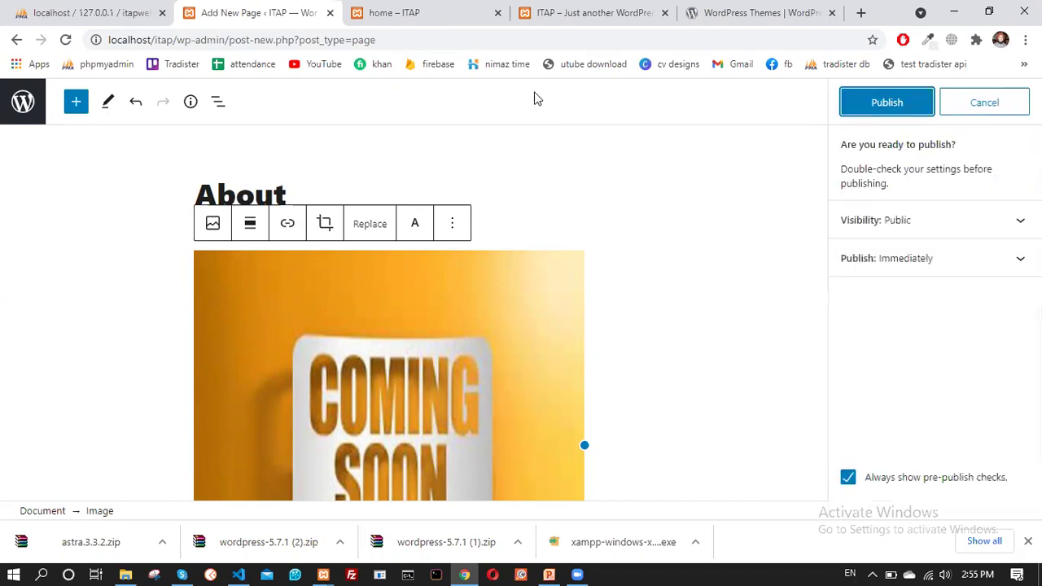
{"action": "left_click", "coordinate": [876, 105]}
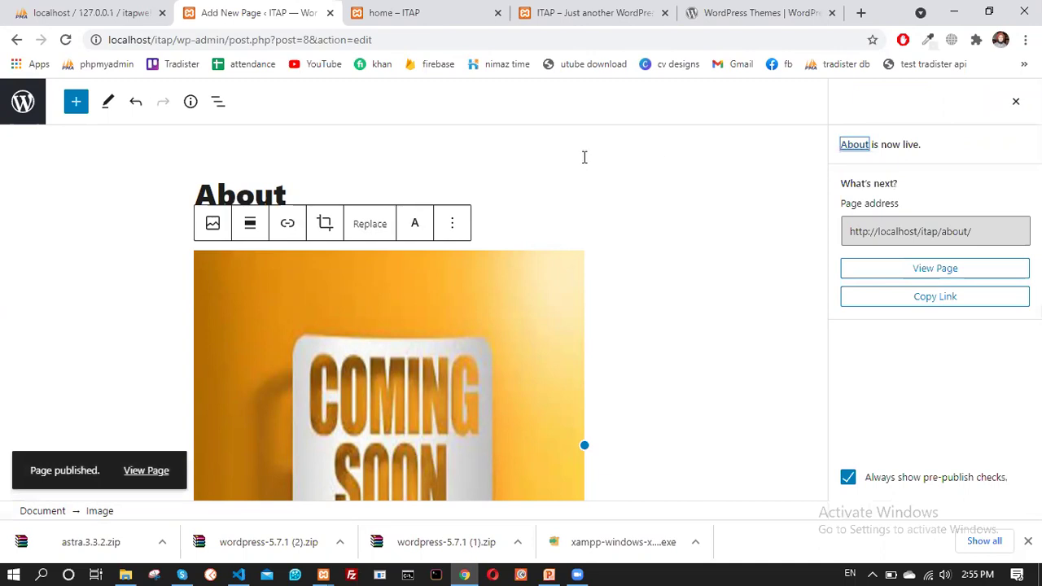
{"action": "left_click", "coordinate": [23, 101]}
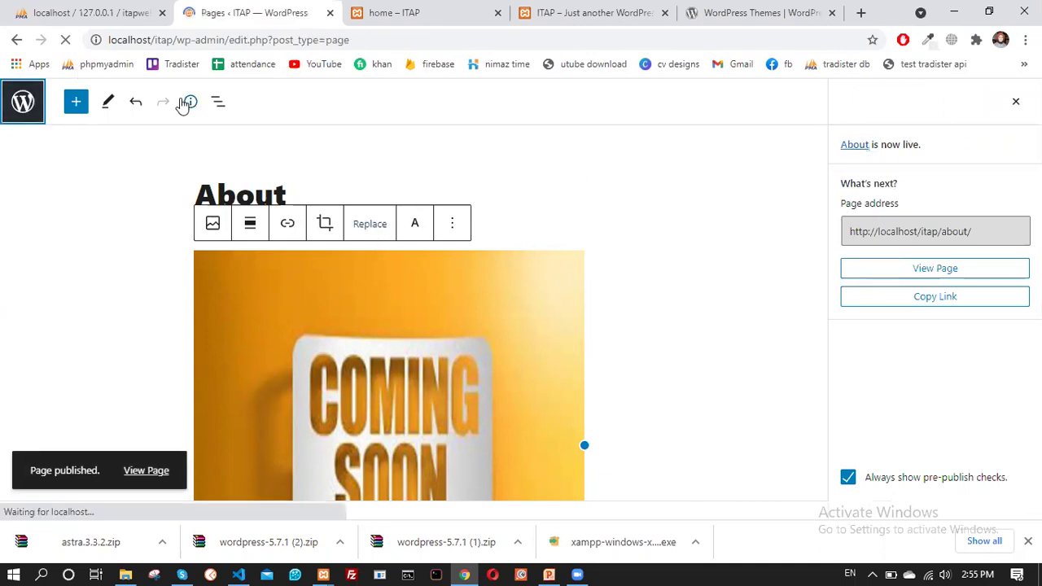
{"action": "scroll", "coordinate": [286, 366], "scroll_direction": "down", "scroll_amount": 1}
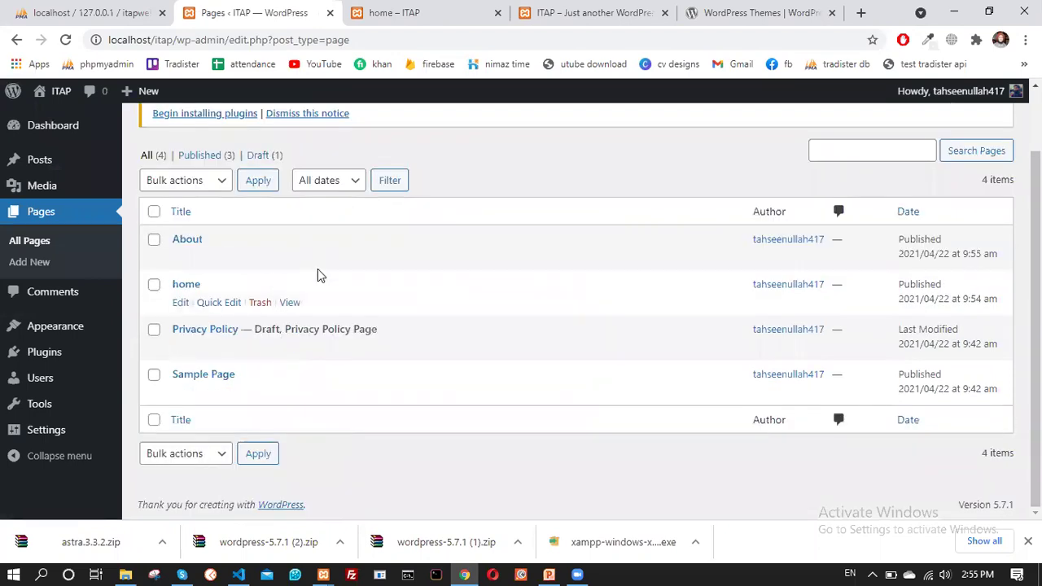
{"action": "left_click", "coordinate": [574, 11]}
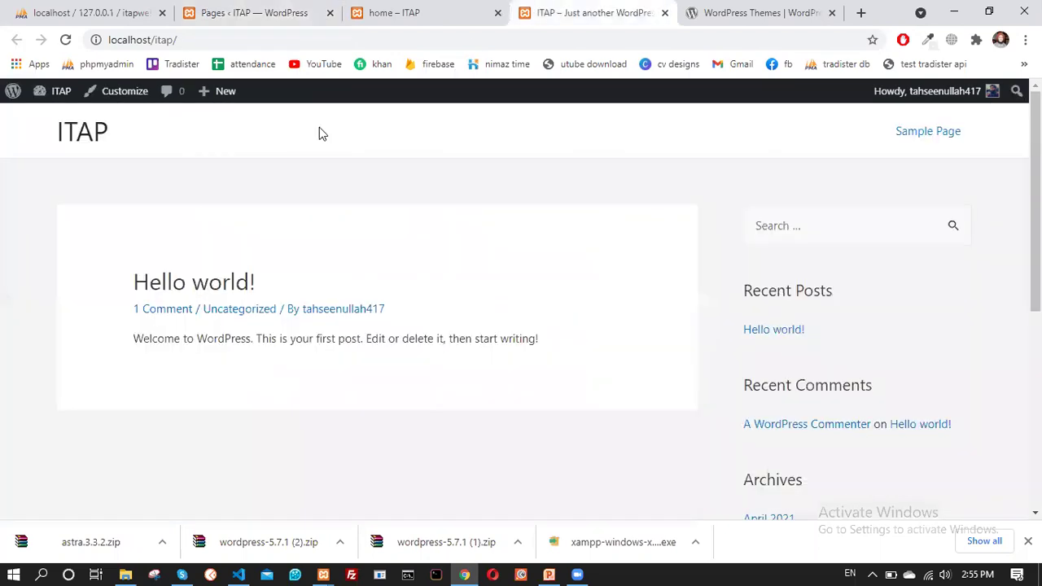
Reload the front page and open the home and About pages from it
{"action": "left_click", "coordinate": [65, 39]}
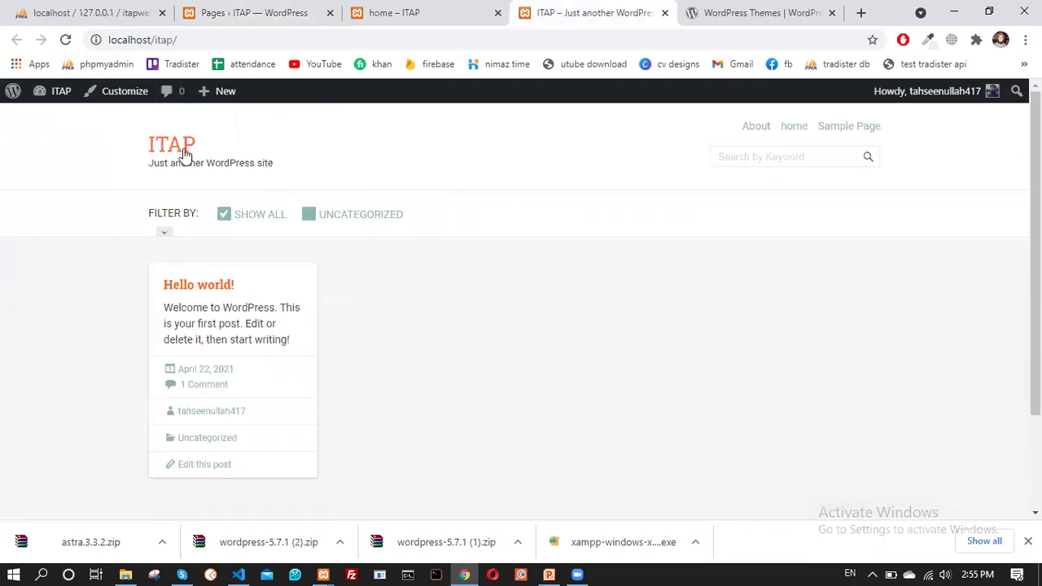
{"action": "left_click", "coordinate": [793, 131]}
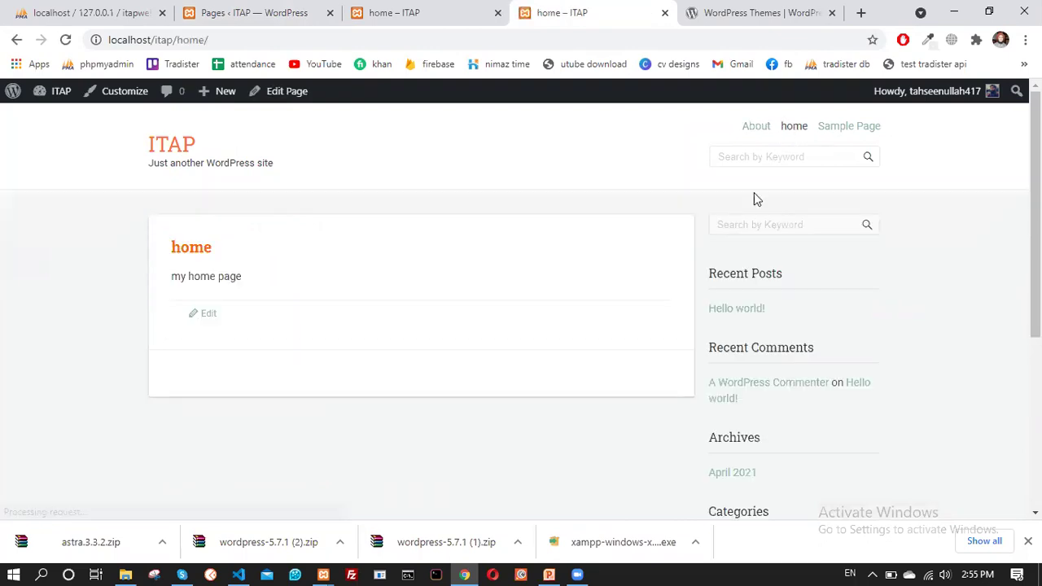
{"action": "left_click", "coordinate": [756, 131]}
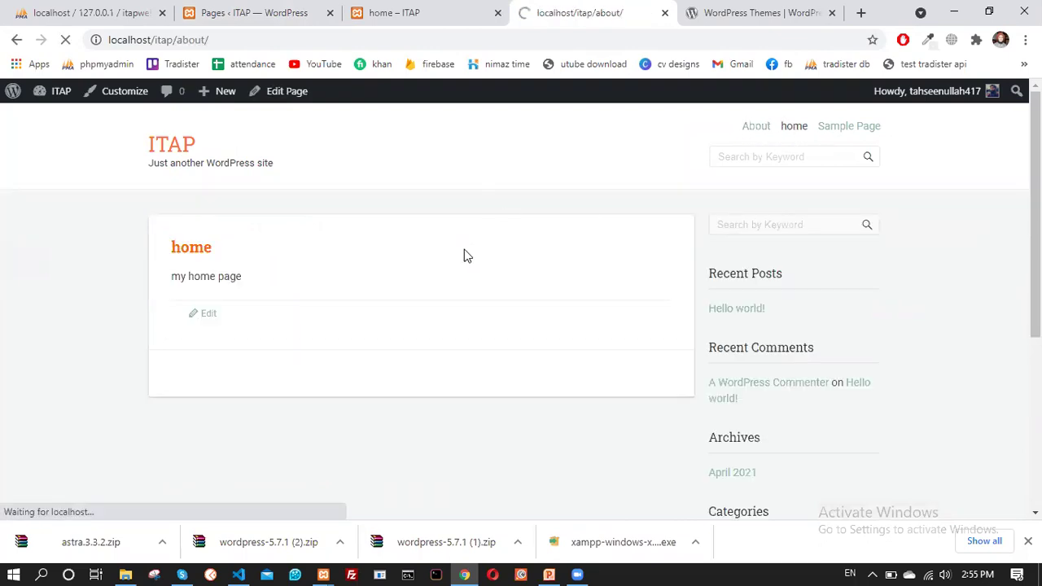
{"action": "scroll", "coordinate": [370, 316], "scroll_direction": "down", "scroll_amount": 5}
{"action": "scroll", "coordinate": [379, 318], "scroll_direction": "up", "scroll_amount": 5}
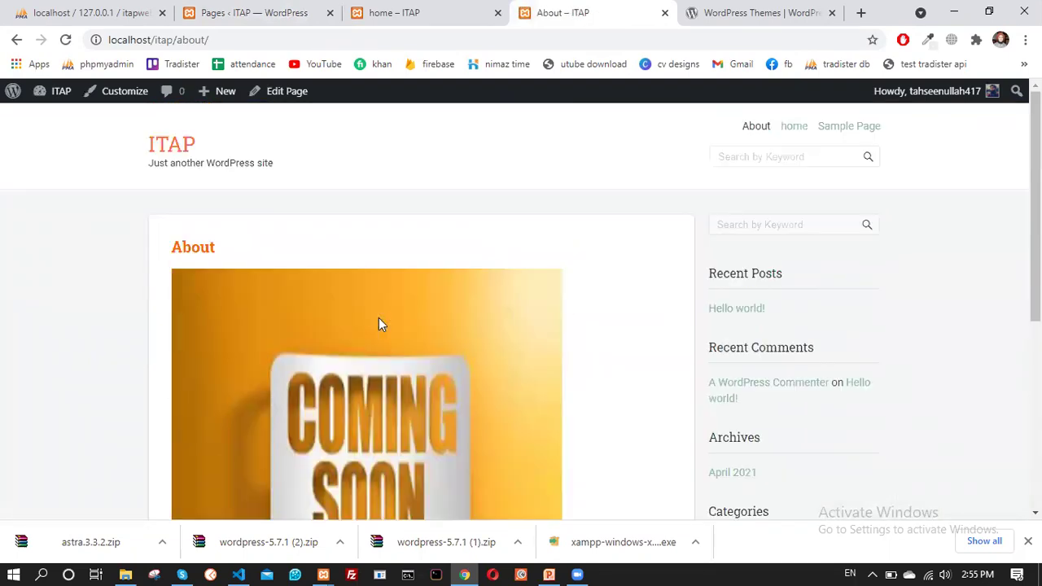
Look through the home preview, About and admin Pages tabs, ending on the pages list
{"action": "left_click", "coordinate": [422, 10]}
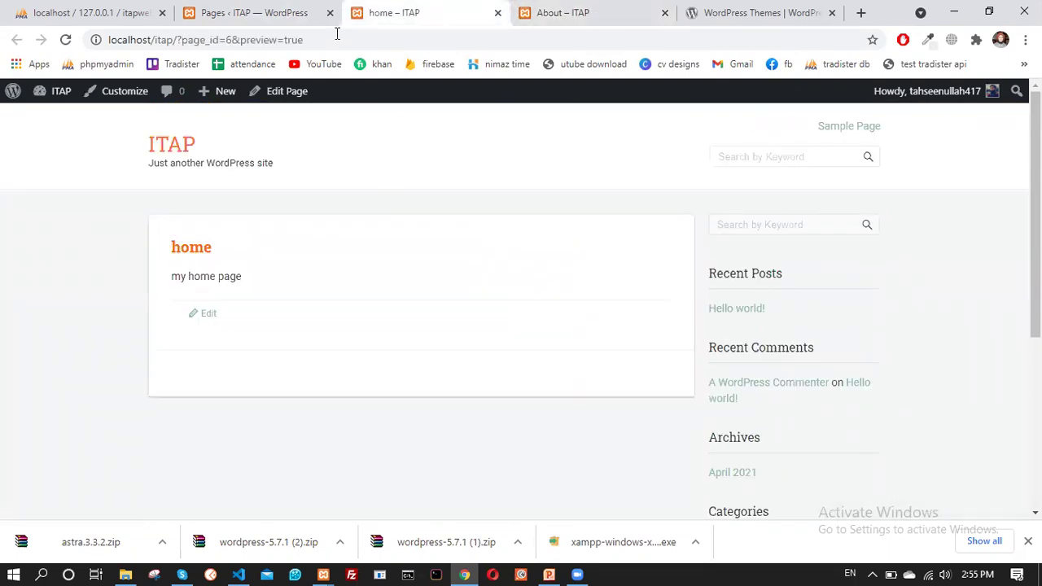
{"action": "left_click", "coordinate": [275, 10]}
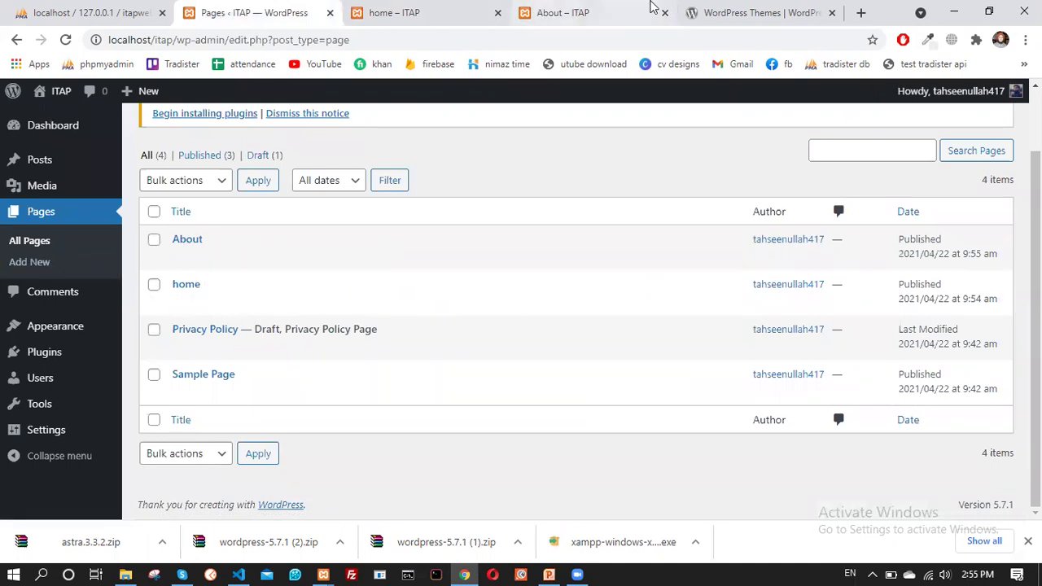
{"action": "left_click", "coordinate": [460, 9]}
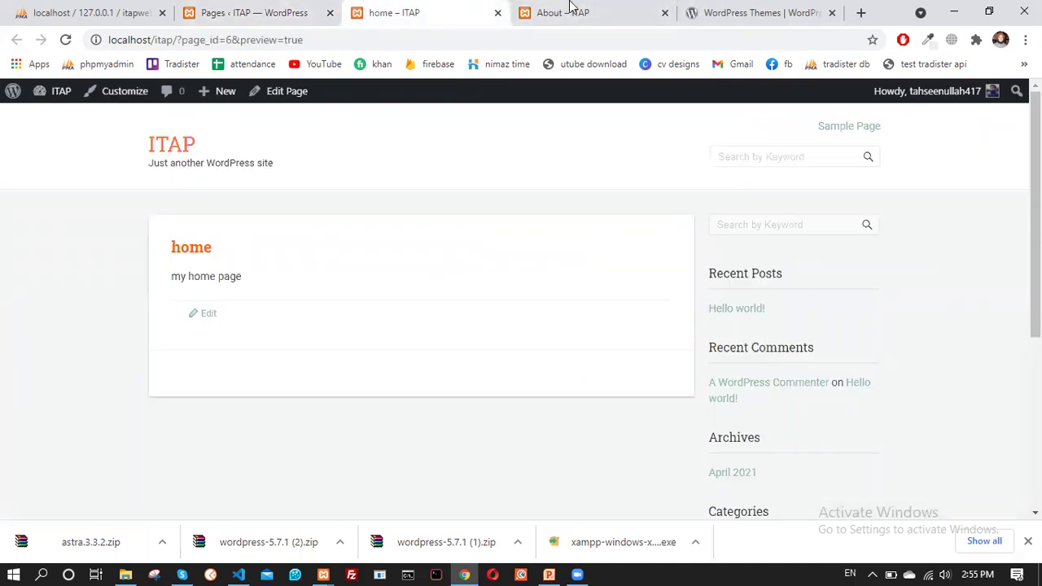
{"action": "left_click", "coordinate": [569, 9]}
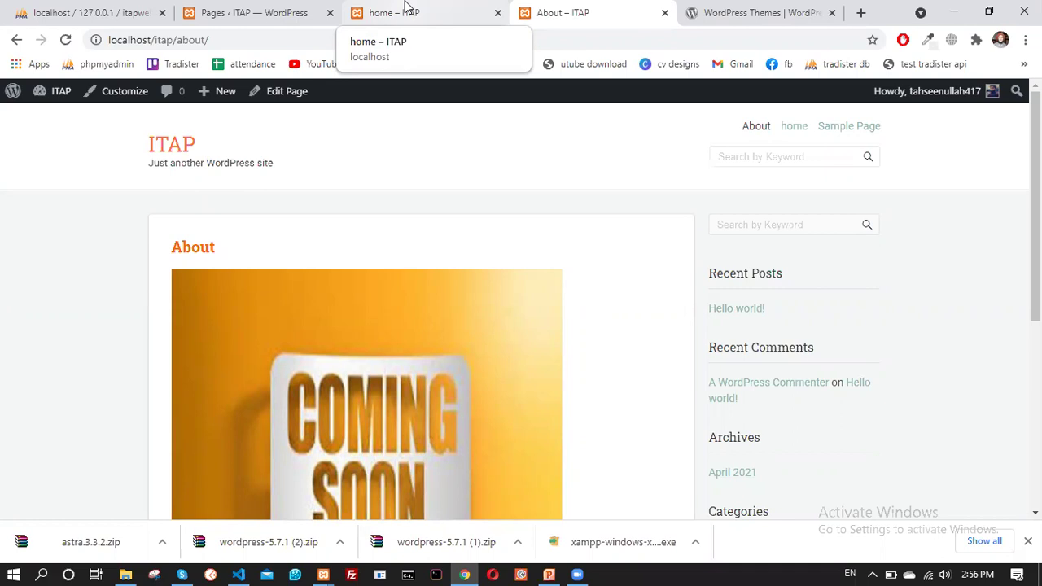
{"action": "left_click", "coordinate": [409, 10]}
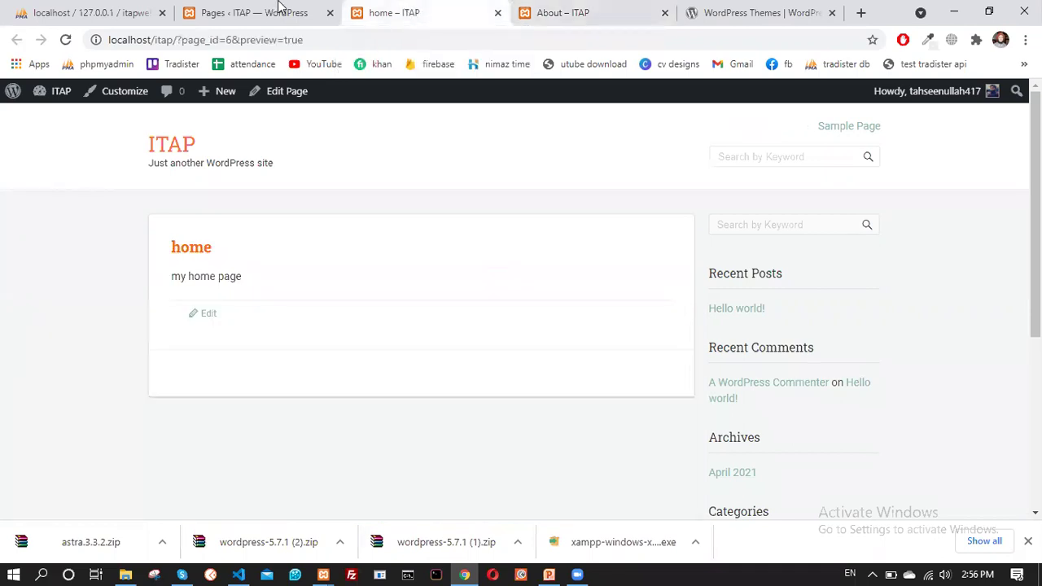
{"action": "left_click", "coordinate": [278, 7]}
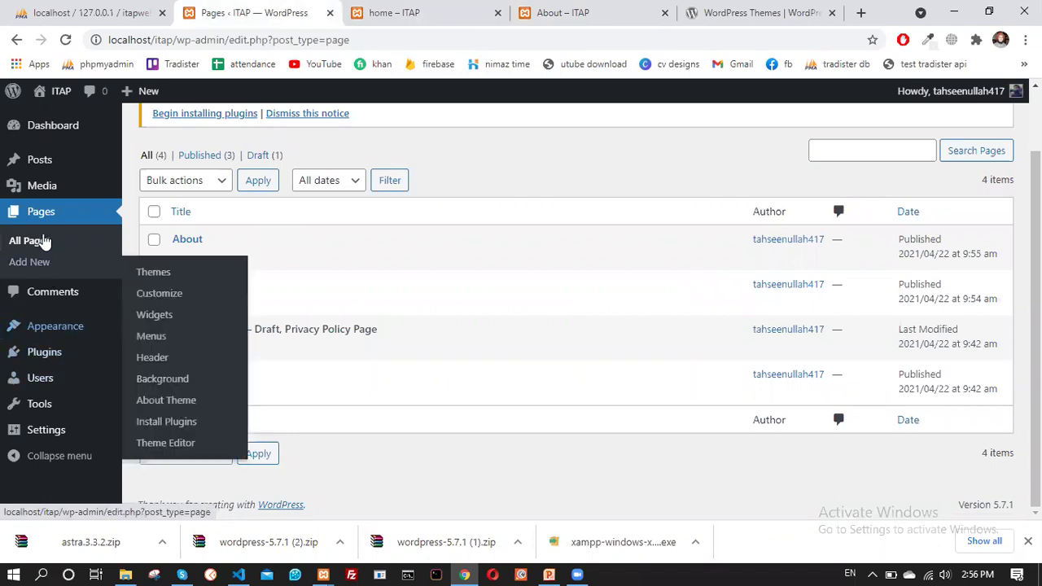
Open Appearance > Menus and nest the home item as a sub-item under Home
{"action": "mouse_move", "coordinate": [64, 332]}
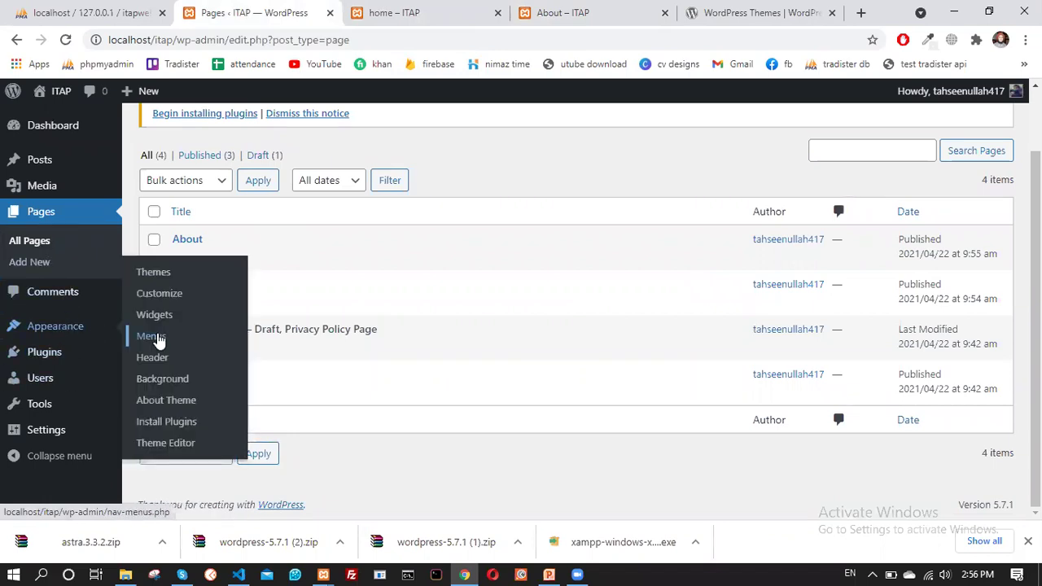
{"action": "left_click", "coordinate": [158, 341]}
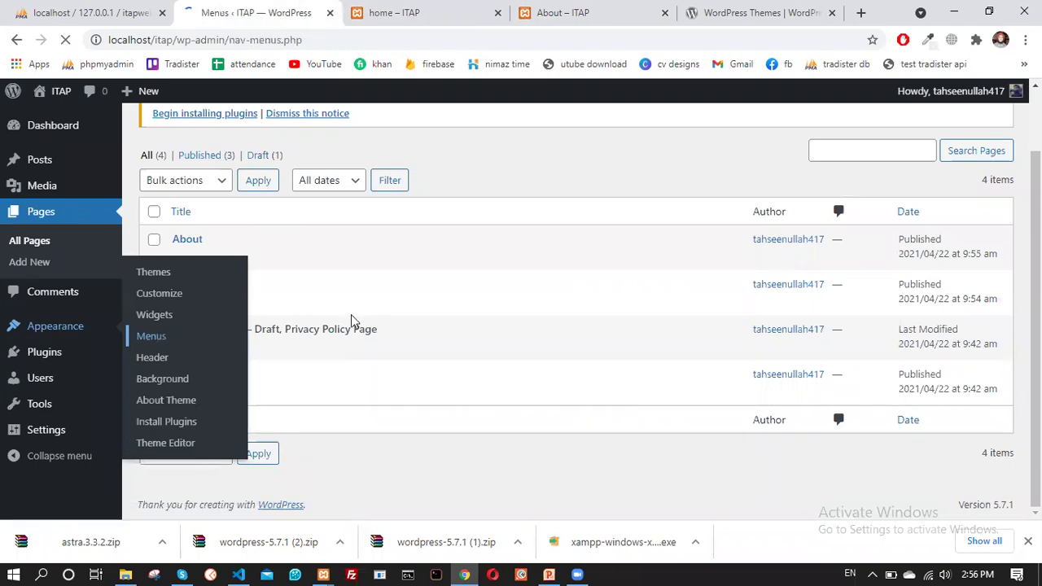
{"action": "scroll", "coordinate": [460, 245], "scroll_direction": "down", "scroll_amount": 3}
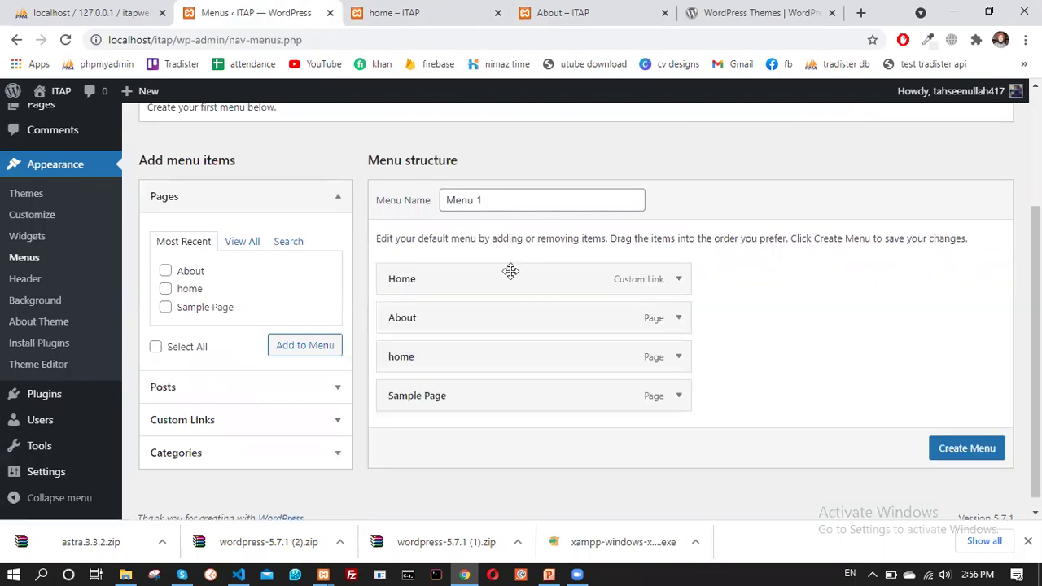
{"action": "scroll", "coordinate": [509, 272], "scroll_direction": "down", "scroll_amount": 1}
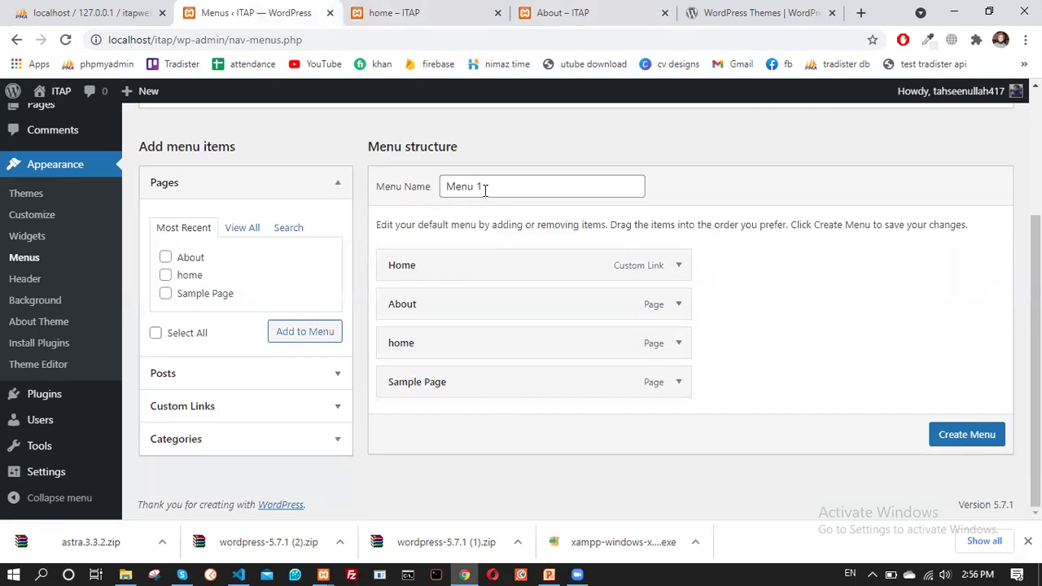
{"action": "left_click", "coordinate": [420, 269]}
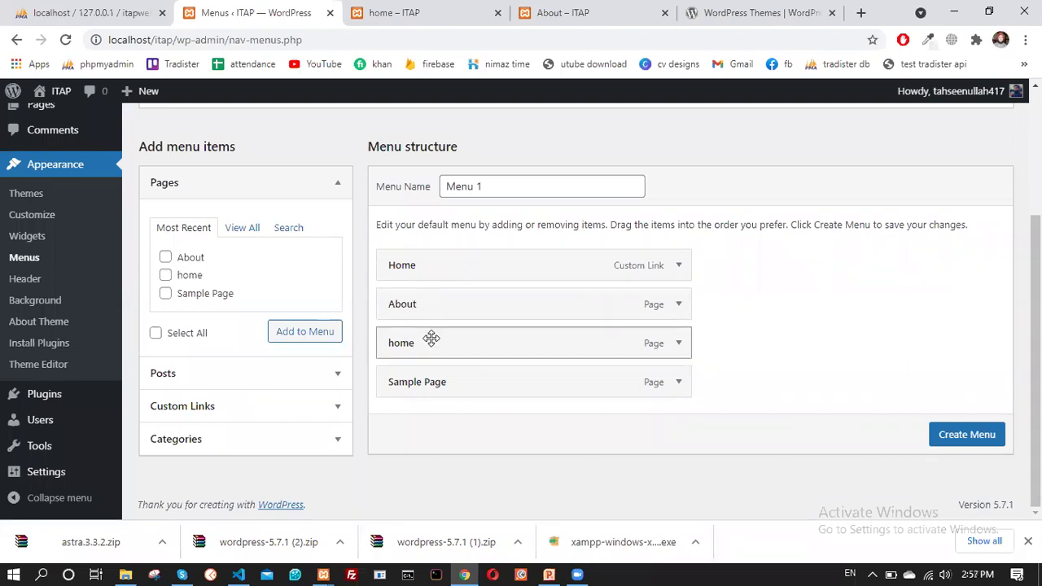
{"action": "left_click_drag", "start_coordinate": [437, 339], "coordinate": [458, 355]}
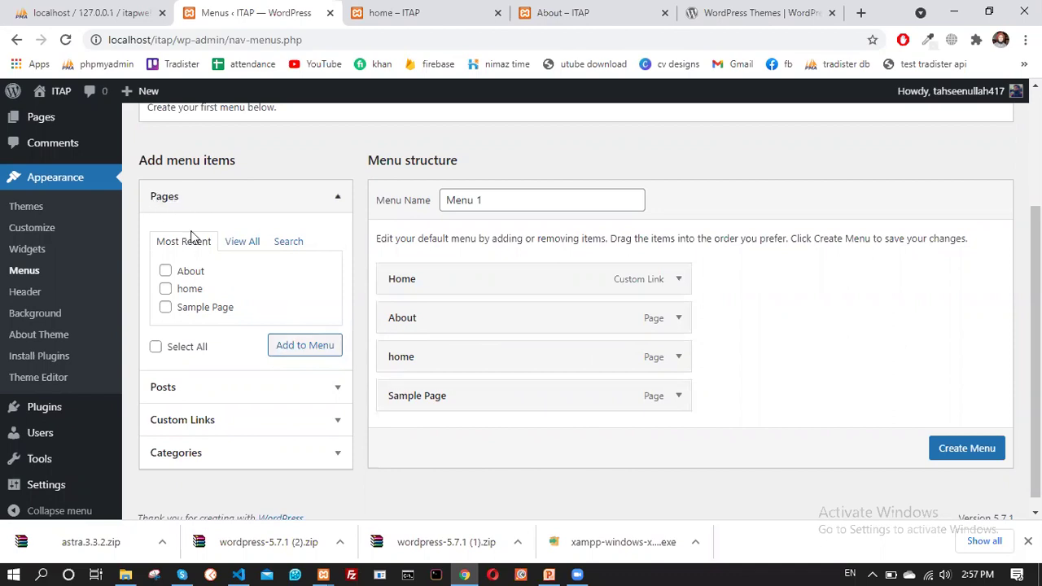
Tick and then untick Sample Page without creating the menu, then view the home preview
{"action": "left_click", "coordinate": [166, 307]}
{"action": "left_click", "coordinate": [166, 309]}
{"action": "scroll", "coordinate": [482, 311], "scroll_direction": "down", "scroll_amount": 1}
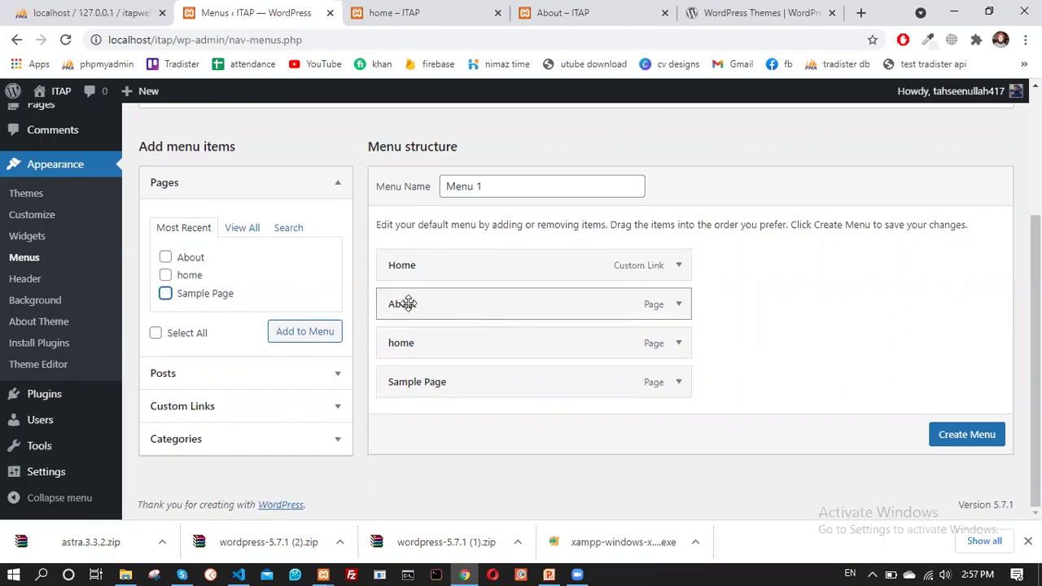
{"action": "scroll", "coordinate": [403, 302], "scroll_direction": "up", "scroll_amount": 2}
{"action": "scroll", "coordinate": [621, 333], "scroll_direction": "down", "scroll_amount": 2}
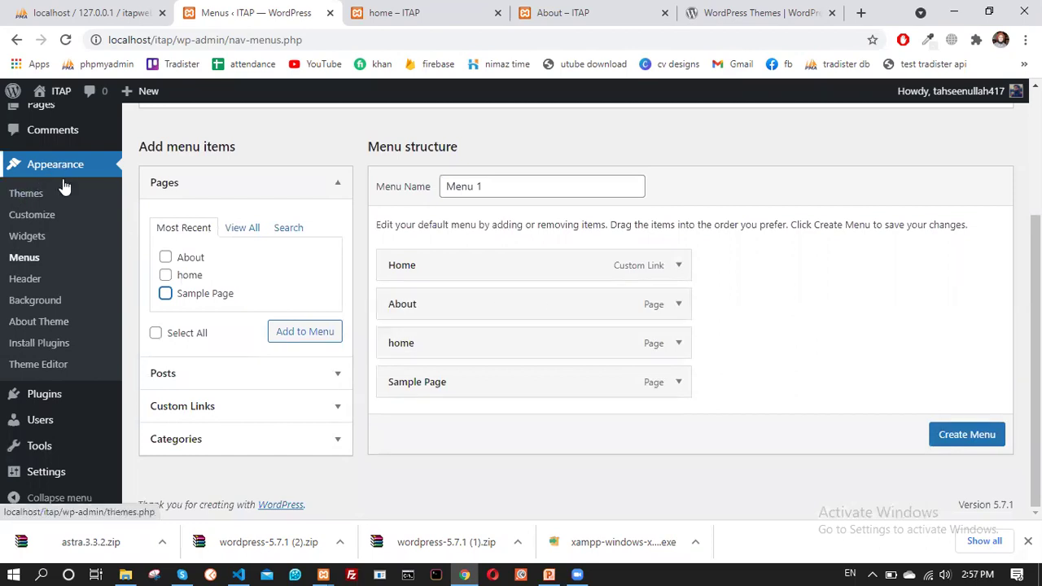
{"action": "scroll", "coordinate": [63, 184], "scroll_direction": "up", "scroll_amount": 2}
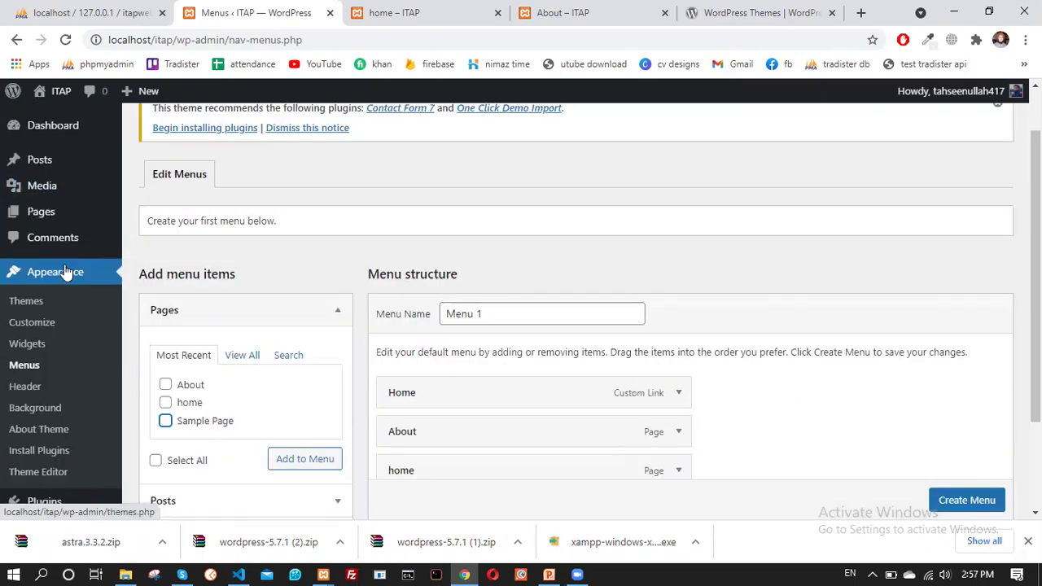
{"action": "left_click", "coordinate": [440, 10]}
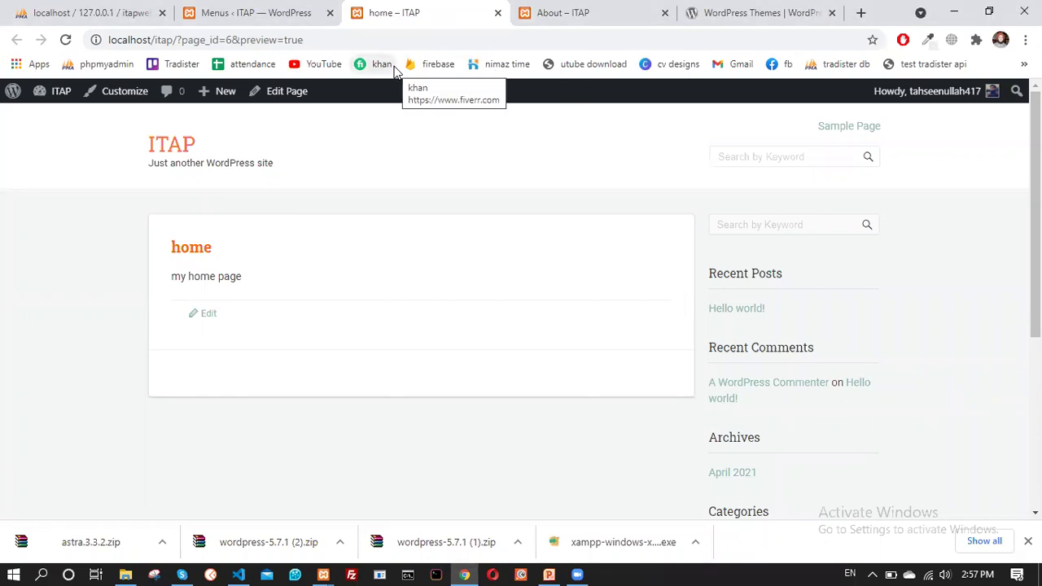
{"action": "left_click", "coordinate": [240, 11]}
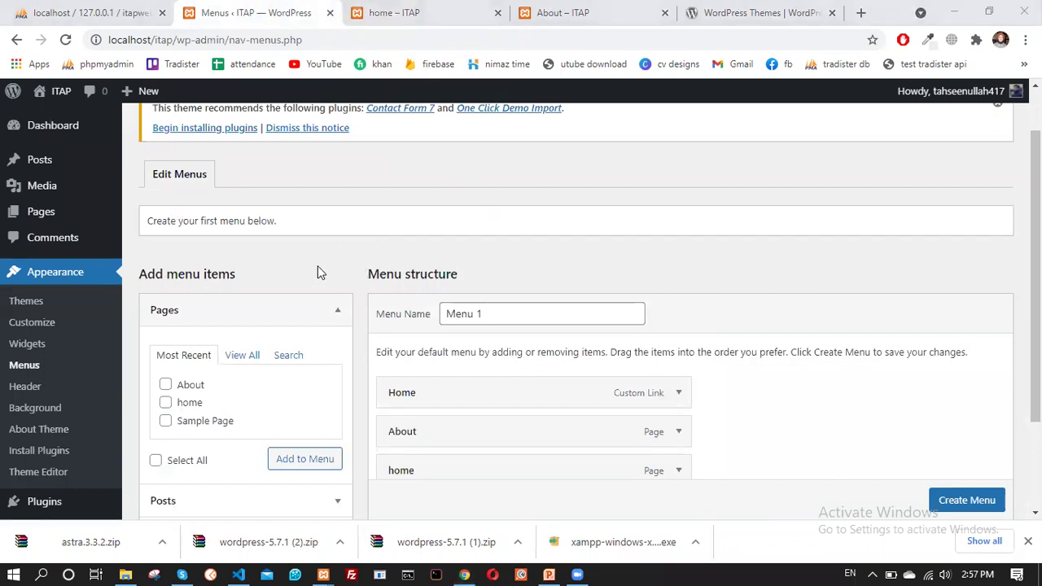
{"action": "scroll", "coordinate": [314, 272], "scroll_direction": "up", "scroll_amount": 2}
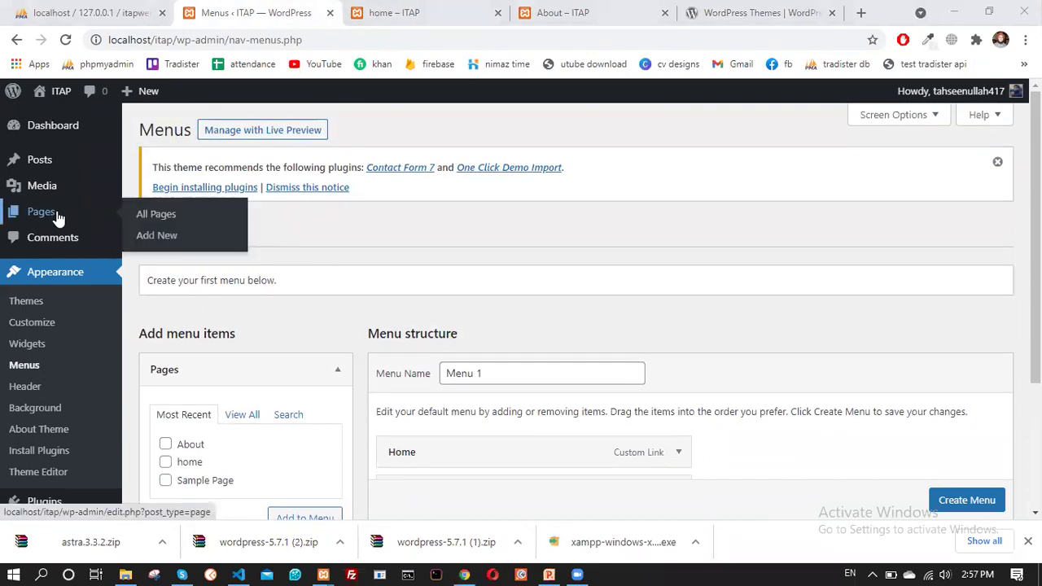
{"action": "left_click", "coordinate": [435, 8]}
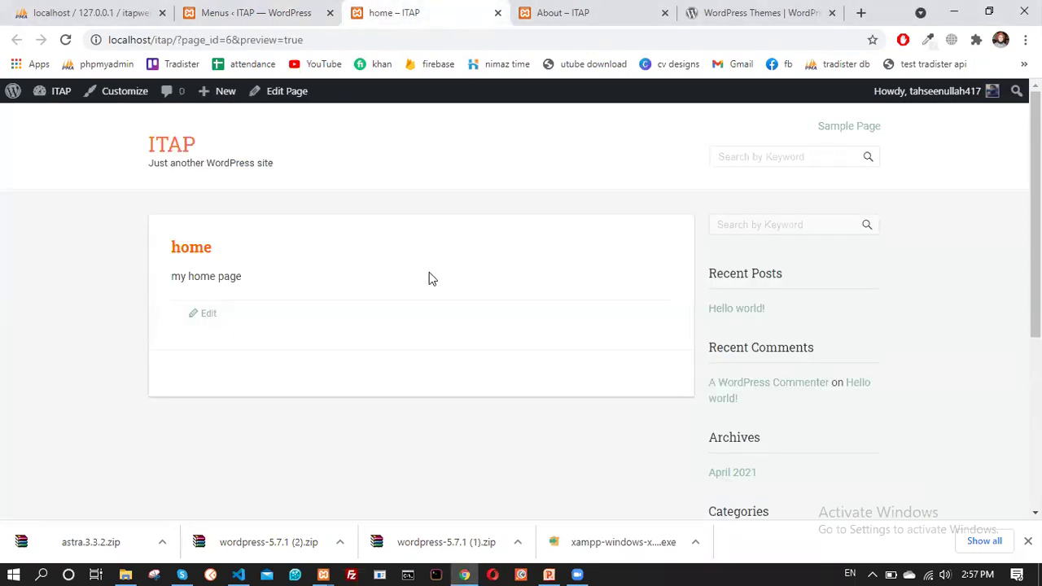
{"action": "left_click", "coordinate": [65, 39]}
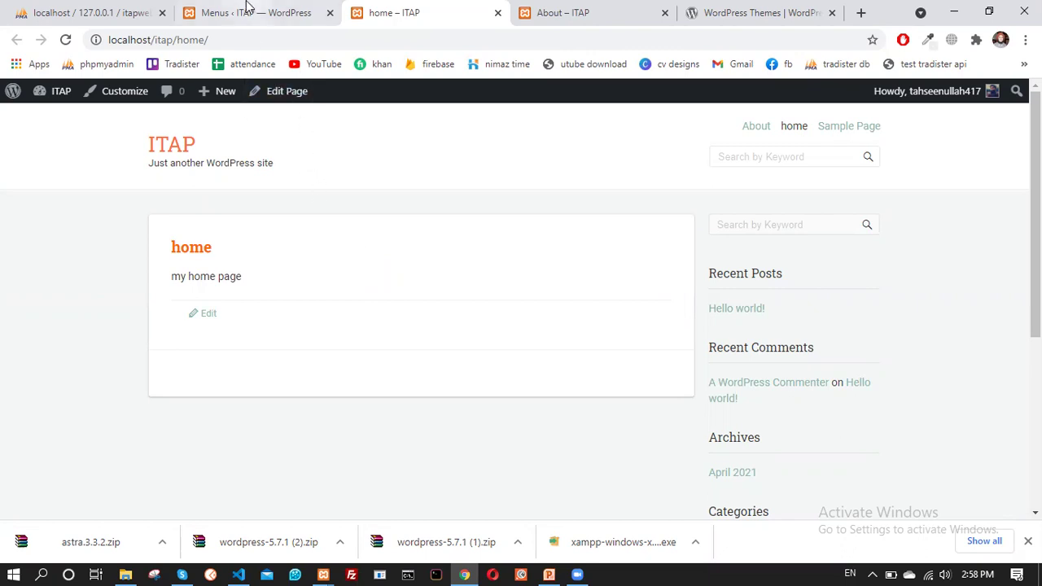
{"action": "left_click", "coordinate": [273, 13]}
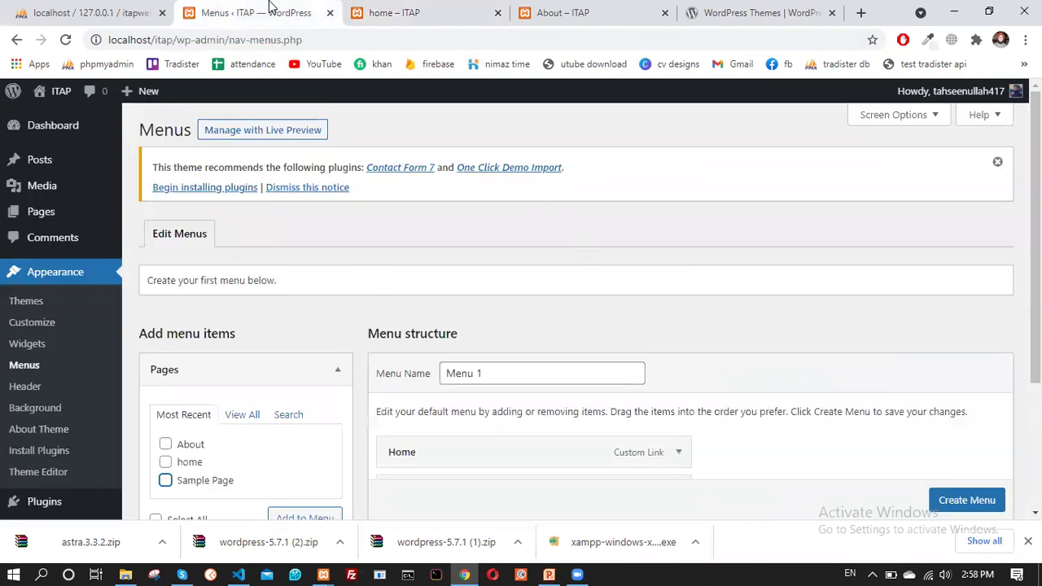
{"action": "scroll", "coordinate": [358, 244], "scroll_direction": "down", "scroll_amount": 2}
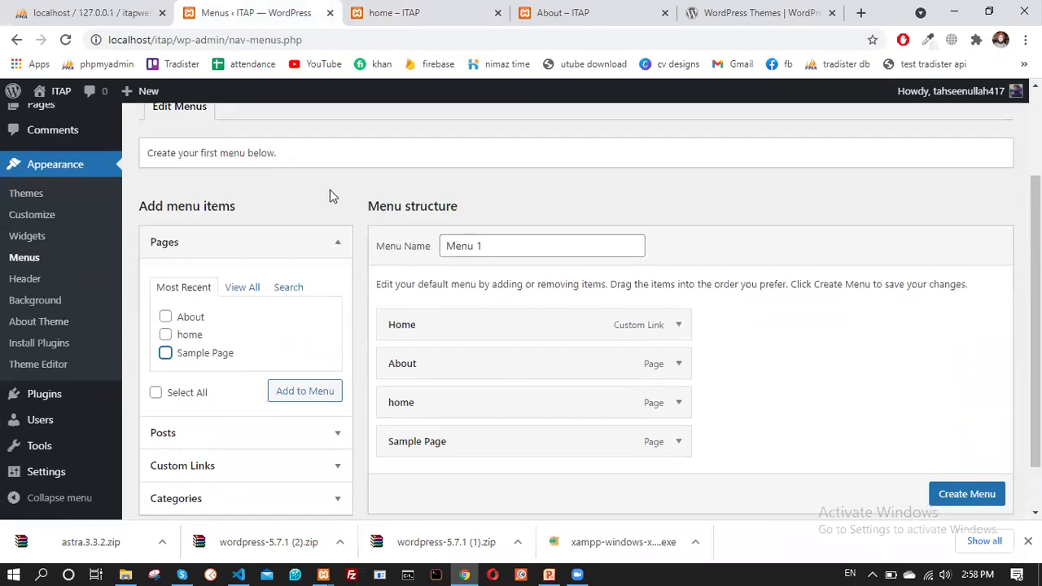
{"action": "scroll", "coordinate": [326, 203], "scroll_direction": "up", "scroll_amount": 2}
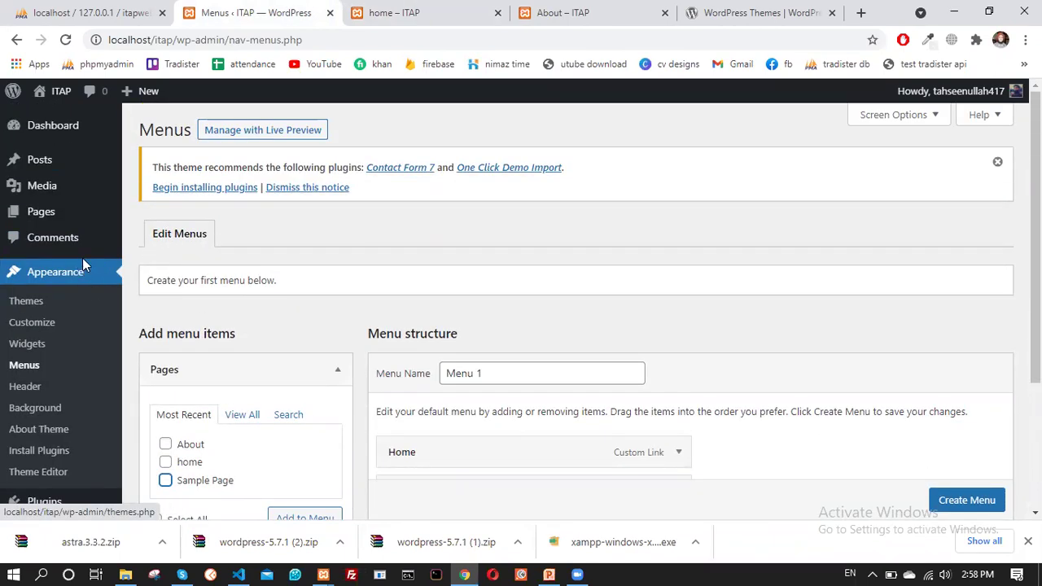
{"action": "left_click", "coordinate": [383, 12]}
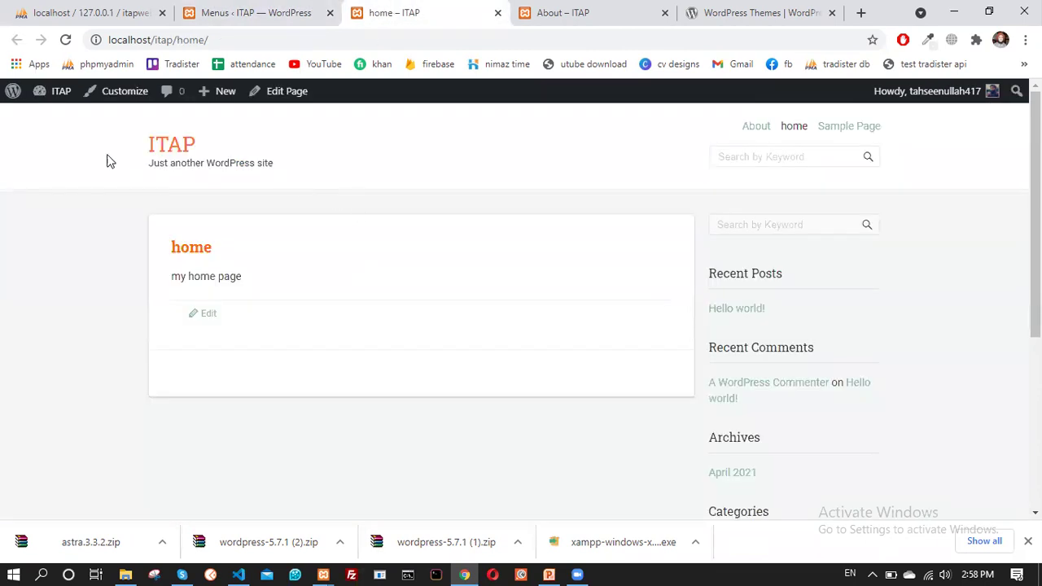
{"action": "left_click", "coordinate": [67, 40]}
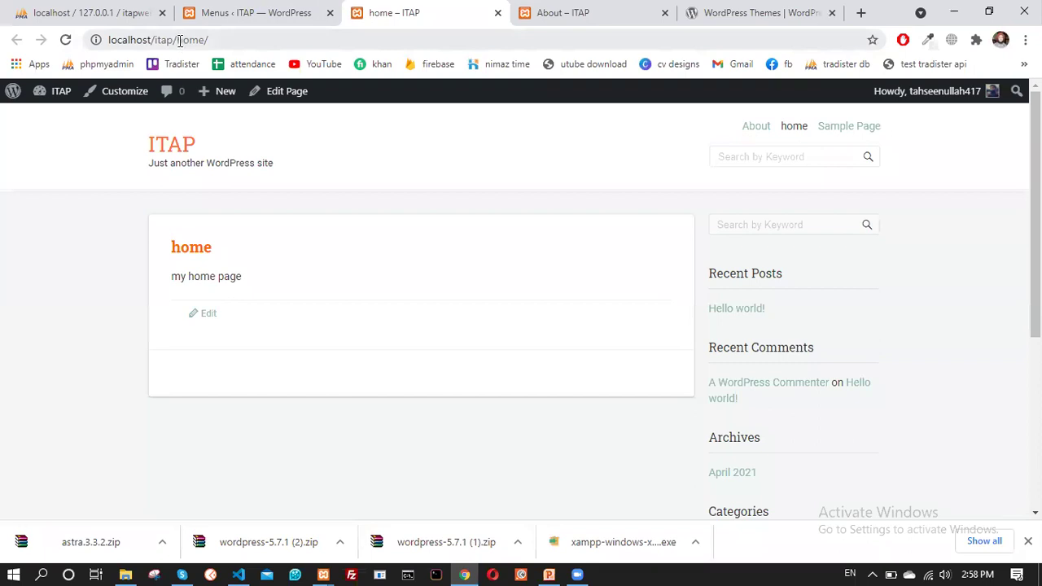
{"action": "left_click_drag", "start_coordinate": [178, 40], "coordinate": [226, 42]}
{"action": "key", "text": "BackSpace"}
{"action": "key", "text": "Return"}
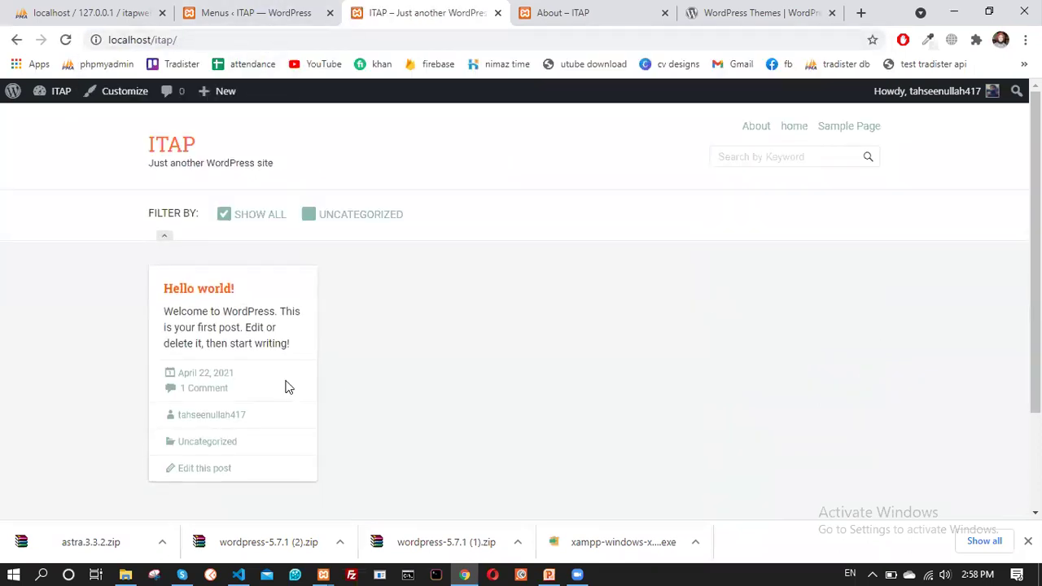
{"action": "scroll", "coordinate": [344, 339], "scroll_direction": "down", "scroll_amount": 1}
{"action": "scroll", "coordinate": [351, 338], "scroll_direction": "up", "scroll_amount": 1}
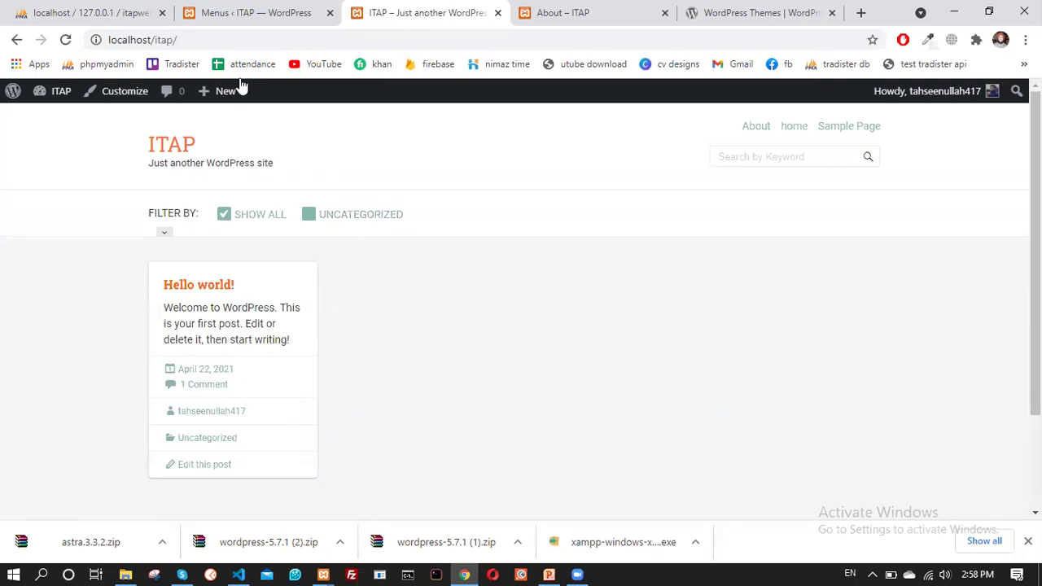
Leave the unsaved Menus page for Posts > All Posts, confirming Leave in the prompt
{"action": "left_click", "coordinate": [254, 10]}
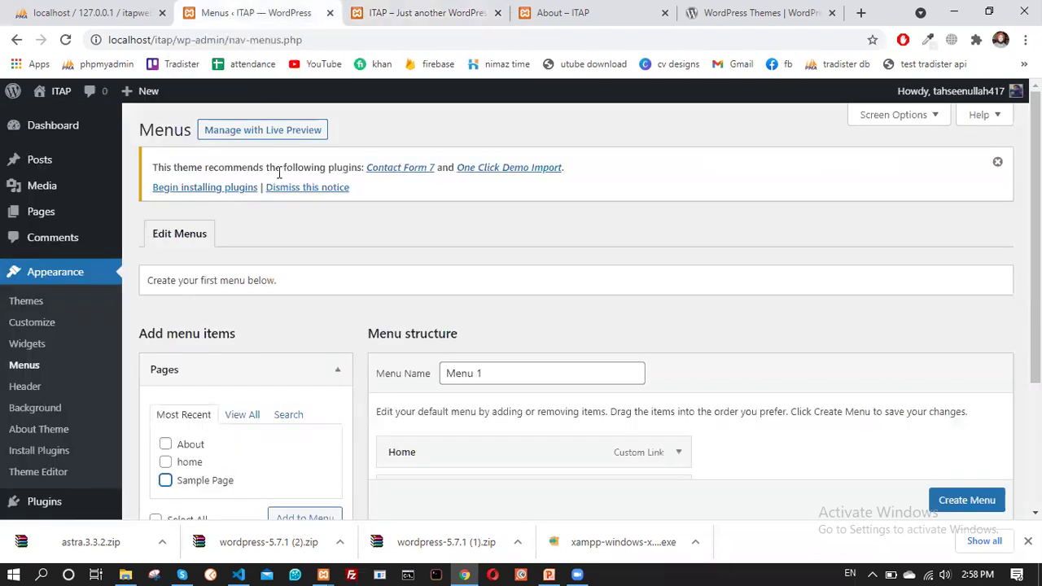
{"action": "scroll", "coordinate": [80, 271], "scroll_direction": "down", "scroll_amount": 2}
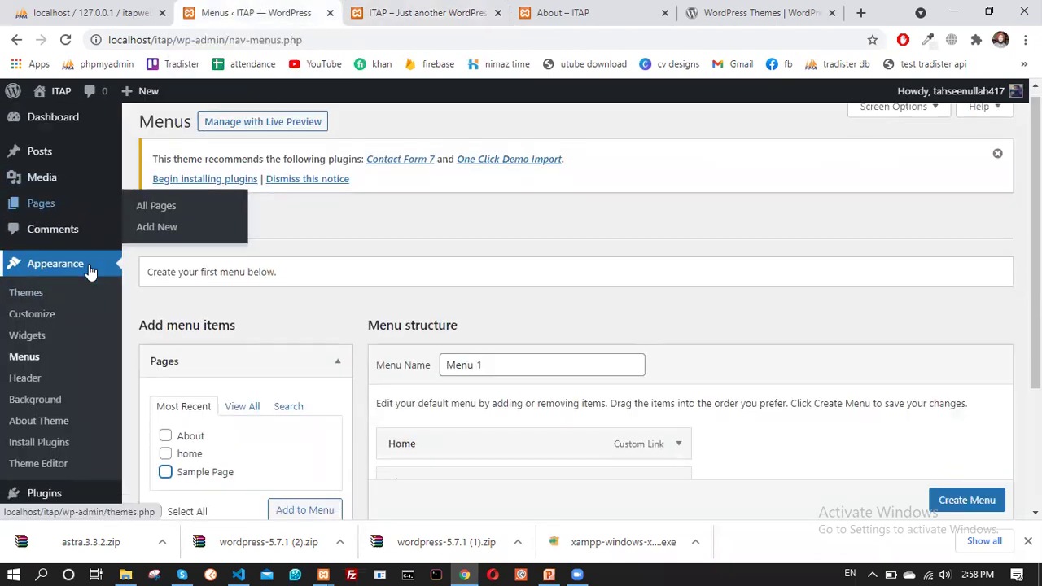
{"action": "scroll", "coordinate": [74, 291], "scroll_direction": "up", "scroll_amount": 2}
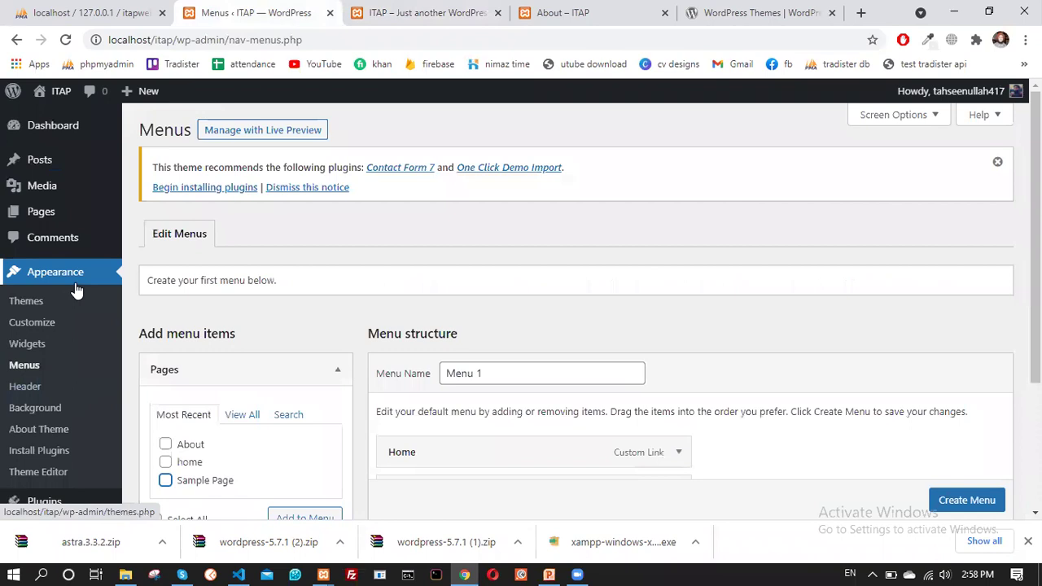
{"action": "mouse_move", "coordinate": [56, 166]}
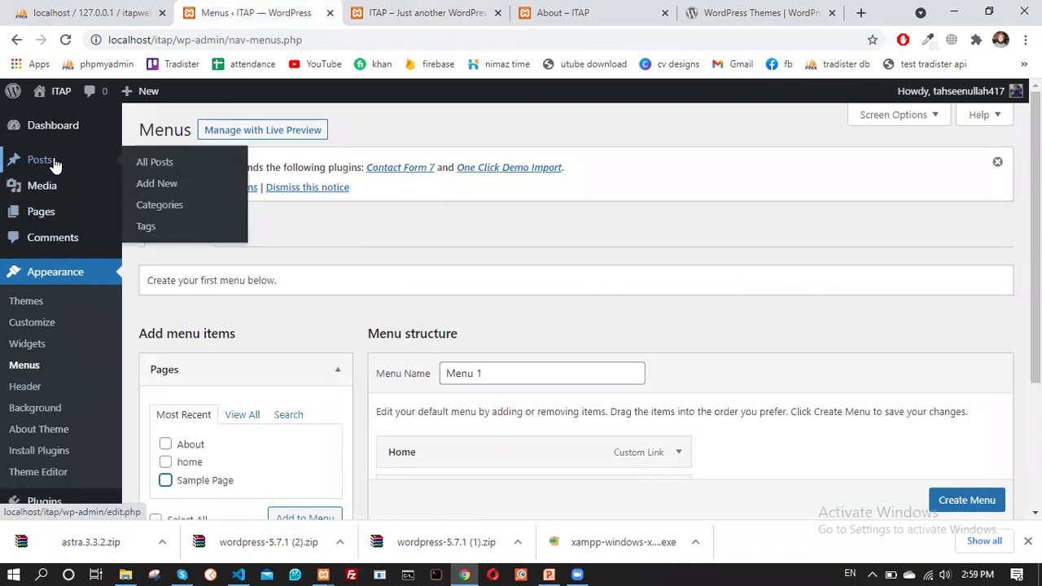
{"action": "left_click", "coordinate": [140, 169]}
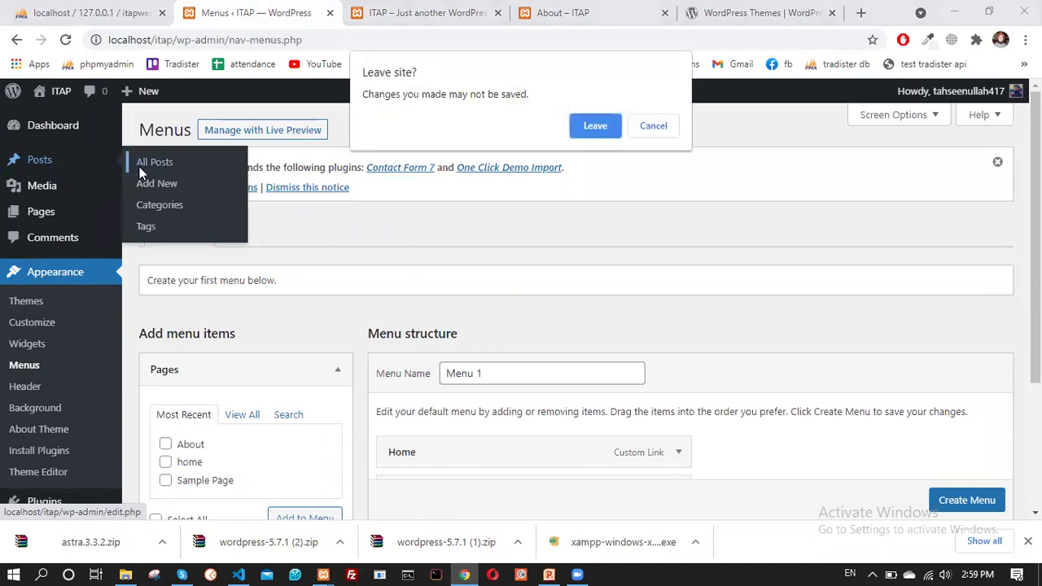
{"action": "left_click", "coordinate": [601, 129]}
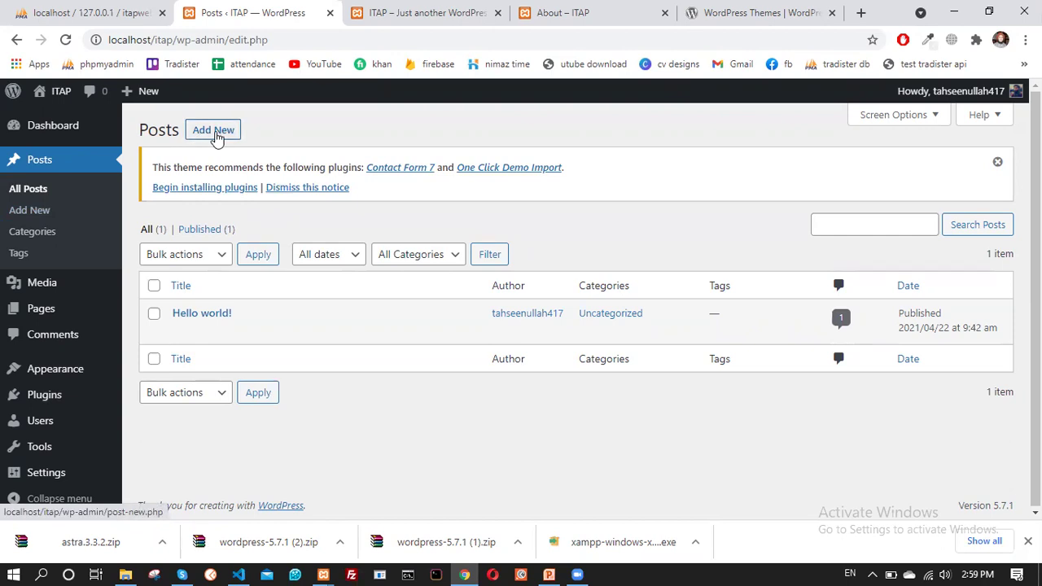
Create a new post titled 'my post' with the paragraph 'post content will goes here....'
{"action": "left_click", "coordinate": [217, 139]}
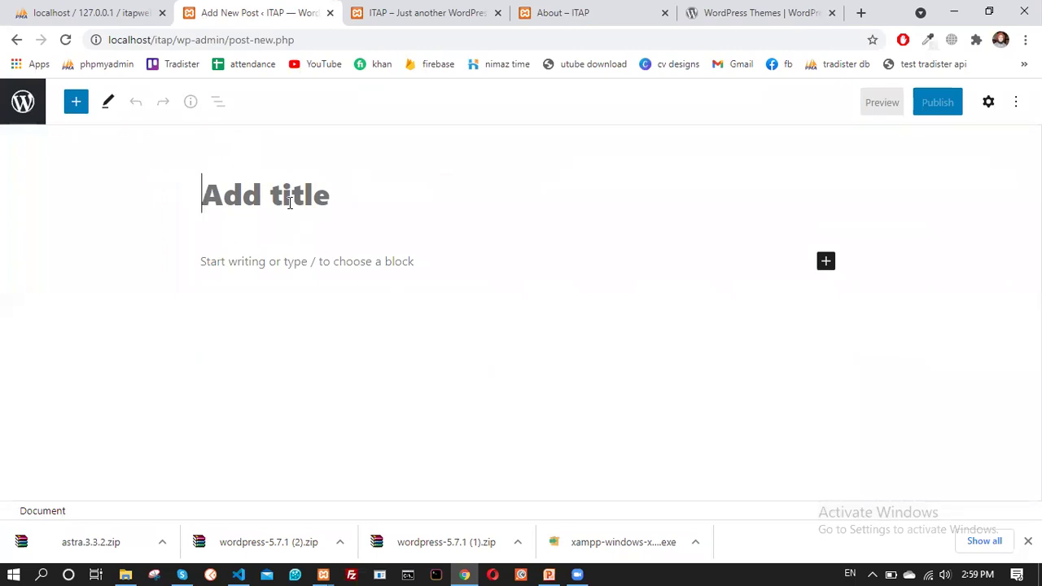
{"action": "type", "text": "my "}
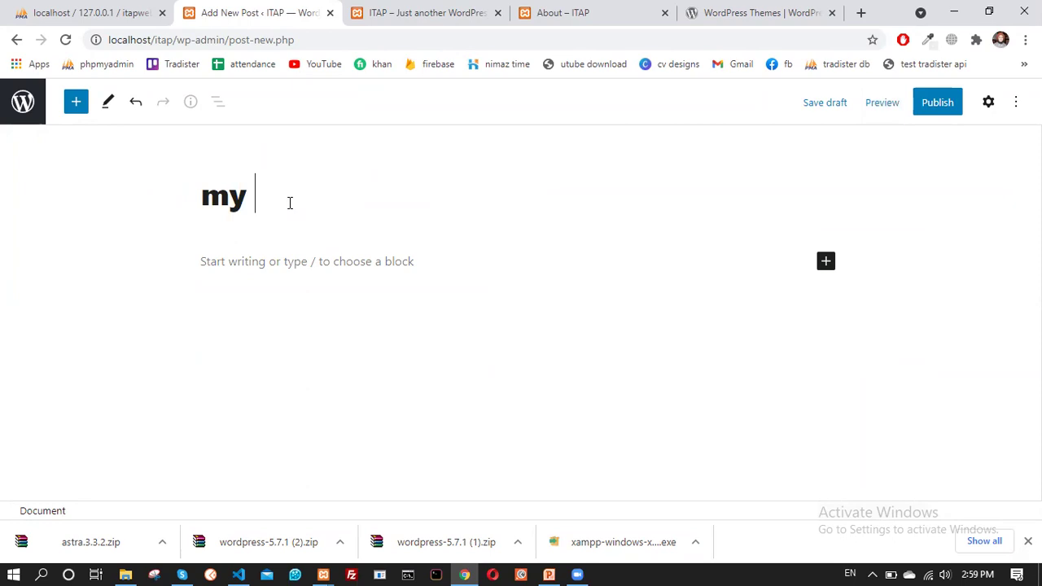
{"action": "type", "text": "post"}
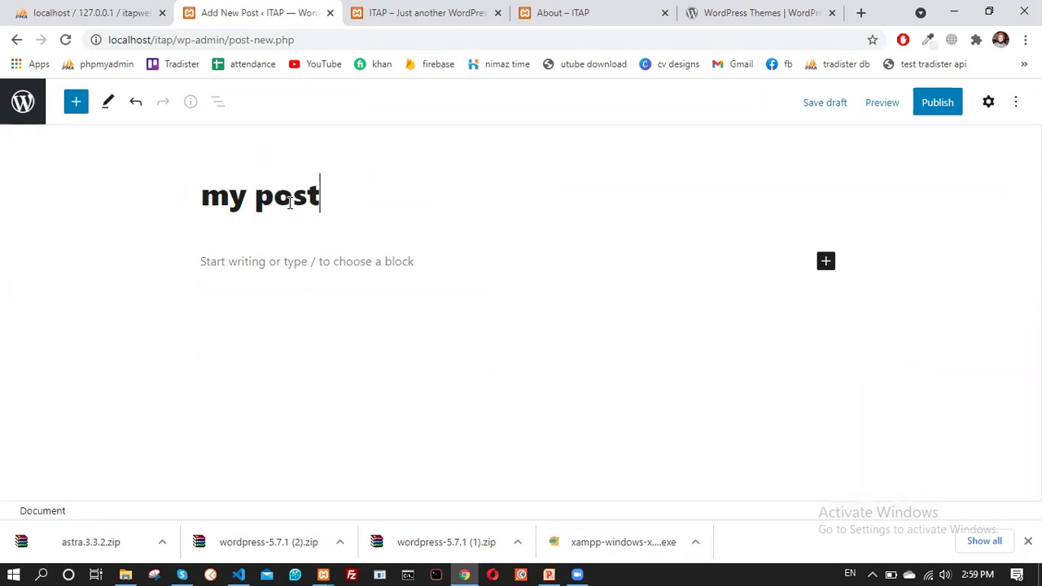
{"action": "left_click", "coordinate": [314, 276]}
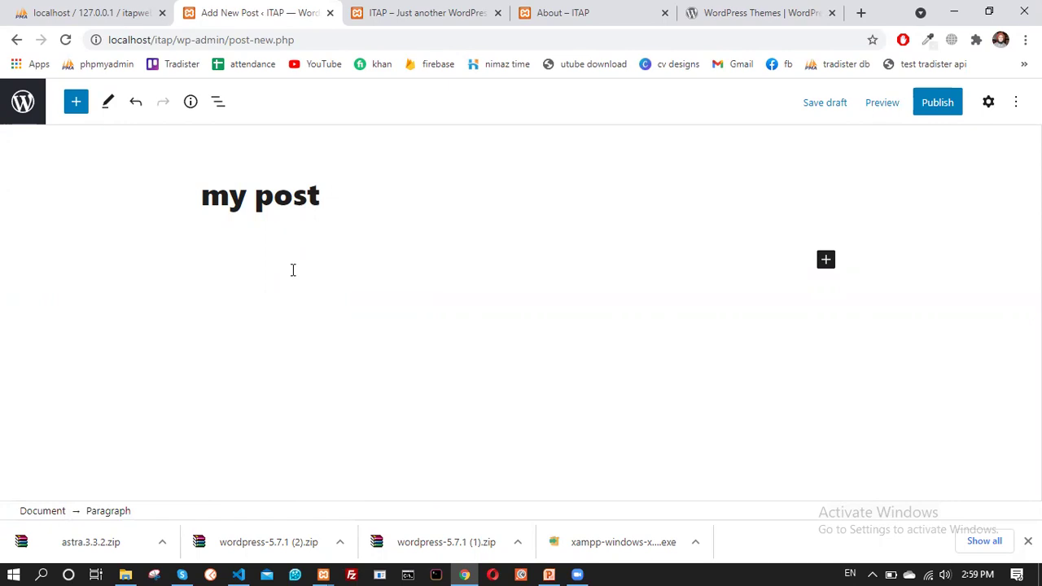
{"action": "type", "text": "ost content will goes here...."}
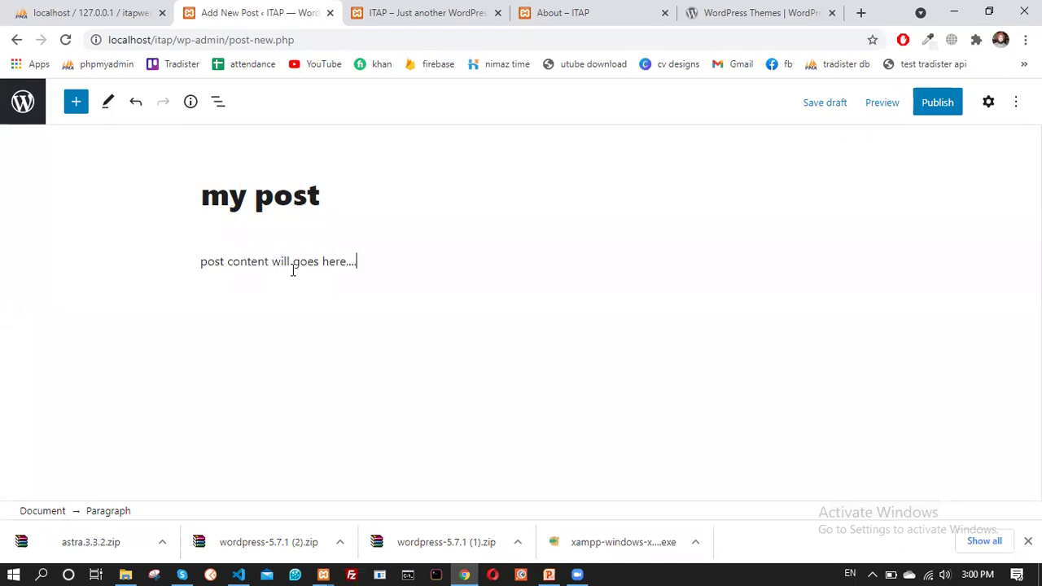
{"action": "key", "text": "Return"}
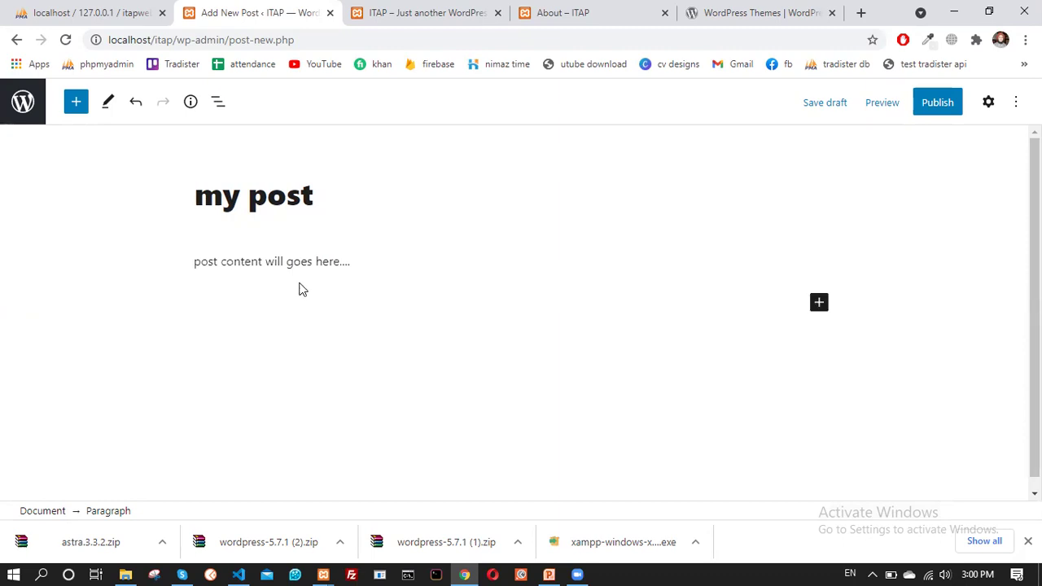
{"action": "left_click", "coordinate": [818, 304]}
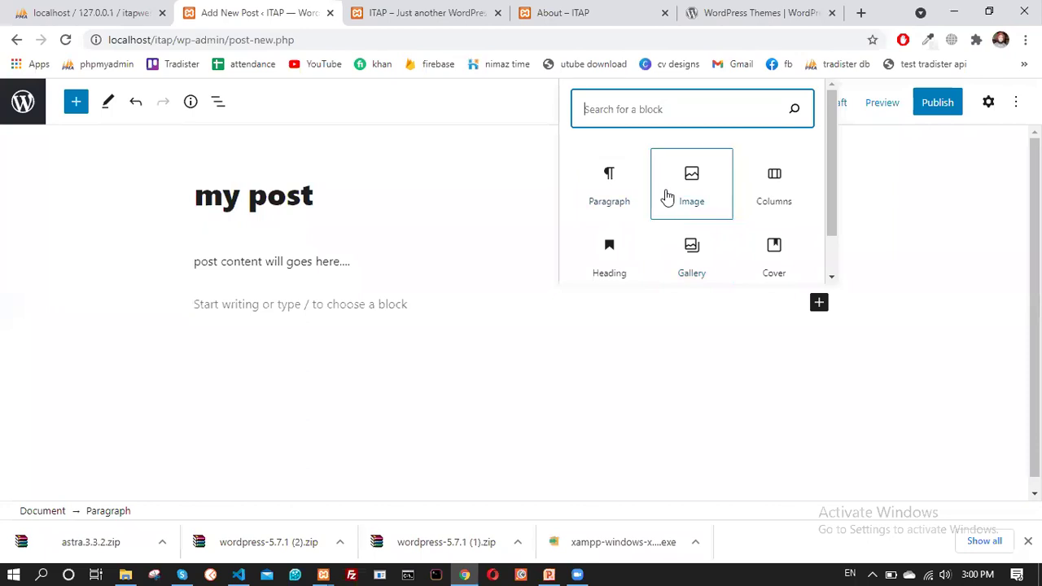
Insert an Image block and upload 6.jpg from the Desktop > dp folder
{"action": "scroll", "coordinate": [676, 204], "scroll_direction": "down", "scroll_amount": 1}
{"action": "scroll", "coordinate": [680, 210], "scroll_direction": "up", "scroll_amount": 1}
{"action": "left_click", "coordinate": [693, 195]}
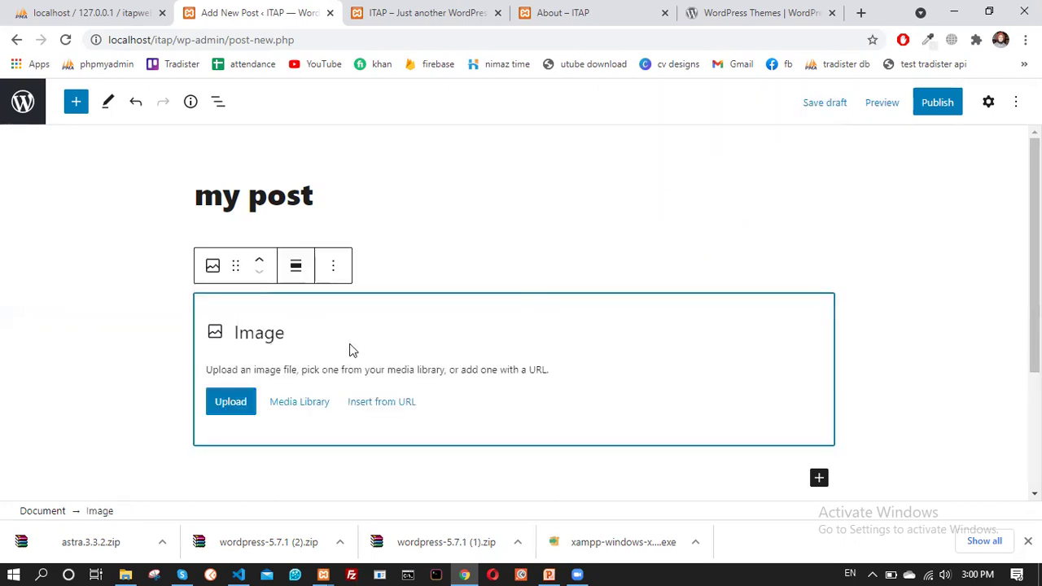
{"action": "left_click", "coordinate": [229, 409]}
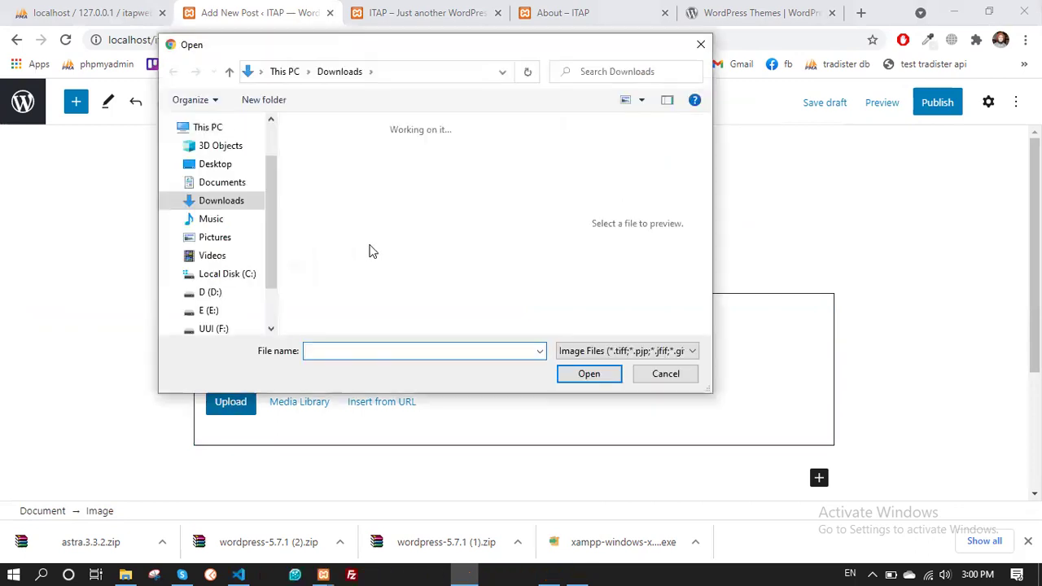
{"action": "scroll", "coordinate": [374, 227], "scroll_direction": "down", "scroll_amount": 3}
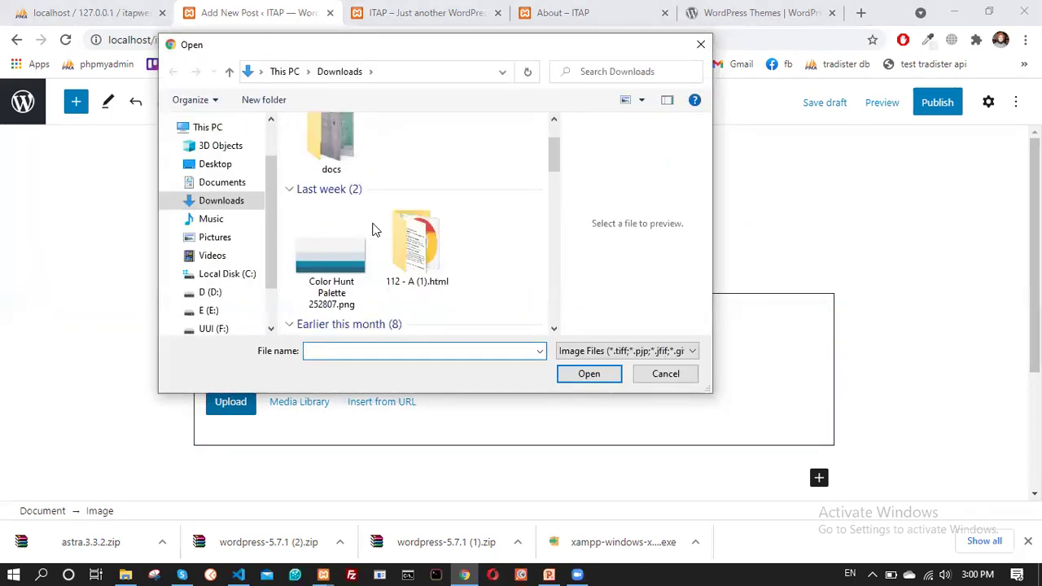
{"action": "left_click", "coordinate": [216, 164]}
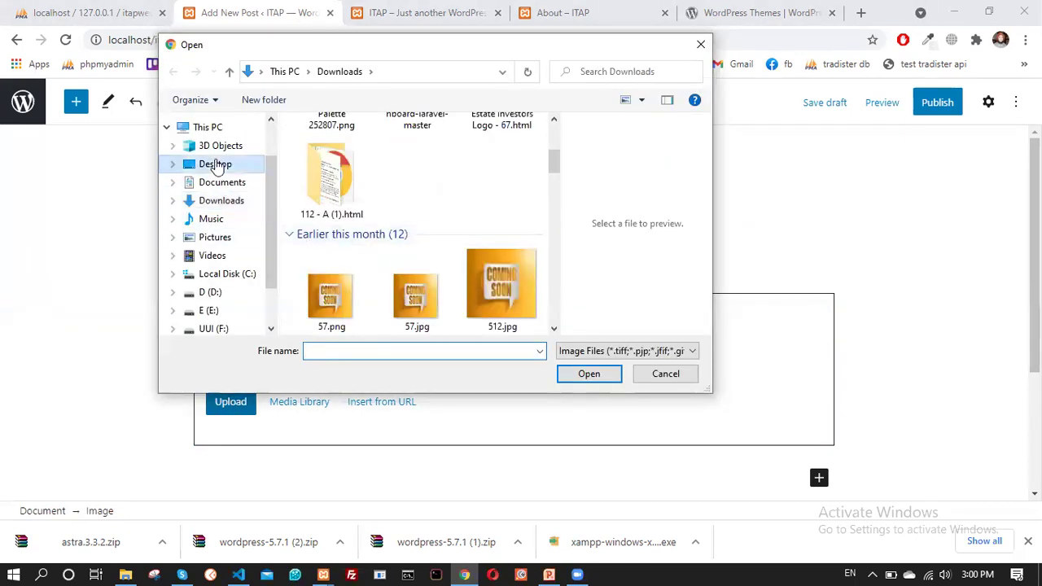
{"action": "left_click", "coordinate": [342, 239]}
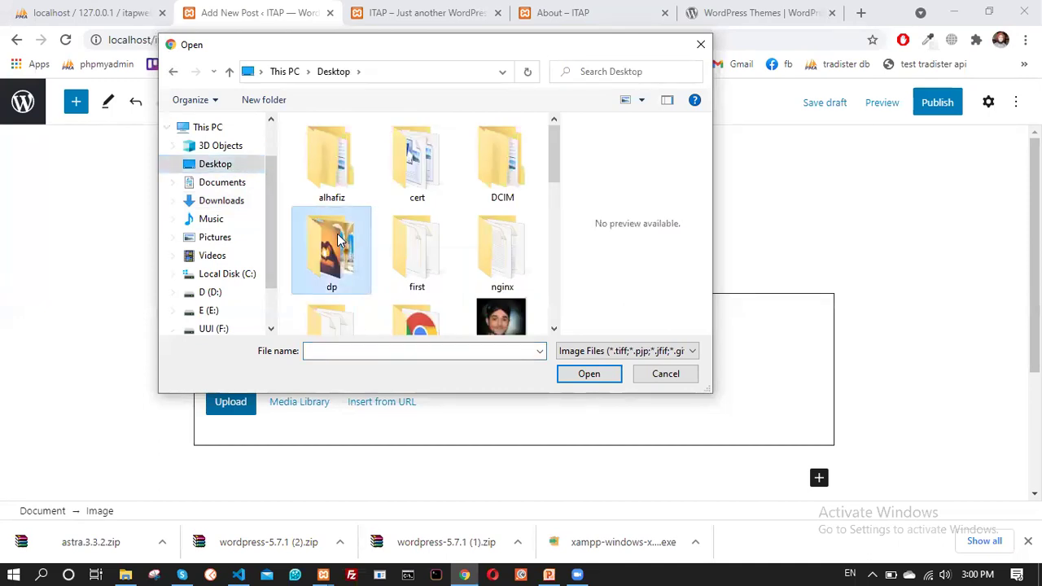
{"action": "double_click", "coordinate": [340, 239]}
{"action": "left_click", "coordinate": [398, 155]}
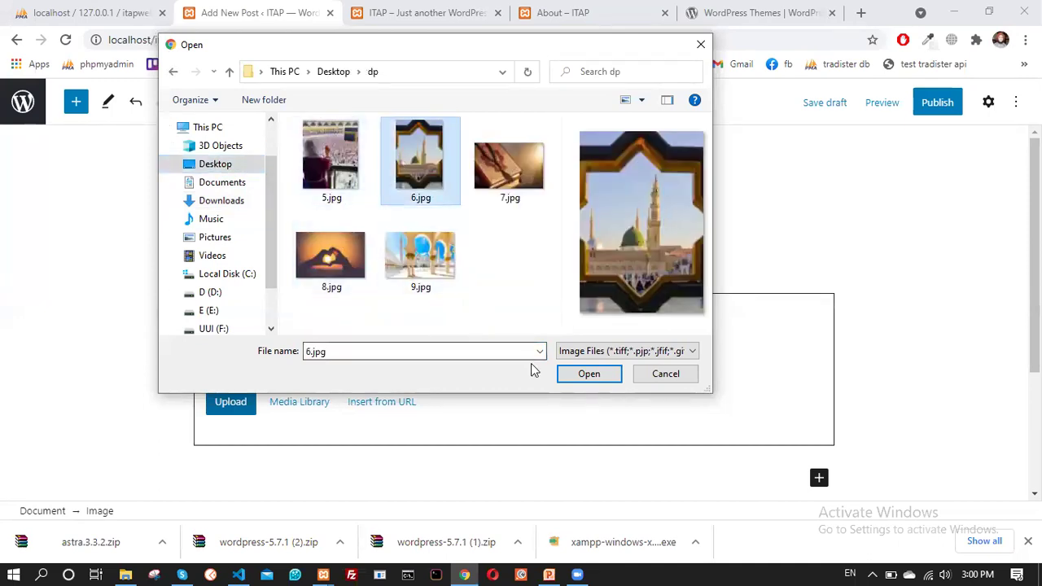
{"action": "left_click", "coordinate": [581, 374]}
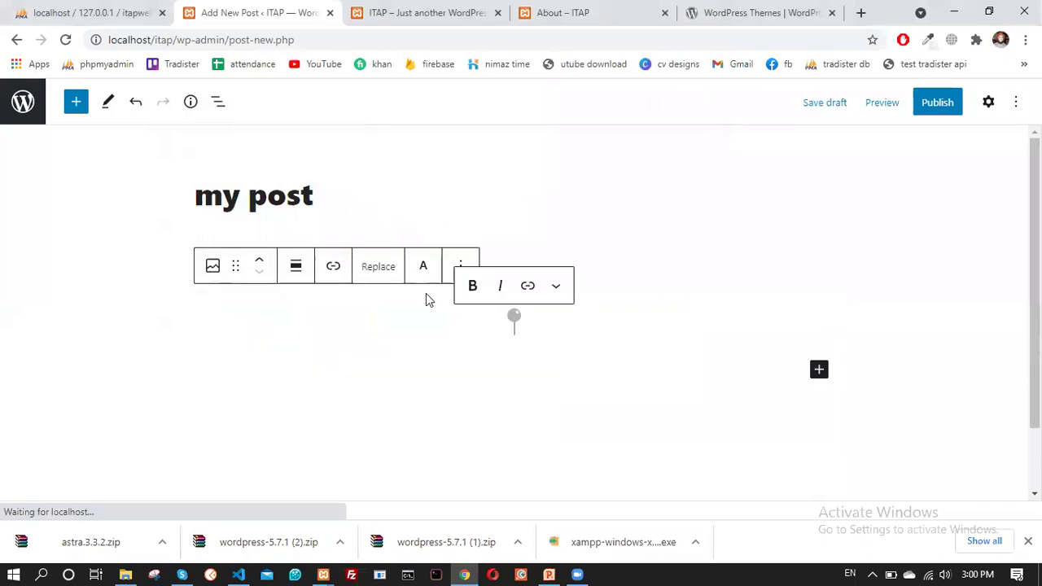
Shrink the mosque photo to a smaller size and start a paragraph below it
{"action": "scroll", "coordinate": [341, 287], "scroll_direction": "down", "scroll_amount": 6}
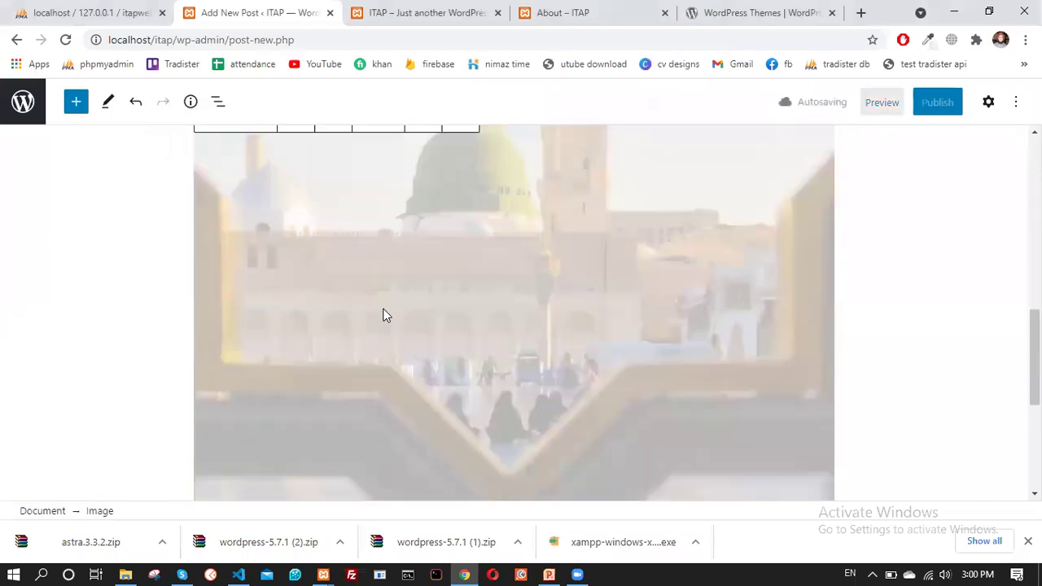
{"action": "scroll", "coordinate": [391, 318], "scroll_direction": "down", "scroll_amount": 3}
{"action": "scroll", "coordinate": [367, 323], "scroll_direction": "up", "scroll_amount": 10}
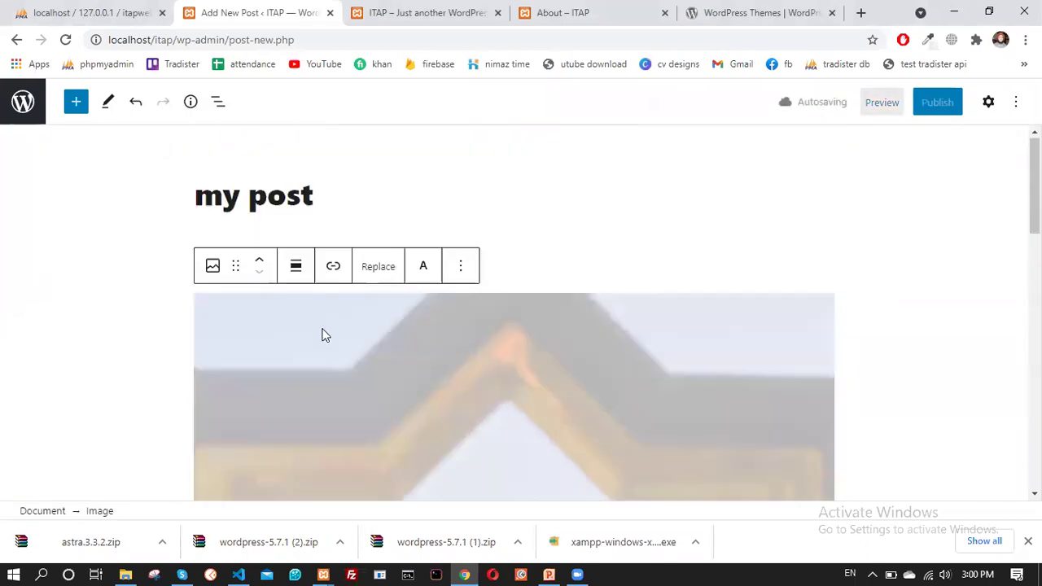
{"action": "scroll", "coordinate": [330, 352], "scroll_direction": "down", "scroll_amount": 5}
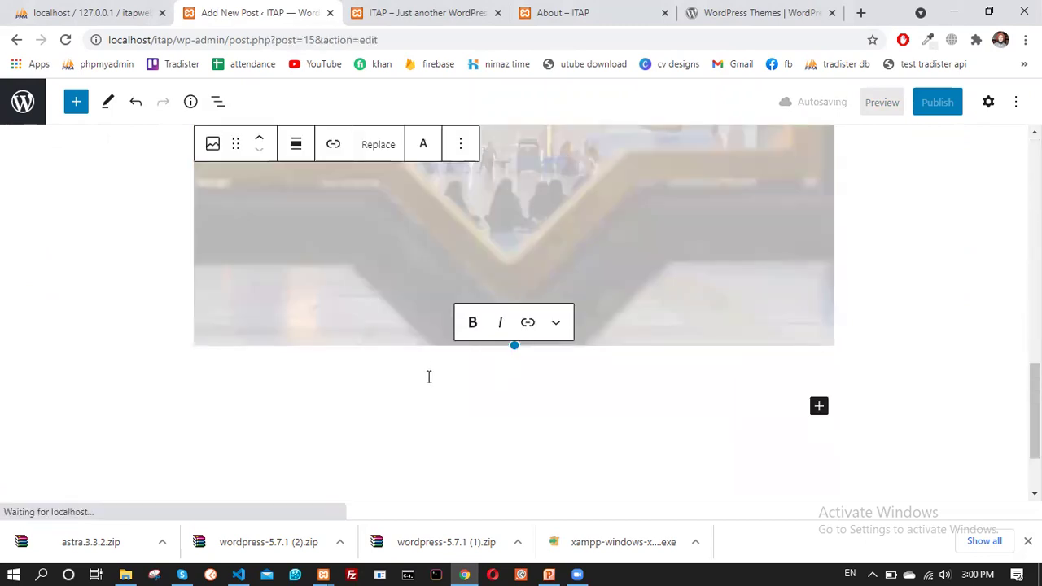
{"action": "left_click_drag", "start_coordinate": [515, 345], "coordinate": [315, 203]}
{"action": "left_click", "coordinate": [351, 354]}
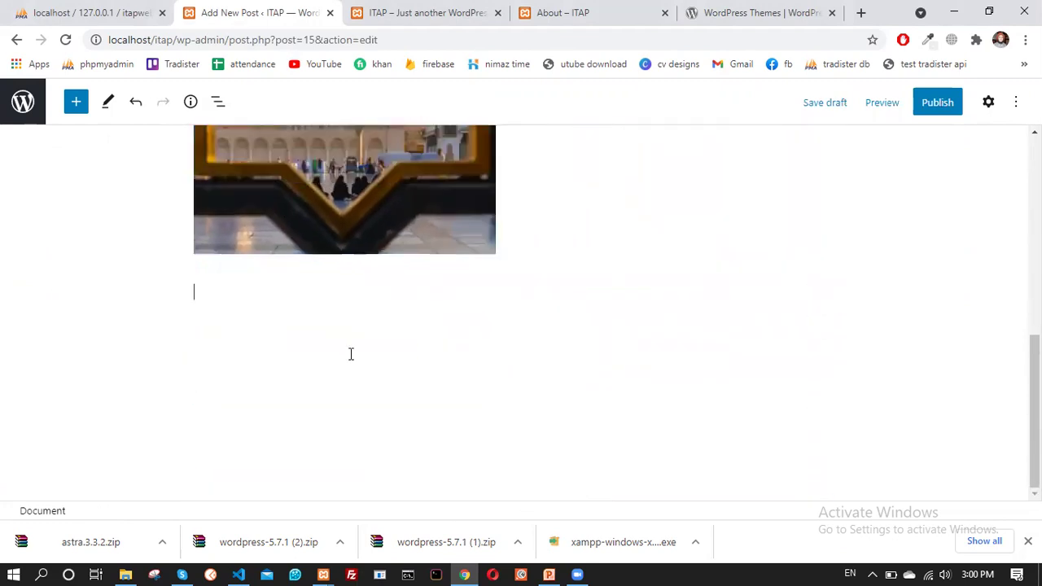
{"action": "scroll", "coordinate": [350, 357], "scroll_direction": "up", "scroll_amount": 4}
{"action": "scroll", "coordinate": [350, 357], "scroll_direction": "down", "scroll_amount": 3}
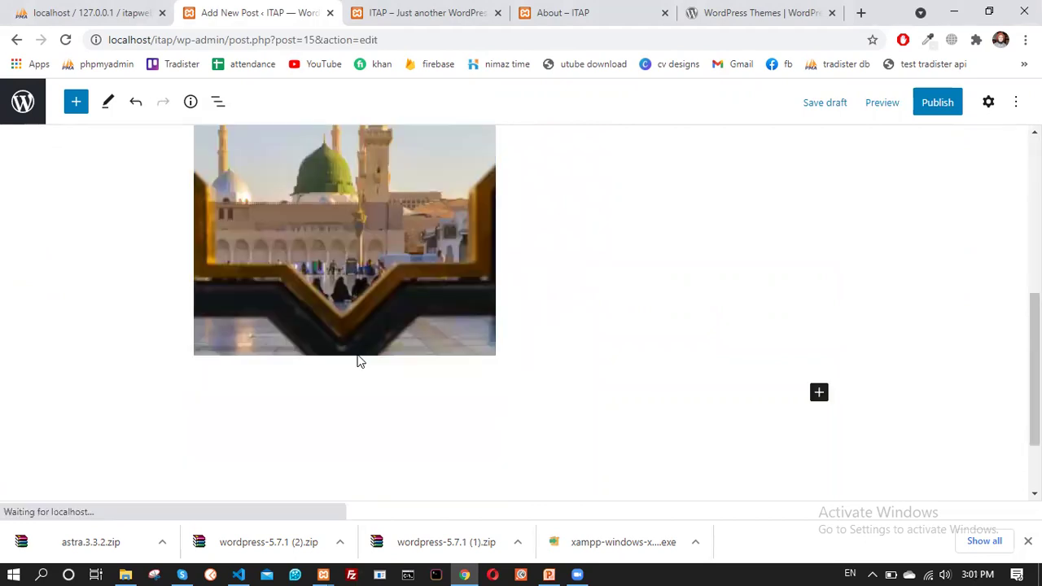
Add a heading block reading 'Madina image' directly below the mosque photo
{"action": "left_click", "coordinate": [315, 386]}
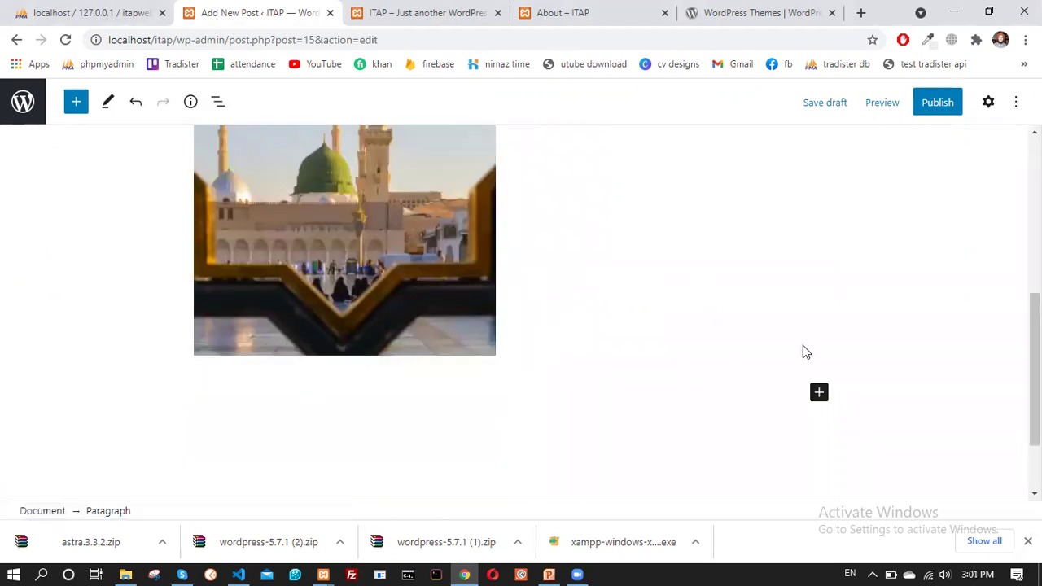
{"action": "left_click", "coordinate": [817, 393]}
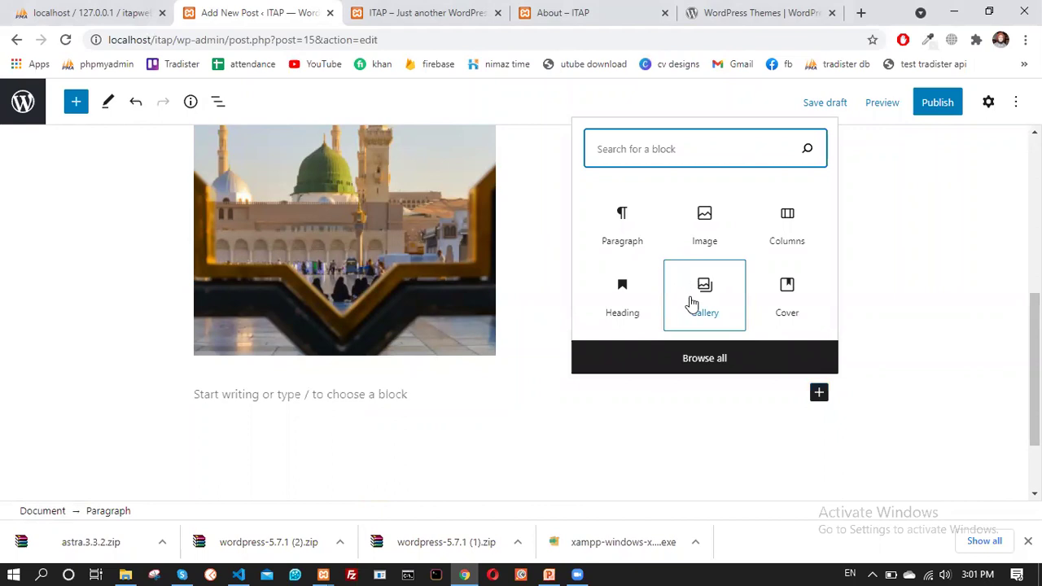
{"action": "left_click_drag", "start_coordinate": [623, 315], "coordinate": [306, 384]}
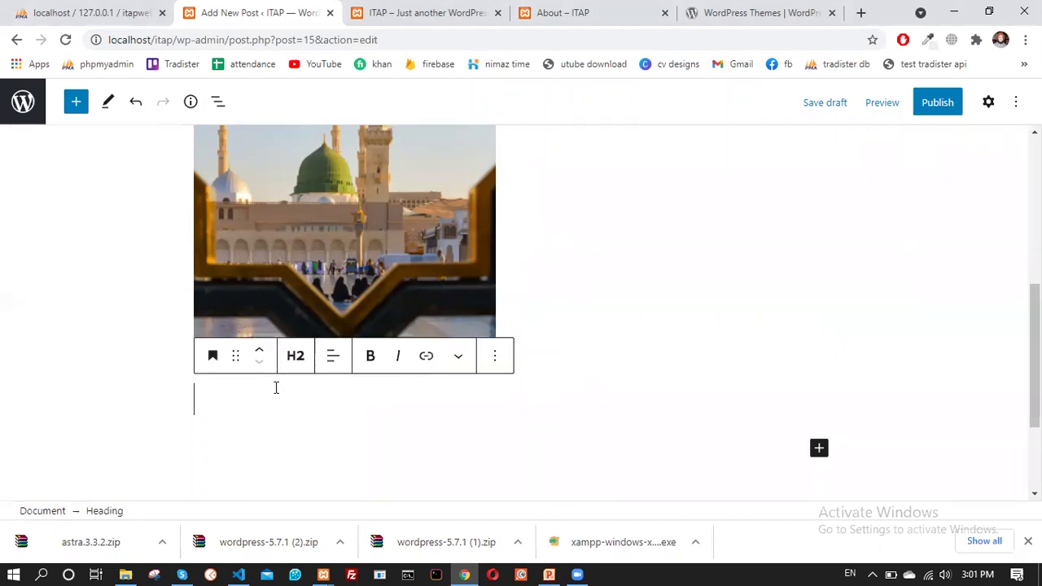
{"action": "type", "text": "Mdi"}
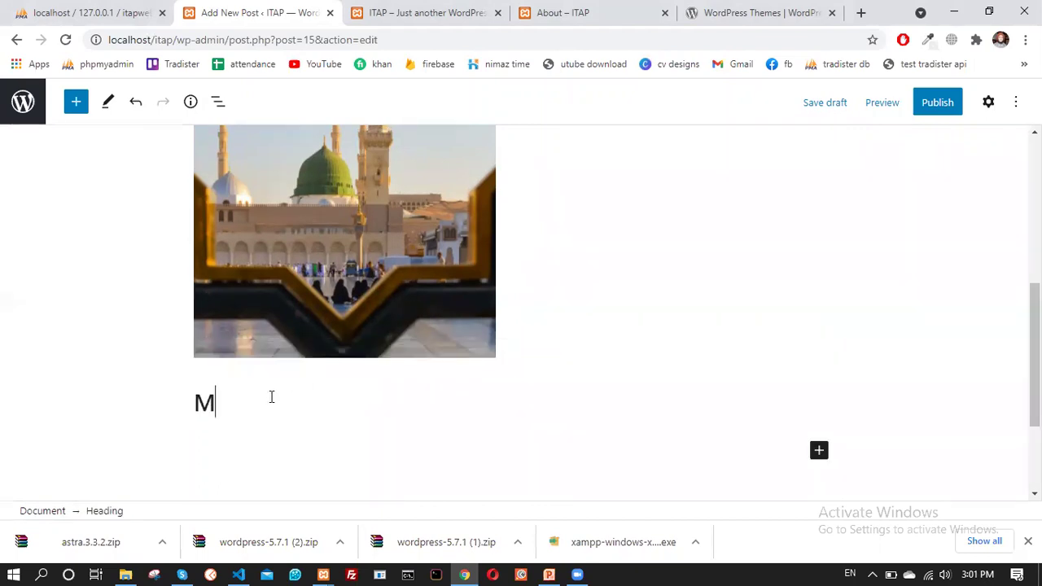
{"action": "key", "text": "BackSpace"}
{"action": "key", "text": "BackSpace"}
{"action": "type", "text": "adin ima"}
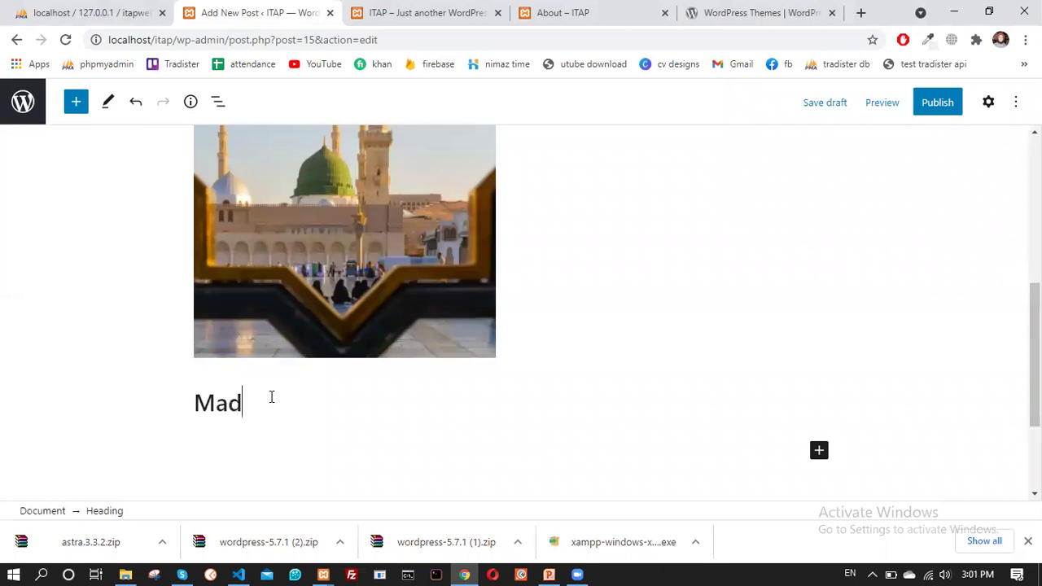
{"action": "key", "text": "BackSpace"}
{"action": "key", "text": "BackSpace"}
{"action": "key", "text": "BackSpace"}
{"action": "key", "text": "BackSpace"}
{"action": "type", "text": "a image"}
{"action": "left_click", "coordinate": [368, 307]}
{"action": "scroll", "coordinate": [340, 311], "scroll_direction": "up", "scroll_amount": 4}
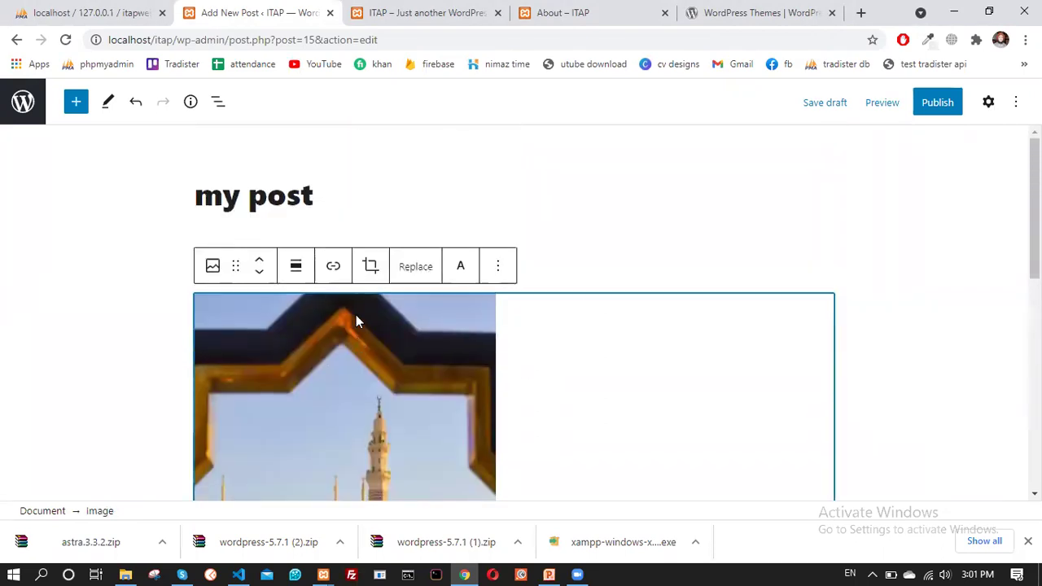
{"action": "scroll", "coordinate": [389, 300], "scroll_direction": "down", "scroll_amount": 2}
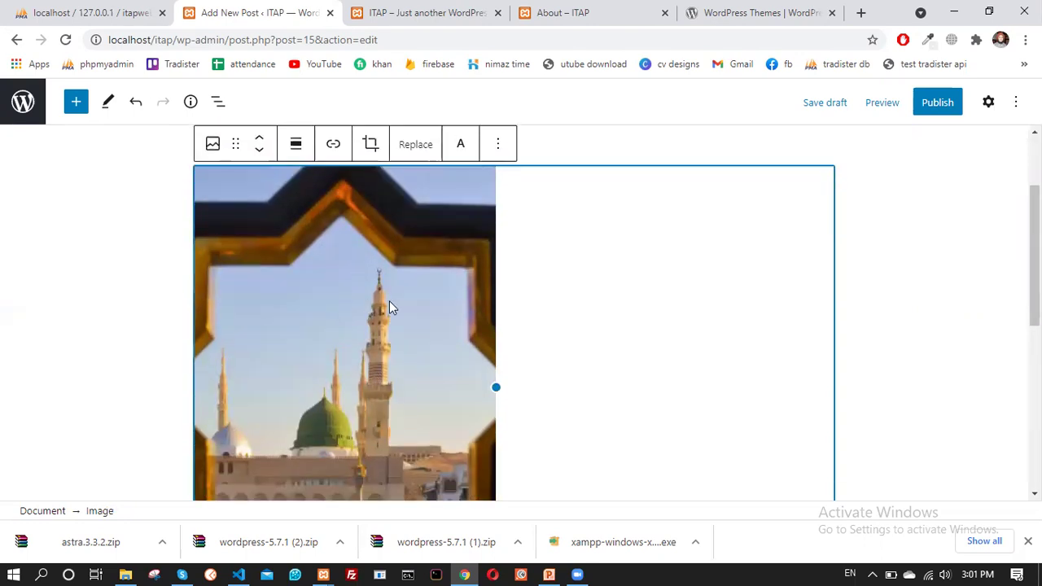
{"action": "scroll", "coordinate": [391, 310], "scroll_direction": "down", "scroll_amount": 4}
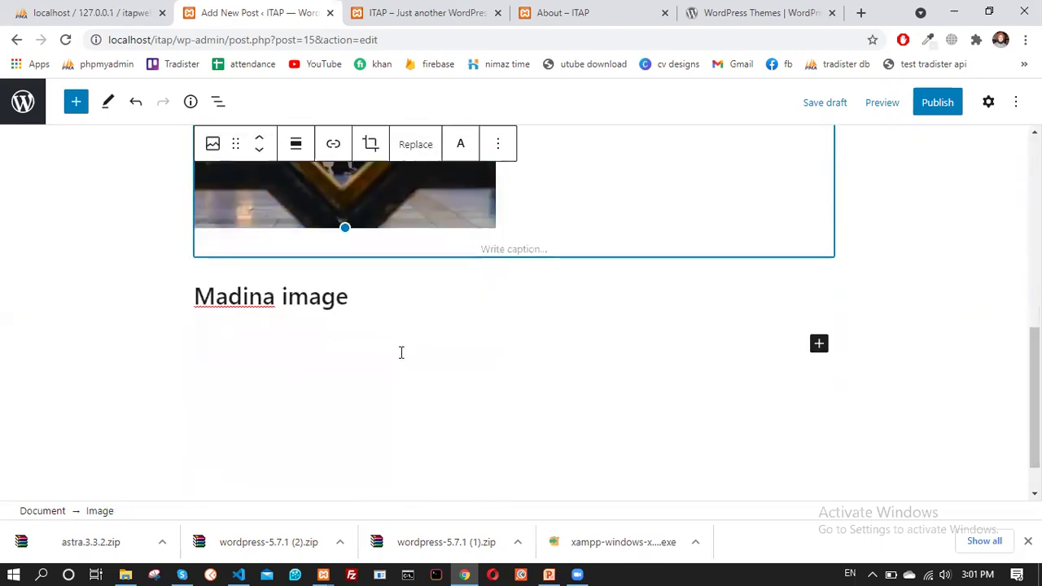
Browse the full block inserter list, then close it without adding anything
{"action": "left_click", "coordinate": [819, 342]}
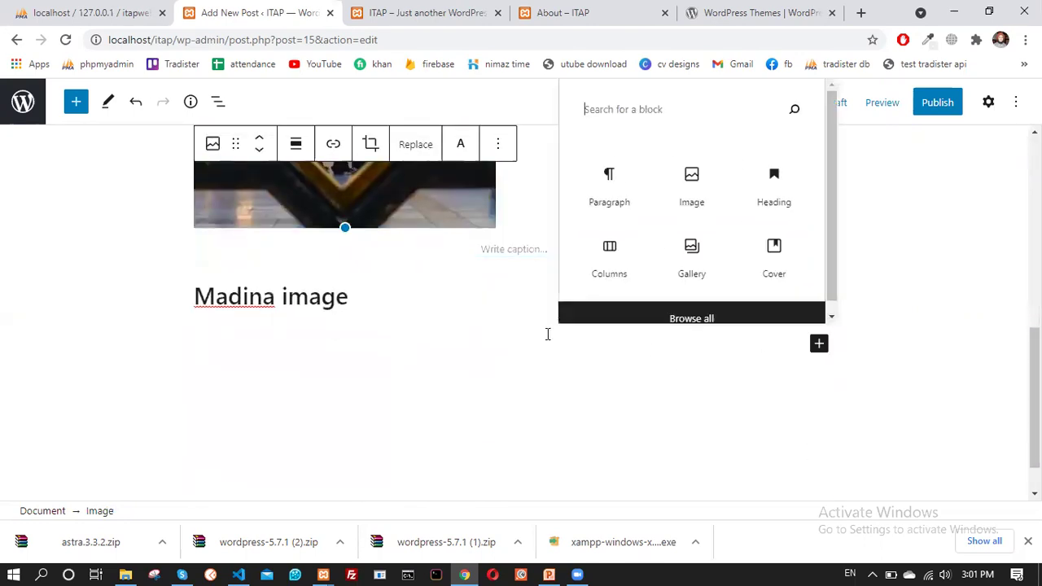
{"action": "scroll", "coordinate": [733, 196], "scroll_direction": "down", "scroll_amount": 1}
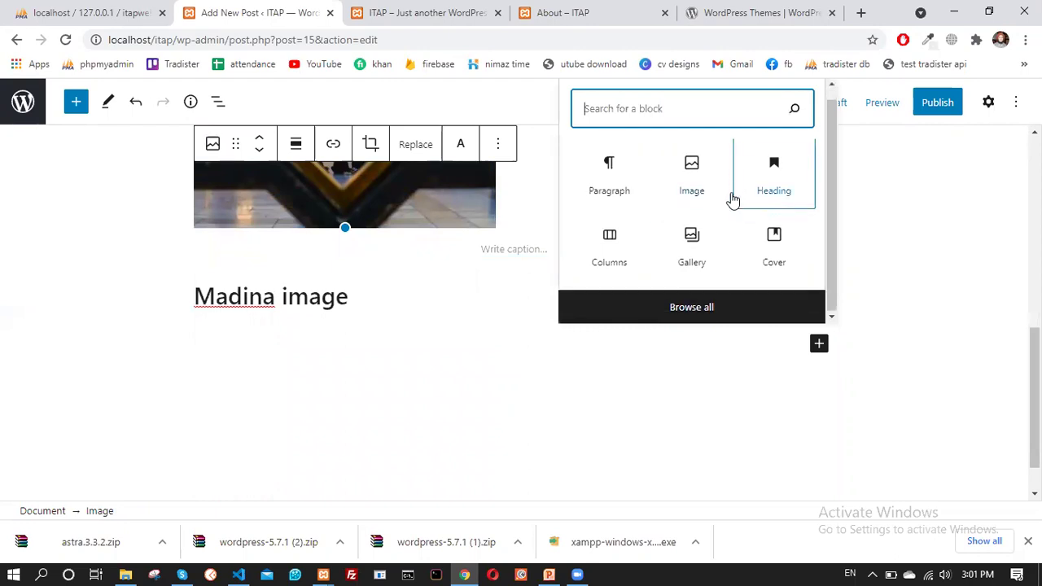
{"action": "left_click", "coordinate": [681, 308]}
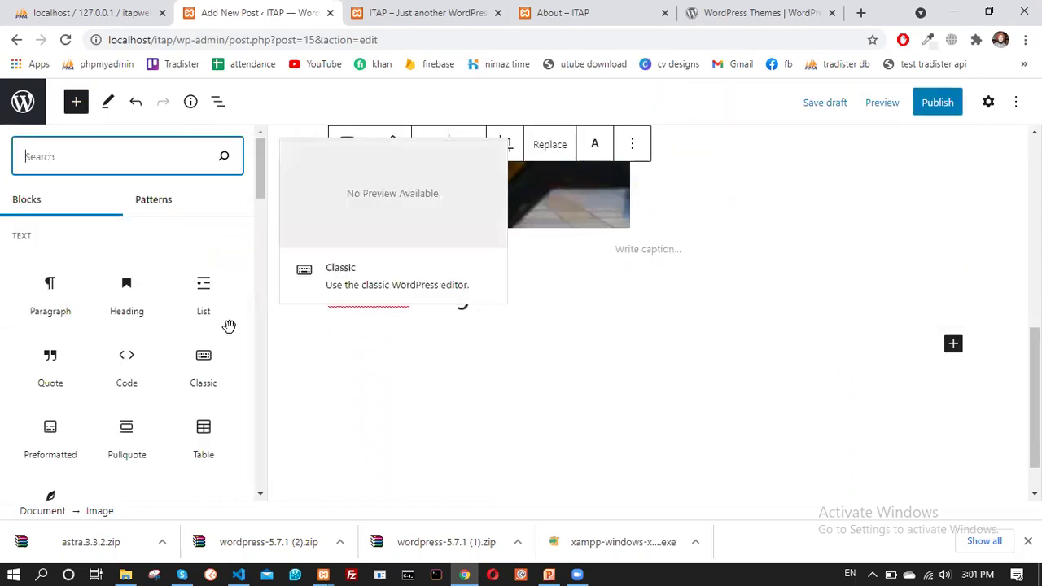
{"action": "scroll", "coordinate": [195, 333], "scroll_direction": "down", "scroll_amount": 10}
{"action": "scroll", "coordinate": [124, 350], "scroll_direction": "up", "scroll_amount": 5}
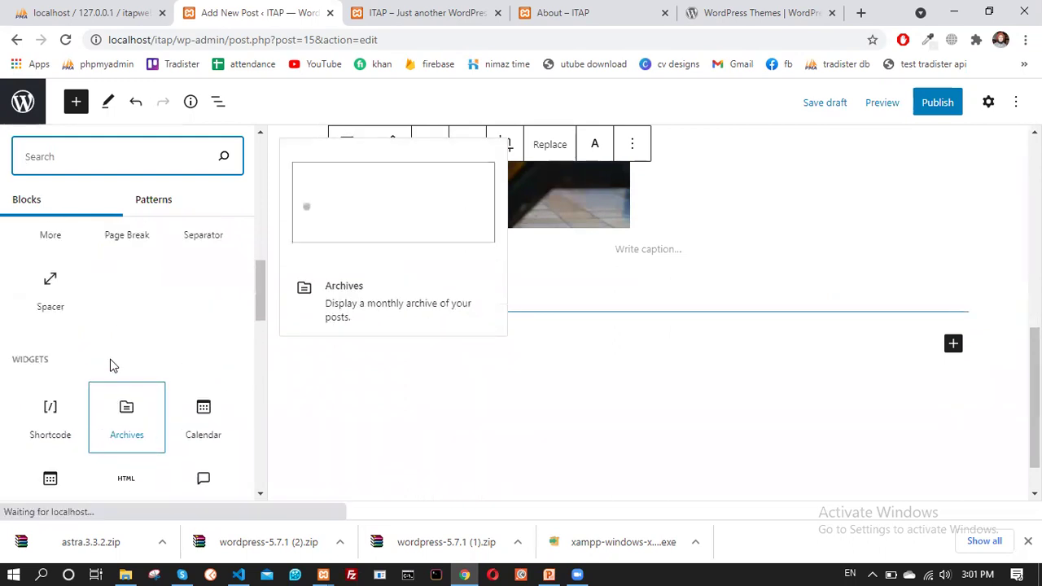
{"action": "scroll", "coordinate": [114, 362], "scroll_direction": "down", "scroll_amount": 10}
{"action": "scroll", "coordinate": [184, 324], "scroll_direction": "up", "scroll_amount": 2}
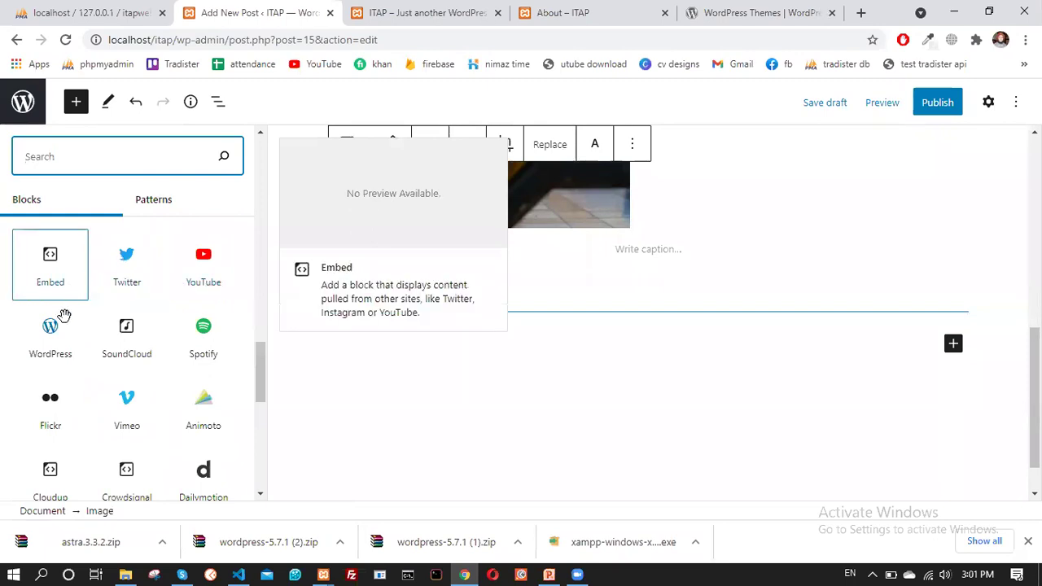
{"action": "scroll", "coordinate": [202, 334], "scroll_direction": "down", "scroll_amount": 2}
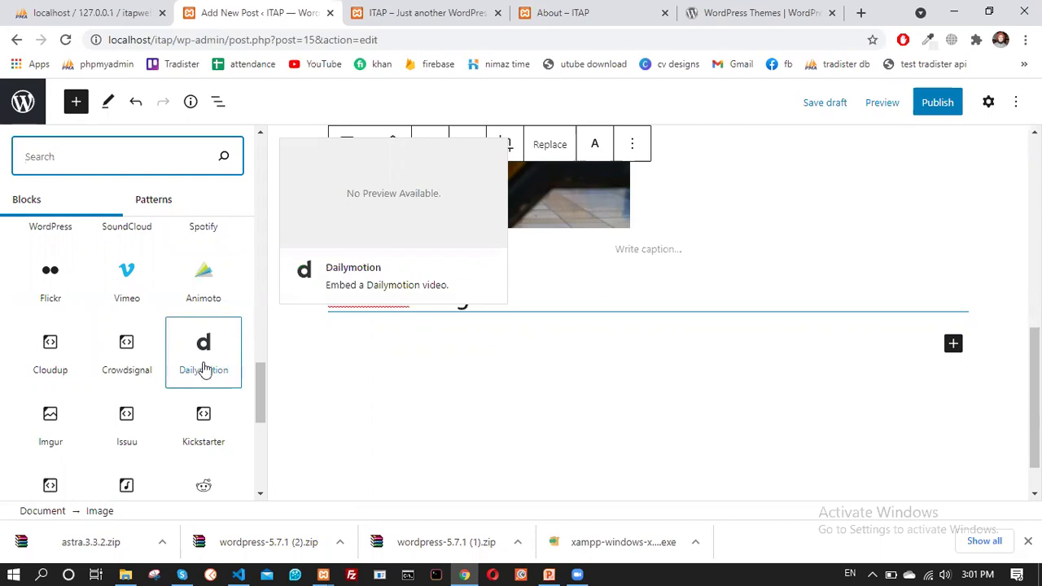
{"action": "left_click", "coordinate": [551, 326]}
{"action": "scroll", "coordinate": [562, 318], "scroll_direction": "up", "scroll_amount": 6}
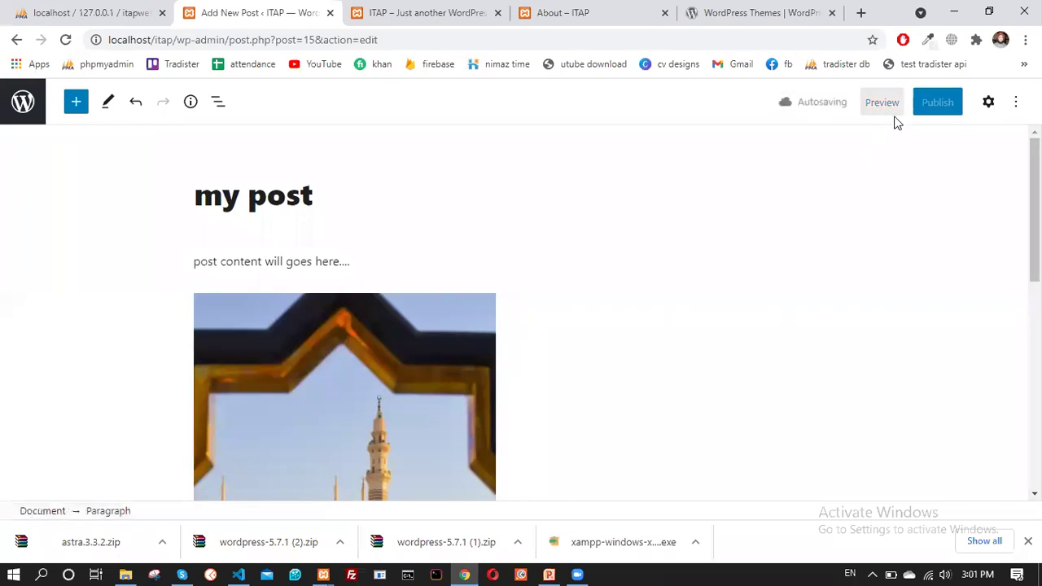
Preview 'my post' in a new tab, check it, and return to the editor
{"action": "right_click", "coordinate": [893, 108]}
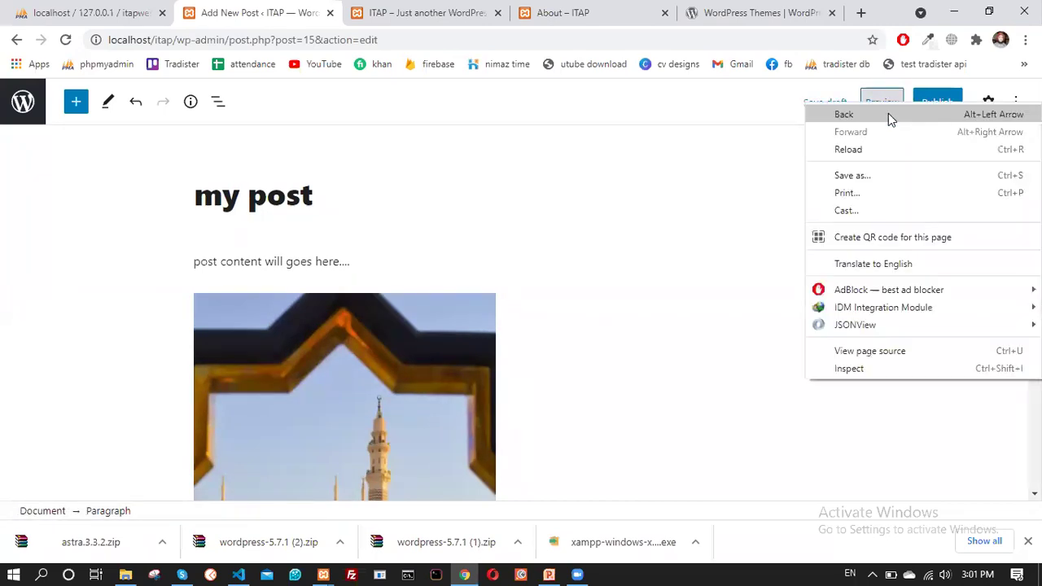
{"action": "left_click", "coordinate": [763, 114]}
{"action": "left_click", "coordinate": [877, 103]}
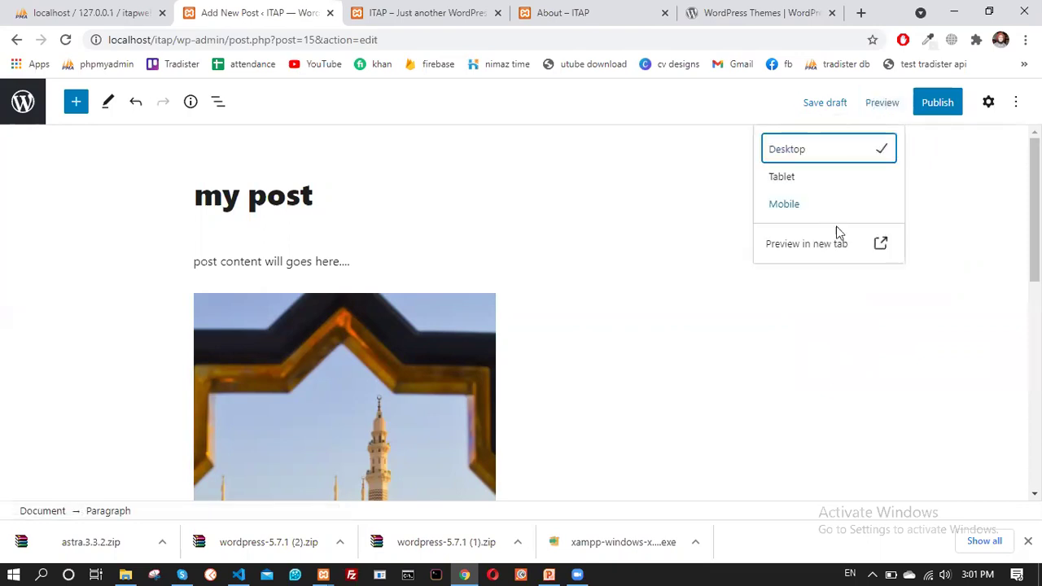
{"action": "left_click", "coordinate": [839, 245]}
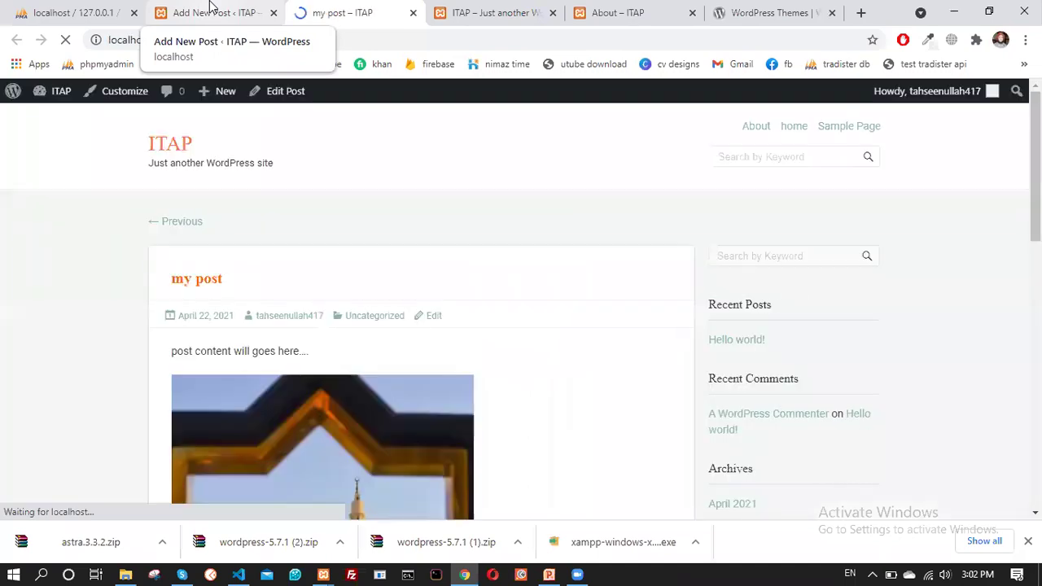
{"action": "left_click", "coordinate": [221, 10]}
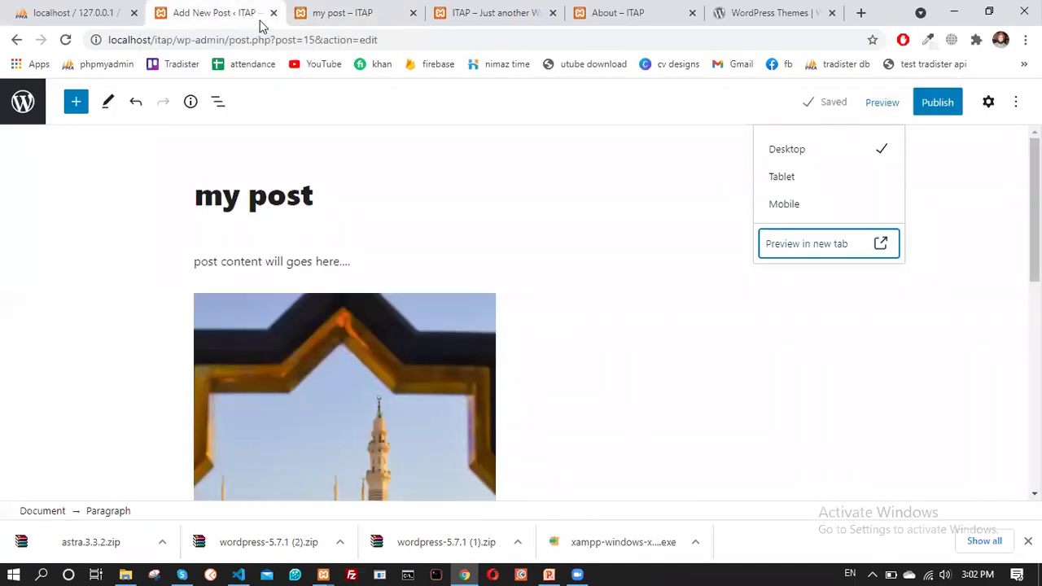
{"action": "left_click", "coordinate": [337, 10]}
{"action": "scroll", "coordinate": [351, 299], "scroll_direction": "down", "scroll_amount": 6}
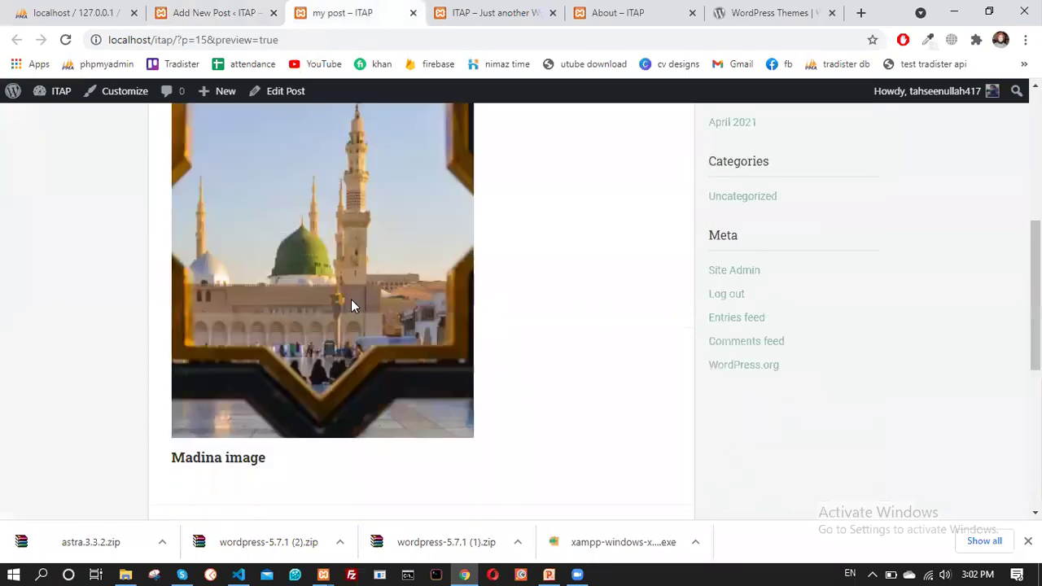
{"action": "scroll", "coordinate": [351, 313], "scroll_direction": "up", "scroll_amount": 6}
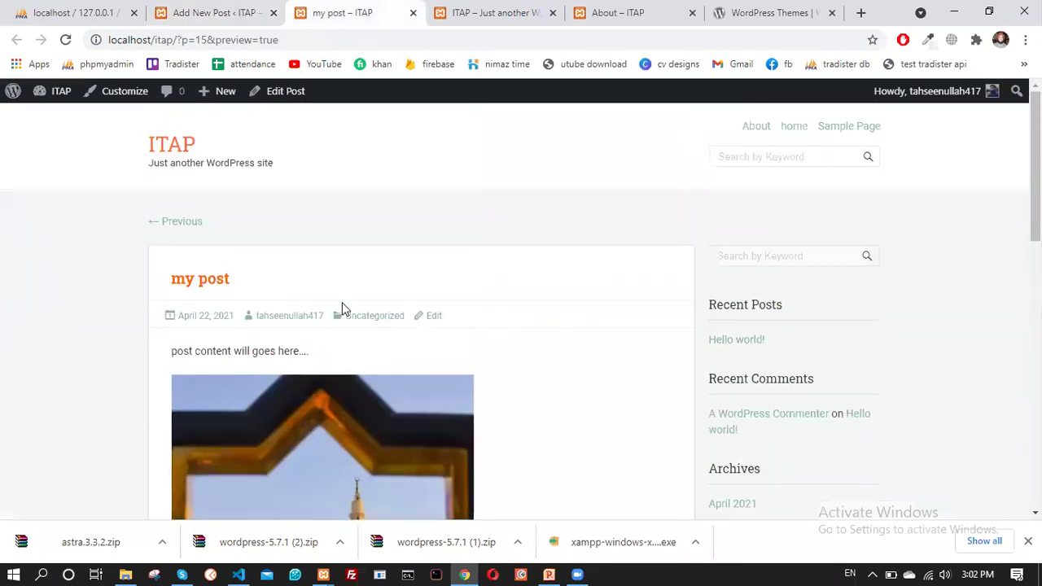
{"action": "scroll", "coordinate": [344, 301], "scroll_direction": "down", "scroll_amount": 5}
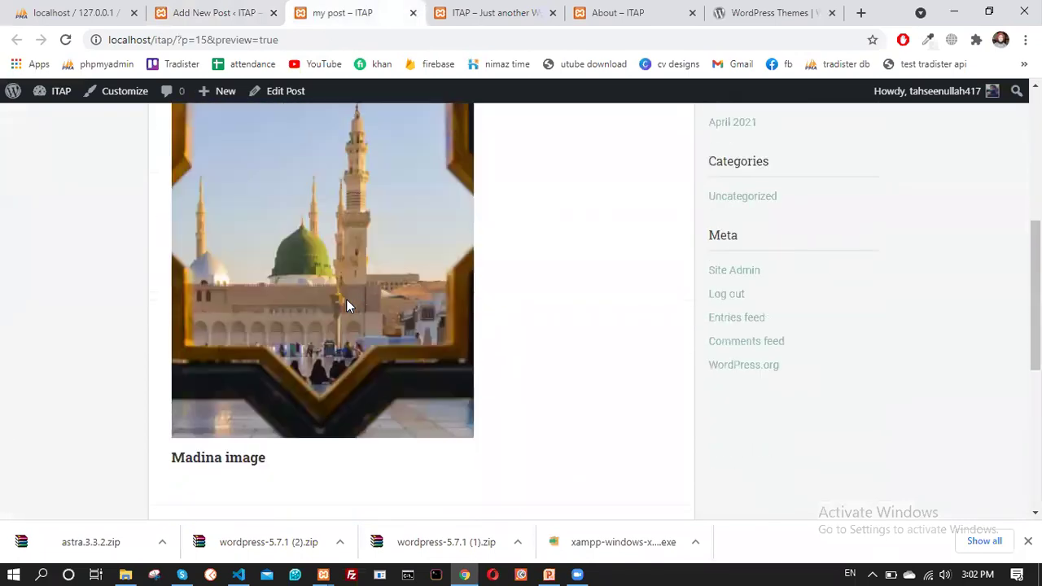
{"action": "left_click", "coordinate": [219, 11]}
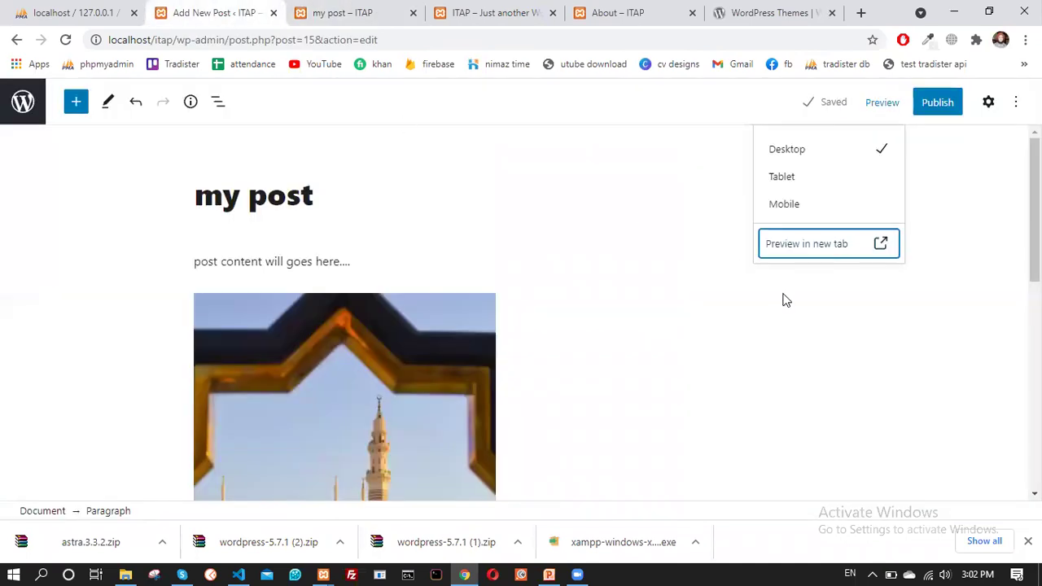
{"action": "left_click", "coordinate": [989, 102]}
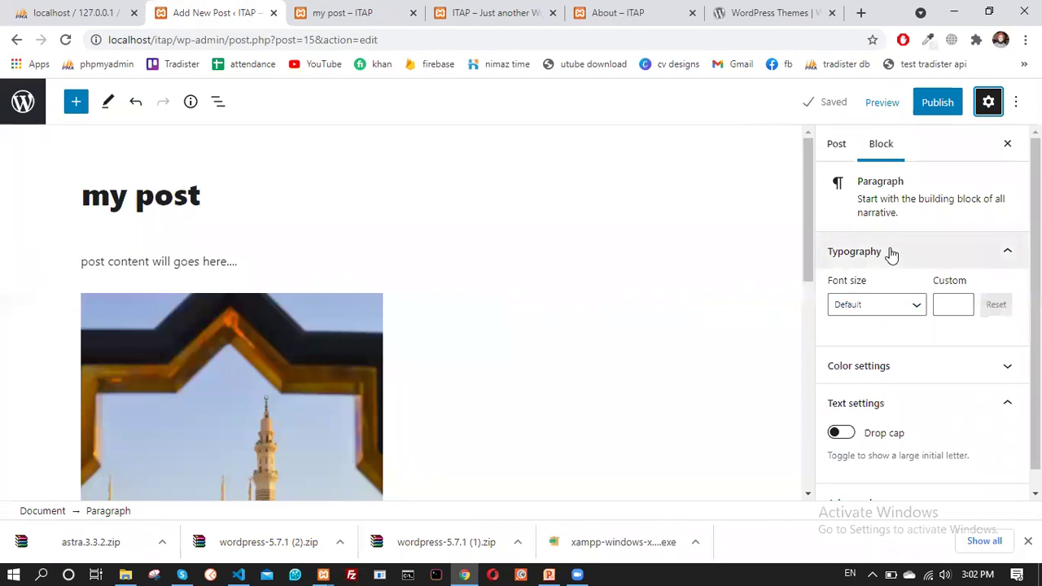
Show the Post settings, expand Permalink, and go down to the Featured image section
{"action": "scroll", "coordinate": [892, 260], "scroll_direction": "down", "scroll_amount": 1}
{"action": "scroll", "coordinate": [898, 265], "scroll_direction": "up", "scroll_amount": 1}
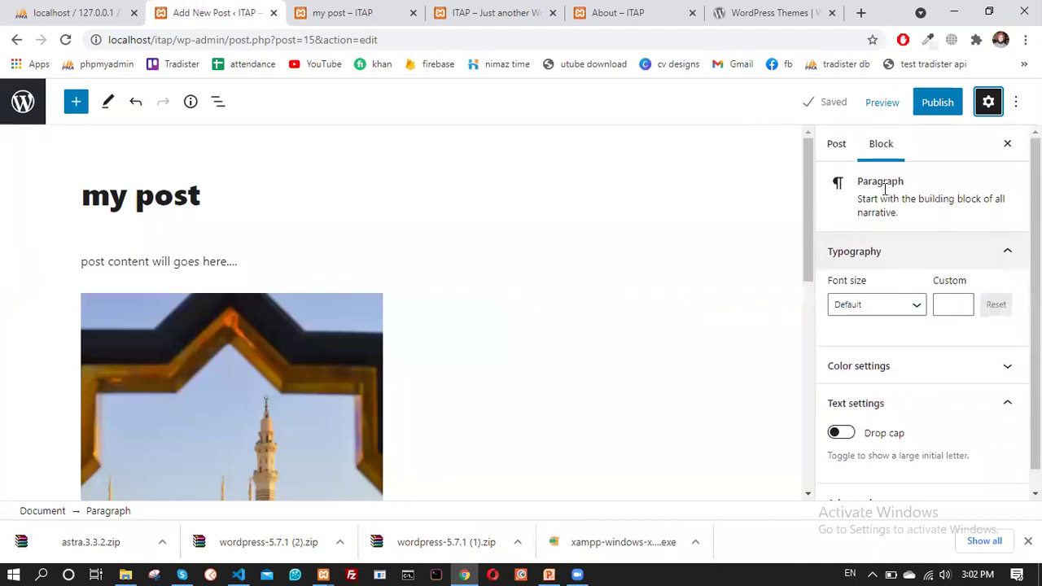
{"action": "left_click", "coordinate": [836, 144]}
{"action": "scroll", "coordinate": [888, 281], "scroll_direction": "down", "scroll_amount": 3}
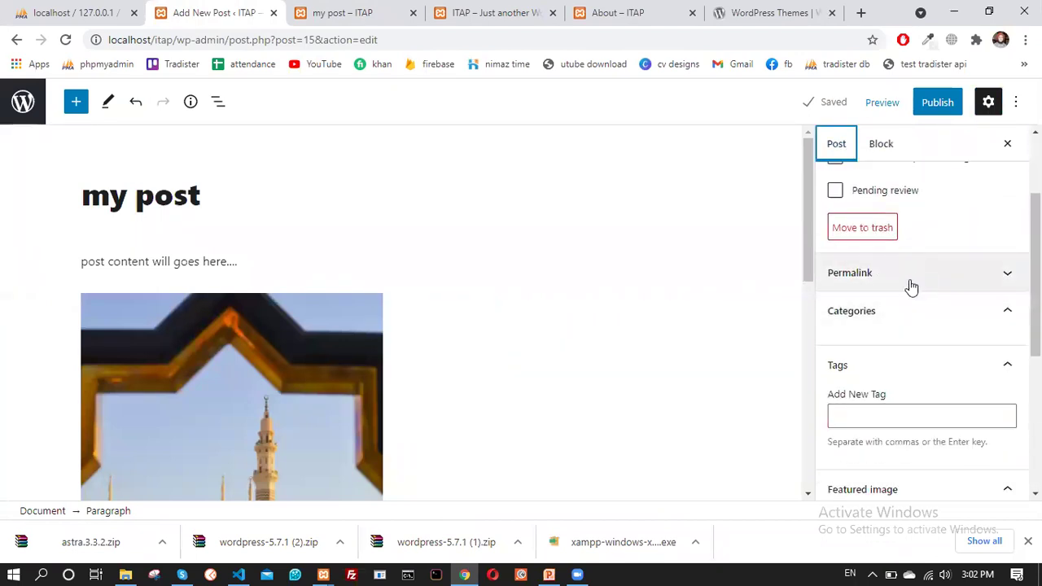
{"action": "left_click", "coordinate": [892, 284]}
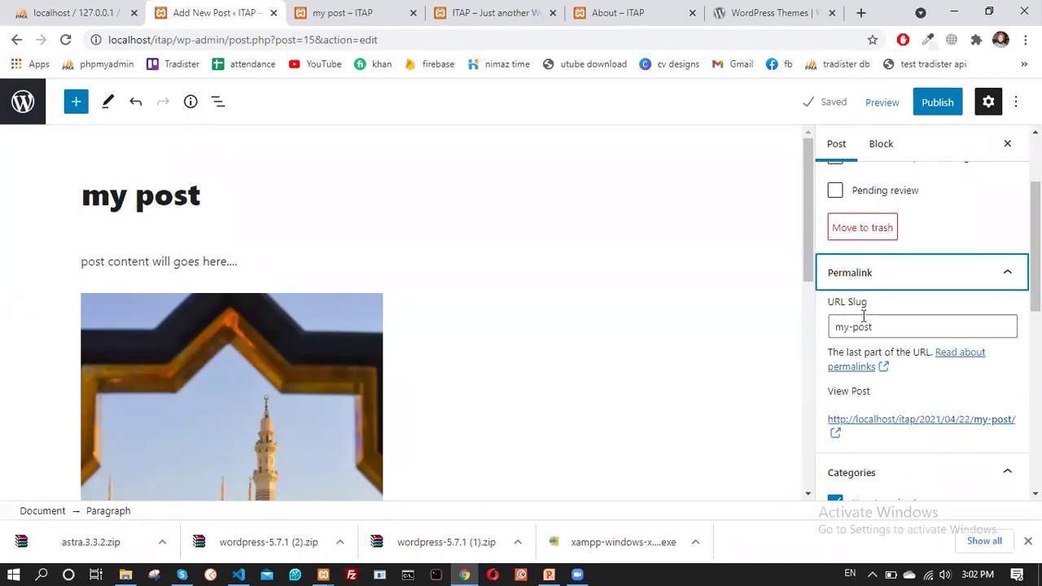
{"action": "scroll", "coordinate": [876, 326], "scroll_direction": "down", "scroll_amount": 2}
{"action": "scroll", "coordinate": [885, 321], "scroll_direction": "down", "scroll_amount": 2}
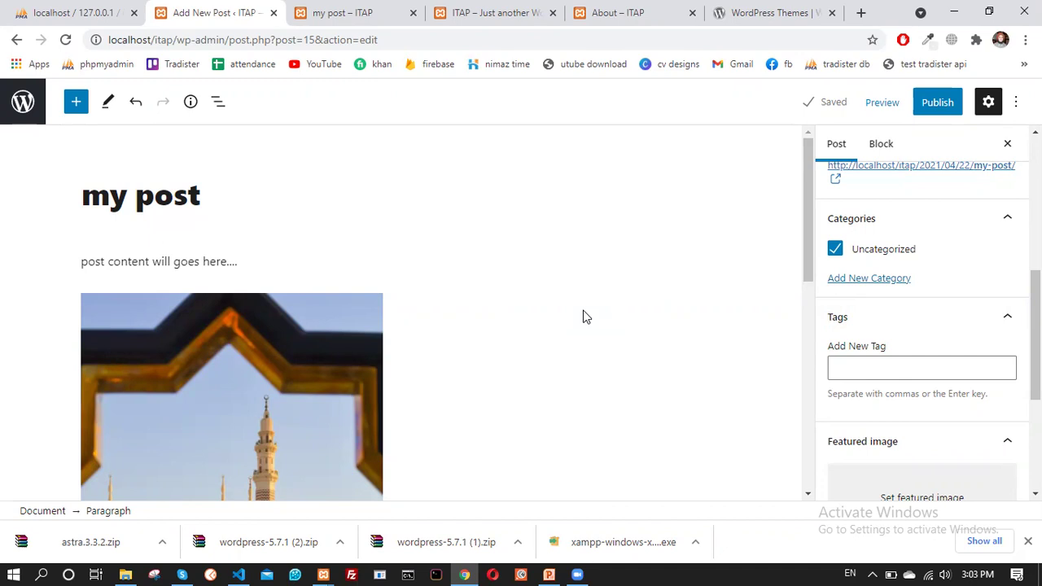
{"action": "scroll", "coordinate": [847, 293], "scroll_direction": "down", "scroll_amount": 2}
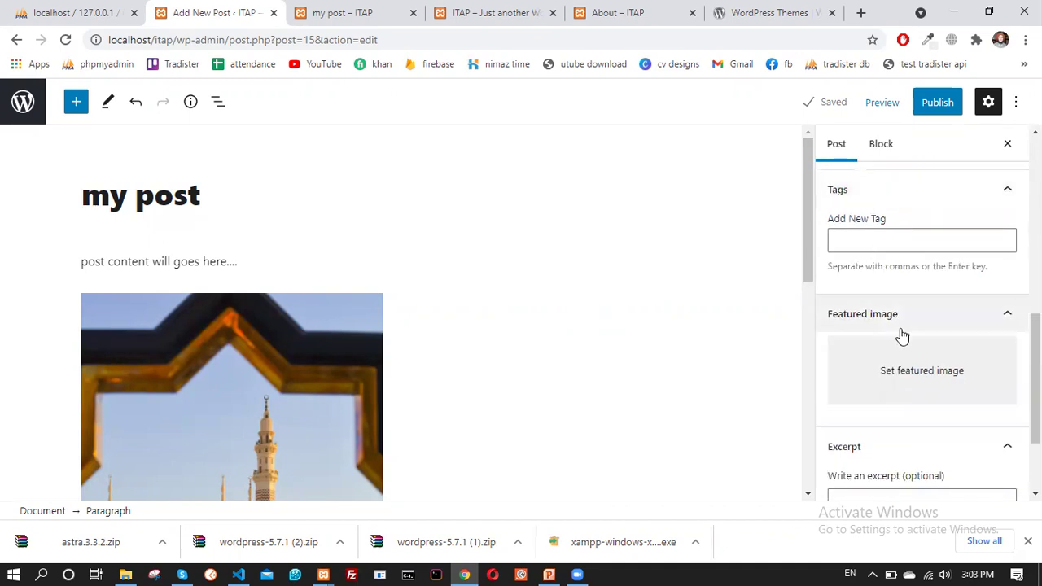
{"action": "scroll", "coordinate": [802, 338], "scroll_direction": "down", "scroll_amount": 2}
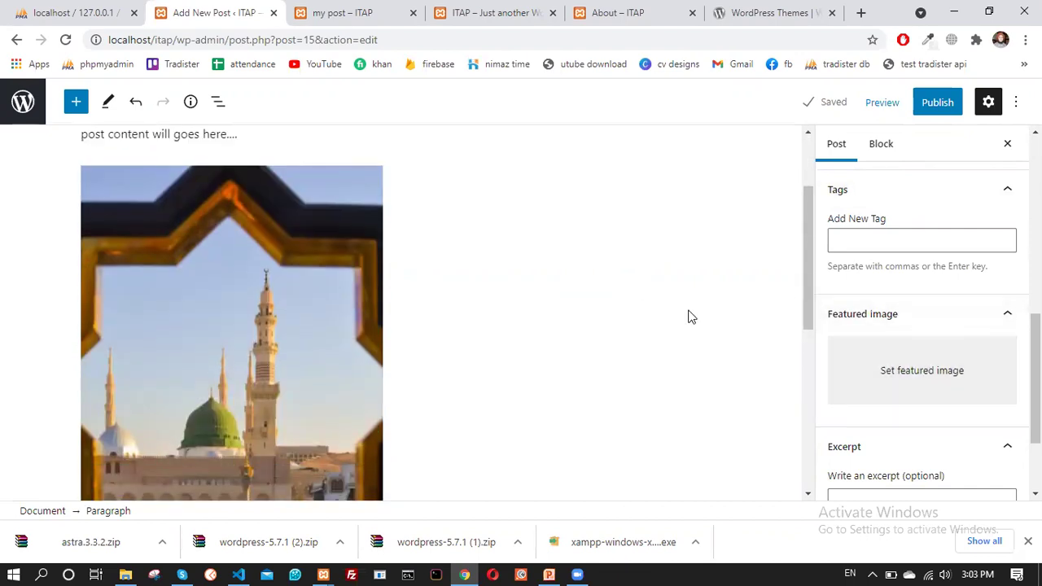
{"action": "left_click", "coordinate": [905, 379]}
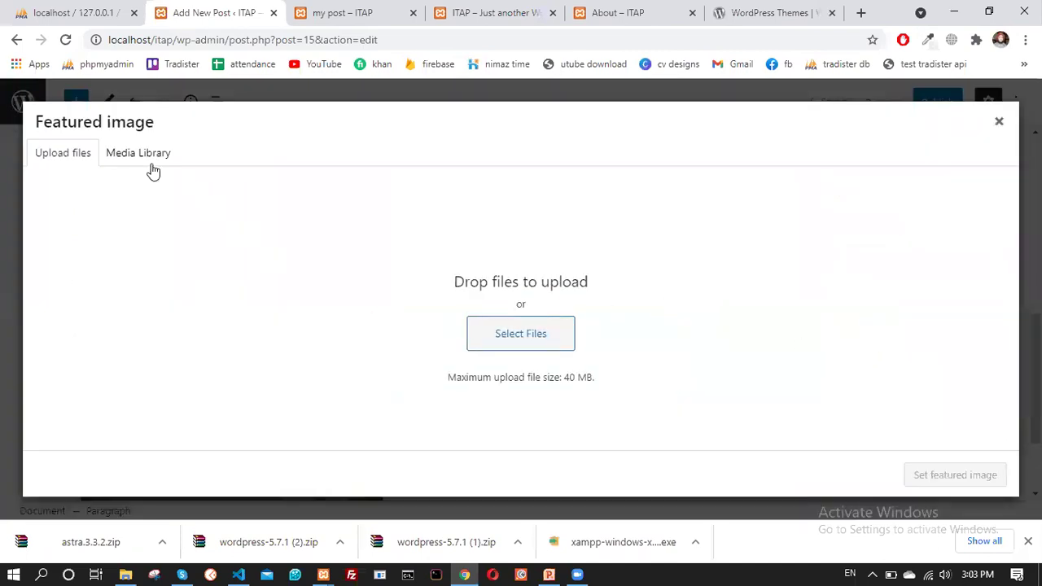
Upload 9.jpg and set it as the featured image of 'my post'
{"action": "left_click", "coordinate": [148, 160]}
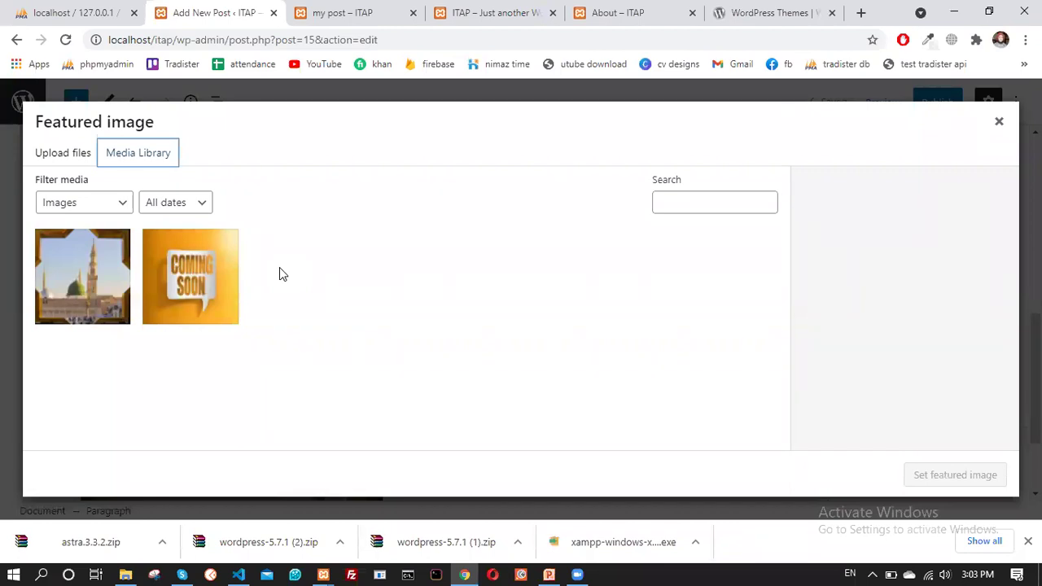
{"action": "left_click", "coordinate": [51, 152]}
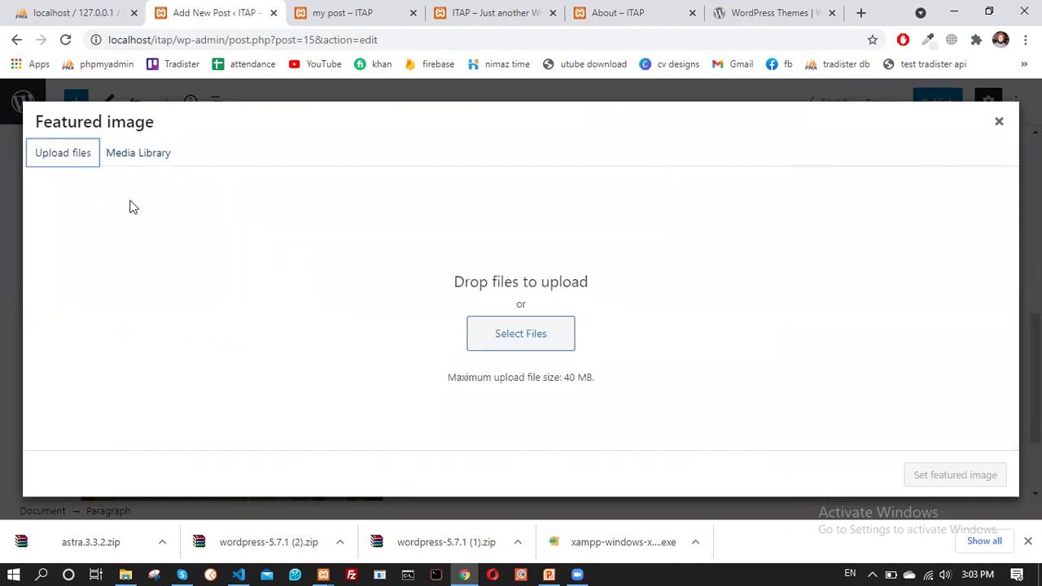
{"action": "left_click", "coordinate": [495, 343]}
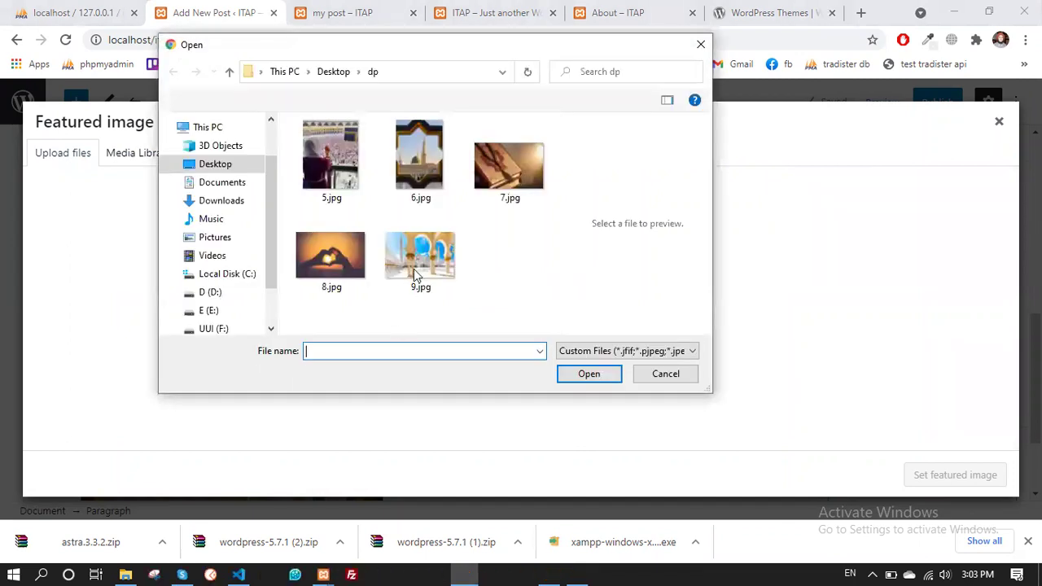
{"action": "double_click", "coordinate": [417, 248]}
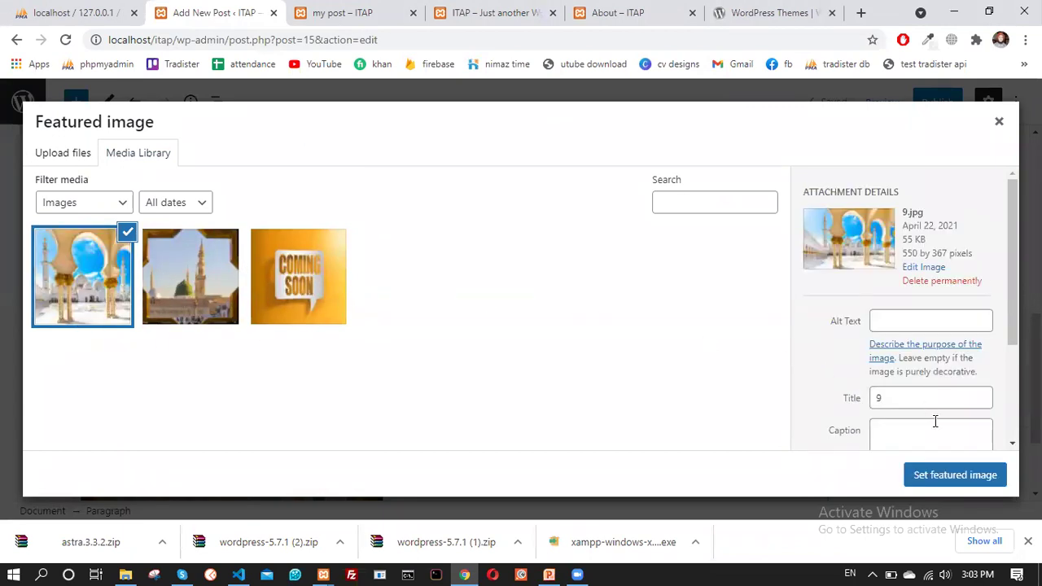
{"action": "scroll", "coordinate": [936, 408], "scroll_direction": "down", "scroll_amount": 3}
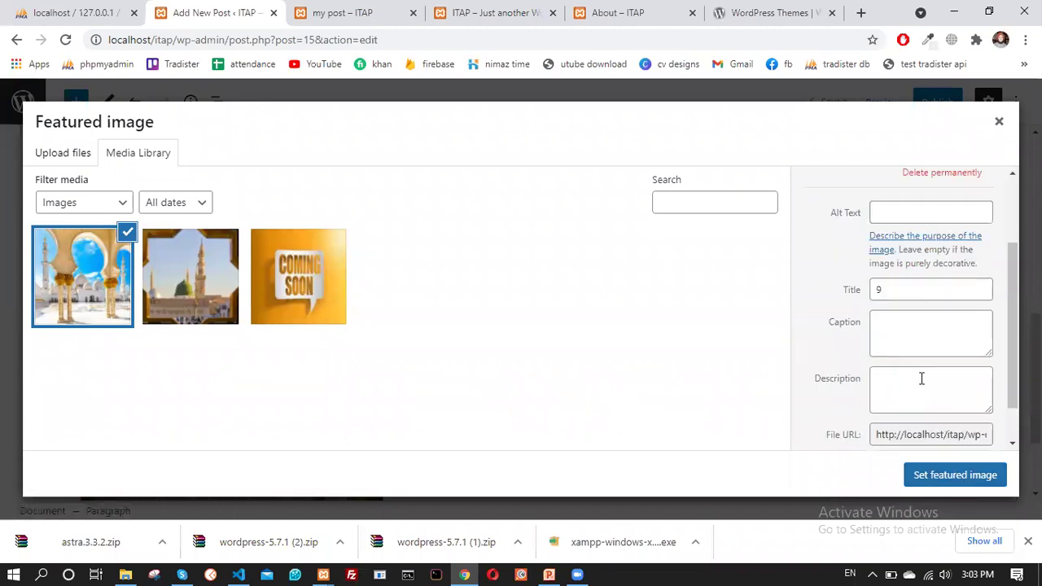
{"action": "left_click", "coordinate": [955, 475]}
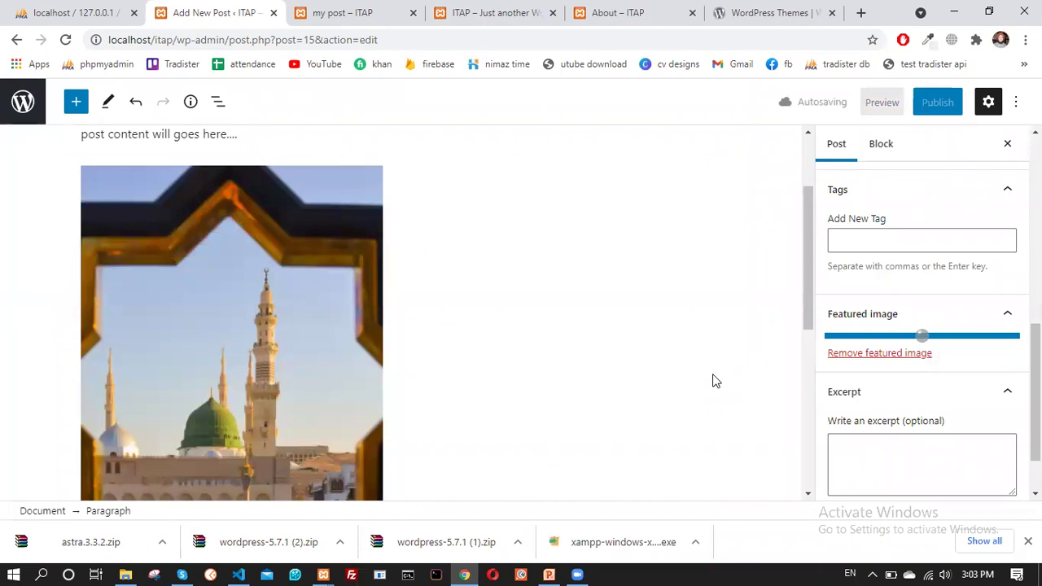
Enter 'short description' as the post excerpt
{"action": "scroll", "coordinate": [758, 337], "scroll_direction": "down", "scroll_amount": 3}
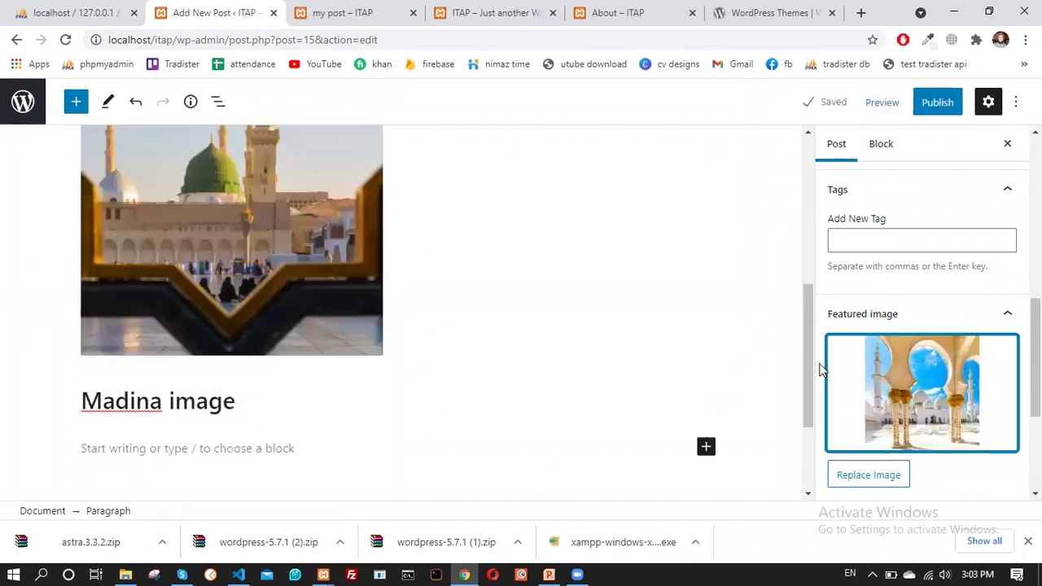
{"action": "scroll", "coordinate": [847, 265], "scroll_direction": "down", "scroll_amount": 3}
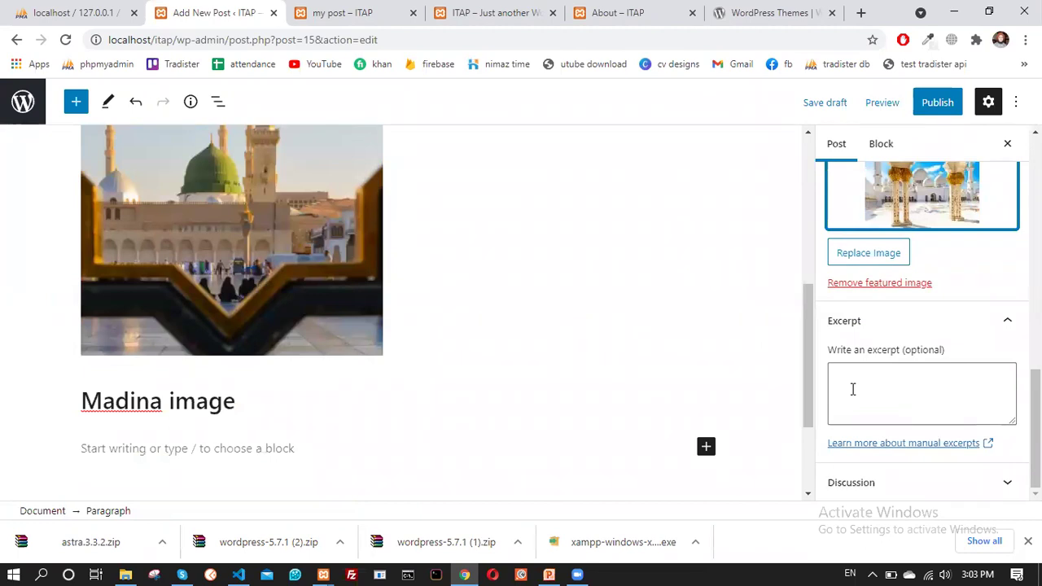
{"action": "left_click", "coordinate": [852, 389]}
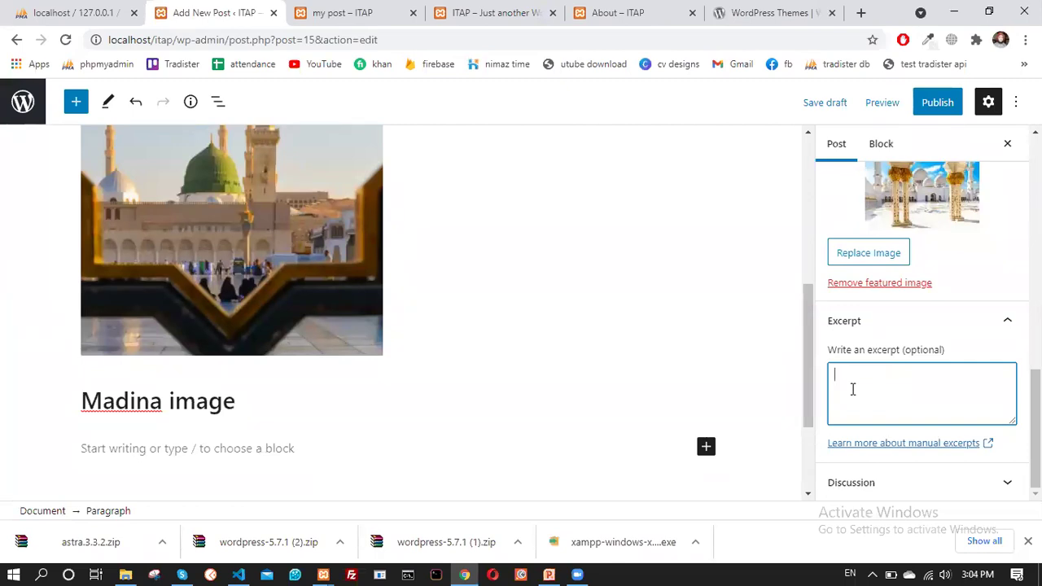
{"action": "type", "text": "short description"}
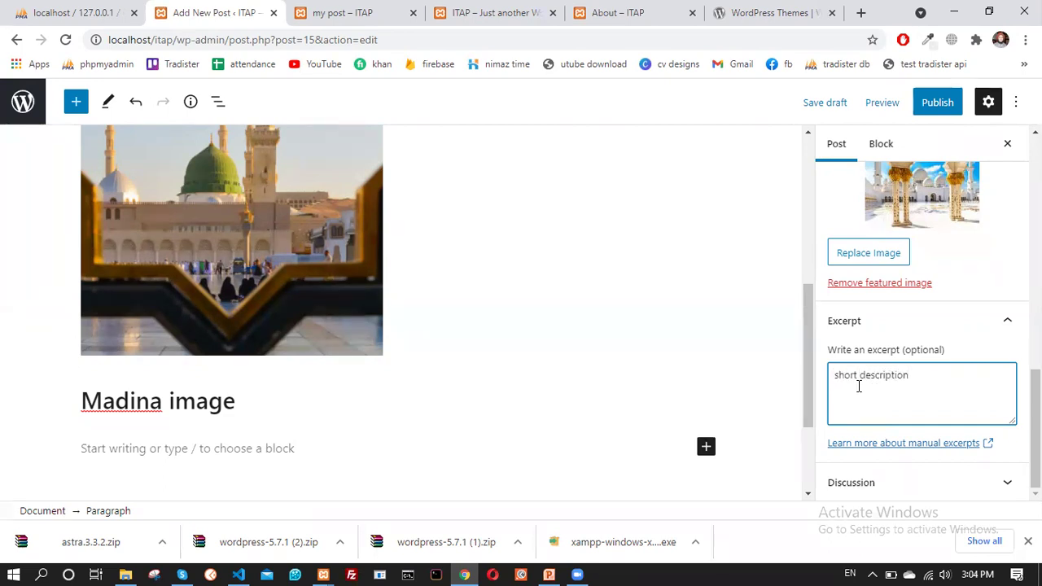
Publish 'my post' and confirm in the pre-publish panel
{"action": "scroll", "coordinate": [521, 237], "scroll_direction": "up", "scroll_amount": 4}
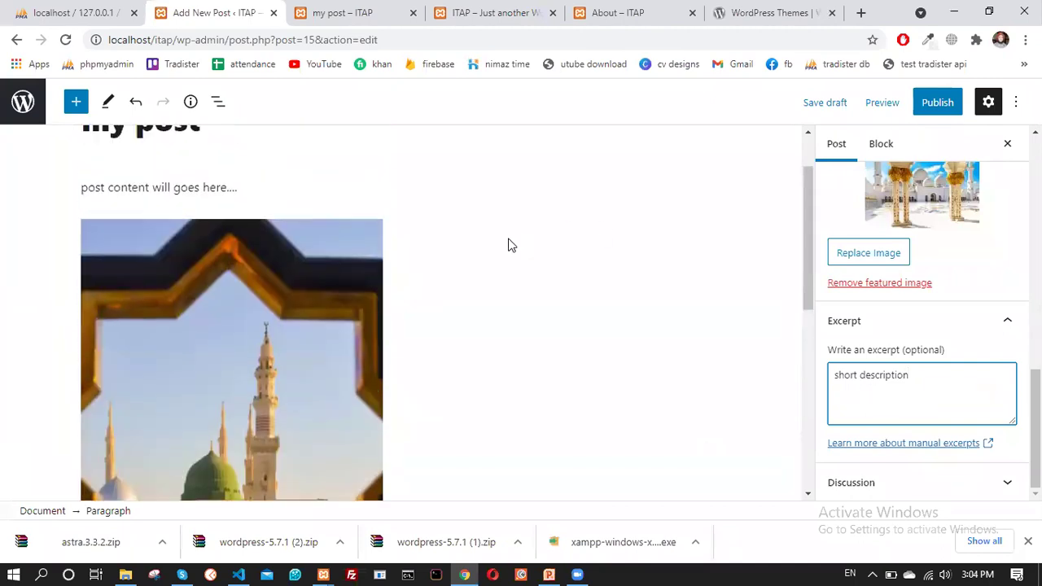
{"action": "scroll", "coordinate": [509, 244], "scroll_direction": "up", "scroll_amount": 1}
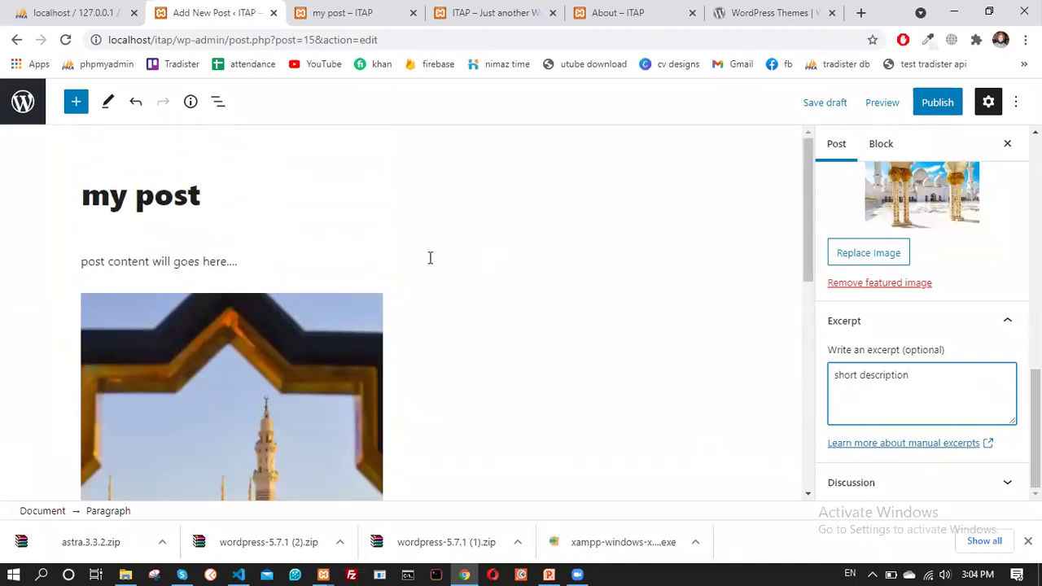
{"action": "left_click", "coordinate": [937, 101]}
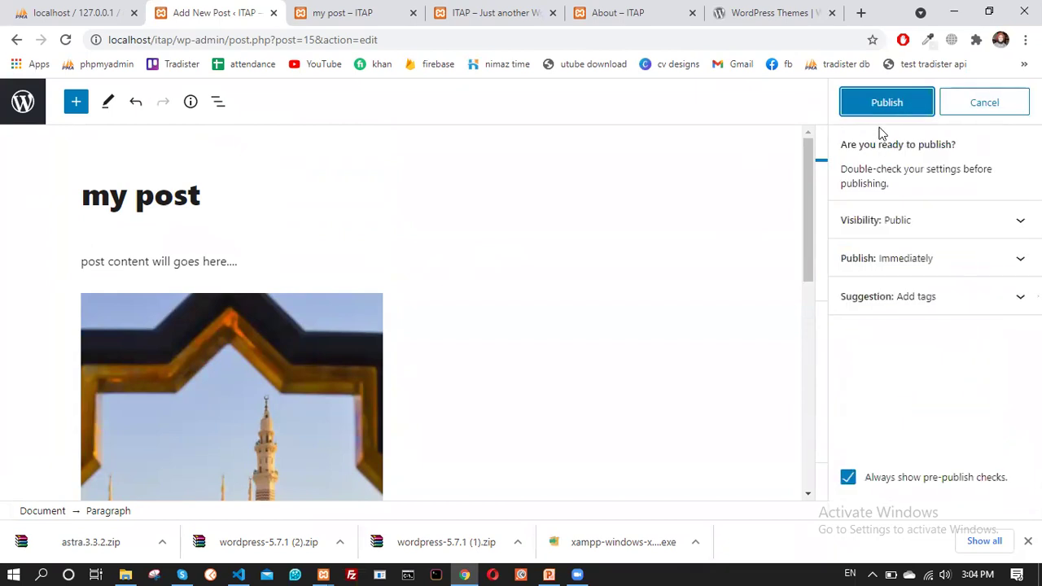
{"action": "left_click", "coordinate": [886, 103]}
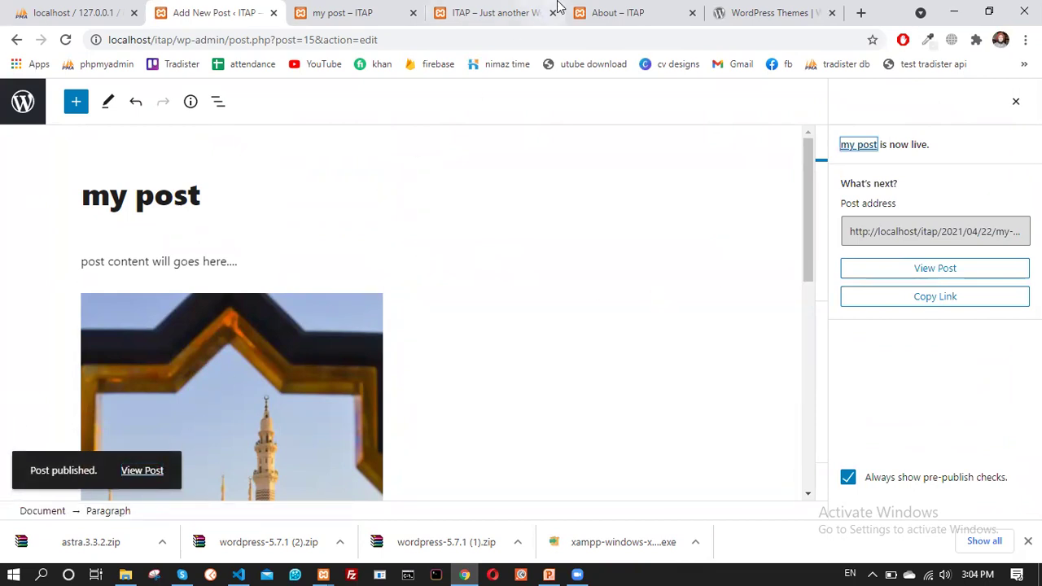
Go to the About – ITAP tab and delete 'about/' from its address
{"action": "left_click", "coordinate": [602, 12]}
{"action": "left_click_drag", "start_coordinate": [210, 40], "coordinate": [176, 43]}
{"action": "key", "text": "BackSpace"}
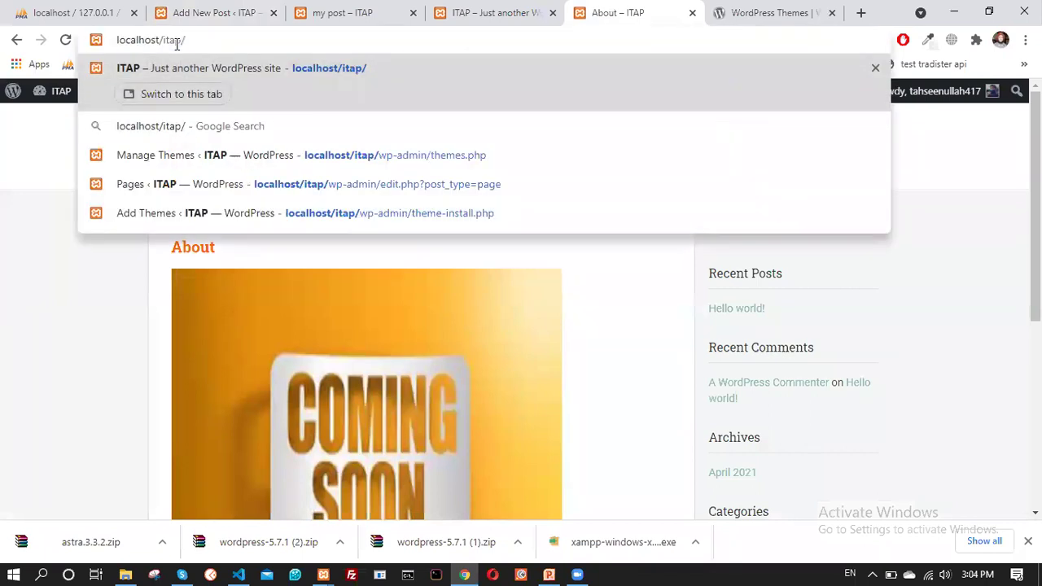
Load localhost/itap/ and scroll through the home page post cards
{"action": "key", "text": "Return"}
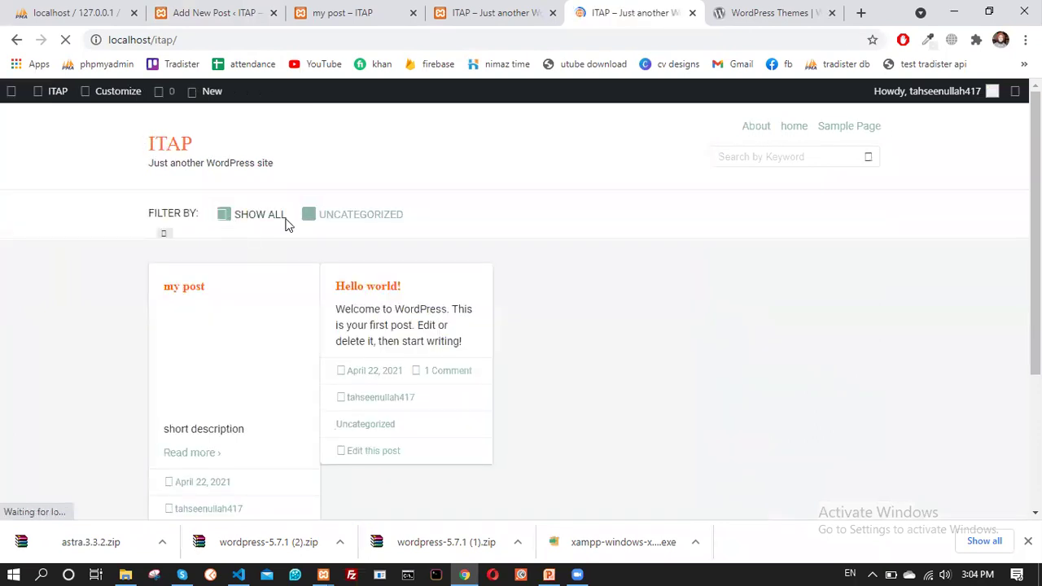
{"action": "scroll", "coordinate": [424, 339], "scroll_direction": "down", "scroll_amount": 2}
{"action": "scroll", "coordinate": [198, 331], "scroll_direction": "up", "scroll_amount": 2}
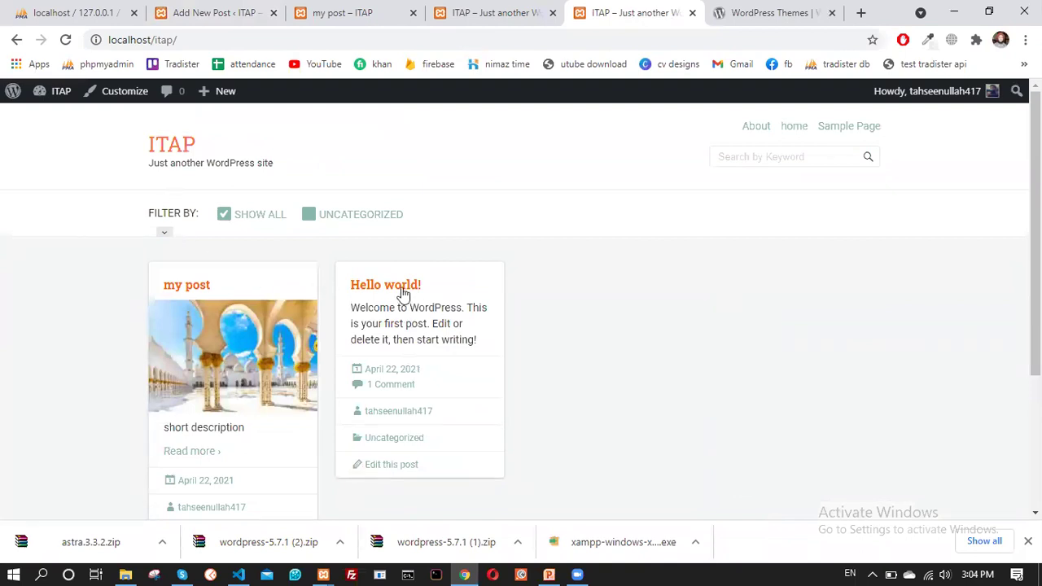
{"action": "scroll", "coordinate": [220, 274], "scroll_direction": "down", "scroll_amount": 3}
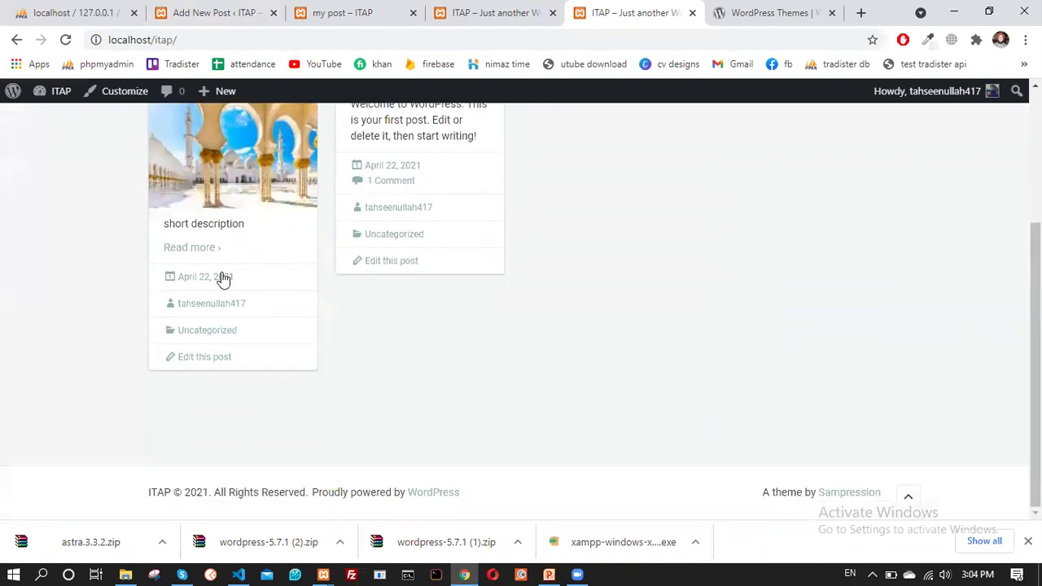
{"action": "scroll", "coordinate": [216, 244], "scroll_direction": "up", "scroll_amount": 3}
{"action": "scroll", "coordinate": [209, 208], "scroll_direction": "down", "scroll_amount": 1}
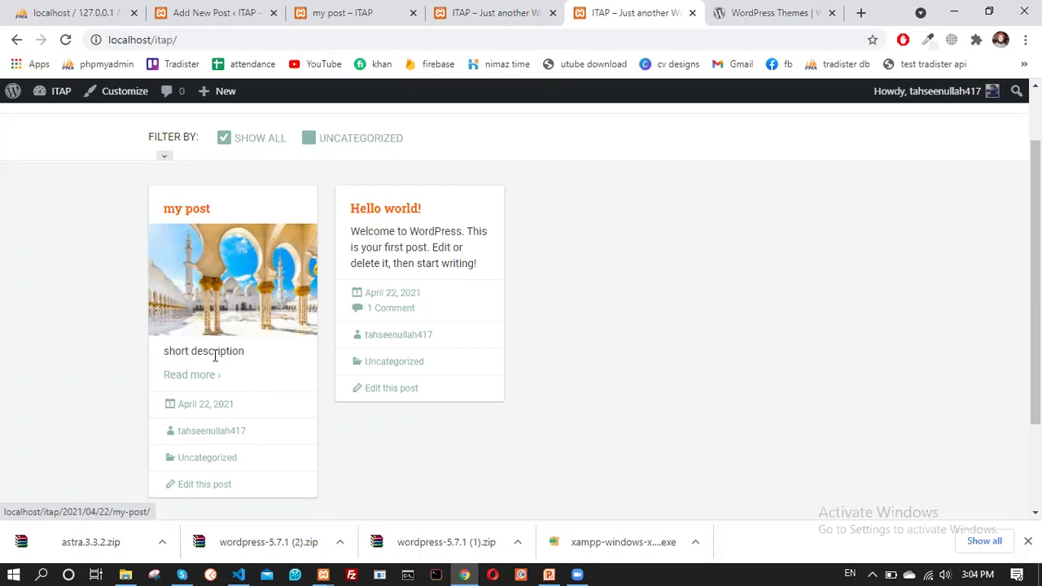
Check the 'short description' excerpt on the my post card, then open the article
{"action": "left_click_drag", "start_coordinate": [160, 361], "coordinate": [244, 356]}
{"action": "left_click", "coordinate": [244, 356]}
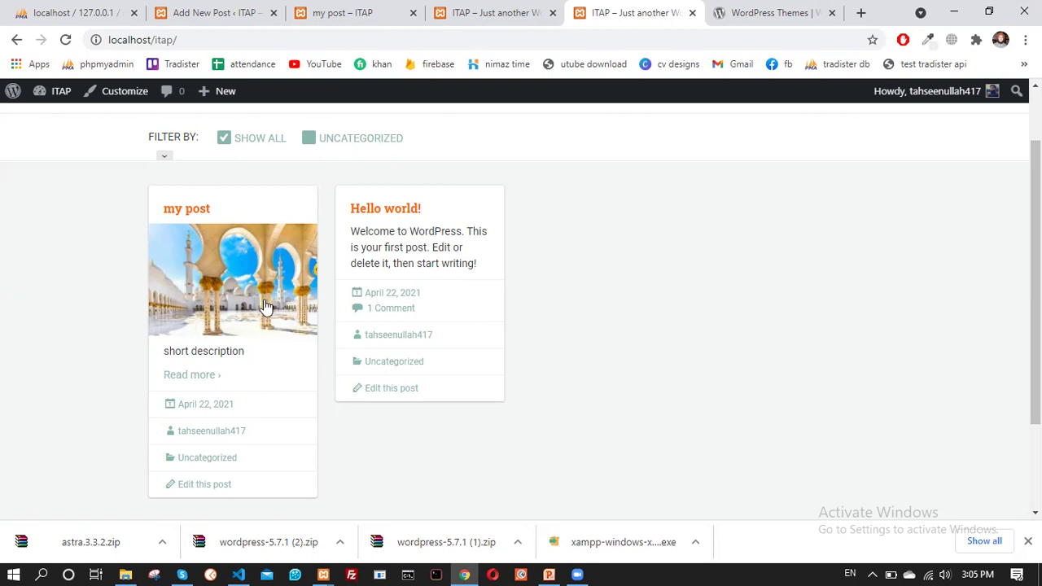
{"action": "scroll", "coordinate": [266, 307], "scroll_direction": "down", "scroll_amount": 2}
{"action": "scroll", "coordinate": [249, 321], "scroll_direction": "up", "scroll_amount": 2}
{"action": "scroll", "coordinate": [604, 283], "scroll_direction": "down", "scroll_amount": 2}
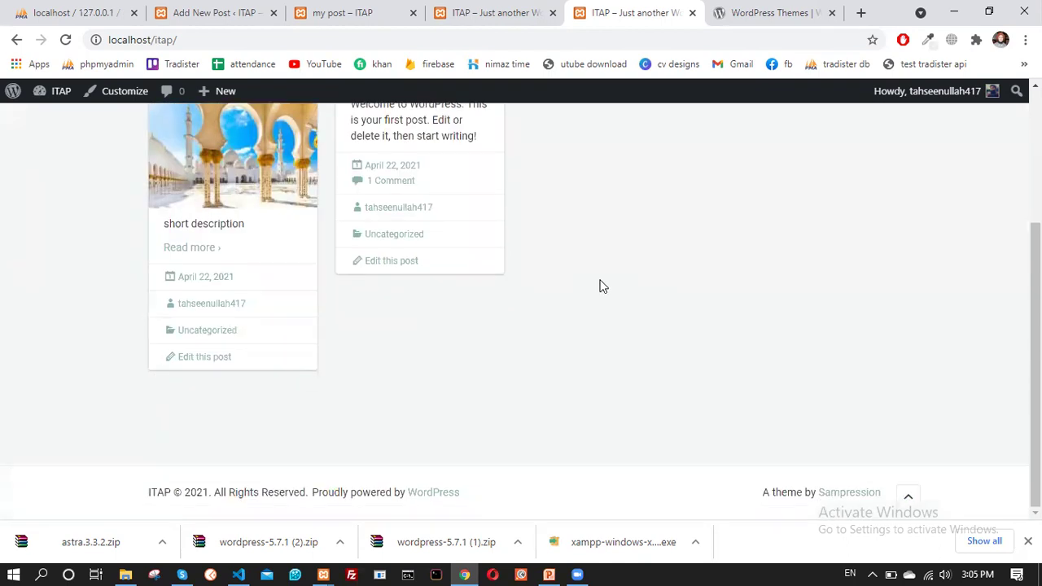
{"action": "scroll", "coordinate": [510, 297], "scroll_direction": "up", "scroll_amount": 3}
{"action": "scroll", "coordinate": [342, 228], "scroll_direction": "down", "scroll_amount": 2}
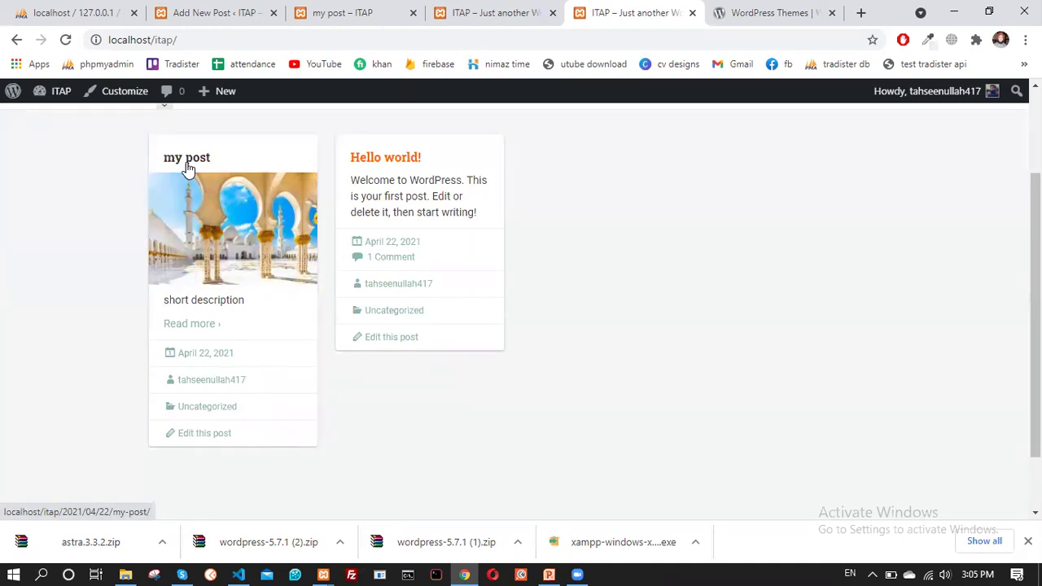
{"action": "left_click", "coordinate": [187, 167]}
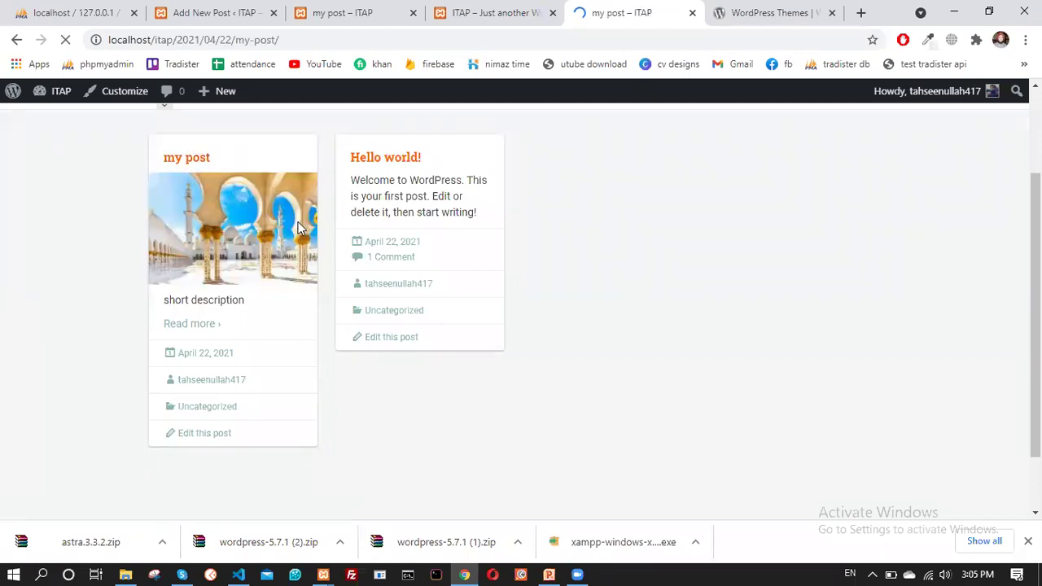
Scroll through the 'my post' article, click into the Comment box, and return to the top
{"action": "scroll", "coordinate": [361, 321], "scroll_direction": "down", "scroll_amount": 6}
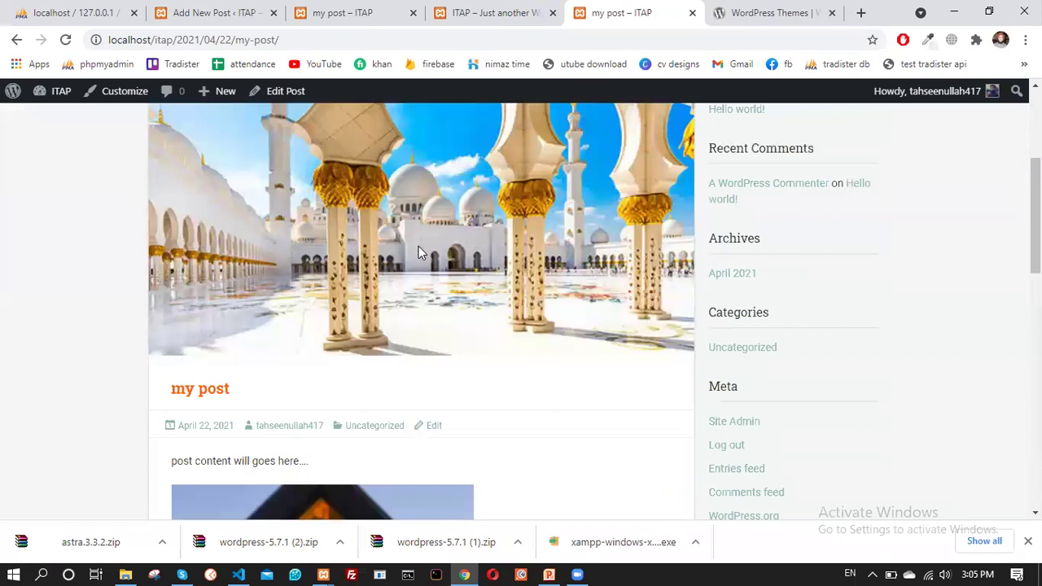
{"action": "scroll", "coordinate": [409, 250], "scroll_direction": "down", "scroll_amount": 3}
{"action": "scroll", "coordinate": [297, 244], "scroll_direction": "up", "scroll_amount": 3}
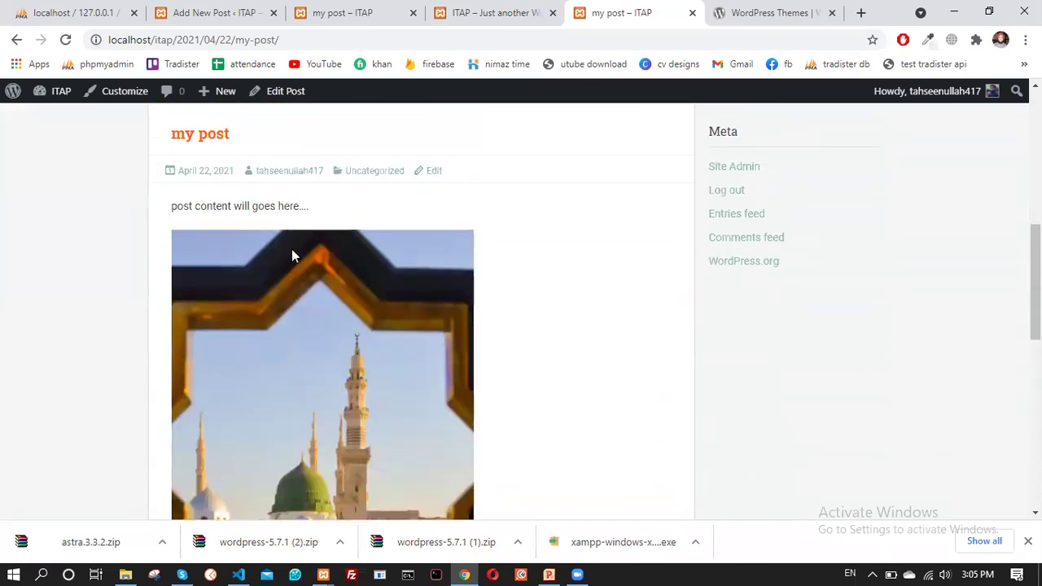
{"action": "scroll", "coordinate": [274, 253], "scroll_direction": "down", "scroll_amount": 5}
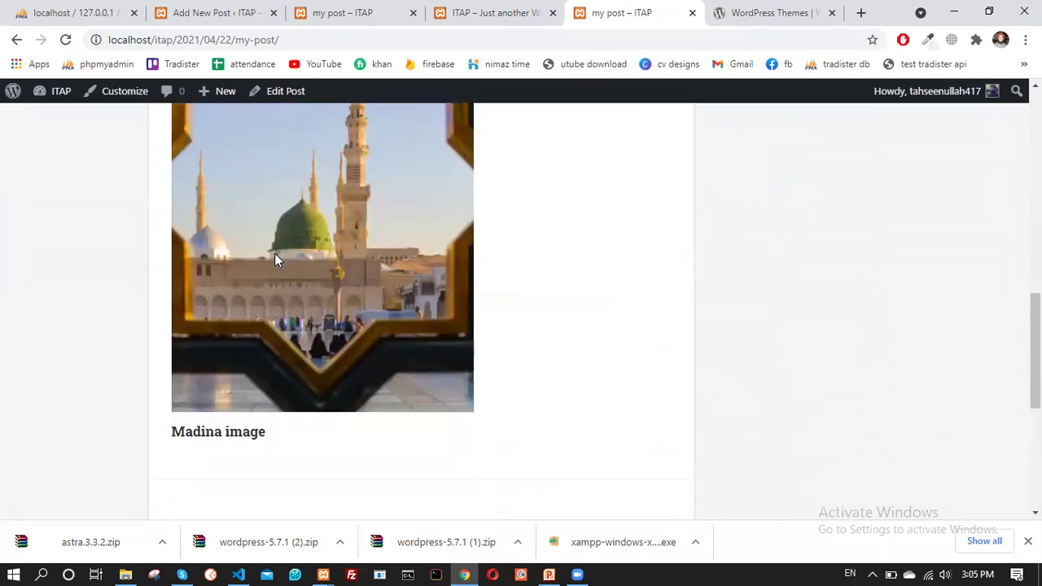
{"action": "scroll", "coordinate": [301, 342], "scroll_direction": "down", "scroll_amount": 3}
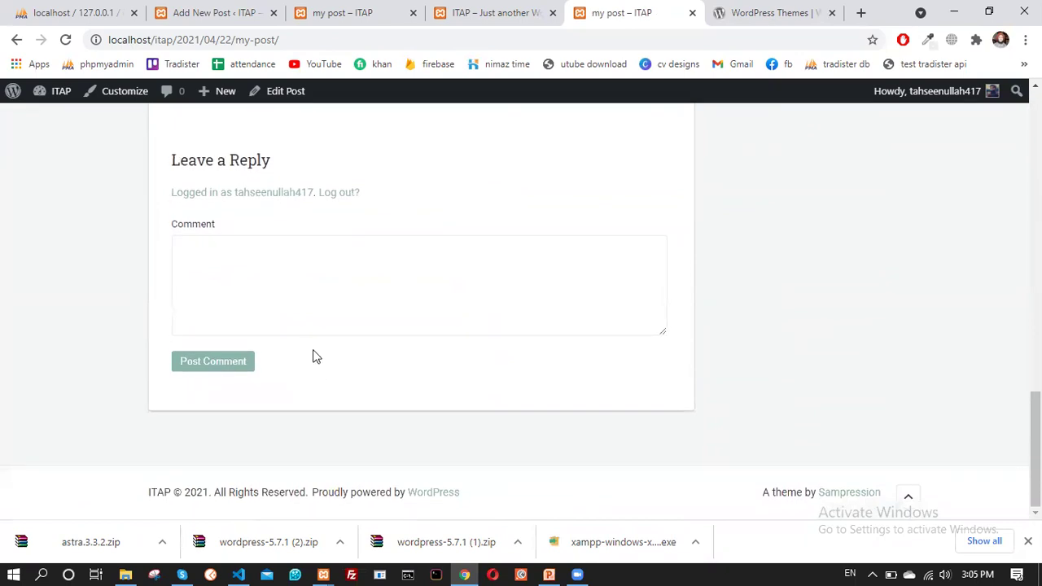
{"action": "left_click", "coordinate": [253, 278]}
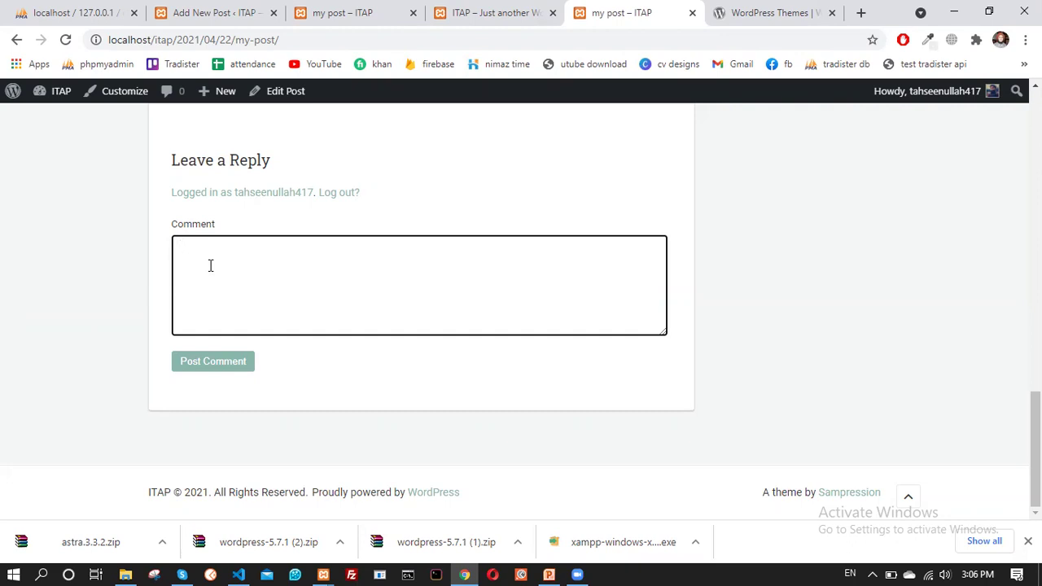
{"action": "scroll", "coordinate": [271, 342], "scroll_direction": "up", "scroll_amount": 2}
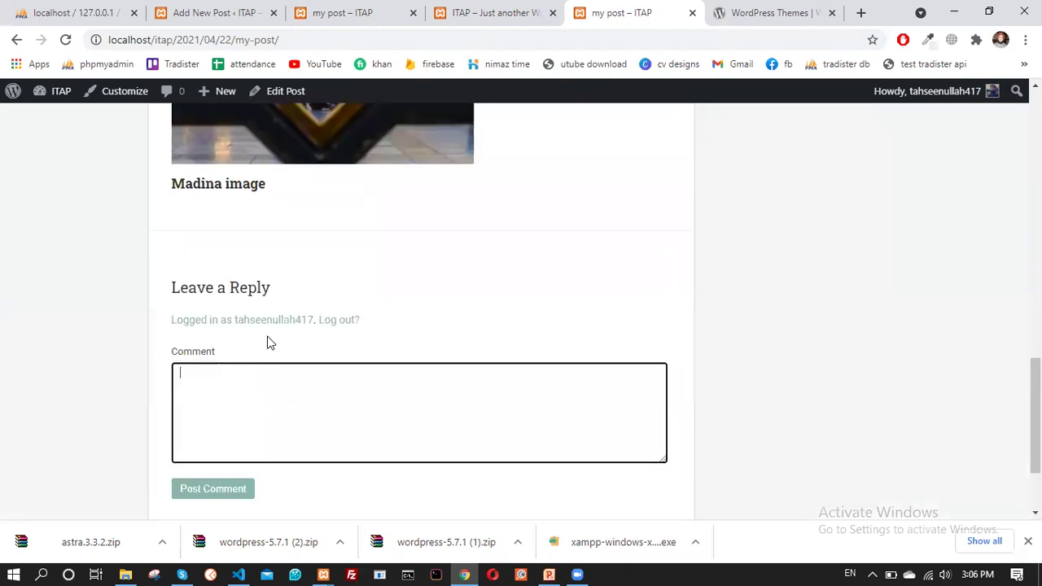
{"action": "scroll", "coordinate": [277, 326], "scroll_direction": "up", "scroll_amount": 15}
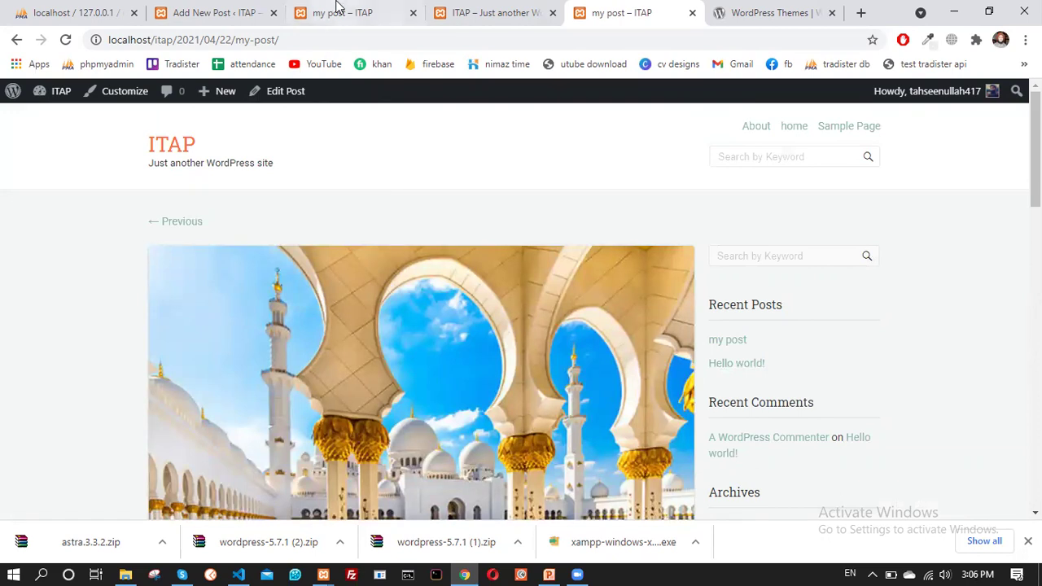
Compare the 'my post – ITAP' preview with the Add New Post editor, ending on the preview
{"action": "left_click", "coordinate": [366, 8]}
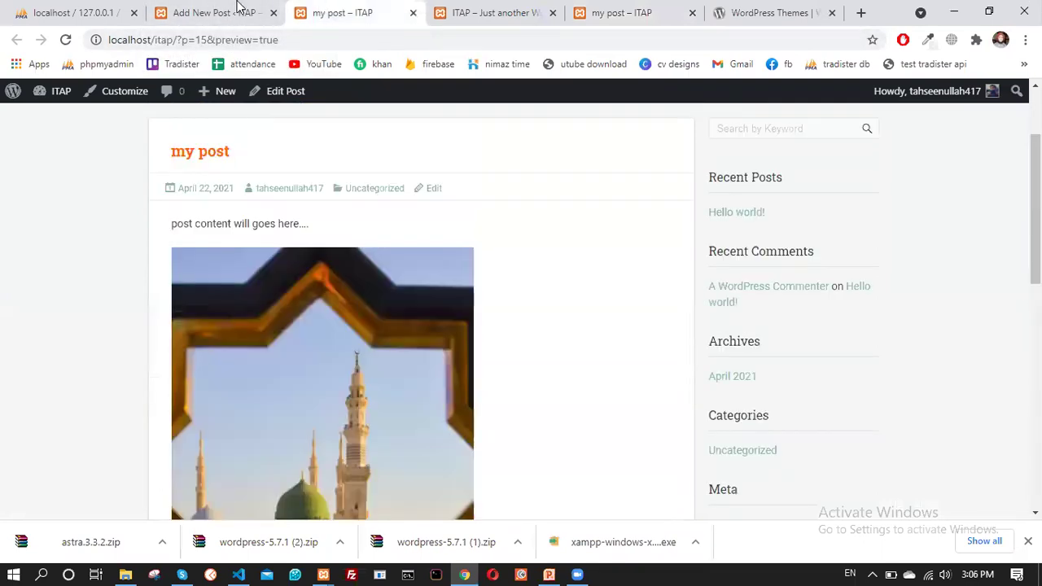
{"action": "left_click", "coordinate": [240, 11]}
{"action": "left_click", "coordinate": [321, 10]}
{"action": "left_click", "coordinate": [236, 11]}
{"action": "left_click", "coordinate": [317, 11]}
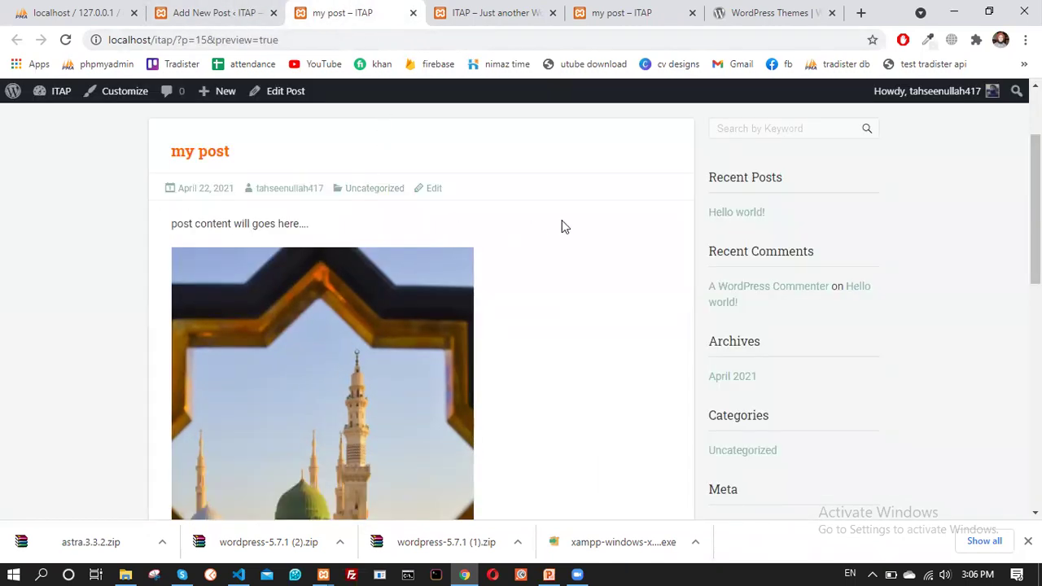
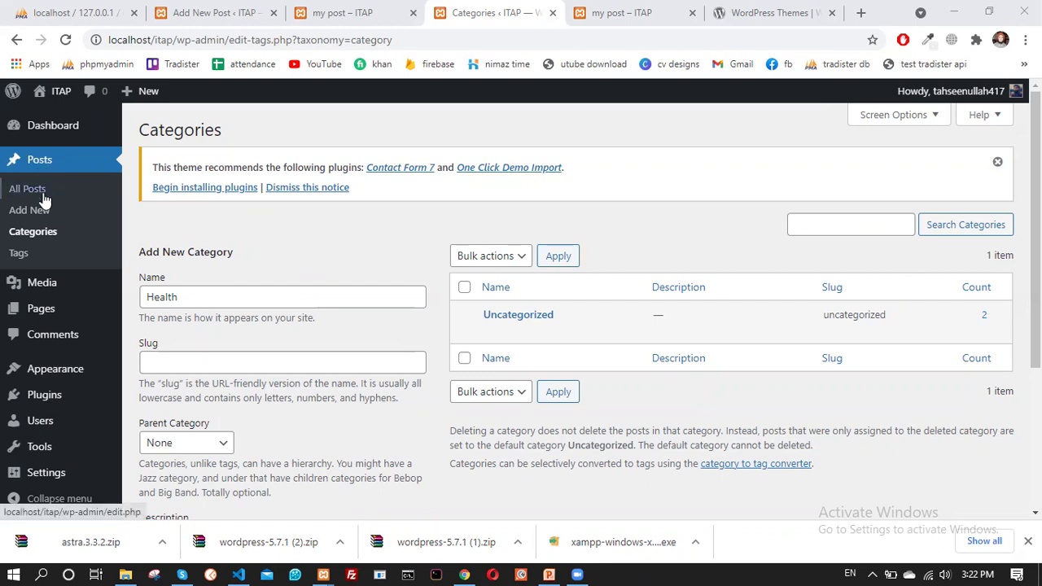
Create a 'health' category under Posts > Categories and ready the Name field for another
{"action": "left_click", "coordinate": [34, 232]}
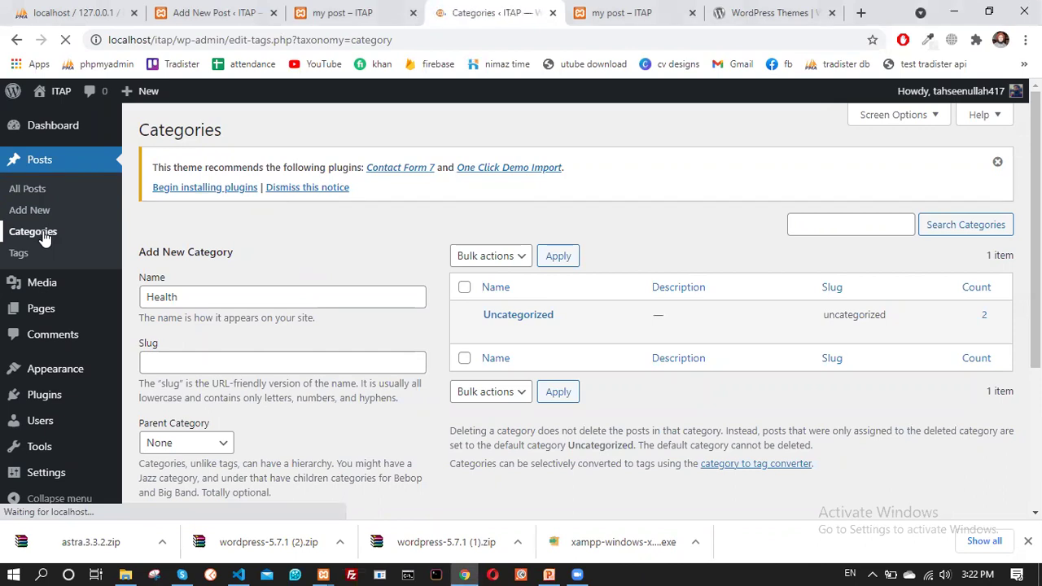
{"action": "scroll", "coordinate": [343, 236], "scroll_direction": "down", "scroll_amount": 2}
{"action": "scroll", "coordinate": [255, 224], "scroll_direction": "up", "scroll_amount": 2}
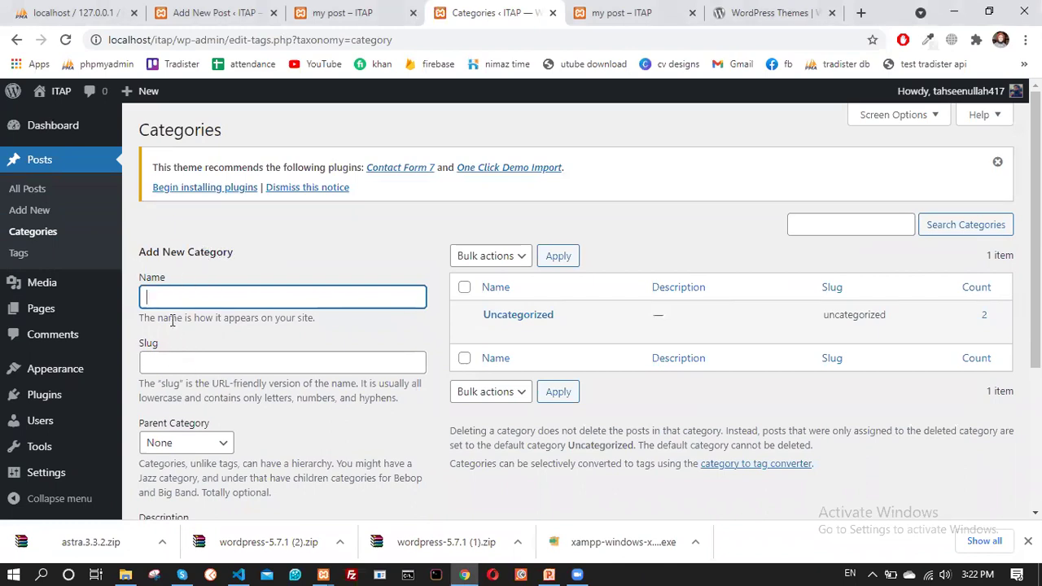
{"action": "type", "text": "health"}
{"action": "scroll", "coordinate": [241, 306], "scroll_direction": "down", "scroll_amount": 2}
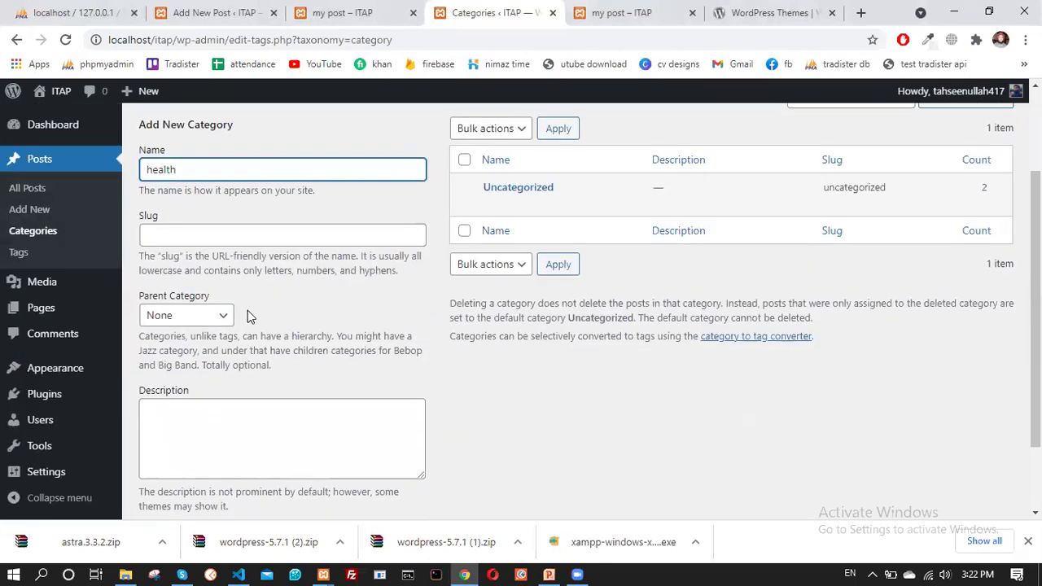
{"action": "scroll", "coordinate": [236, 321], "scroll_direction": "down", "scroll_amount": 2}
{"action": "left_click", "coordinate": [203, 451]}
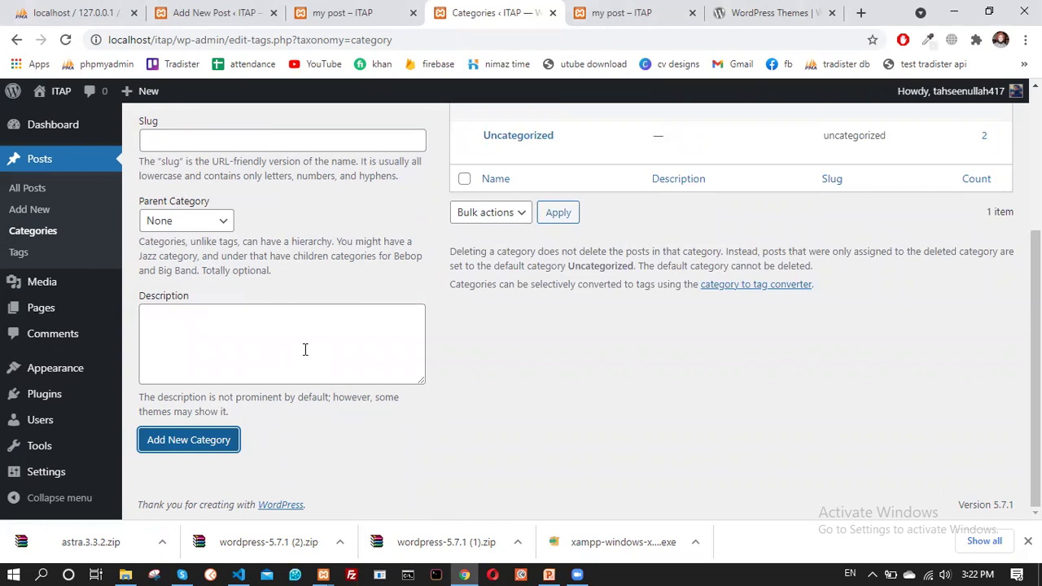
{"action": "scroll", "coordinate": [526, 296], "scroll_direction": "up", "scroll_amount": 3}
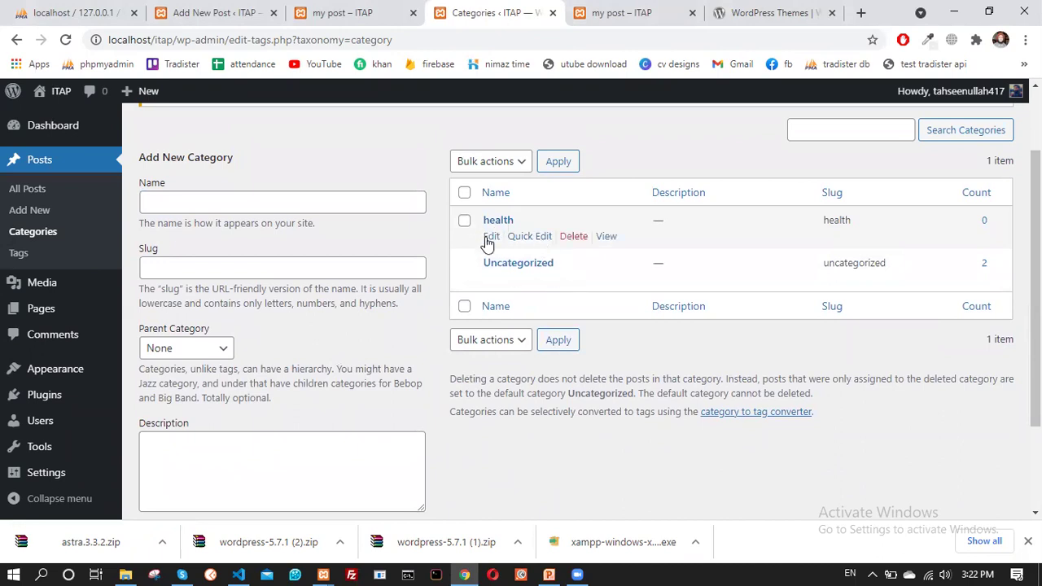
{"action": "left_click", "coordinate": [222, 202]}
Enter 'Education' as the new category name, then view the published 'my post' page
{"action": "type", "text": "Education"}
{"action": "left_click", "coordinate": [257, 261]}
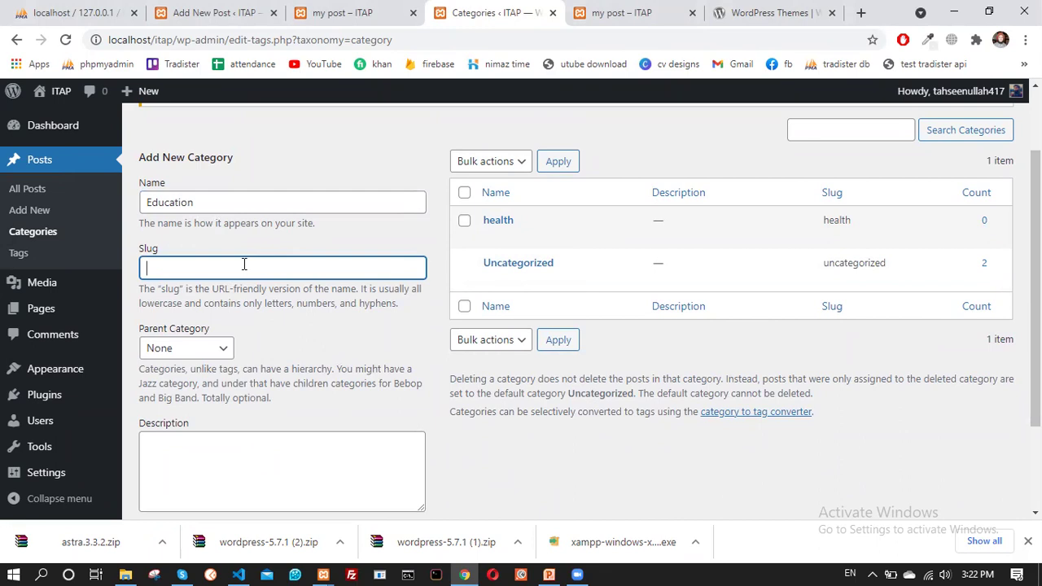
{"action": "left_click", "coordinate": [346, 13]}
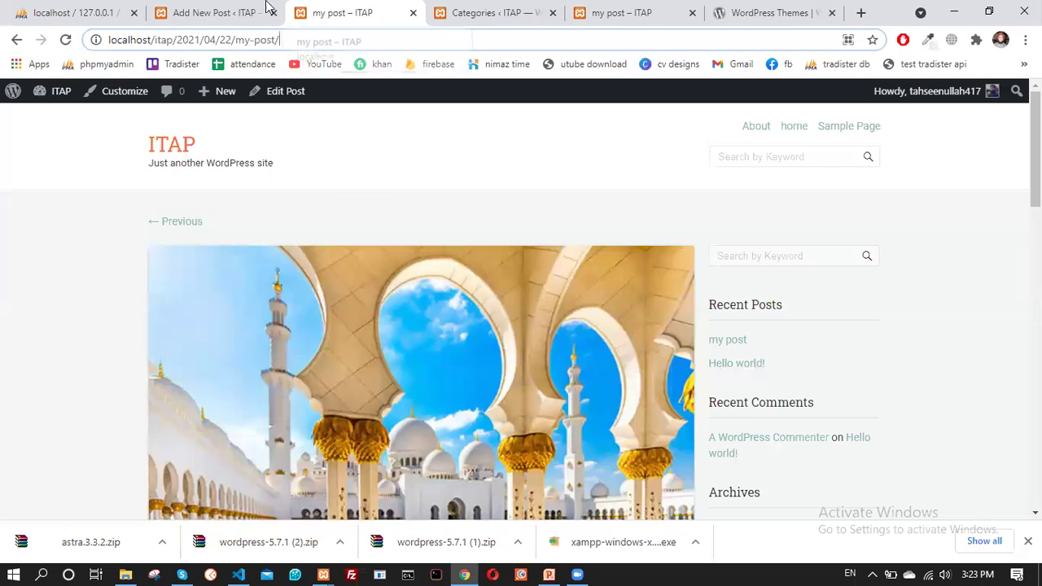
Cycle through the editor, 'my post' and phpMyAdmin tabs, ending back on Categories
{"action": "key", "text": "ctrl+shift+Tab"}
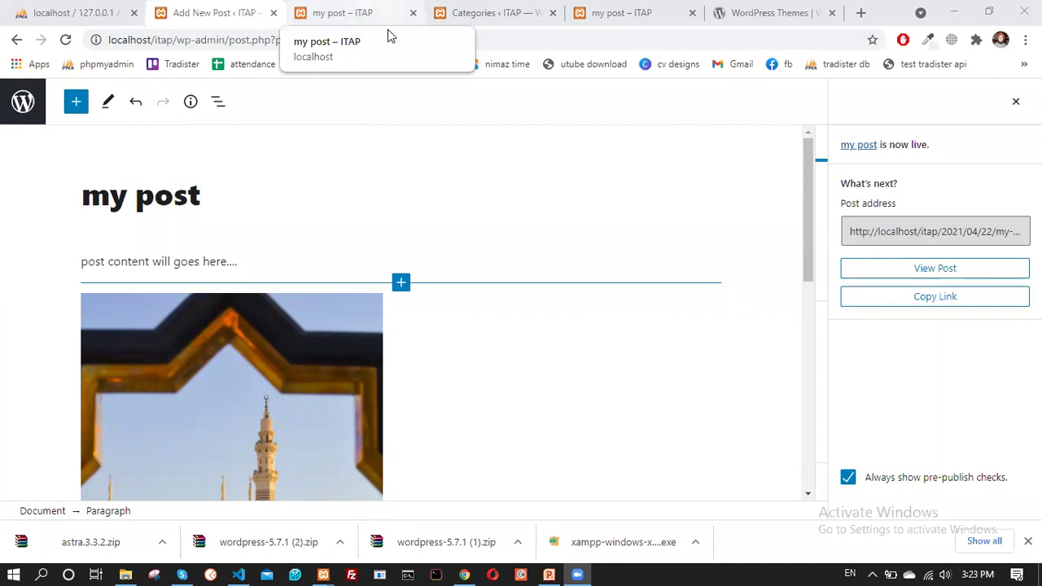
{"action": "left_click", "coordinate": [333, 6]}
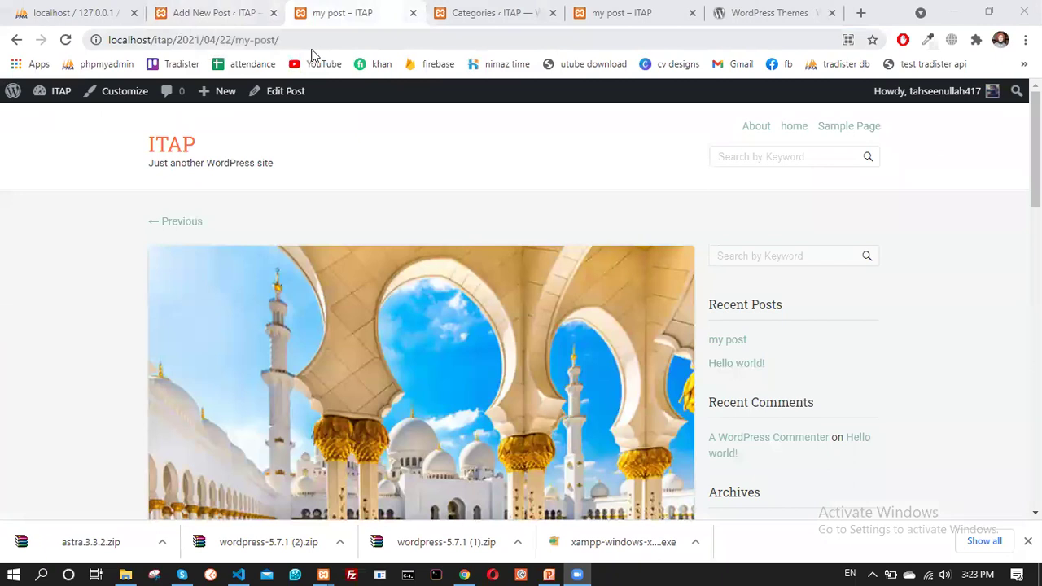
{"action": "left_click", "coordinate": [232, 8]}
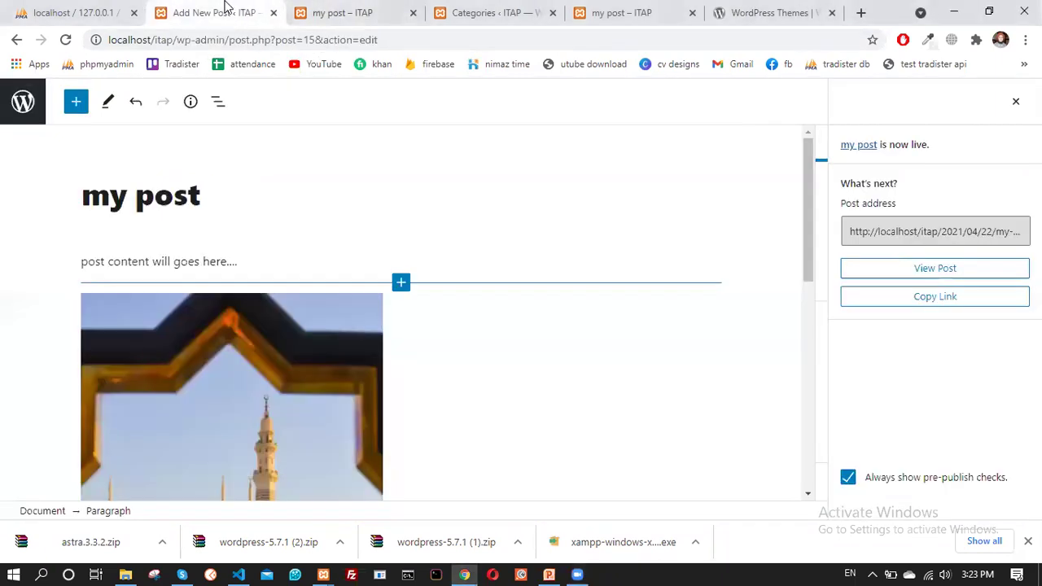
{"action": "key", "text": "ctrl+shift+Tab"}
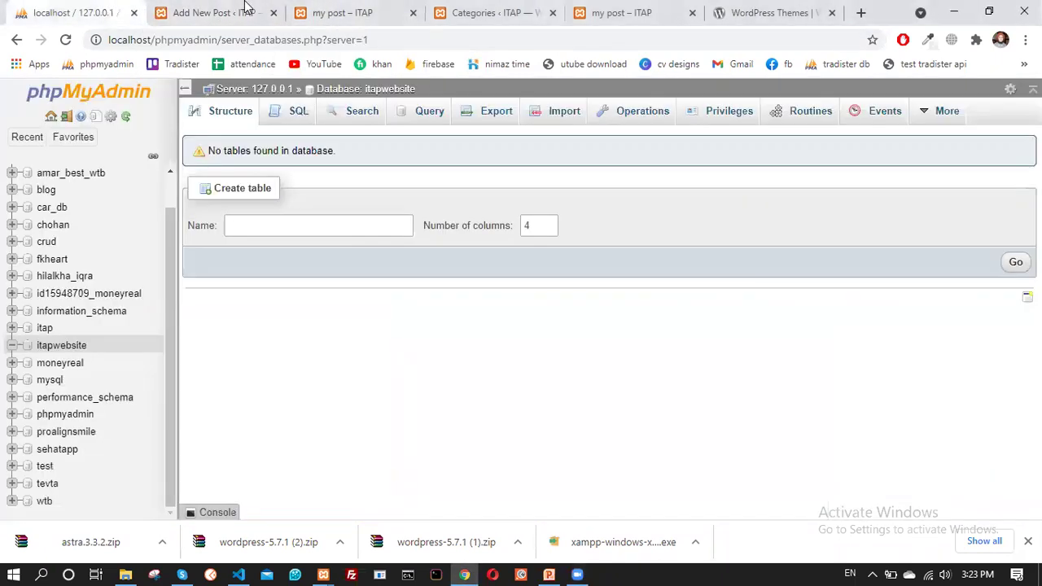
{"action": "left_click", "coordinate": [313, 8]}
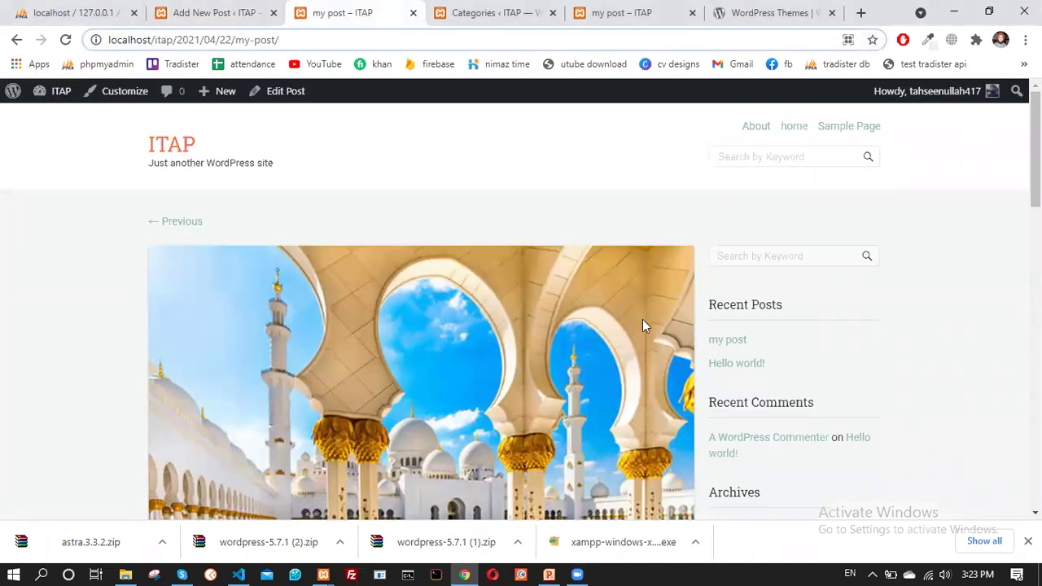
{"action": "left_click", "coordinate": [476, 9]}
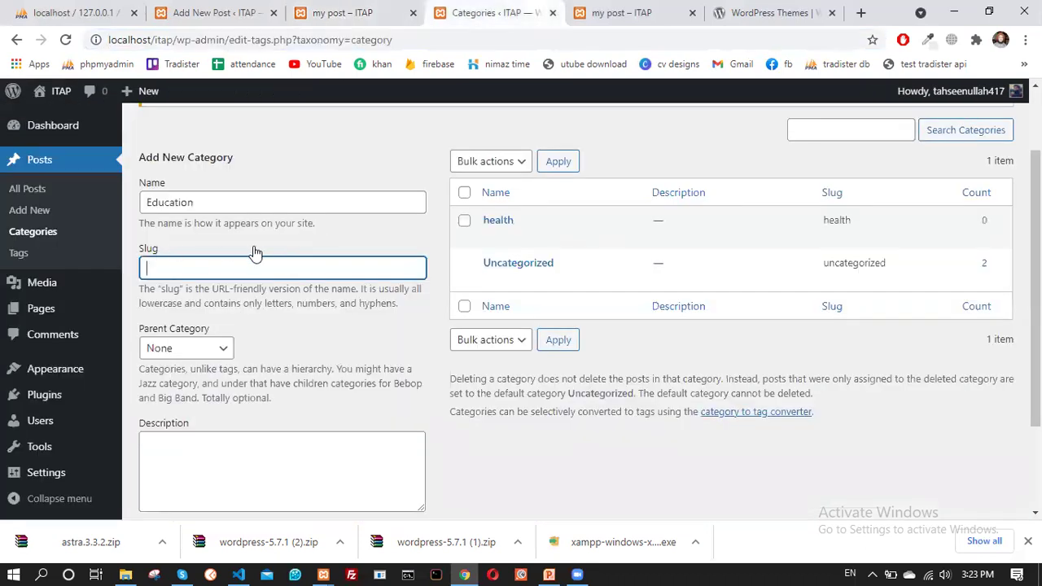
Save the 'Education' category with slug education so it joins health and Uncategorized
{"action": "type", "text": "education"}
{"action": "type", "text": "_post"}
{"action": "key", "text": "BackSpace"}
{"action": "key", "text": "BackSpace"}
{"action": "key", "text": "BackSpace"}
{"action": "key", "text": "BackSpace"}
{"action": "key", "text": "BackSpace"}
{"action": "key", "text": "BackSpace"}
{"action": "key", "text": "BackSpace"}
{"action": "key", "text": "BackSpace"}
{"action": "key", "text": "BackSpace"}
{"action": "key", "text": "BackSpace"}
{"action": "key", "text": "BackSpace"}
{"action": "key", "text": "BackSpace"}
{"action": "key", "text": "BackSpace"}
{"action": "key", "text": "BackSpace"}
{"action": "left_click", "coordinate": [261, 160]}
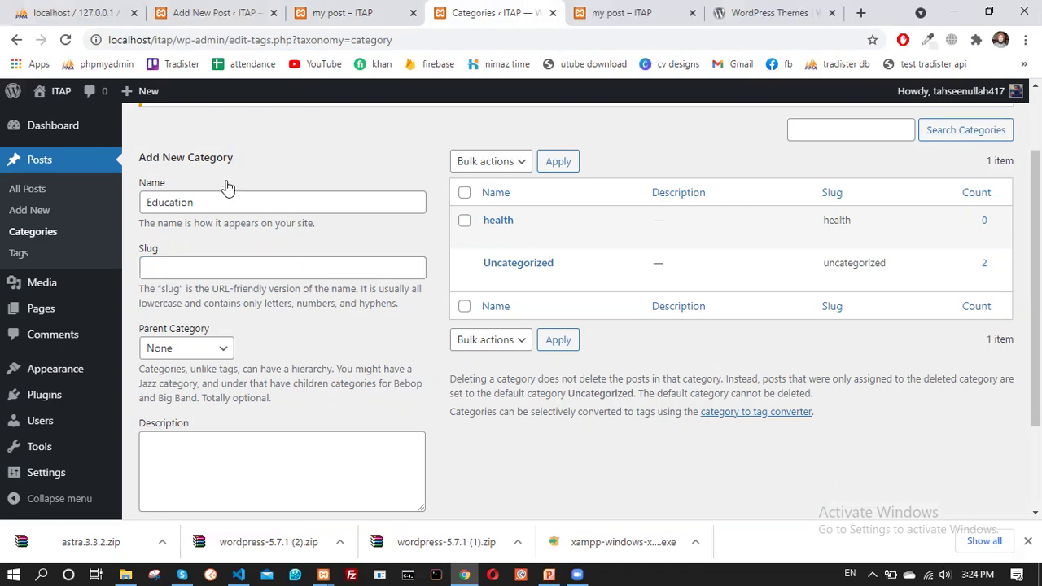
{"action": "scroll", "coordinate": [224, 309], "scroll_direction": "down", "scroll_amount": 2}
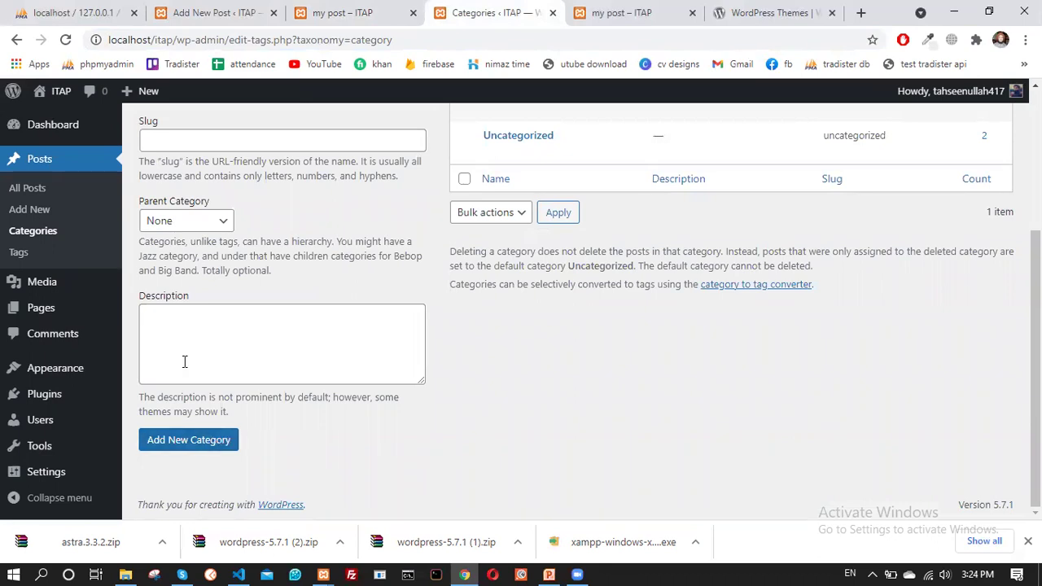
{"action": "scroll", "coordinate": [163, 370], "scroll_direction": "up", "scroll_amount": 2}
{"action": "scroll", "coordinate": [220, 423], "scroll_direction": "down", "scroll_amount": 2}
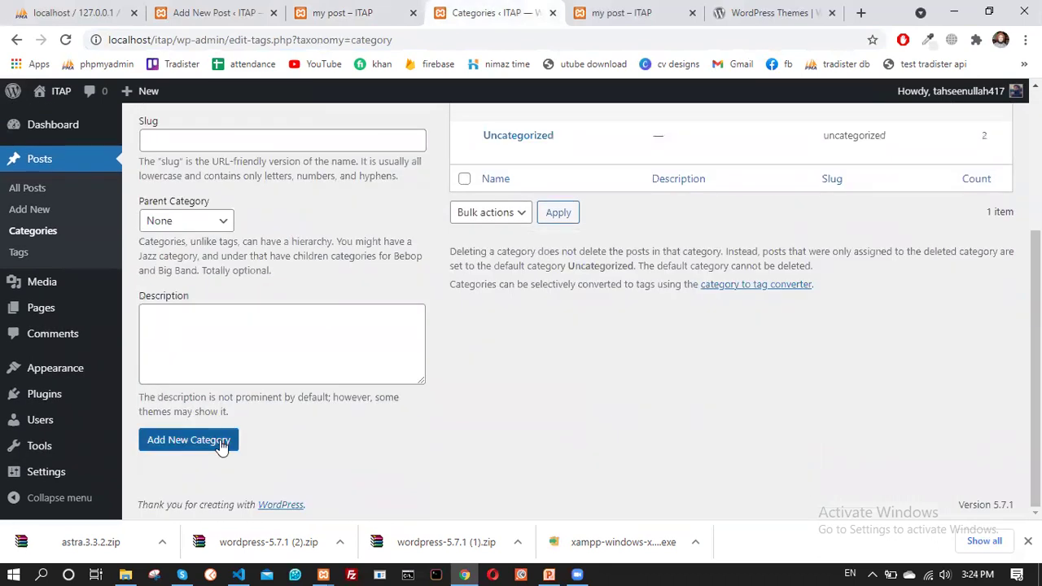
{"action": "left_click", "coordinate": [207, 437]}
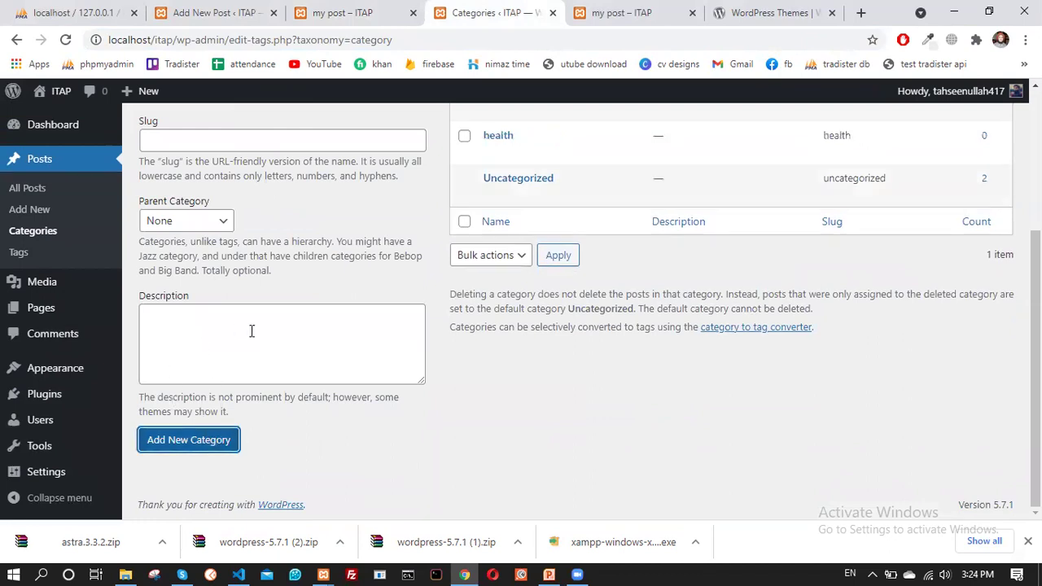
{"action": "scroll", "coordinate": [543, 242], "scroll_direction": "up", "scroll_amount": 1}
{"action": "scroll", "coordinate": [544, 243], "scroll_direction": "up", "scroll_amount": 1}
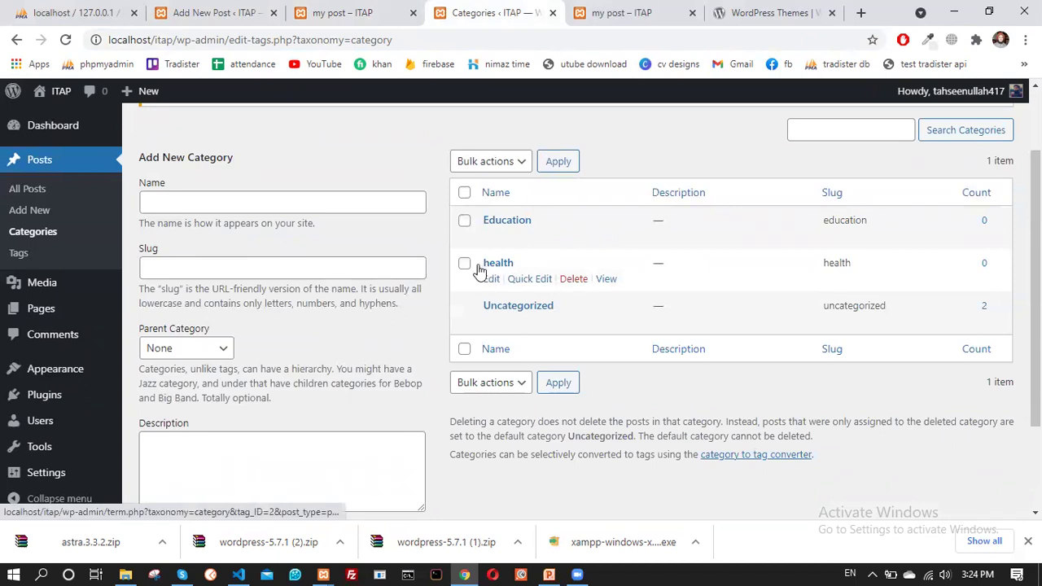
Load the site home page to view its filterable post cards, then return to Categories
{"action": "left_click", "coordinate": [327, 12]}
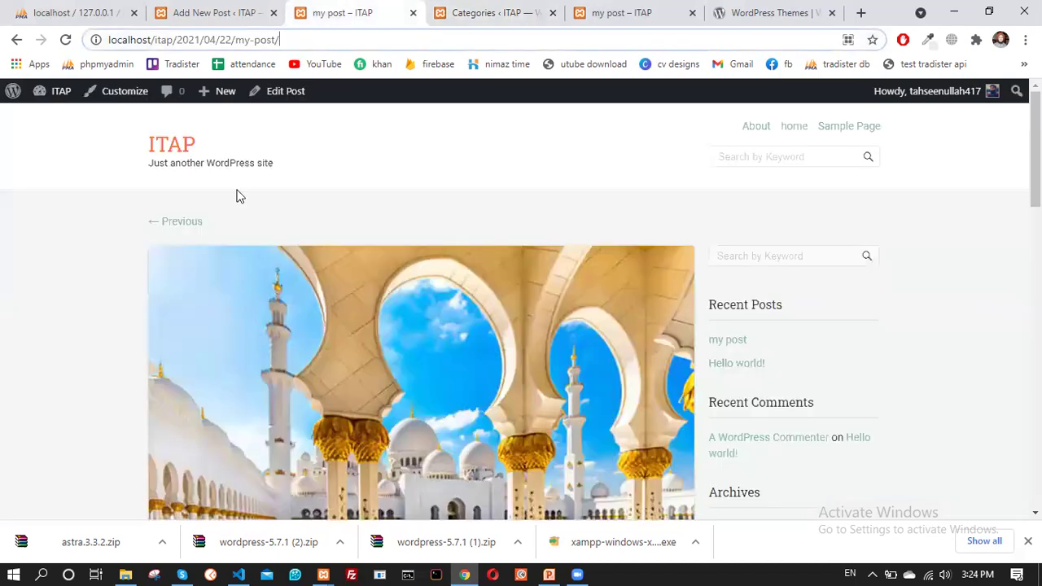
{"action": "left_click_drag", "start_coordinate": [281, 39], "coordinate": [180, 46]}
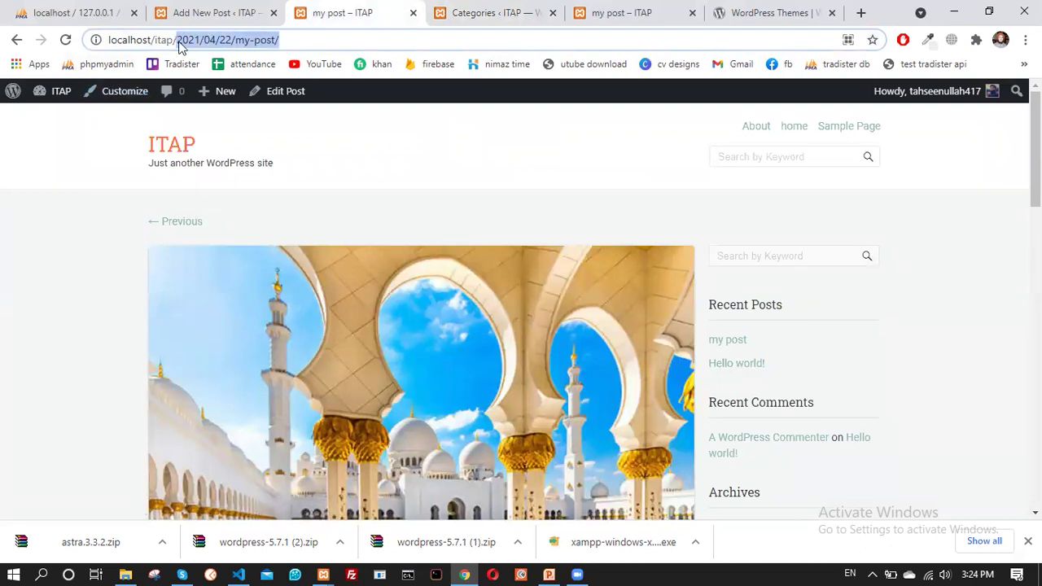
{"action": "key", "text": "BackSpace"}
{"action": "key", "text": "Return"}
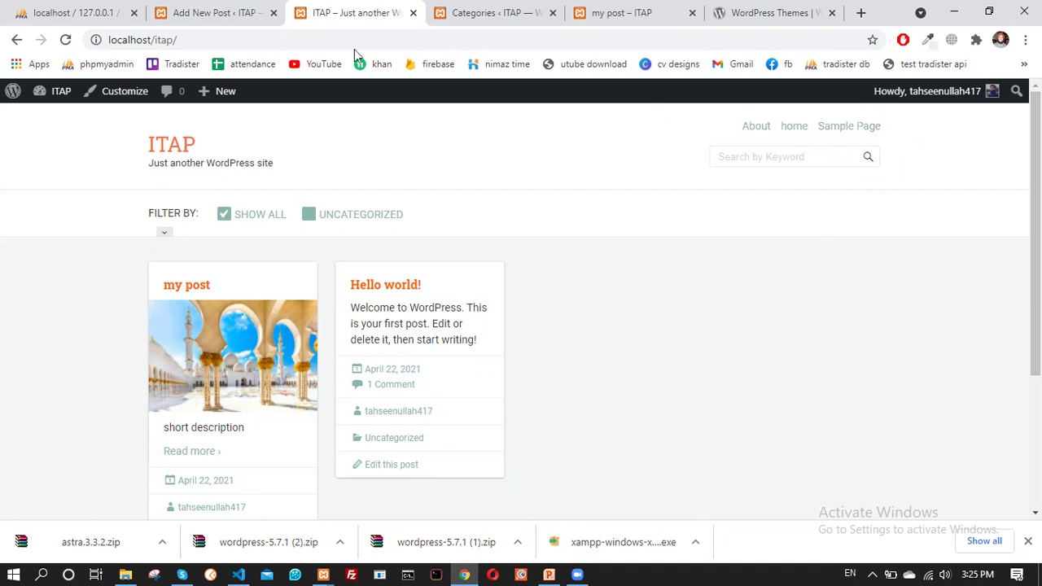
{"action": "left_click", "coordinate": [235, 7]}
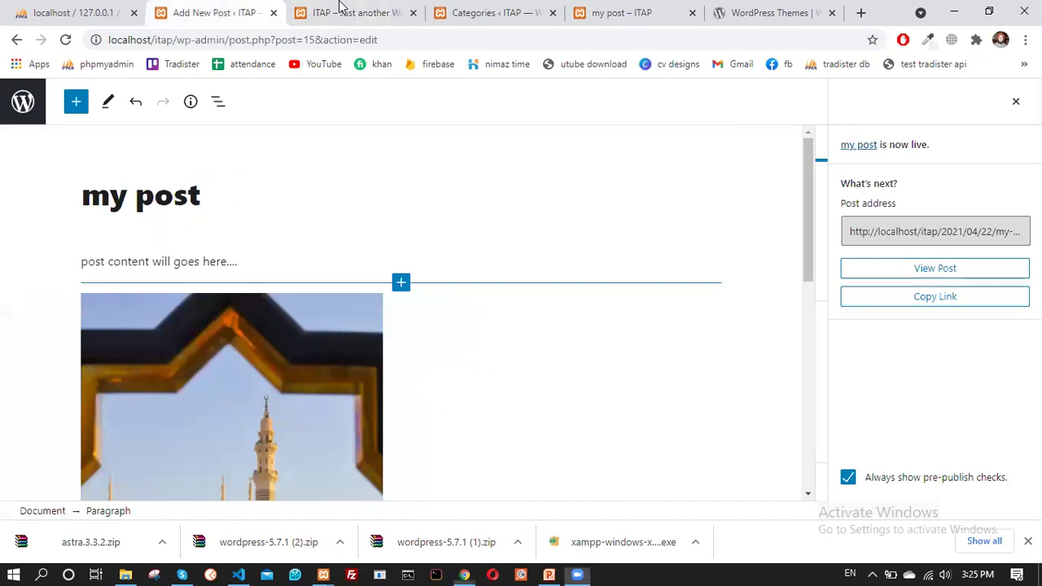
{"action": "key", "text": "ctrl+Tab"}
{"action": "key", "text": "ctrl+Tab"}
{"action": "scroll", "coordinate": [109, 201], "scroll_direction": "up", "scroll_amount": 2}
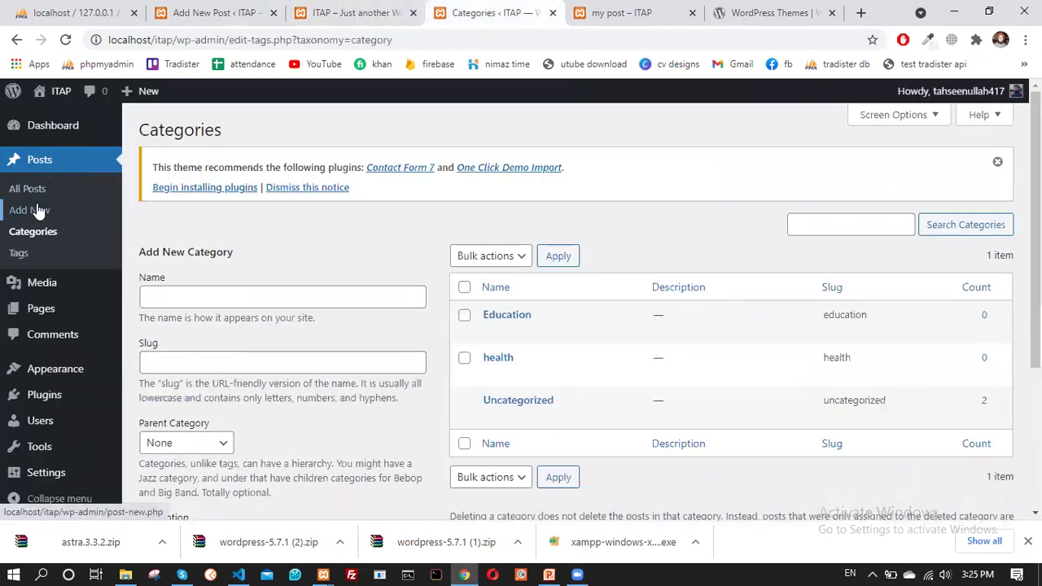
Start a new post titled 'Health is wealth'
{"action": "left_click", "coordinate": [37, 210]}
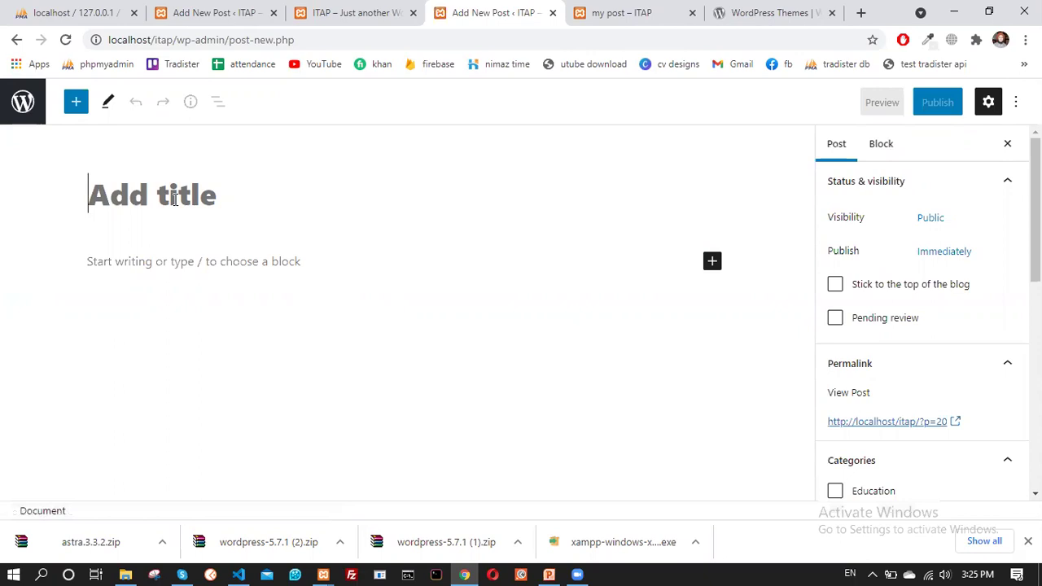
{"action": "type", "text": "Hlea"}
{"action": "key", "text": "BackSpace"}
{"action": "key", "text": "BackSpace"}
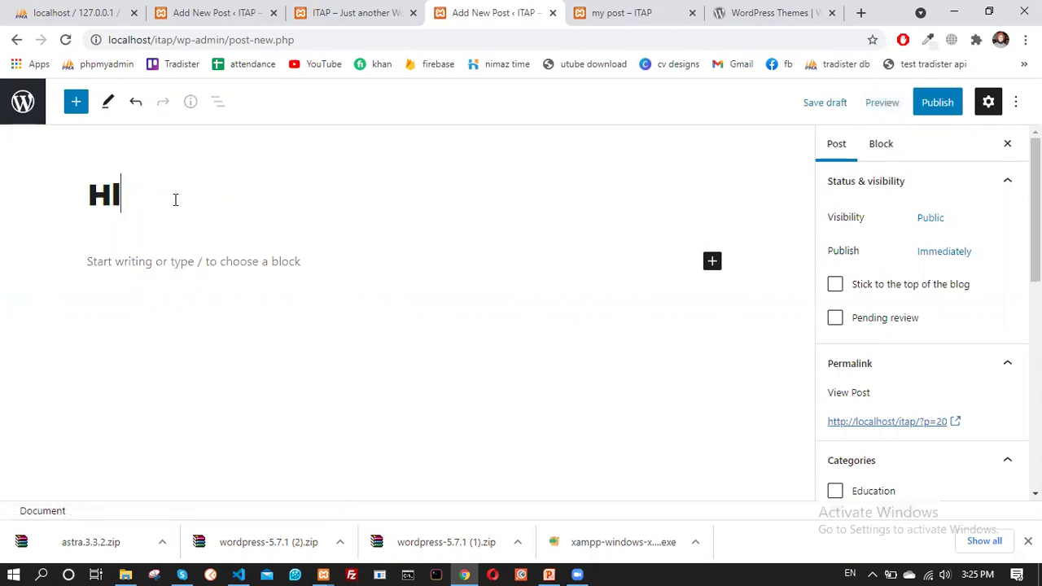
{"action": "key", "text": "BackSpace"}
{"action": "type", "text": "ealth is"}
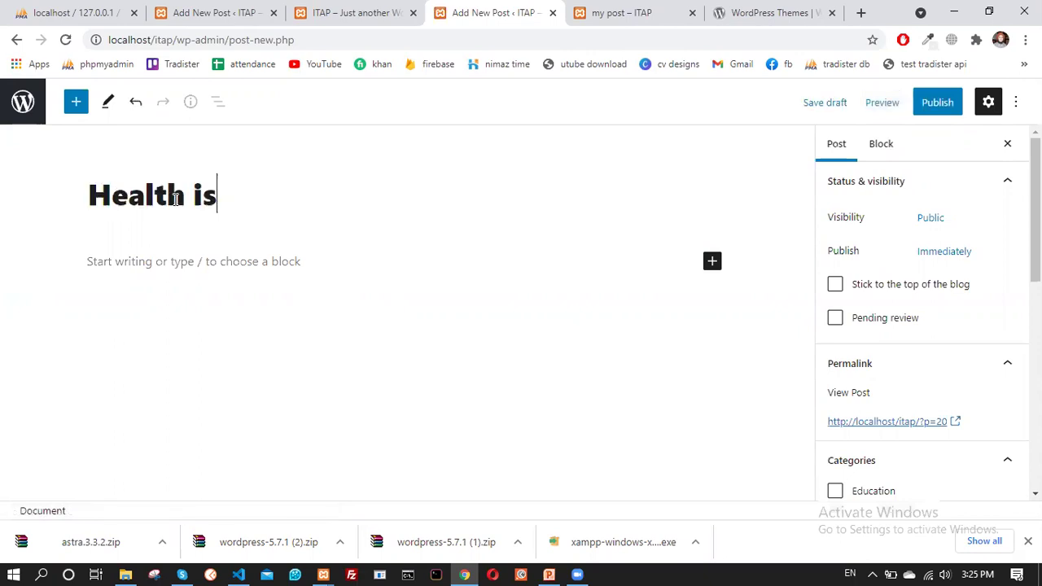
{"action": "type", "text": " wea"}
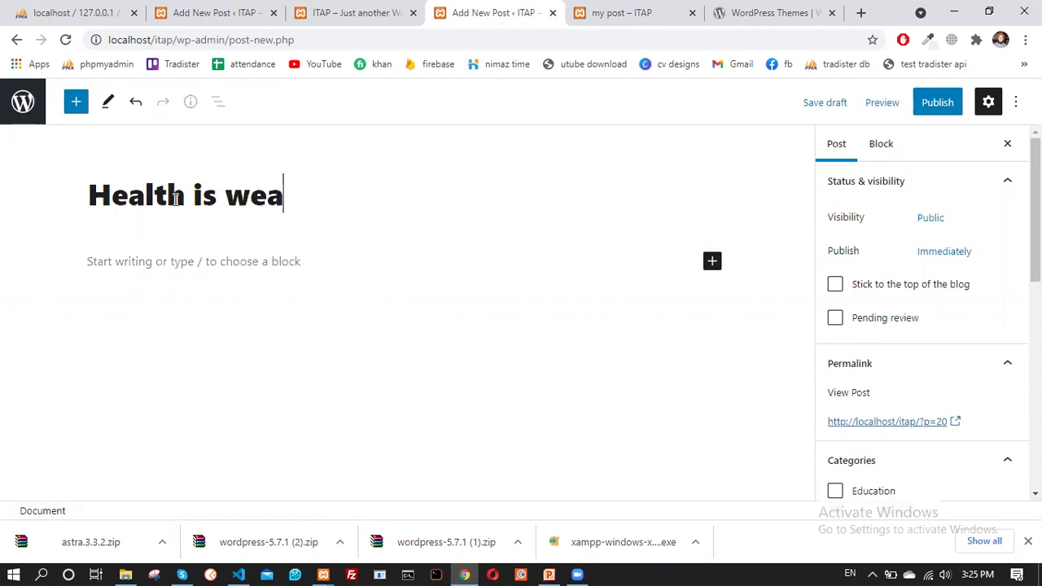
{"action": "type", "text": "lth"}
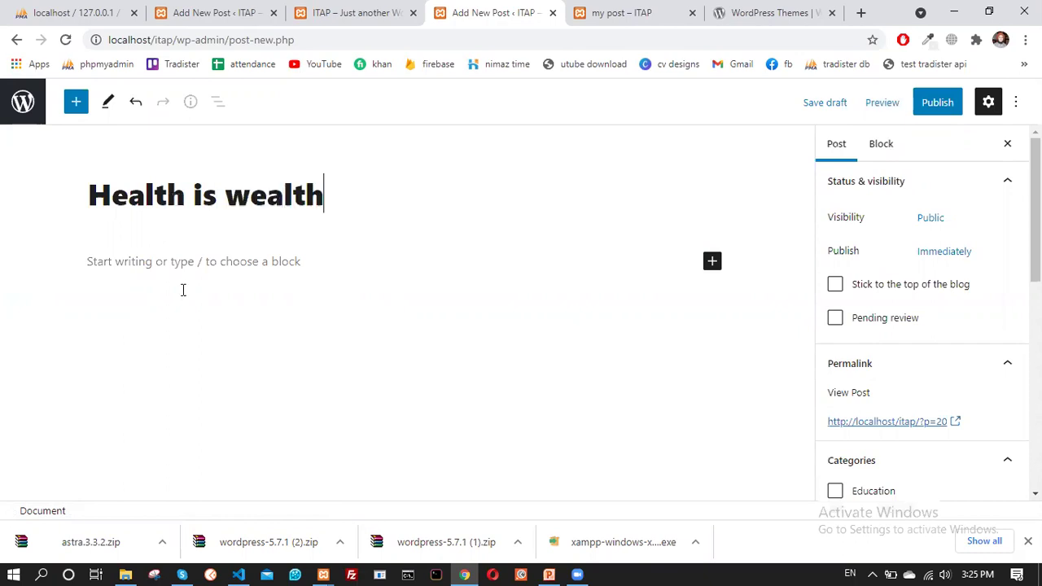
Add the paragraph 'content here...' and hide the settings sidebar
{"action": "left_click", "coordinate": [182, 276]}
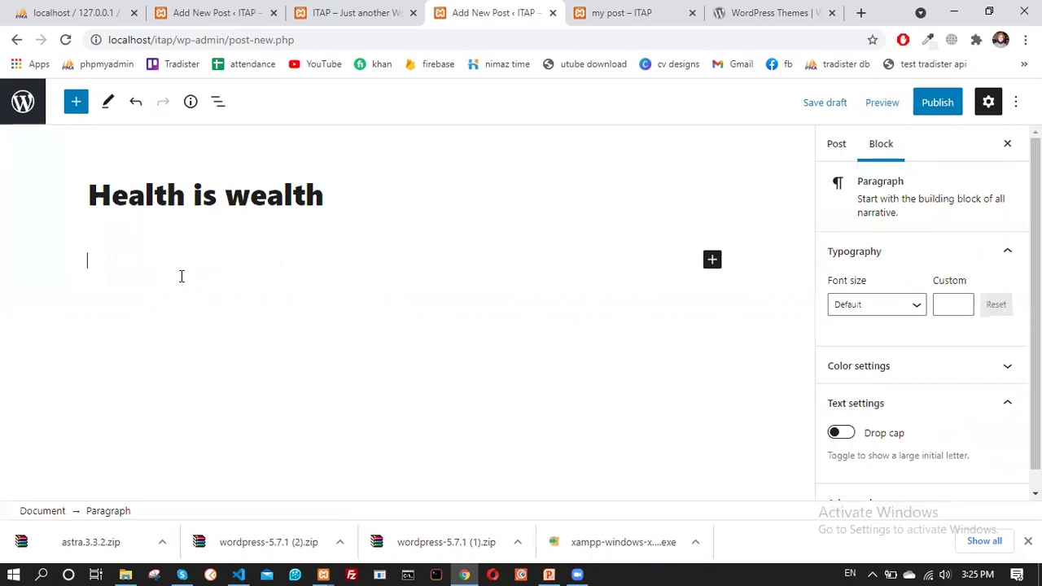
{"action": "type", "text": "content here"}
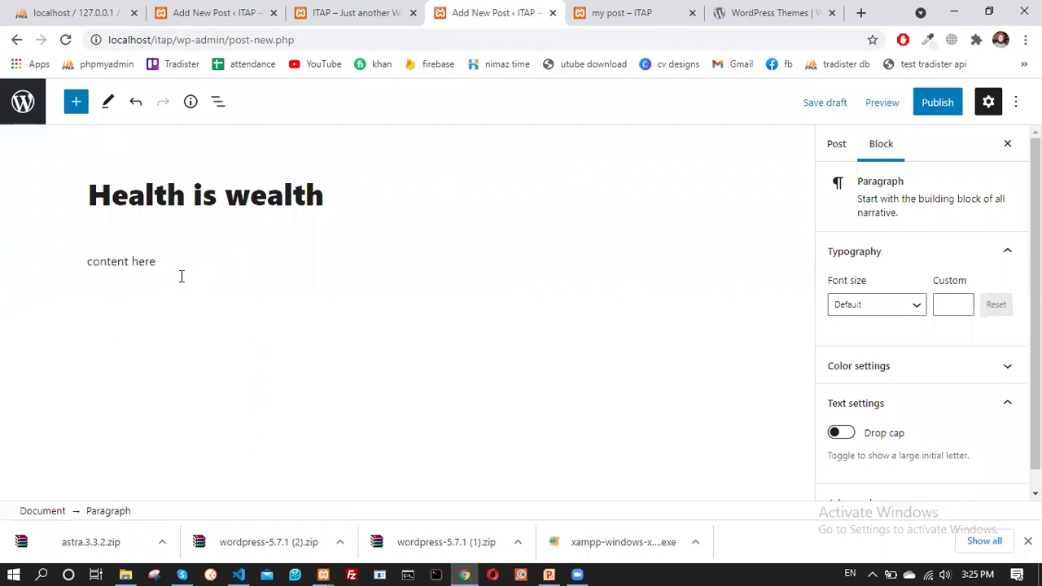
{"action": "type", "text": "..."}
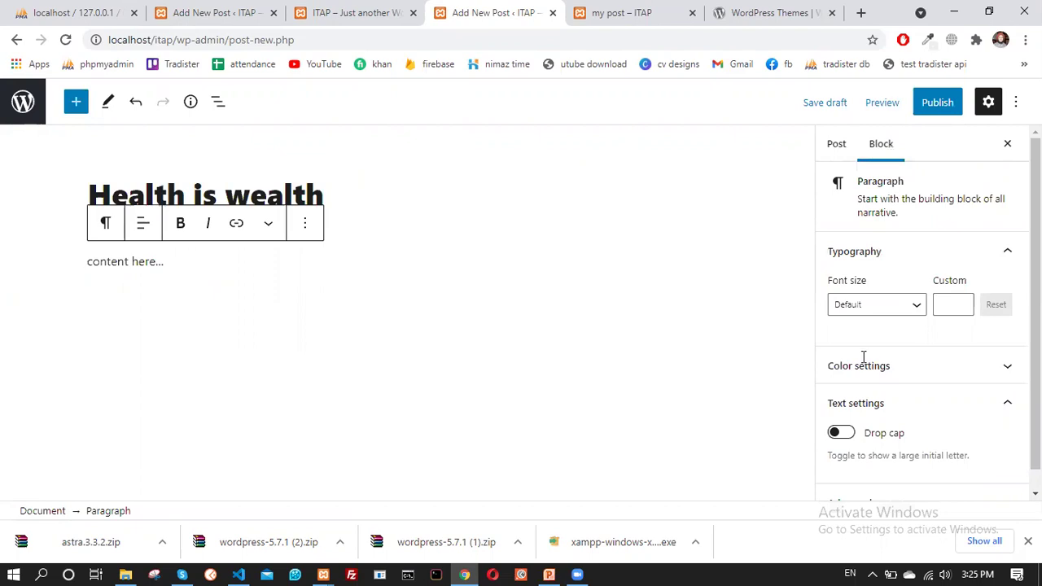
{"action": "scroll", "coordinate": [903, 204], "scroll_direction": "down", "scroll_amount": 3}
{"action": "double_click", "coordinate": [989, 101]}
{"action": "key", "text": "ctrl+shift+comma"}
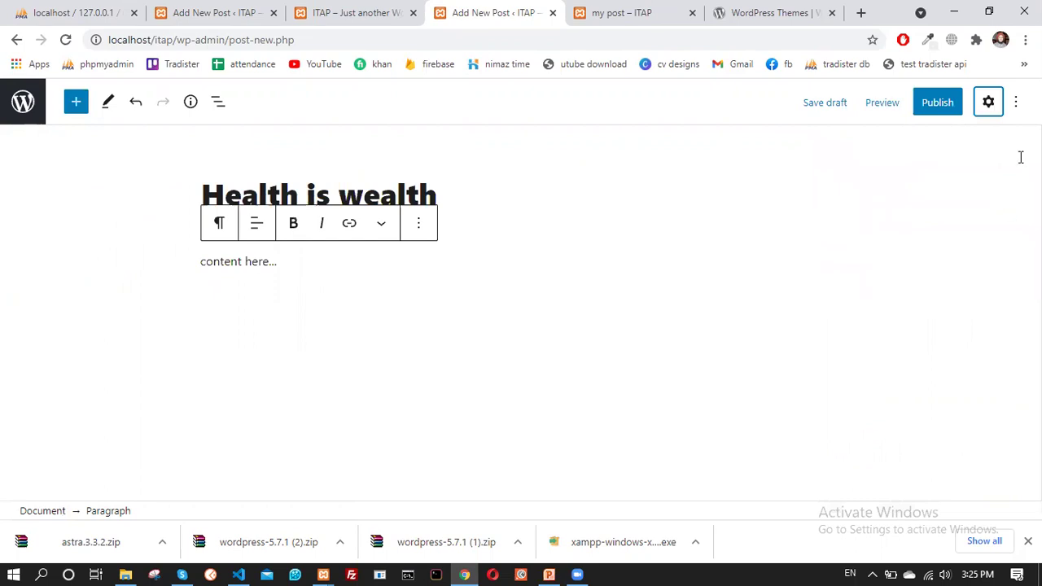
Tick the health category for the 'Health is wealth' post in the Post settings
{"action": "left_click", "coordinate": [989, 103]}
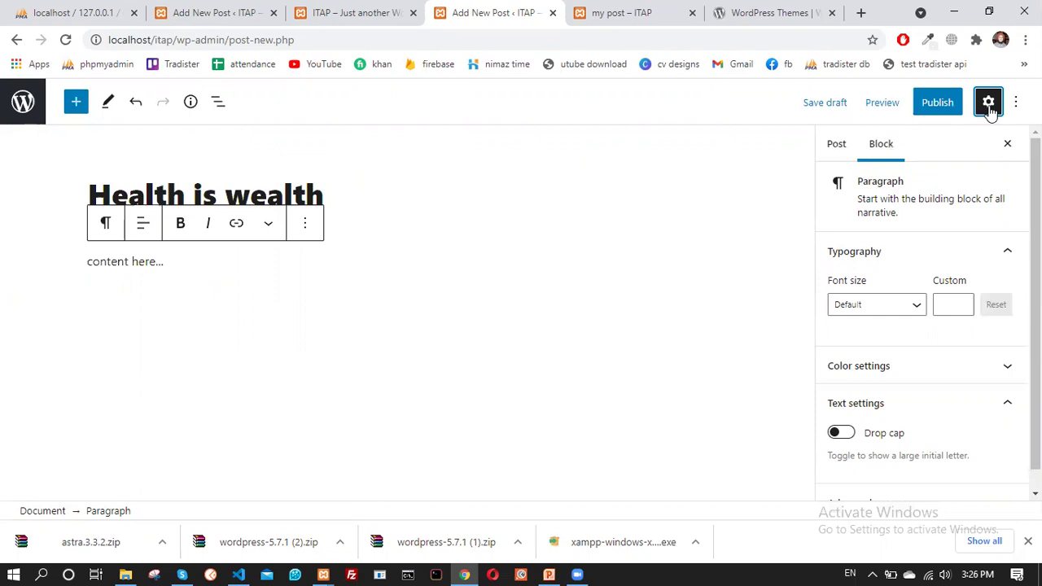
{"action": "left_click", "coordinate": [341, 195]}
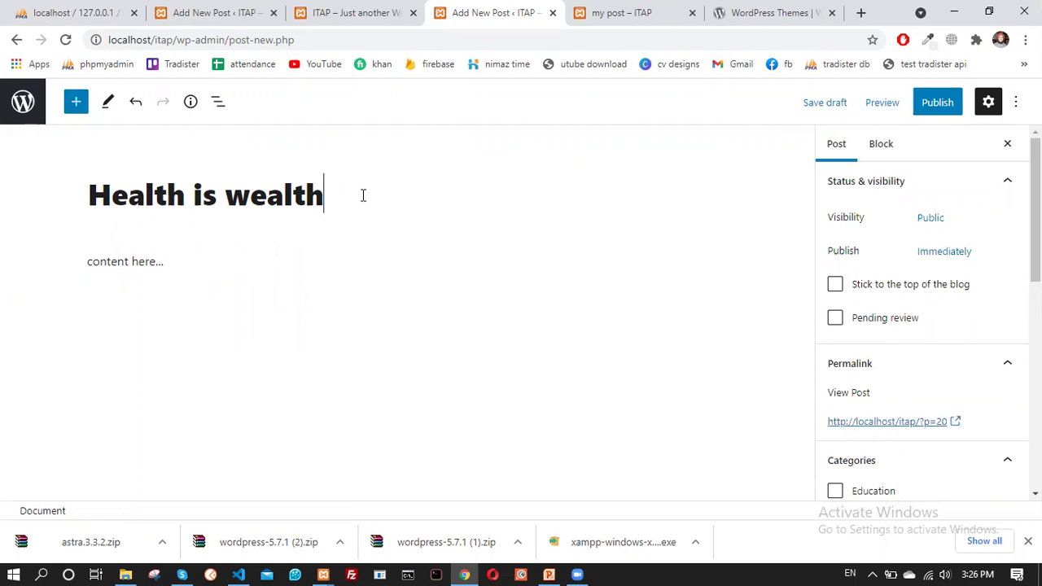
{"action": "left_click", "coordinate": [988, 104]}
{"action": "left_click", "coordinate": [989, 105]}
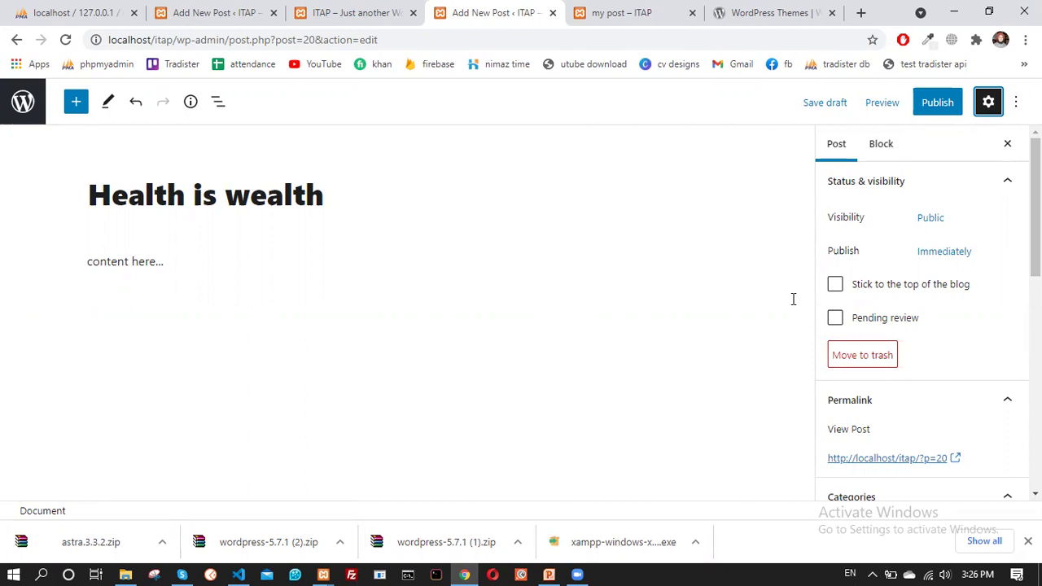
{"action": "scroll", "coordinate": [907, 269], "scroll_direction": "down", "scroll_amount": 2}
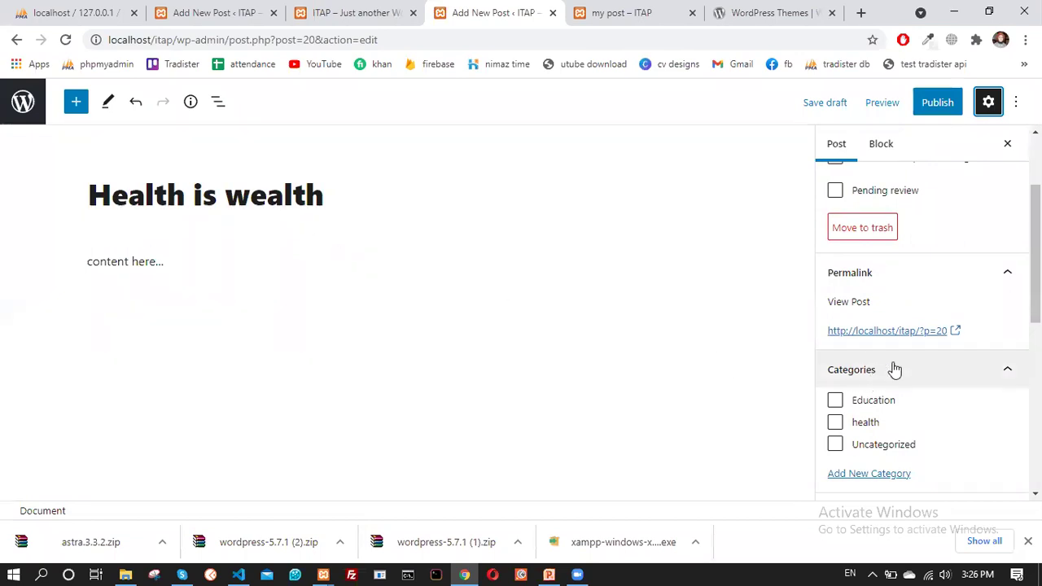
{"action": "scroll", "coordinate": [894, 370], "scroll_direction": "down", "scroll_amount": 2}
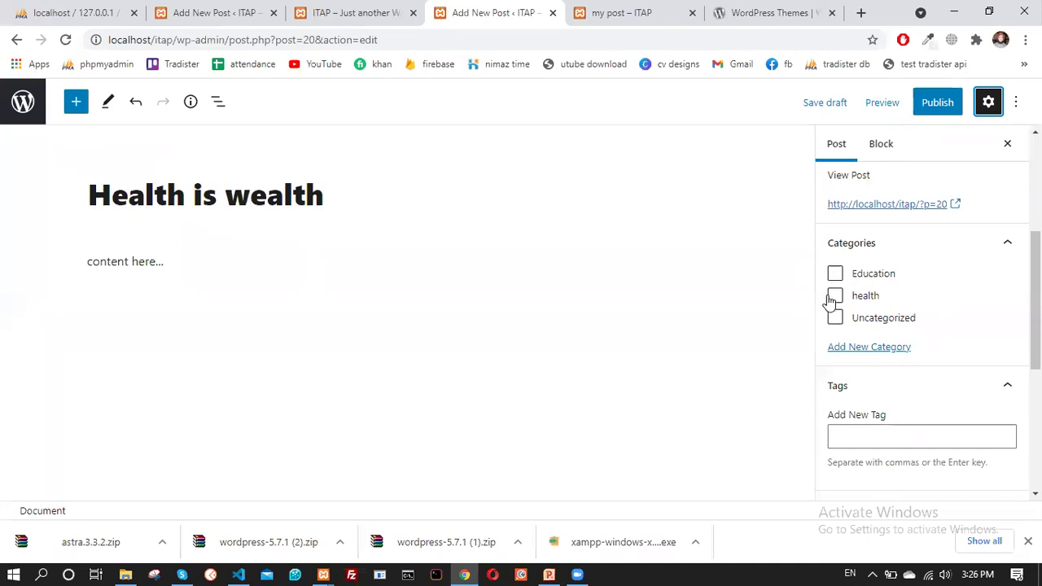
{"action": "left_click", "coordinate": [834, 298]}
{"action": "left_click", "coordinate": [835, 295]}
{"action": "left_click", "coordinate": [836, 295]}
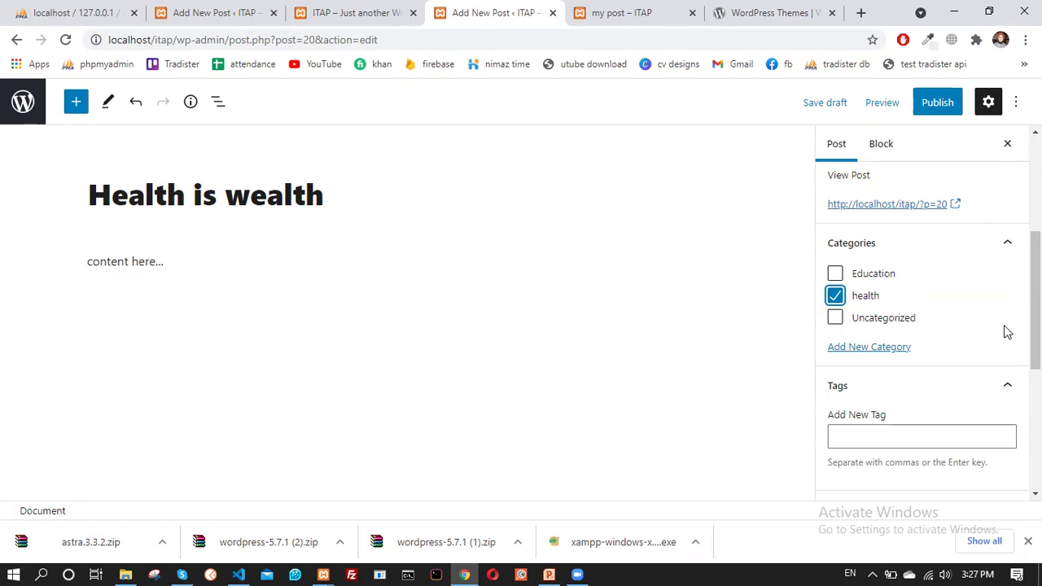
{"action": "scroll", "coordinate": [961, 311], "scroll_direction": "down", "scroll_amount": 5}
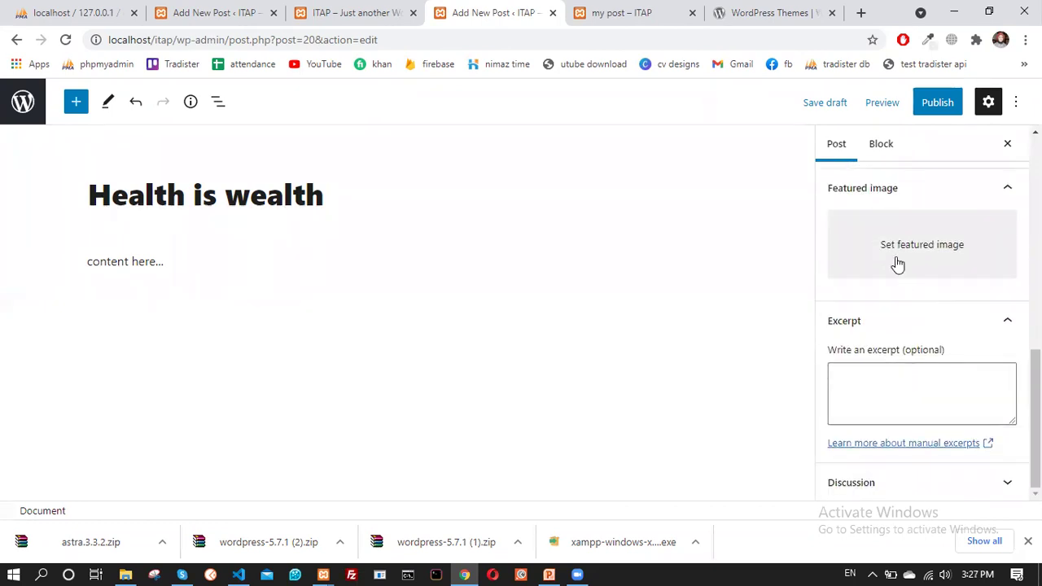
Upload 7.jpg from the dp folder and set it as the post's featured image
{"action": "left_click", "coordinate": [908, 253]}
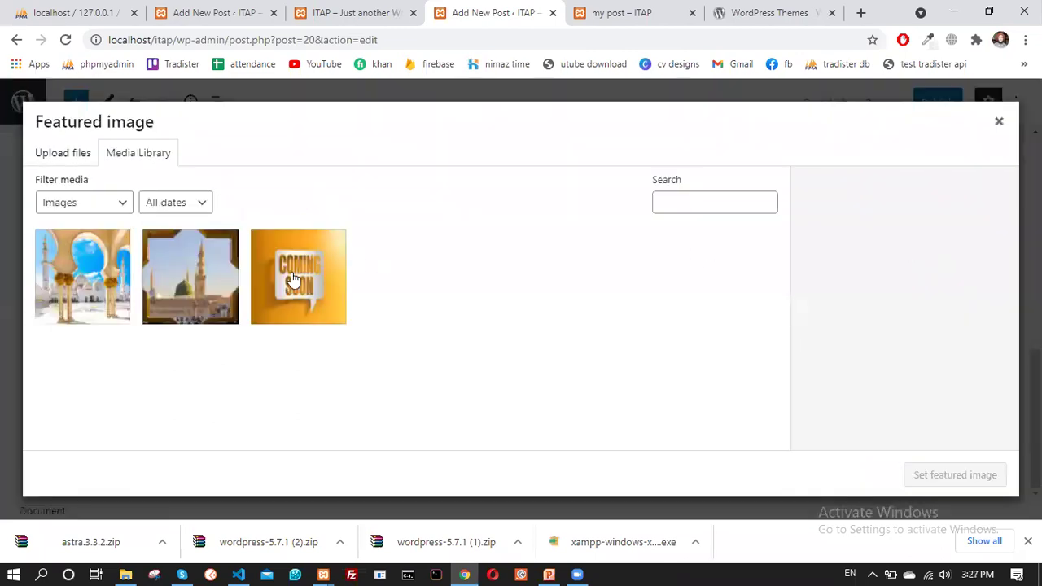
{"action": "left_click", "coordinate": [52, 151]}
{"action": "left_click", "coordinate": [507, 330]}
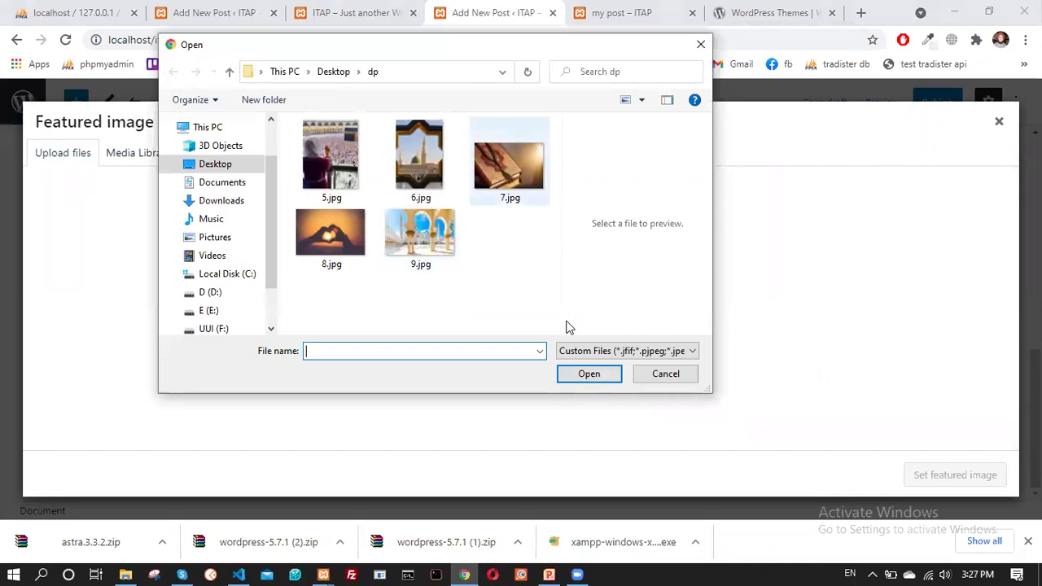
{"action": "left_click", "coordinate": [509, 163]}
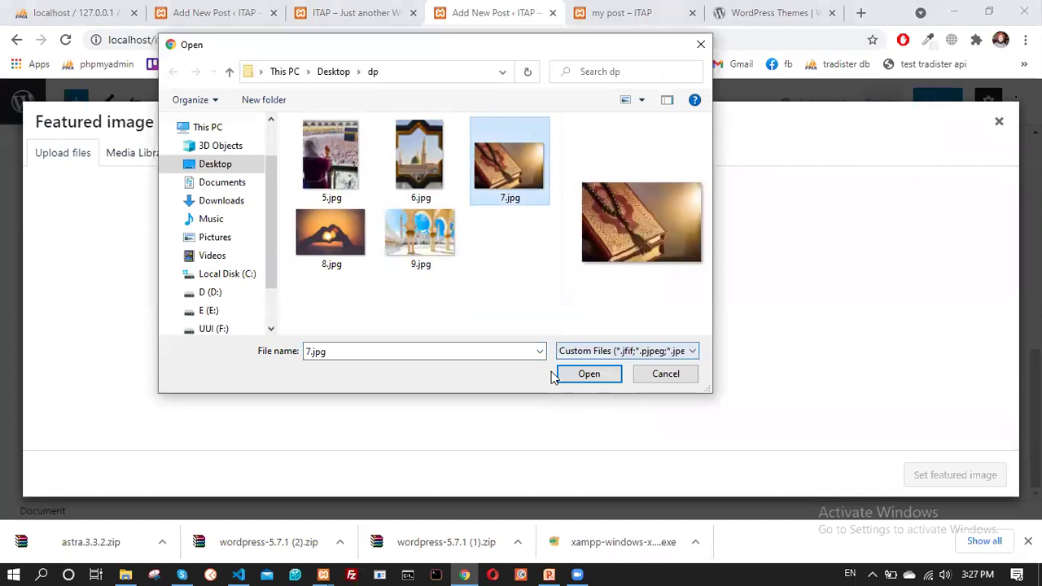
{"action": "key", "text": "Return"}
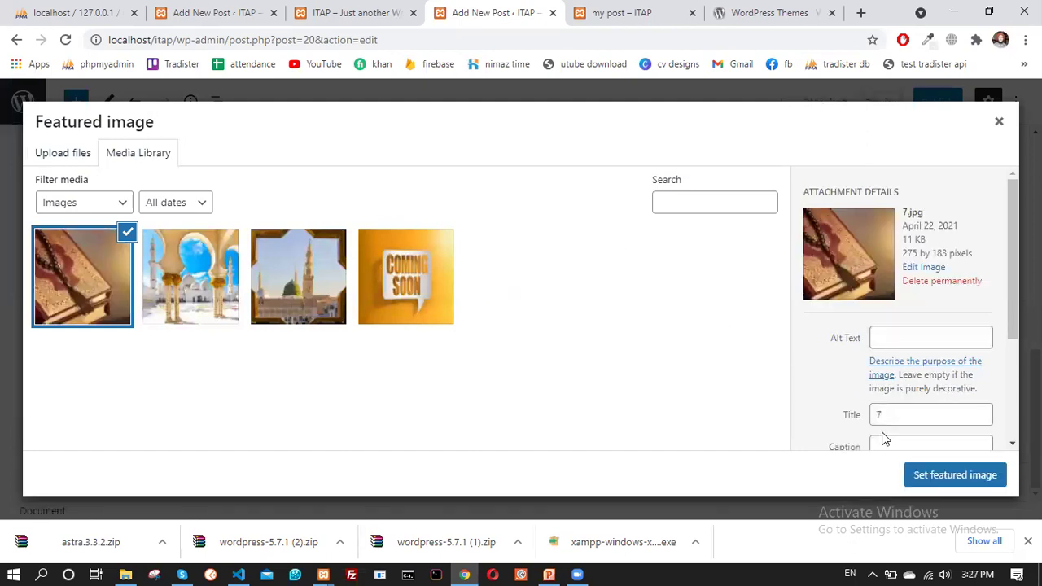
{"action": "left_click", "coordinate": [928, 480]}
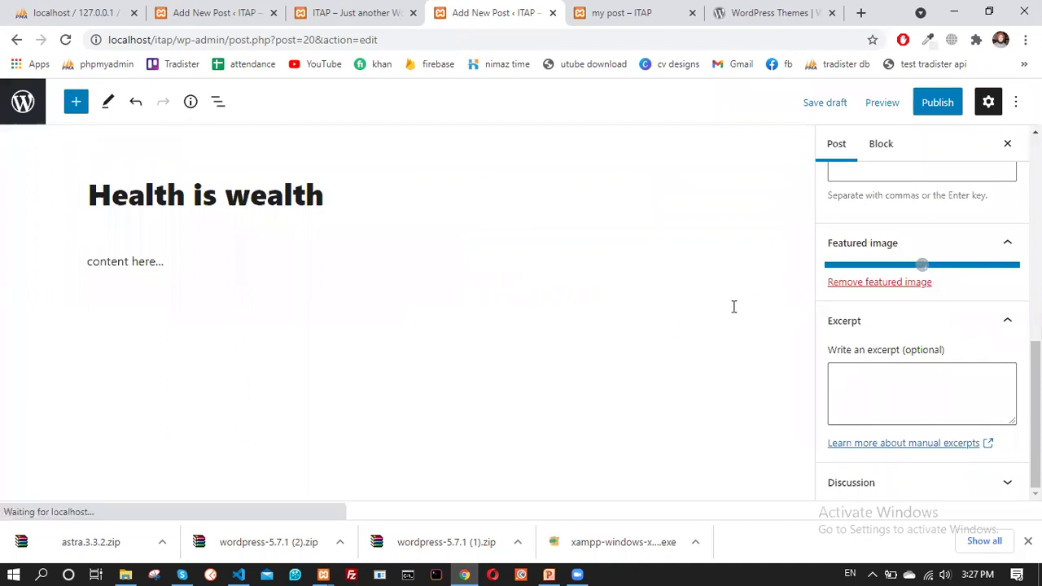
Publish the 'Health is wealth' post and go back to the All Posts list
{"action": "scroll", "coordinate": [914, 353], "scroll_direction": "down", "scroll_amount": 2}
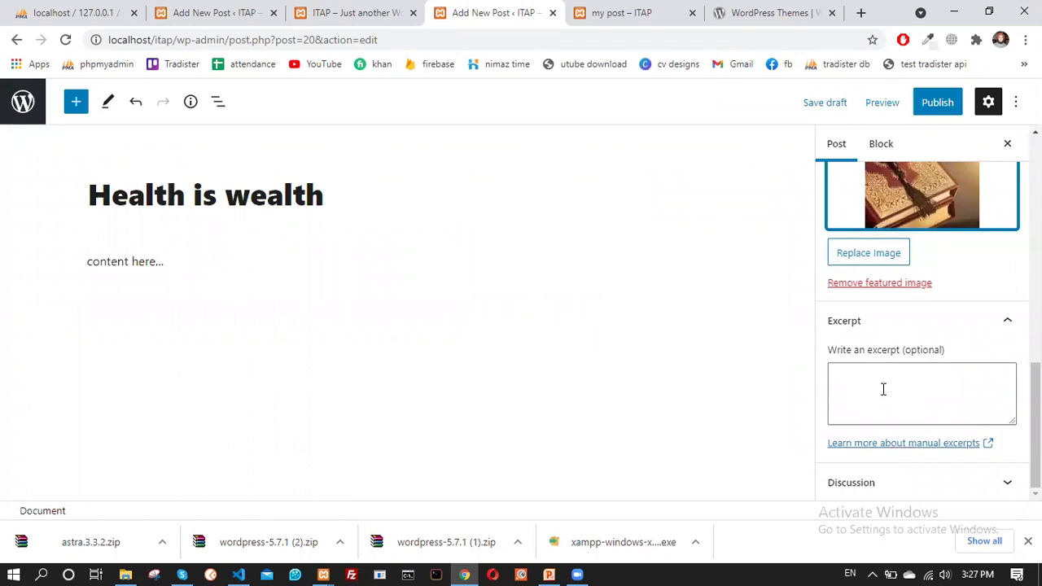
{"action": "left_click", "coordinate": [857, 389]}
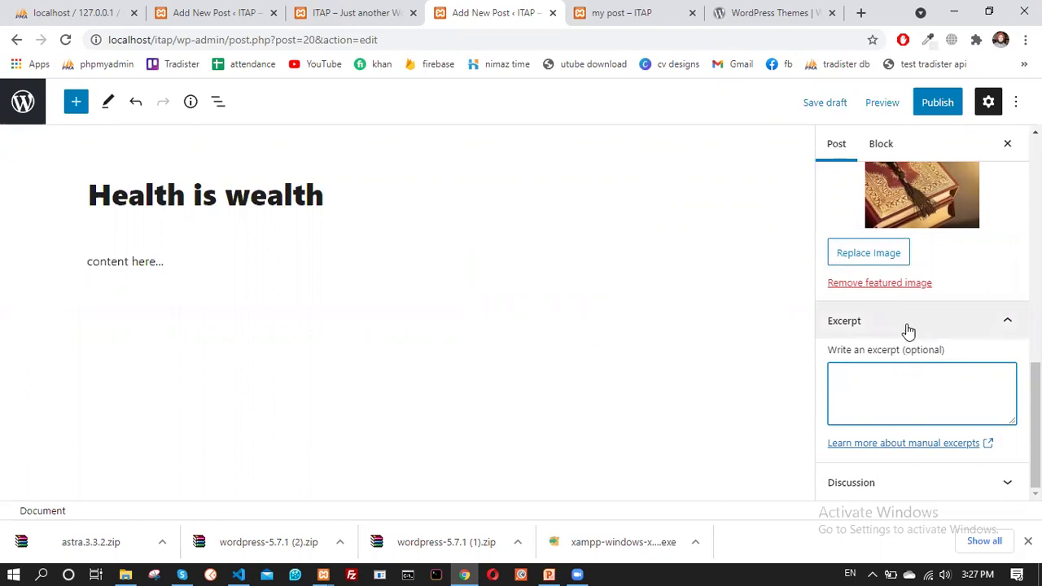
{"action": "scroll", "coordinate": [904, 310], "scroll_direction": "up", "scroll_amount": 3}
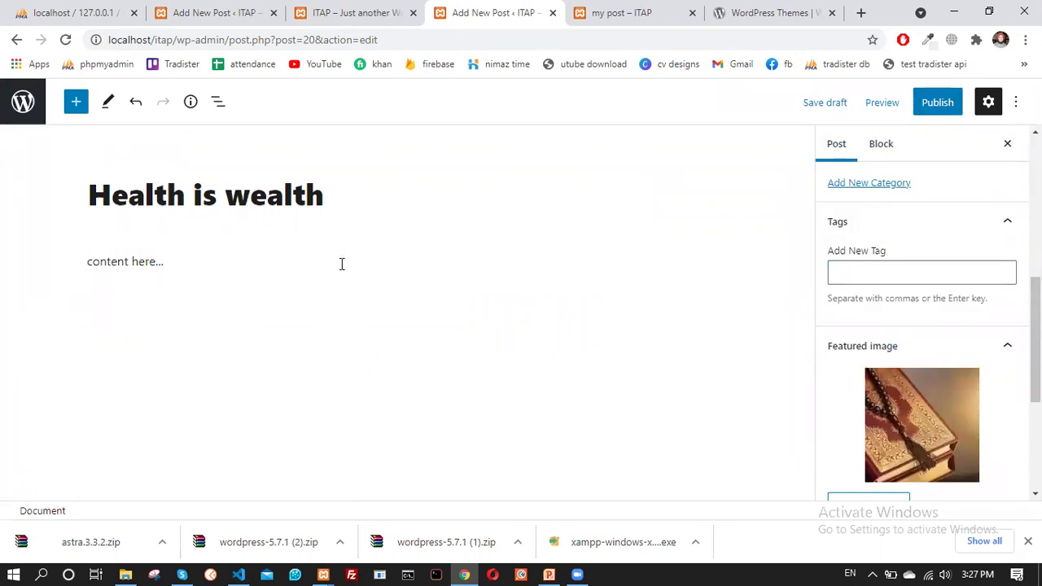
{"action": "left_click", "coordinate": [937, 104]}
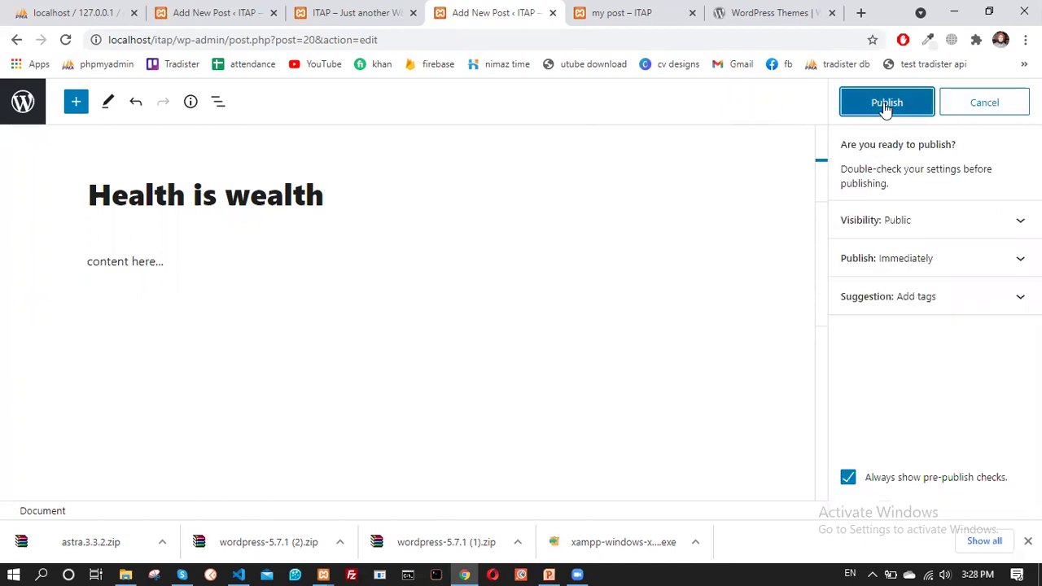
{"action": "left_click", "coordinate": [886, 106]}
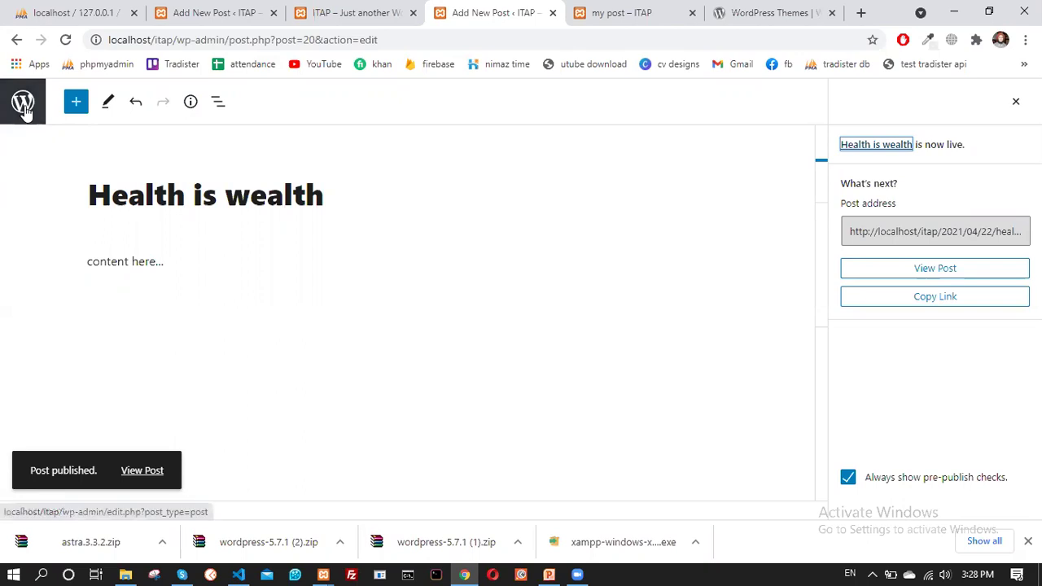
{"action": "left_click", "coordinate": [22, 106]}
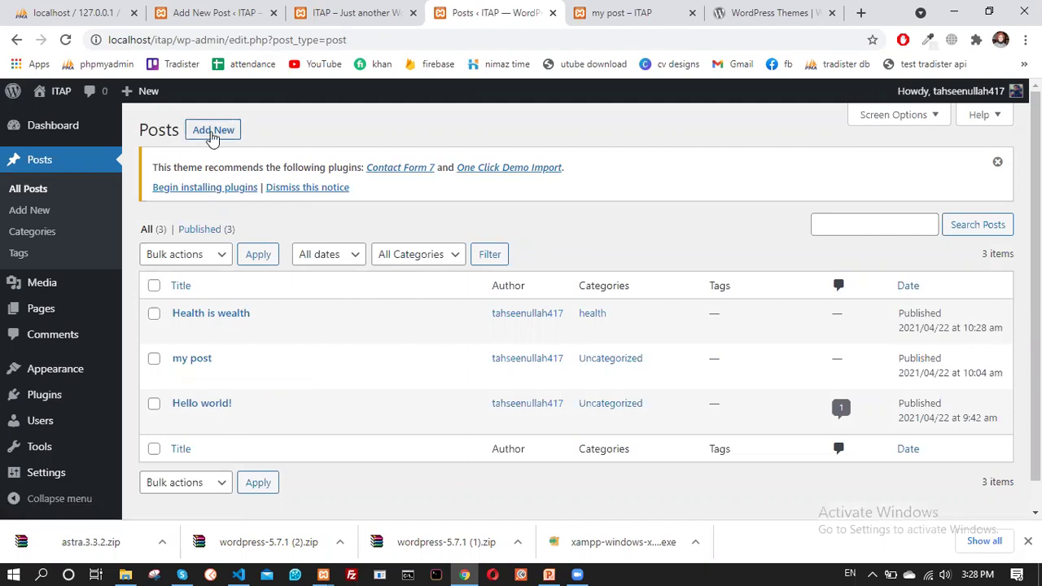
Create a post titled 'Education post' with body text 'content will goes here....'
{"action": "left_click", "coordinate": [213, 131]}
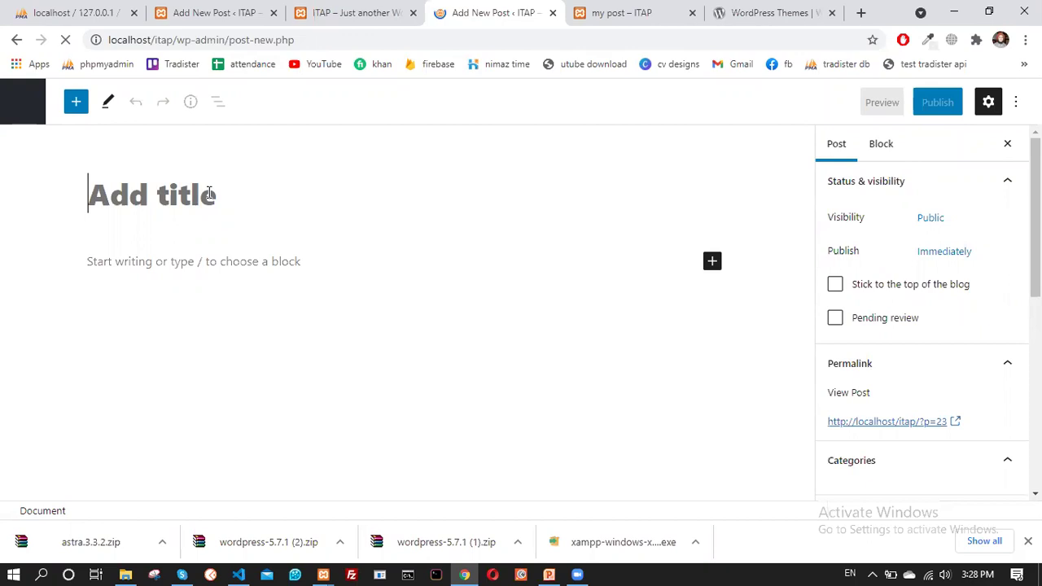
{"action": "type", "text": "E"}
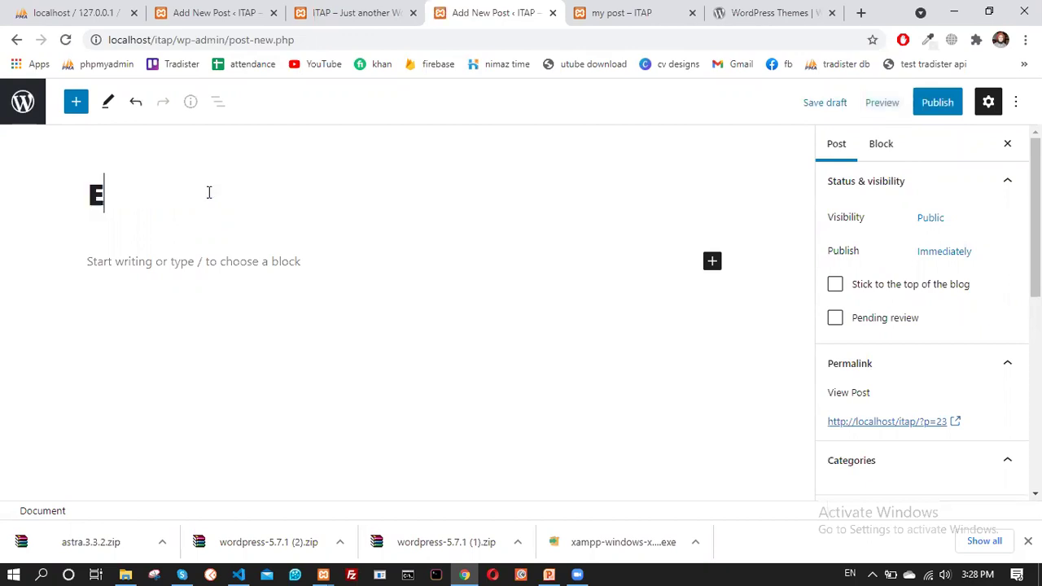
{"action": "type", "text": "ducation post"}
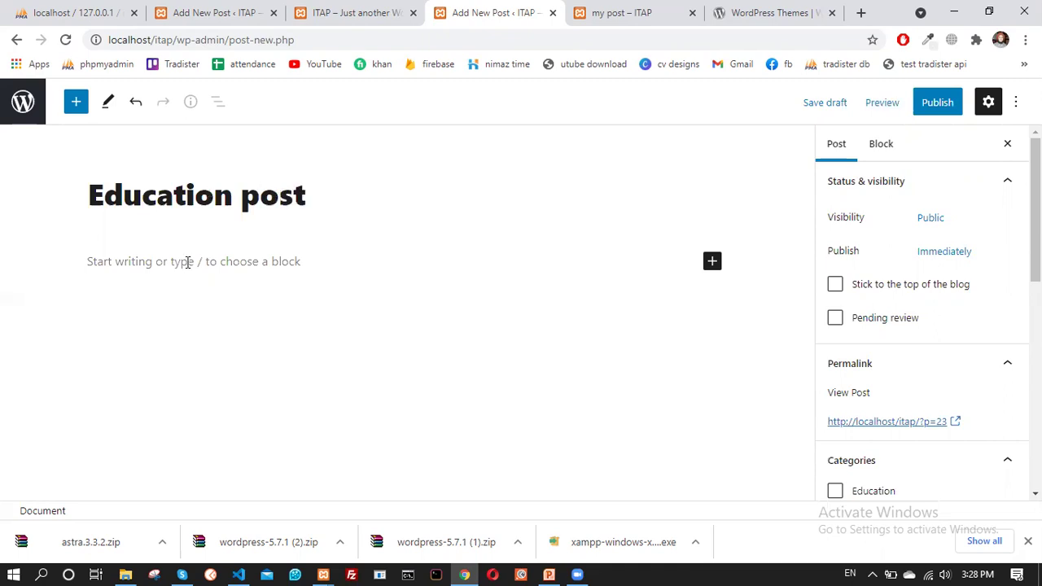
{"action": "left_click", "coordinate": [187, 261]}
{"action": "type", "text": "content will "}
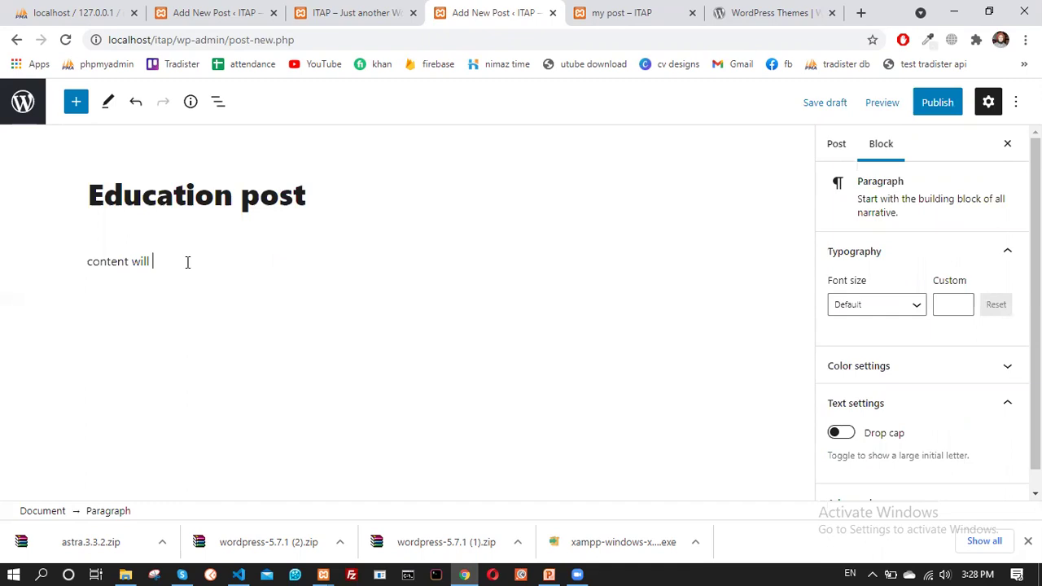
{"action": "type", "text": "goes here...."}
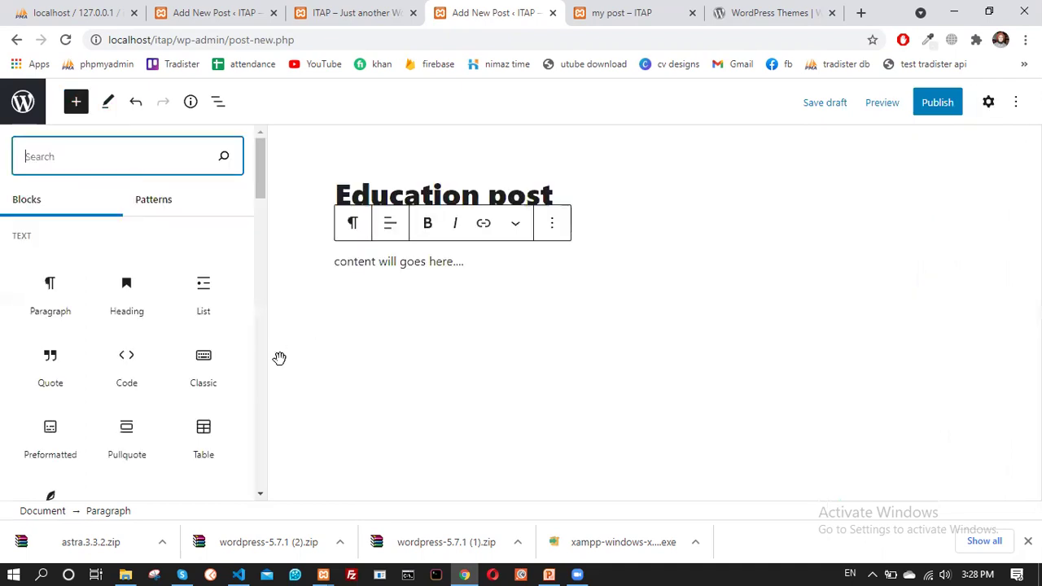
Insert a Calendar block showing April 2021 beneath the 'Education post' title
{"action": "scroll", "coordinate": [131, 309], "scroll_direction": "down", "scroll_amount": 2}
{"action": "scroll", "coordinate": [149, 349], "scroll_direction": "up", "scroll_amount": 2}
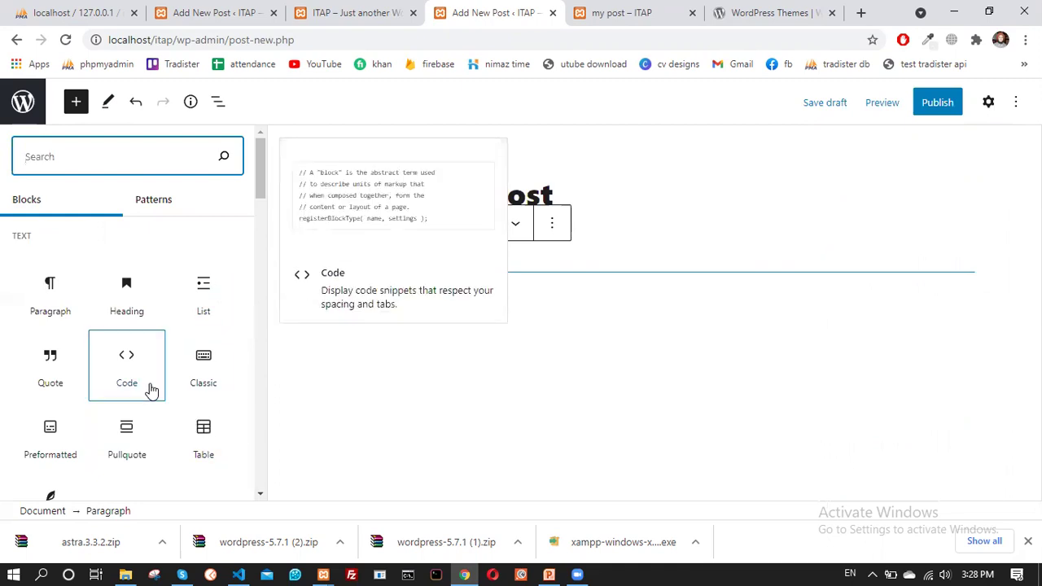
{"action": "scroll", "coordinate": [122, 377], "scroll_direction": "down", "scroll_amount": 5}
{"action": "scroll", "coordinate": [74, 350], "scroll_direction": "down", "scroll_amount": 2}
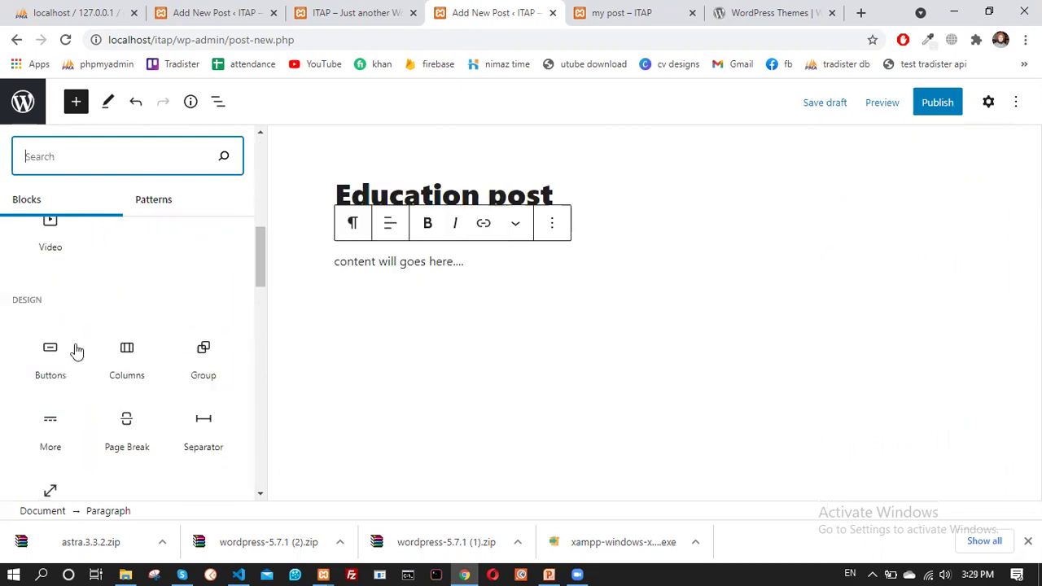
{"action": "scroll", "coordinate": [80, 346], "scroll_direction": "up", "scroll_amount": 2}
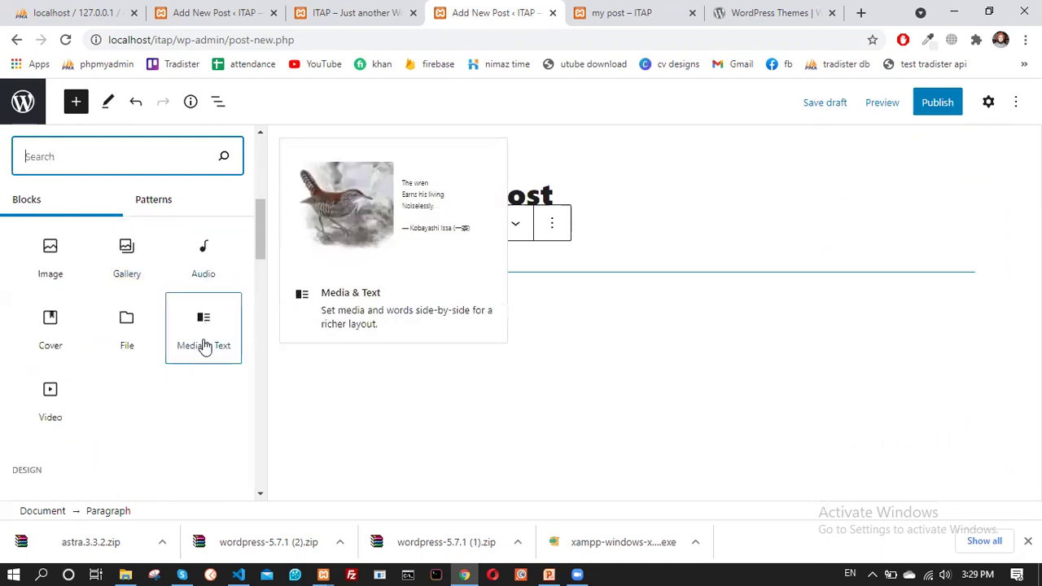
{"action": "scroll", "coordinate": [195, 350], "scroll_direction": "down", "scroll_amount": 2}
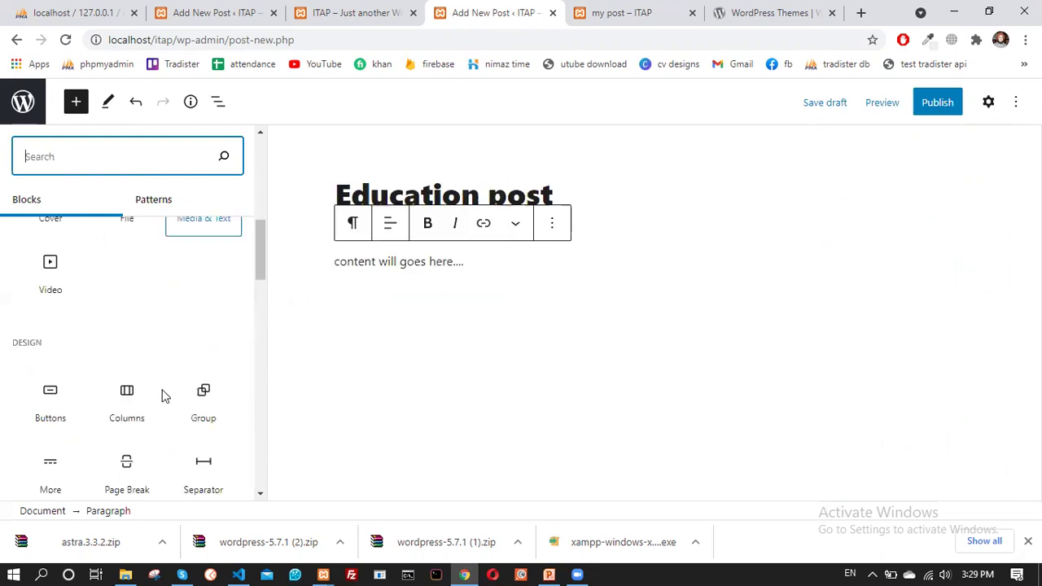
{"action": "scroll", "coordinate": [151, 386], "scroll_direction": "down", "scroll_amount": 2}
{"action": "scroll", "coordinate": [152, 386], "scroll_direction": "down", "scroll_amount": 2}
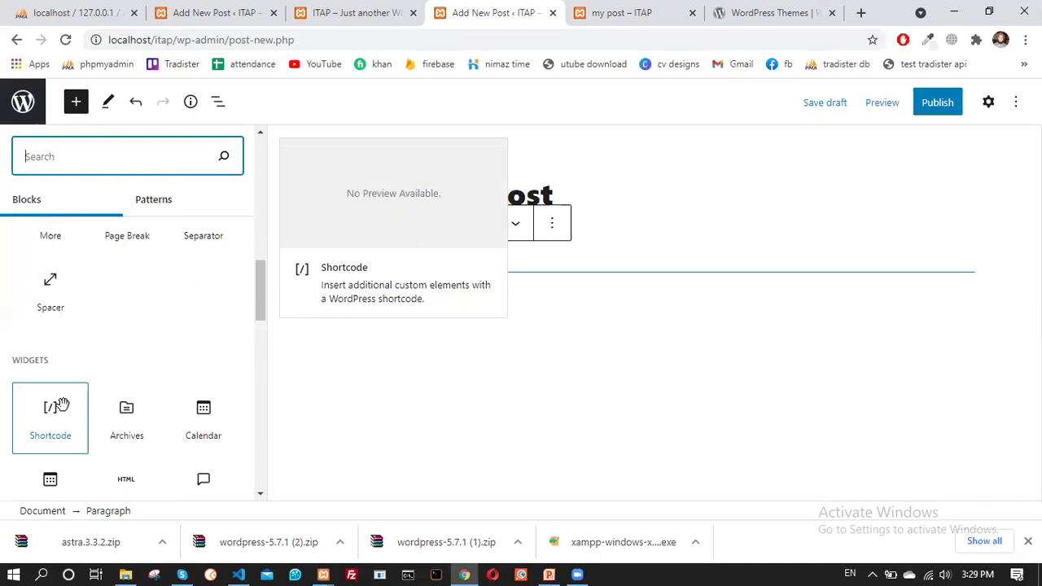
{"action": "left_click", "coordinate": [214, 422]}
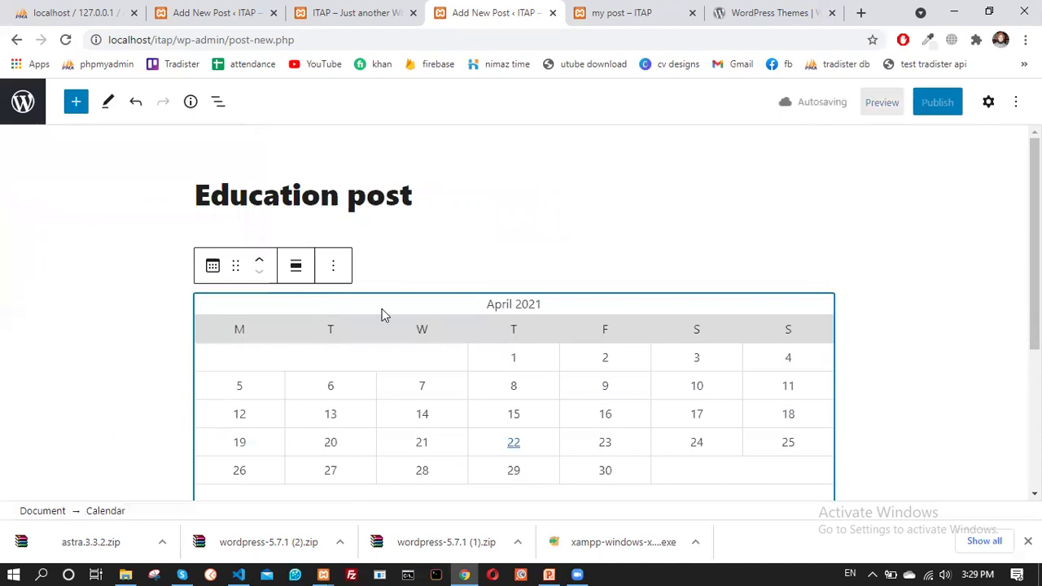
{"action": "scroll", "coordinate": [366, 326], "scroll_direction": "down", "scroll_amount": 3}
{"action": "scroll", "coordinate": [351, 353], "scroll_direction": "up", "scroll_amount": 3}
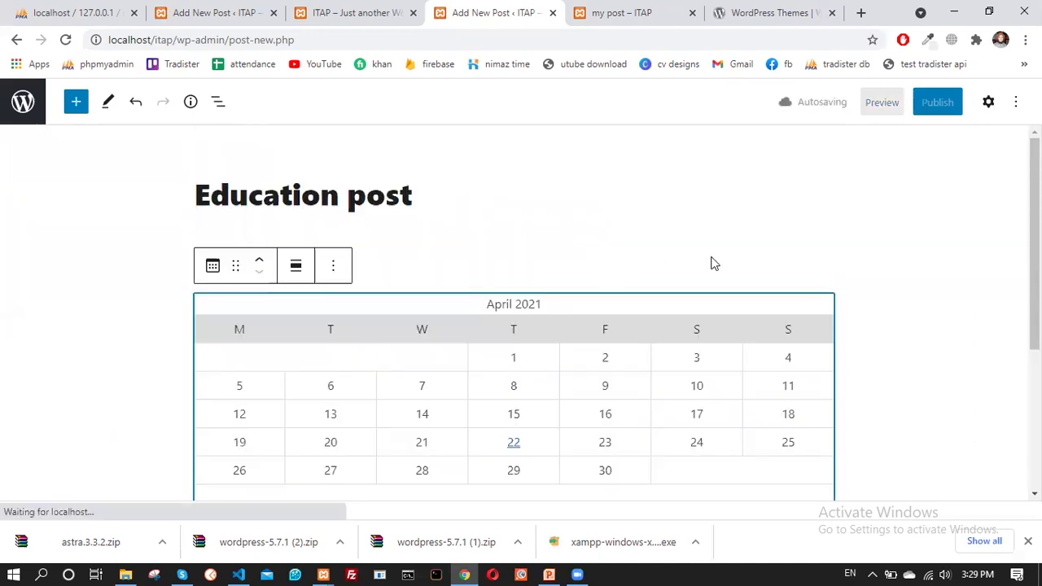
Deselect the calendar, publish and confirm the Education post, then go to the 'my post' editor
{"action": "left_click", "coordinate": [595, 254]}
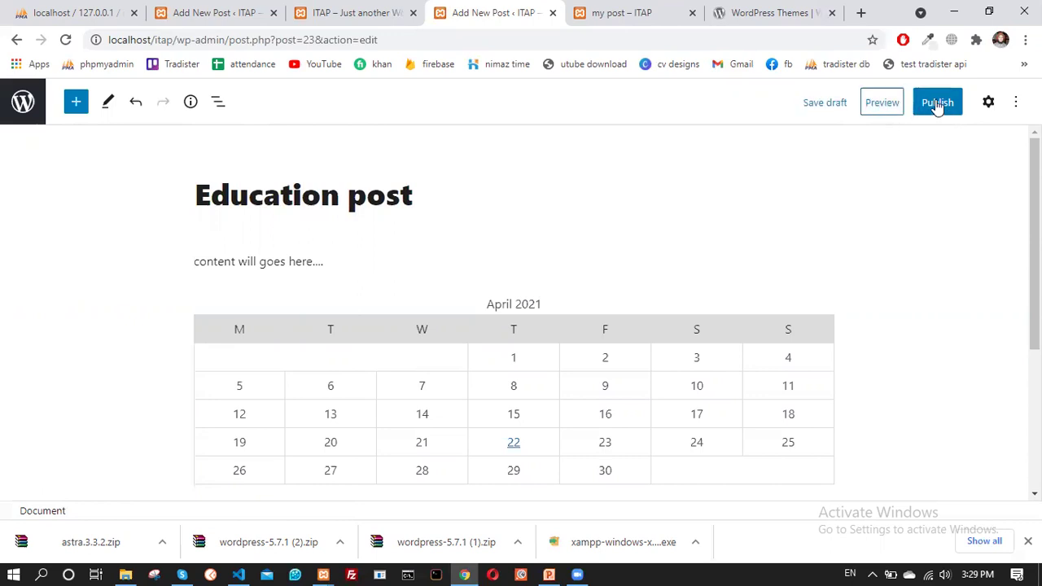
{"action": "left_click", "coordinate": [935, 106]}
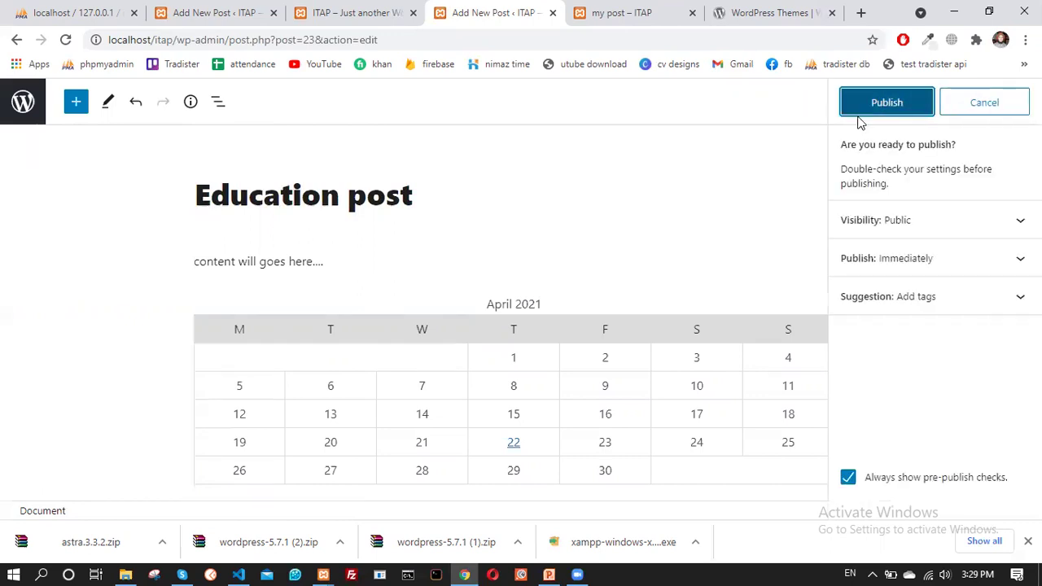
{"action": "left_click", "coordinate": [857, 116]}
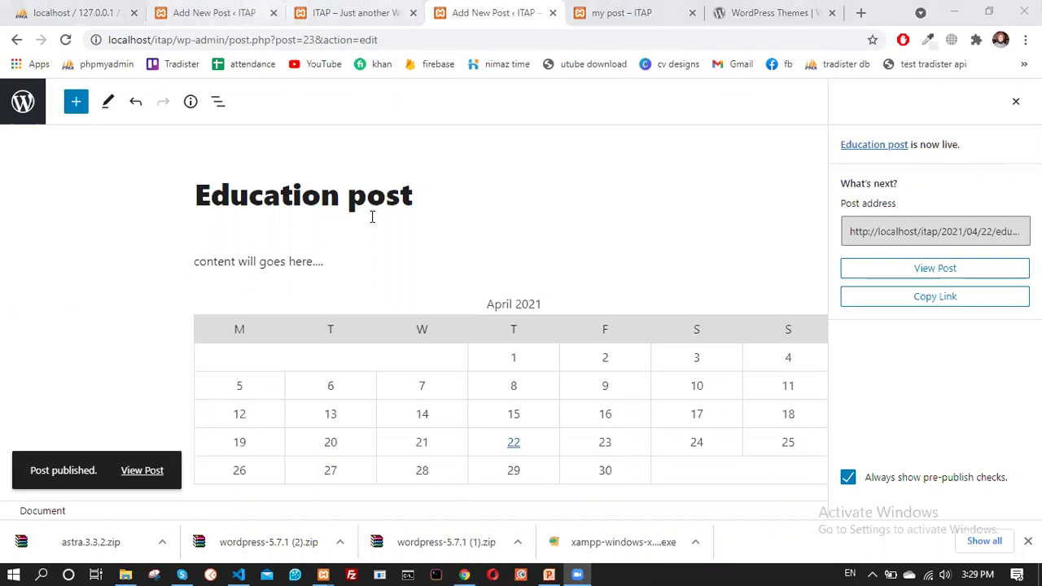
{"action": "left_click", "coordinate": [264, 14]}
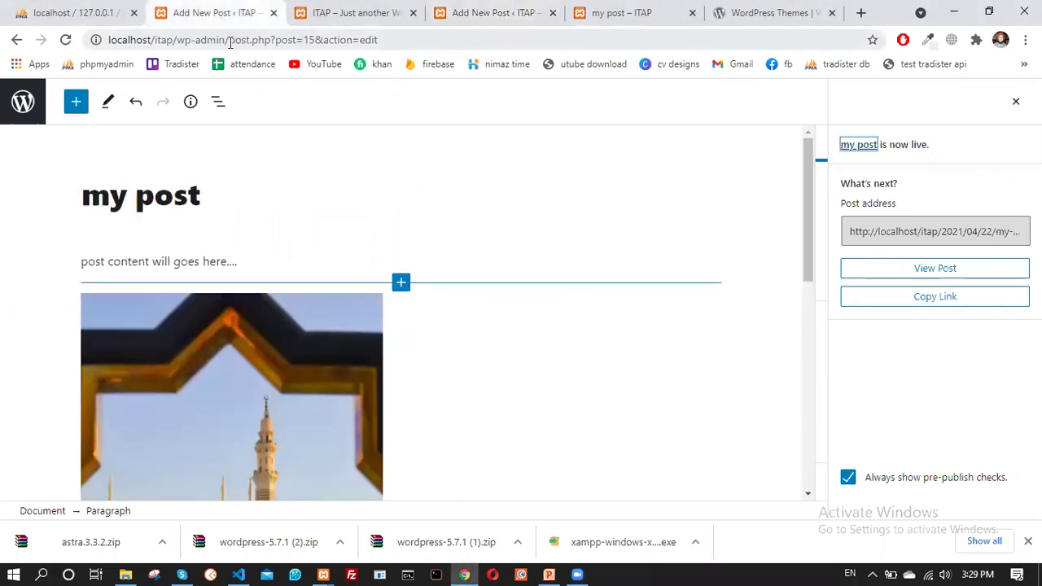
Load the site home page at localhost/itap/ by removing the admin path
{"action": "left_click", "coordinate": [177, 40]}
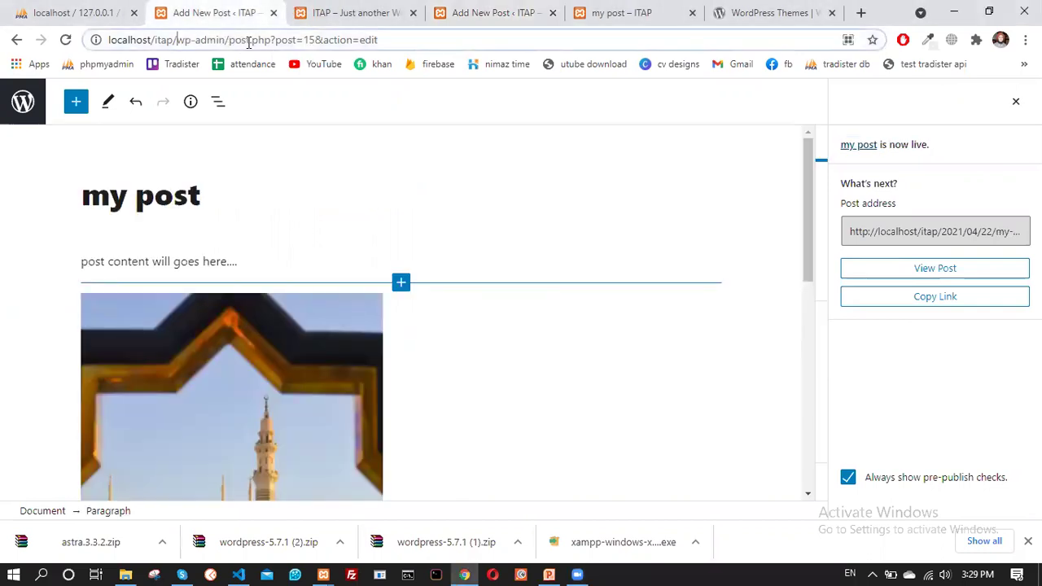
{"action": "key", "text": "ctrl+shift+Right"}
{"action": "key", "text": "ctrl+shift+Right"}
{"action": "key", "text": "ctrl+shift+Right"}
{"action": "key", "text": "ctrl+shift+Right"}
{"action": "key", "text": "ctrl+shift+Right"}
{"action": "key", "text": "ctrl+shift+Right"}
{"action": "key", "text": "ctrl+shift+Right"}
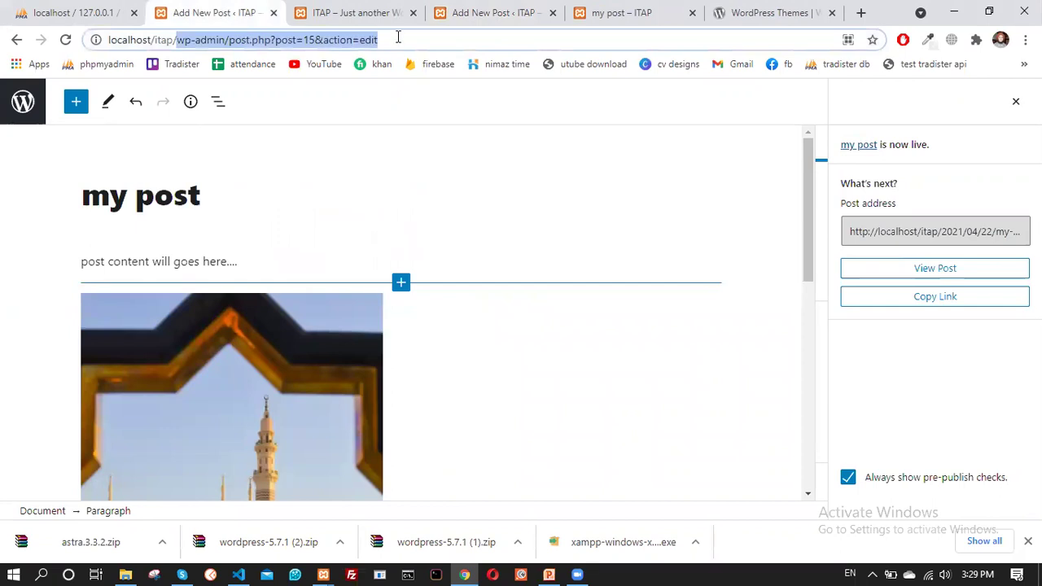
{"action": "key", "text": "BackSpace"}
{"action": "key", "text": "Return"}
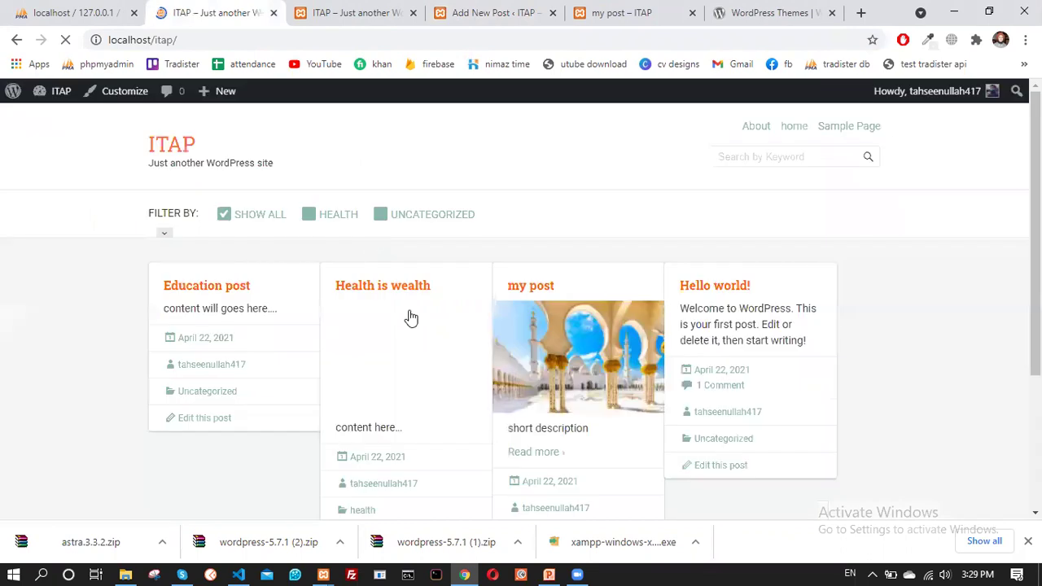
Check that the Education post is among the four listed posts, then open the Dashboard
{"action": "scroll", "coordinate": [317, 337], "scroll_direction": "down", "scroll_amount": 3}
{"action": "scroll", "coordinate": [332, 309], "scroll_direction": "up", "scroll_amount": 3}
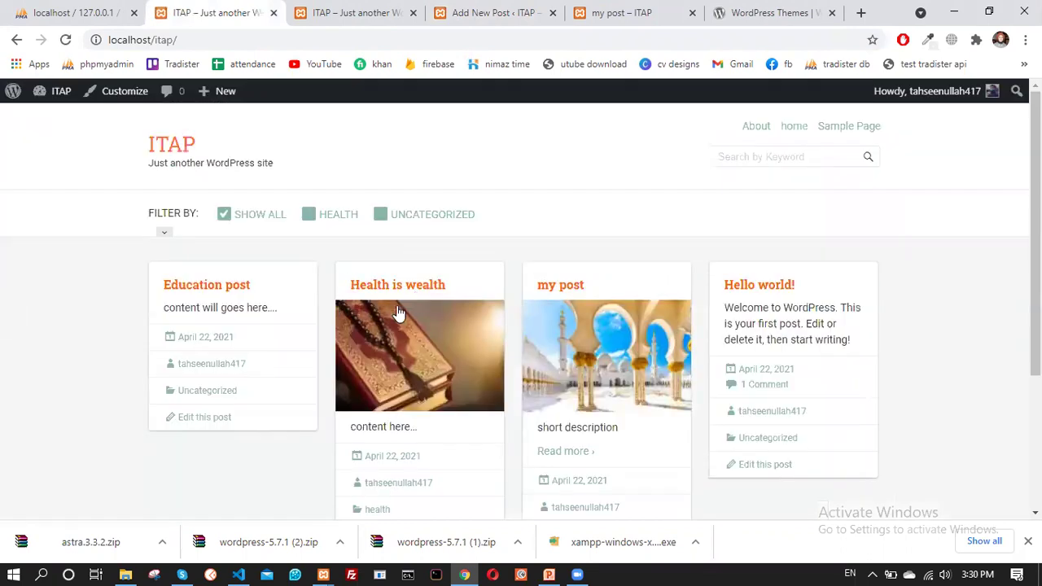
{"action": "scroll", "coordinate": [396, 305], "scroll_direction": "down", "scroll_amount": 2}
{"action": "scroll", "coordinate": [396, 305], "scroll_direction": "up", "scroll_amount": 2}
{"action": "mouse_move", "coordinate": [63, 93]}
{"action": "left_click", "coordinate": [63, 116]}
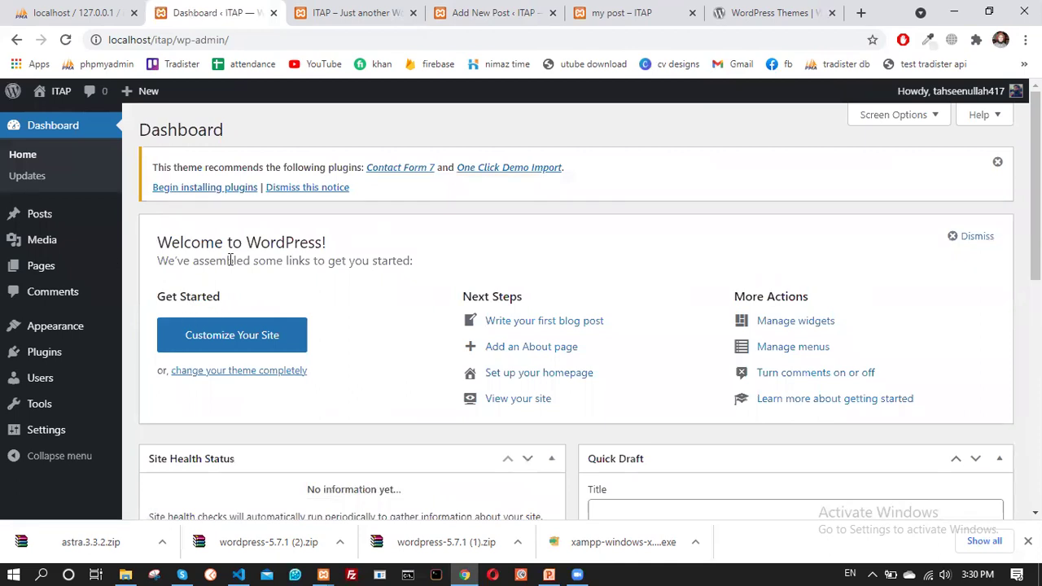
In Appearance > Menus, add the health category to the menu items and create Menu 1
{"action": "mouse_move", "coordinate": [82, 328]}
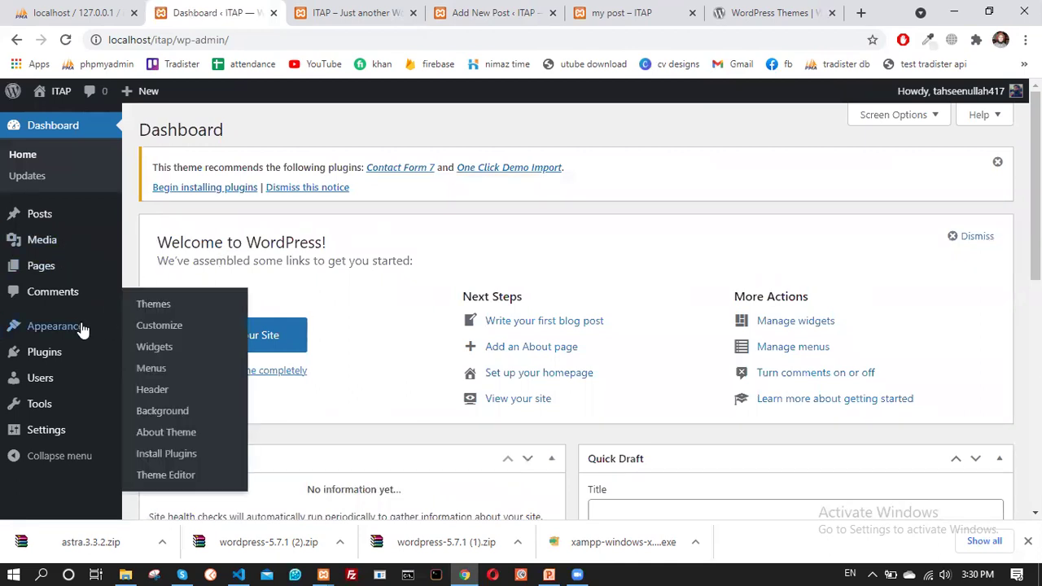
{"action": "left_click", "coordinate": [168, 371]}
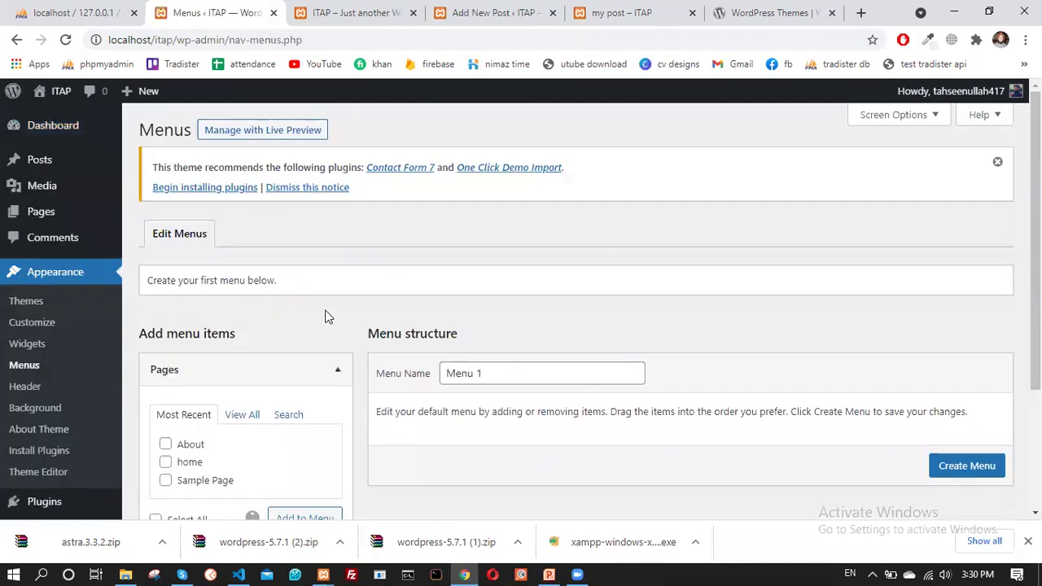
{"action": "scroll", "coordinate": [298, 291], "scroll_direction": "down", "scroll_amount": 2}
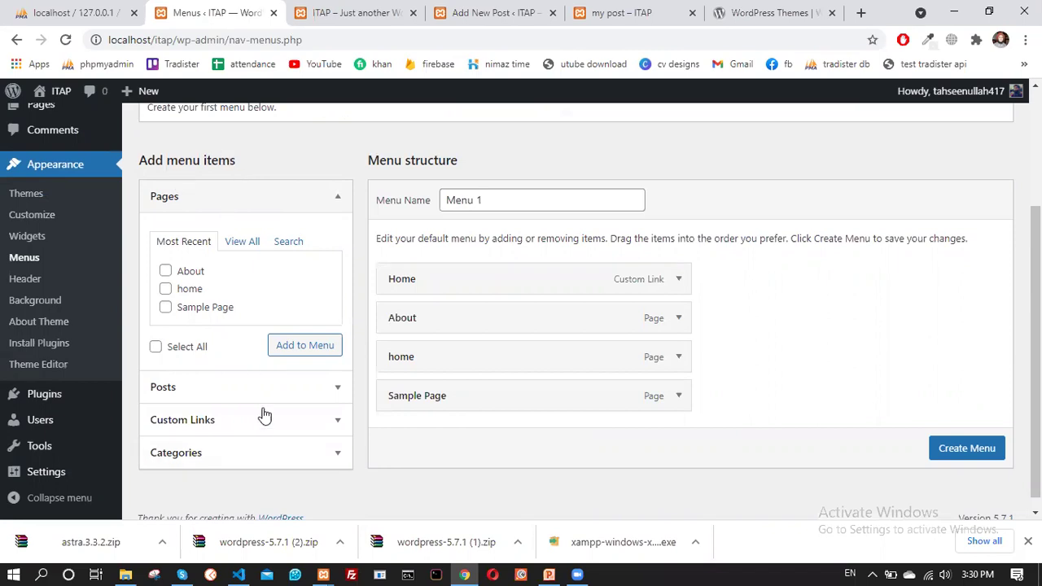
{"action": "scroll", "coordinate": [231, 363], "scroll_direction": "down", "scroll_amount": 1}
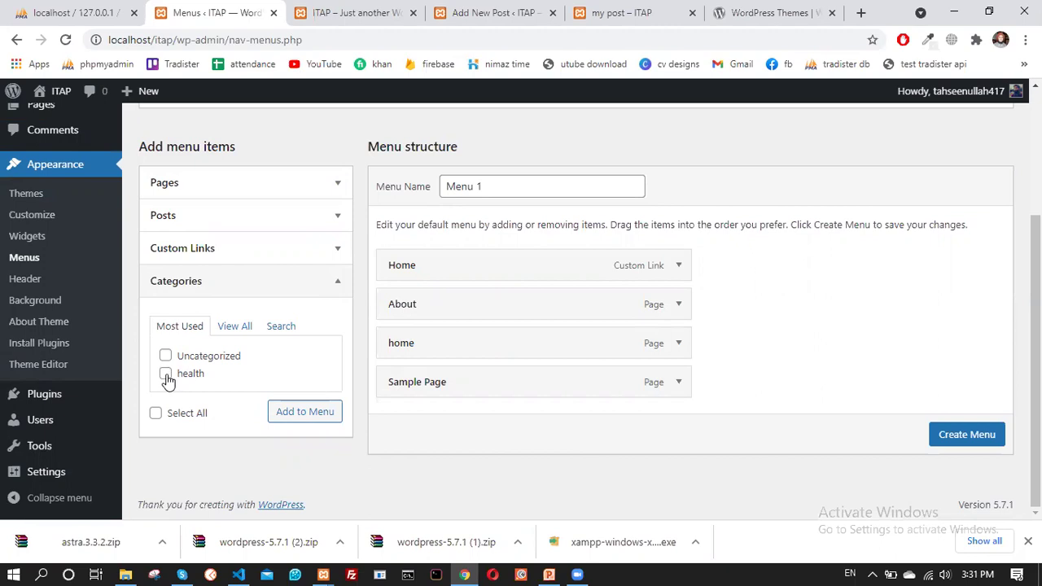
{"action": "left_click", "coordinate": [166, 375]}
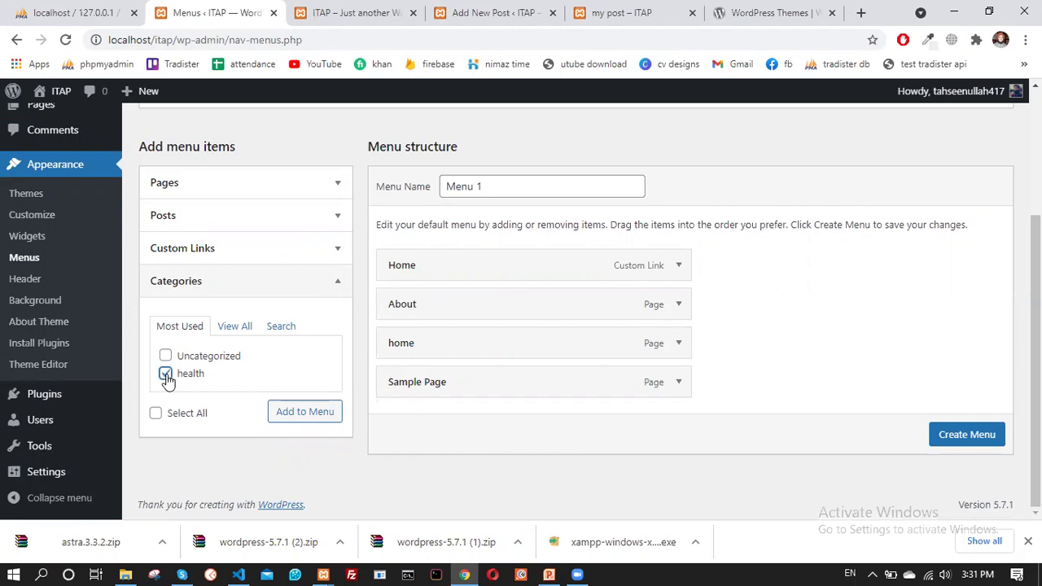
{"action": "left_click", "coordinate": [286, 417]}
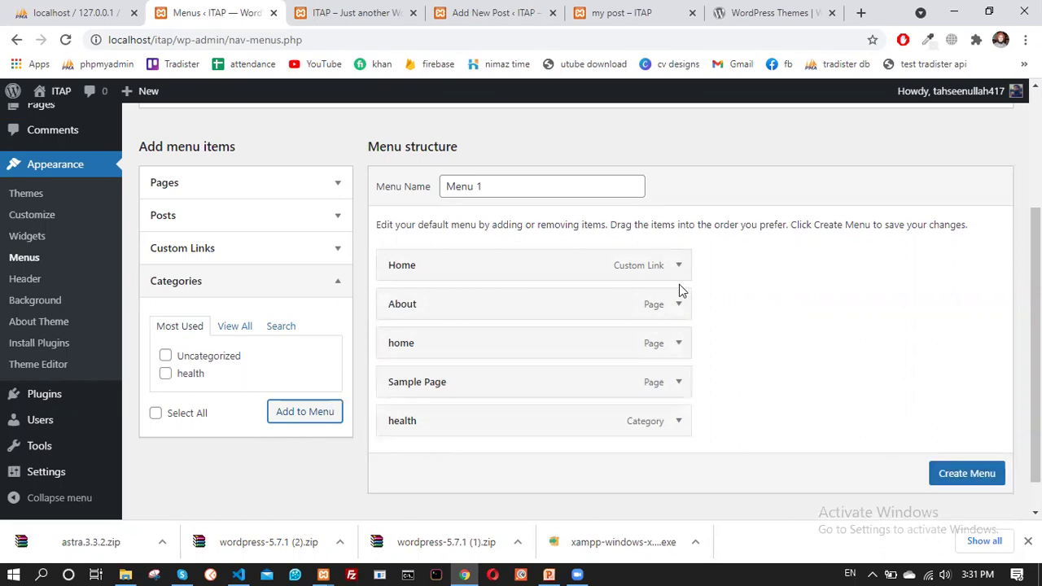
{"action": "scroll", "coordinate": [682, 291], "scroll_direction": "down", "scroll_amount": 1}
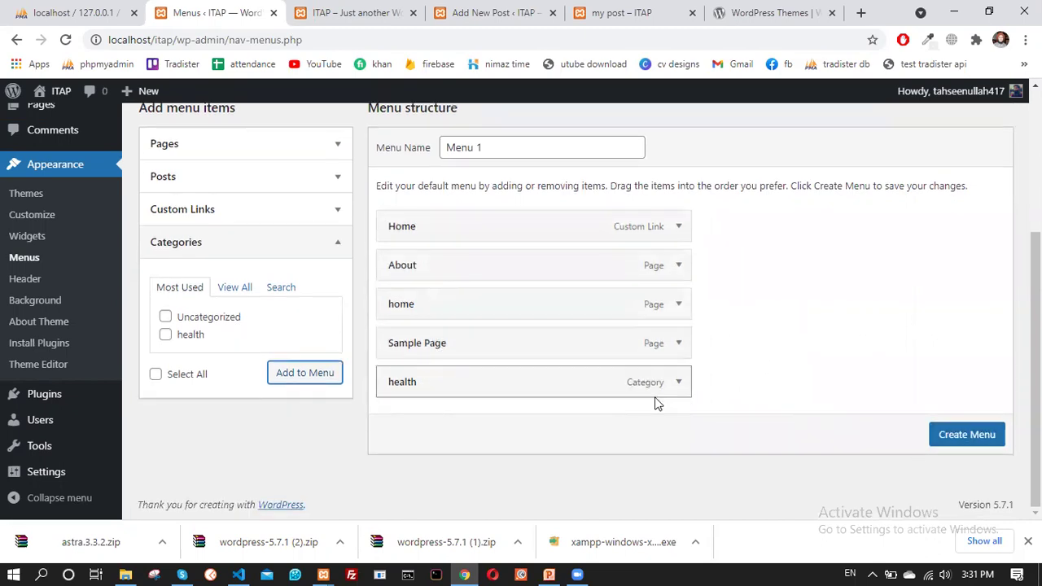
{"action": "left_click", "coordinate": [967, 434]}
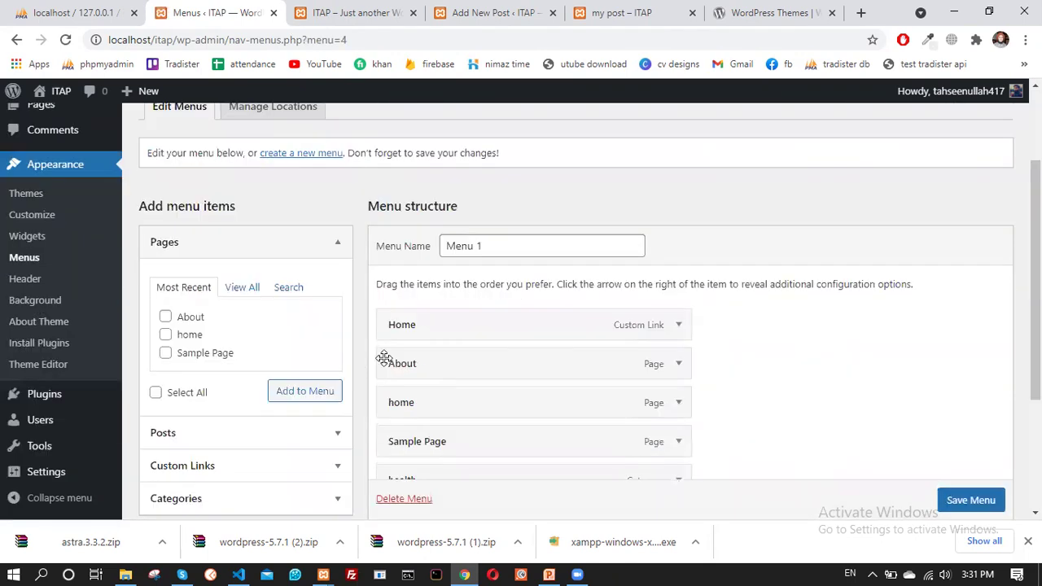
Reload the live site home page twice to check it, then return to the menu editor
{"action": "scroll", "coordinate": [384, 359], "scroll_direction": "down", "scroll_amount": 2}
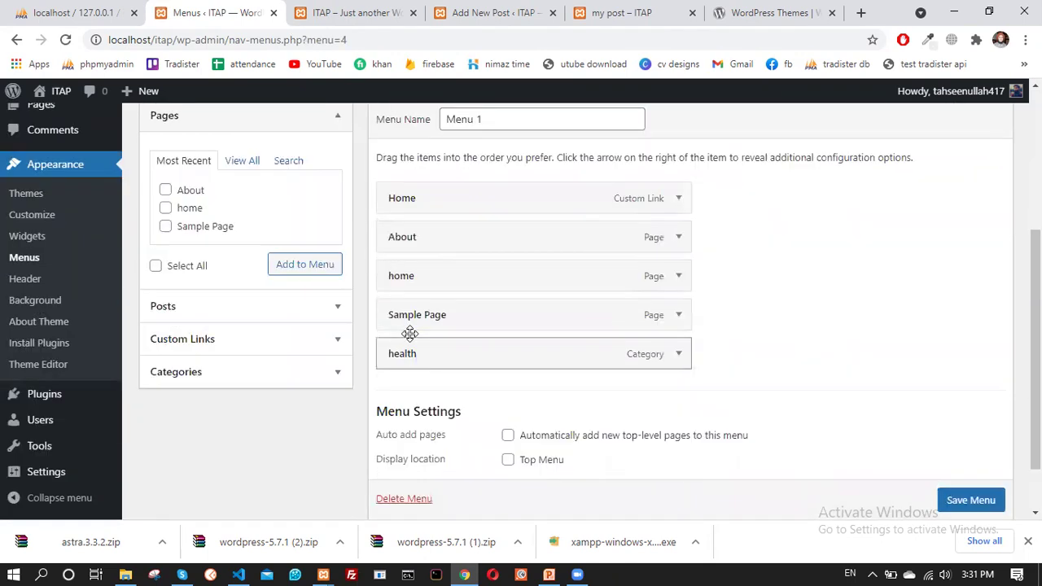
{"action": "left_click", "coordinate": [335, 15]}
{"action": "left_click", "coordinate": [67, 40]}
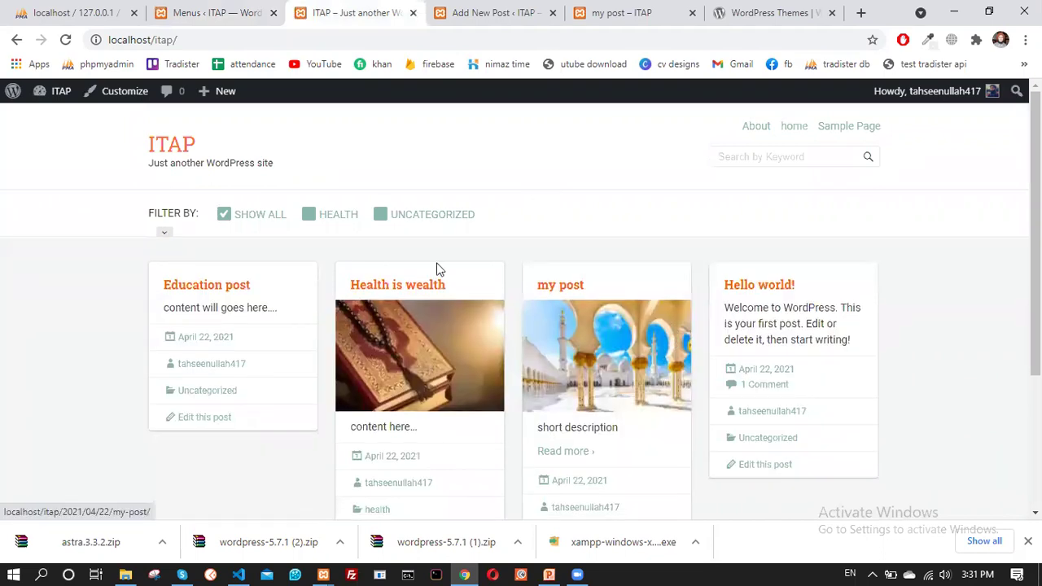
{"action": "left_click", "coordinate": [68, 41]}
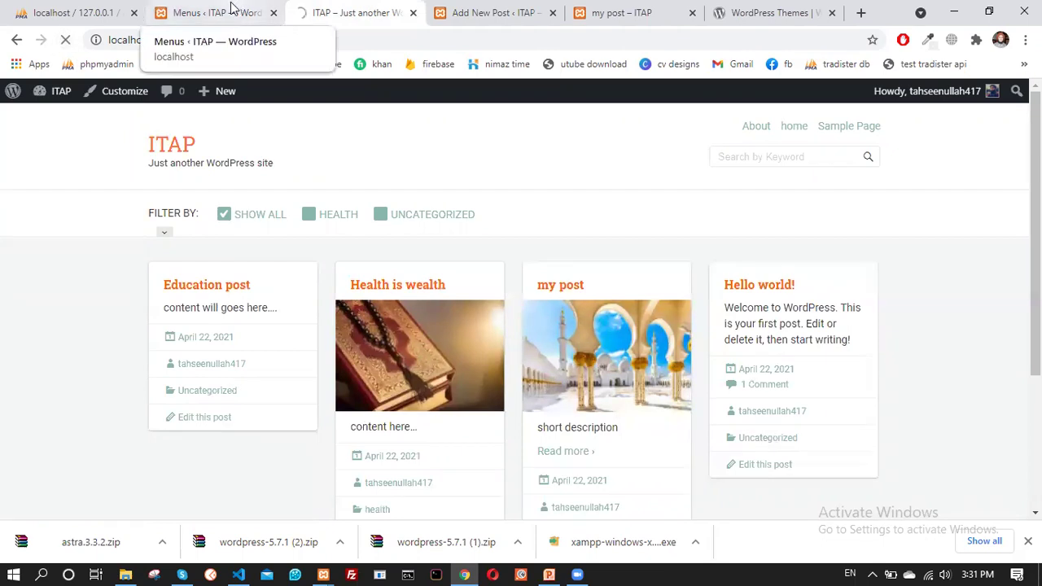
{"action": "left_click", "coordinate": [234, 10]}
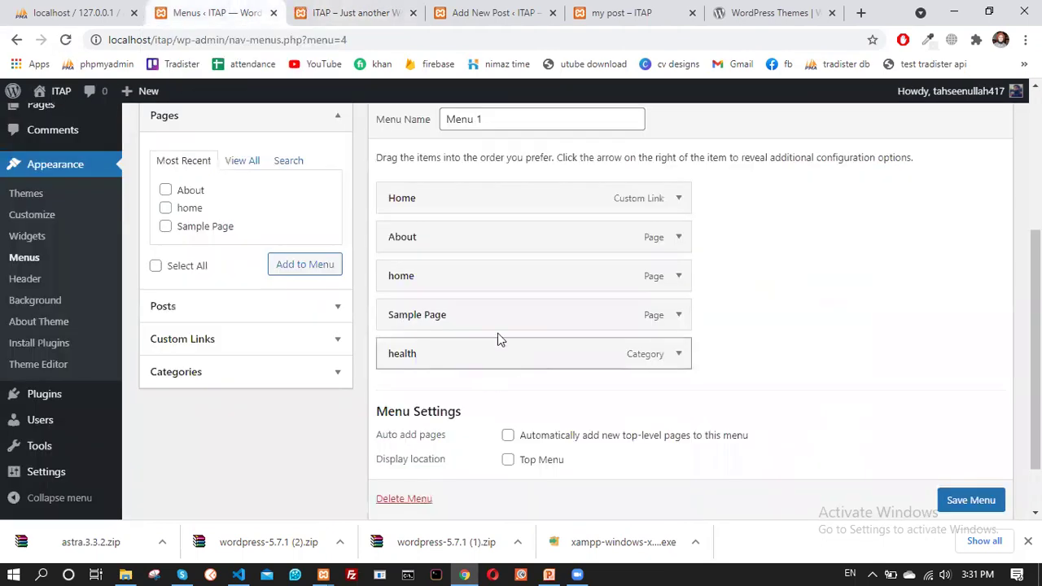
Enable auto-adding new top-level pages and the Top Menu location, then save Menu 1
{"action": "scroll", "coordinate": [636, 413], "scroll_direction": "down", "scroll_amount": 1}
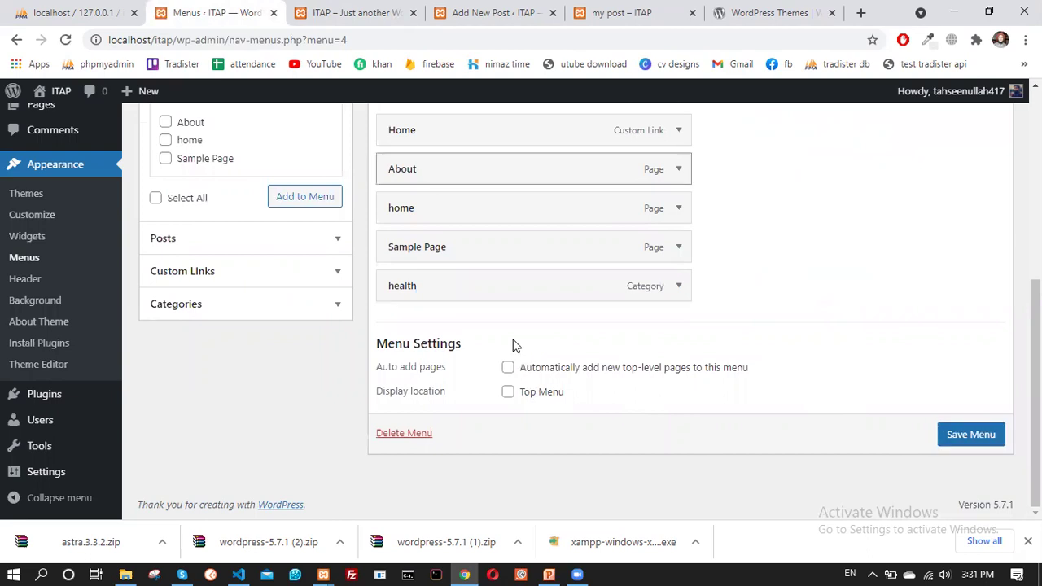
{"action": "scroll", "coordinate": [522, 353], "scroll_direction": "down", "scroll_amount": 2}
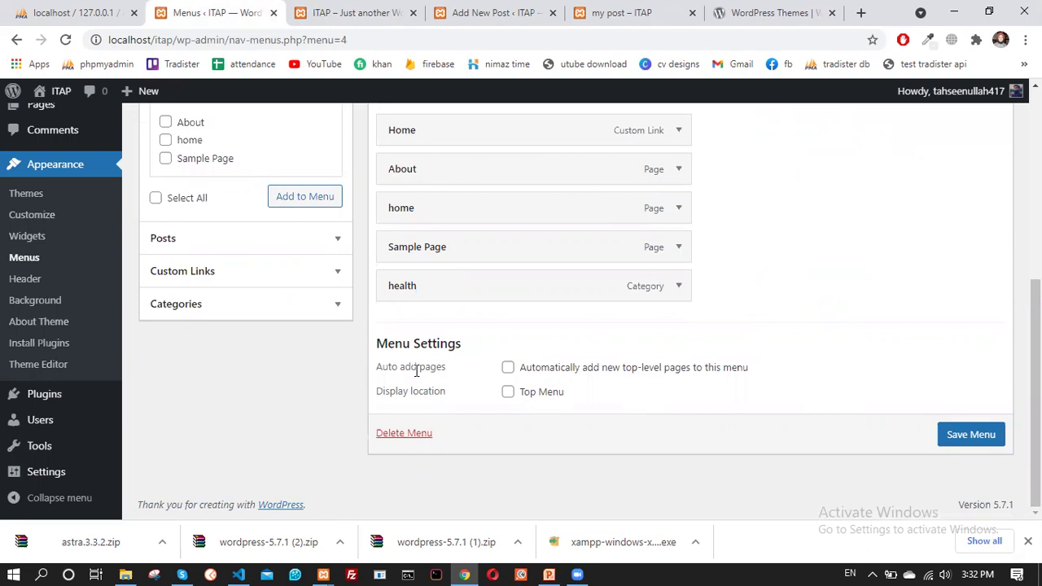
{"action": "scroll", "coordinate": [438, 428], "scroll_direction": "up", "scroll_amount": 2}
{"action": "scroll", "coordinate": [444, 434], "scroll_direction": "down", "scroll_amount": 2}
{"action": "scroll", "coordinate": [407, 329], "scroll_direction": "up", "scroll_amount": 2}
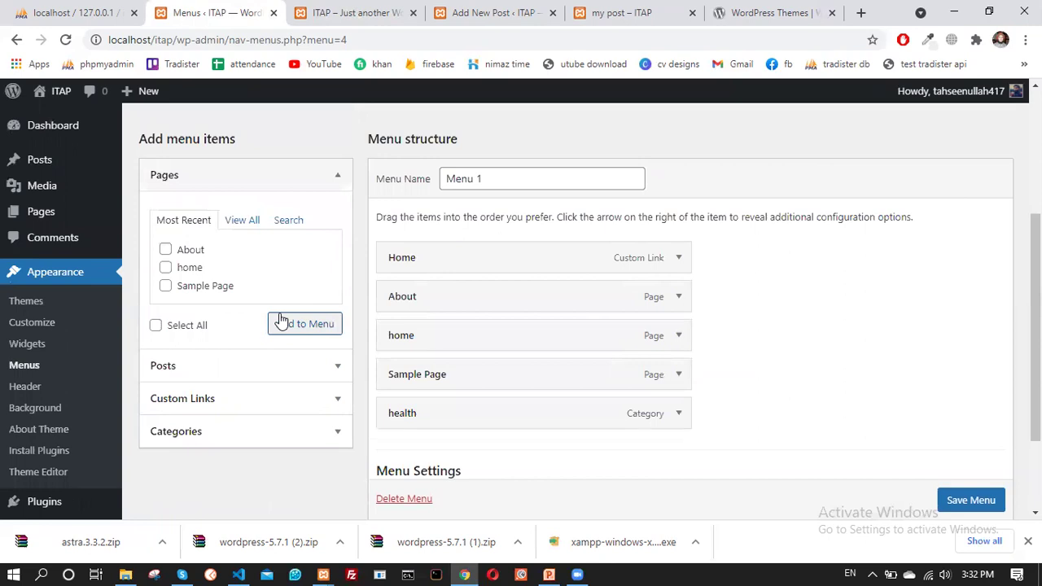
{"action": "scroll", "coordinate": [493, 312], "scroll_direction": "down", "scroll_amount": 2}
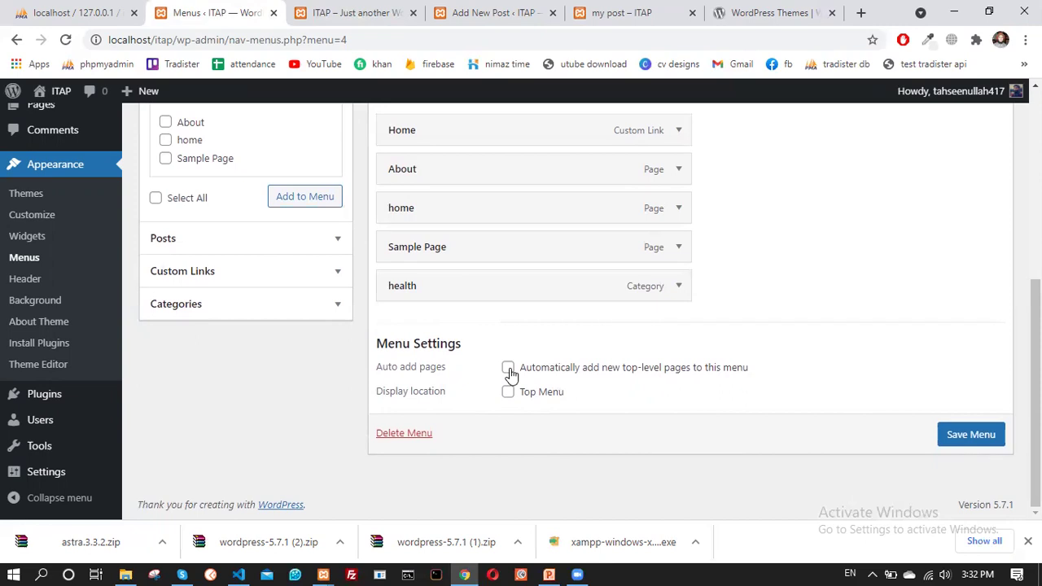
{"action": "left_click", "coordinate": [508, 370]}
{"action": "left_click", "coordinate": [509, 393]}
{"action": "left_click", "coordinate": [954, 439]}
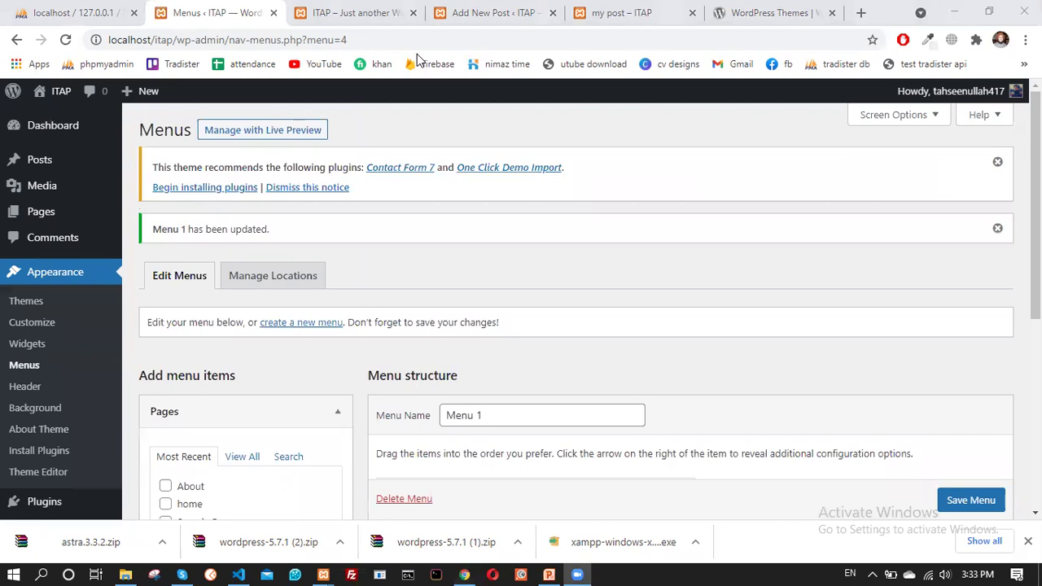
{"action": "left_click", "coordinate": [468, 25]}
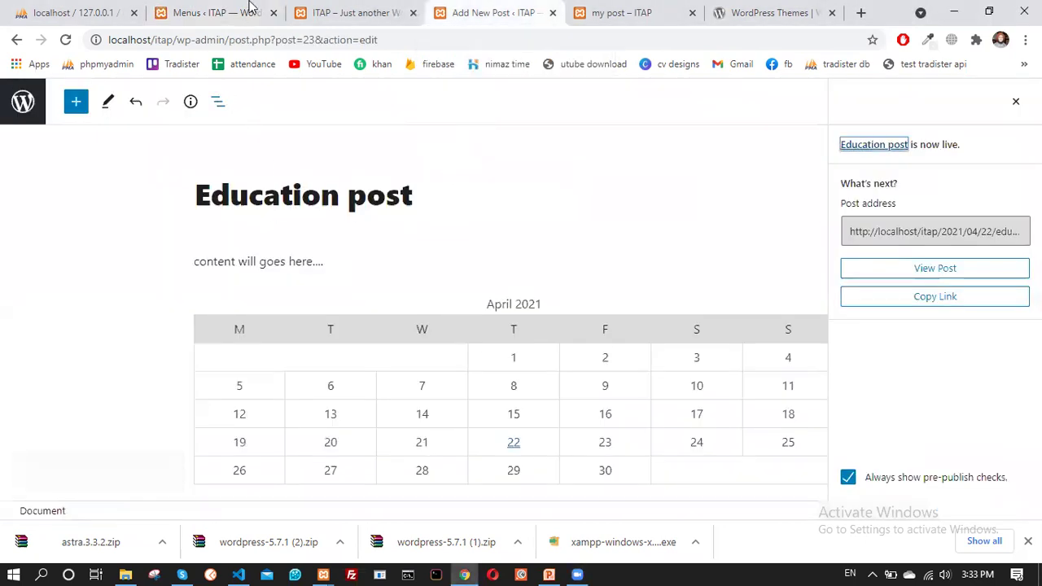
{"action": "left_click", "coordinate": [367, 26]}
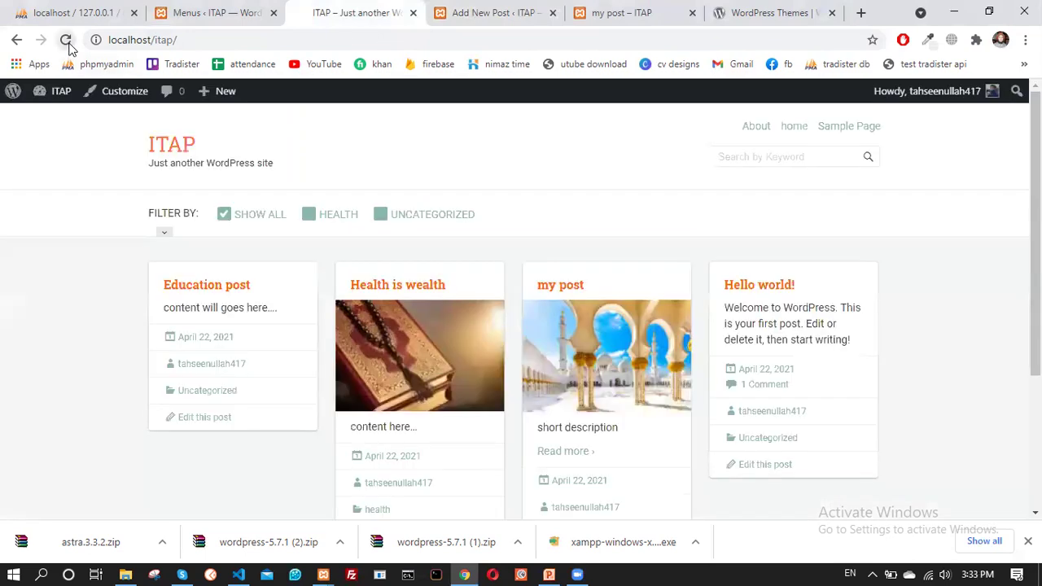
{"action": "left_click", "coordinate": [65, 39]}
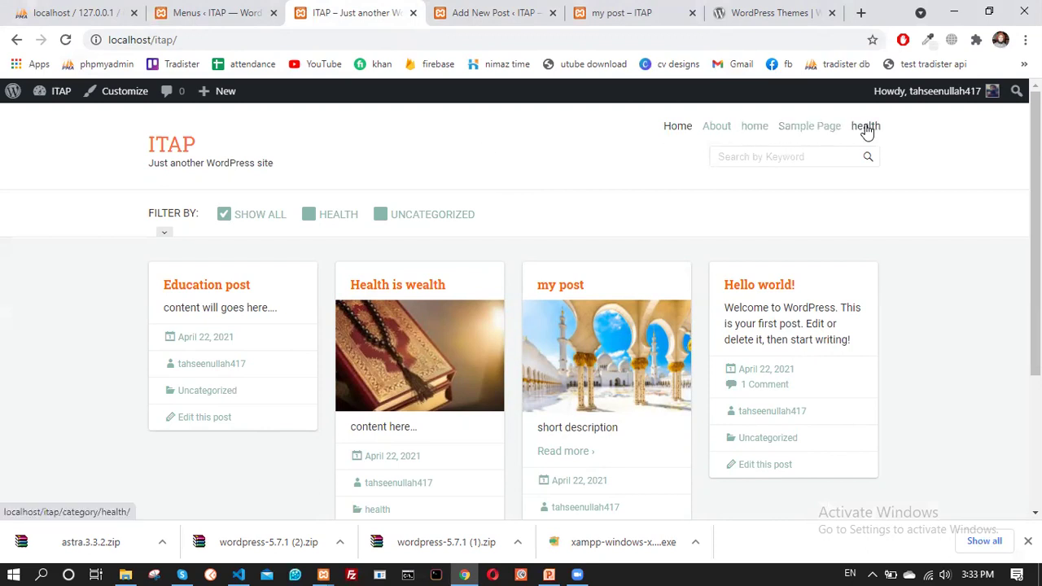
{"action": "left_click", "coordinate": [867, 129]}
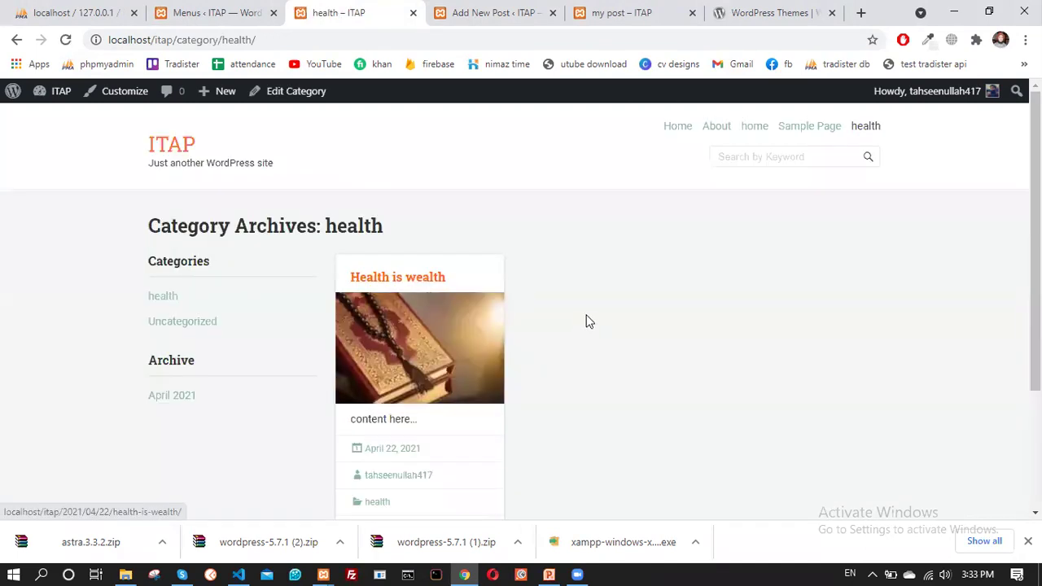
{"action": "scroll", "coordinate": [586, 322], "scroll_direction": "down", "scroll_amount": 2}
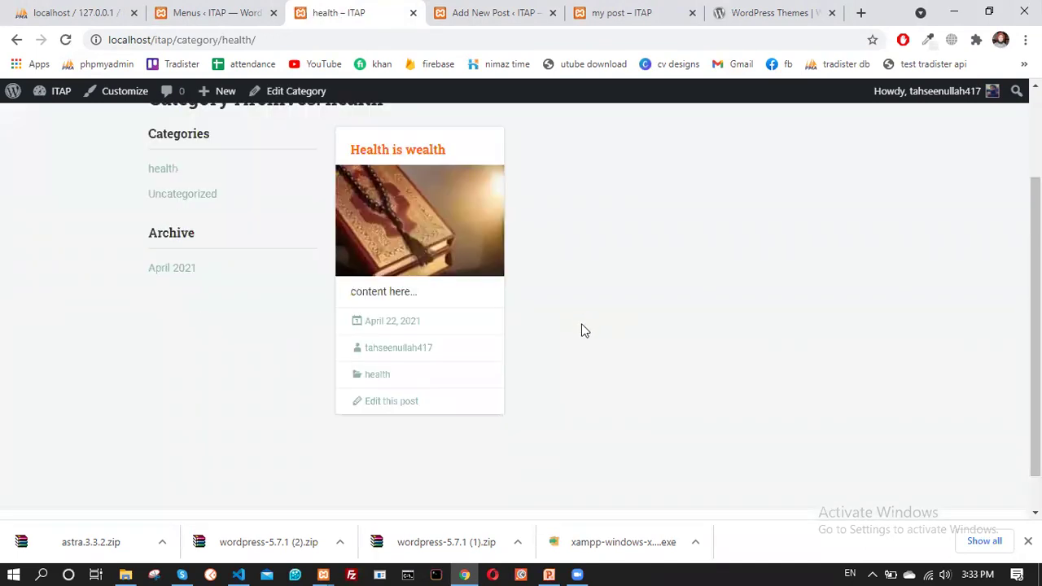
{"action": "scroll", "coordinate": [582, 330], "scroll_direction": "up", "scroll_amount": 2}
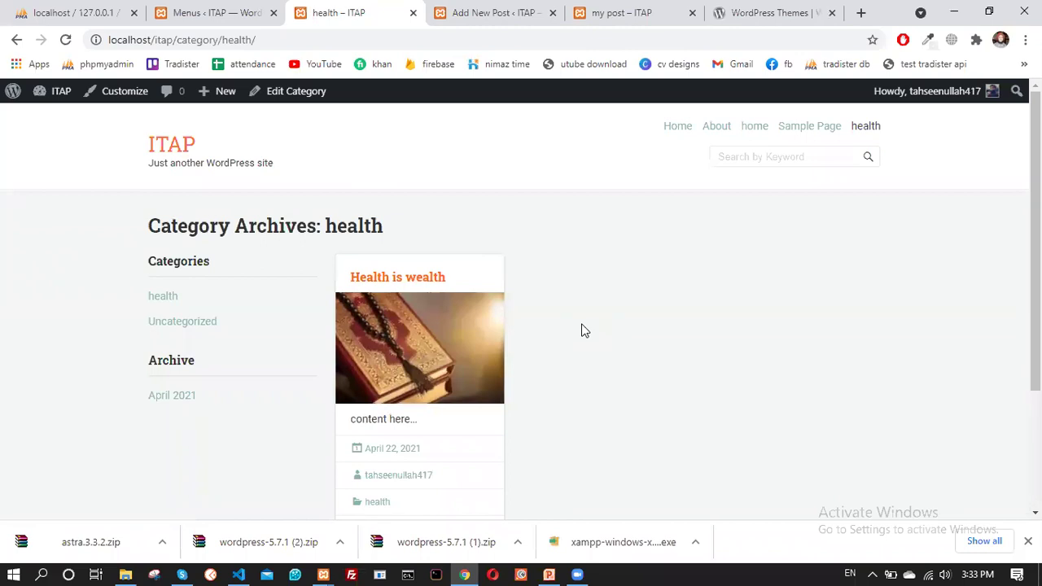
{"action": "scroll", "coordinate": [513, 377], "scroll_direction": "down", "scroll_amount": 2}
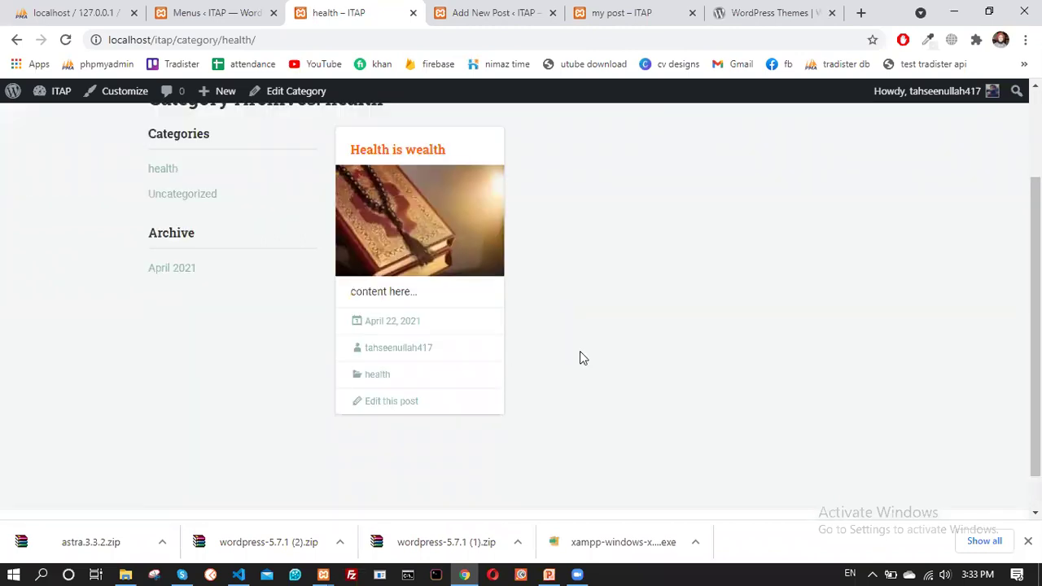
{"action": "scroll", "coordinate": [580, 358], "scroll_direction": "up", "scroll_amount": 2}
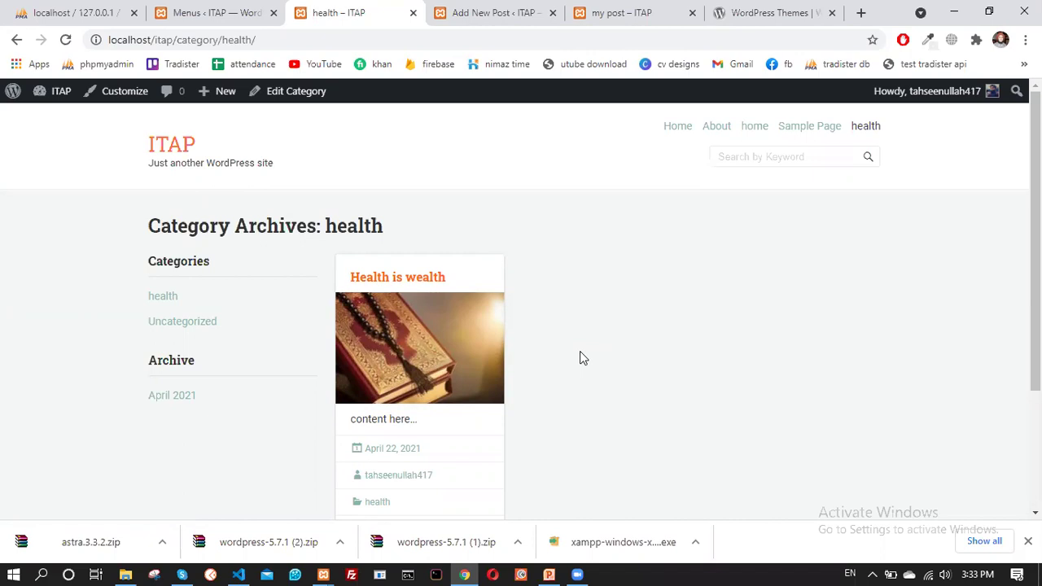
{"action": "left_click", "coordinate": [219, 10]}
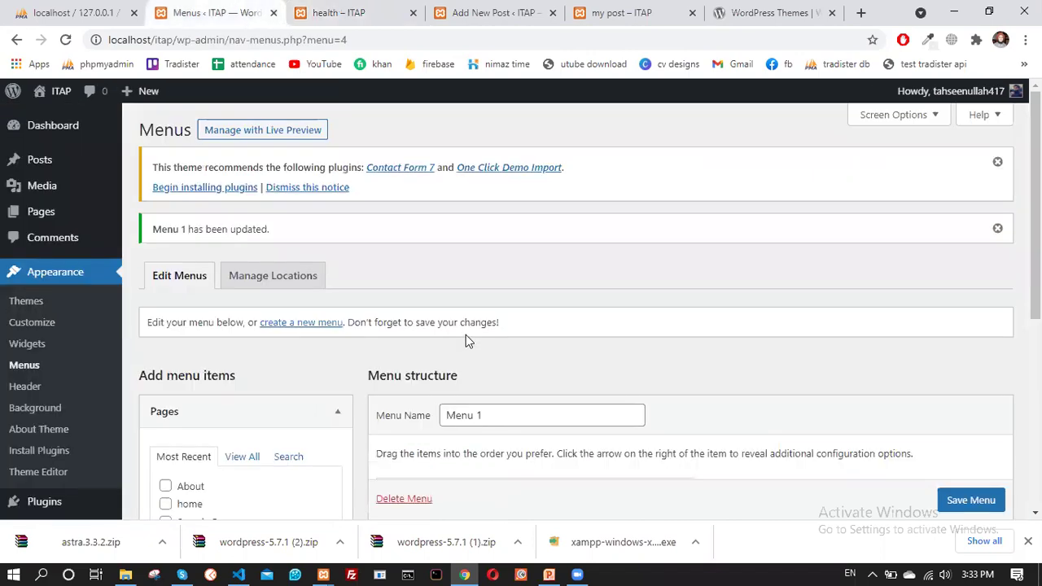
{"action": "scroll", "coordinate": [362, 407], "scroll_direction": "down", "scroll_amount": 2}
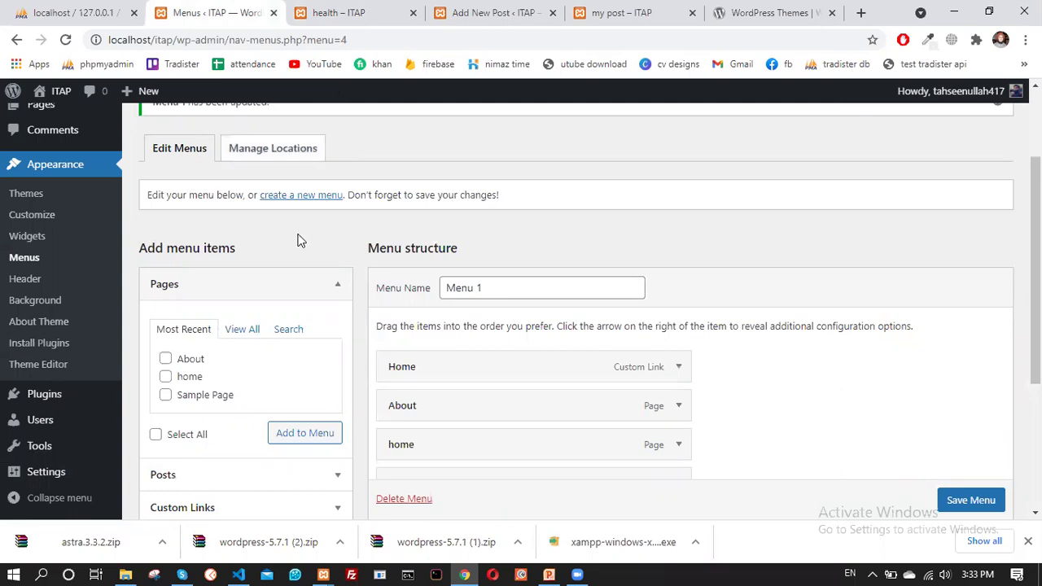
{"action": "left_click", "coordinate": [330, 10]}
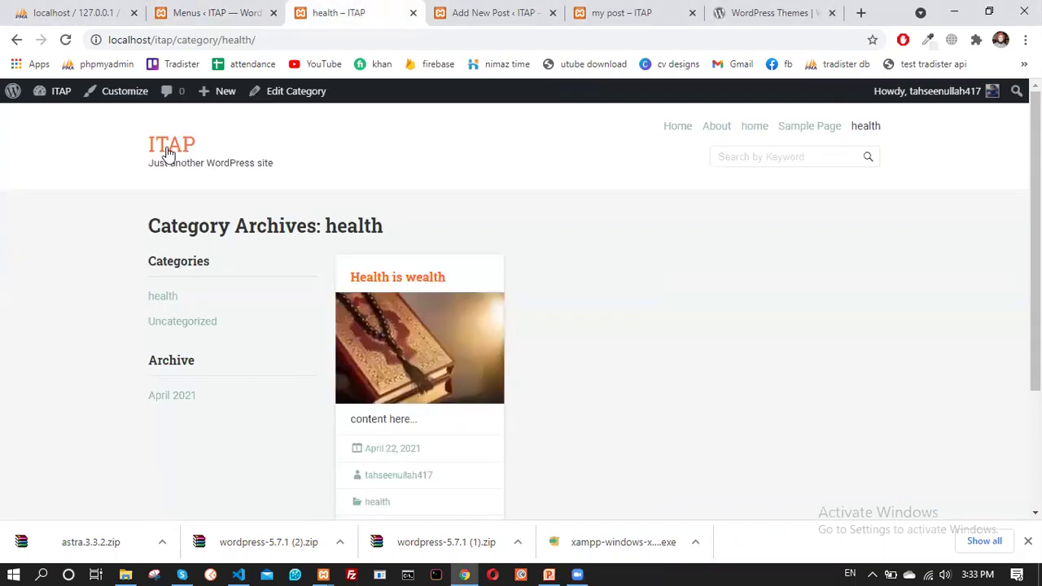
{"action": "mouse_move", "coordinate": [218, 95]}
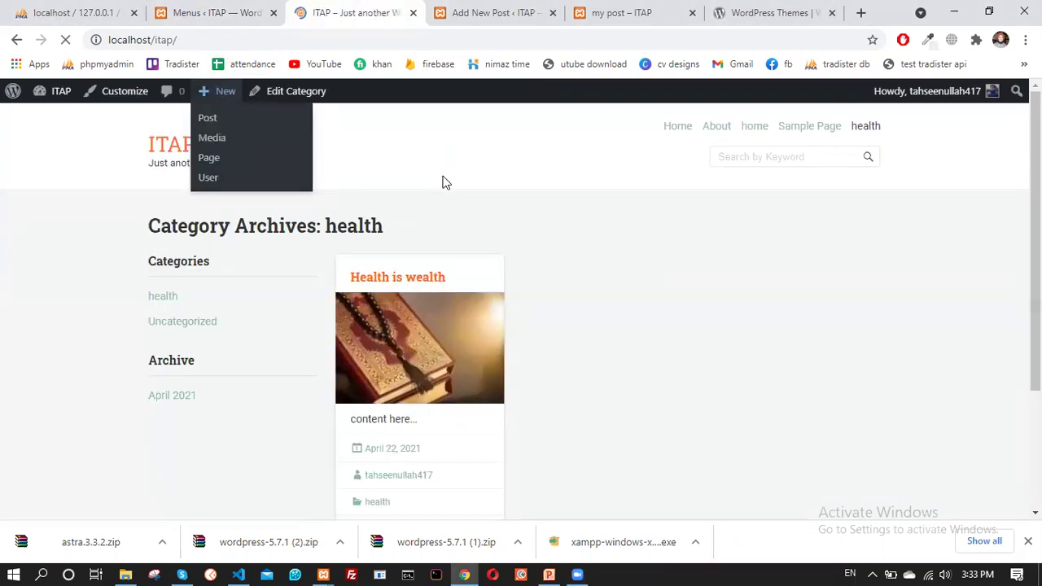
{"action": "scroll", "coordinate": [375, 339], "scroll_direction": "down", "scroll_amount": 3}
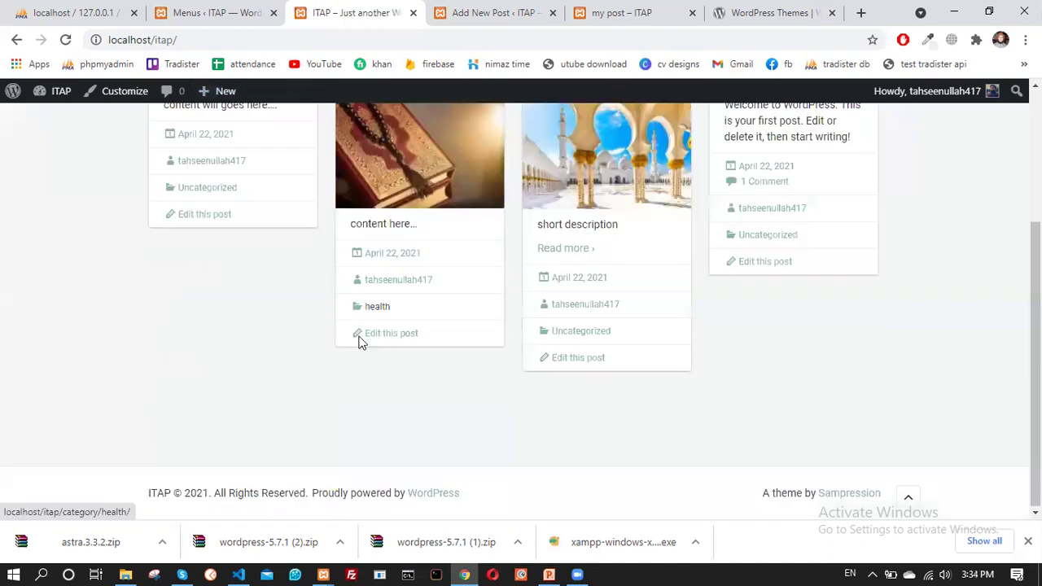
{"action": "scroll", "coordinate": [361, 342], "scroll_direction": "up", "scroll_amount": 2}
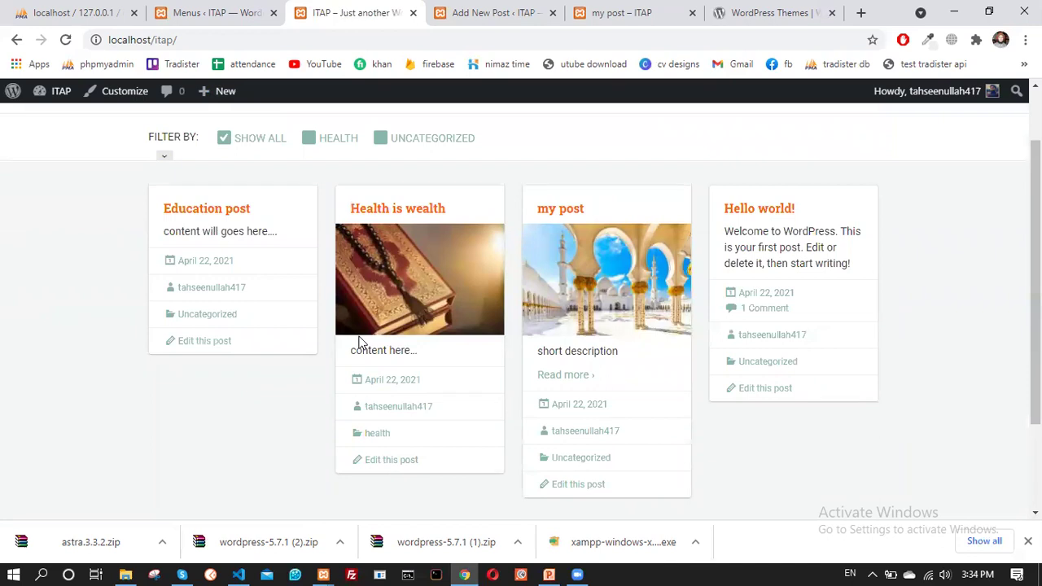
{"action": "scroll", "coordinate": [358, 341], "scroll_direction": "up", "scroll_amount": 1}
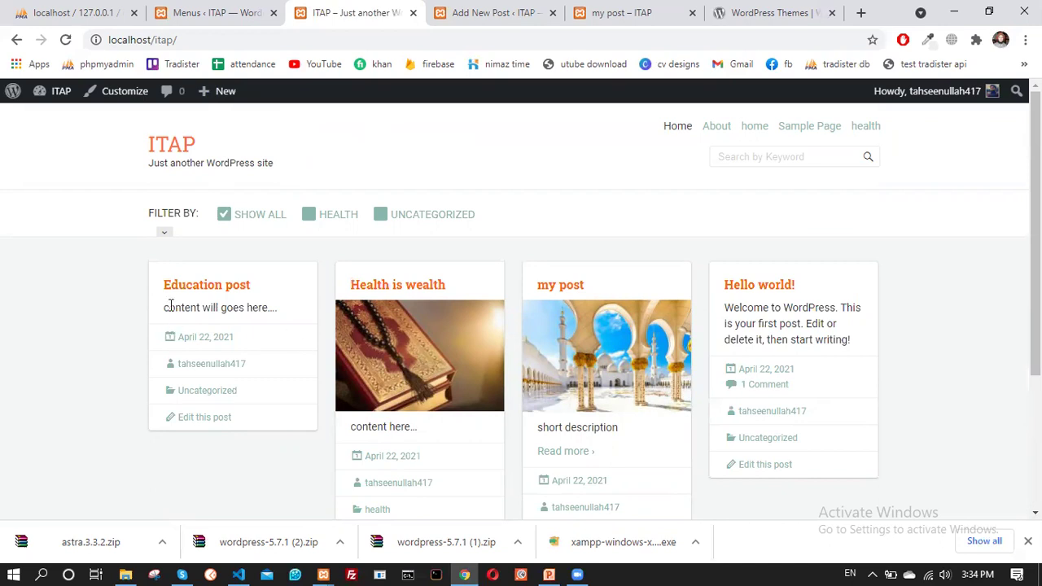
{"action": "scroll", "coordinate": [298, 322], "scroll_direction": "down", "scroll_amount": 2}
{"action": "scroll", "coordinate": [298, 325], "scroll_direction": "up", "scroll_amount": 2}
In Reading settings, choose 'A static page' with 'home' as the Homepage
{"action": "left_click", "coordinate": [226, 7]}
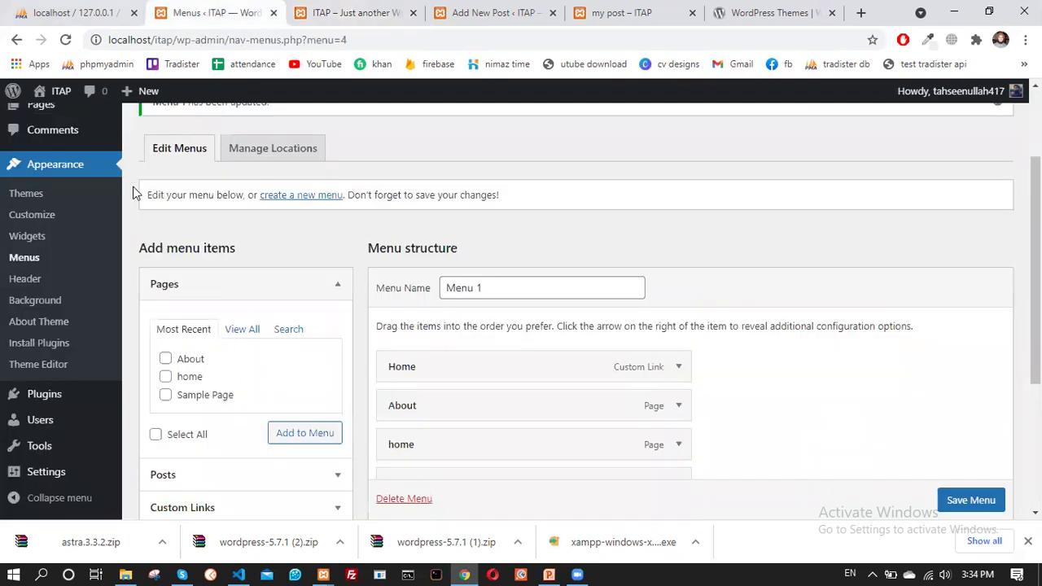
{"action": "left_click", "coordinate": [61, 482]}
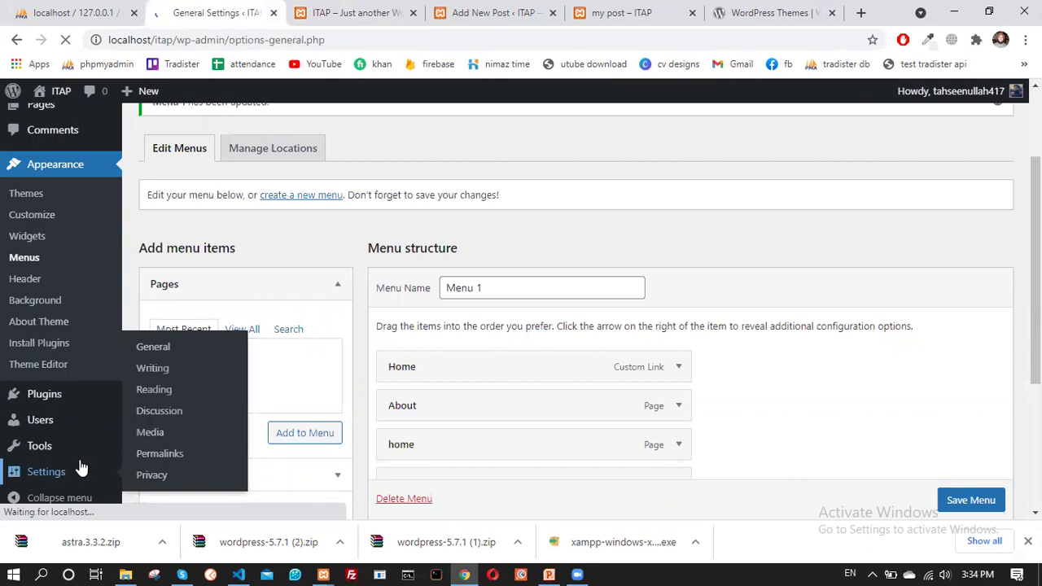
{"action": "scroll", "coordinate": [73, 394], "scroll_direction": "down", "scroll_amount": 2}
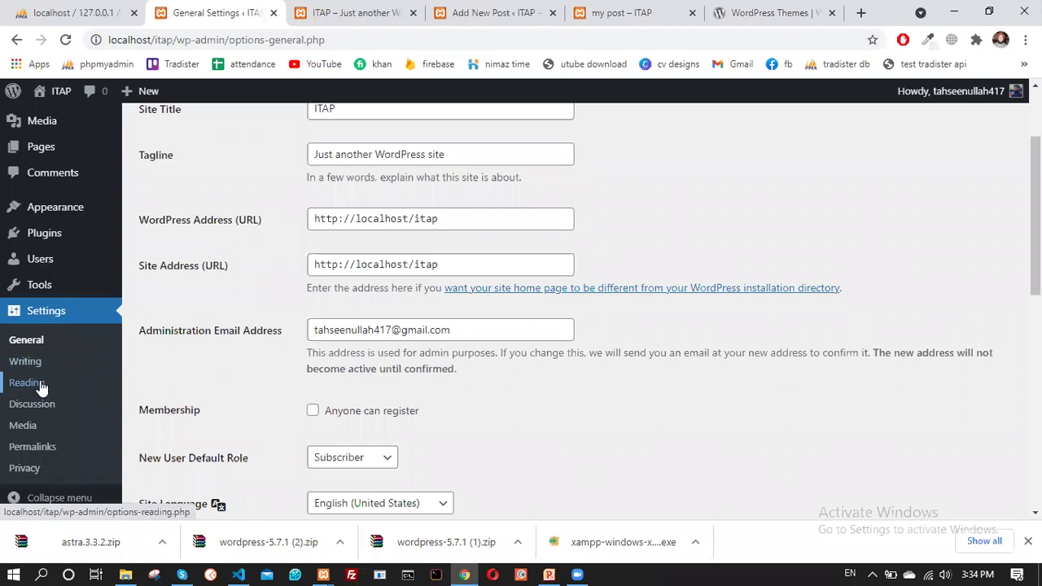
{"action": "left_click", "coordinate": [40, 383]}
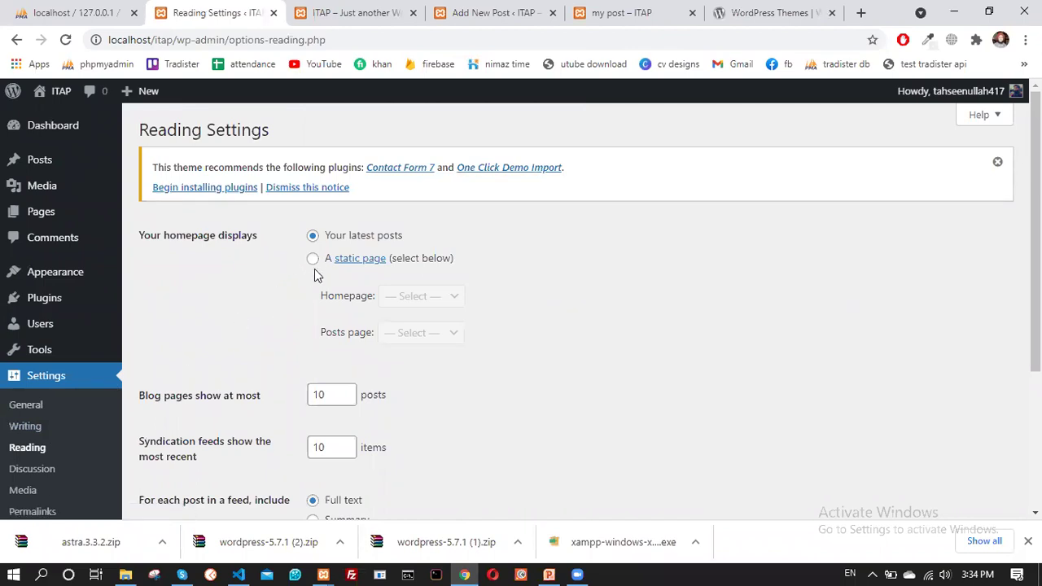
{"action": "scroll", "coordinate": [268, 228], "scroll_direction": "down", "scroll_amount": 2}
{"action": "scroll", "coordinate": [244, 245], "scroll_direction": "up", "scroll_amount": 2}
{"action": "left_click", "coordinate": [313, 258]}
{"action": "left_click", "coordinate": [421, 302]}
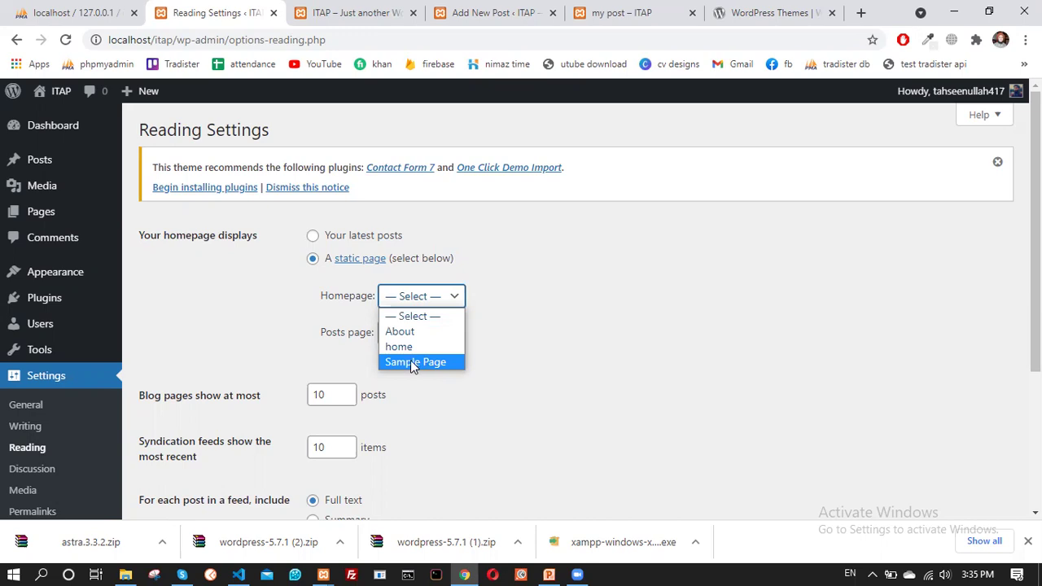
{"action": "left_click", "coordinate": [411, 347]}
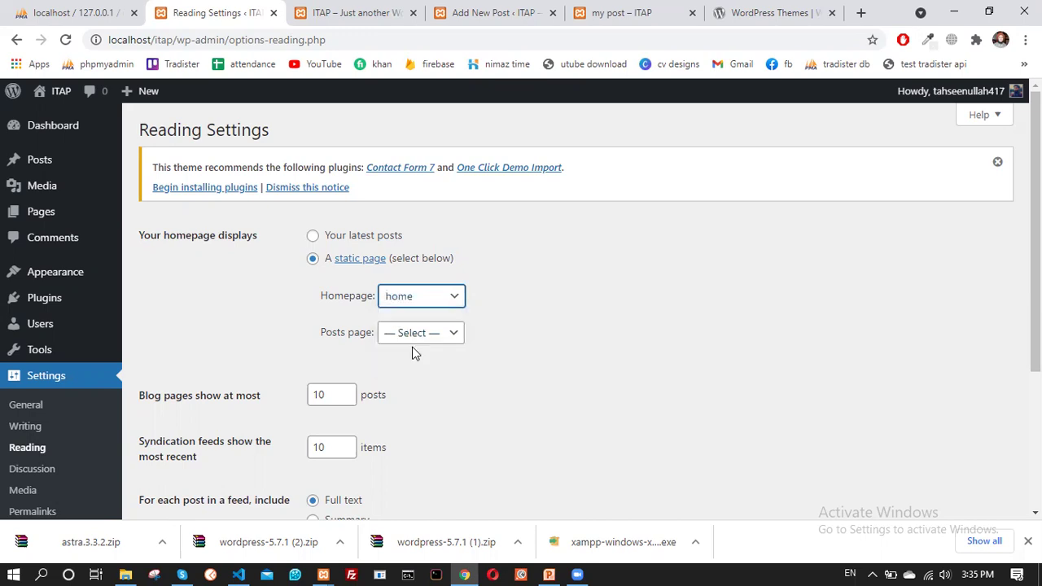
Leave the posts page unset and save the Reading settings
{"action": "left_click", "coordinate": [413, 341]}
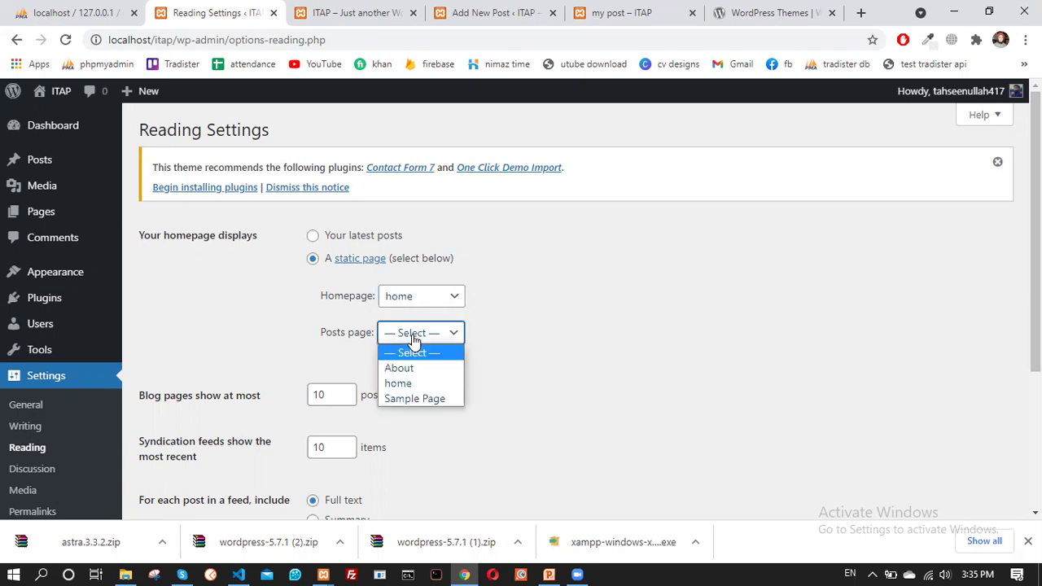
{"action": "left_click", "coordinate": [460, 332]}
{"action": "left_click", "coordinate": [461, 332]}
{"action": "left_click", "coordinate": [597, 316]}
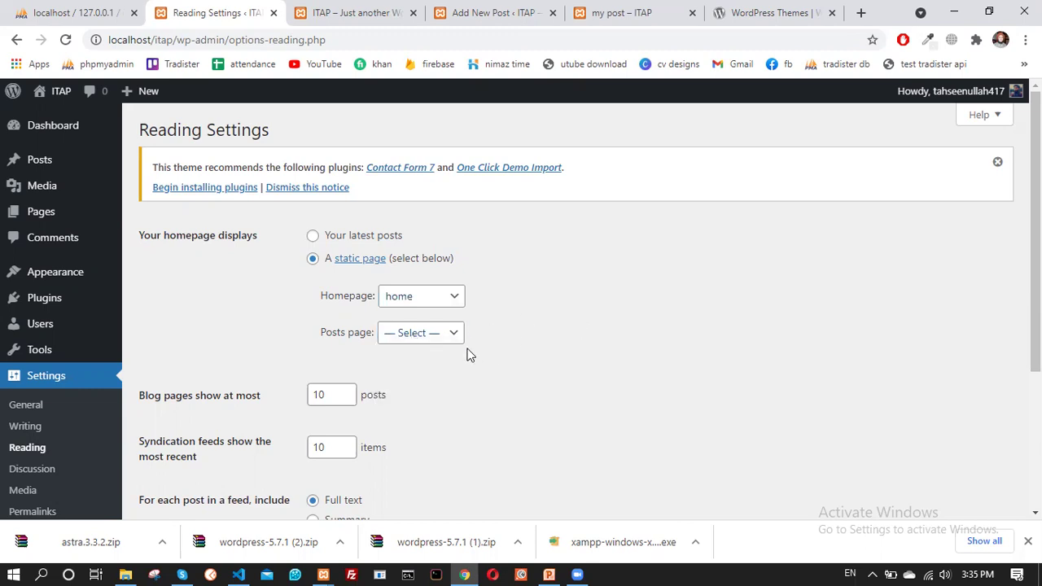
{"action": "scroll", "coordinate": [528, 337], "scroll_direction": "down", "scroll_amount": 3}
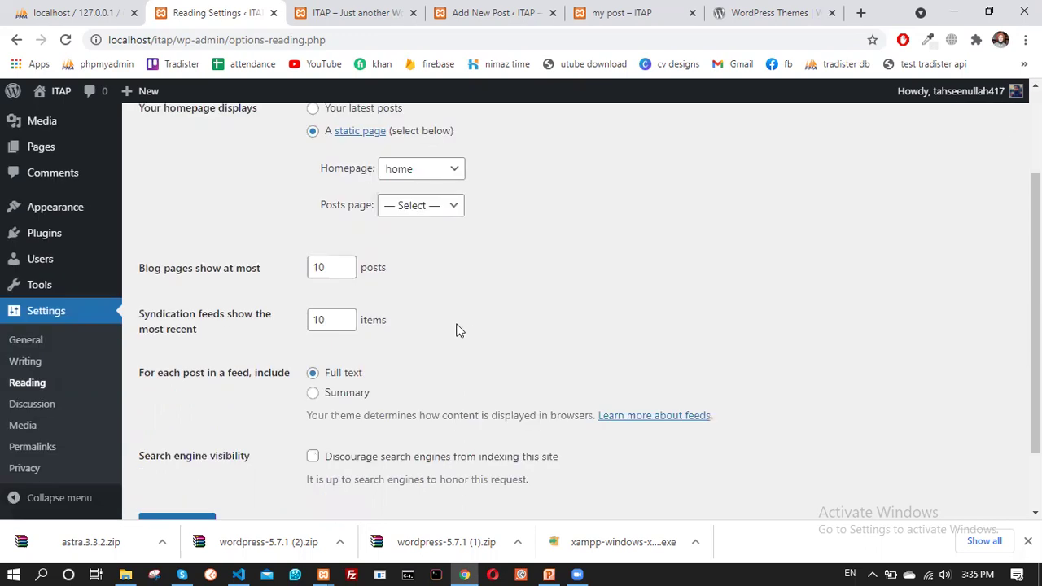
{"action": "scroll", "coordinate": [440, 342], "scroll_direction": "down", "scroll_amount": 2}
{"action": "left_click", "coordinate": [180, 440]}
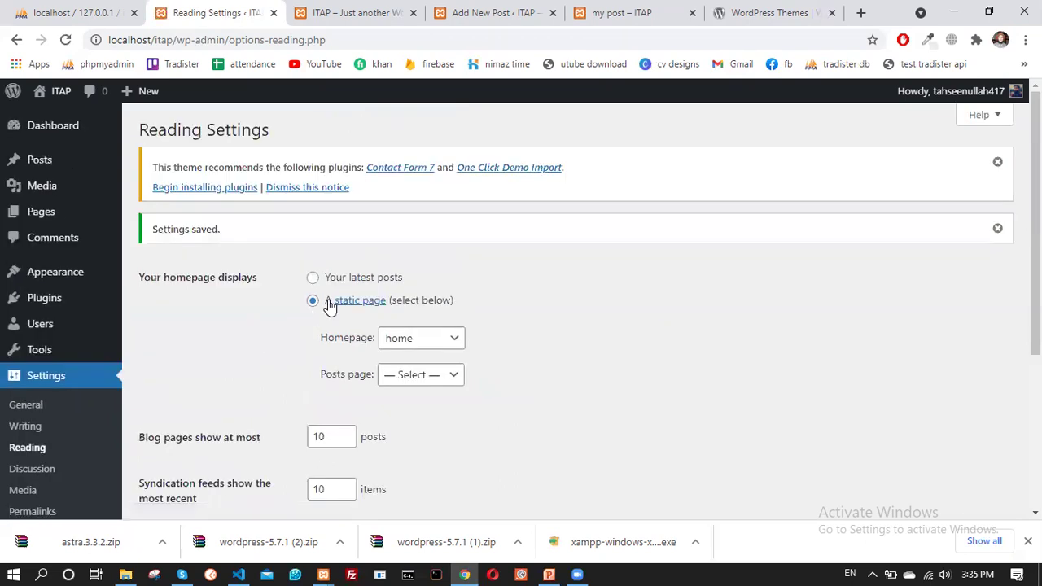
{"action": "scroll", "coordinate": [350, 358], "scroll_direction": "up", "scroll_amount": 3}
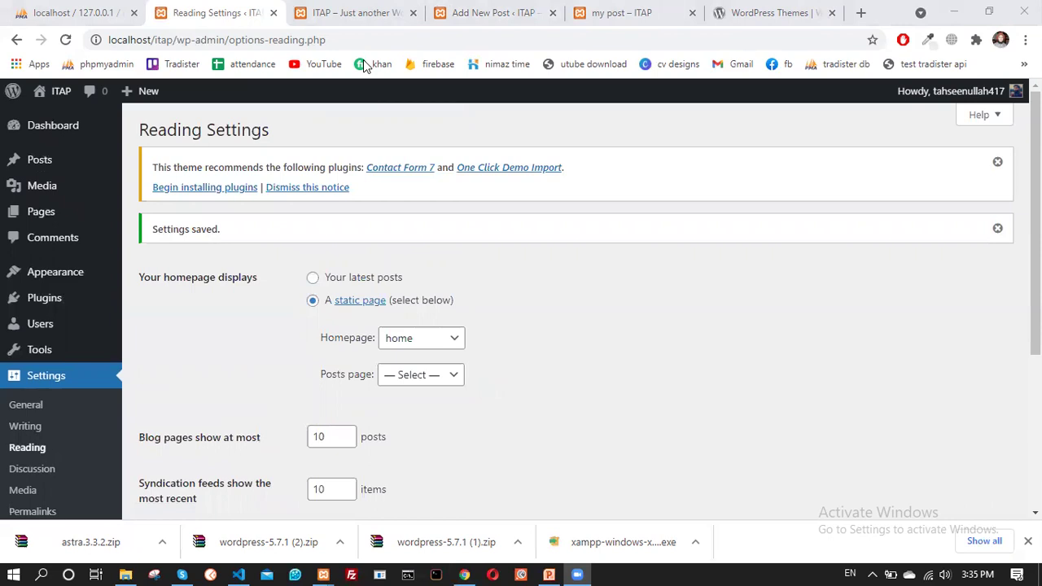
{"action": "left_click", "coordinate": [363, 60]}
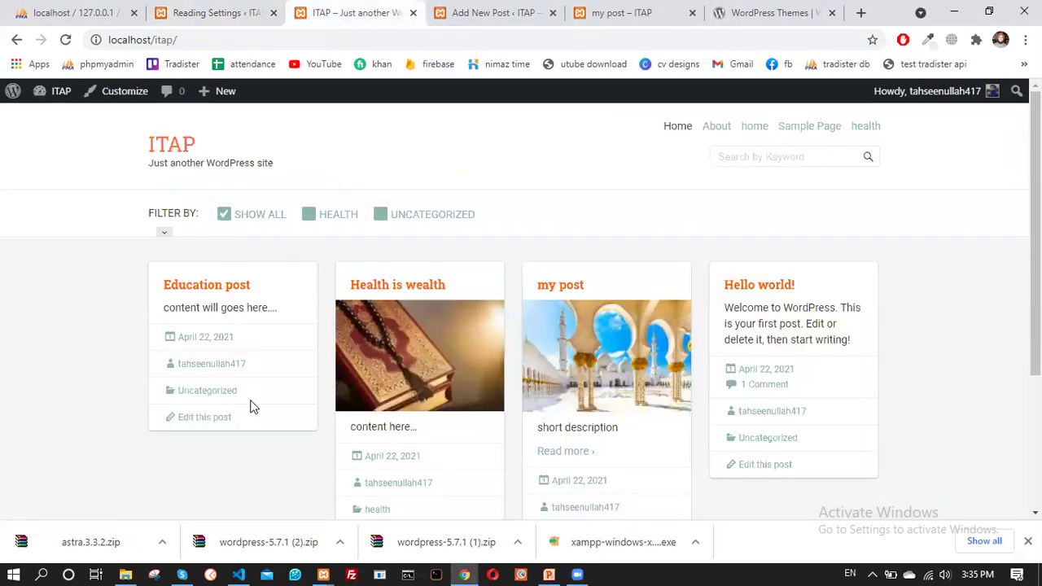
Reload the front page to confirm it shows 'home', then return to Reading Settings
{"action": "left_click", "coordinate": [65, 39]}
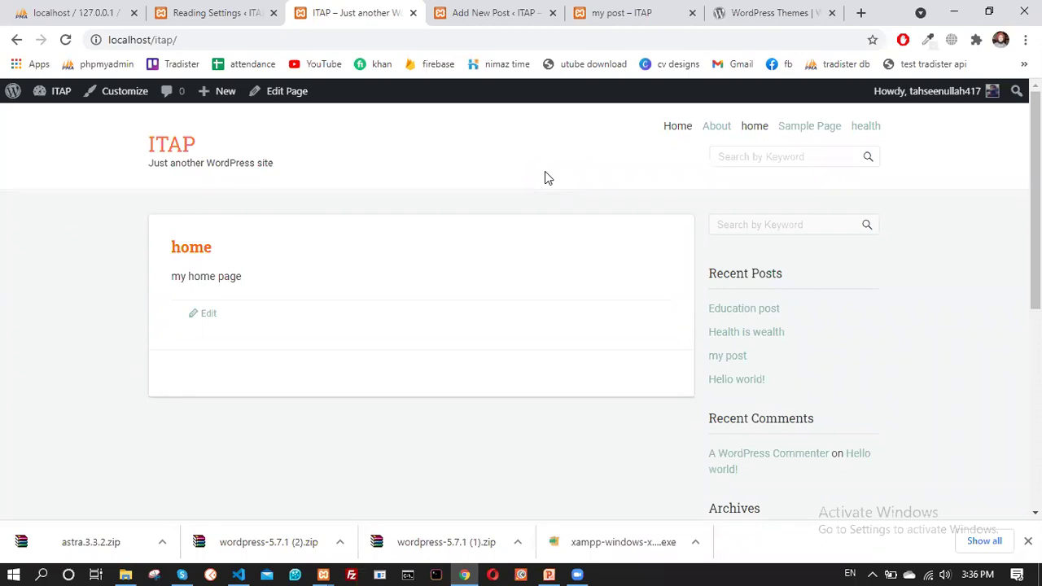
{"action": "left_click", "coordinate": [240, 12]}
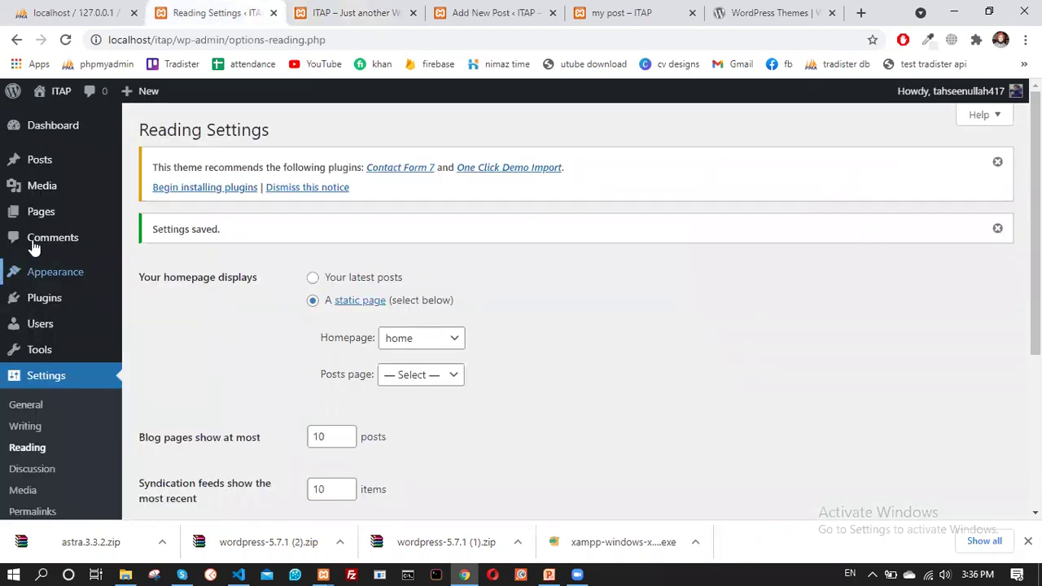
{"action": "mouse_move", "coordinate": [36, 223]}
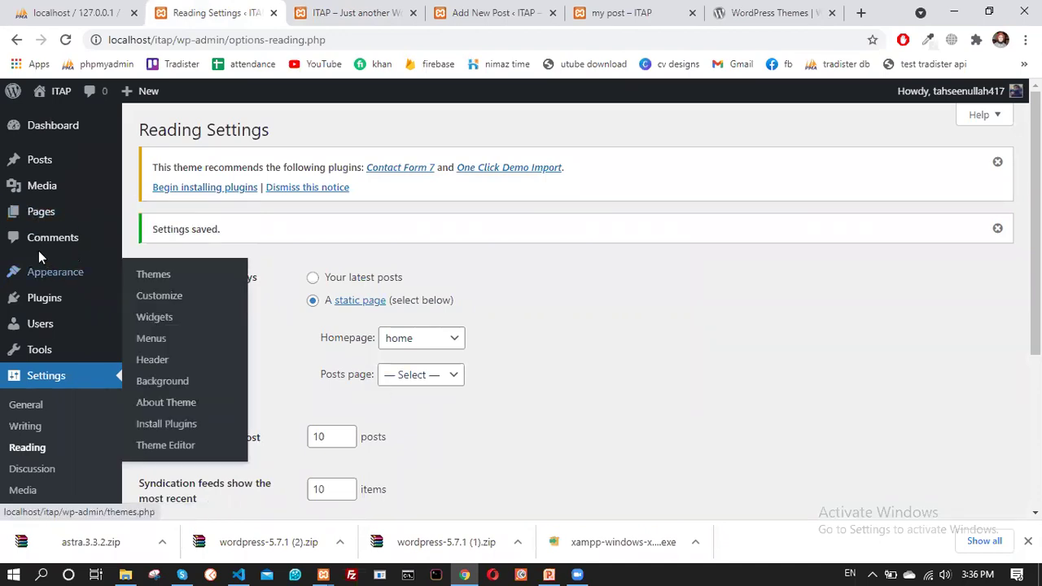
Create a new page titled 'blog'
{"action": "left_click", "coordinate": [170, 217]}
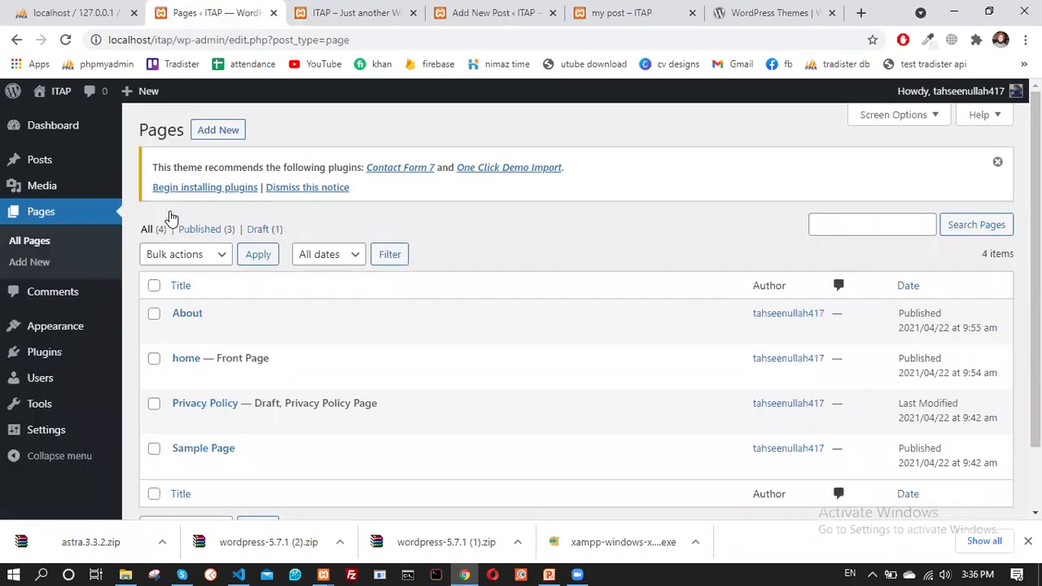
{"action": "left_click", "coordinate": [220, 132]}
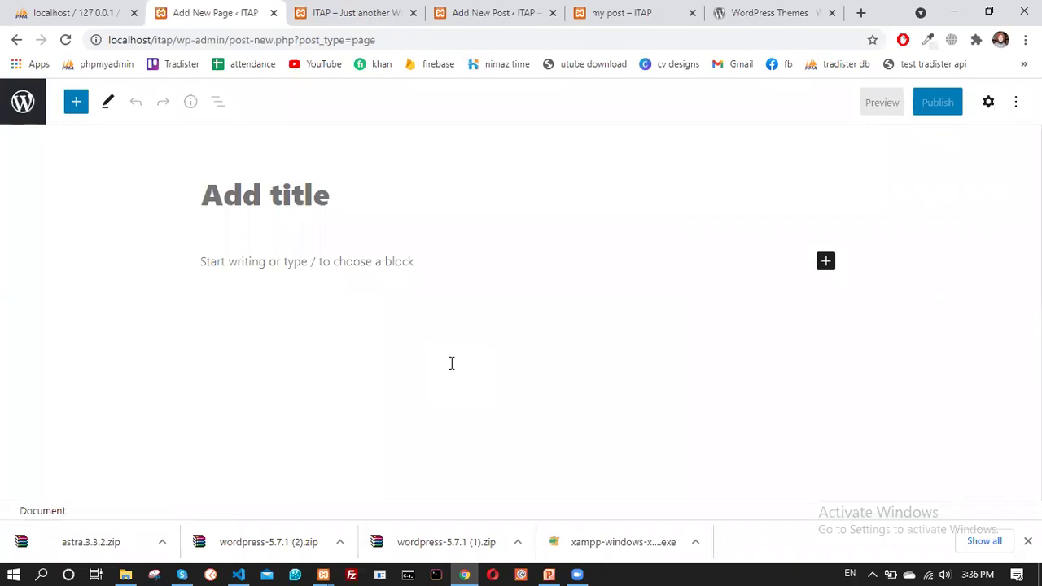
{"action": "type", "text": "blog"}
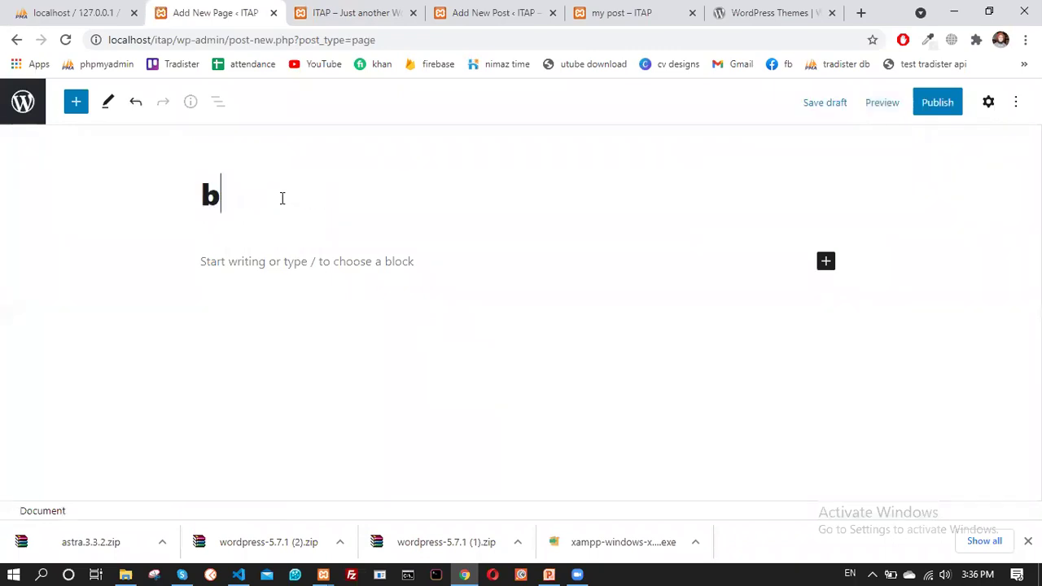
{"action": "left_click", "coordinate": [296, 267]}
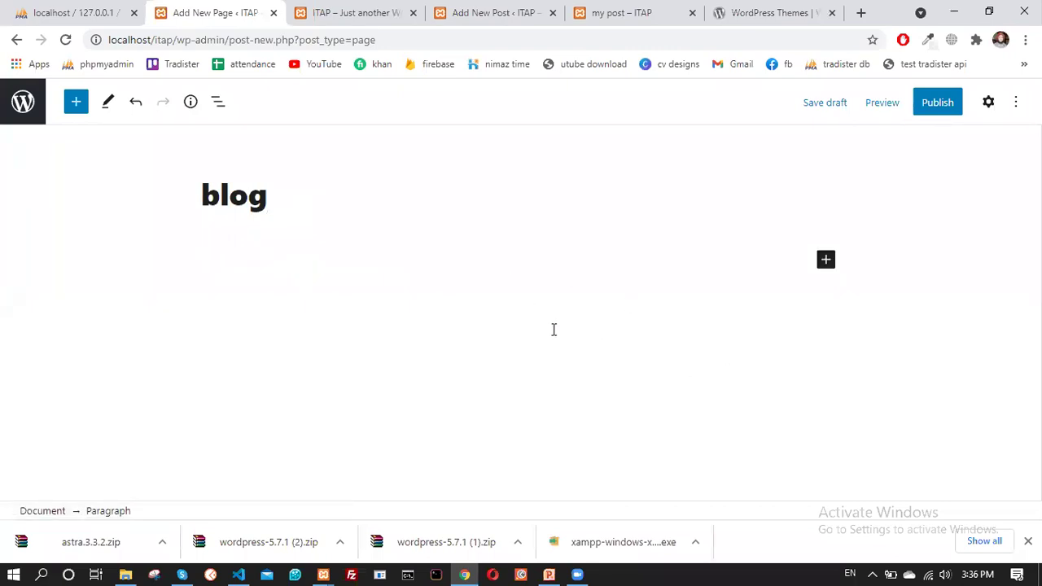
Insert a Latest Posts block, found by searching 'pos', into the blog page
{"action": "left_click", "coordinate": [824, 261]}
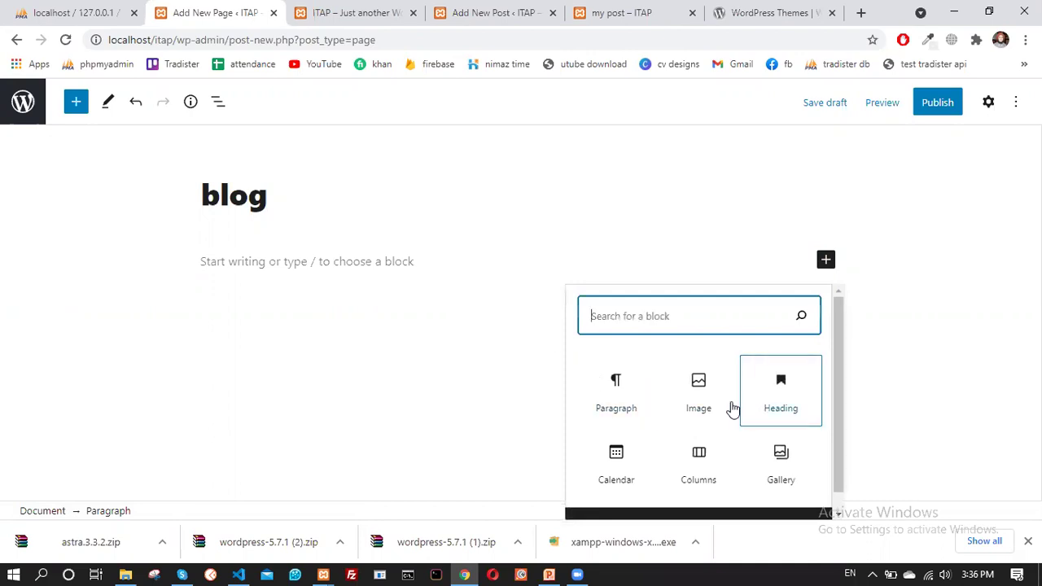
{"action": "scroll", "coordinate": [691, 429], "scroll_direction": "down", "scroll_amount": 1}
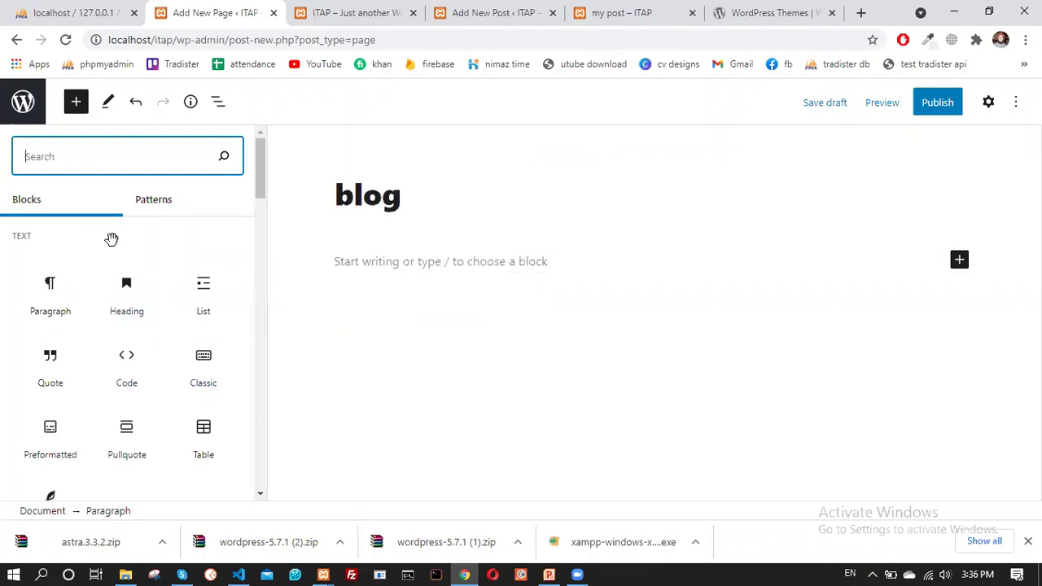
{"action": "type", "text": "pos"}
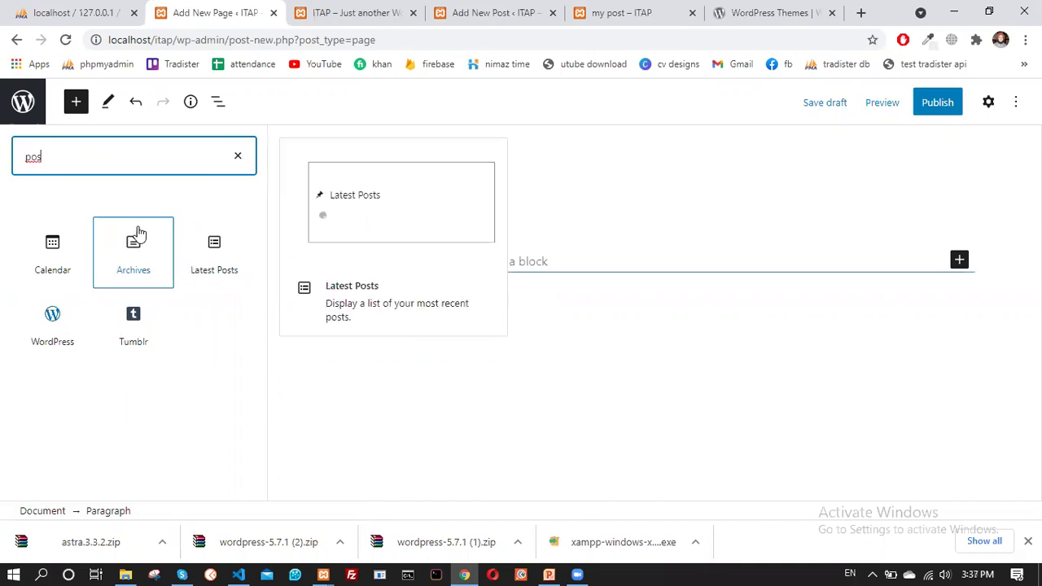
{"action": "left_click", "coordinate": [218, 270]}
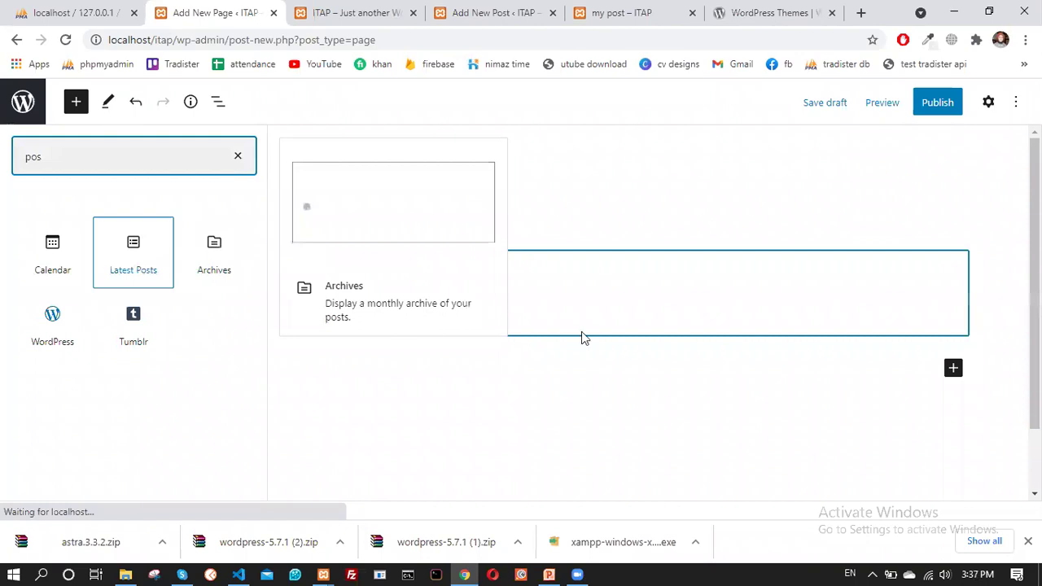
{"action": "left_click", "coordinate": [403, 319]}
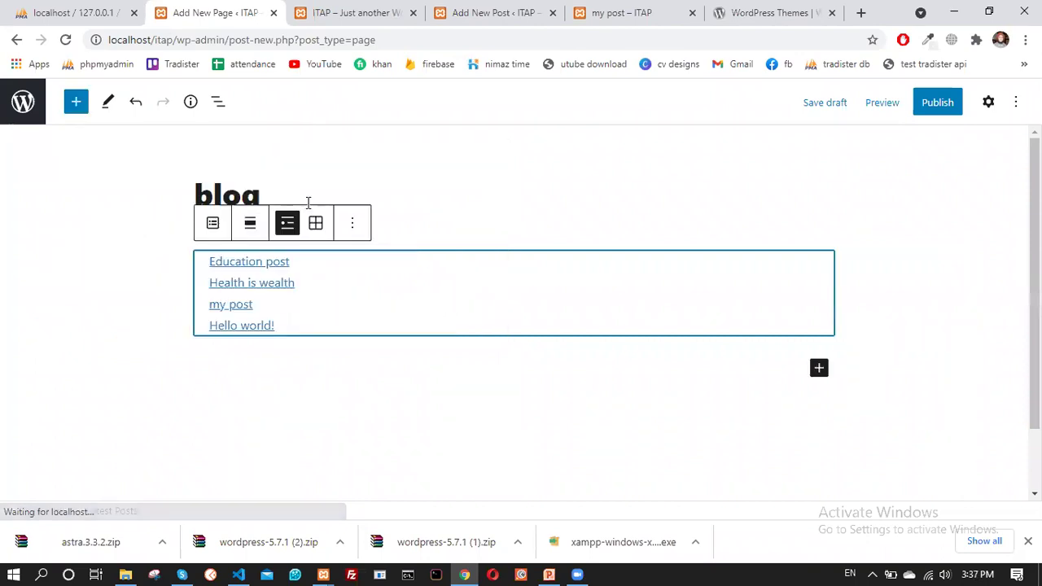
{"action": "key", "text": "Return"}
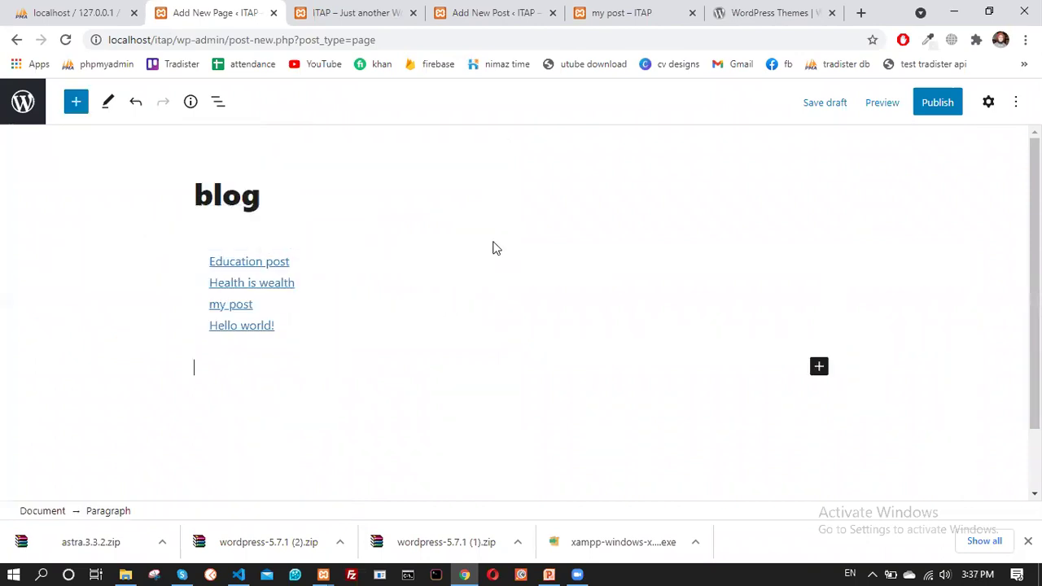
Publish the blog page and confirm publishing
{"action": "scroll", "coordinate": [380, 268], "scroll_direction": "down", "scroll_amount": 1}
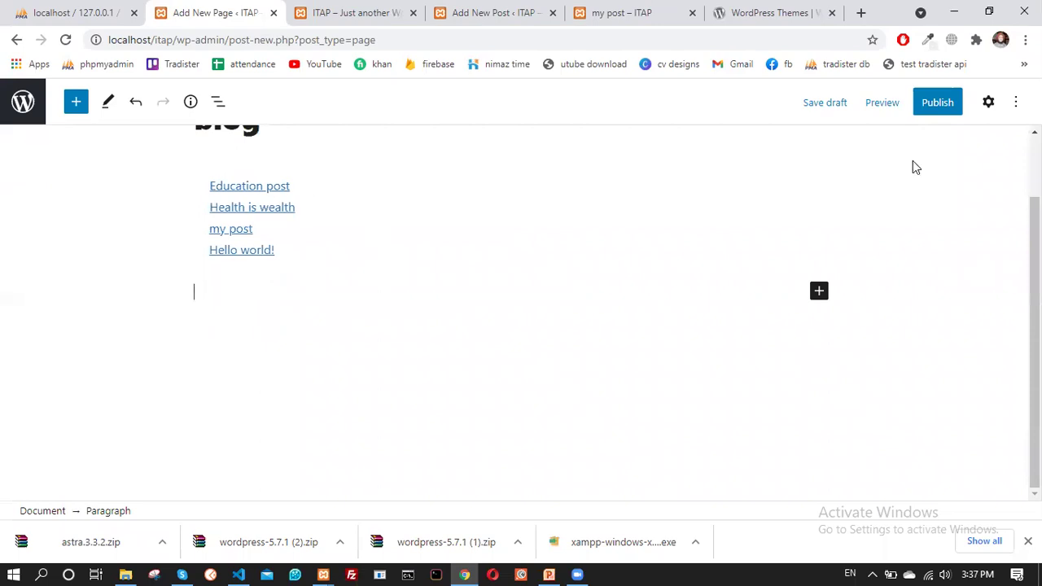
{"action": "left_click", "coordinate": [936, 105]}
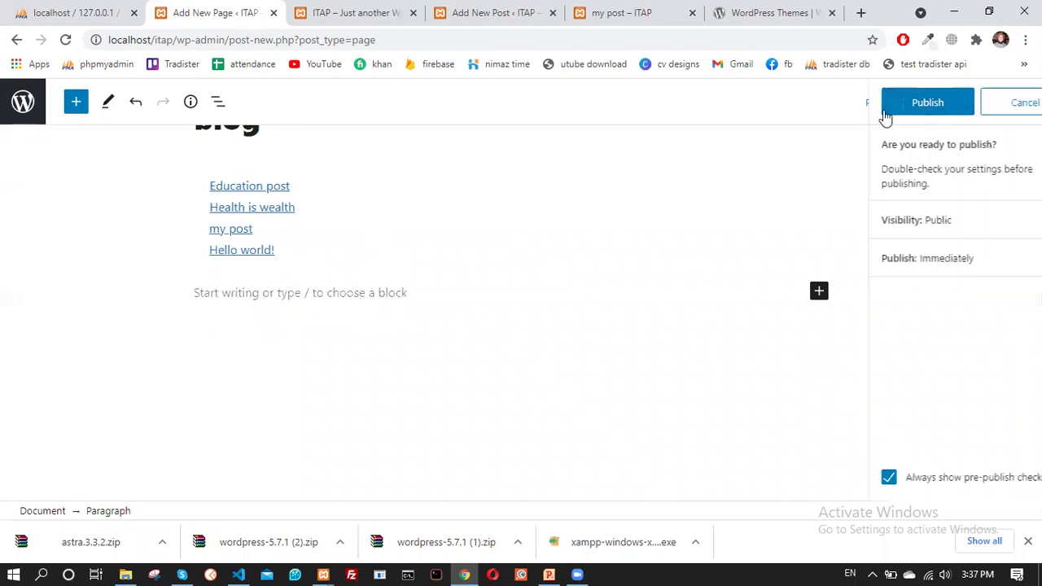
{"action": "key", "text": "Return"}
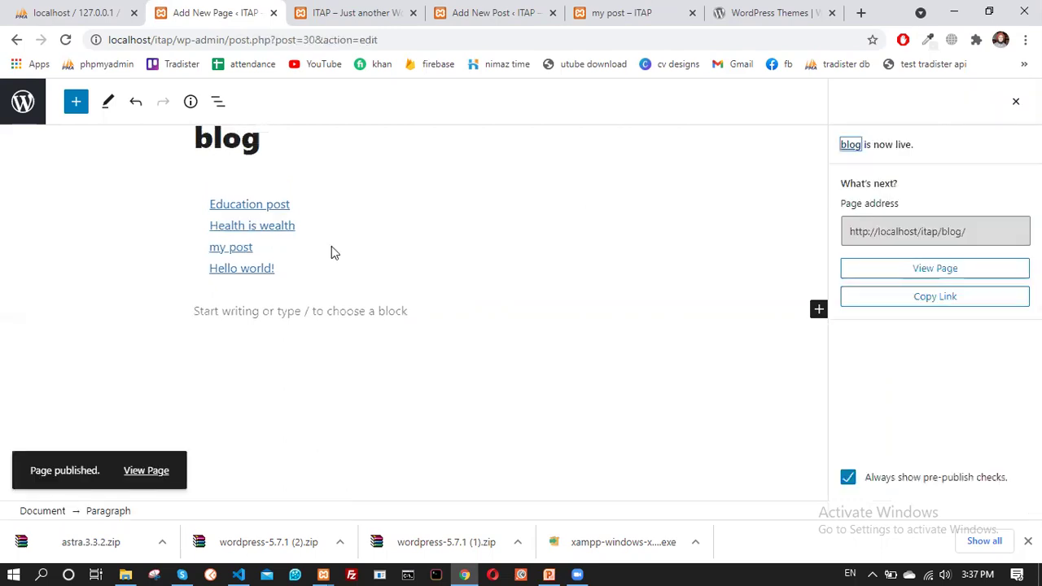
{"action": "left_click", "coordinate": [322, 10]}
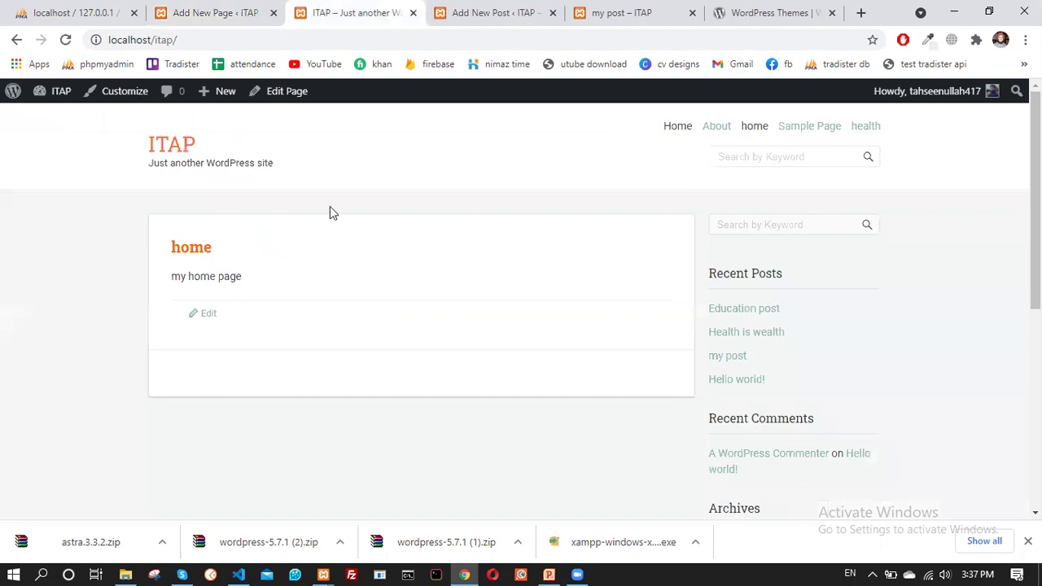
Reload the live site, open the blog page, and check the Education post link
{"action": "left_click", "coordinate": [65, 40]}
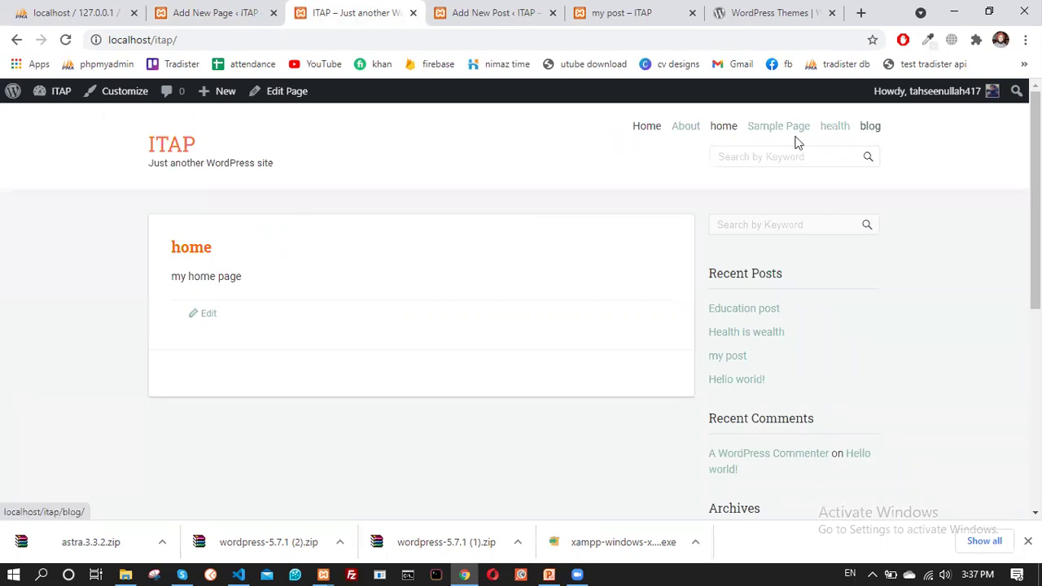
{"action": "left_click", "coordinate": [871, 128]}
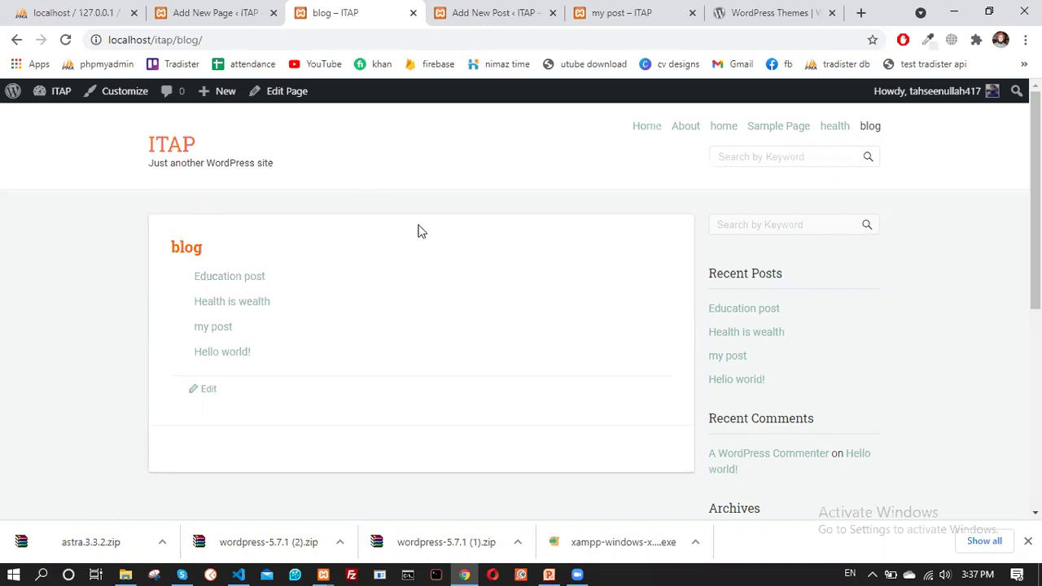
{"action": "left_click", "coordinate": [249, 277]}
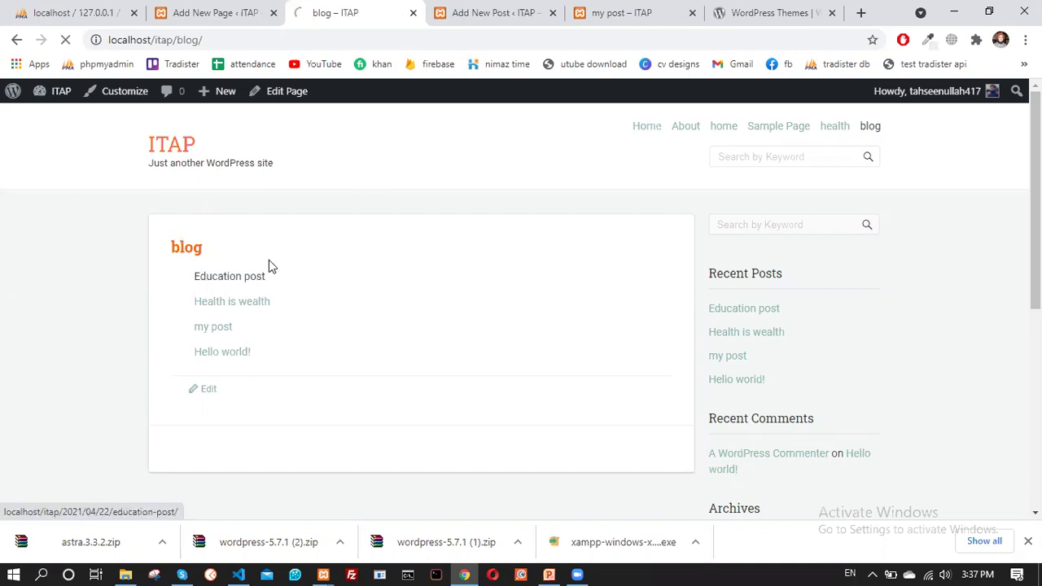
{"action": "scroll", "coordinate": [318, 367], "scroll_direction": "down", "scroll_amount": 2}
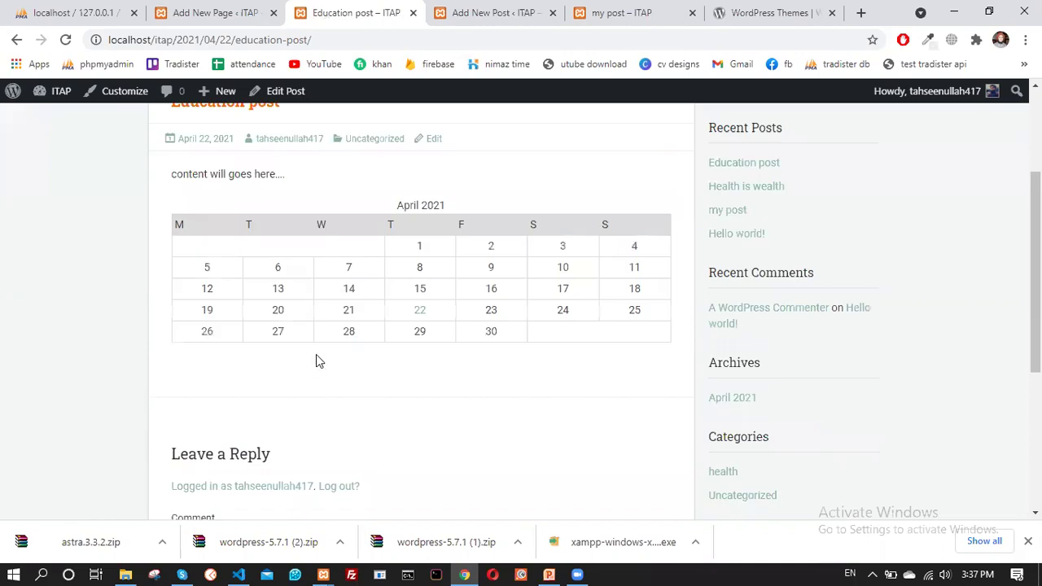
{"action": "scroll", "coordinate": [318, 361], "scroll_direction": "down", "scroll_amount": 4}
{"action": "left_click", "coordinate": [16, 41]}
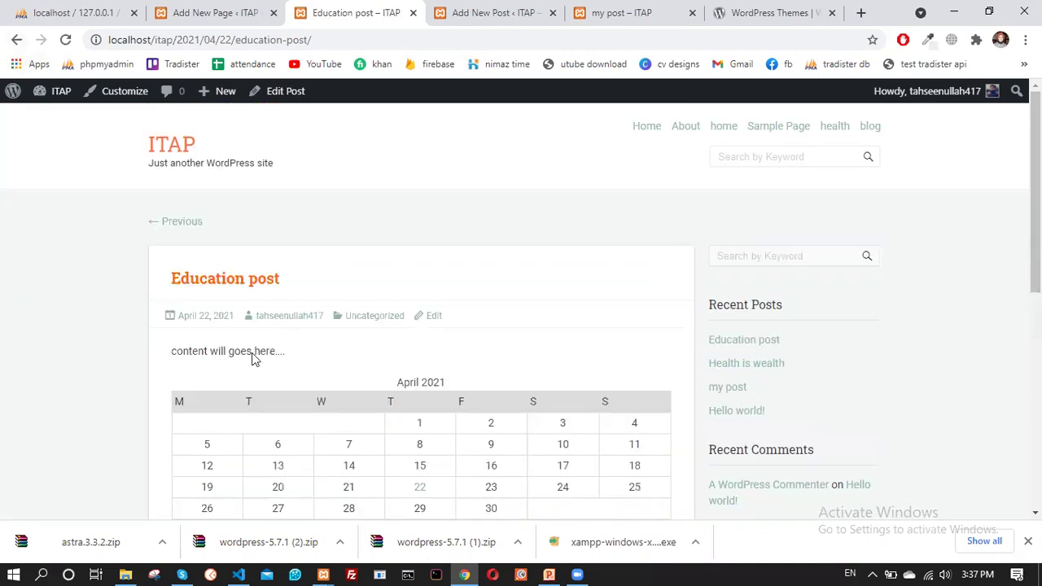
{"action": "key", "text": "alt+Left"}
Open the Health is wealth post from the blog list and return
{"action": "left_click", "coordinate": [243, 309]}
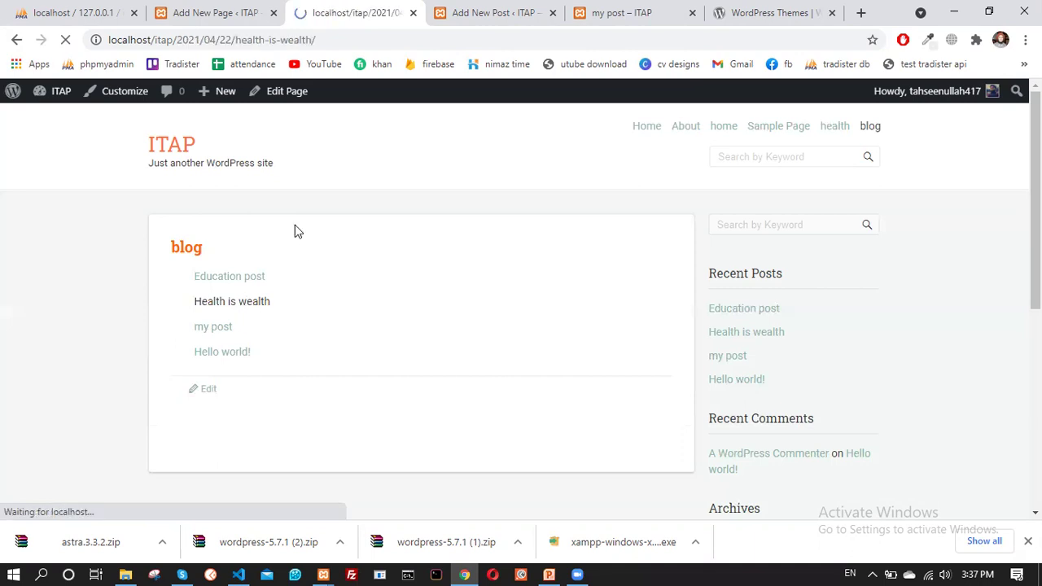
{"action": "scroll", "coordinate": [391, 358], "scroll_direction": "down", "scroll_amount": 15}
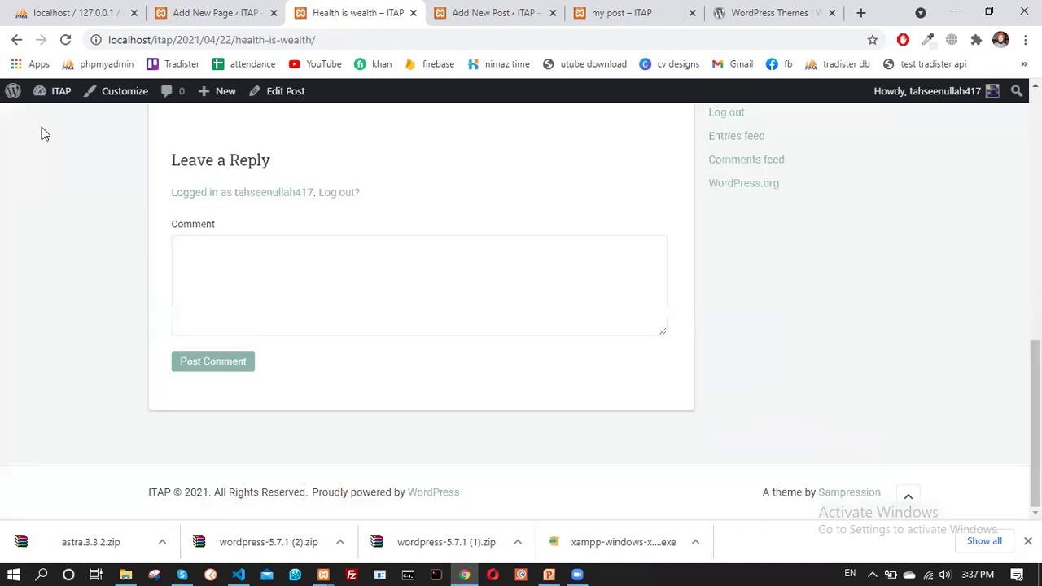
{"action": "scroll", "coordinate": [42, 132], "scroll_direction": "up", "scroll_amount": 15}
{"action": "key", "text": "alt+Left"}
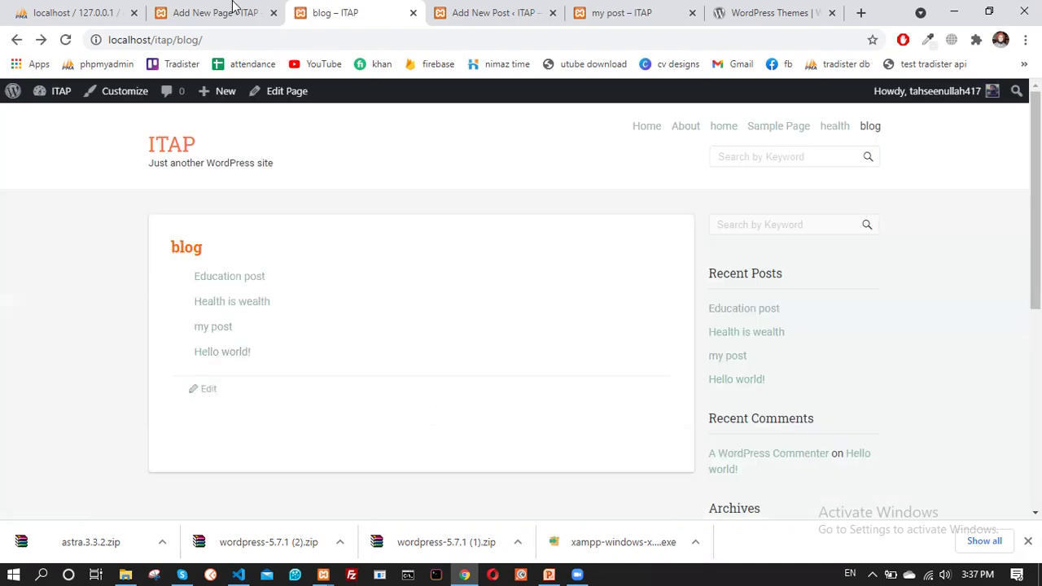
Revisit the post and blog page editors, placing the caret below the post list
{"action": "left_click", "coordinate": [488, 23]}
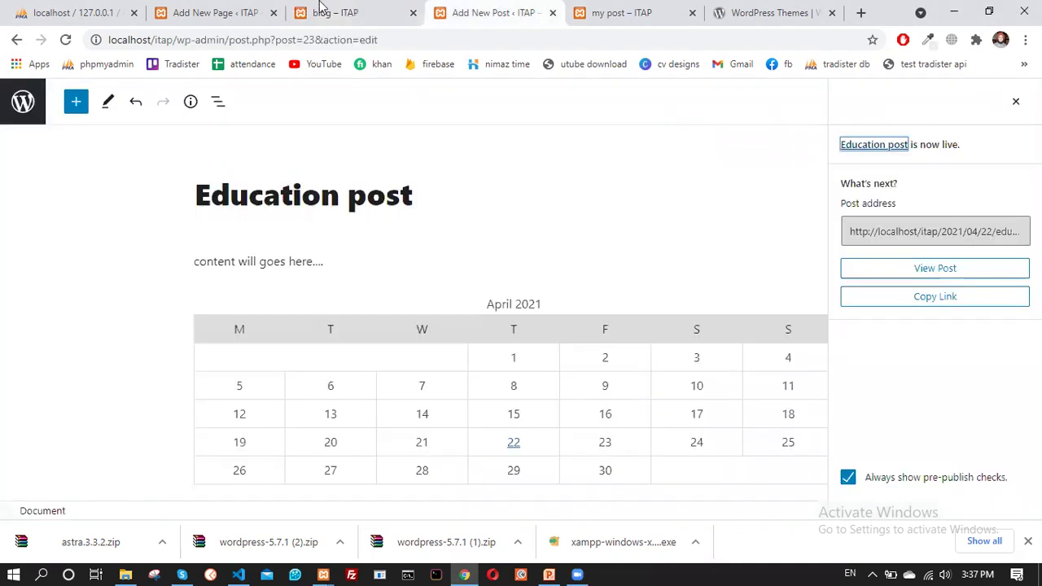
{"action": "left_click", "coordinate": [220, 12]}
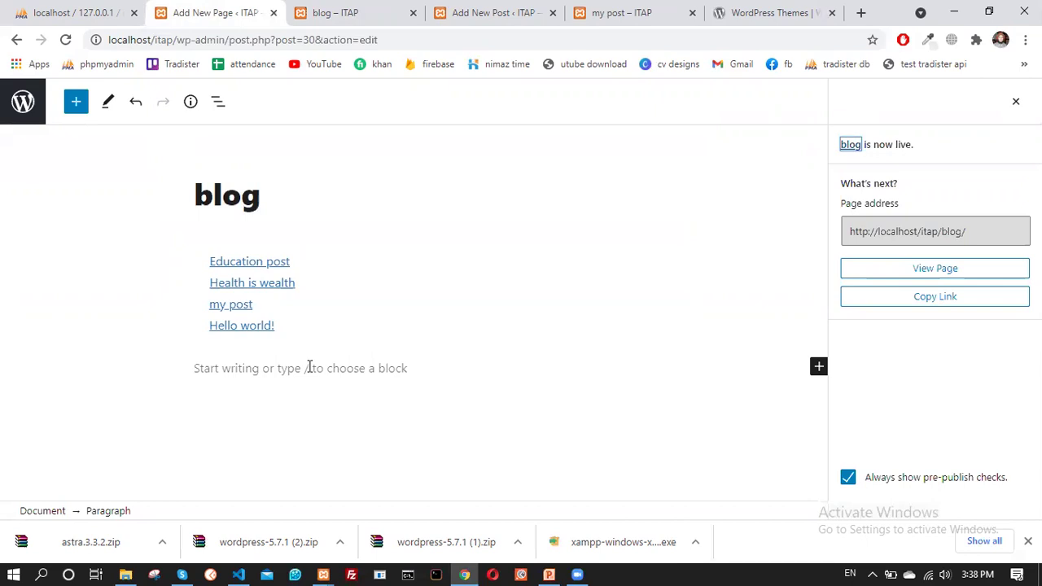
{"action": "left_click", "coordinate": [310, 369]}
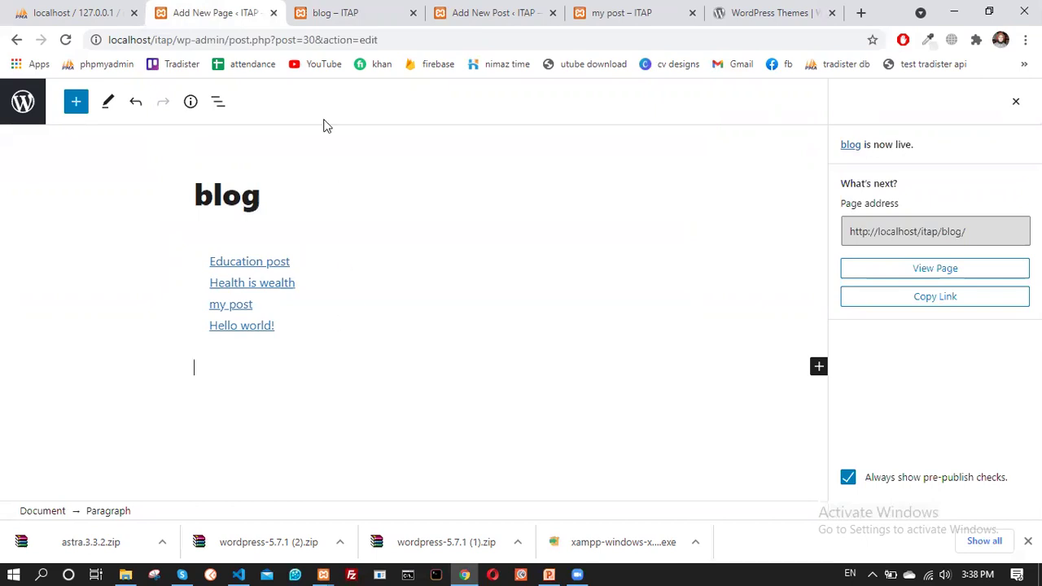
{"action": "left_click", "coordinate": [323, 13]}
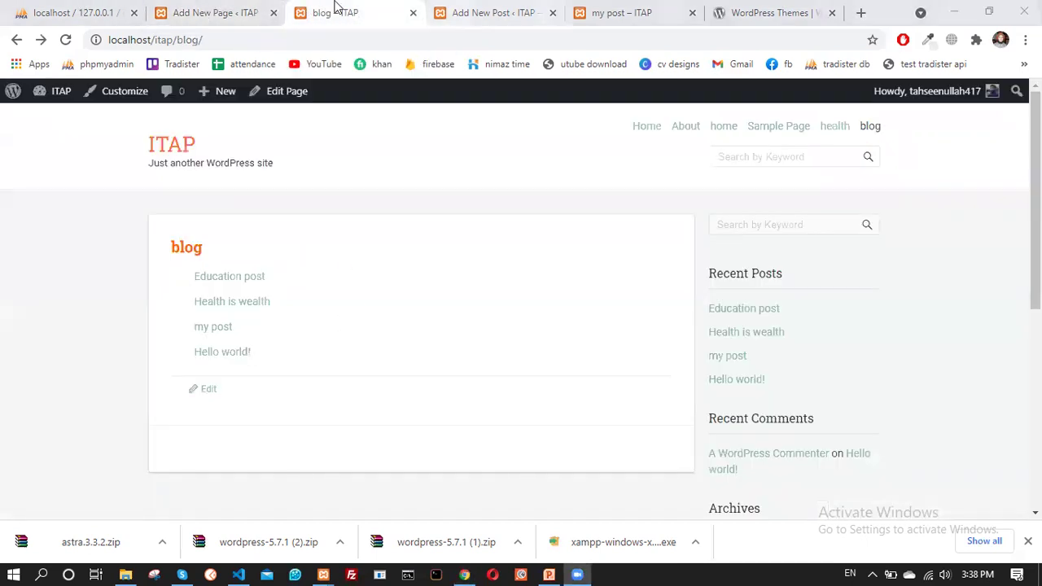
In Reading settings, choose 'blog' as the posts page
{"action": "mouse_move", "coordinate": [38, 101]}
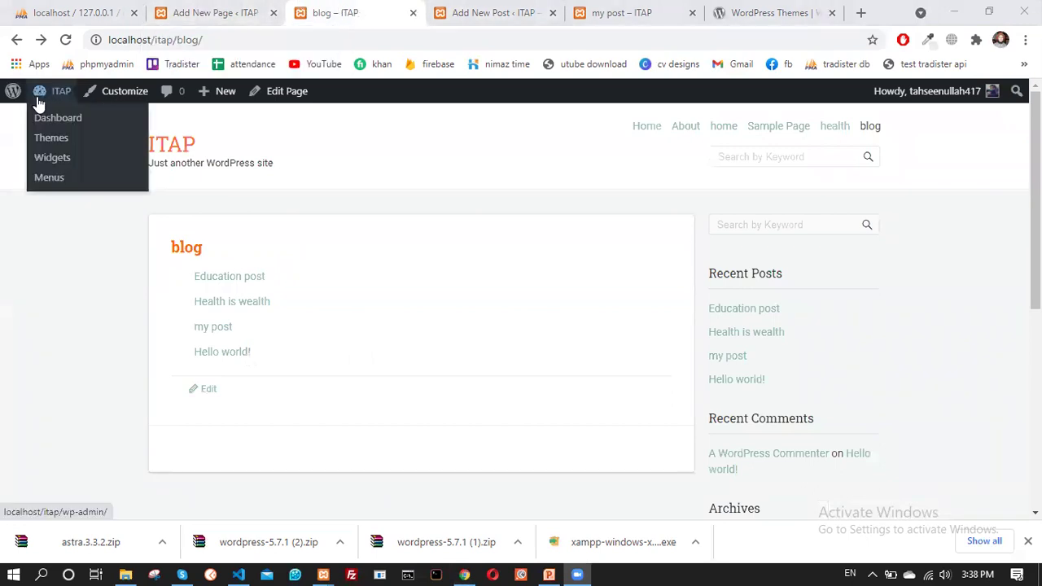
{"action": "left_click", "coordinate": [46, 120]}
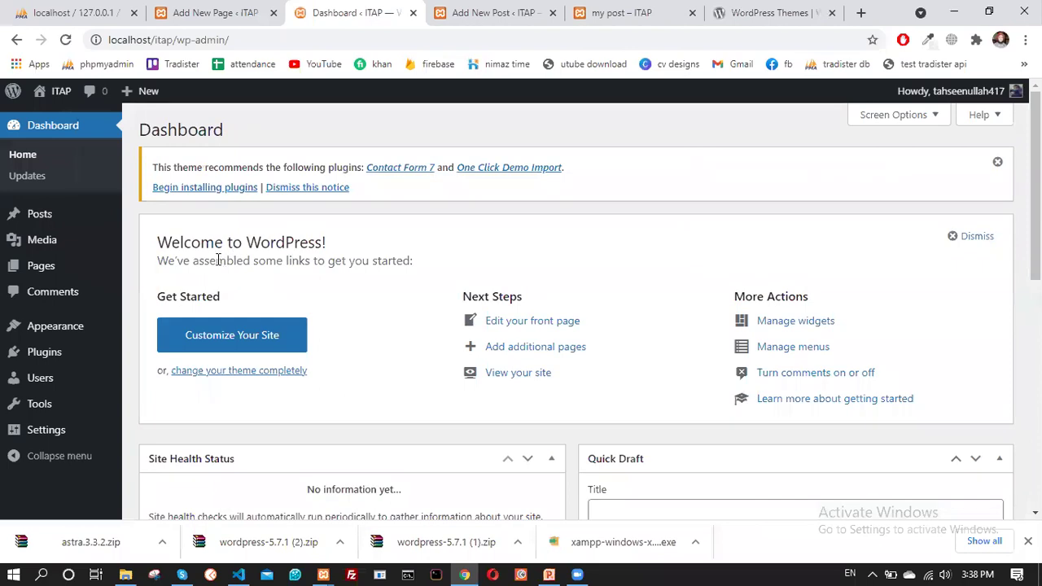
{"action": "scroll", "coordinate": [100, 432], "scroll_direction": "down", "scroll_amount": 2}
{"action": "mouse_move", "coordinate": [42, 433]}
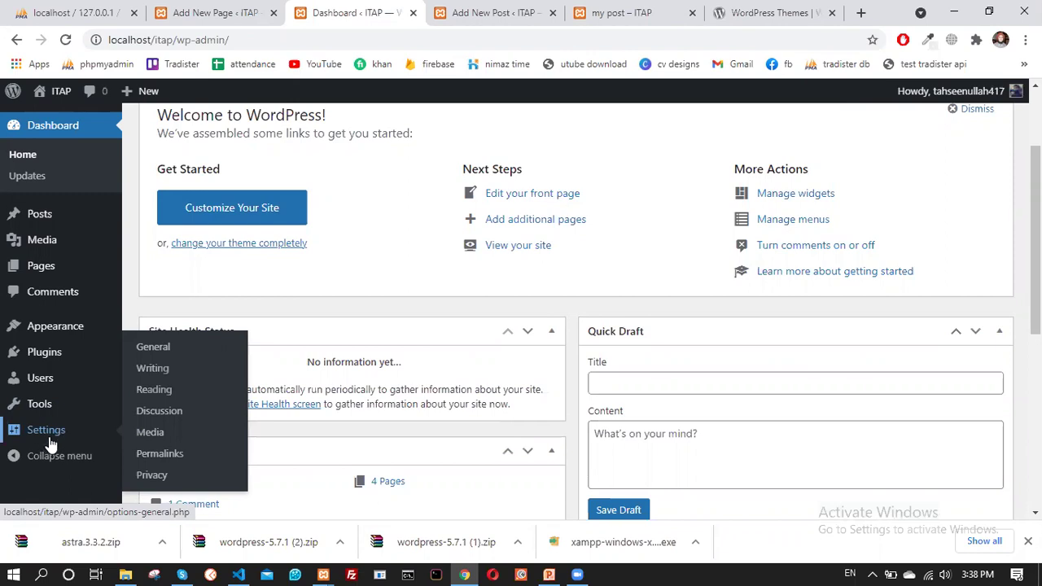
{"action": "left_click", "coordinate": [161, 390]}
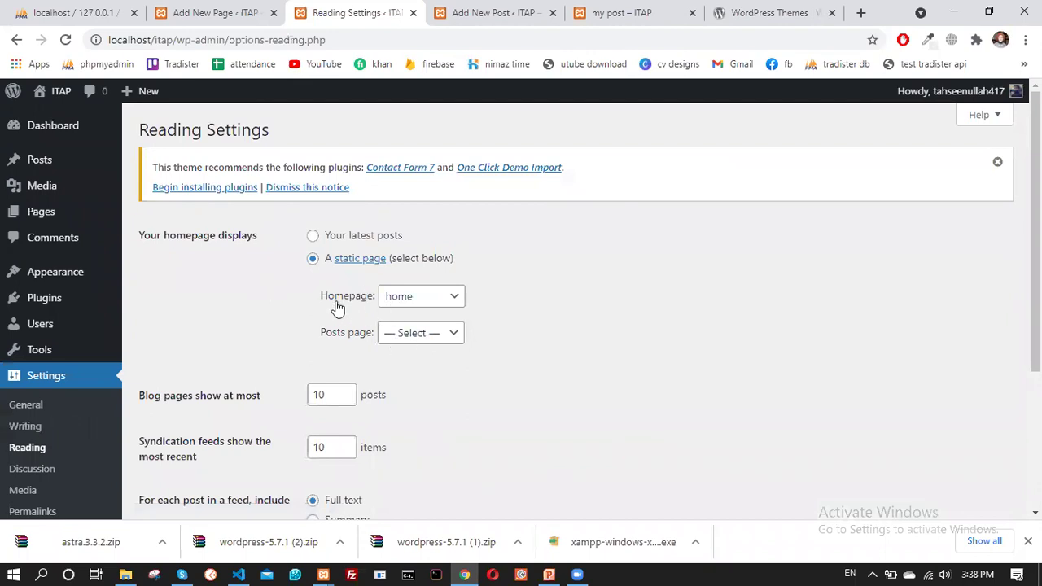
{"action": "left_click", "coordinate": [416, 338]}
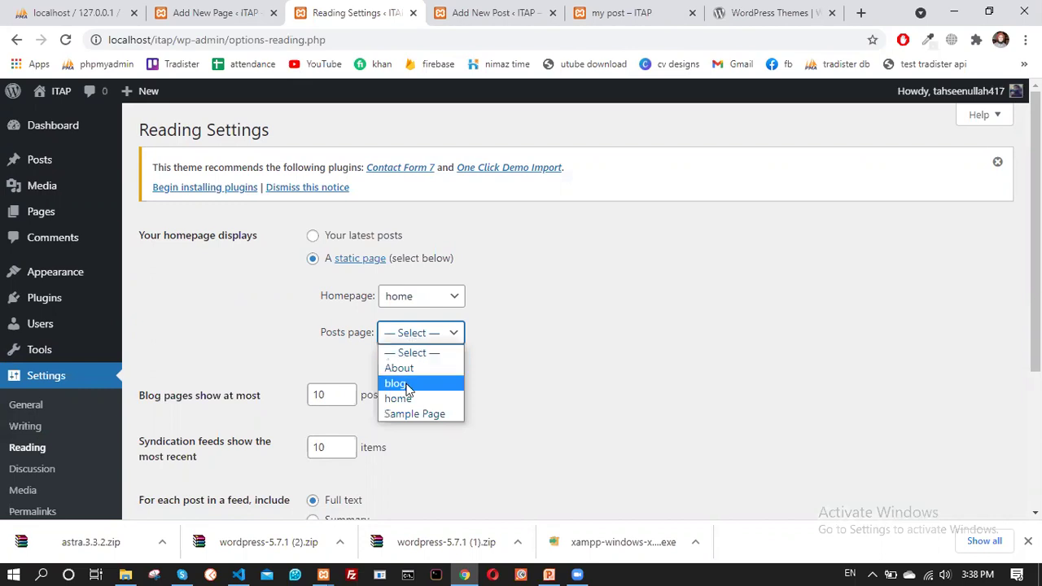
{"action": "left_click", "coordinate": [415, 383]}
Keep 10 posts per blog page and save the Reading settings
{"action": "scroll", "coordinate": [446, 353], "scroll_direction": "down", "scroll_amount": 2}
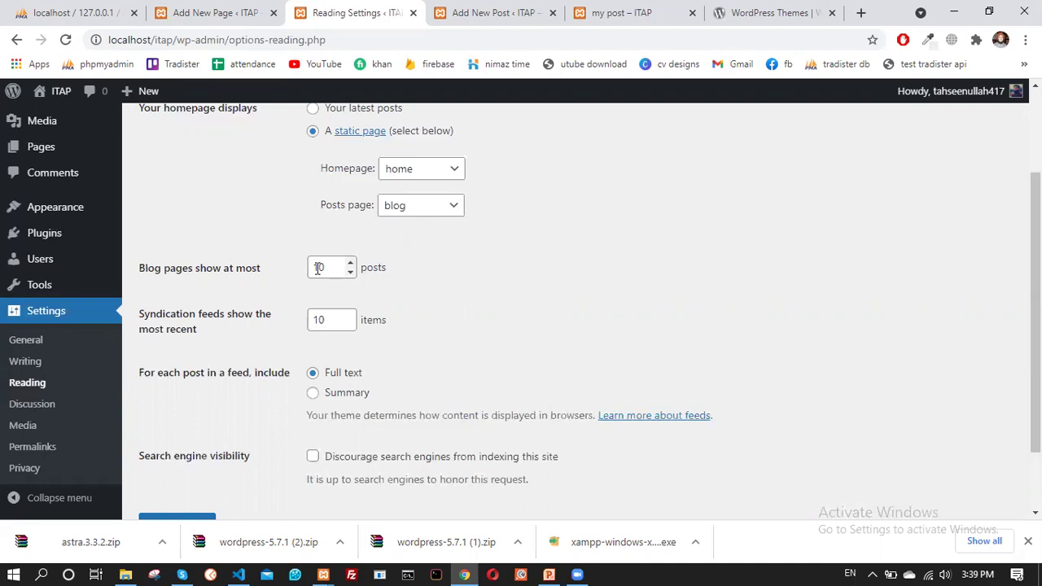
{"action": "left_click", "coordinate": [319, 269]}
{"action": "left_click", "coordinate": [415, 293]}
{"action": "scroll", "coordinate": [431, 344], "scroll_direction": "down", "scroll_amount": 2}
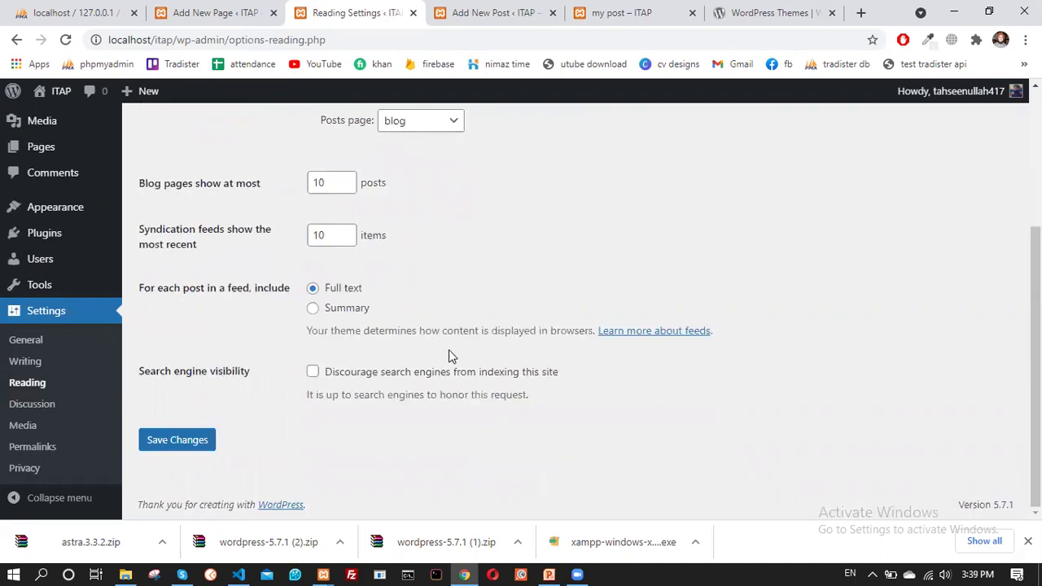
{"action": "left_click", "coordinate": [201, 444]}
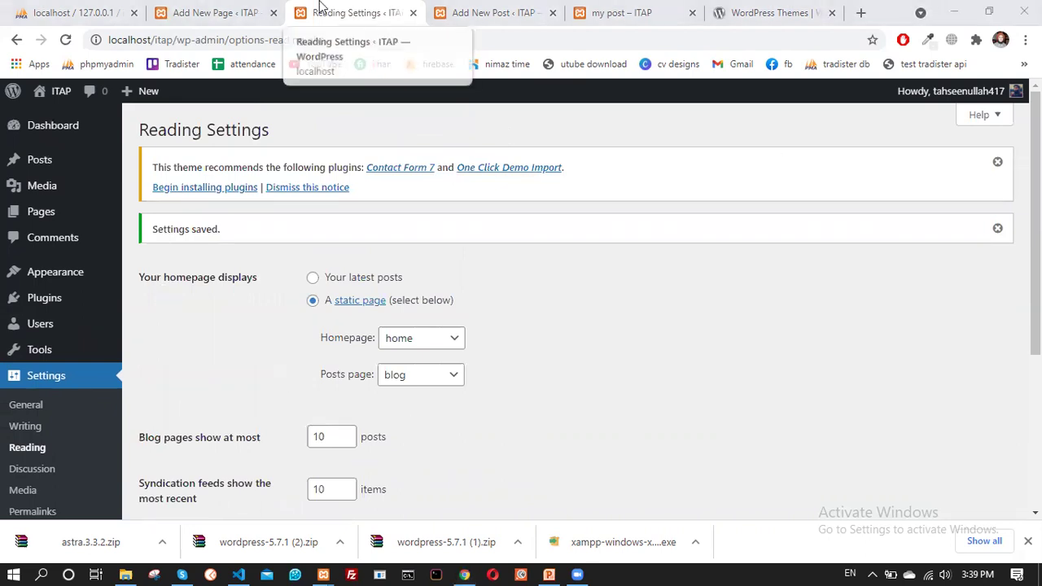
{"action": "key", "text": "ctrl+Tab"}
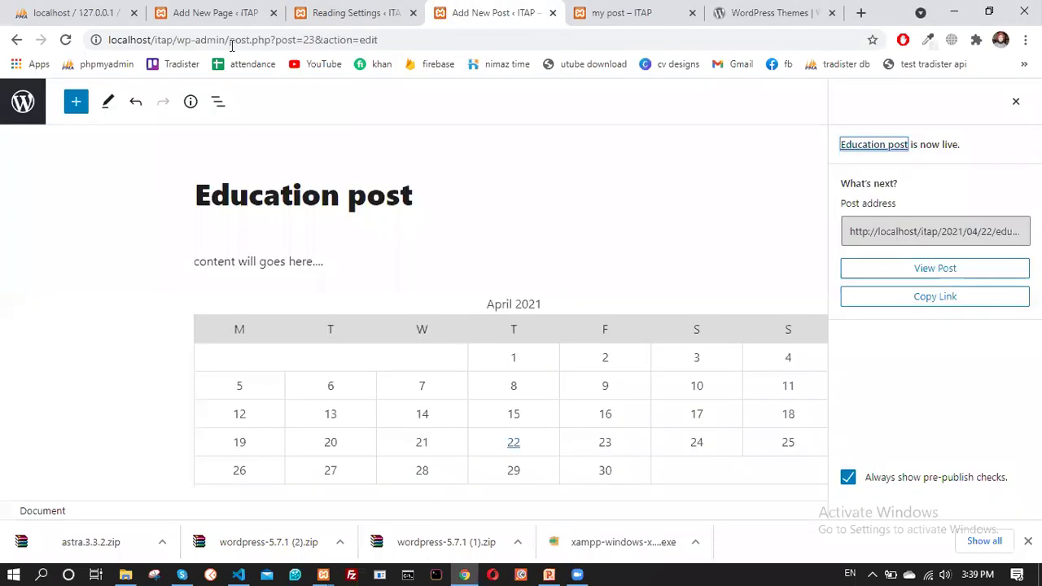
Load the site front page at localhost/itap/ and open its blog page
{"action": "double_click", "coordinate": [180, 40]}
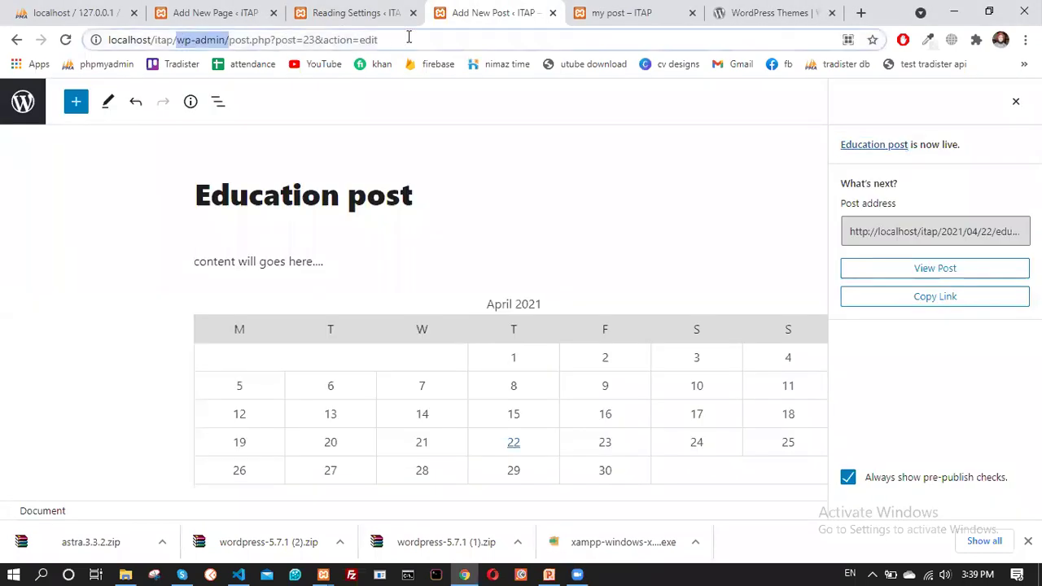
{"action": "left_click", "coordinate": [409, 38], "text": "shift"}
{"action": "key", "text": "BackSpace"}
{"action": "key", "text": "Return"}
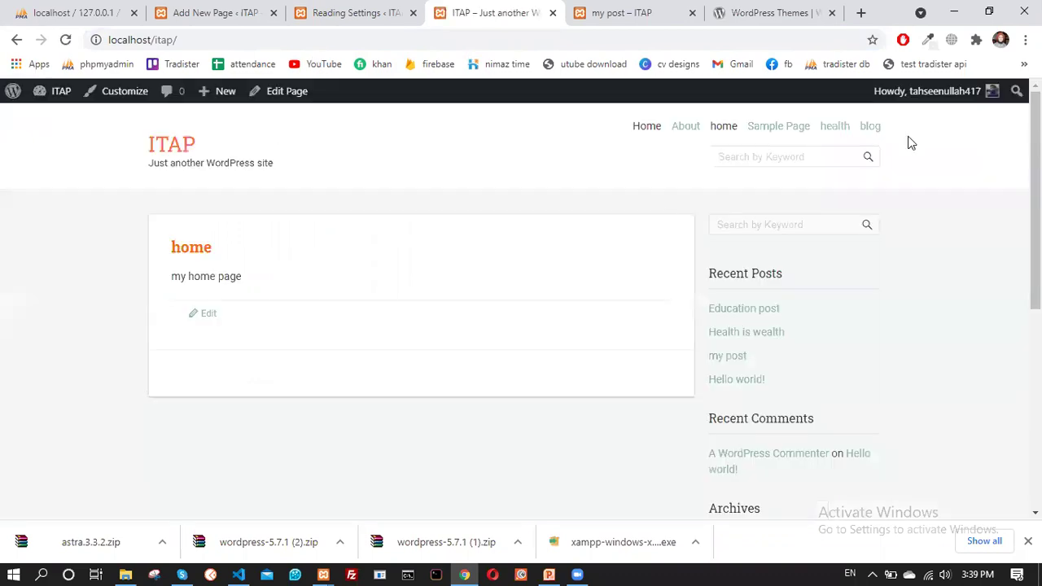
{"action": "left_click", "coordinate": [872, 130]}
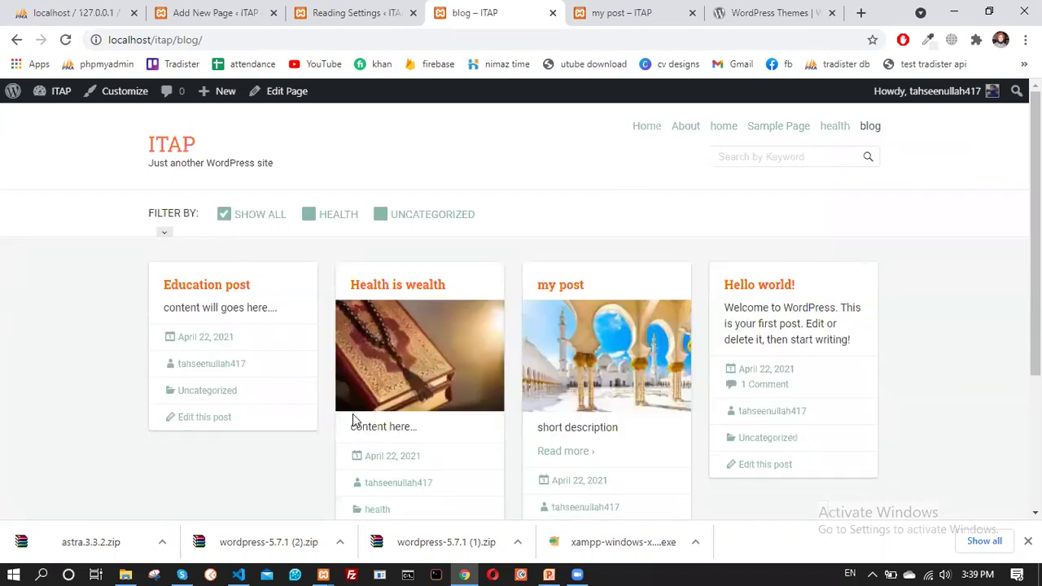
Review the four filterable post cards, then go back to the blog page editor
{"action": "scroll", "coordinate": [326, 399], "scroll_direction": "down", "scroll_amount": 2}
{"action": "scroll", "coordinate": [316, 383], "scroll_direction": "up", "scroll_amount": 2}
{"action": "scroll", "coordinate": [744, 416], "scroll_direction": "down", "scroll_amount": 3}
{"action": "scroll", "coordinate": [377, 407], "scroll_direction": "up", "scroll_amount": 3}
{"action": "scroll", "coordinate": [377, 408], "scroll_direction": "down", "scroll_amount": 2}
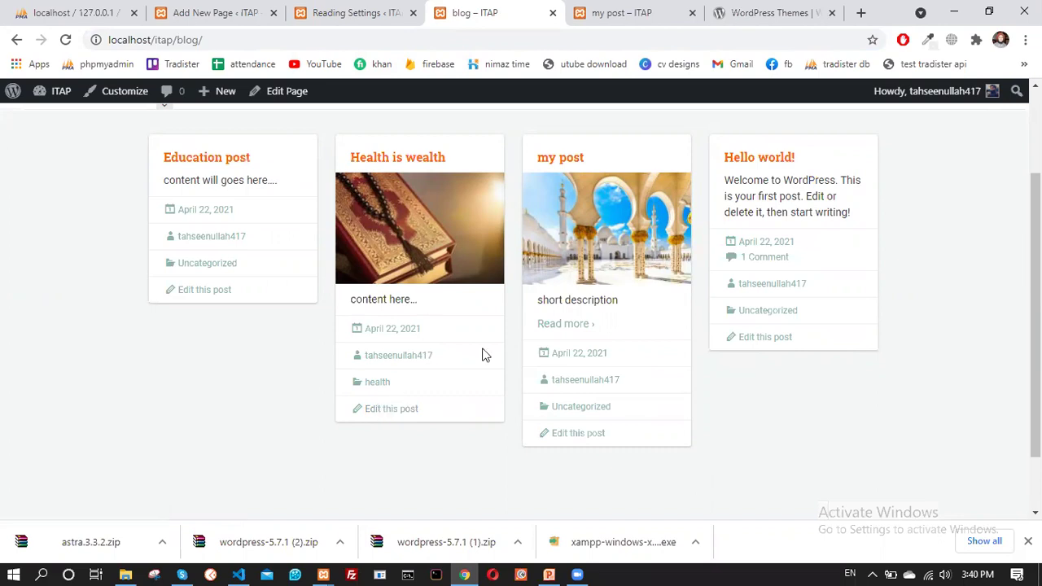
{"action": "left_click", "coordinate": [73, 12]}
{"action": "left_click", "coordinate": [236, 9]}
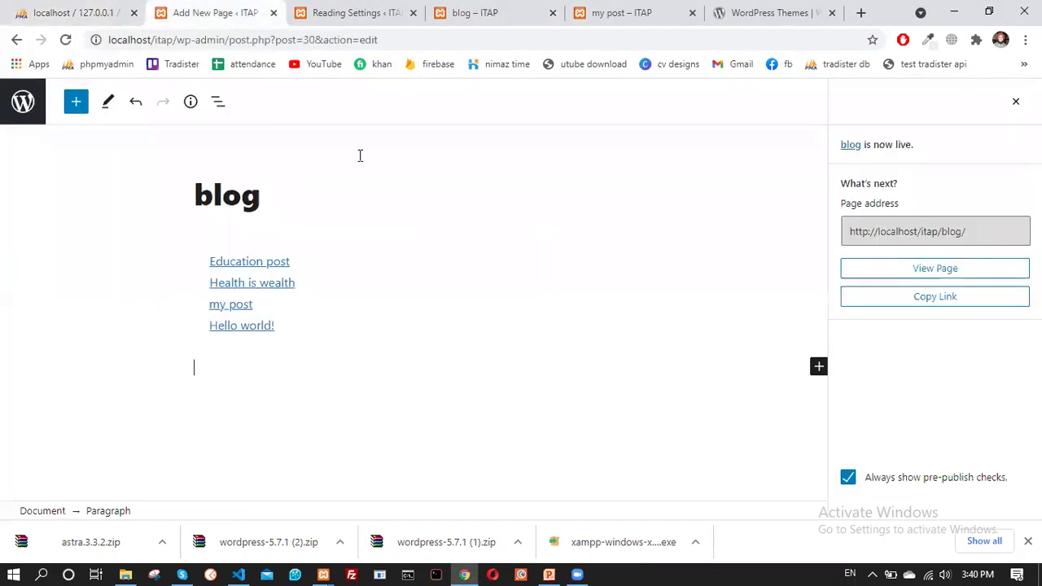
Change 'Blog pages show at most' from 10 to 2 in Reading Settings and save
{"action": "left_click", "coordinate": [343, 5]}
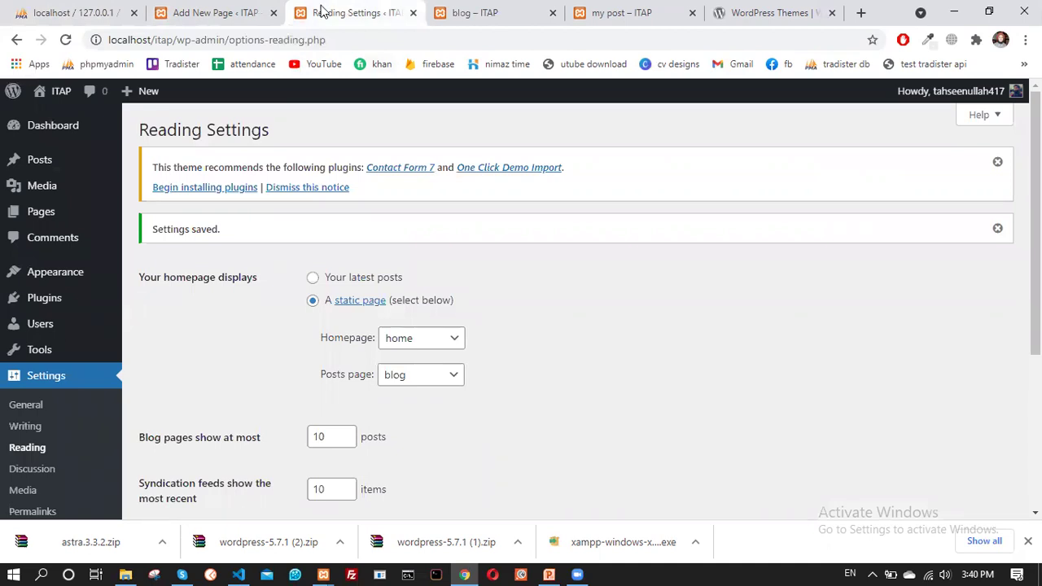
{"action": "scroll", "coordinate": [347, 354], "scroll_direction": "down", "scroll_amount": 2}
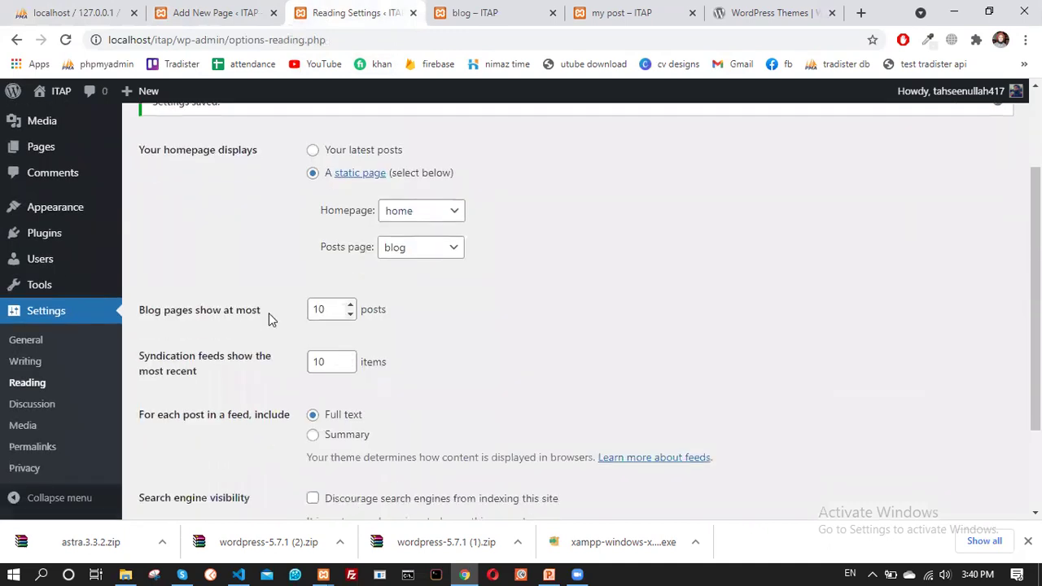
{"action": "double_click", "coordinate": [317, 308]}
{"action": "type", "text": "2"}
{"action": "left_click", "coordinate": [485, 334]}
{"action": "scroll", "coordinate": [358, 342], "scroll_direction": "down", "scroll_amount": 2}
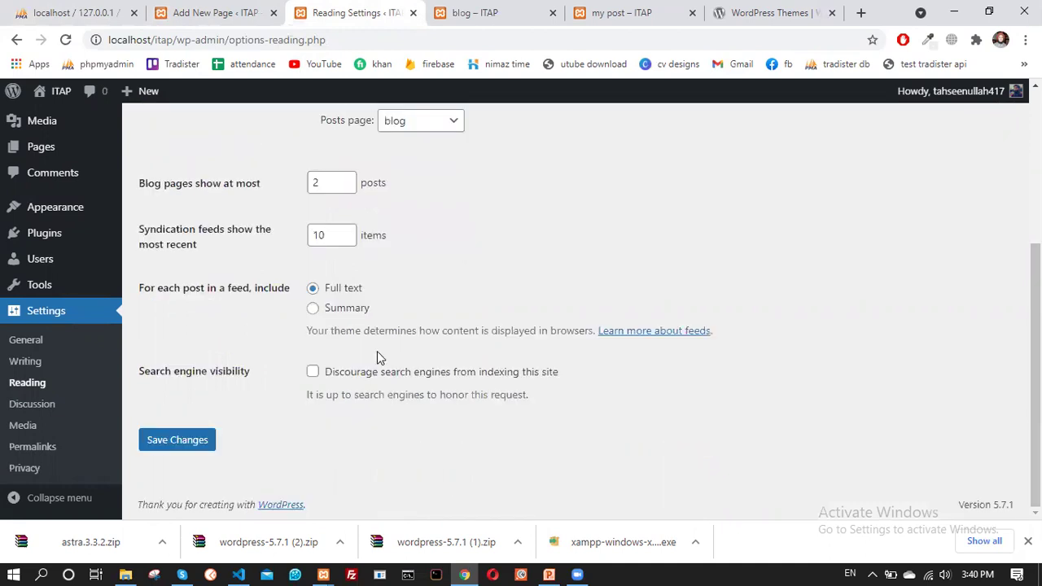
{"action": "left_click", "coordinate": [176, 439]}
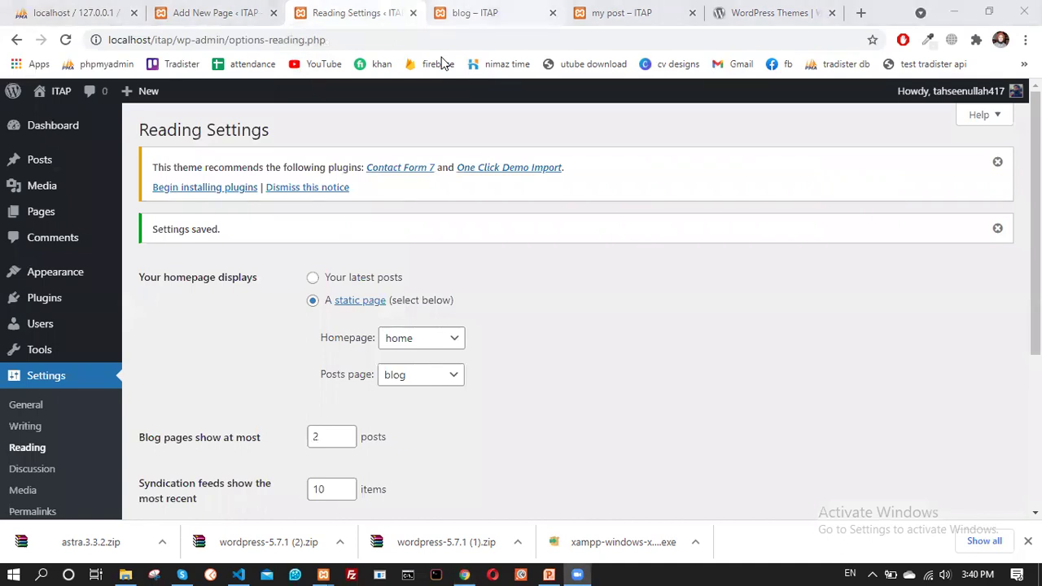
Reload the live blog page to confirm two cards plus an Older posts link
{"action": "key", "text": "ctrl+Tab"}
{"action": "left_click", "coordinate": [66, 40]}
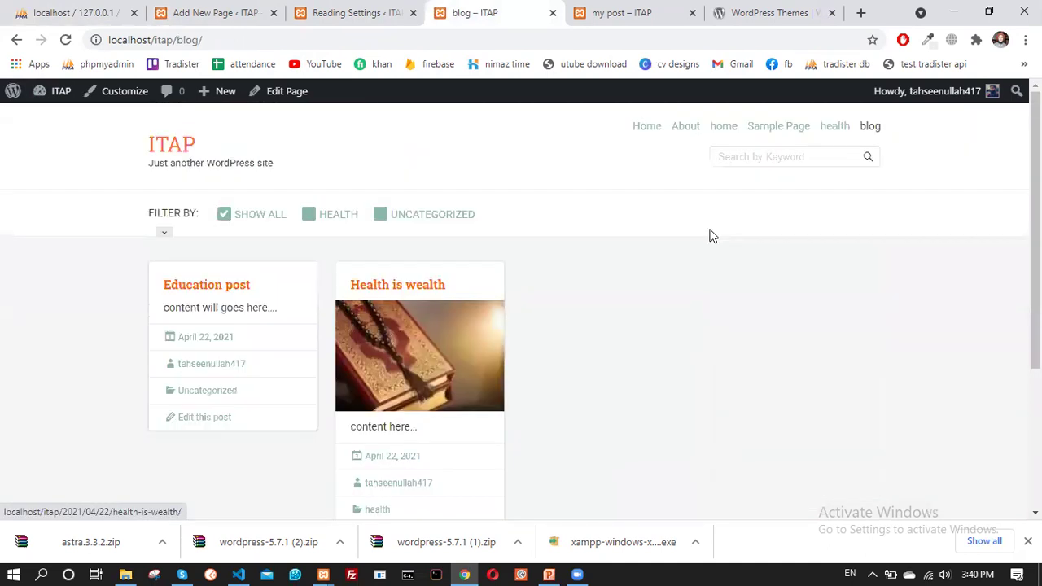
{"action": "left_click", "coordinate": [874, 129]}
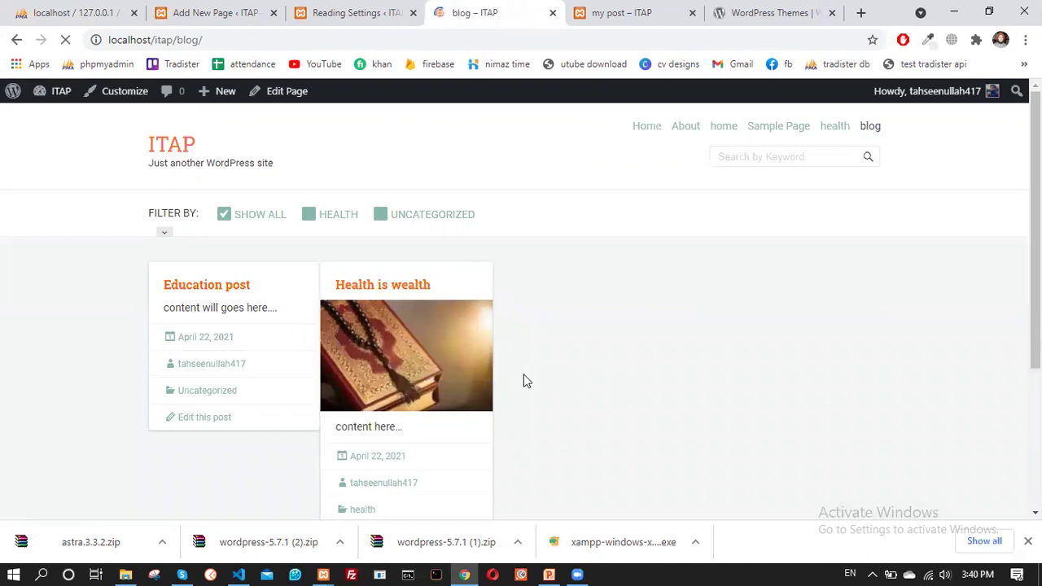
{"action": "scroll", "coordinate": [503, 367], "scroll_direction": "down", "scroll_amount": 3}
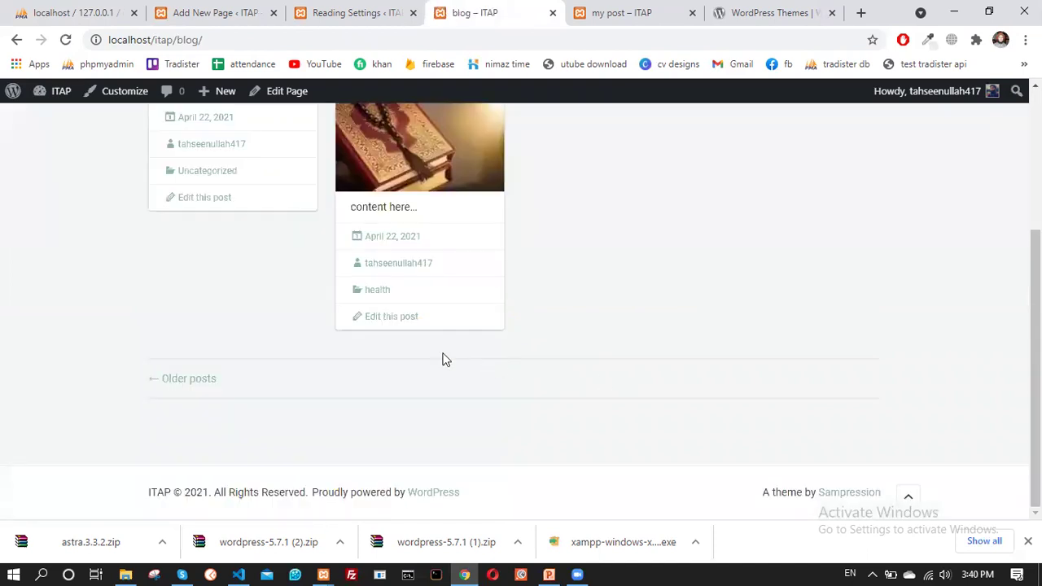
{"action": "scroll", "coordinate": [343, 357], "scroll_direction": "up", "scroll_amount": 3}
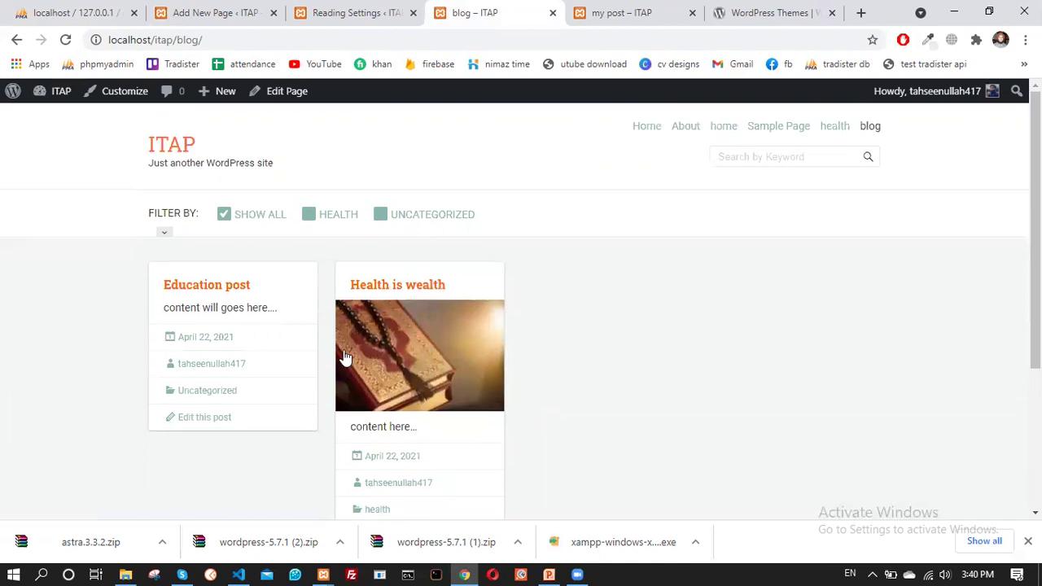
{"action": "scroll", "coordinate": [407, 374], "scroll_direction": "down", "scroll_amount": 3}
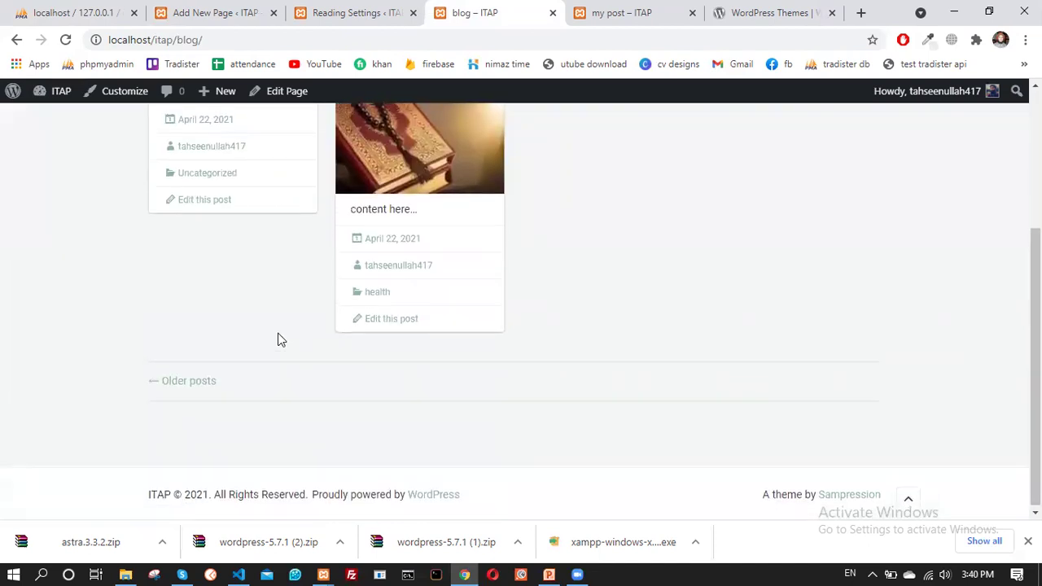
{"action": "scroll", "coordinate": [277, 326], "scroll_direction": "up", "scroll_amount": 3}
{"action": "scroll", "coordinate": [603, 359], "scroll_direction": "down", "scroll_amount": 3}
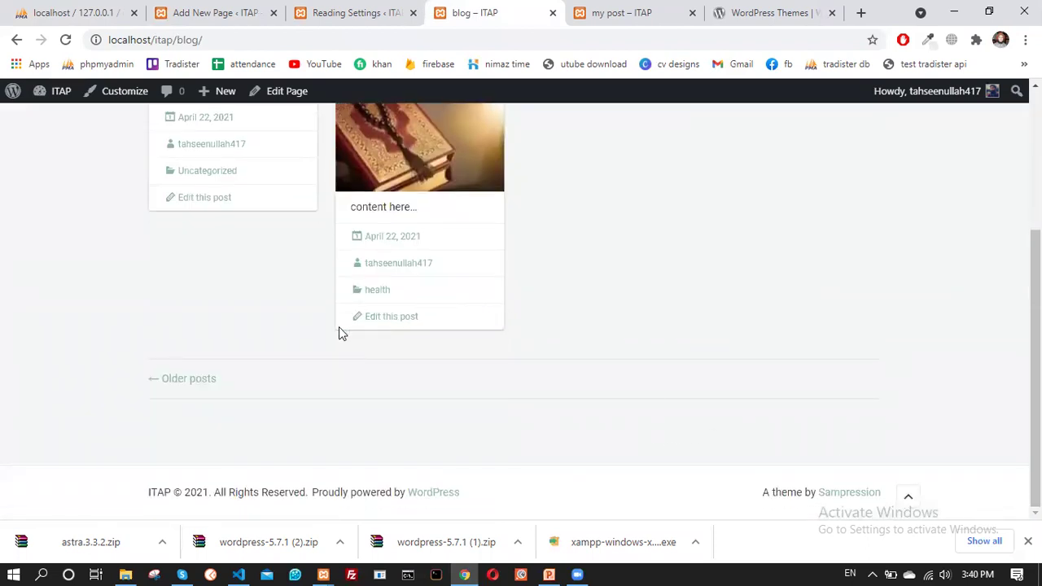
{"action": "scroll", "coordinate": [349, 223], "scroll_direction": "up", "scroll_amount": 5}
{"action": "left_click", "coordinate": [338, 10]}
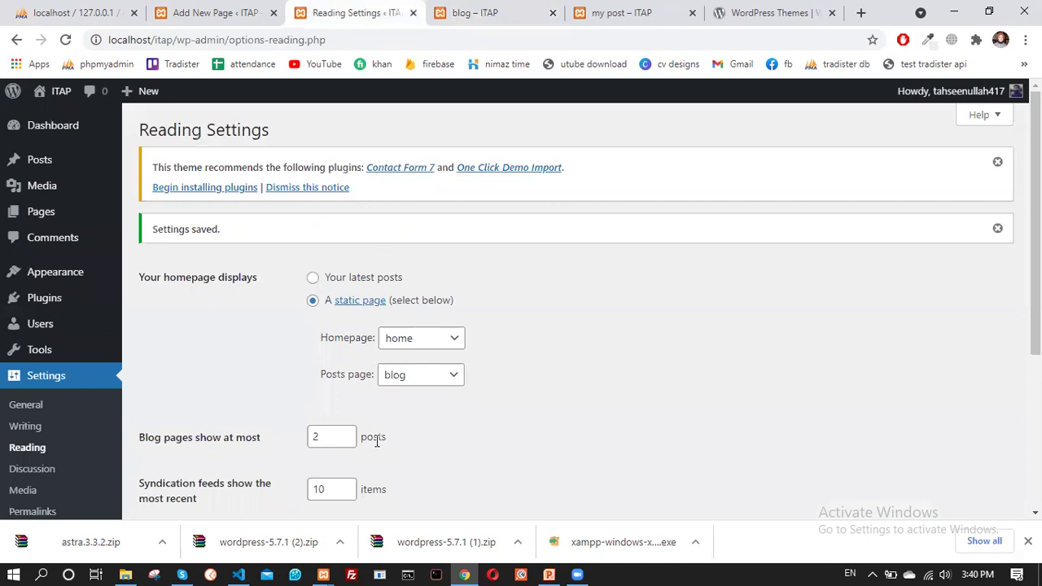
Change 'Blog pages show at most' from 2 back to 10 and save the settings
{"action": "scroll", "coordinate": [337, 415], "scroll_direction": "down", "scroll_amount": 2}
{"action": "key", "text": "BackSpace"}
{"action": "type", "text": "10"}
{"action": "left_click", "coordinate": [644, 337]}
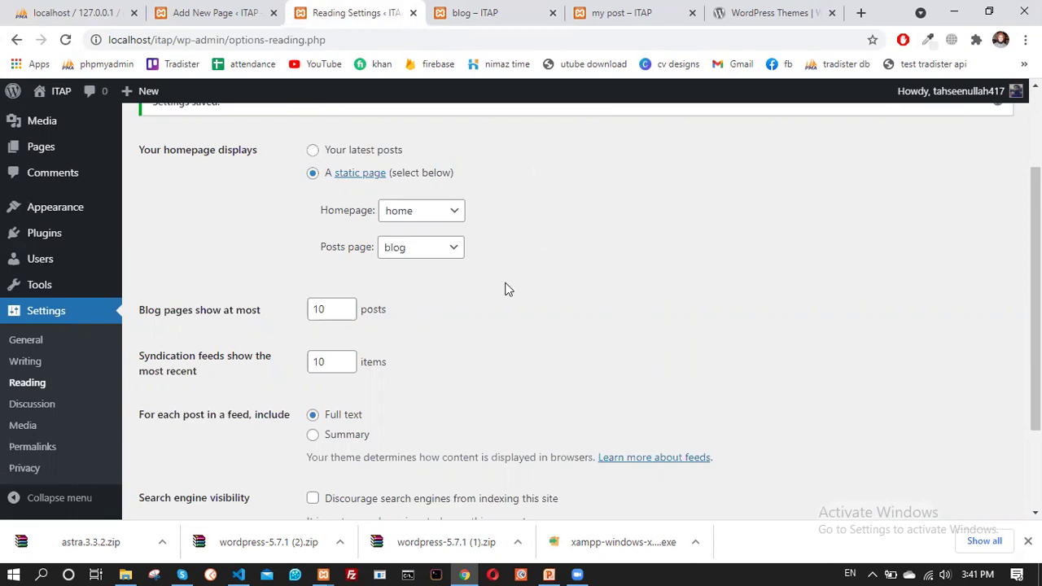
{"action": "scroll", "coordinate": [429, 319], "scroll_direction": "down", "scroll_amount": 2}
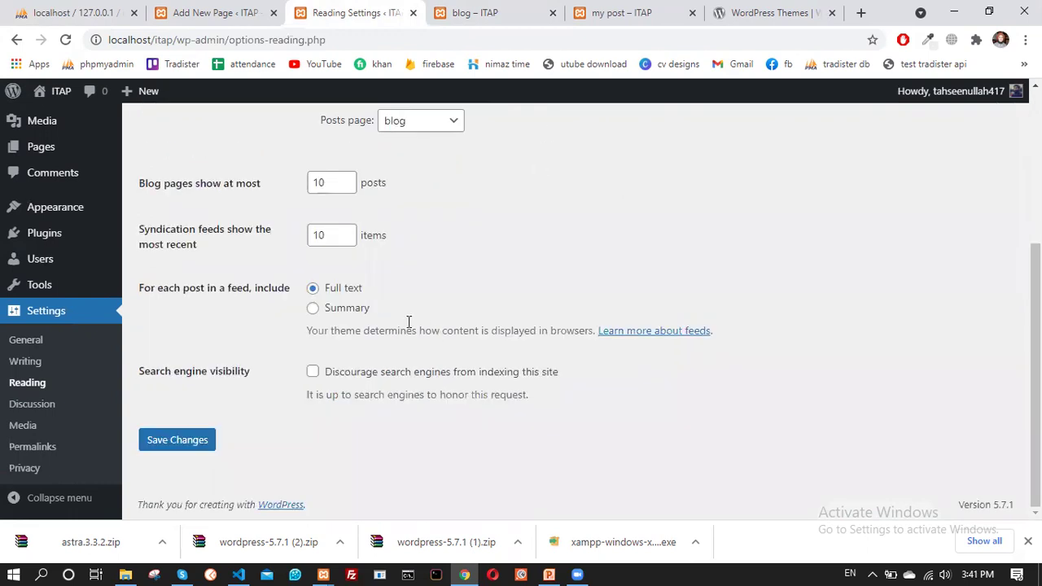
{"action": "left_click", "coordinate": [188, 444]}
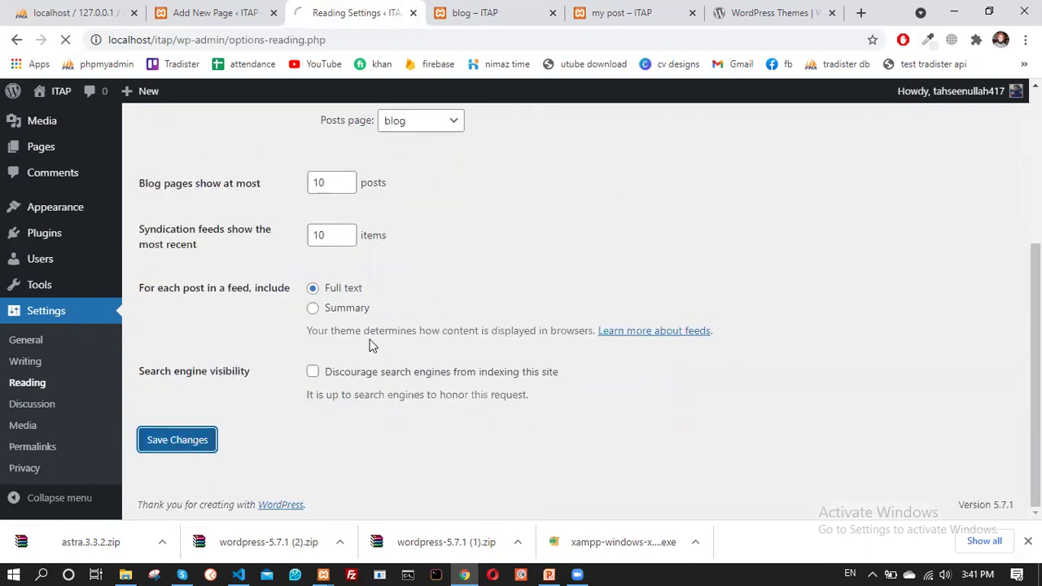
Scroll through the live blog – ITAP page's Education and Health is wealth cards
{"action": "left_click", "coordinate": [453, 13]}
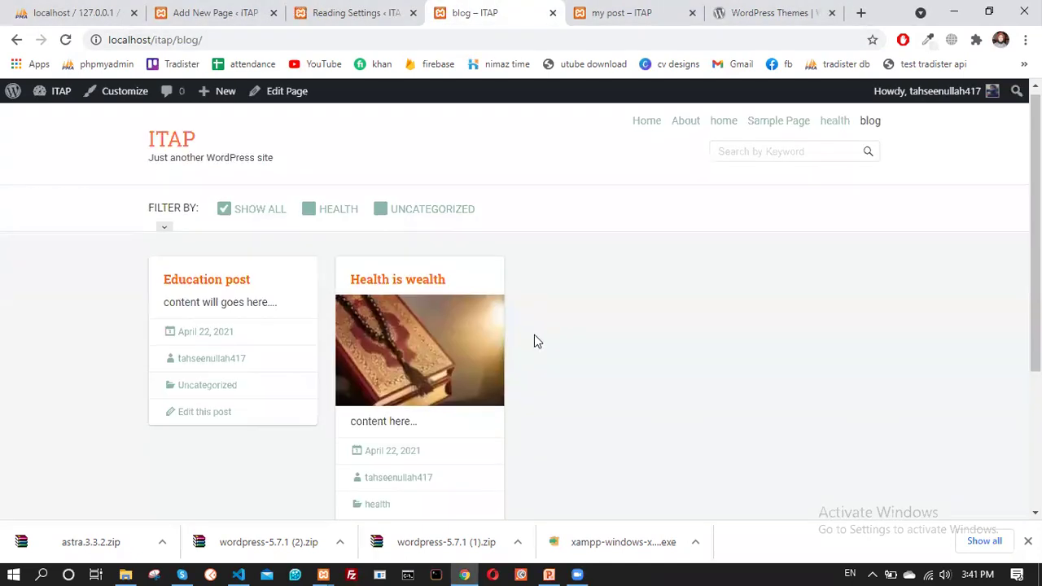
{"action": "scroll", "coordinate": [562, 360], "scroll_direction": "down", "scroll_amount": 2}
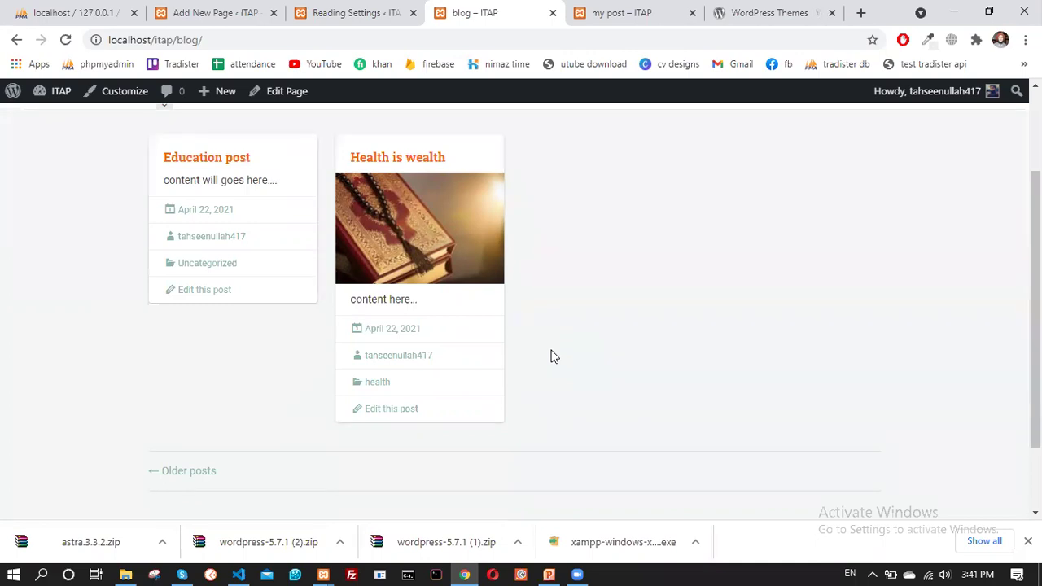
{"action": "scroll", "coordinate": [457, 272], "scroll_direction": "up", "scroll_amount": 2}
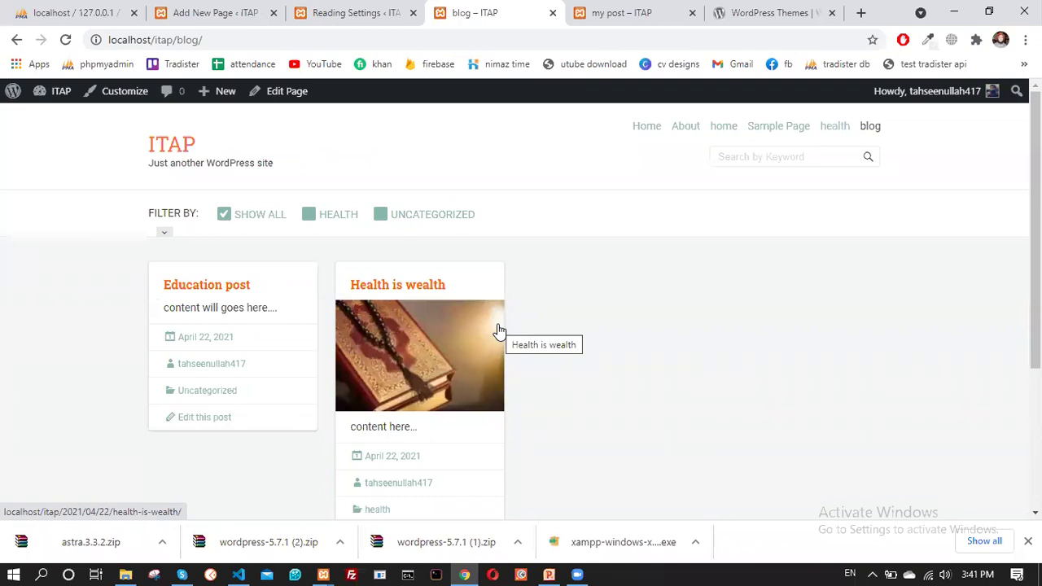
{"action": "scroll", "coordinate": [507, 332], "scroll_direction": "down", "scroll_amount": 3}
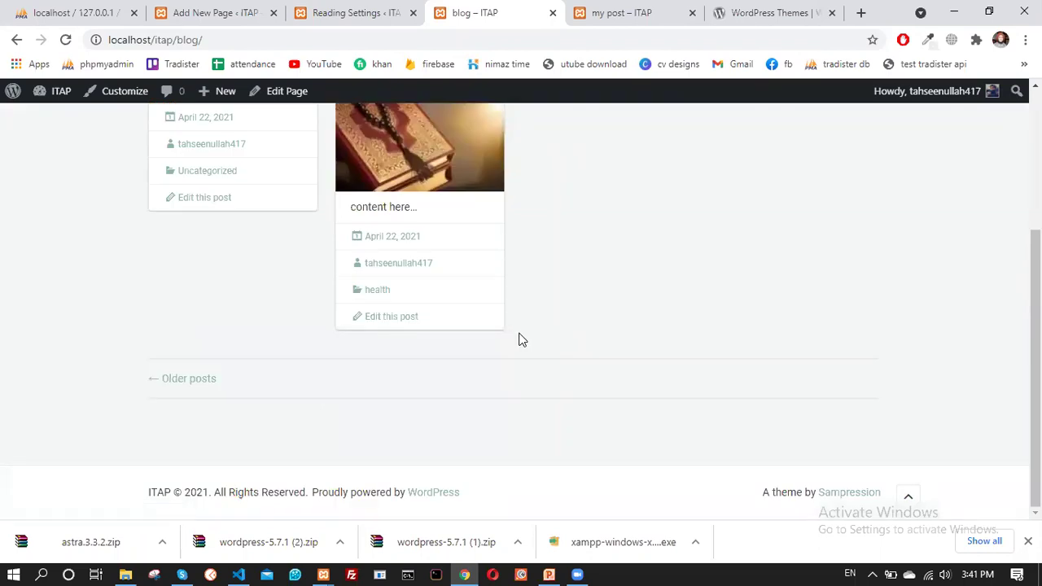
{"action": "scroll", "coordinate": [586, 353], "scroll_direction": "up", "scroll_amount": 2}
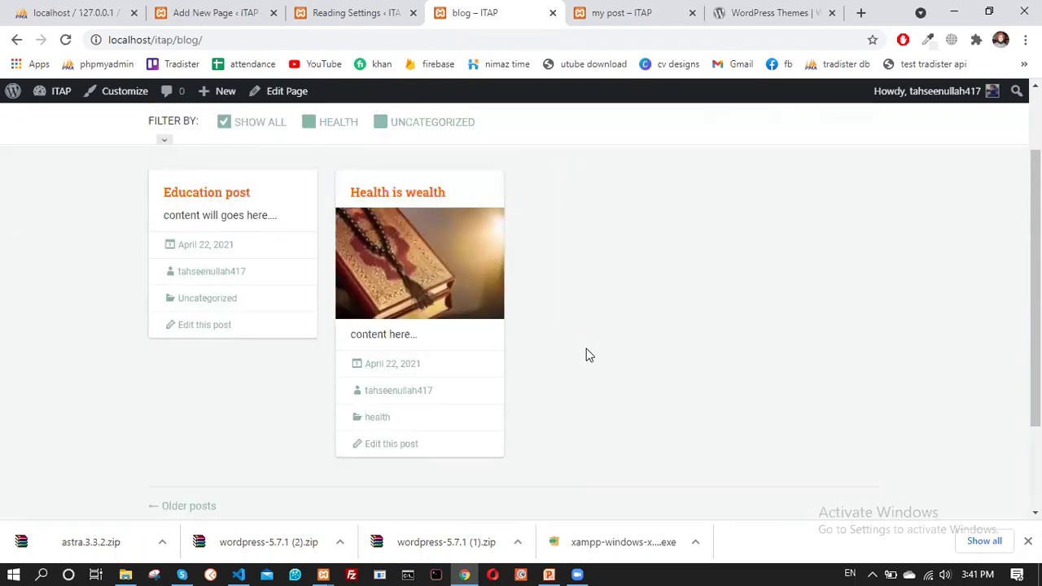
{"action": "scroll", "coordinate": [593, 362], "scroll_direction": "down", "scroll_amount": 2}
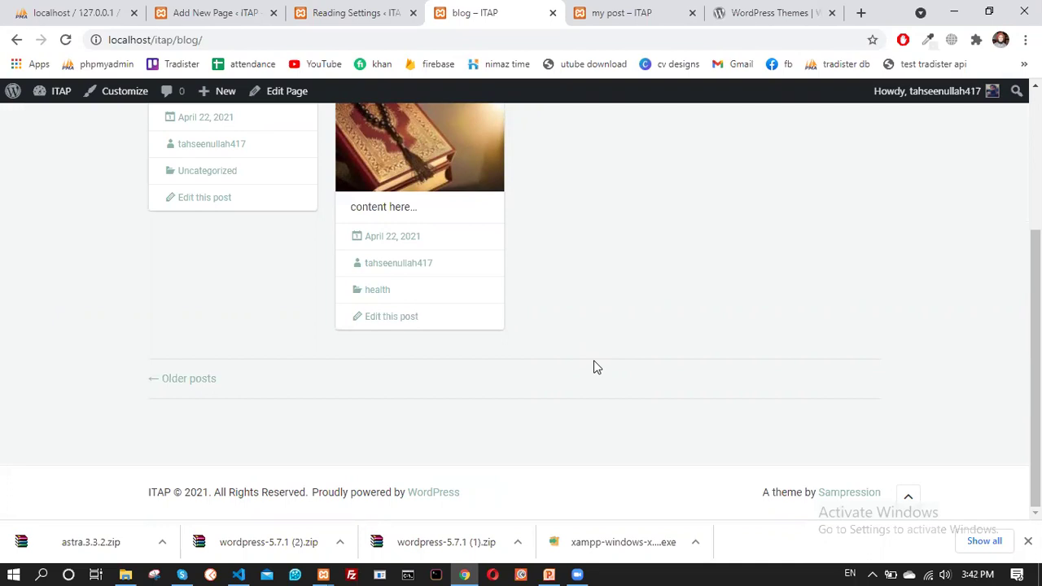
{"action": "scroll", "coordinate": [595, 368], "scroll_direction": "up", "scroll_amount": 3}
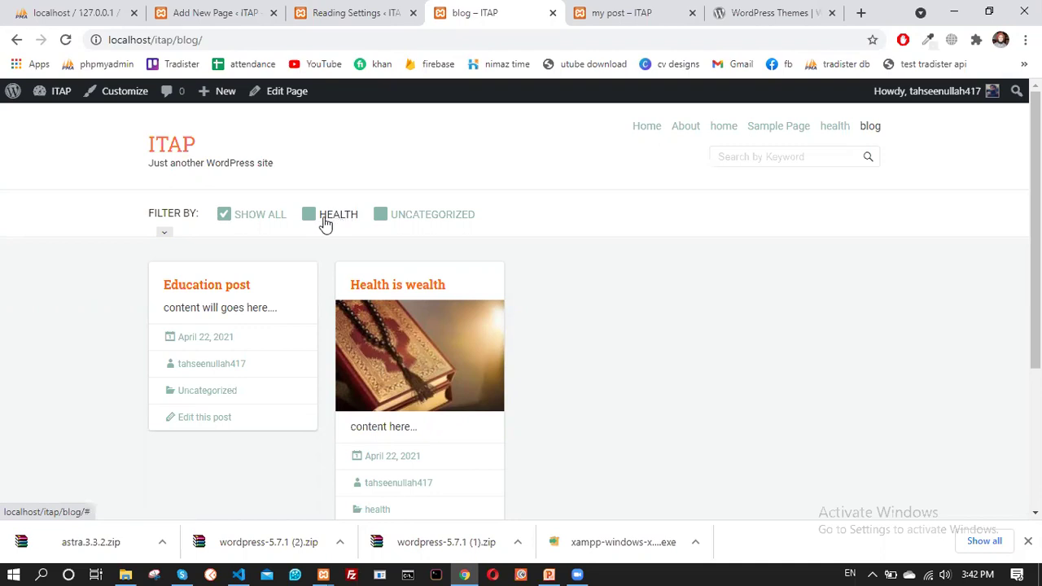
Try the HEALTH and UNCATEGORIZED filters, ending with only HEALTH ticked to show Health is wealth
{"action": "left_click", "coordinate": [329, 221]}
{"action": "left_click", "coordinate": [395, 195]}
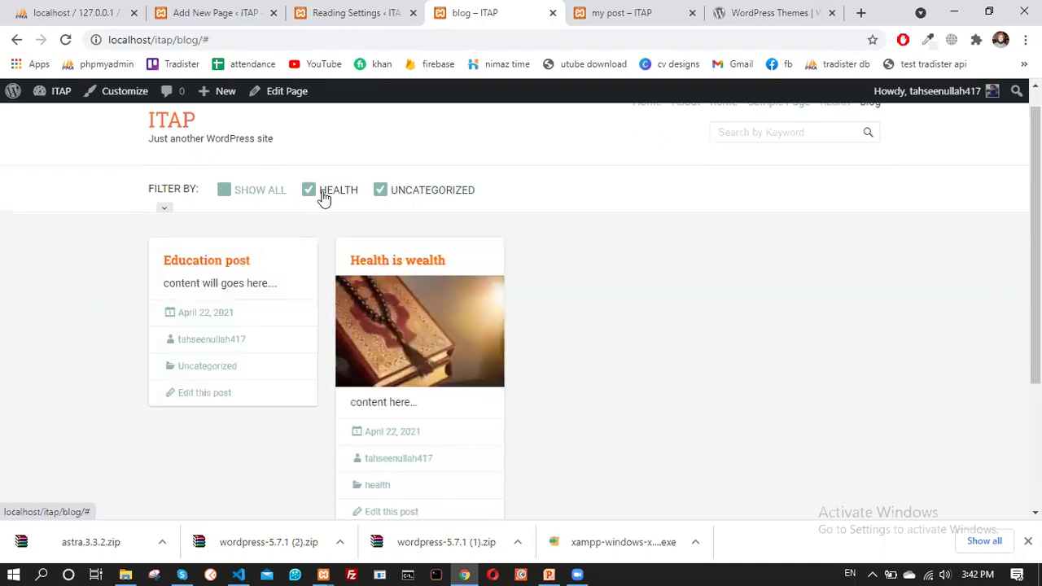
{"action": "left_click", "coordinate": [311, 195]}
{"action": "left_click", "coordinate": [235, 192]}
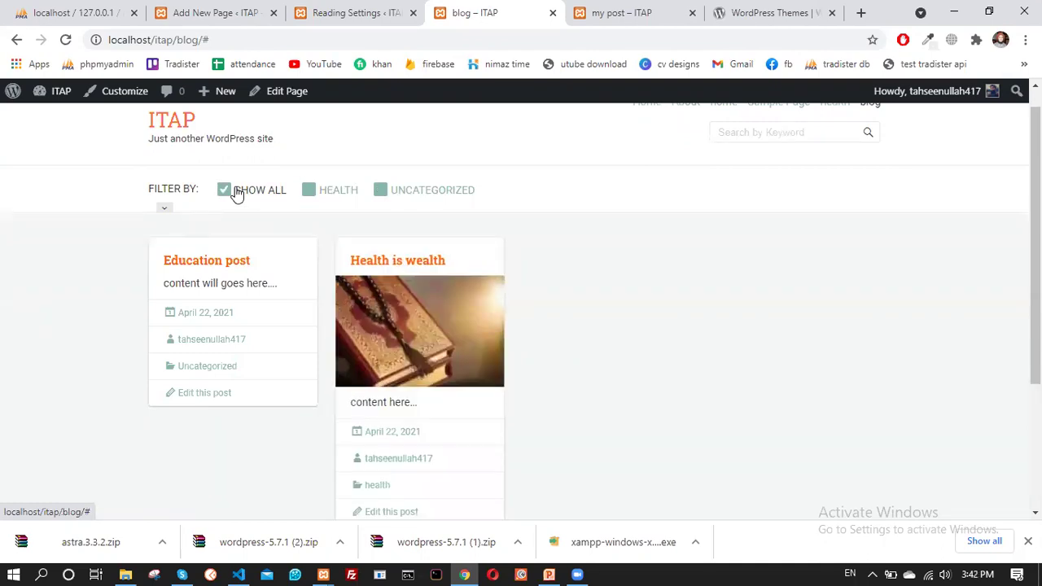
{"action": "left_click", "coordinate": [307, 192]}
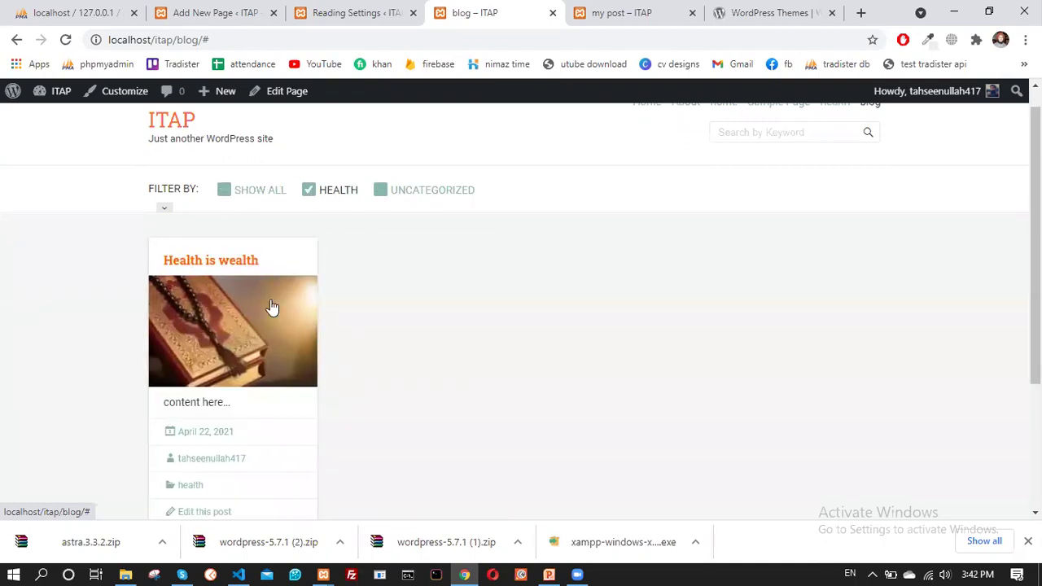
{"action": "scroll", "coordinate": [456, 245], "scroll_direction": "up", "scroll_amount": 1}
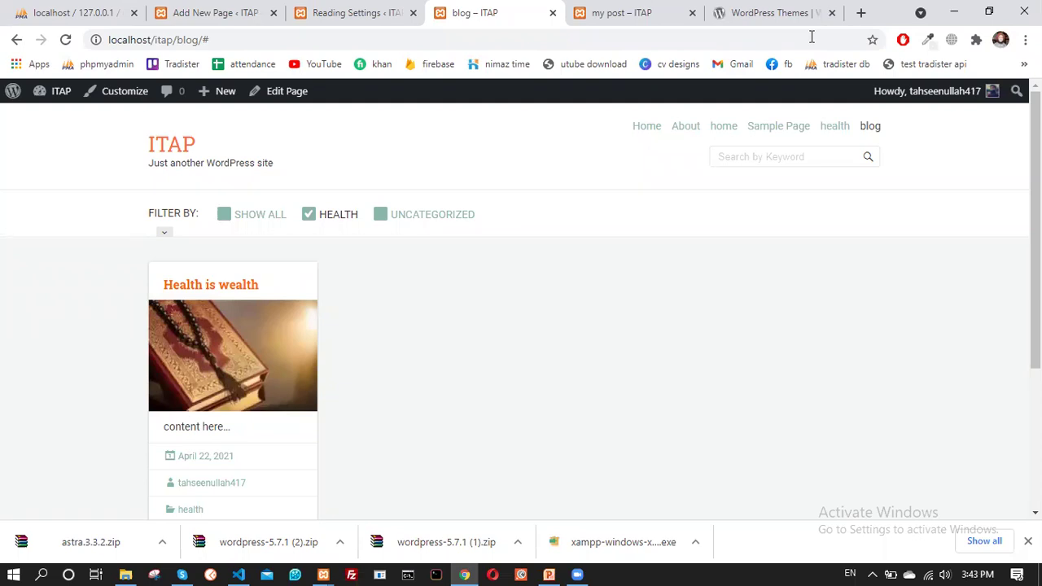
{"action": "scroll", "coordinate": [414, 376], "scroll_direction": "down", "scroll_amount": 2}
{"action": "scroll", "coordinate": [435, 358], "scroll_direction": "up", "scroll_amount": 2}
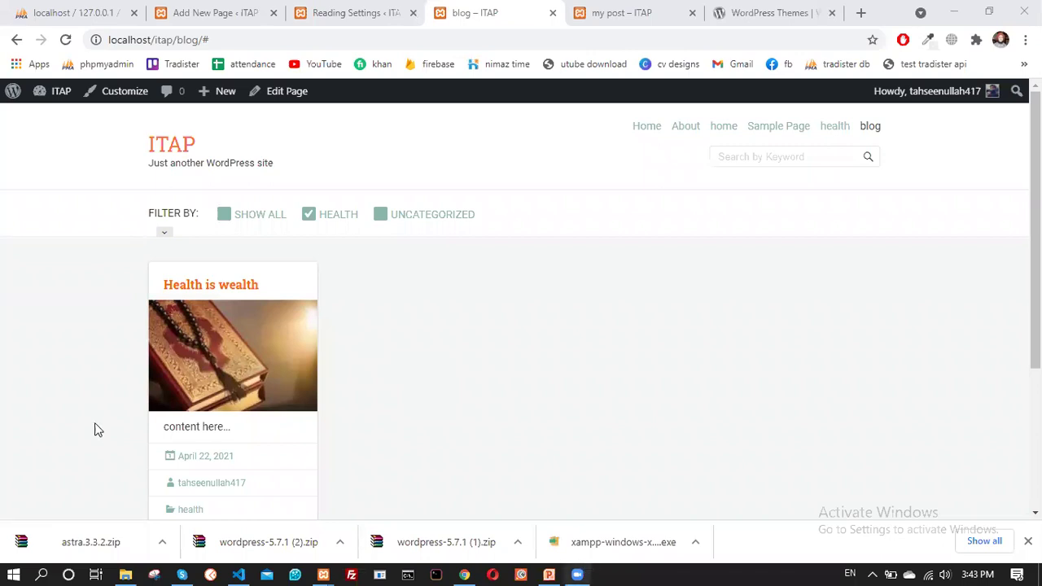
{"action": "left_click", "coordinate": [497, 367]}
Go from the ITAP home page to the admin Dashboard, then Appearance > Widgets
{"action": "left_click", "coordinate": [160, 146]}
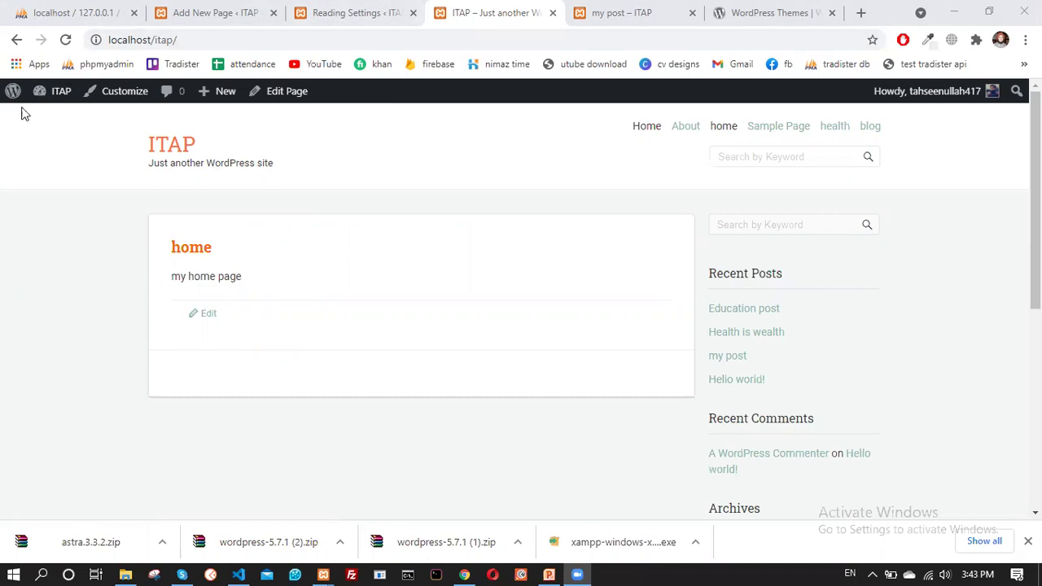
{"action": "mouse_move", "coordinate": [46, 98]}
{"action": "left_click", "coordinate": [56, 118]}
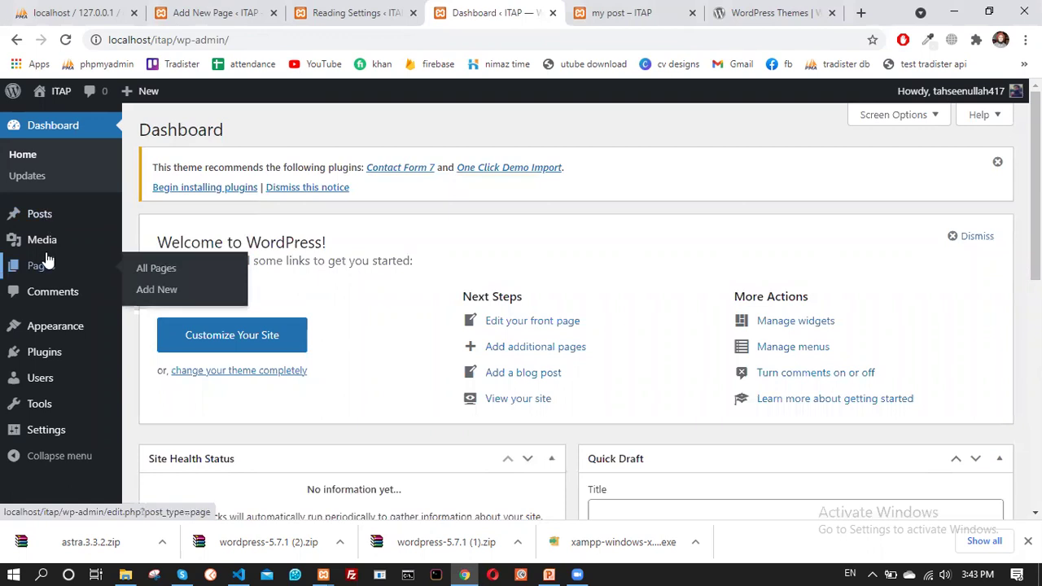
{"action": "mouse_move", "coordinate": [49, 221]}
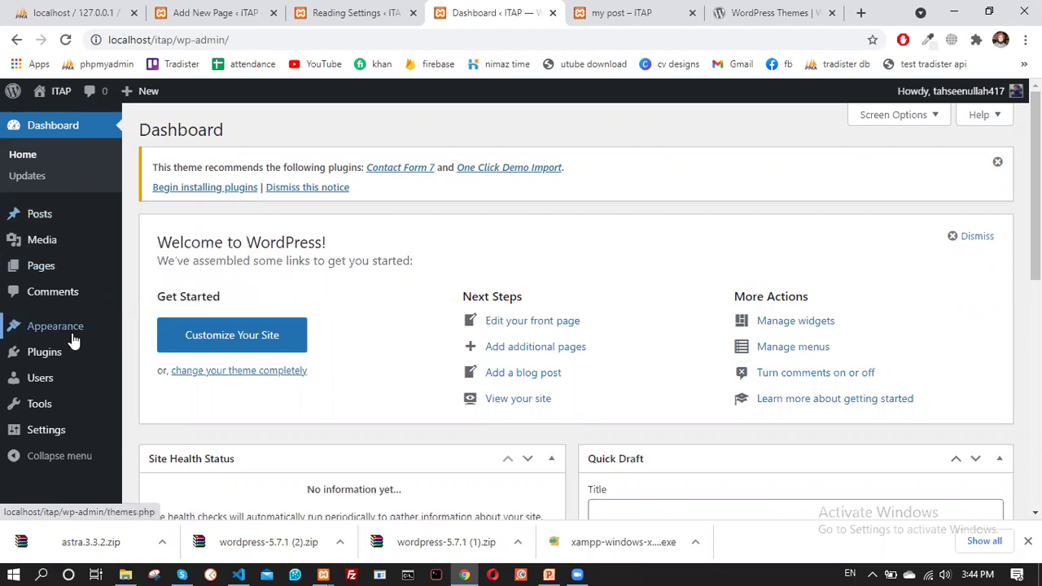
{"action": "mouse_move", "coordinate": [70, 328]}
{"action": "left_click", "coordinate": [162, 347]}
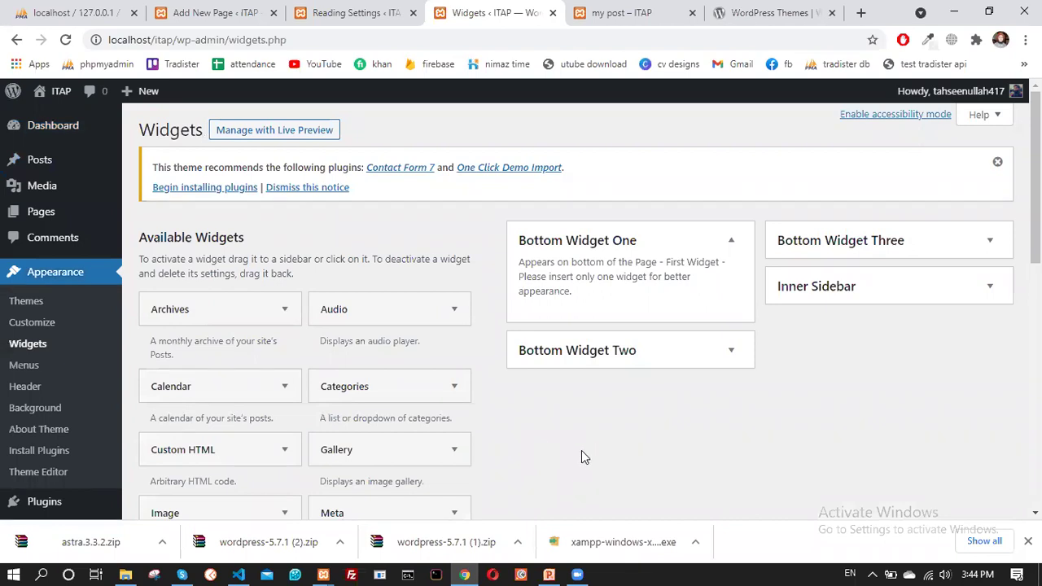
Switch through the Reading Settings and Widgets tabs to the blog page editor
{"action": "scroll", "coordinate": [560, 400], "scroll_direction": "down", "scroll_amount": 2}
{"action": "scroll", "coordinate": [560, 400], "scroll_direction": "up", "scroll_amount": 2}
{"action": "scroll", "coordinate": [561, 399], "scroll_direction": "down", "scroll_amount": 2}
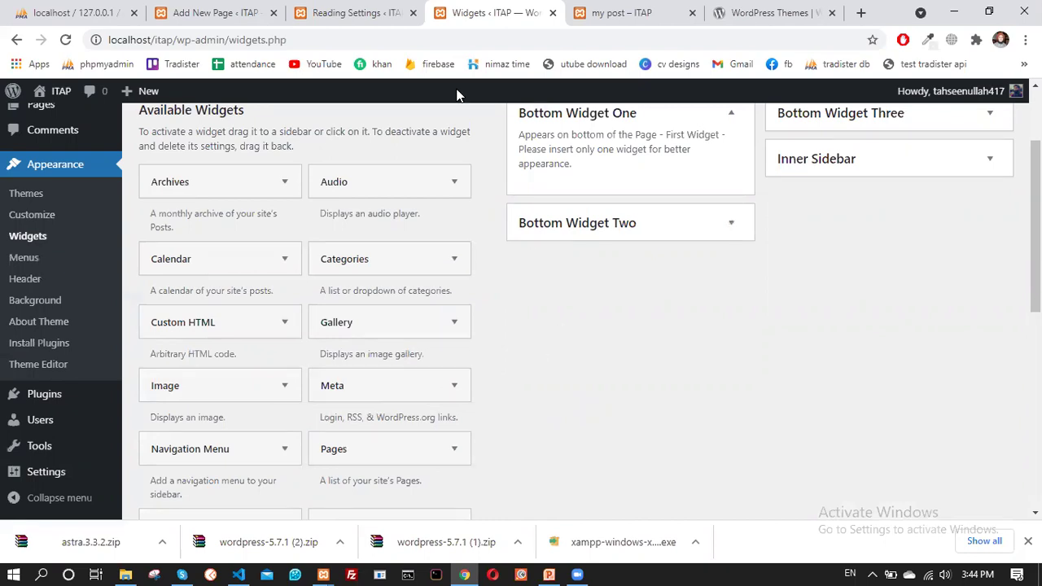
{"action": "key", "text": "ctrl+Page_Up"}
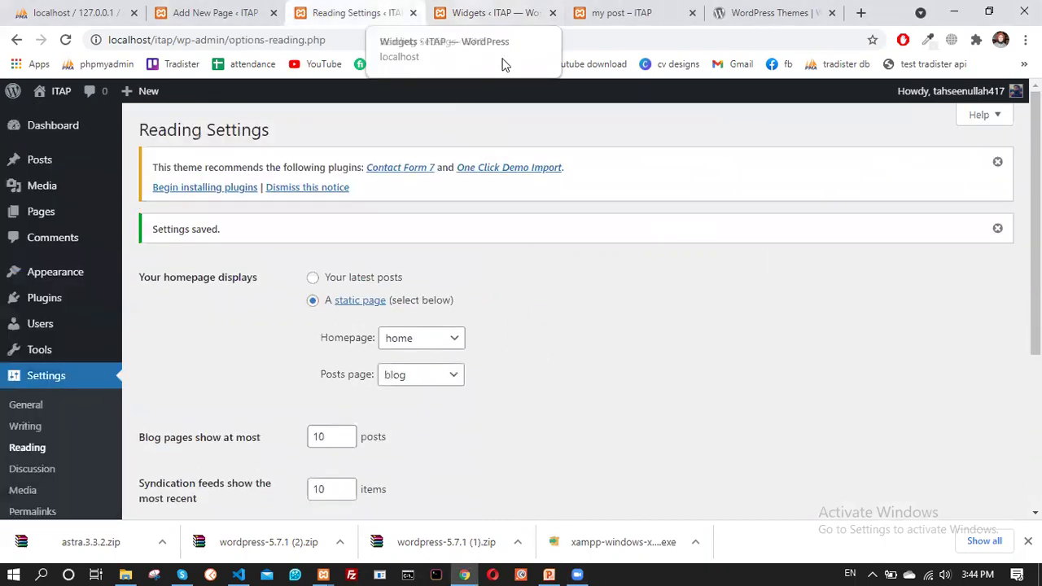
{"action": "left_click", "coordinate": [535, 23]}
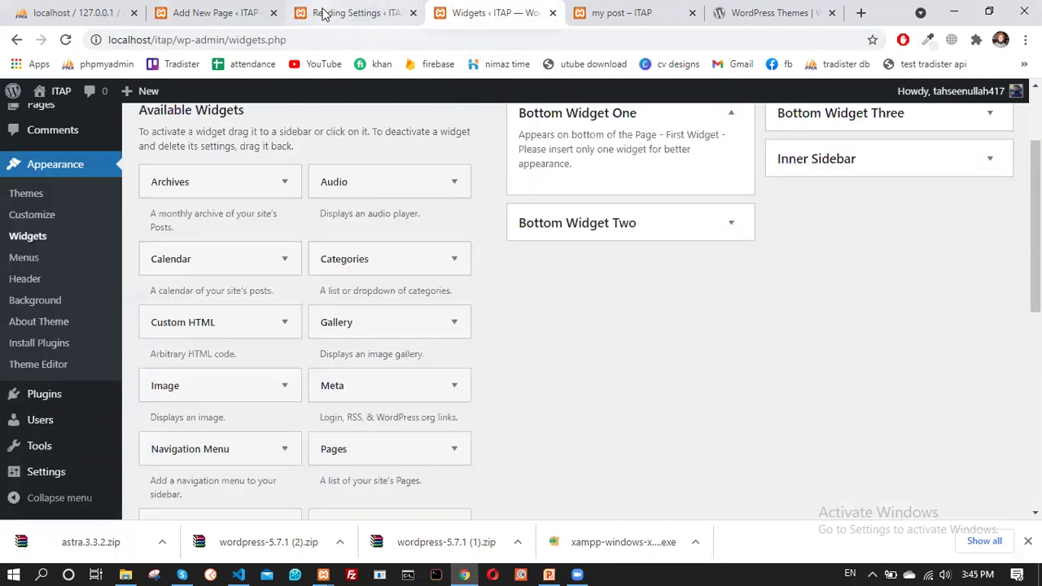
{"action": "left_click", "coordinate": [236, 13]}
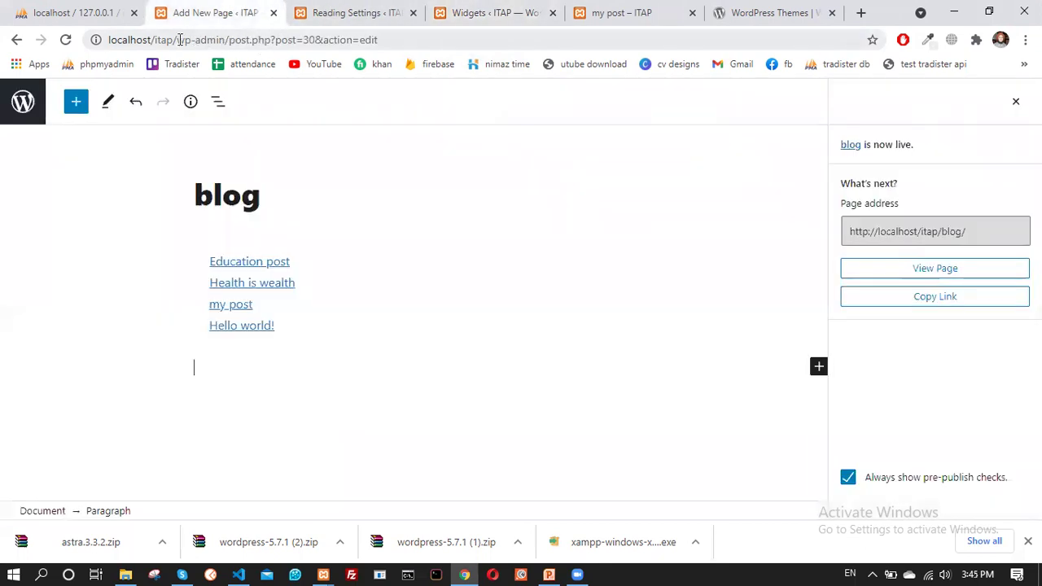
Enter localhost/itap in the address bar to load the ITAP home page
{"action": "left_click_drag", "start_coordinate": [177, 39], "coordinate": [116, 39]}
{"action": "key", "text": "Return"}
{"action": "type", "text": "lo"}
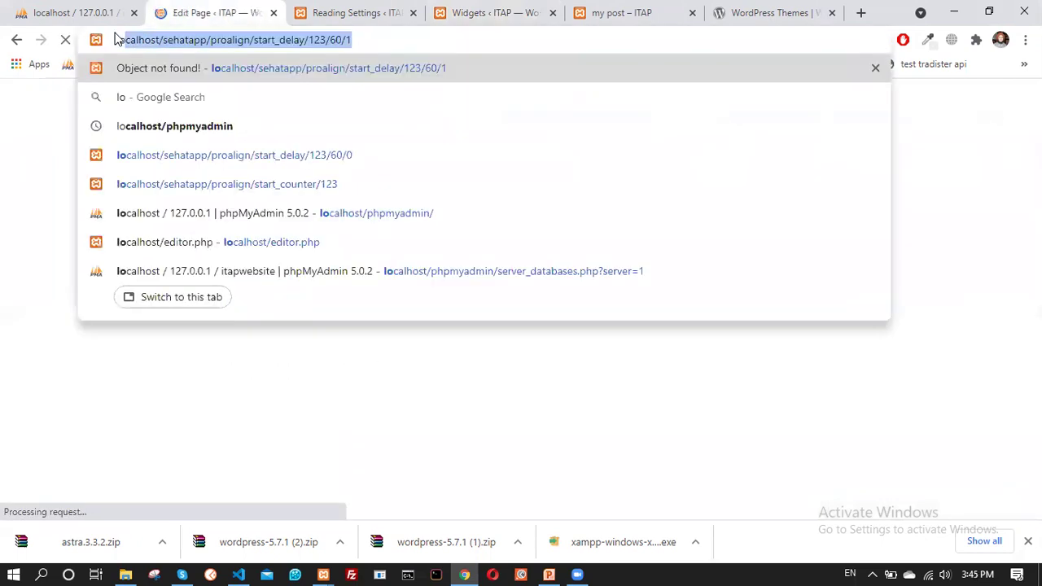
{"action": "type", "text": "calho"}
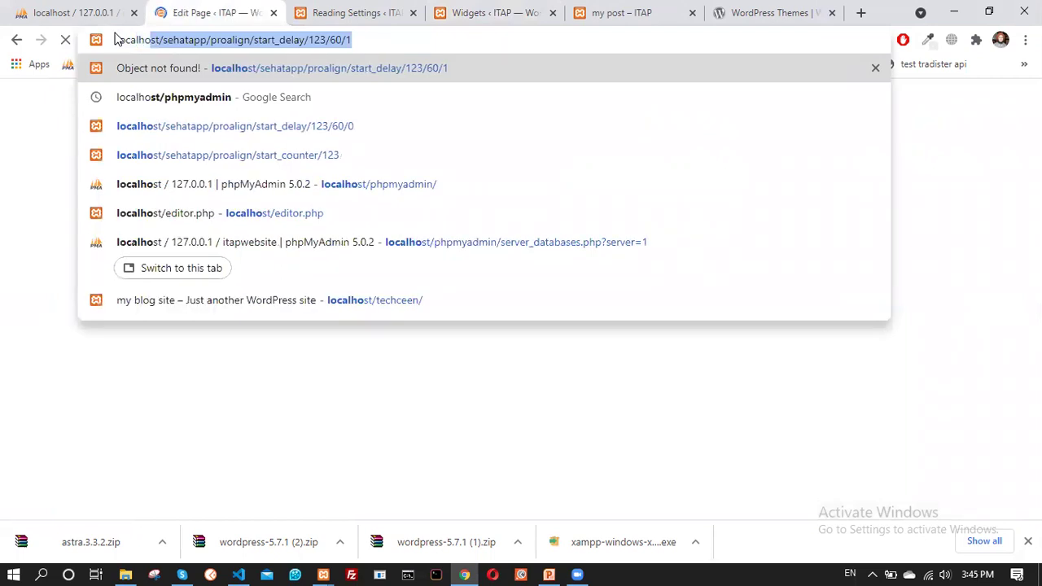
{"action": "type", "text": "st/"}
{"action": "key", "text": "Delete"}
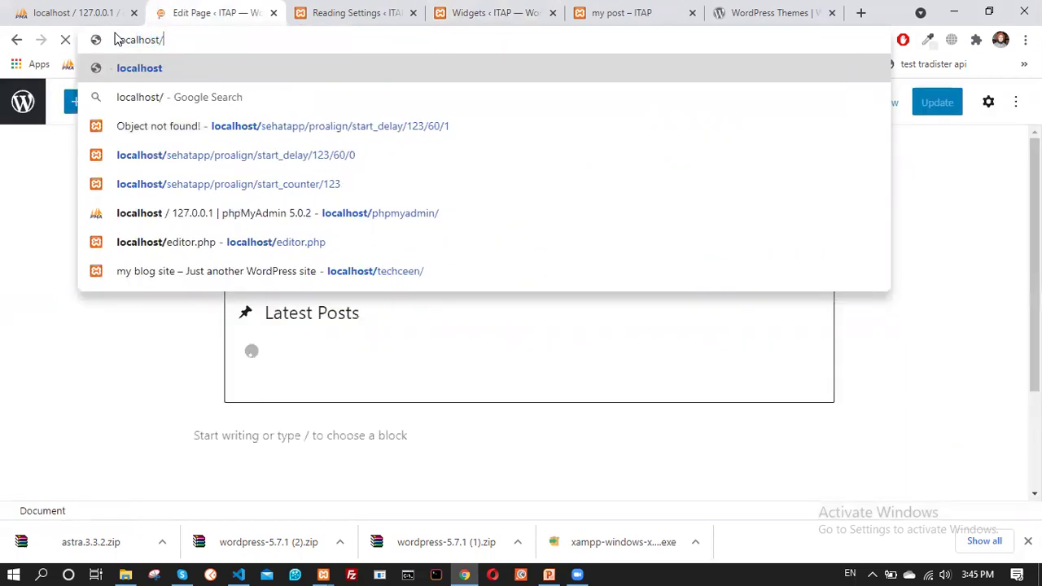
{"action": "type", "text": "itap"}
{"action": "key", "text": "Return"}
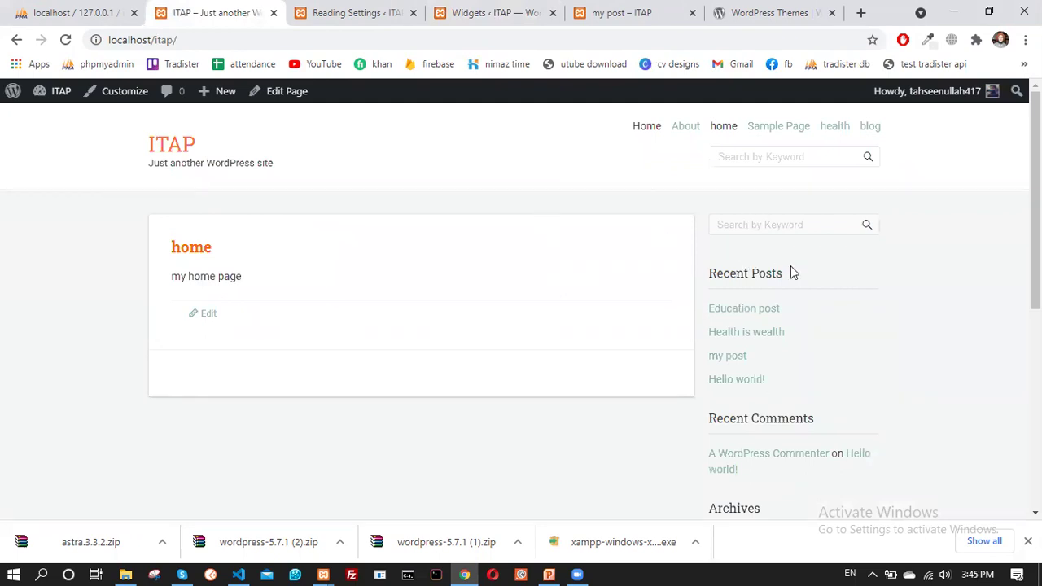
{"action": "scroll", "coordinate": [782, 285], "scroll_direction": "down", "scroll_amount": 2}
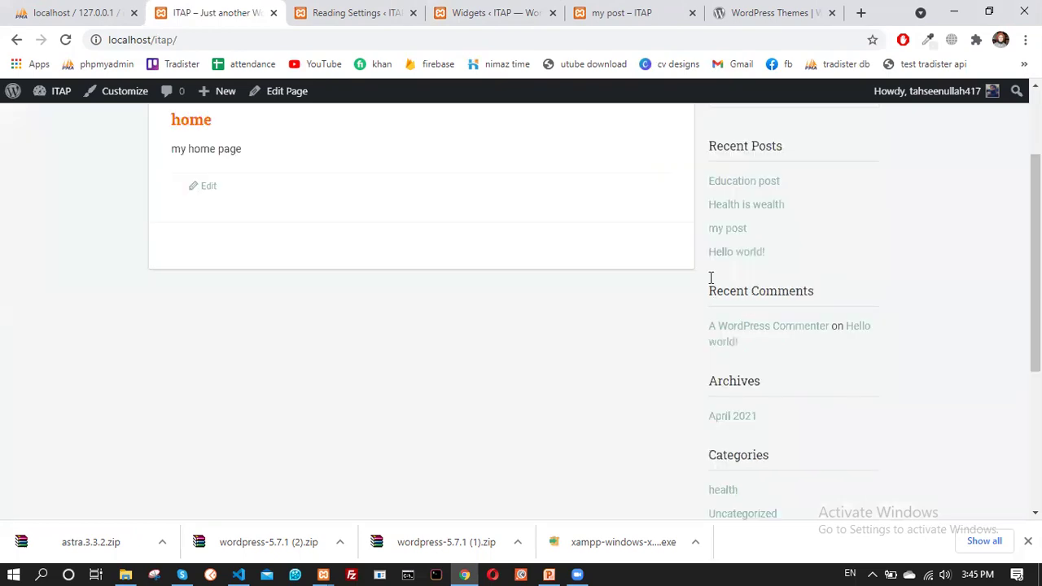
{"action": "scroll", "coordinate": [711, 277], "scroll_direction": "up", "scroll_amount": 2}
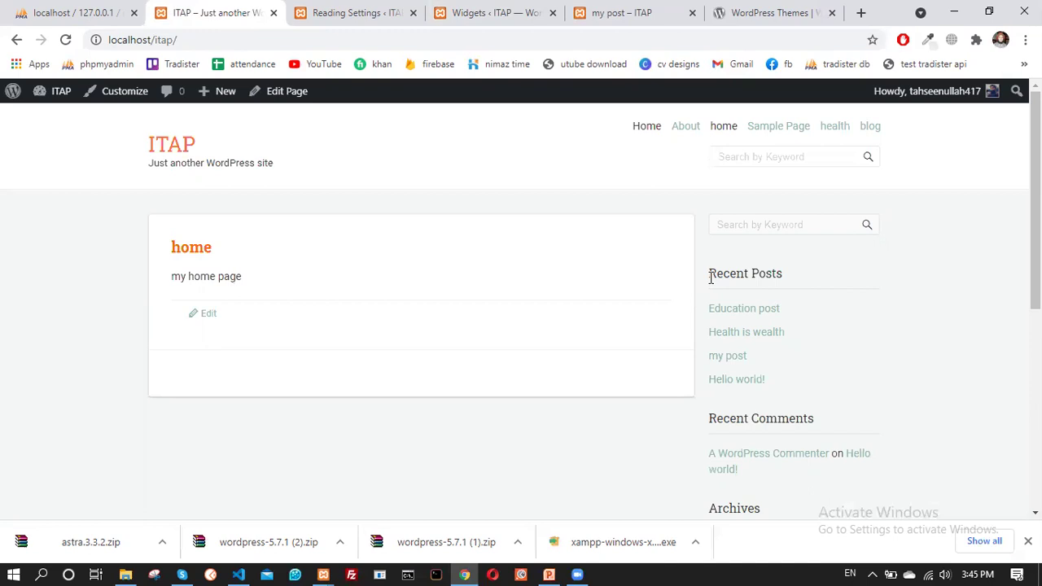
{"action": "scroll", "coordinate": [710, 277], "scroll_direction": "down", "scroll_amount": 5}
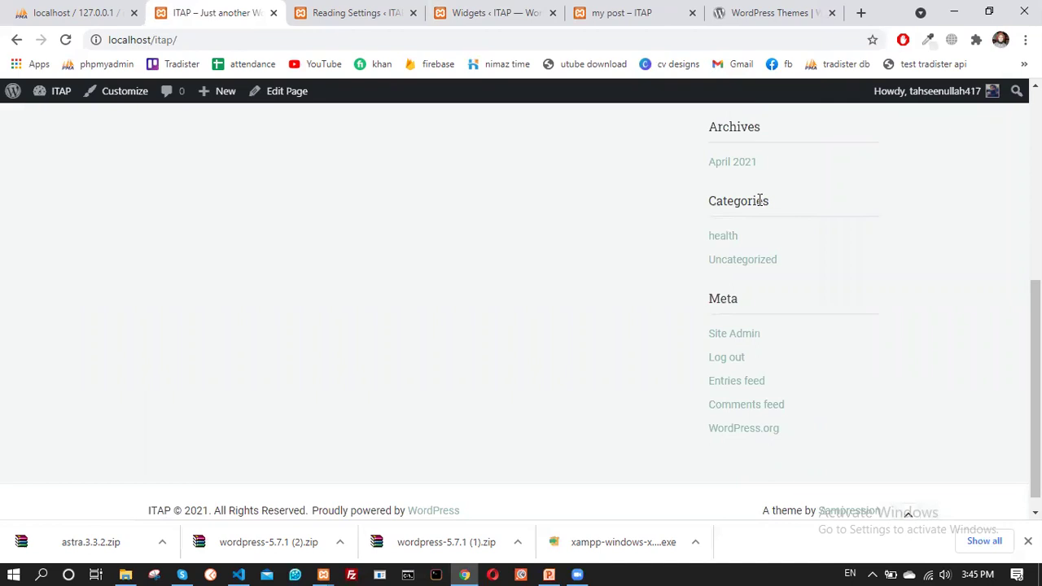
{"action": "scroll", "coordinate": [737, 321], "scroll_direction": "down", "scroll_amount": 1}
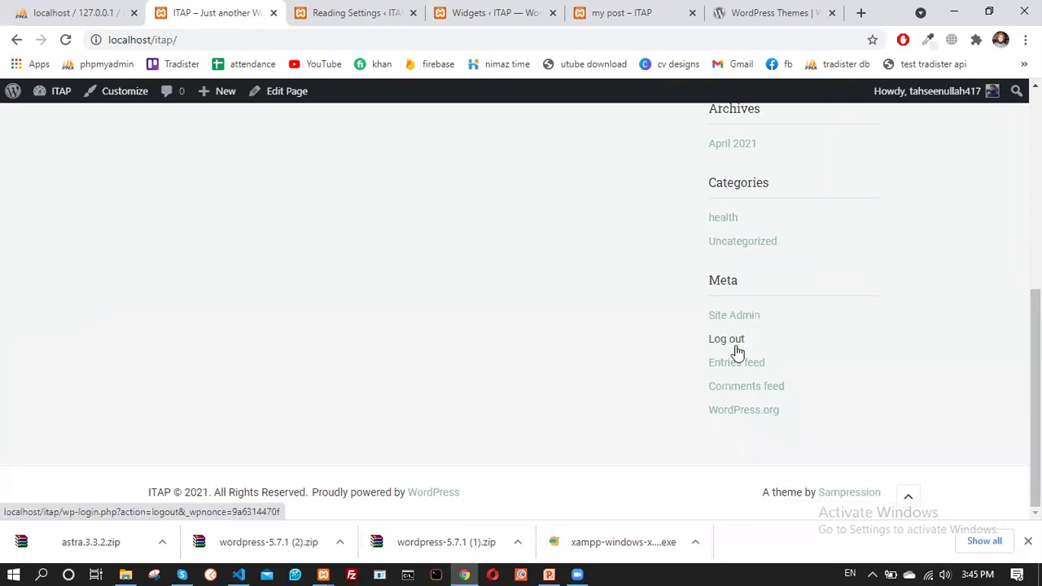
{"action": "scroll", "coordinate": [725, 326], "scroll_direction": "up", "scroll_amount": 5}
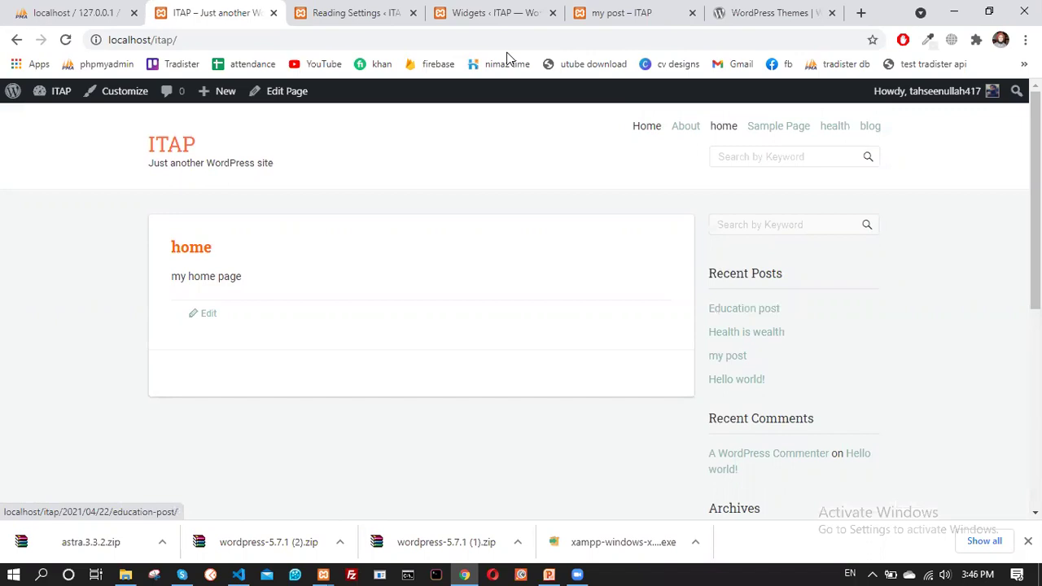
Go via Reading Settings to Widgets, opening and cancelling the Categories widget's sidebar chooser
{"action": "left_click", "coordinate": [345, 12]}
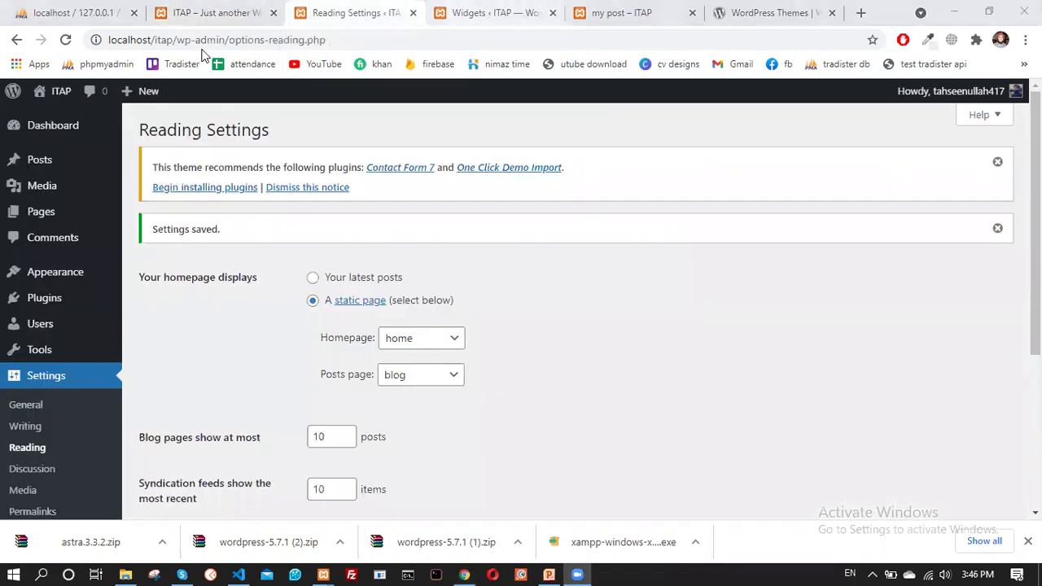
{"action": "scroll", "coordinate": [344, 217], "scroll_direction": "down", "scroll_amount": 3}
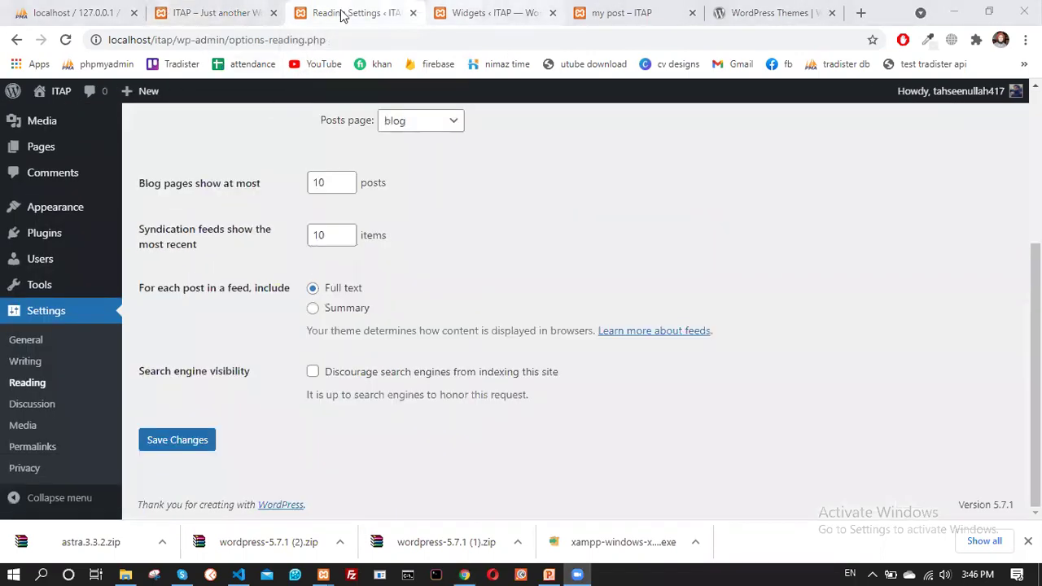
{"action": "left_click", "coordinate": [493, 13]}
{"action": "scroll", "coordinate": [316, 278], "scroll_direction": "up", "scroll_amount": 2}
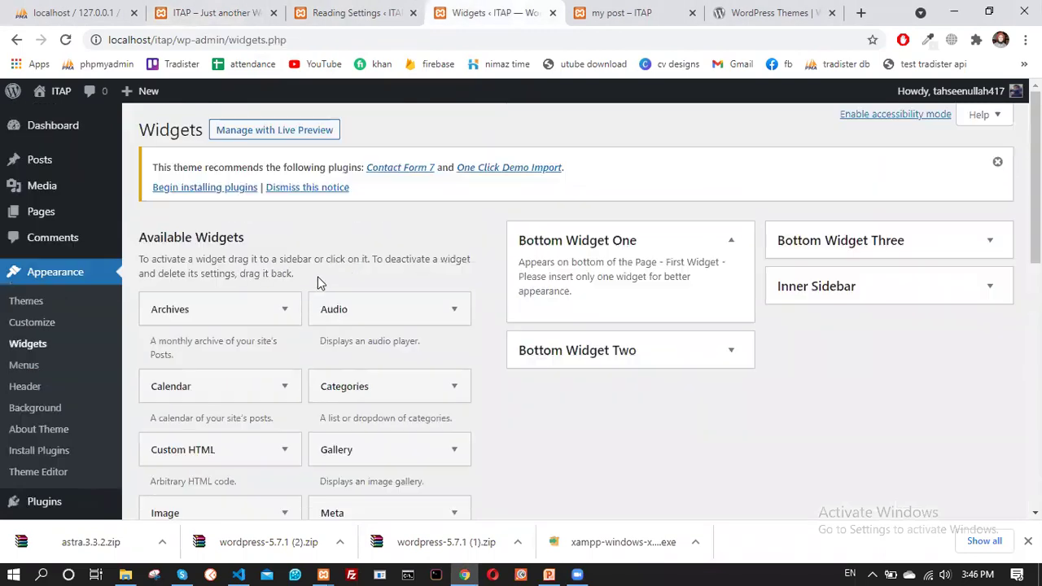
{"action": "scroll", "coordinate": [218, 244], "scroll_direction": "down", "scroll_amount": 2}
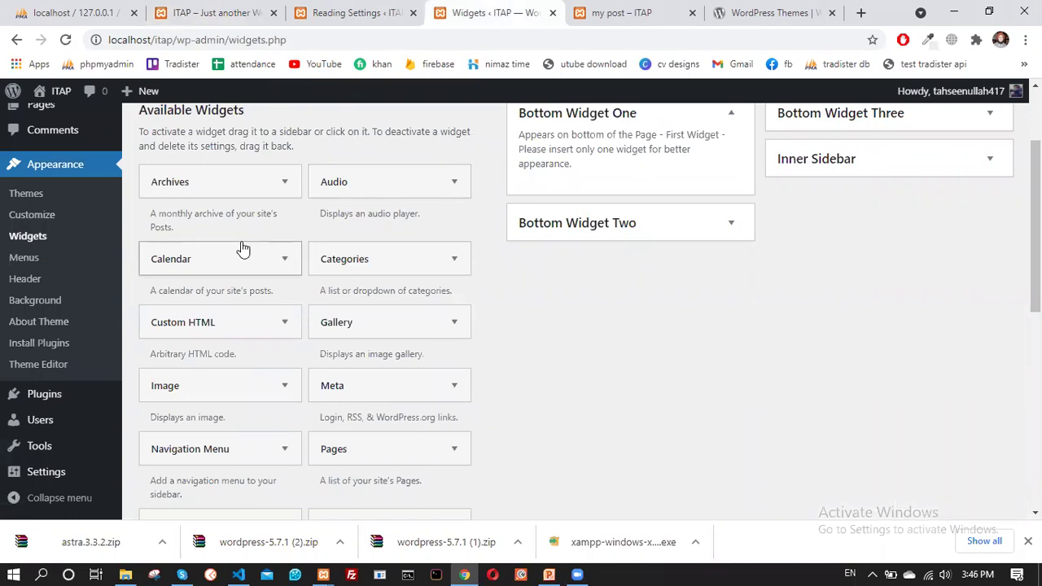
{"action": "left_click", "coordinate": [326, 258]}
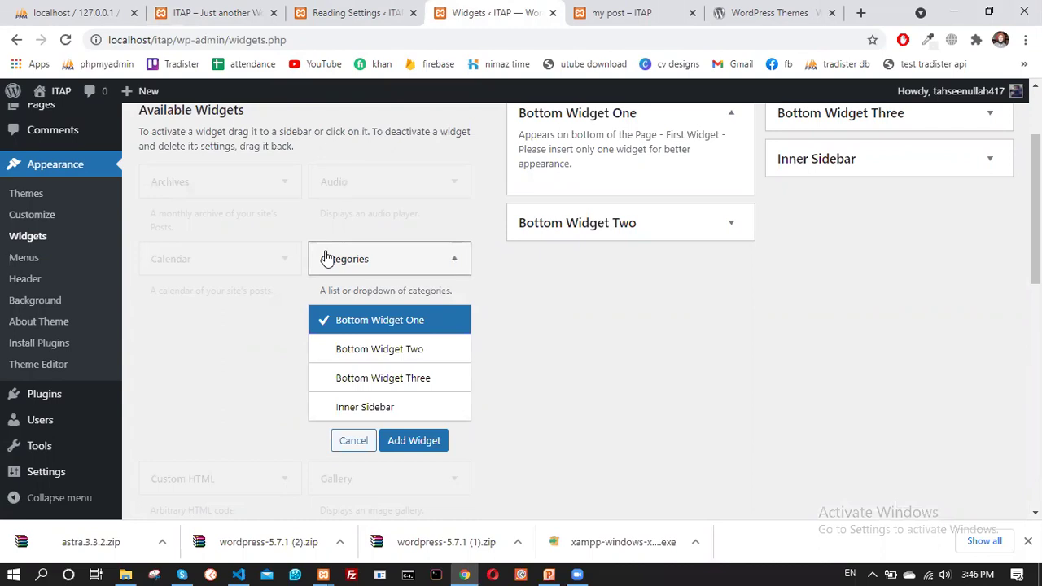
{"action": "left_click", "coordinate": [347, 259]}
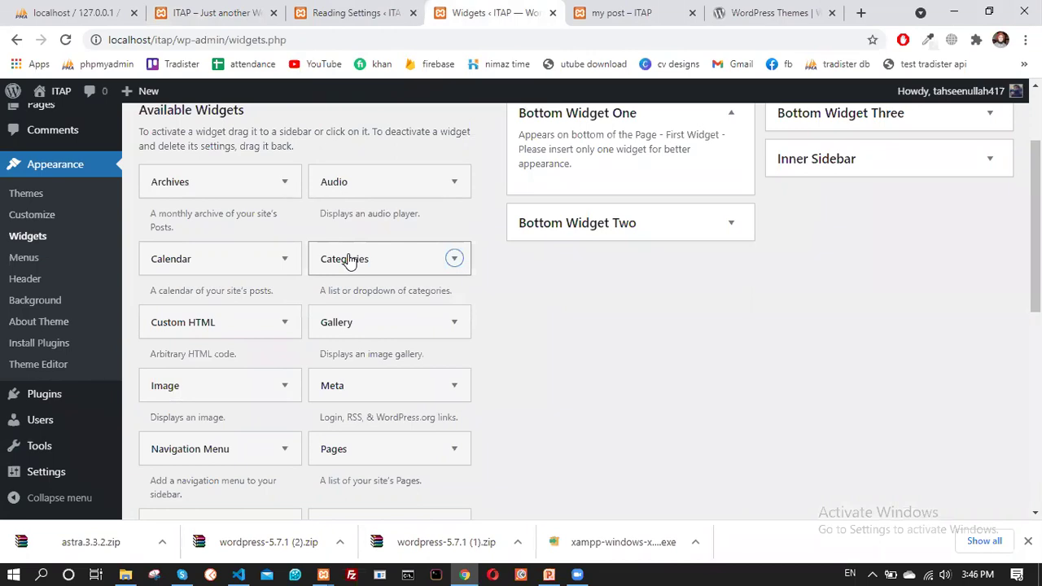
{"action": "scroll", "coordinate": [254, 324], "scroll_direction": "down", "scroll_amount": 2}
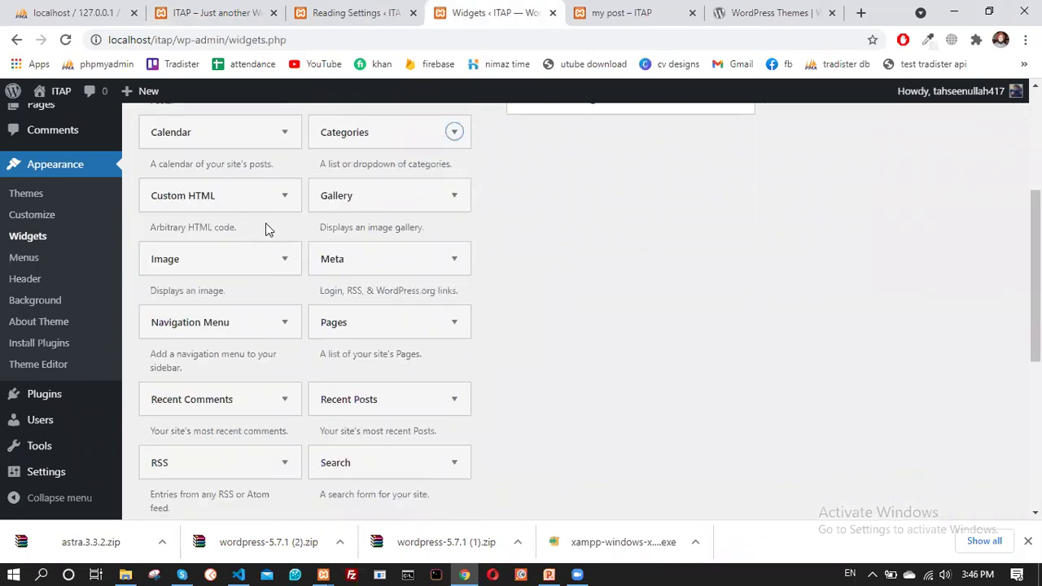
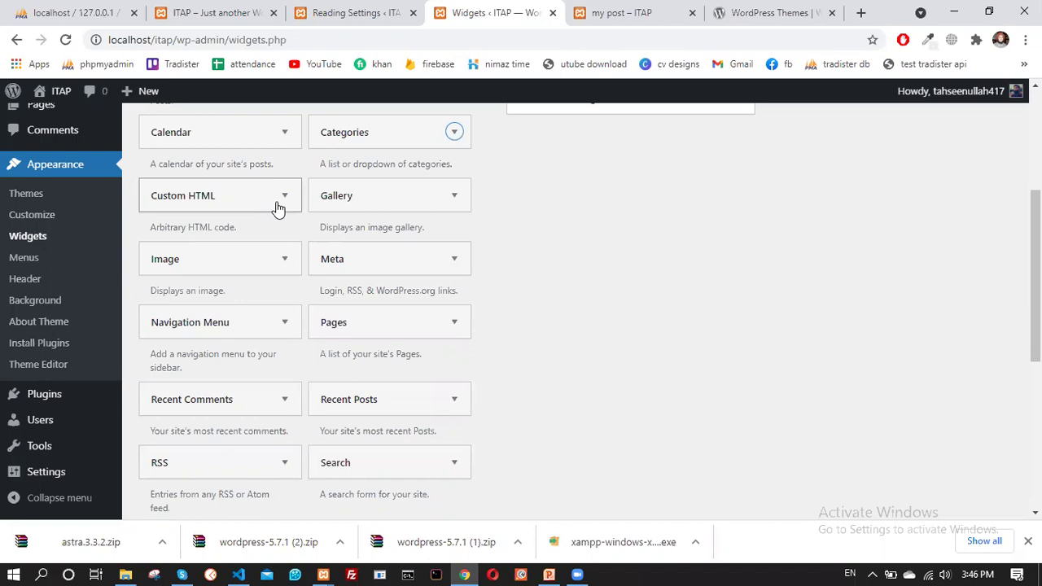
Open the Gallery widget's widget-area chooser and close it without adding Gallery
{"action": "left_click", "coordinate": [377, 196]}
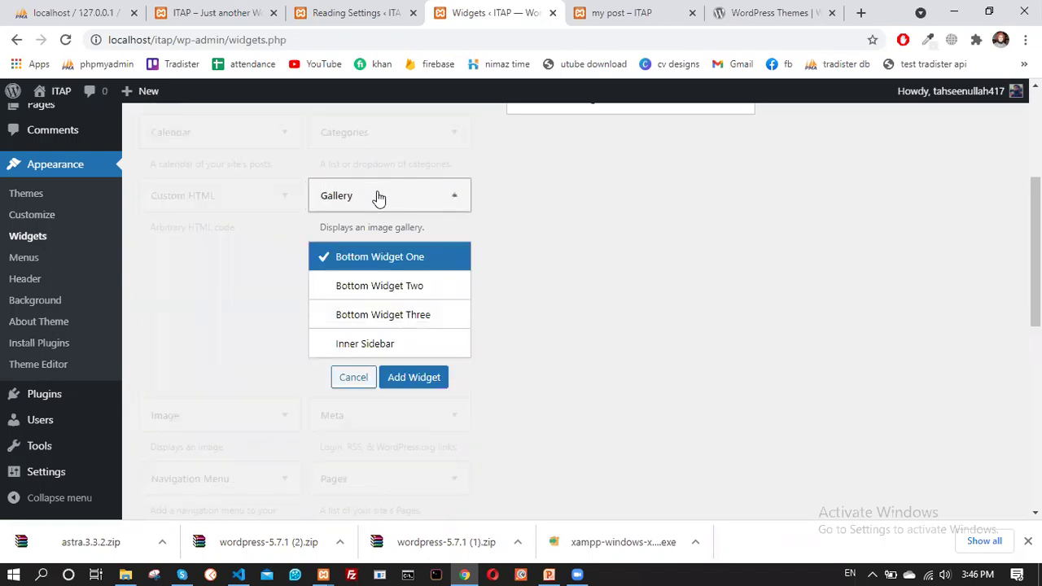
{"action": "left_click", "coordinate": [377, 196]}
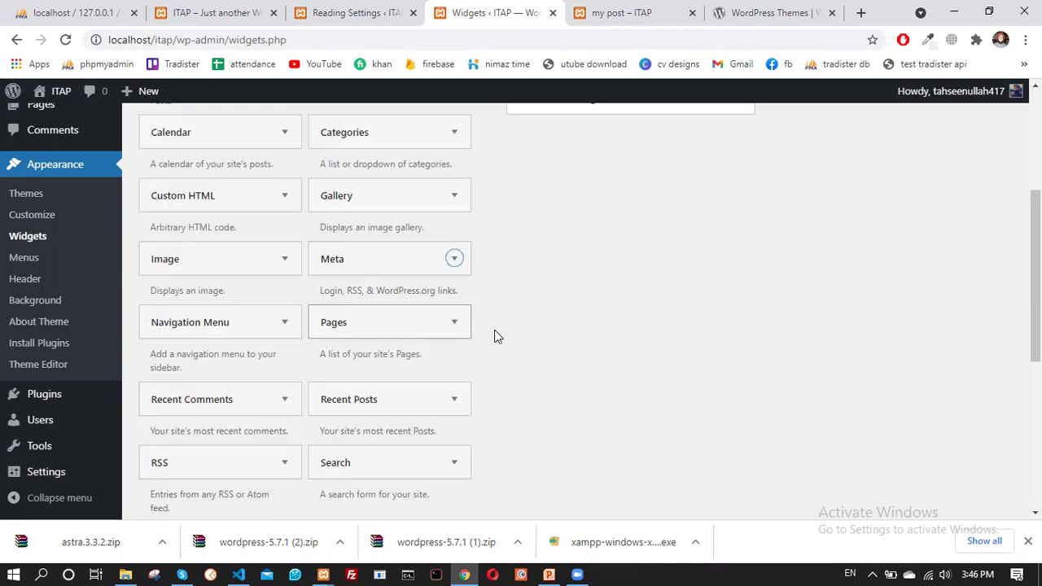
{"action": "scroll", "coordinate": [403, 333], "scroll_direction": "down", "scroll_amount": 2}
{"action": "scroll", "coordinate": [399, 300], "scroll_direction": "up", "scroll_amount": 1}
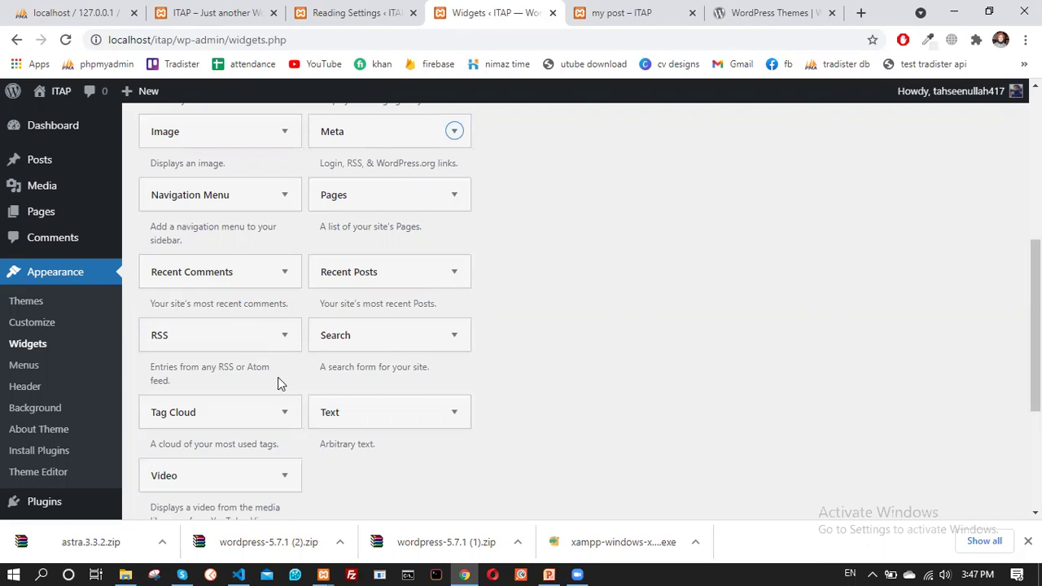
{"action": "scroll", "coordinate": [309, 244], "scroll_direction": "up", "scroll_amount": 3}
Switch to the Reading Settings tab and select its web address
{"action": "left_click", "coordinate": [319, 11]}
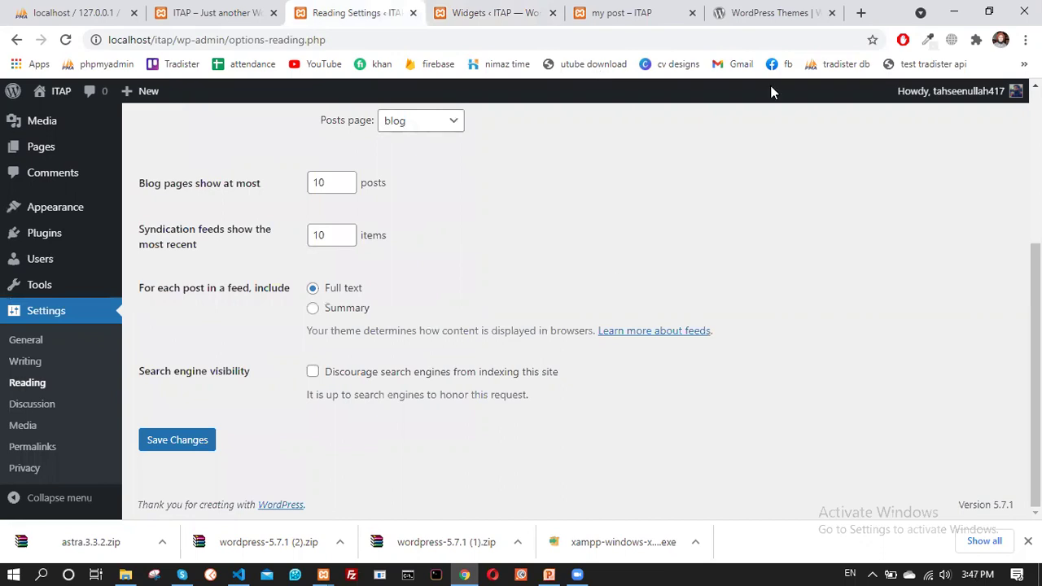
{"action": "left_click", "coordinate": [334, 36]}
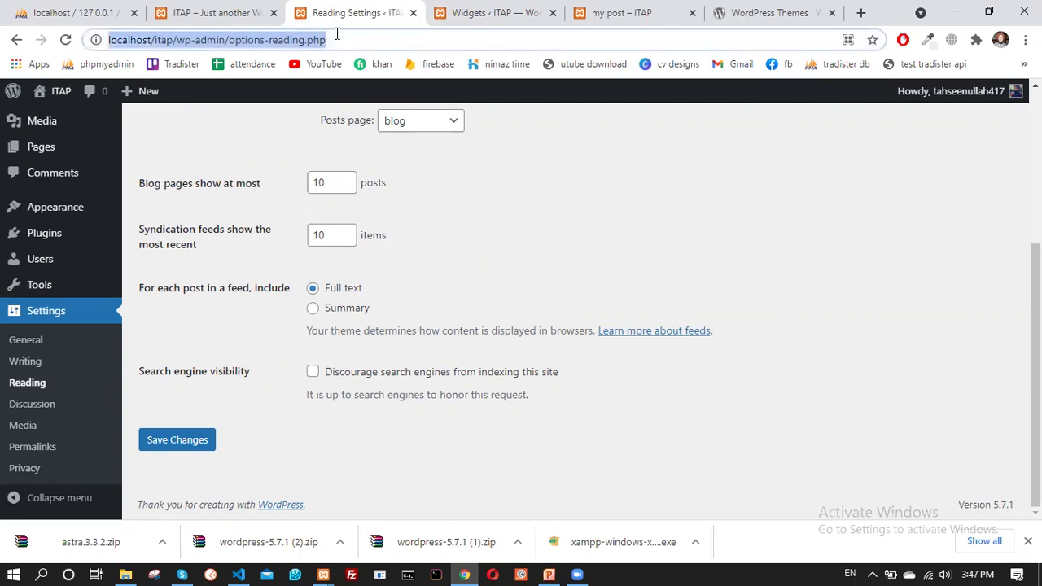
{"action": "left_click", "coordinate": [337, 34]}
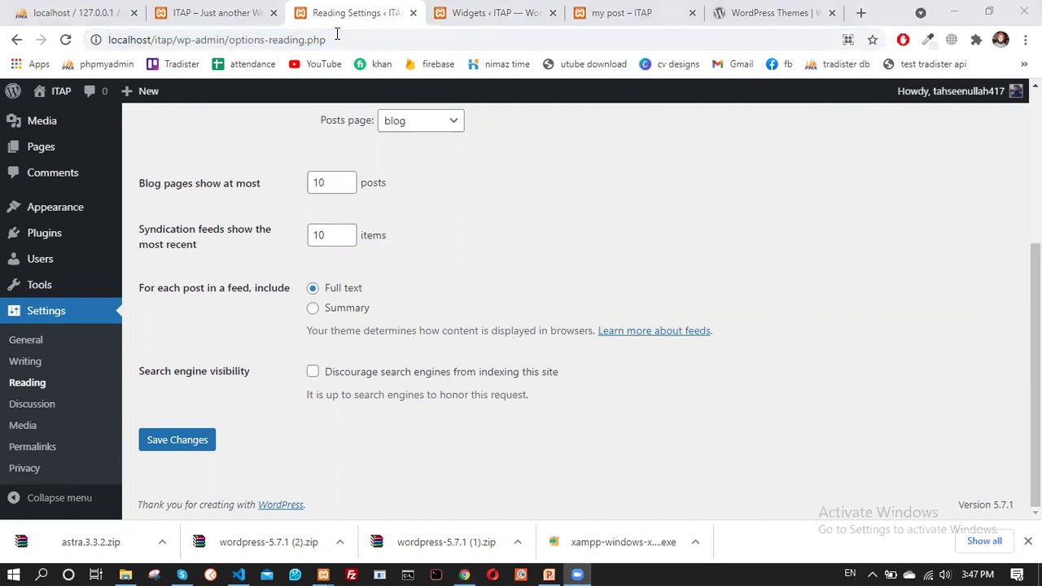
{"action": "left_click", "coordinate": [822, 175]}
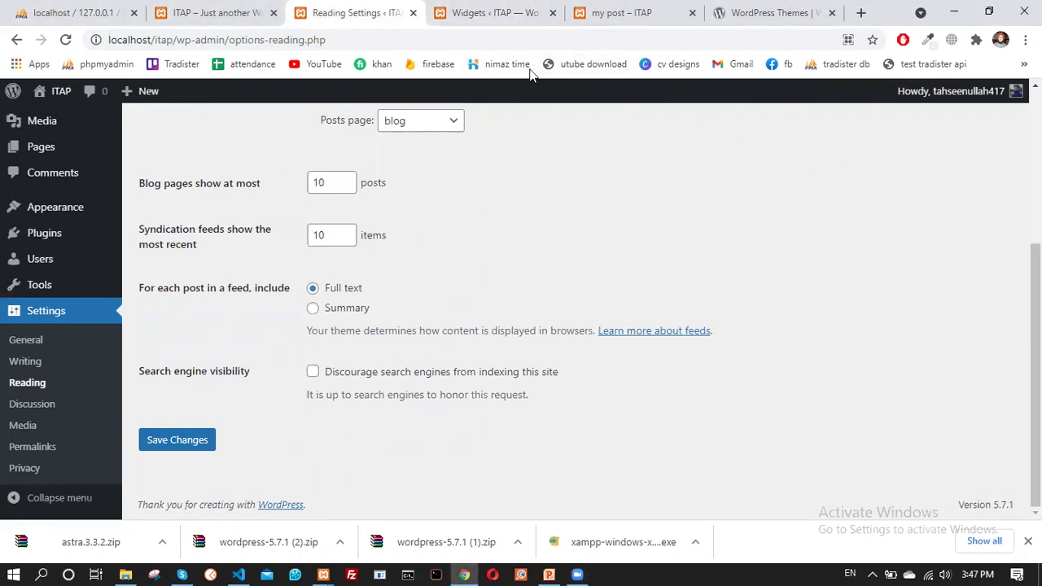
{"action": "scroll", "coordinate": [448, 206], "scroll_direction": "up", "scroll_amount": 3}
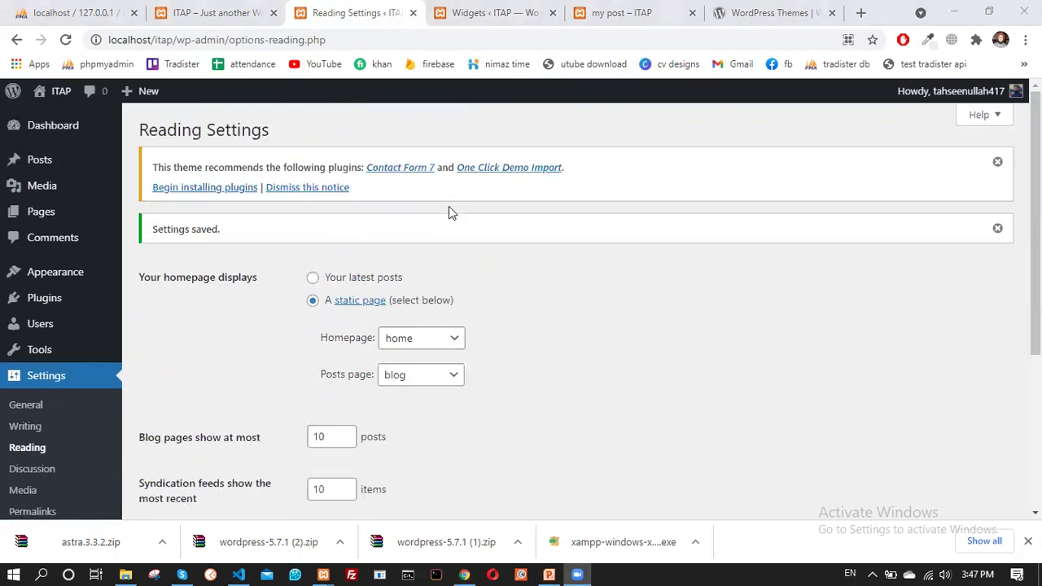
{"action": "scroll", "coordinate": [450, 250], "scroll_direction": "down", "scroll_amount": 3}
Look over the published my post page and the home page, then return to Widgets
{"action": "left_click", "coordinate": [468, 9]}
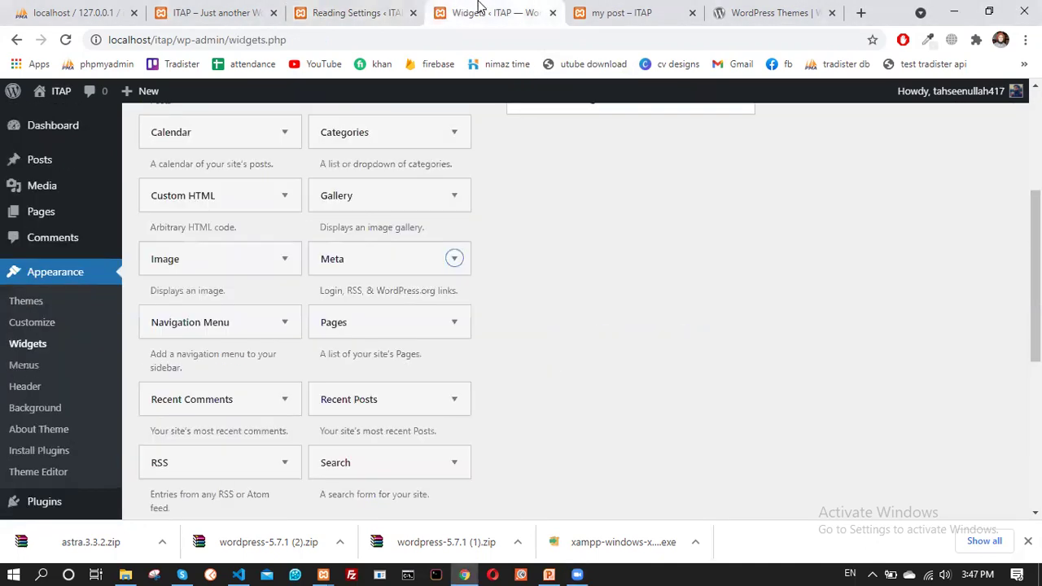
{"action": "left_click", "coordinate": [590, 11]}
{"action": "scroll", "coordinate": [728, 221], "scroll_direction": "down", "scroll_amount": 2}
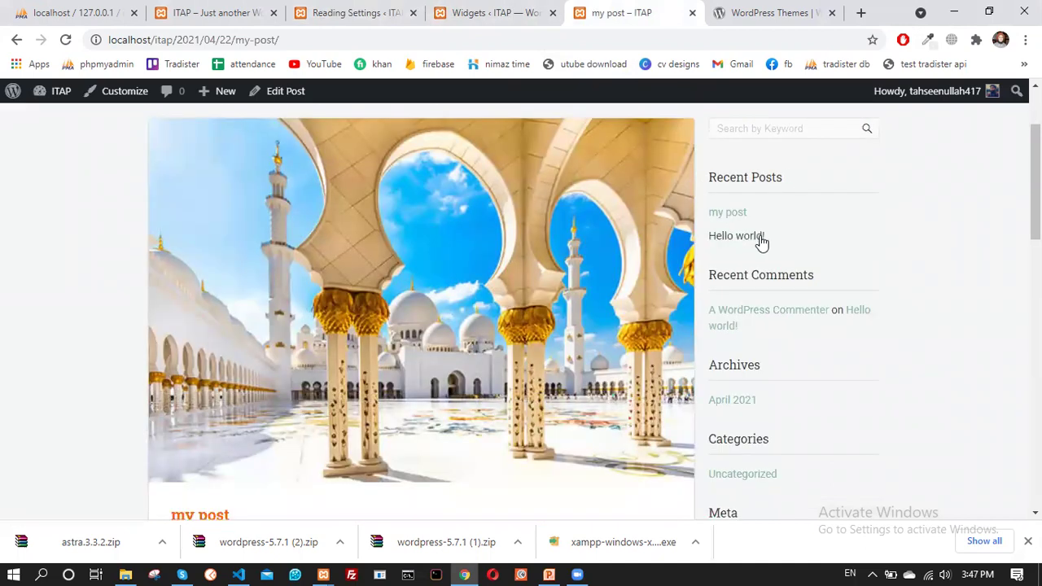
{"action": "scroll", "coordinate": [733, 240], "scroll_direction": "down", "scroll_amount": 4}
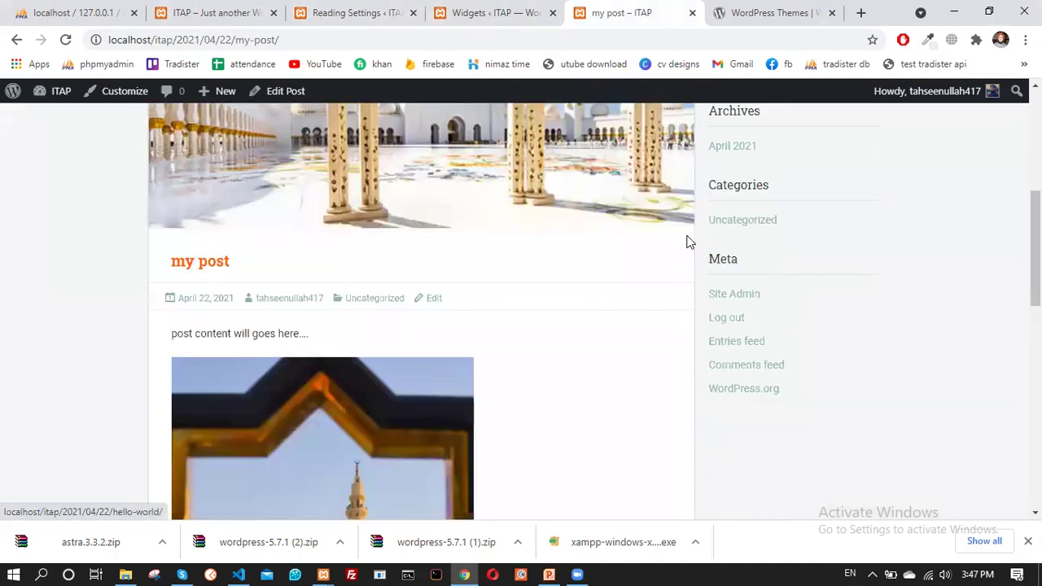
{"action": "left_click", "coordinate": [354, 10]}
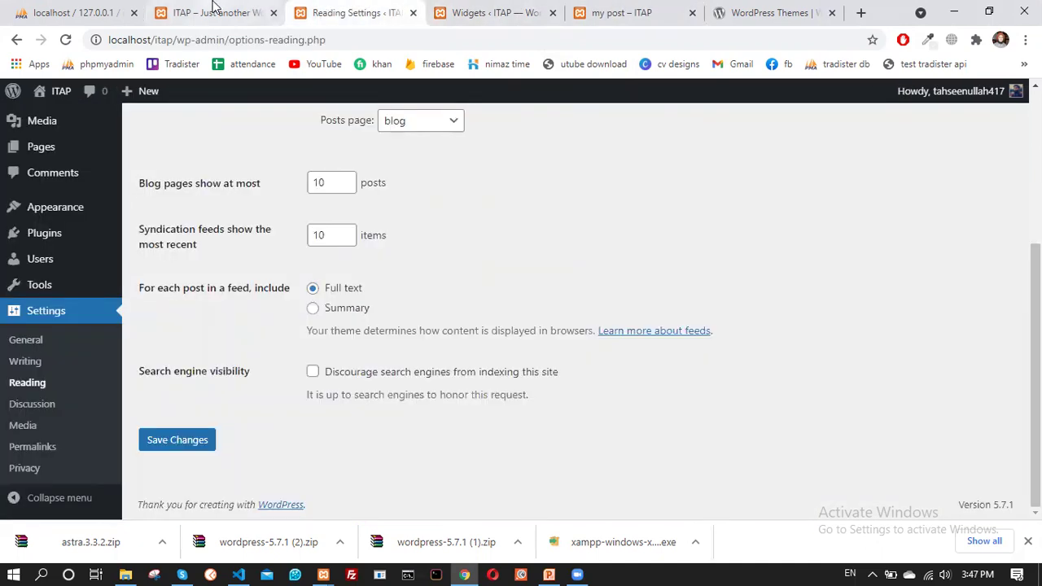
{"action": "left_click", "coordinate": [217, 10]}
{"action": "left_click", "coordinate": [464, 10]}
{"action": "scroll", "coordinate": [395, 330], "scroll_direction": "down", "scroll_amount": 3}
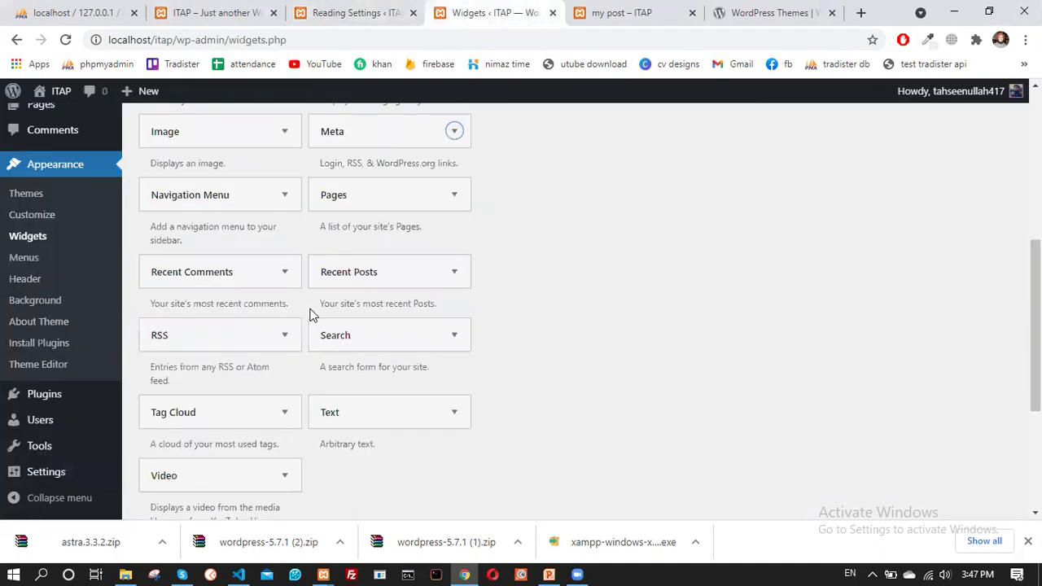
{"action": "scroll", "coordinate": [391, 285], "scroll_direction": "down", "scroll_amount": 1}
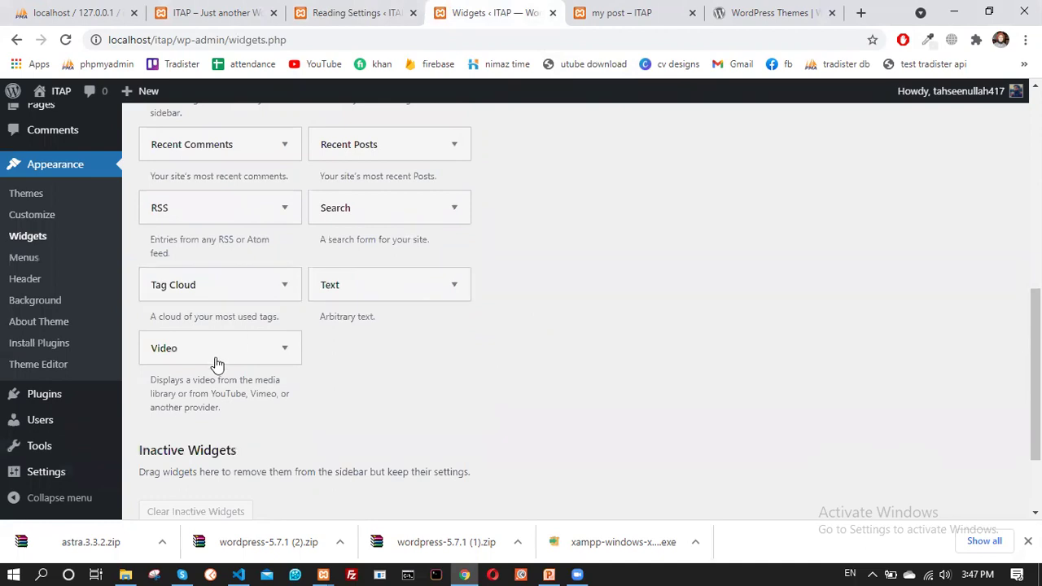
{"action": "scroll", "coordinate": [351, 356], "scroll_direction": "down", "scroll_amount": 2}
{"action": "scroll", "coordinate": [427, 357], "scroll_direction": "up", "scroll_amount": 5}
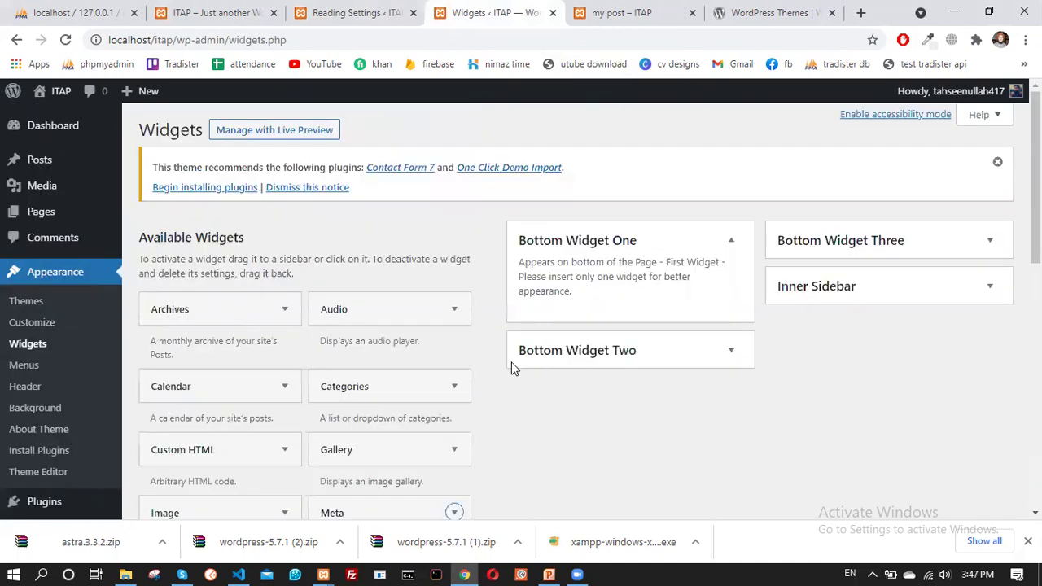
Expand and re-collapse Bottom Widget Three and Bottom Widget Two to read their descriptions
{"action": "left_click", "coordinate": [835, 251]}
{"action": "left_click", "coordinate": [842, 250]}
{"action": "scroll", "coordinate": [664, 313], "scroll_direction": "down", "scroll_amount": 2}
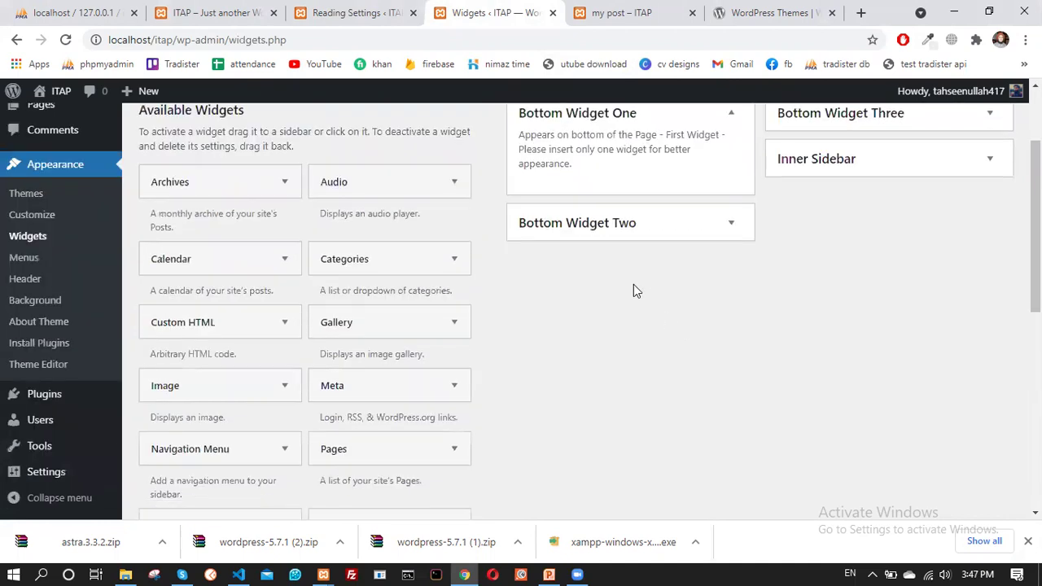
{"action": "left_click", "coordinate": [617, 232]}
{"action": "left_click", "coordinate": [616, 226]}
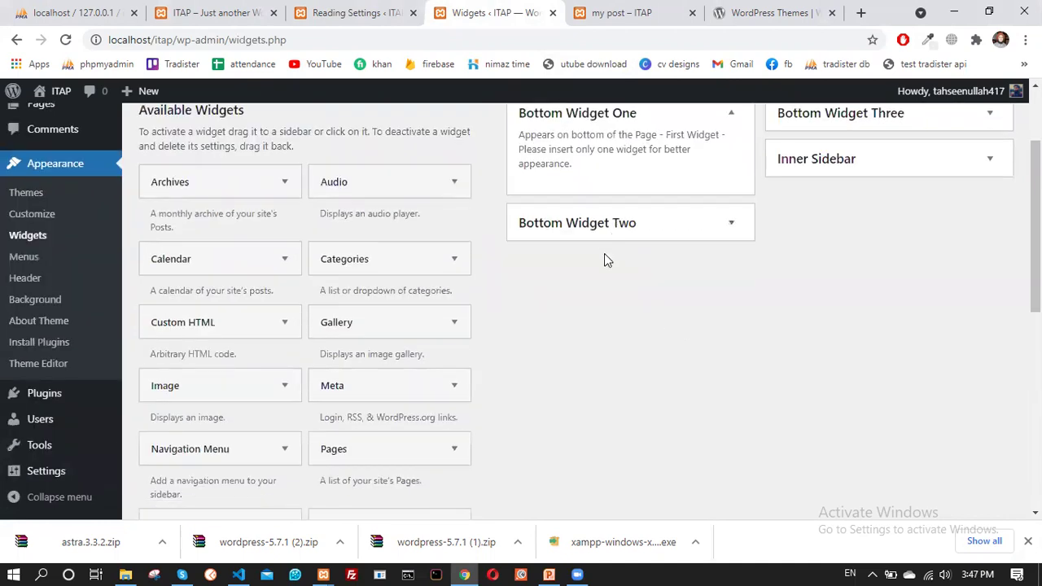
{"action": "scroll", "coordinate": [608, 273], "scroll_direction": "down", "scroll_amount": 4}
{"action": "scroll", "coordinate": [608, 274], "scroll_direction": "down", "scroll_amount": 4}
{"action": "scroll", "coordinate": [609, 310], "scroll_direction": "up", "scroll_amount": 10}
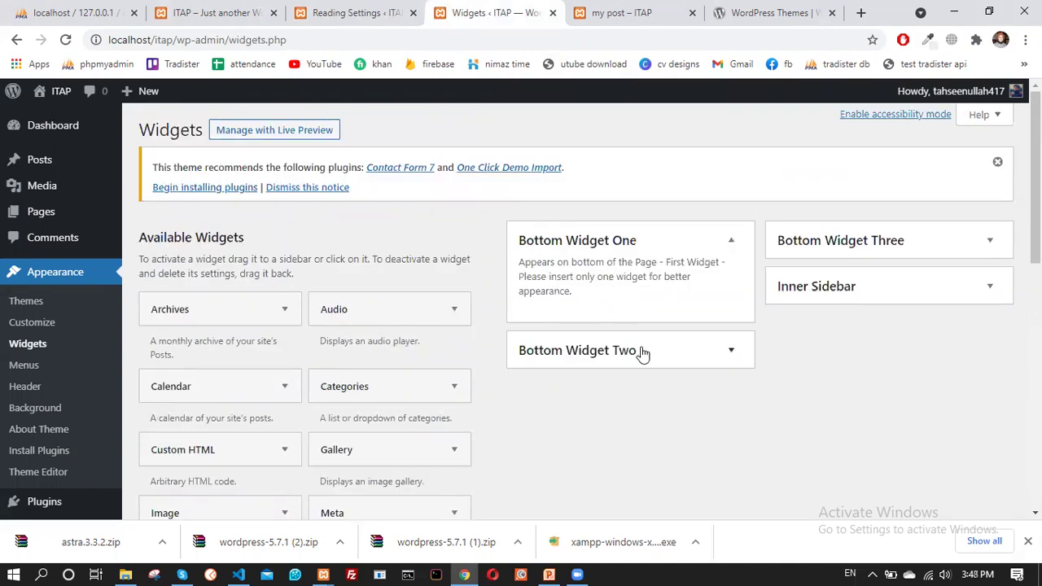
Check Bottom Widget Two and Three again, then expand the Inner Sidebar's widget list
{"action": "left_click", "coordinate": [643, 352]}
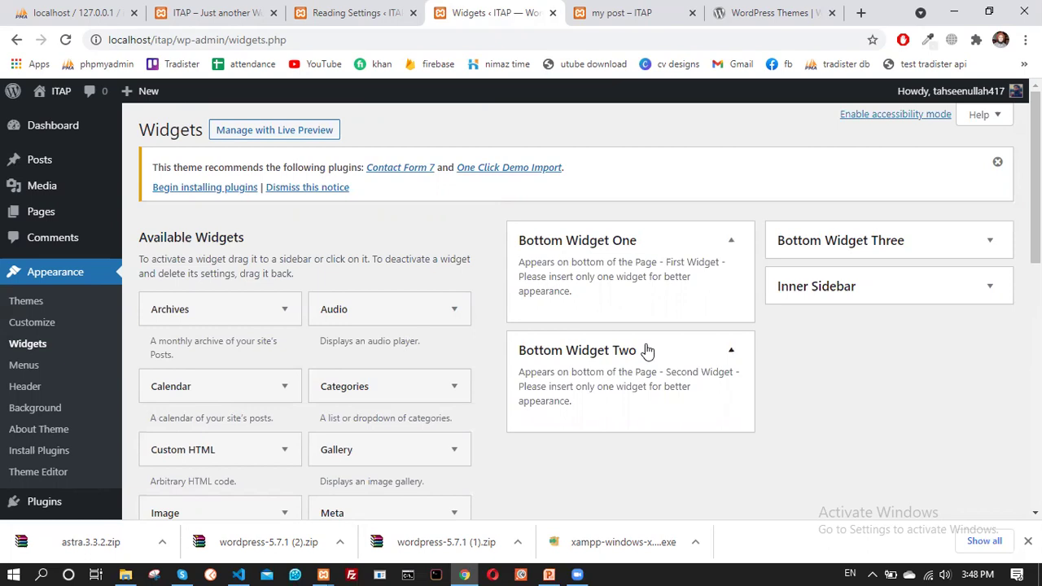
{"action": "left_click", "coordinate": [646, 350]}
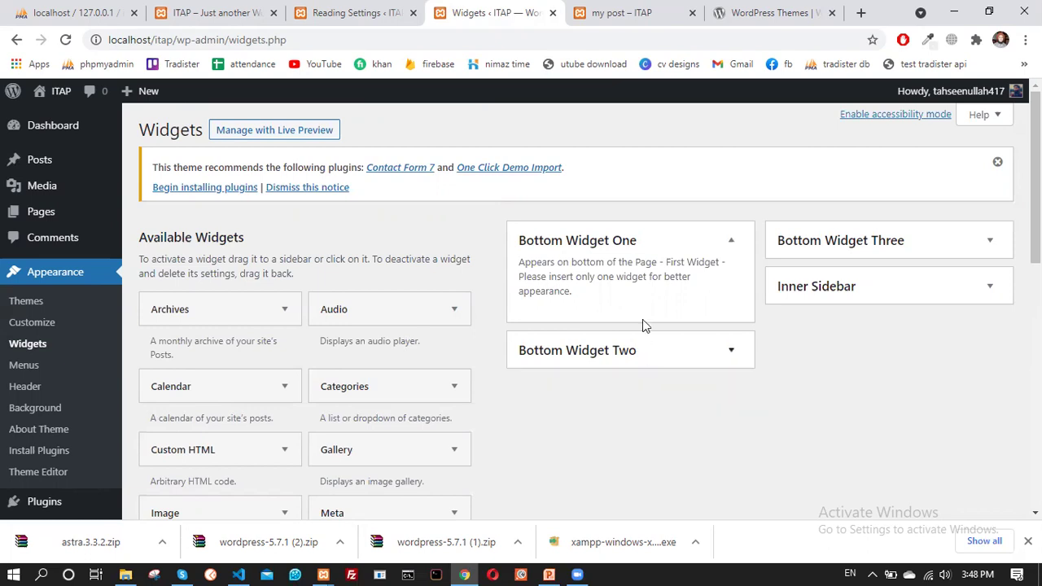
{"action": "left_click", "coordinate": [812, 246]}
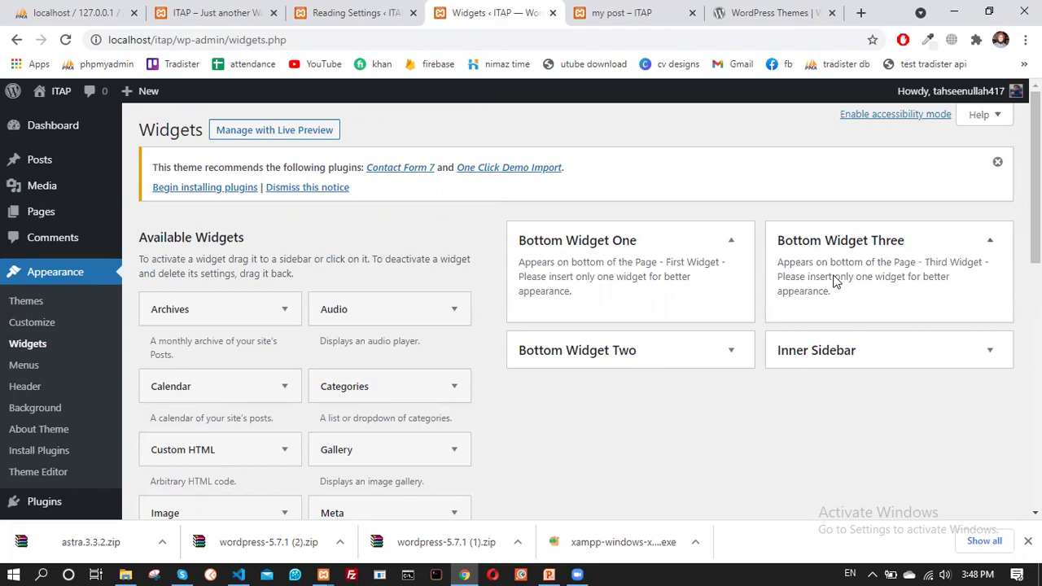
{"action": "left_click", "coordinate": [816, 353]}
{"action": "scroll", "coordinate": [793, 296], "scroll_direction": "down", "scroll_amount": 1}
{"action": "scroll", "coordinate": [792, 269], "scroll_direction": "down", "scroll_amount": 3}
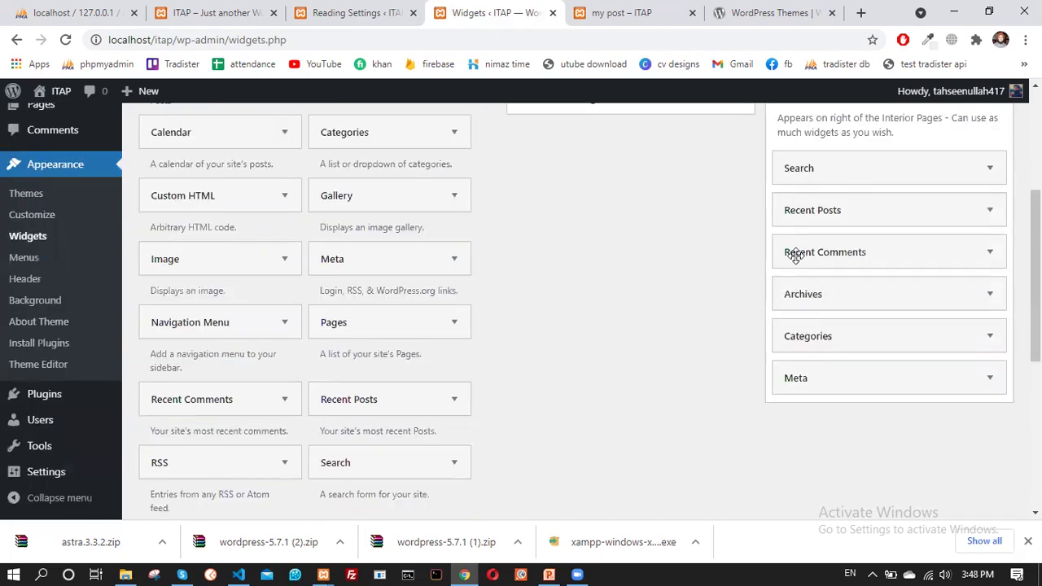
{"action": "scroll", "coordinate": [804, 261], "scroll_direction": "up", "scroll_amount": 2}
{"action": "scroll", "coordinate": [847, 236], "scroll_direction": "down", "scroll_amount": 2}
Add an Image widget below Search in the Inner Sidebar holding the Coming Soon image
{"action": "left_click_drag", "start_coordinate": [196, 272], "coordinate": [854, 214]}
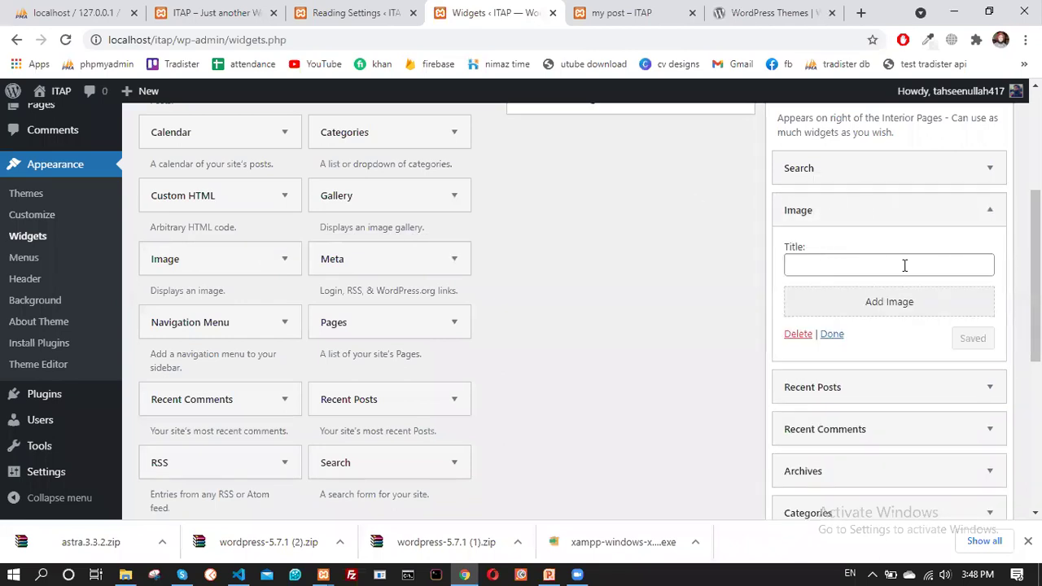
{"action": "left_click", "coordinate": [892, 306]}
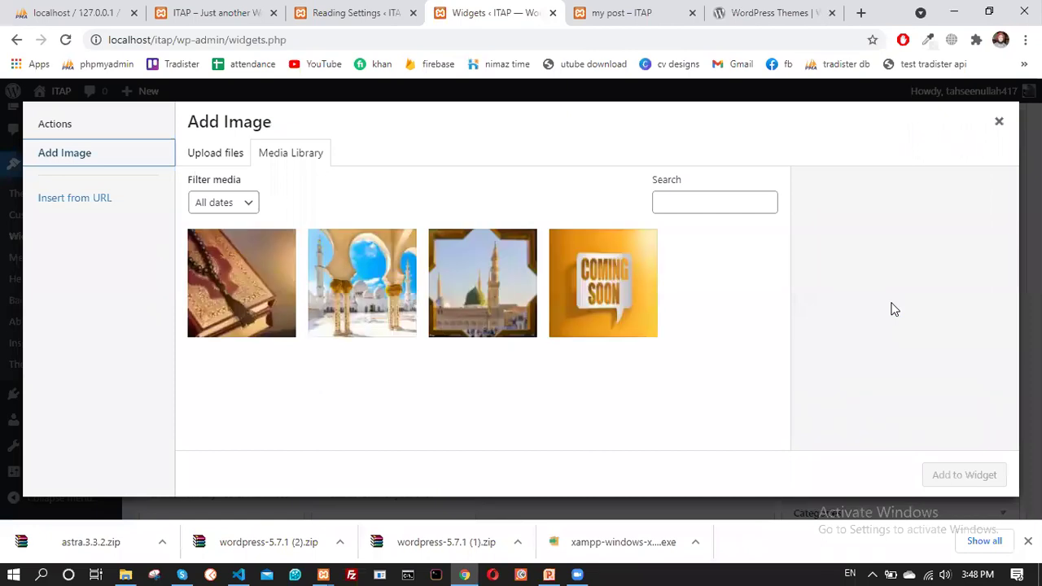
{"action": "left_click", "coordinate": [601, 303]}
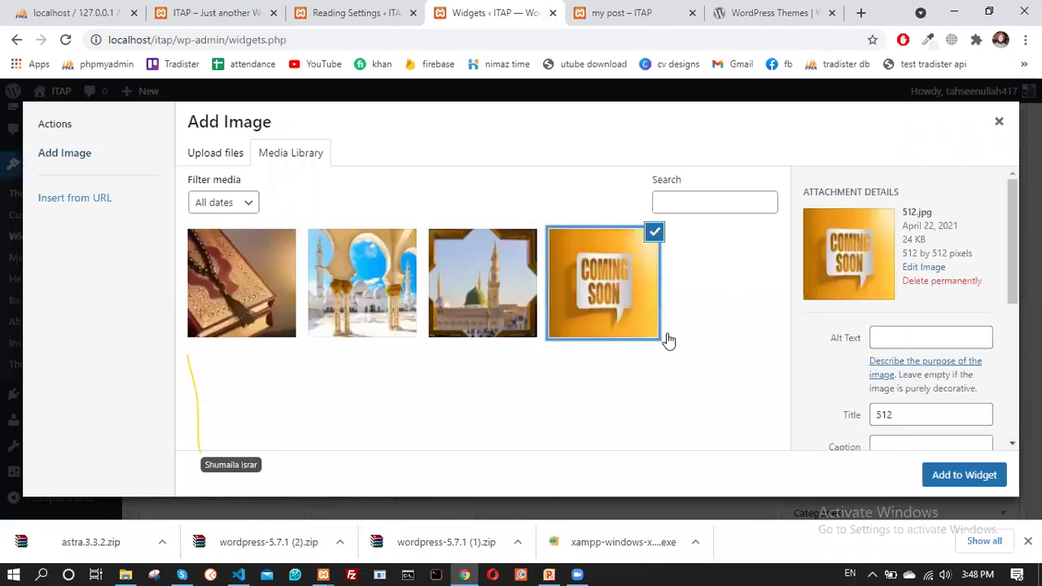
{"action": "left_click", "coordinate": [964, 475]}
{"action": "scroll", "coordinate": [888, 272], "scroll_direction": "down", "scroll_amount": 3}
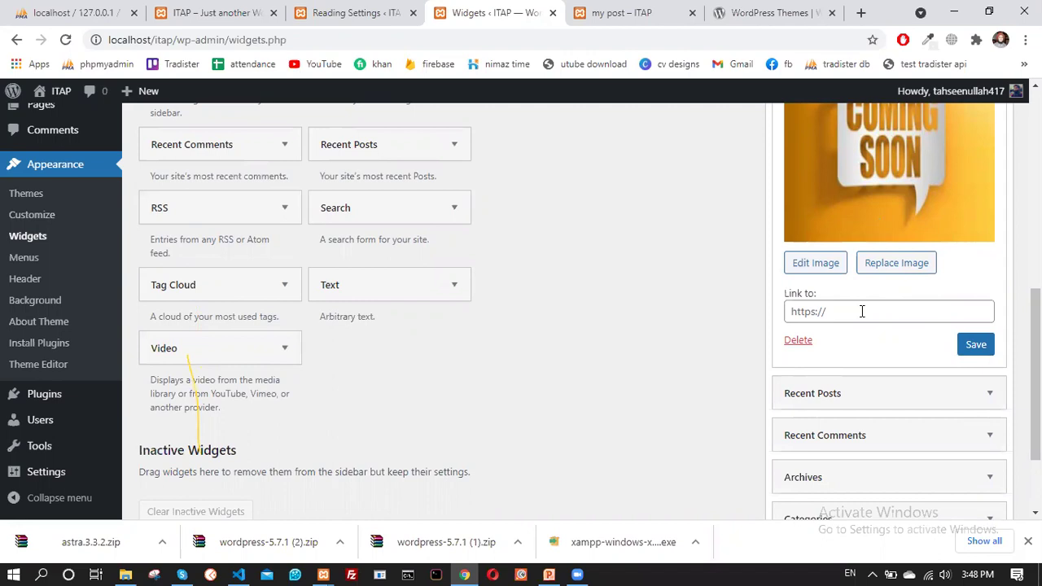
Type google.com in a new browser tab, then go back to the Widgets page
{"action": "left_click", "coordinate": [861, 12]}
{"action": "type", "text": "google.com"}
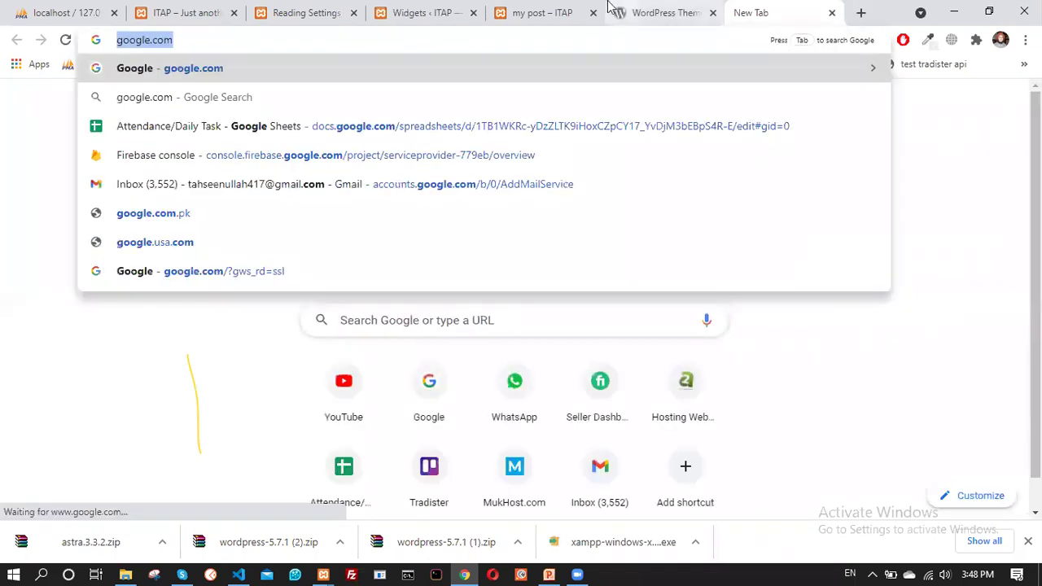
{"action": "left_click", "coordinate": [495, 10]}
{"action": "left_click", "coordinate": [424, 8]}
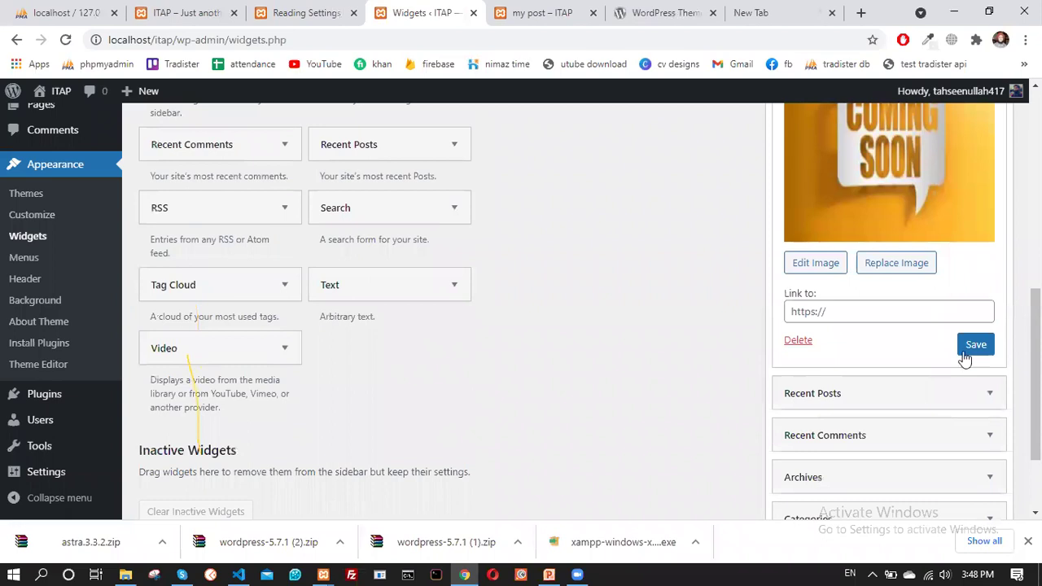
{"action": "left_click", "coordinate": [847, 314]}
{"action": "type", "text": "https://www.google.com/"}
{"action": "key", "text": "Return"}
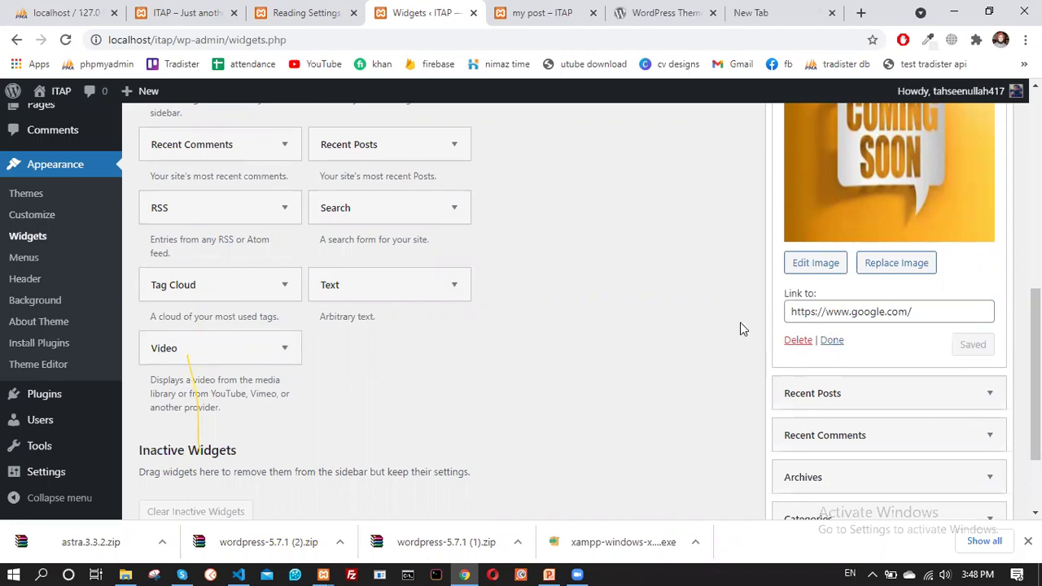
{"action": "scroll", "coordinate": [740, 329], "scroll_direction": "up", "scroll_amount": 2}
{"action": "key", "text": "ctrl+Tab"}
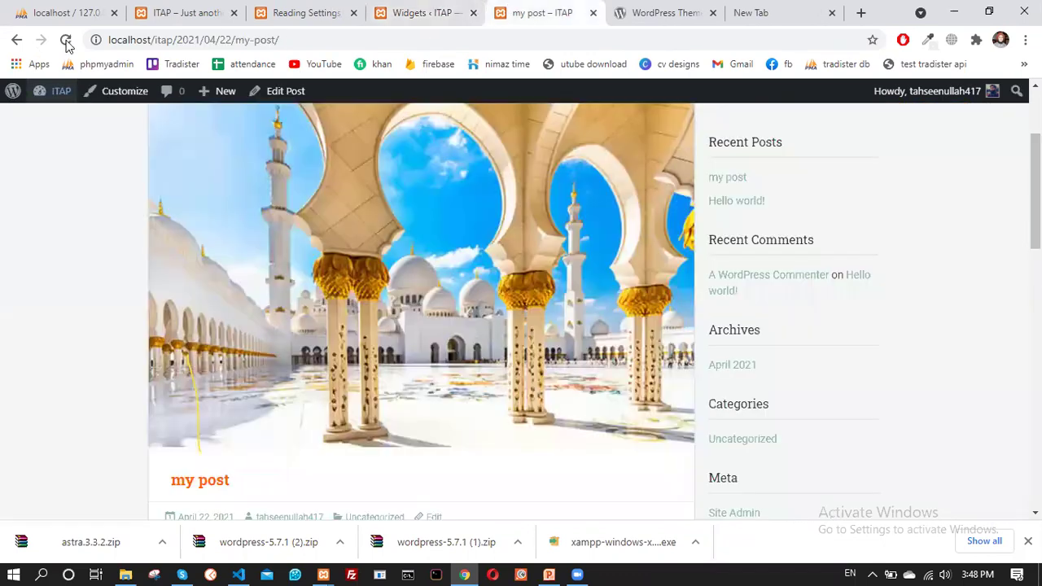
{"action": "left_click", "coordinate": [66, 40]}
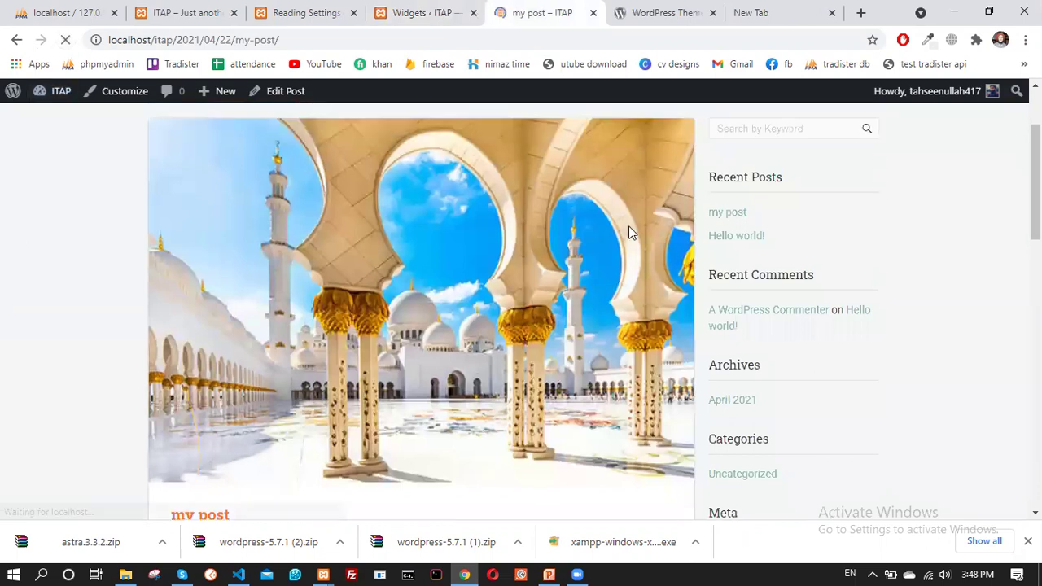
{"action": "scroll", "coordinate": [803, 414], "scroll_direction": "down", "scroll_amount": 1}
{"action": "scroll", "coordinate": [770, 304], "scroll_direction": "up", "scroll_amount": 2}
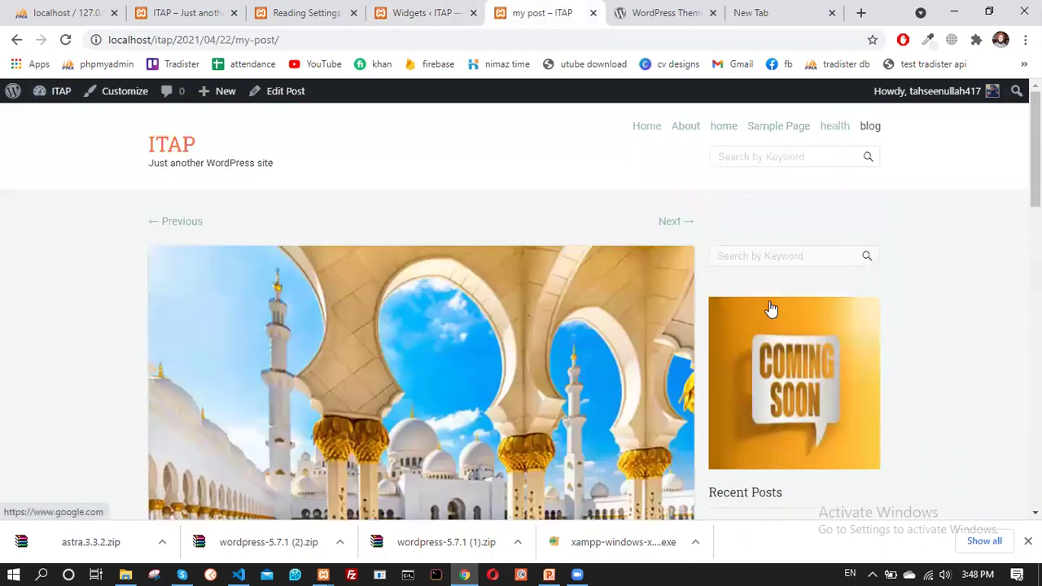
{"action": "scroll", "coordinate": [700, 196], "scroll_direction": "down", "scroll_amount": 2}
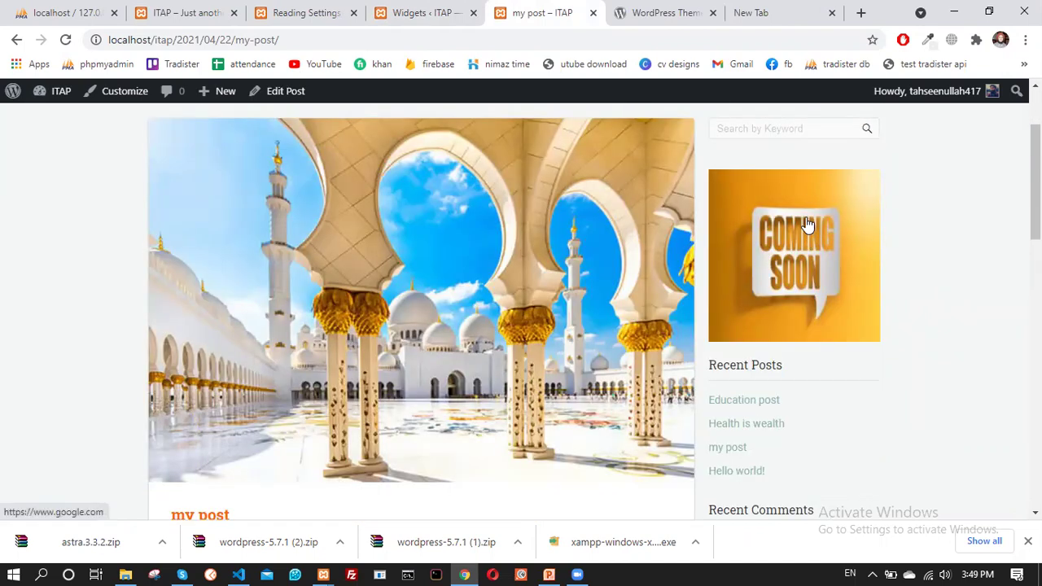
{"action": "left_click", "coordinate": [769, 276]}
{"action": "left_click", "coordinate": [437, 8]}
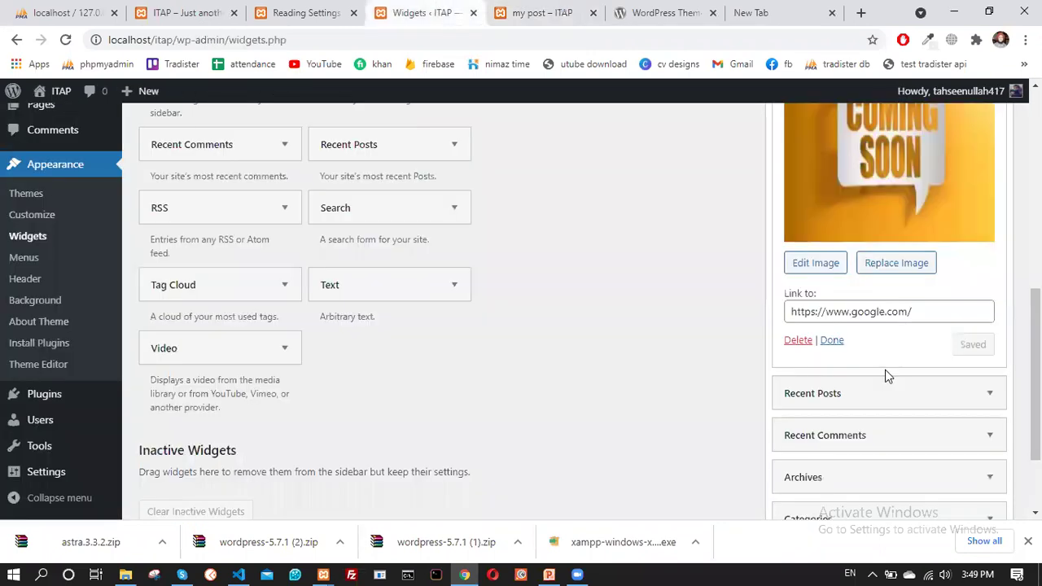
Delete Search and Recent Comments, leaving Image, Recent Posts, Archives, Categories and Meta in the sidebar
{"action": "left_click", "coordinate": [832, 340]}
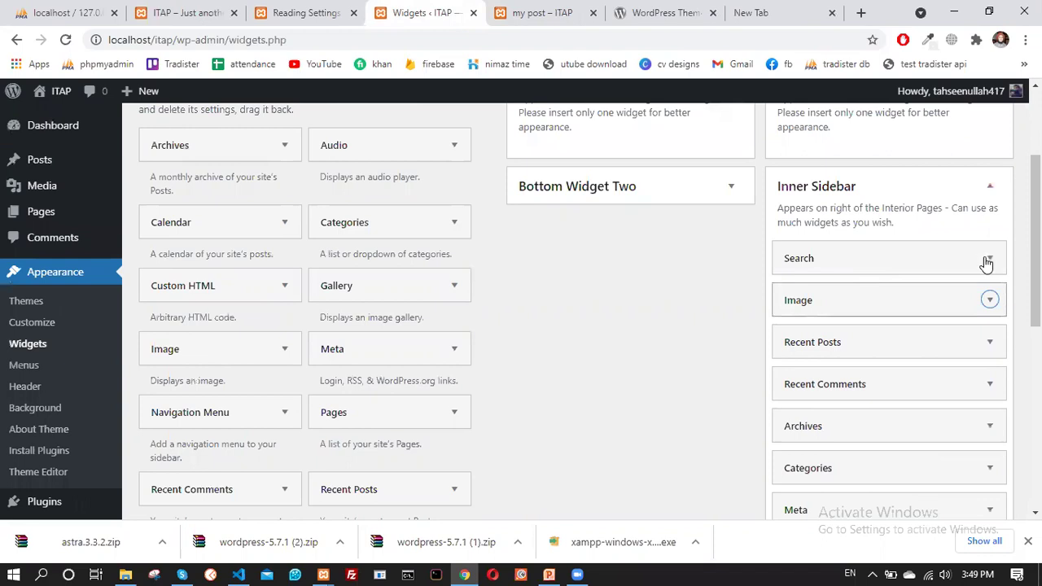
{"action": "left_click", "coordinate": [990, 260]}
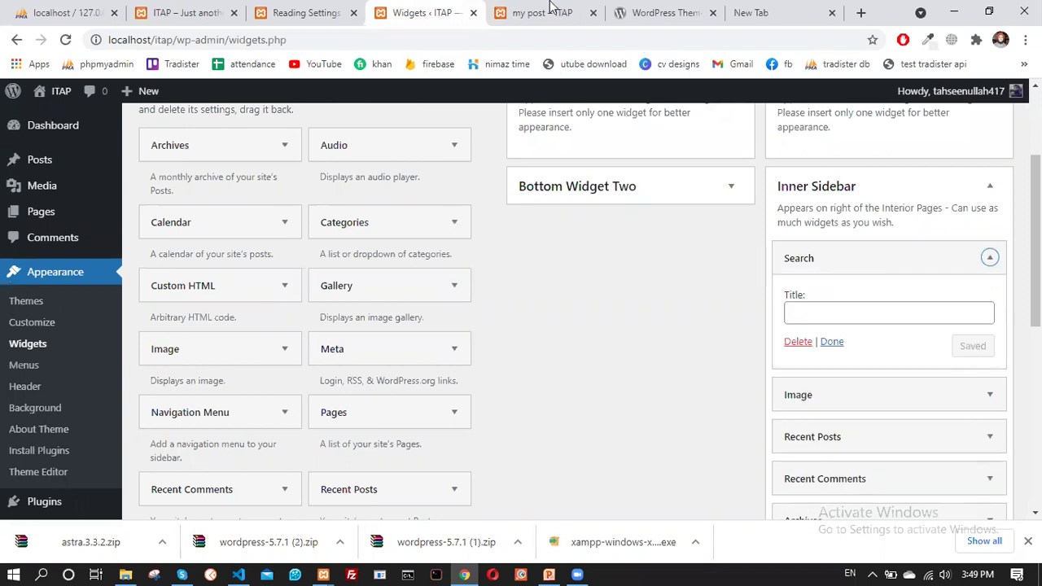
{"action": "key", "text": "ctrl+Tab"}
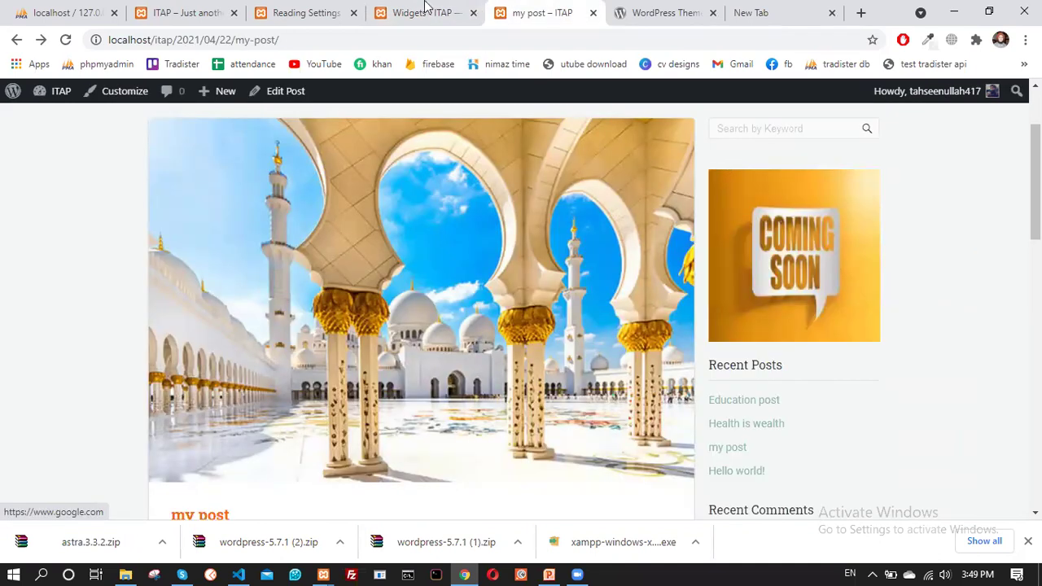
{"action": "key", "text": "ctrl+shift+Tab"}
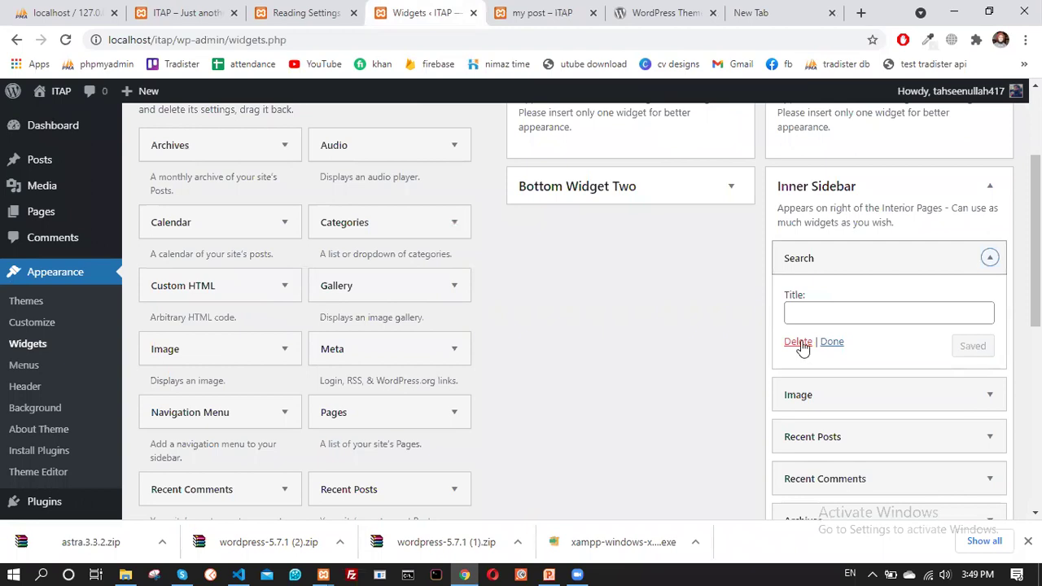
{"action": "left_click", "coordinate": [809, 342]}
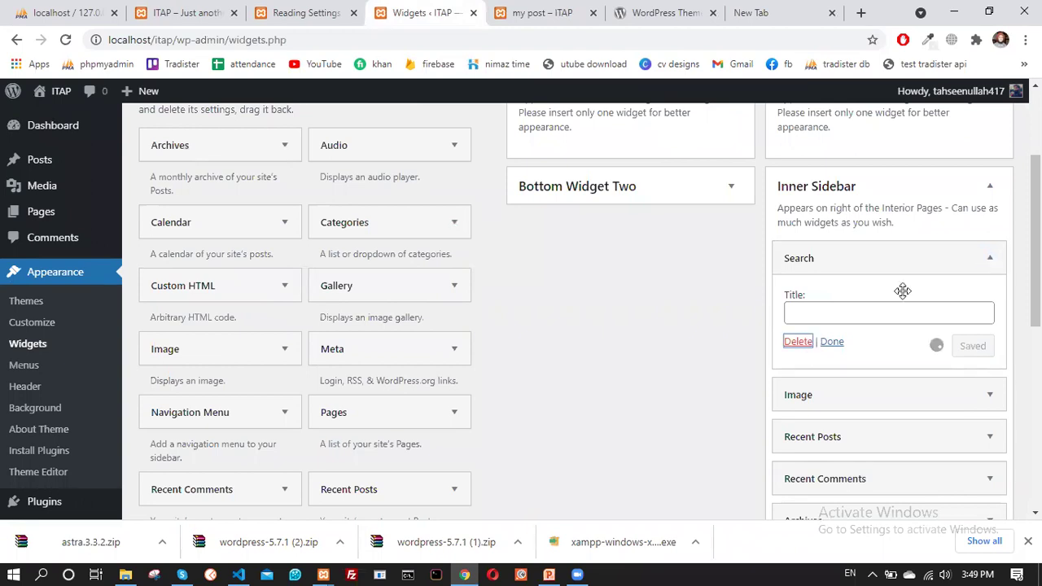
{"action": "left_click", "coordinate": [989, 344]}
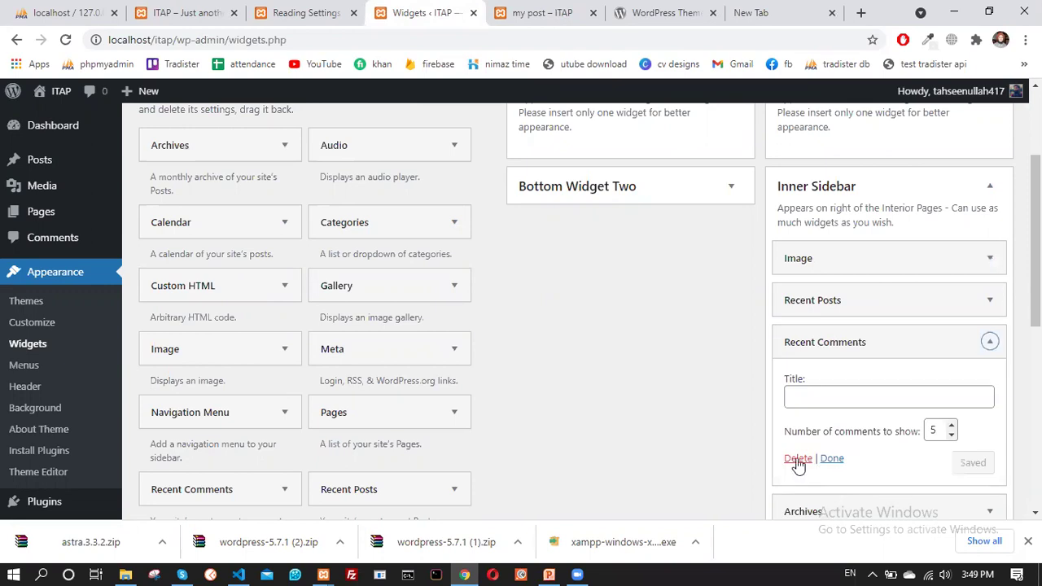
{"action": "left_click", "coordinate": [798, 458]}
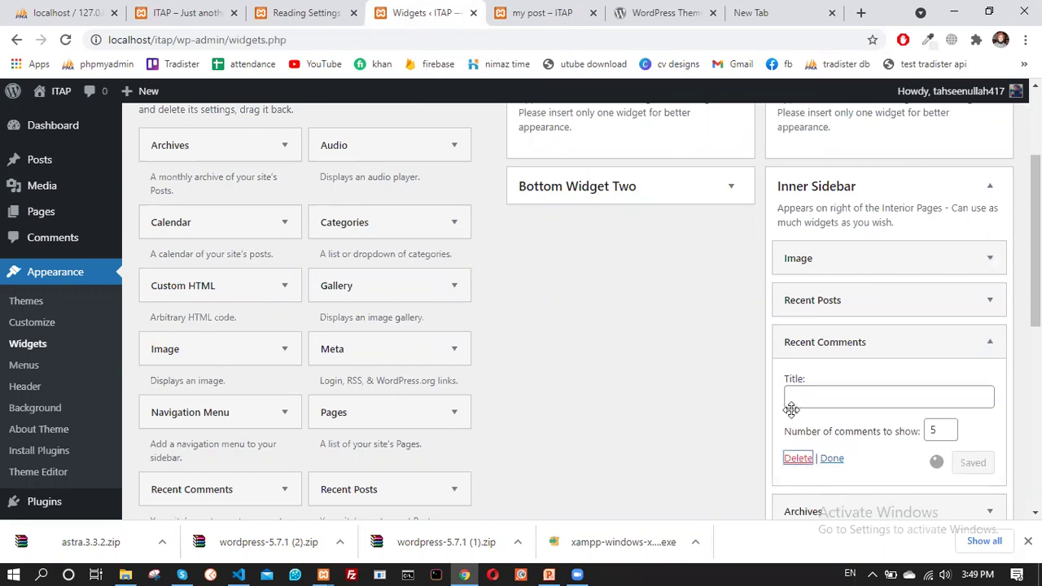
Drag a Pages widget into the Inner Sidebar and position it between Recent Posts and Archives
{"action": "left_click", "coordinate": [403, 413]}
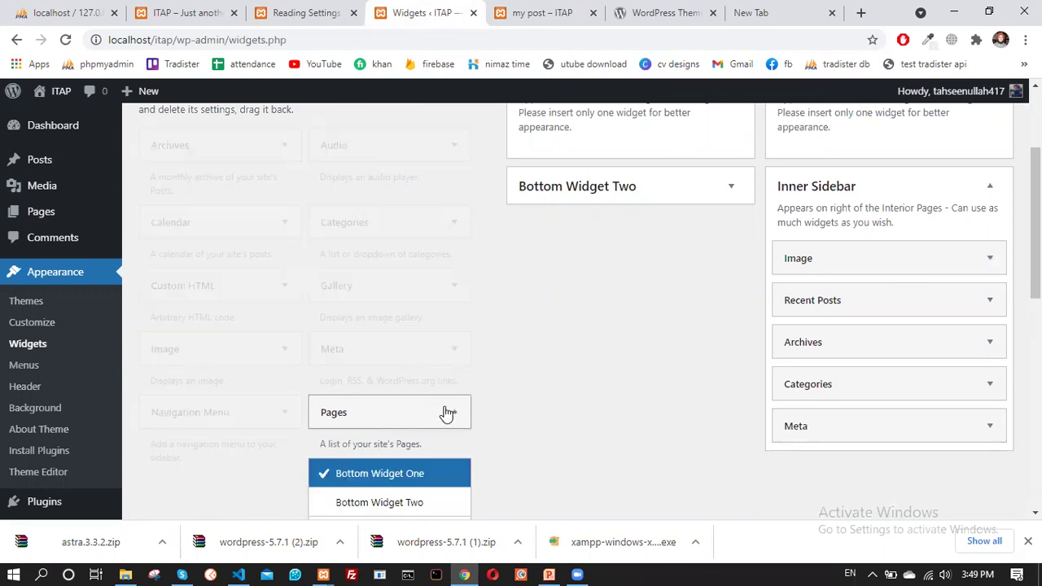
{"action": "left_click", "coordinate": [449, 413]}
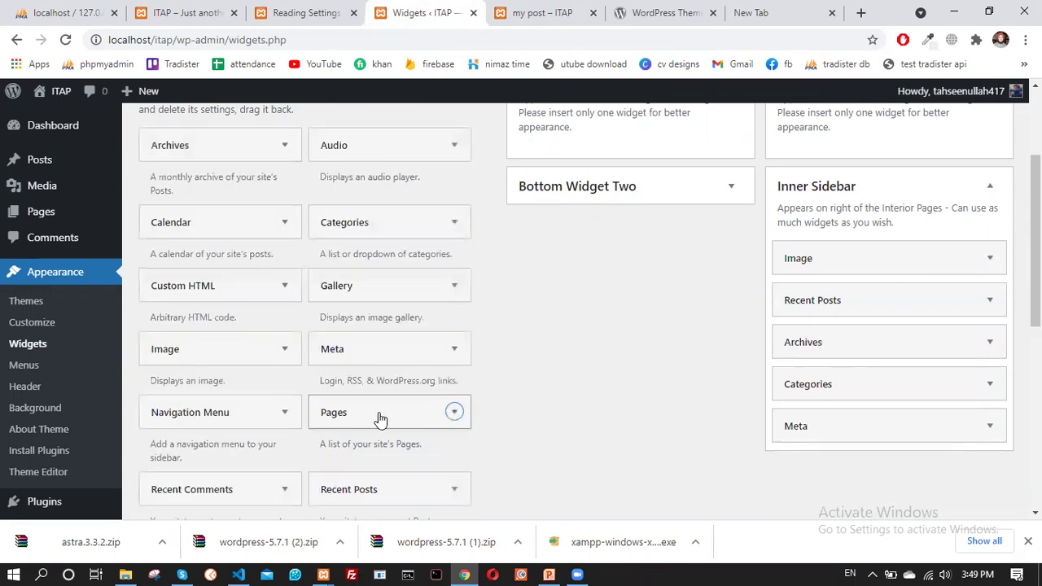
{"action": "left_click_drag", "start_coordinate": [424, 405], "coordinate": [858, 296]}
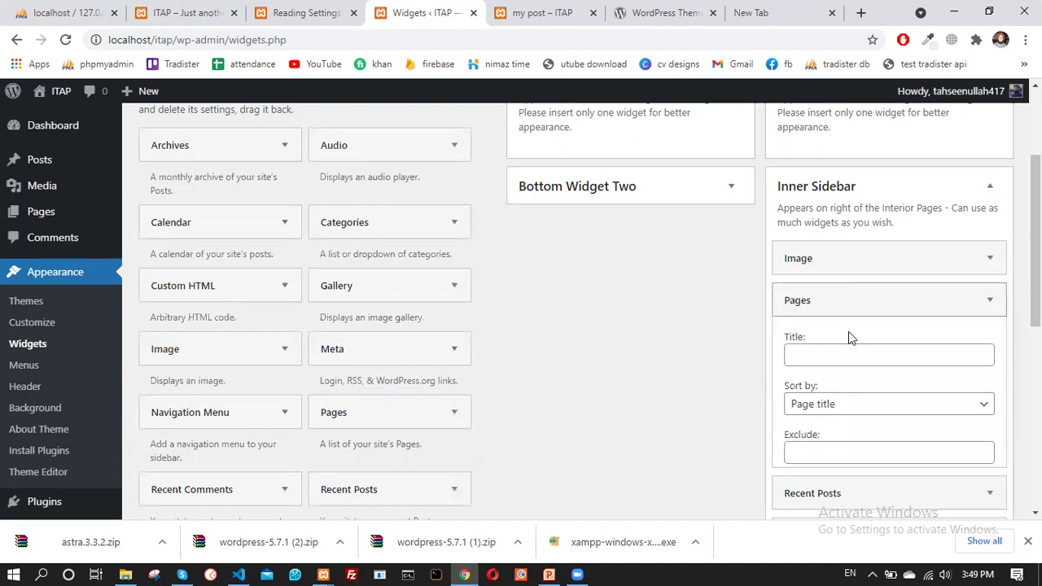
{"action": "left_click", "coordinate": [809, 300]}
{"action": "left_click_drag", "start_coordinate": [821, 300], "coordinate": [823, 353]}
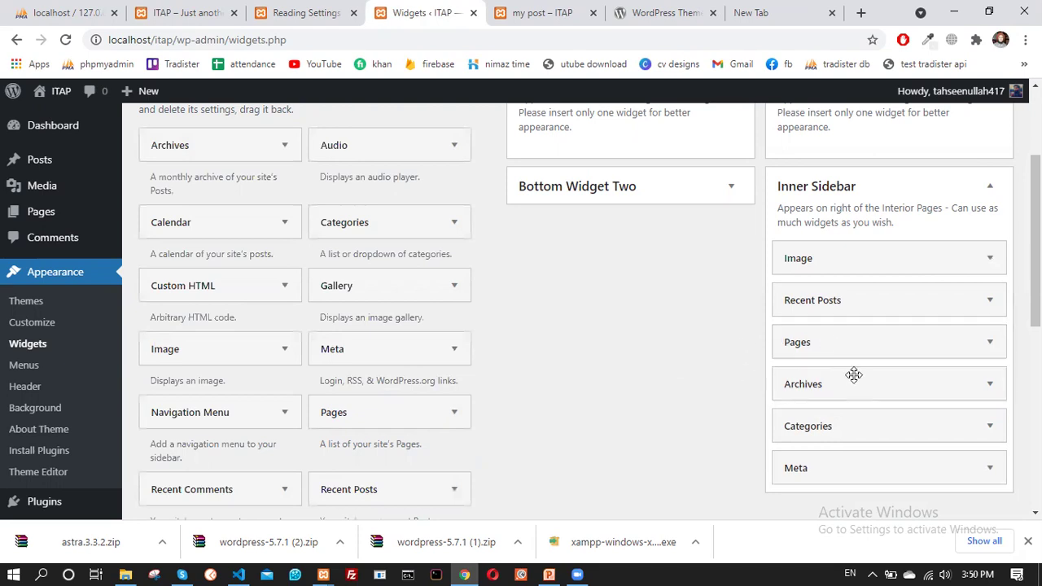
{"action": "scroll", "coordinate": [863, 383], "scroll_direction": "down", "scroll_amount": 3}
{"action": "scroll", "coordinate": [864, 383], "scroll_direction": "up", "scroll_amount": 5}
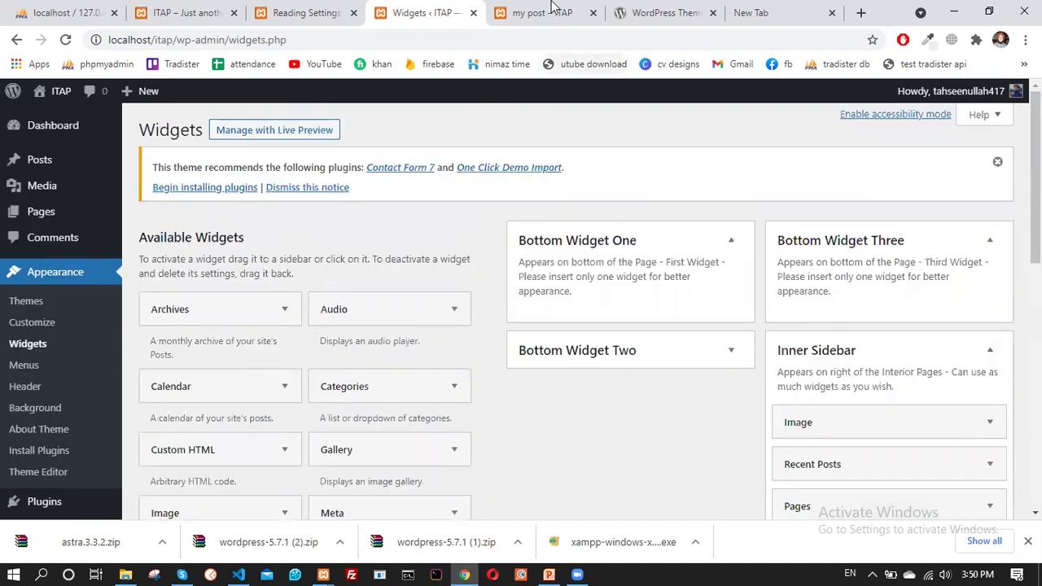
Reload the post page to see the new Pages list: About, blog, home, Sample Page
{"action": "left_click", "coordinate": [552, 14]}
{"action": "left_click", "coordinate": [67, 40]}
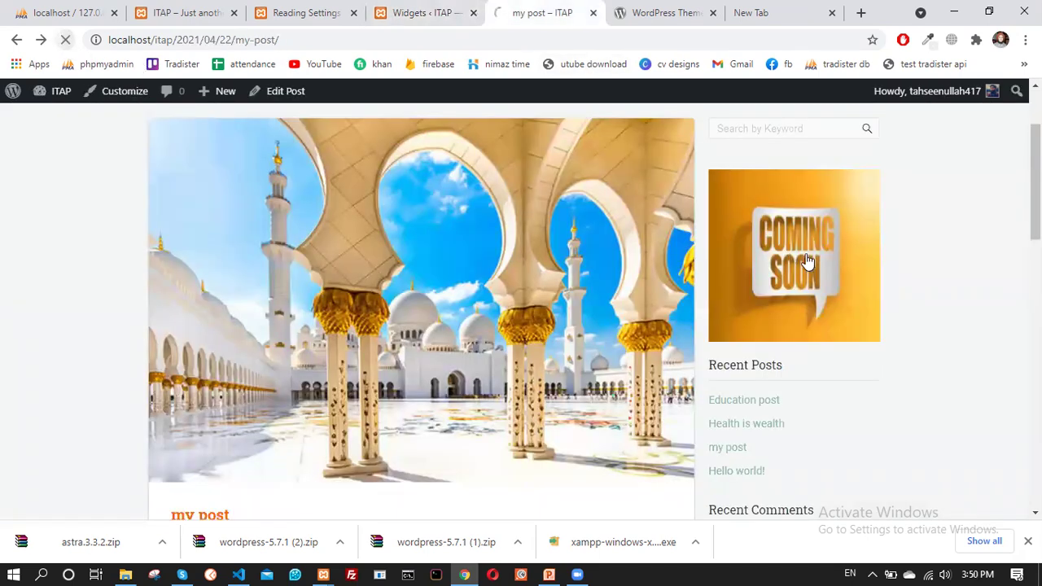
{"action": "scroll", "coordinate": [806, 257], "scroll_direction": "down", "scroll_amount": 3}
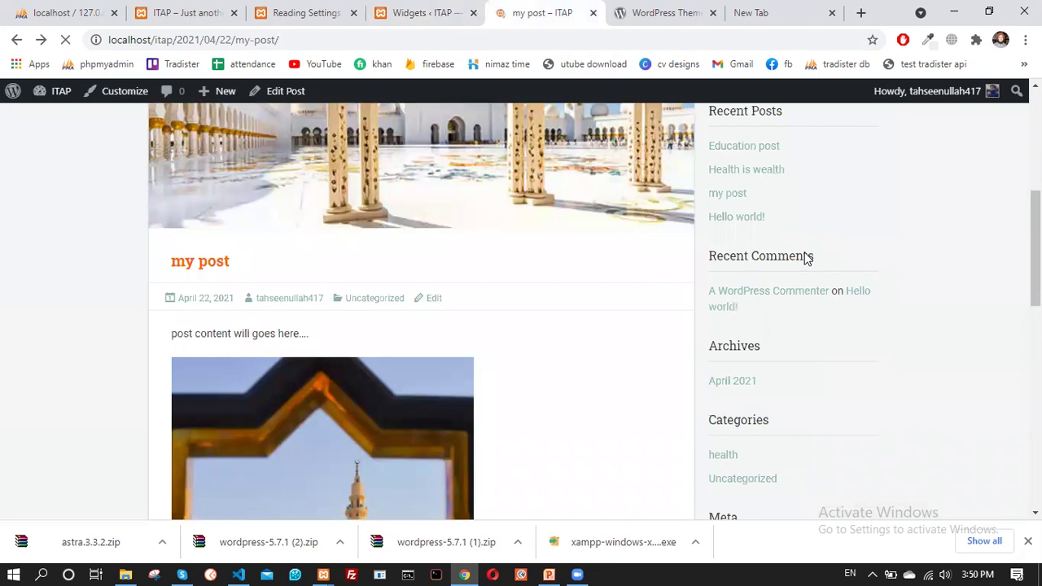
{"action": "scroll", "coordinate": [791, 293], "scroll_direction": "up", "scroll_amount": 2}
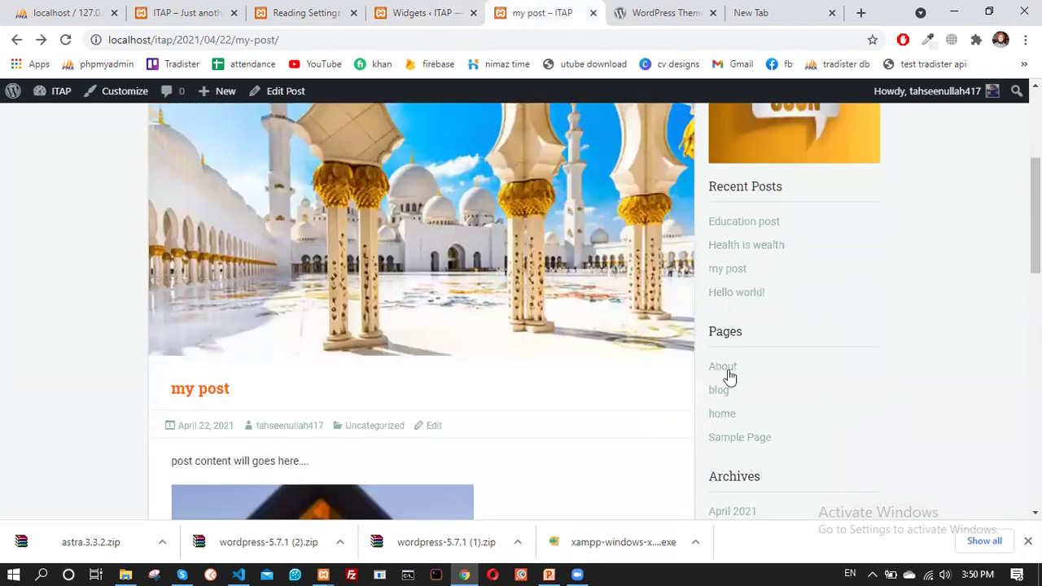
{"action": "scroll", "coordinate": [744, 329], "scroll_direction": "up", "scroll_amount": 4}
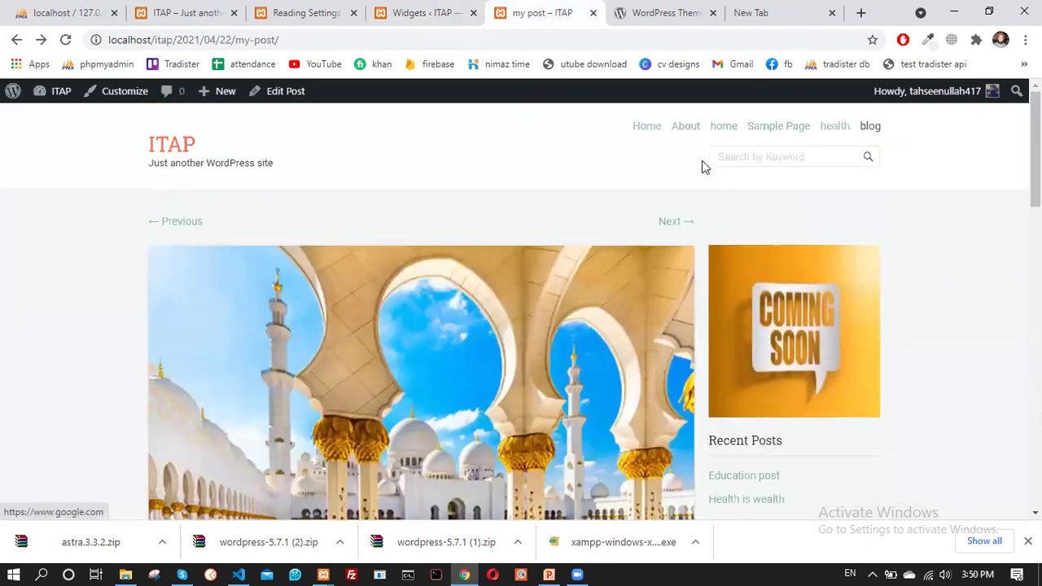
{"action": "scroll", "coordinate": [810, 261], "scroll_direction": "down", "scroll_amount": 3}
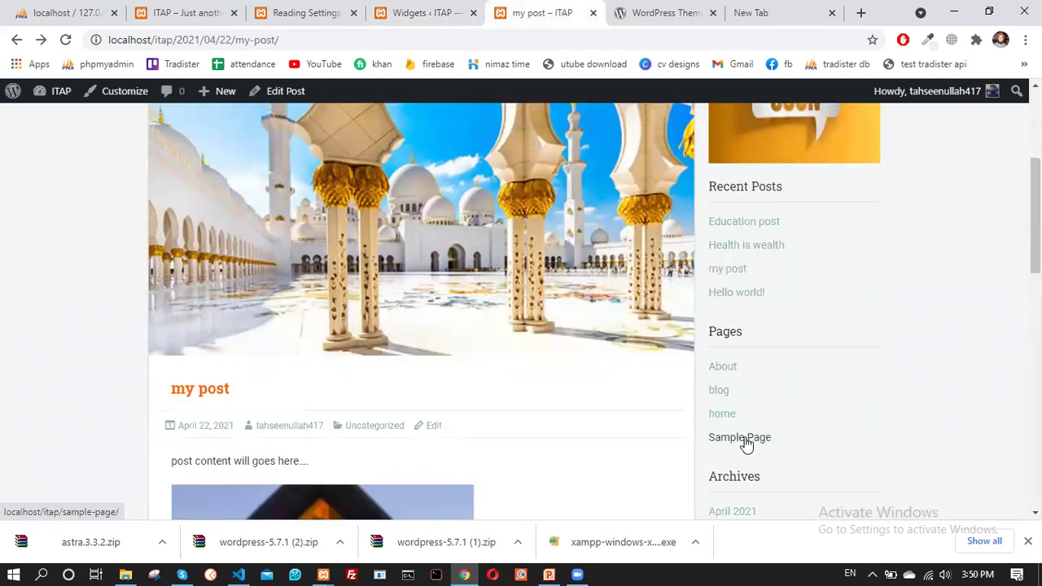
{"action": "scroll", "coordinate": [746, 443], "scroll_direction": "down", "scroll_amount": 3}
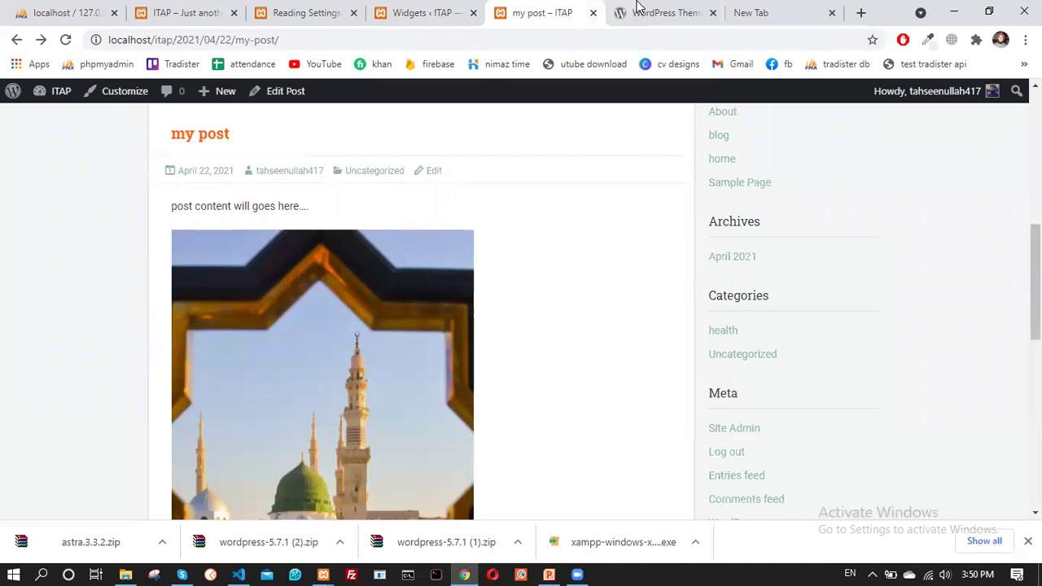
Move through the Reading Settings and home page tabs, then scroll down the Widgets page
{"action": "left_click", "coordinate": [639, 10]}
{"action": "left_click", "coordinate": [439, 10]}
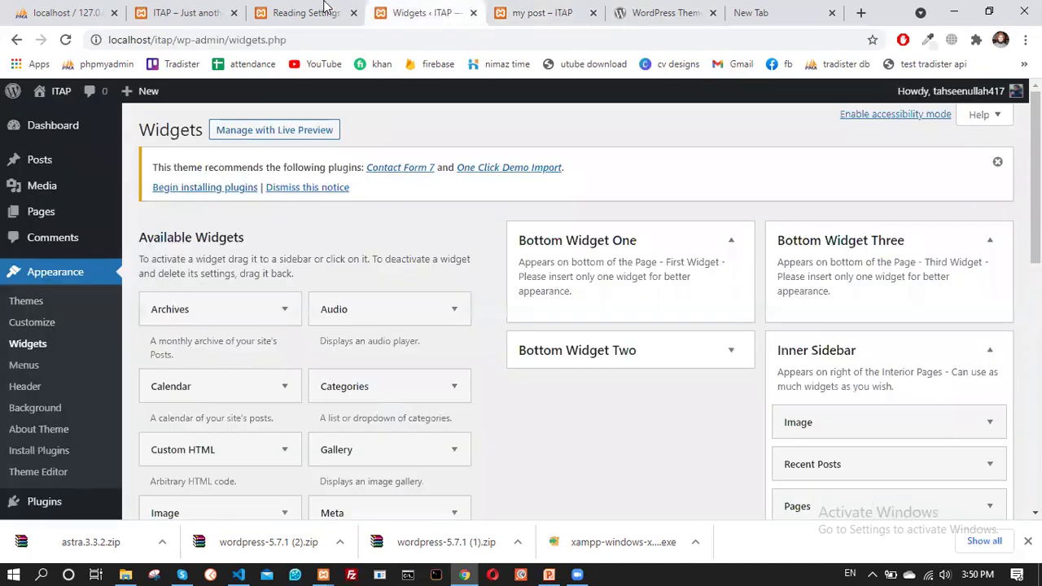
{"action": "left_click", "coordinate": [324, 7]}
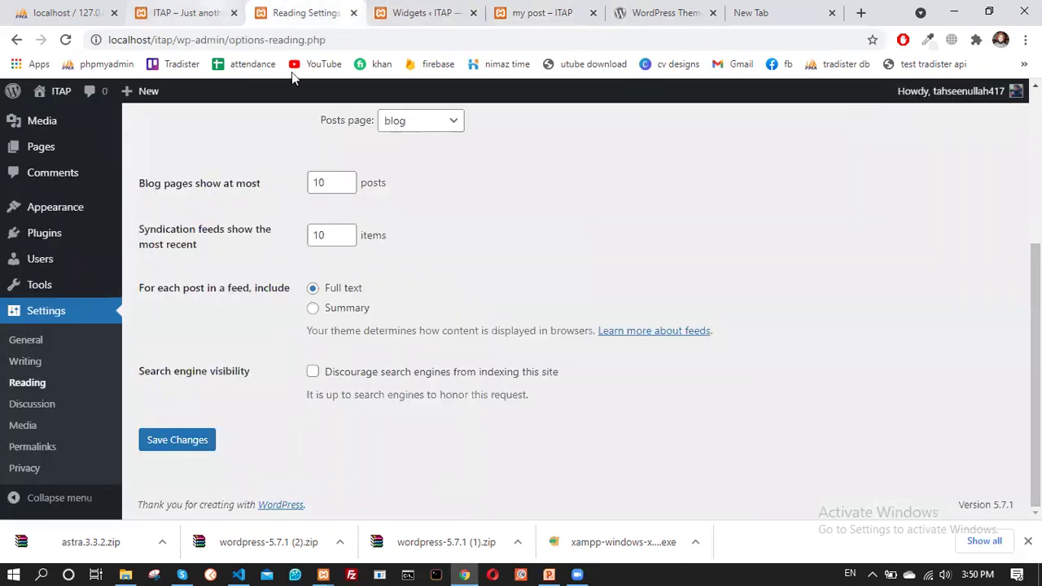
{"action": "left_click", "coordinate": [213, 8]}
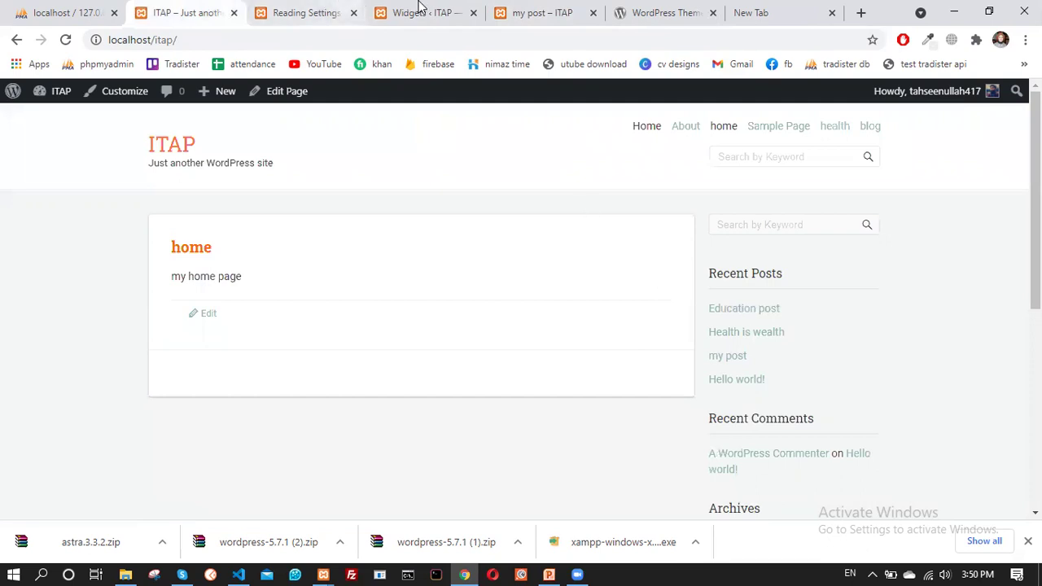
{"action": "left_click", "coordinate": [418, 9]}
{"action": "scroll", "coordinate": [531, 318], "scroll_direction": "down", "scroll_amount": 5}
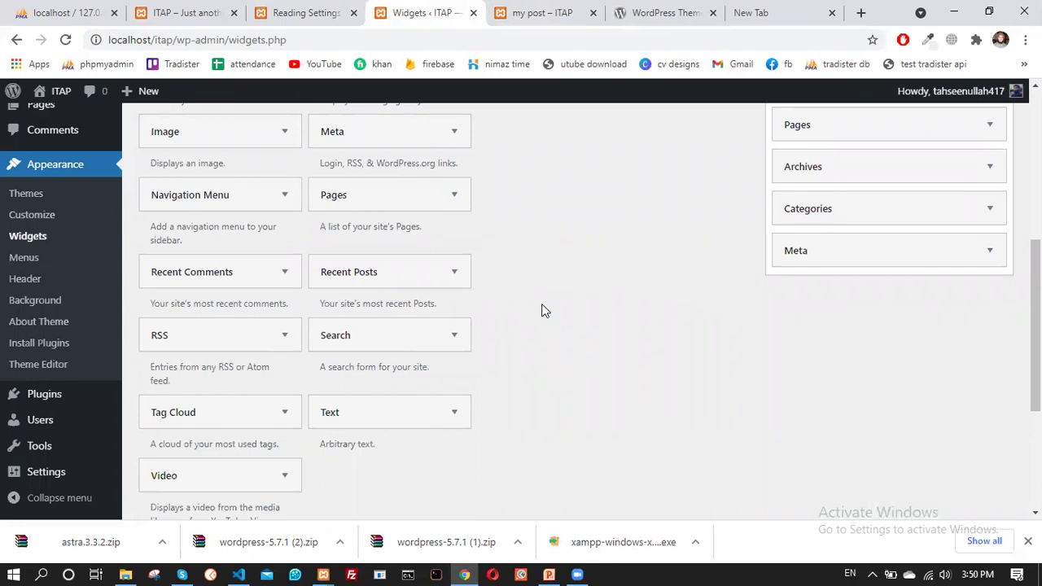
{"action": "scroll", "coordinate": [544, 308], "scroll_direction": "down", "scroll_amount": 2}
{"action": "left_click_drag", "start_coordinate": [196, 359], "coordinate": [823, 318]}
{"action": "left_click", "coordinate": [803, 337]}
{"action": "left_click", "coordinate": [861, 375]}
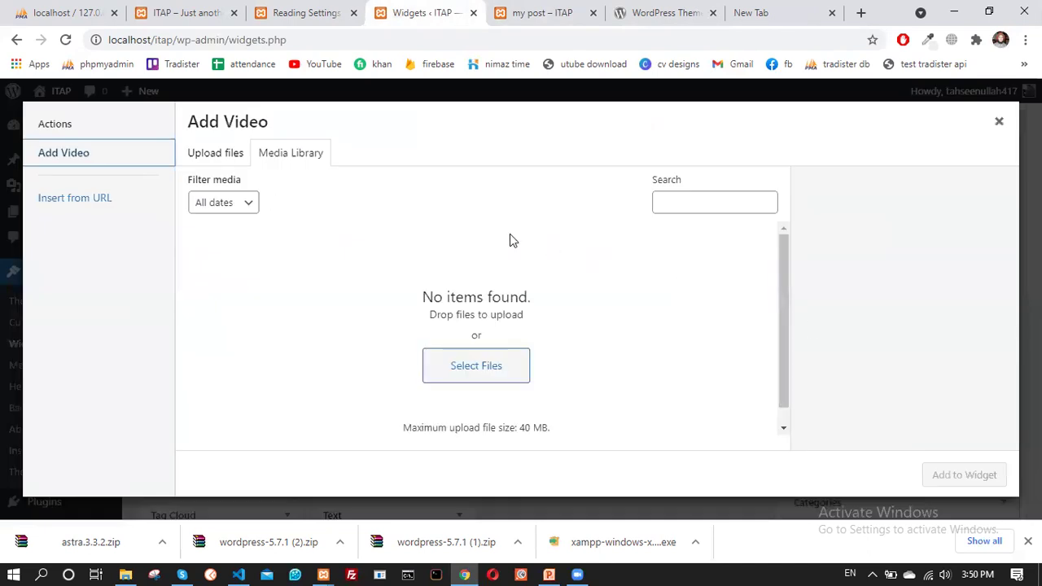
{"action": "left_click", "coordinate": [459, 367]}
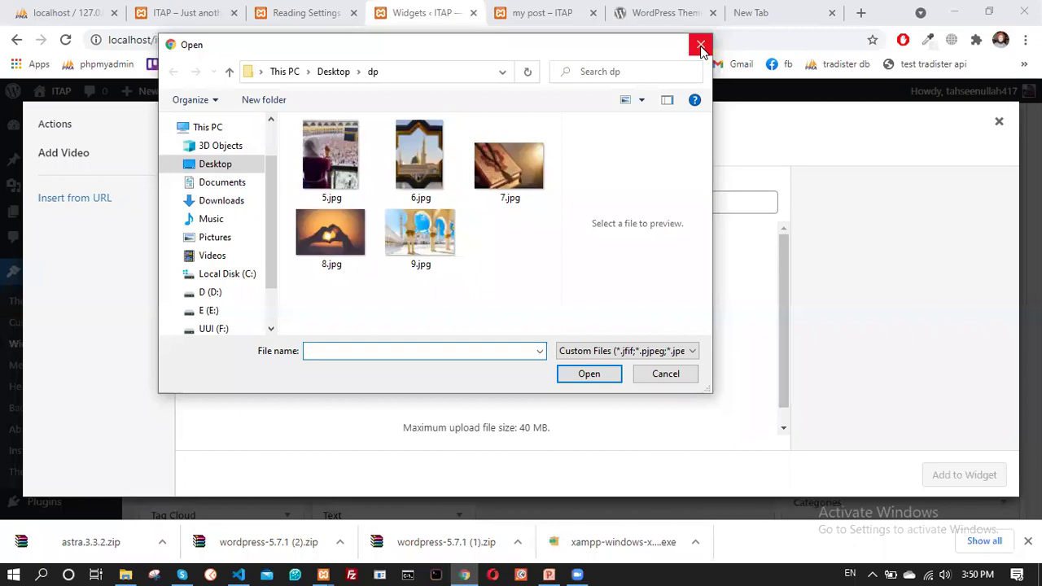
{"action": "left_click", "coordinate": [701, 46]}
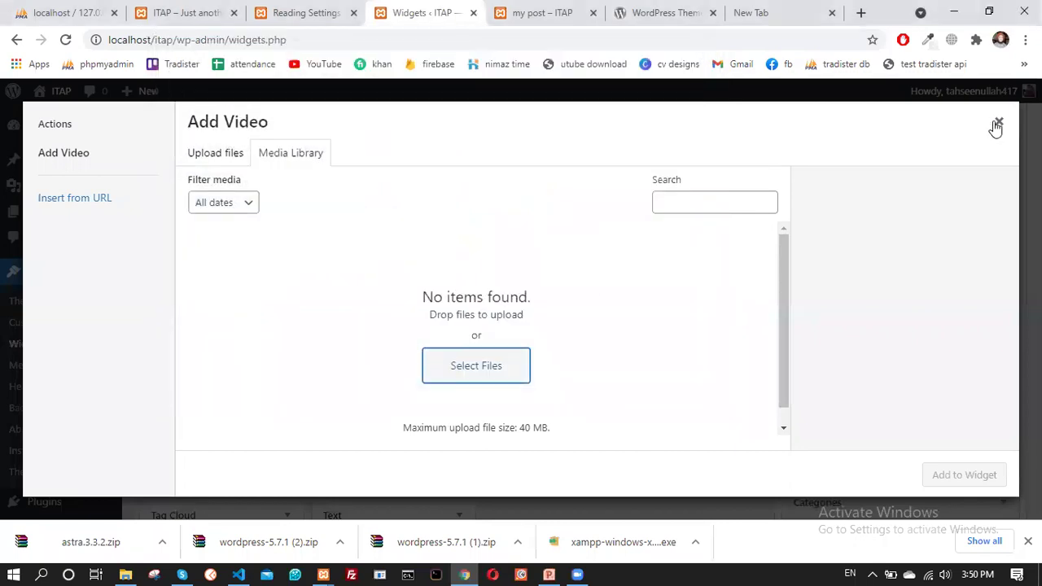
{"action": "left_click", "coordinate": [998, 124]}
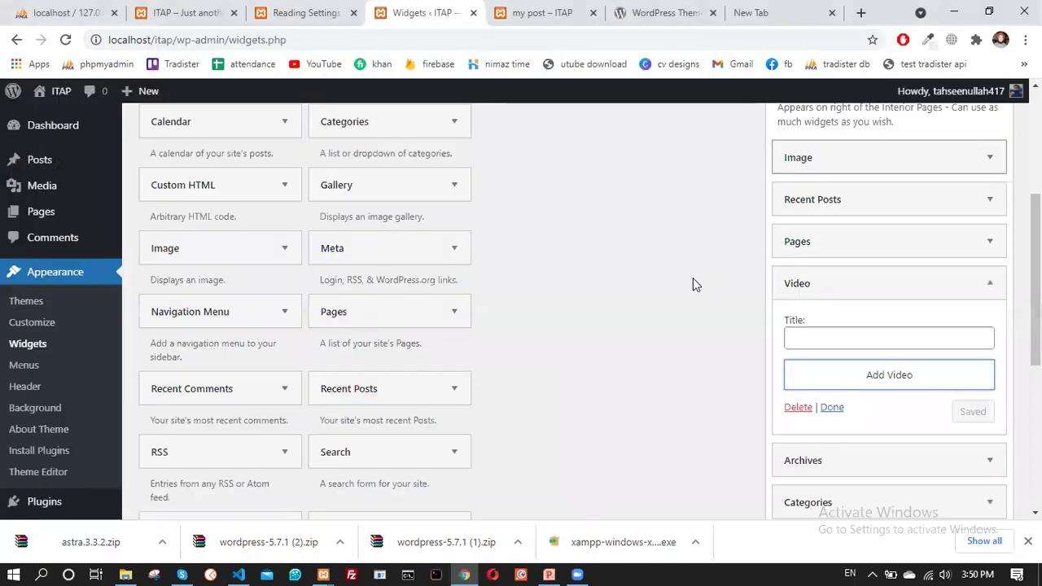
{"action": "left_click", "coordinate": [811, 339]}
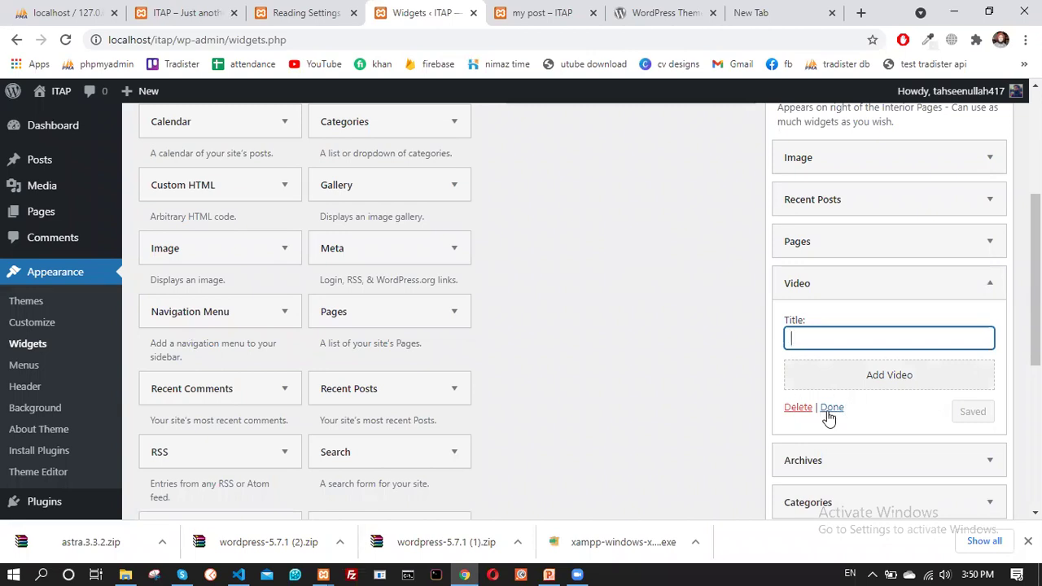
{"action": "left_click", "coordinate": [798, 407]}
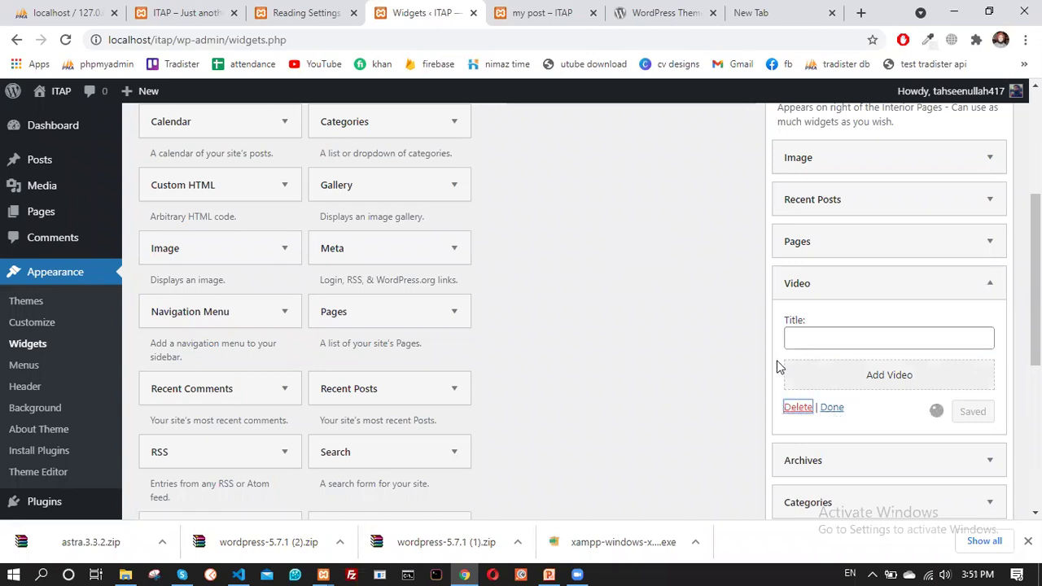
{"action": "scroll", "coordinate": [371, 369], "scroll_direction": "down", "scroll_amount": 2}
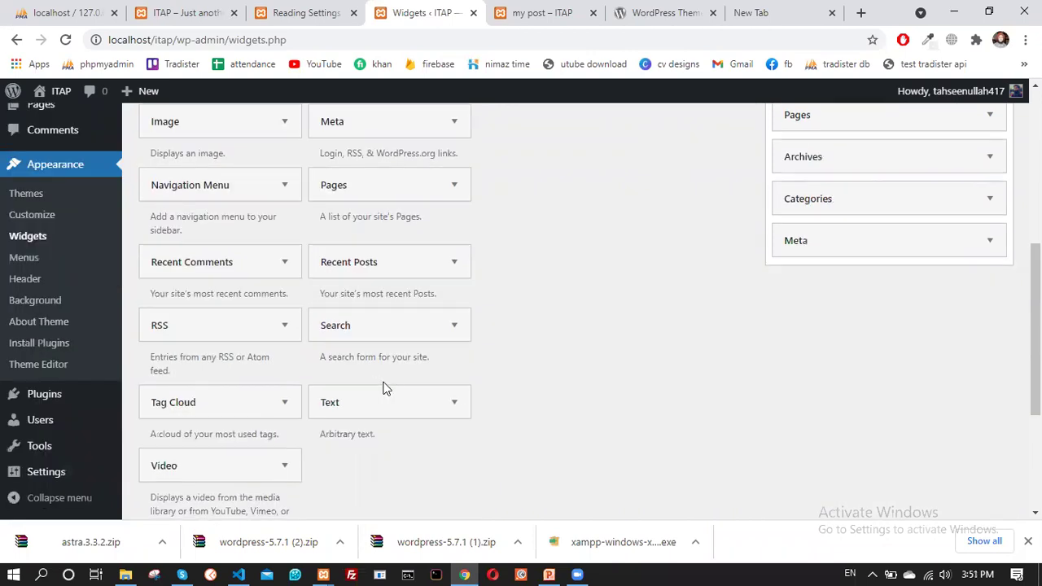
Add a Text widget below Archives titled 'The quick brown fox jumps over the lazy dog'
{"action": "left_click", "coordinate": [350, 405]}
{"action": "left_click_drag", "start_coordinate": [365, 407], "coordinate": [842, 195]}
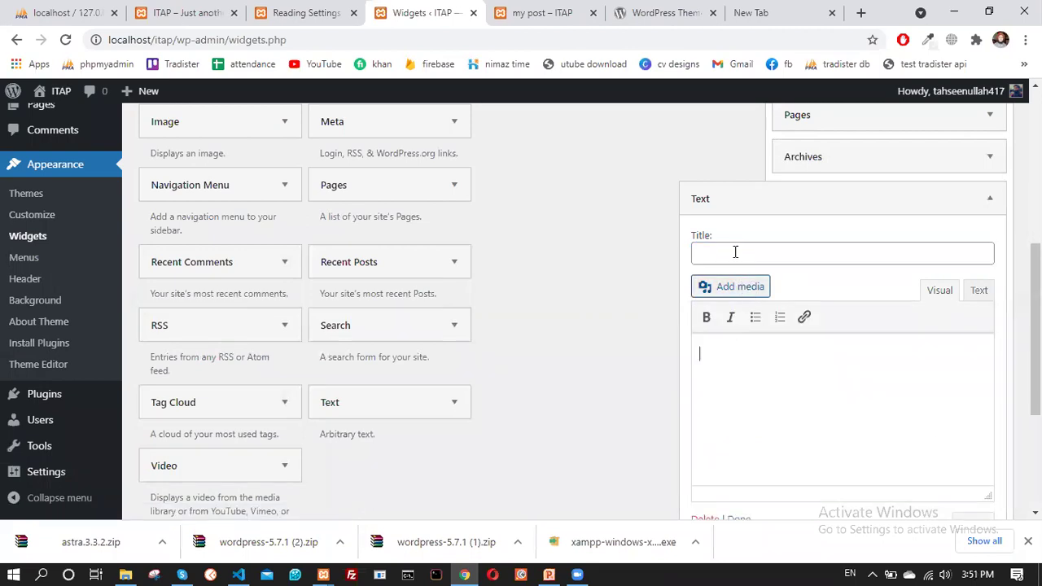
{"action": "left_click", "coordinate": [735, 252]}
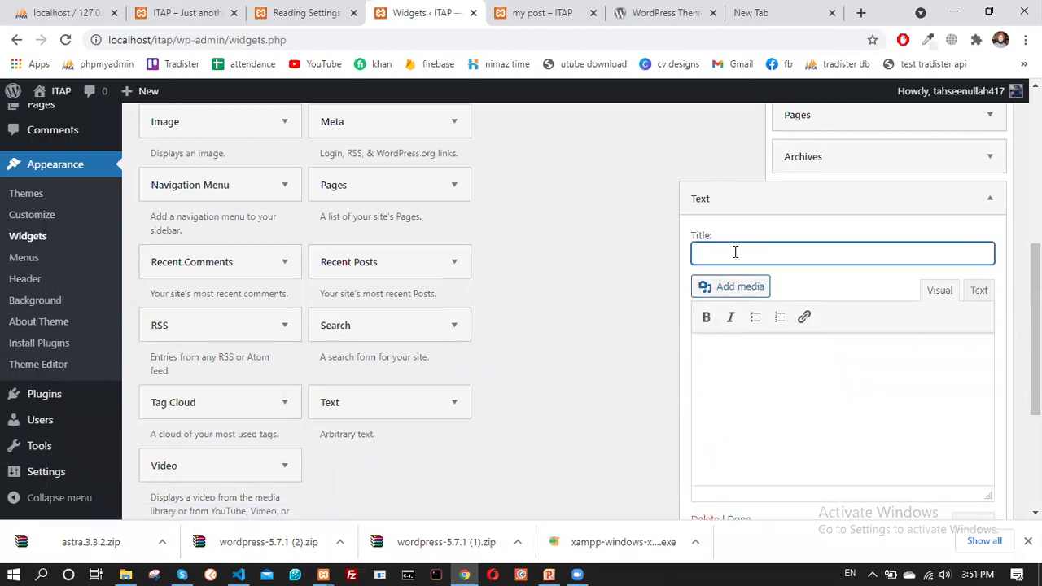
{"action": "type", "text": "The quick brown fox j"}
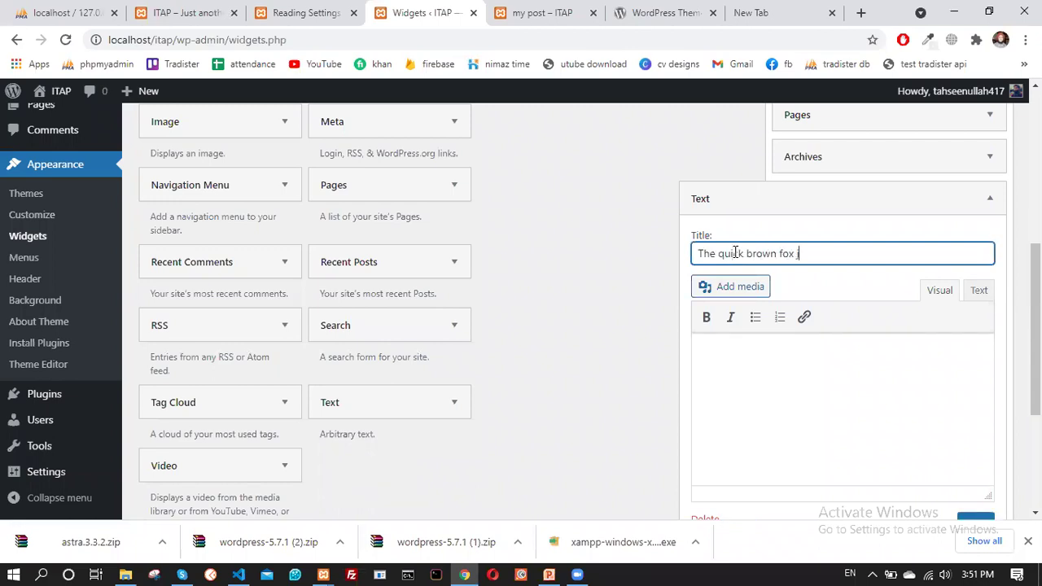
{"action": "type", "text": "umps over the lazy dog"}
Enter 'text here' as the widget body and make it bold
{"action": "left_click", "coordinate": [785, 369]}
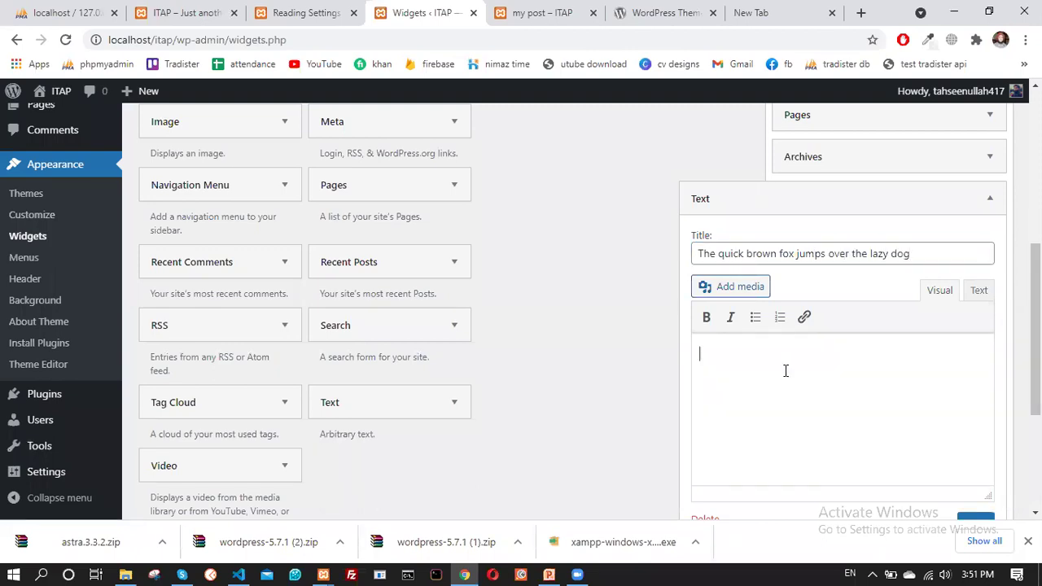
{"action": "type", "text": "text here"}
{"action": "left_click_drag", "start_coordinate": [747, 354], "coordinate": [710, 332]}
{"action": "left_click", "coordinate": [707, 317]}
{"action": "left_click", "coordinate": [749, 347]}
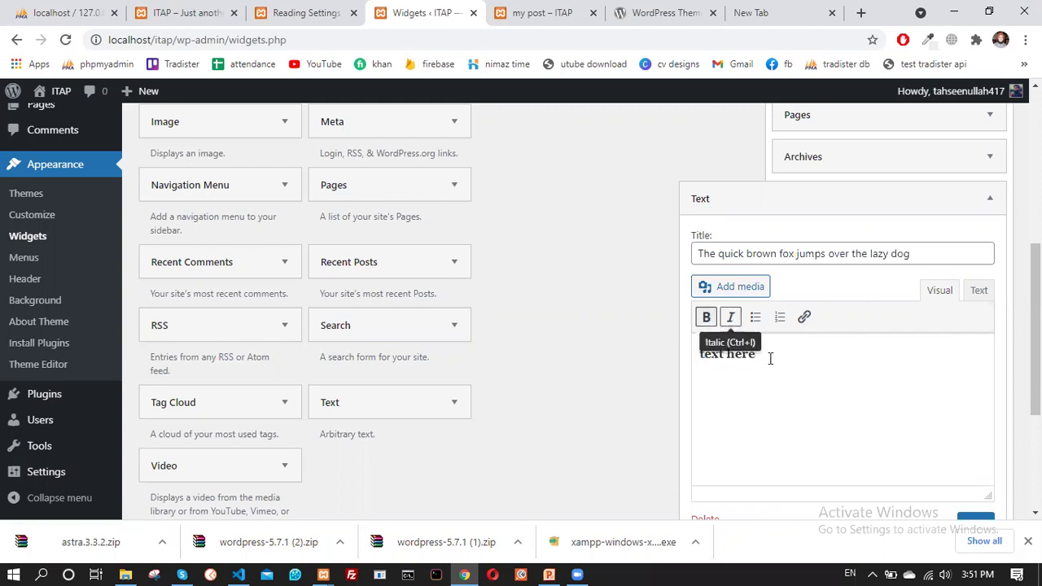
{"action": "scroll", "coordinate": [822, 328], "scroll_direction": "down", "scroll_amount": 3}
{"action": "scroll", "coordinate": [830, 324], "scroll_direction": "up", "scroll_amount": 3}
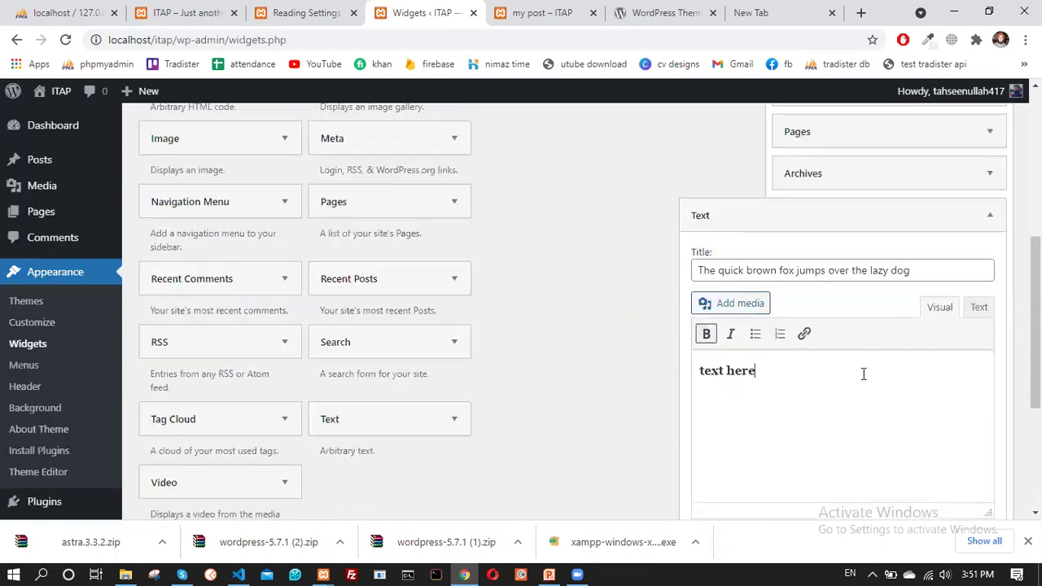
{"action": "scroll", "coordinate": [864, 374], "scroll_direction": "down", "scroll_amount": 2}
Save and close the Text widget, then reload the post page to view it
{"action": "left_click", "coordinate": [971, 415]}
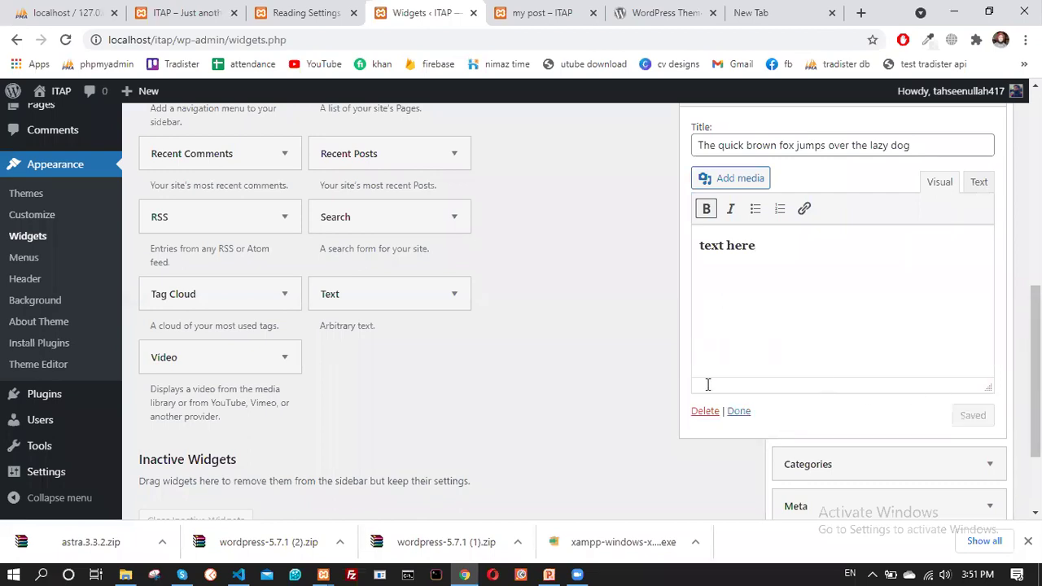
{"action": "left_click", "coordinate": [738, 411]}
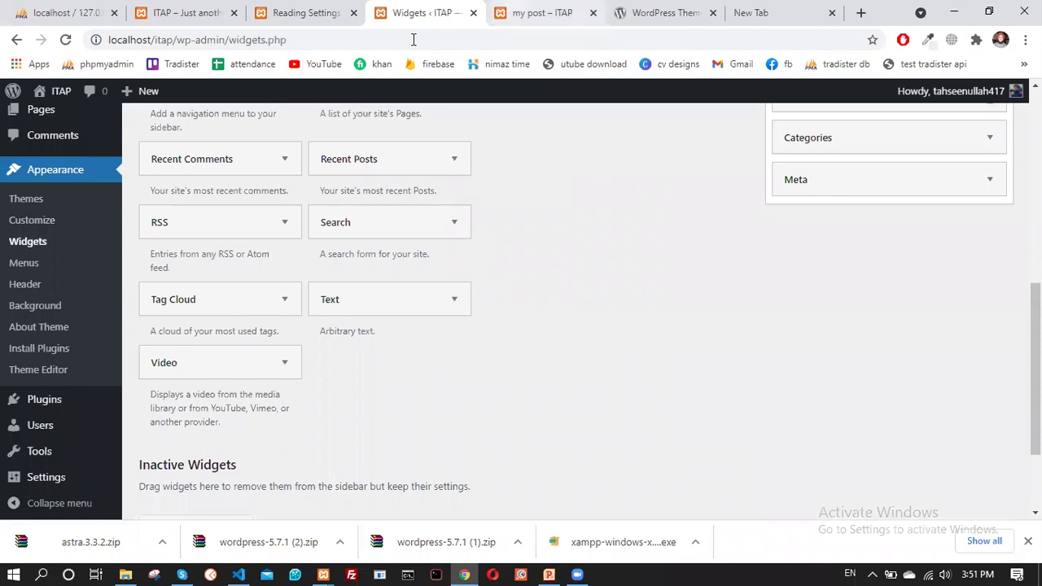
{"action": "key", "text": "ctrl+Tab"}
{"action": "left_click", "coordinate": [66, 39]}
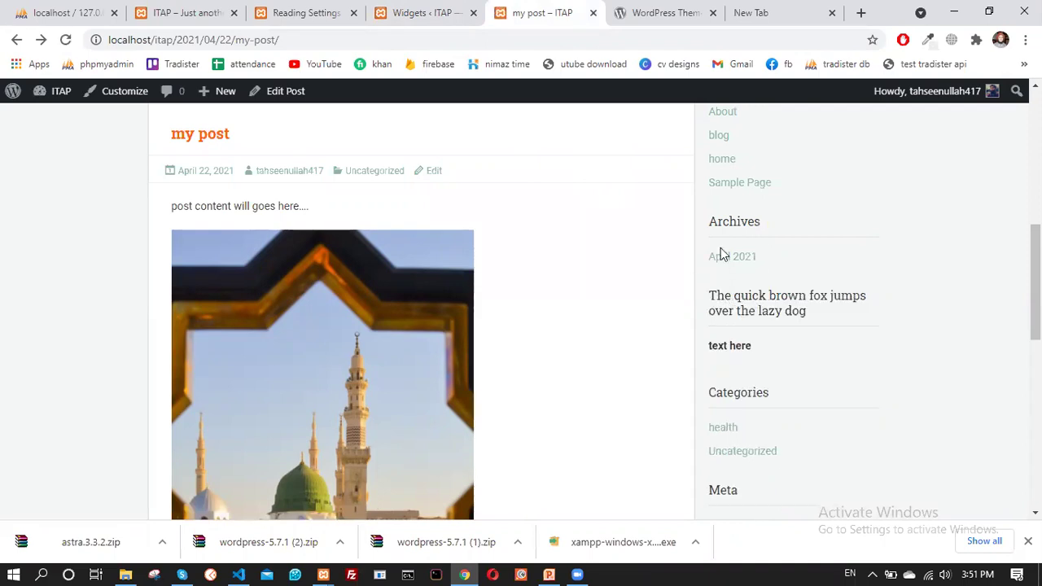
Highlight the new Text widget's title on the post page and scroll through the sidebar
{"action": "left_click_drag", "start_coordinate": [711, 294], "coordinate": [810, 316]}
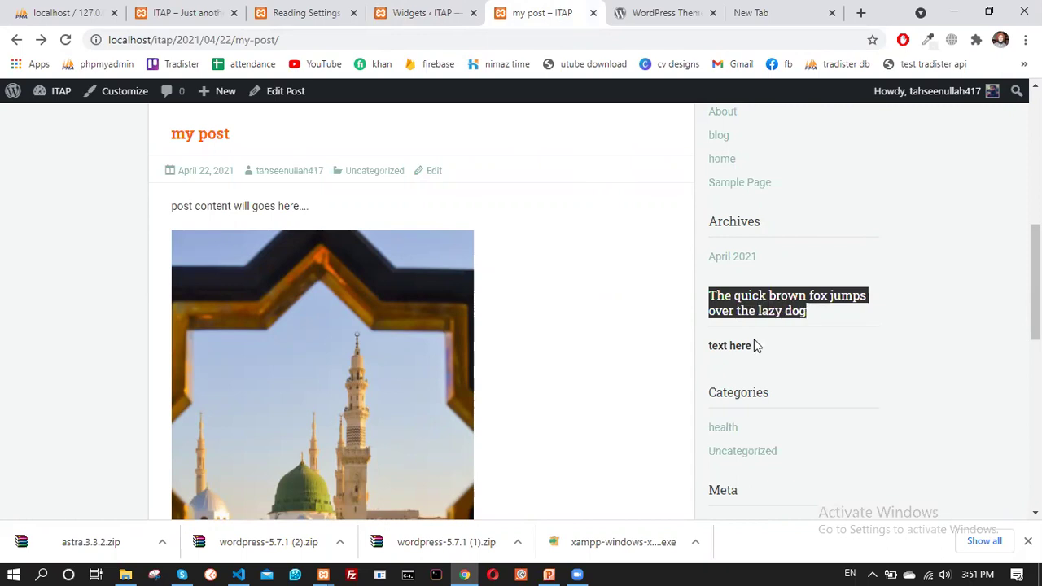
{"action": "left_click", "coordinate": [717, 308]}
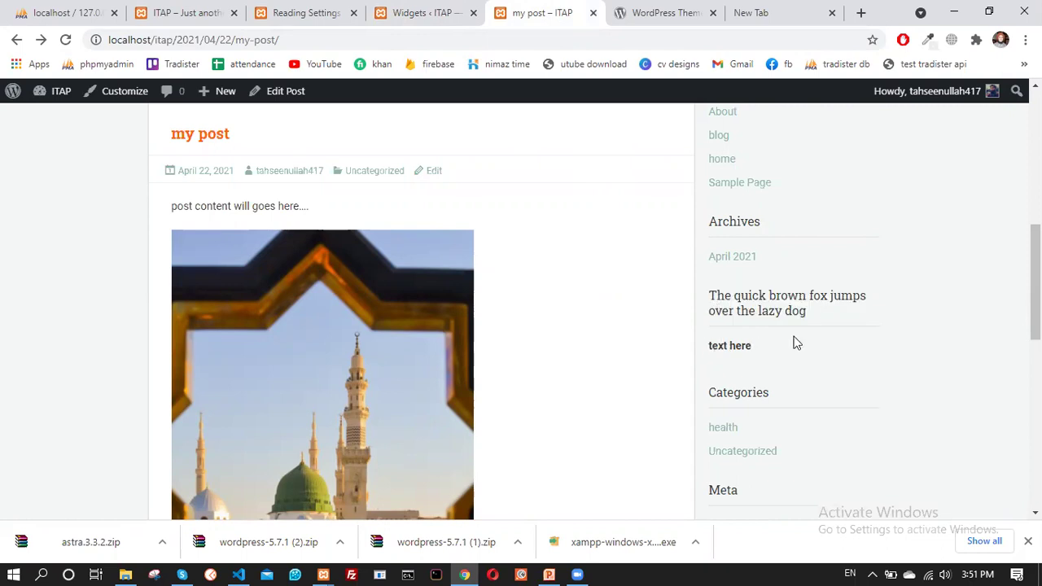
{"action": "scroll", "coordinate": [796, 342], "scroll_direction": "down", "scroll_amount": 3}
{"action": "scroll", "coordinate": [796, 346], "scroll_direction": "down", "scroll_amount": 5}
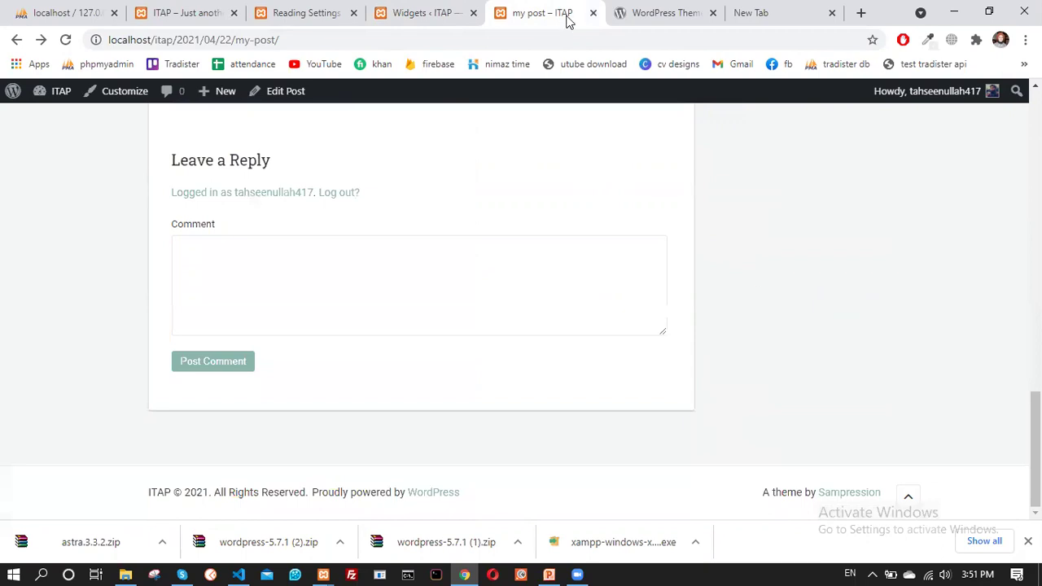
{"action": "scroll", "coordinate": [570, 22], "scroll_direction": "up", "scroll_amount": 6}
Back on Widgets, collapse the Bottom Widget Three and Inner Sidebar panels
{"action": "left_click", "coordinate": [428, 7]}
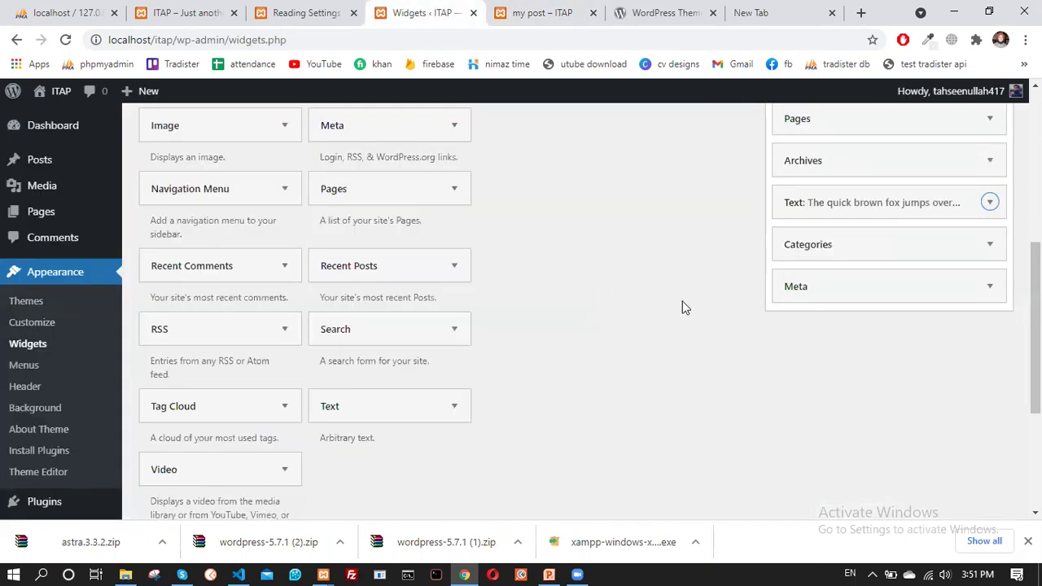
{"action": "scroll", "coordinate": [682, 307], "scroll_direction": "up", "scroll_amount": 5}
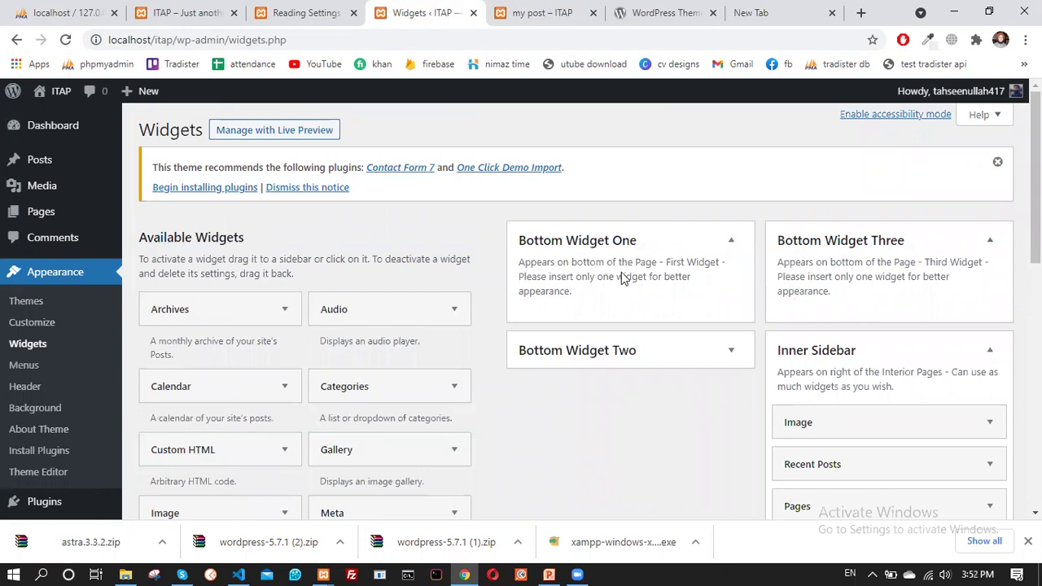
{"action": "left_click", "coordinate": [607, 354]}
{"action": "left_click", "coordinate": [615, 355]}
{"action": "scroll", "coordinate": [574, 291], "scroll_direction": "down", "scroll_amount": 2}
{"action": "scroll", "coordinate": [575, 291], "scroll_direction": "up", "scroll_amount": 2}
{"action": "left_click", "coordinate": [988, 241]}
{"action": "left_click", "coordinate": [990, 286]}
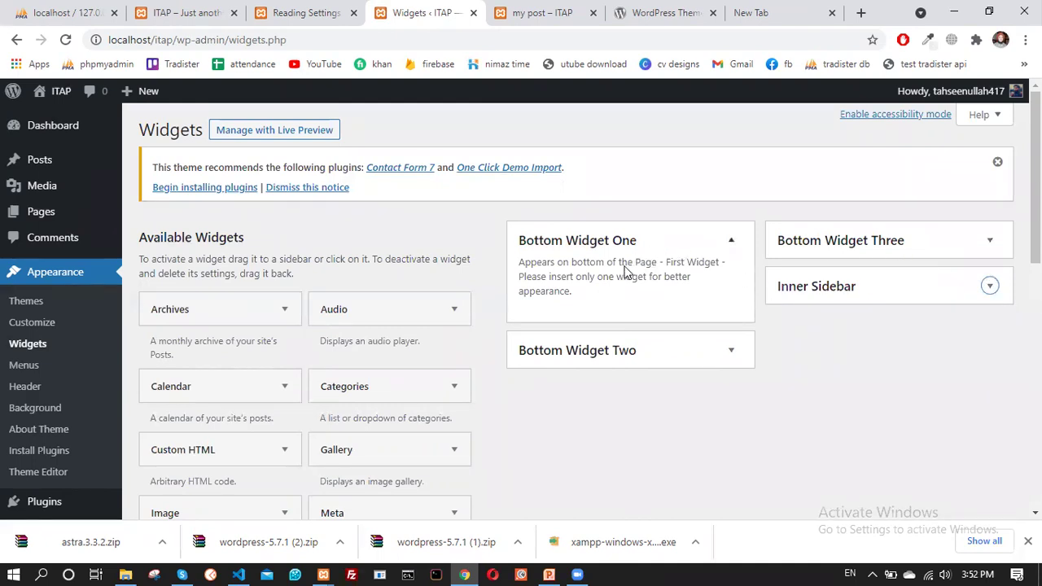
Glance at the post page once more, then return to the Widgets page
{"action": "left_click", "coordinate": [513, 8]}
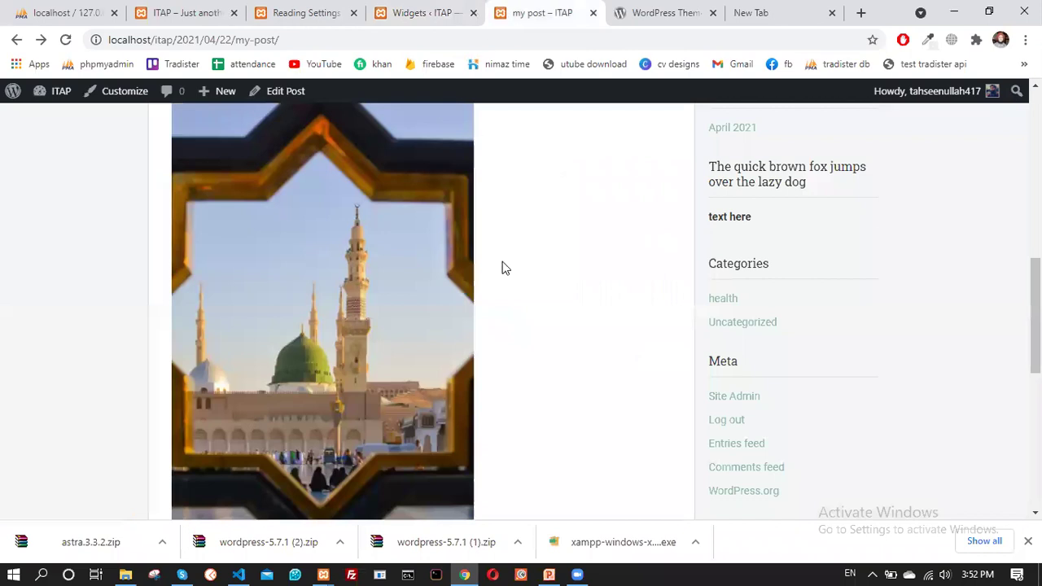
{"action": "scroll", "coordinate": [502, 268], "scroll_direction": "down", "scroll_amount": 10}
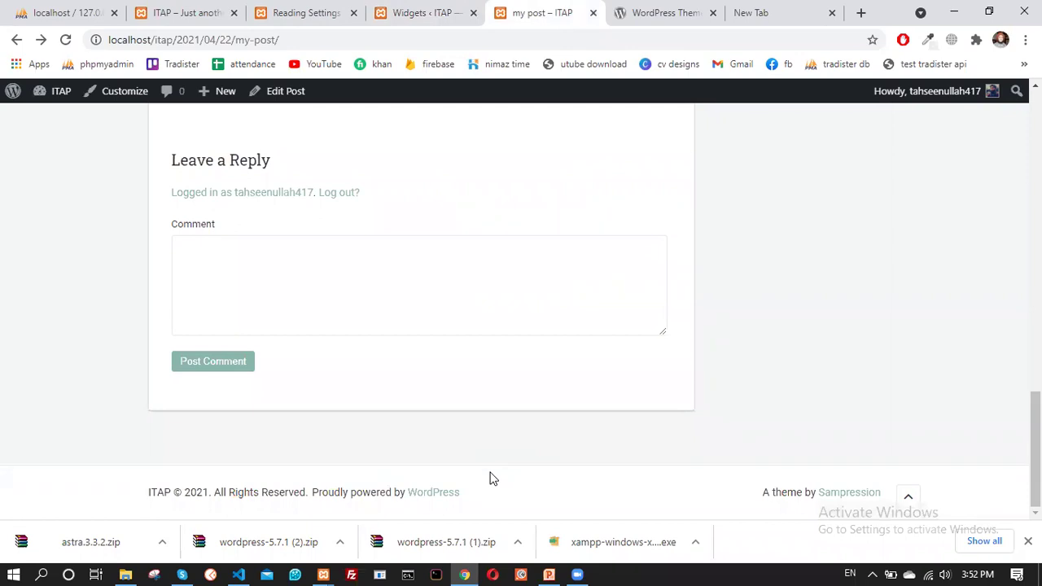
{"action": "left_click", "coordinate": [415, 12]}
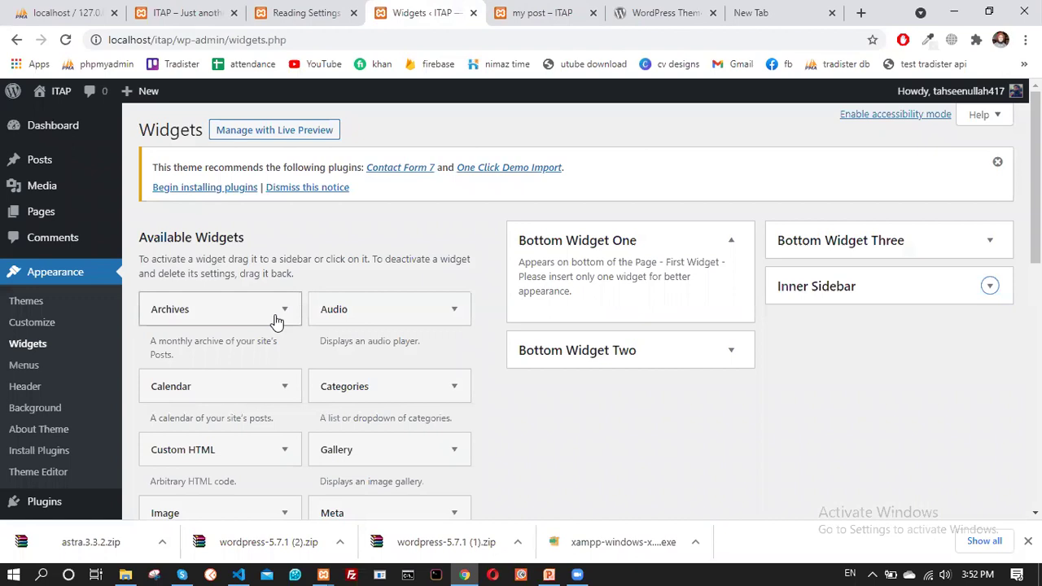
{"action": "scroll", "coordinate": [274, 321], "scroll_direction": "down", "scroll_amount": 2}
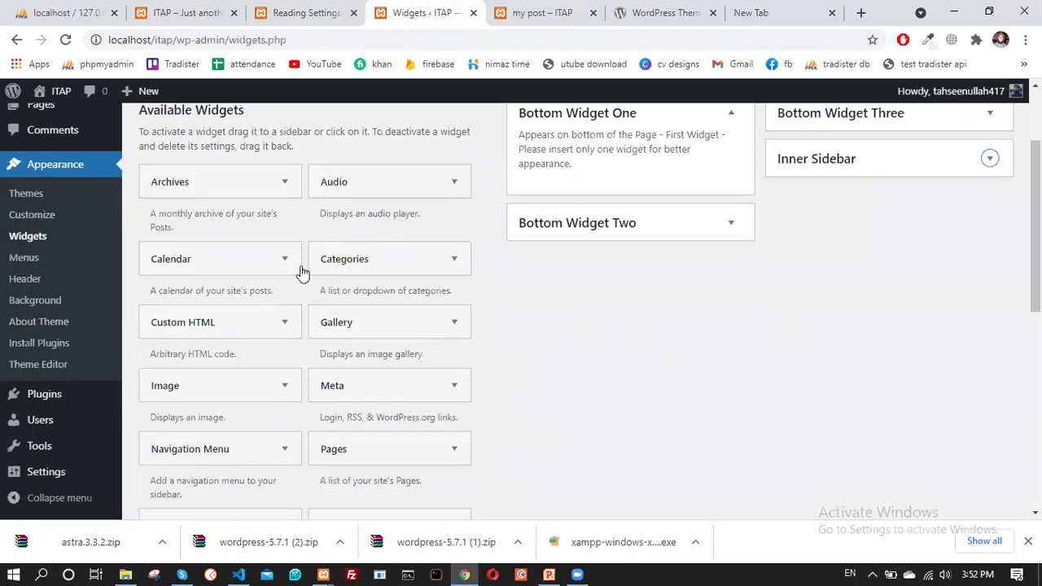
{"action": "left_click_drag", "start_coordinate": [209, 261], "coordinate": [584, 262]}
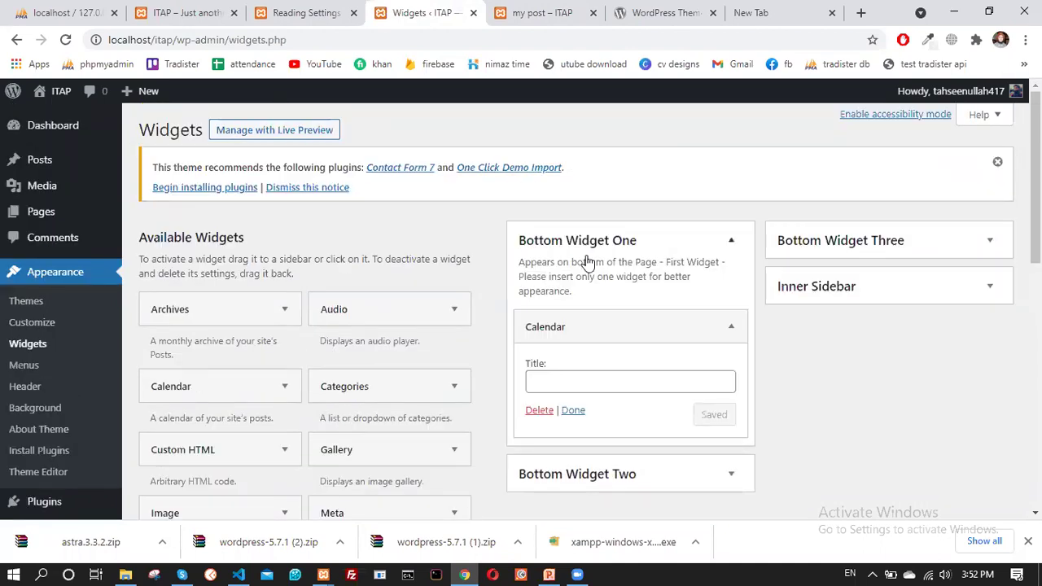
{"action": "left_click", "coordinate": [574, 411]}
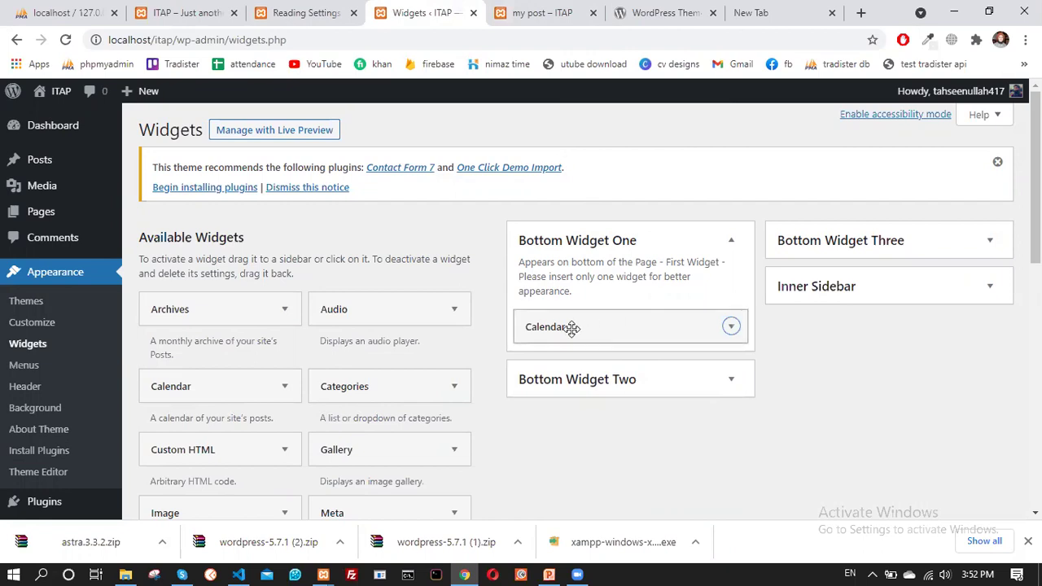
{"action": "left_click", "coordinate": [513, 8]}
{"action": "scroll", "coordinate": [342, 155], "scroll_direction": "up", "scroll_amount": 5}
{"action": "scroll", "coordinate": [284, 143], "scroll_direction": "down", "scroll_amount": 6}
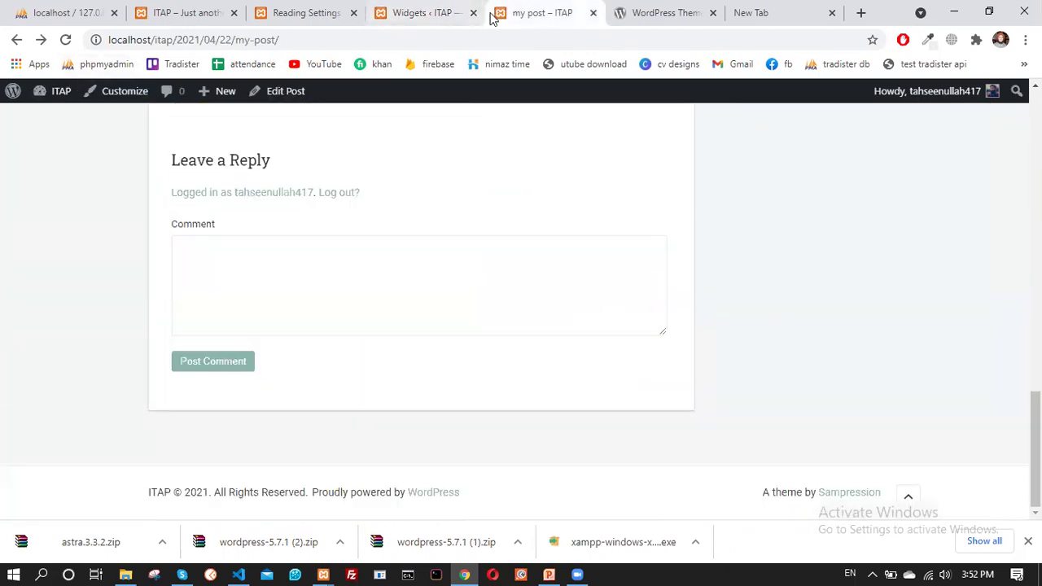
{"action": "left_click", "coordinate": [66, 40]}
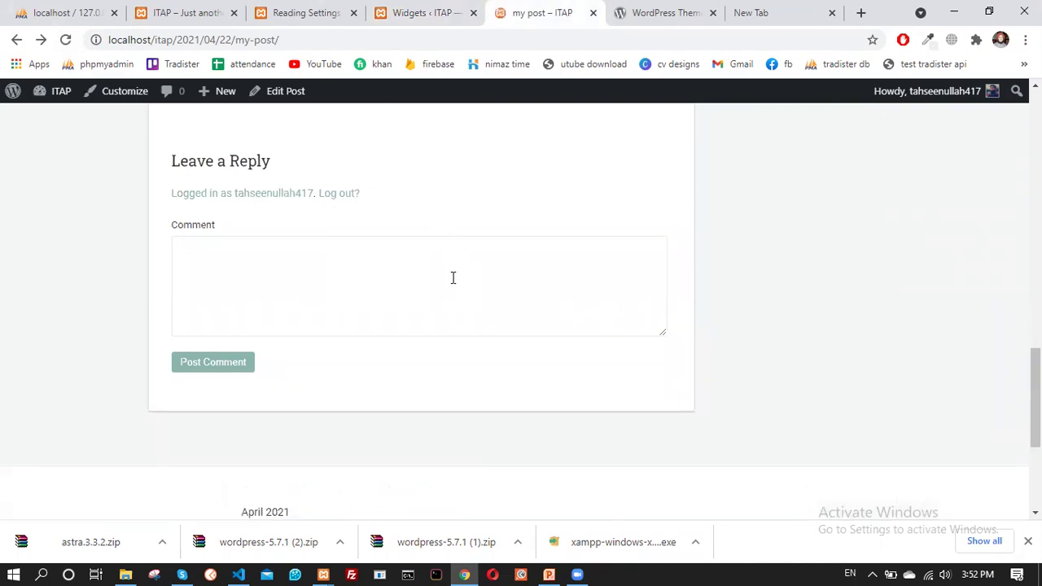
{"action": "scroll", "coordinate": [466, 346], "scroll_direction": "down", "scroll_amount": 5}
{"action": "scroll", "coordinate": [285, 307], "scroll_direction": "up", "scroll_amount": 2}
{"action": "scroll", "coordinate": [407, 326], "scroll_direction": "down", "scroll_amount": 2}
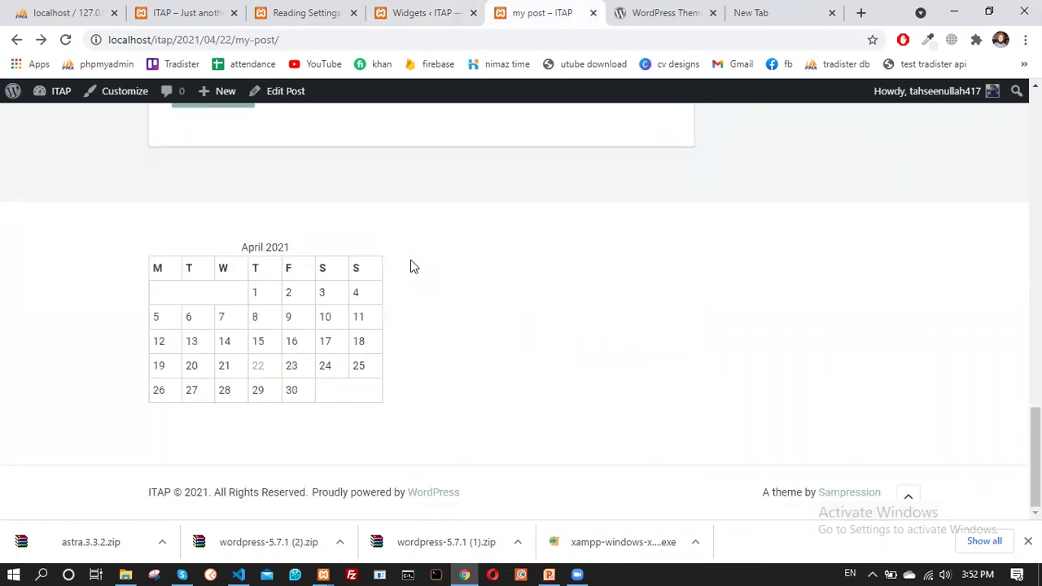
{"action": "left_click", "coordinate": [417, 10]}
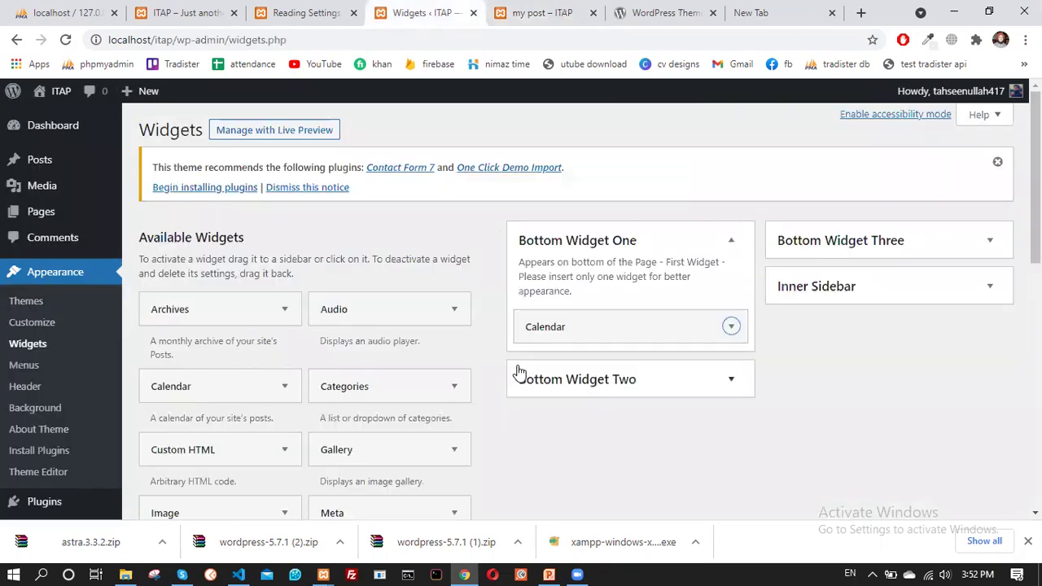
Place a Gallery below Calendar with the book-and-beads and mosque-arches images
{"action": "scroll", "coordinate": [423, 344], "scroll_direction": "down", "scroll_amount": 2}
{"action": "left_click_drag", "start_coordinate": [395, 324], "coordinate": [550, 276]}
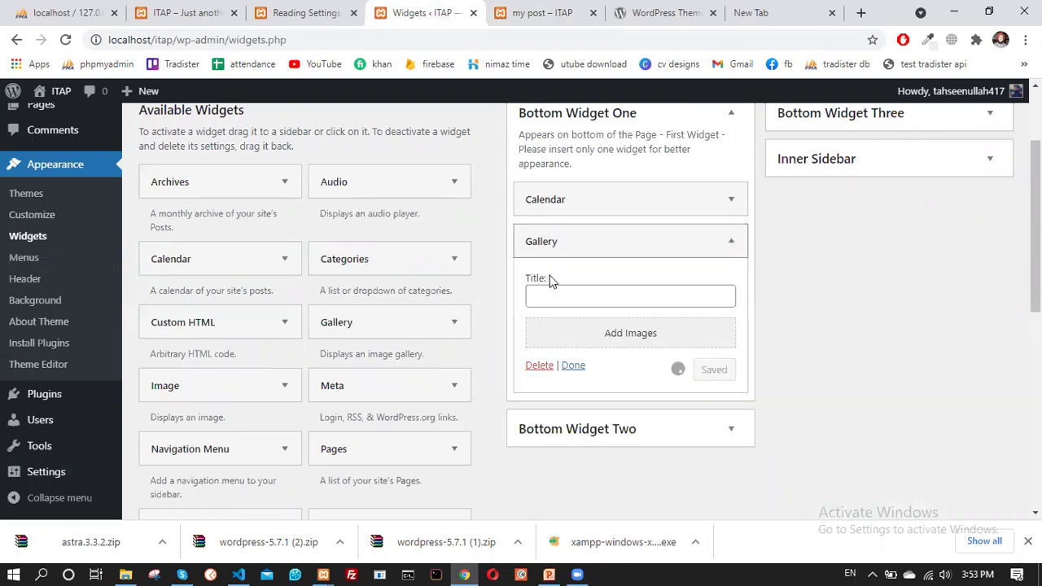
{"action": "left_click", "coordinate": [616, 334]}
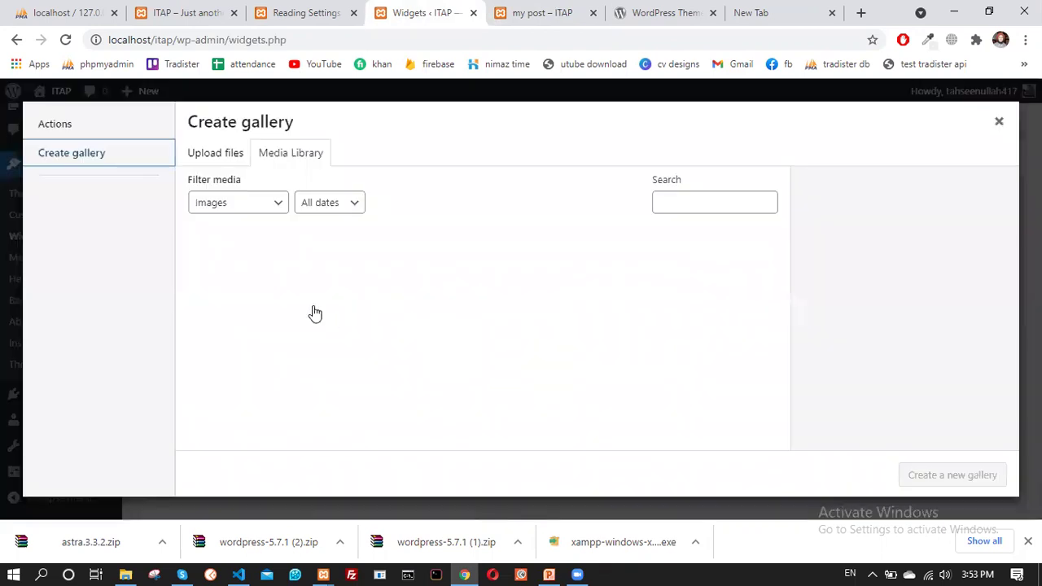
{"action": "left_click", "coordinate": [244, 285]}
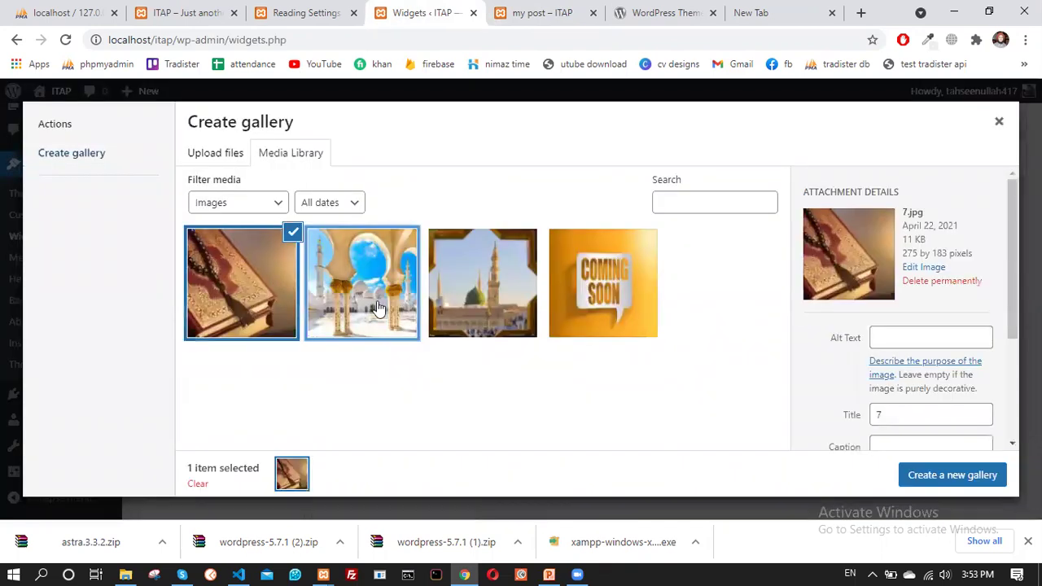
{"action": "left_click", "coordinate": [363, 285]}
{"action": "left_click", "coordinate": [953, 475]}
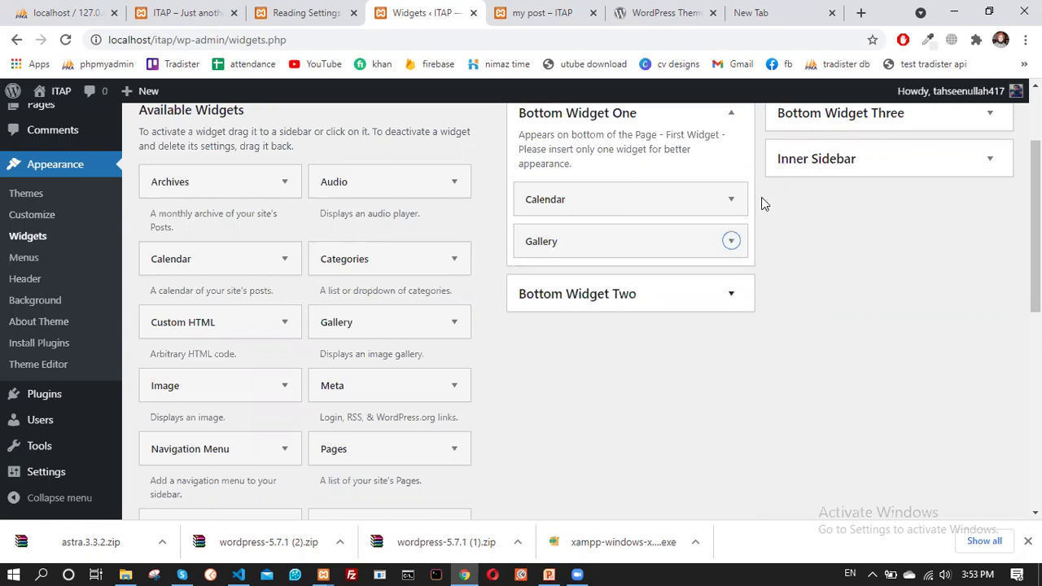
Reload the post page to confirm both gallery images beside the April 2021 calendar
{"action": "scroll", "coordinate": [742, 128], "scroll_direction": "up", "scroll_amount": 2}
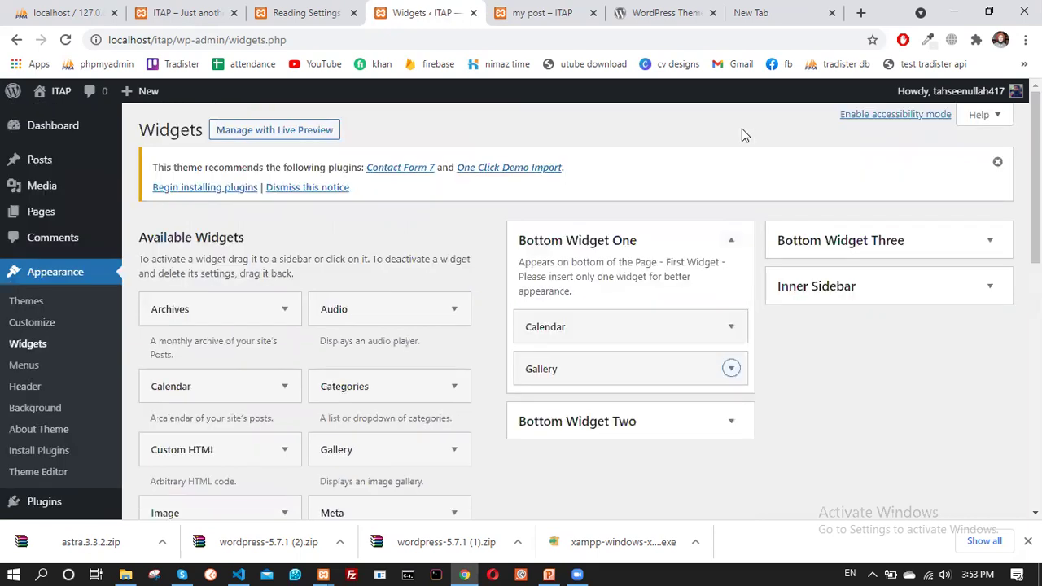
{"action": "left_click", "coordinate": [544, 12]}
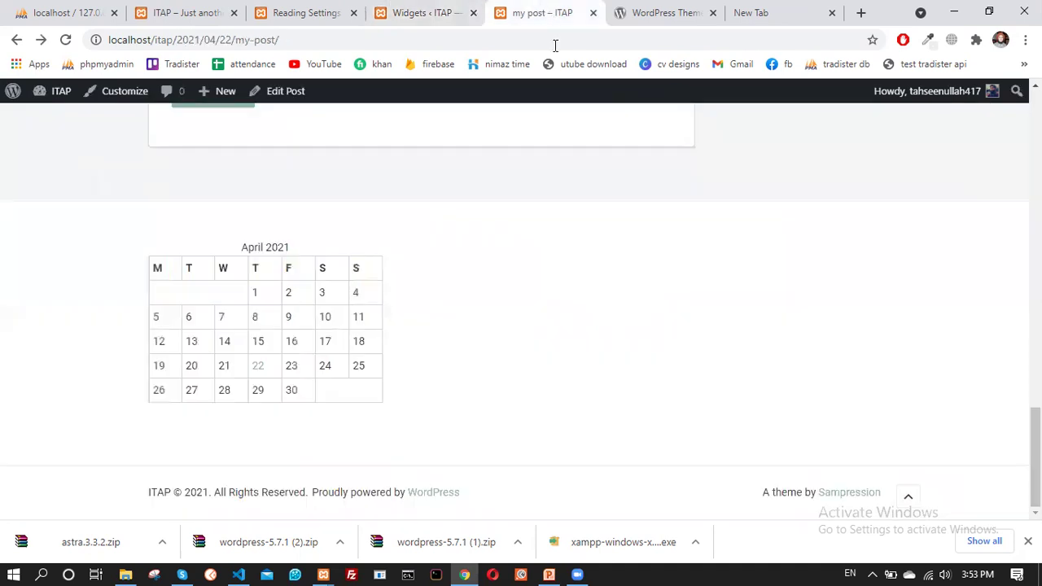
{"action": "left_click", "coordinate": [67, 40]}
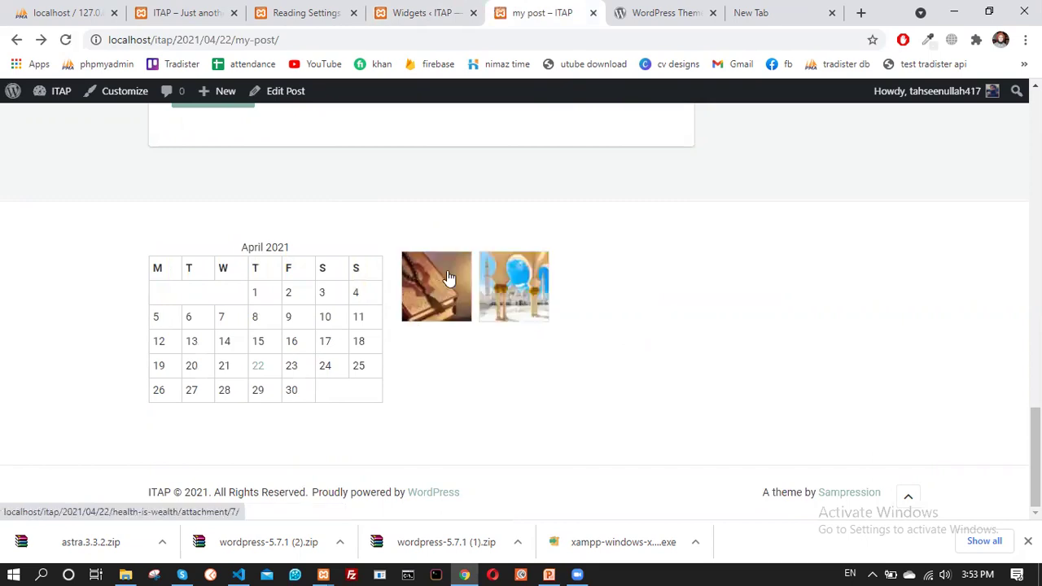
Start the Custom HTML widget's code with html and head tags
{"action": "left_click", "coordinate": [448, 9]}
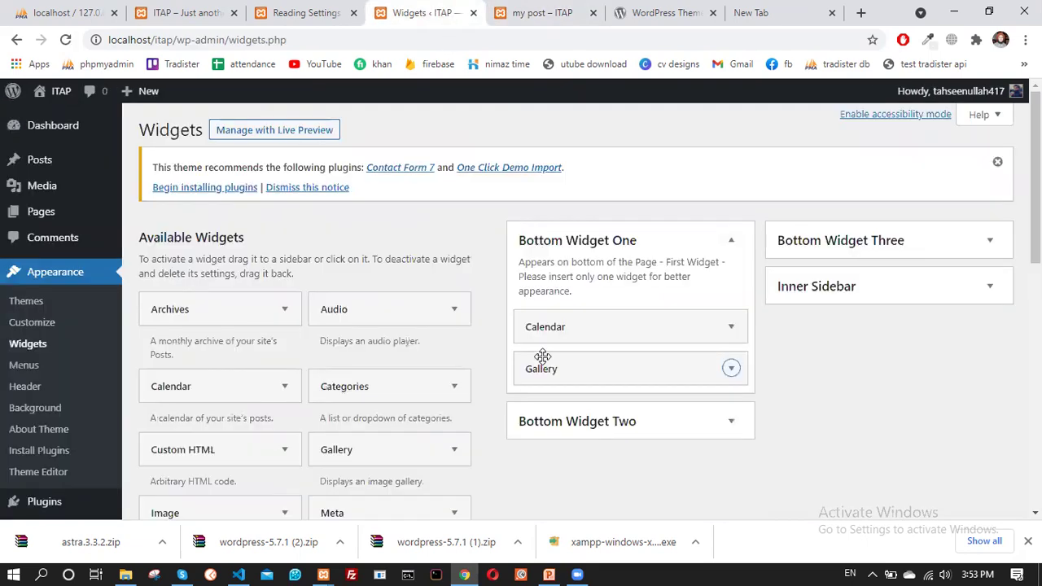
{"action": "scroll", "coordinate": [242, 394], "scroll_direction": "down", "scroll_amount": 2}
{"action": "scroll", "coordinate": [200, 210], "scroll_direction": "down", "scroll_amount": 1}
{"action": "left_click_drag", "start_coordinate": [207, 193], "coordinate": [605, 124]}
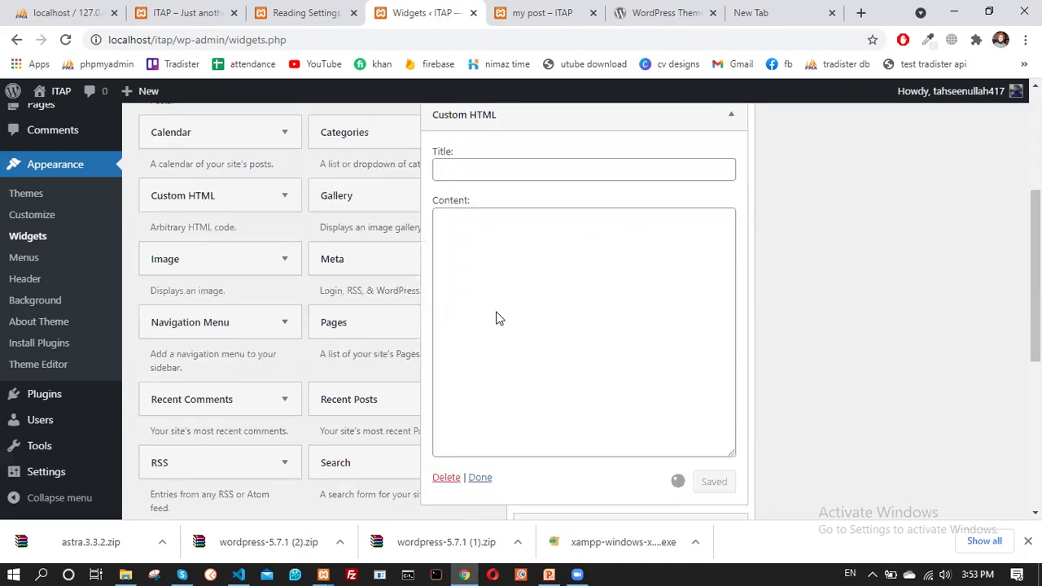
{"action": "scroll", "coordinate": [508, 307], "scroll_direction": "up", "scroll_amount": 2}
{"action": "left_click", "coordinate": [507, 352]}
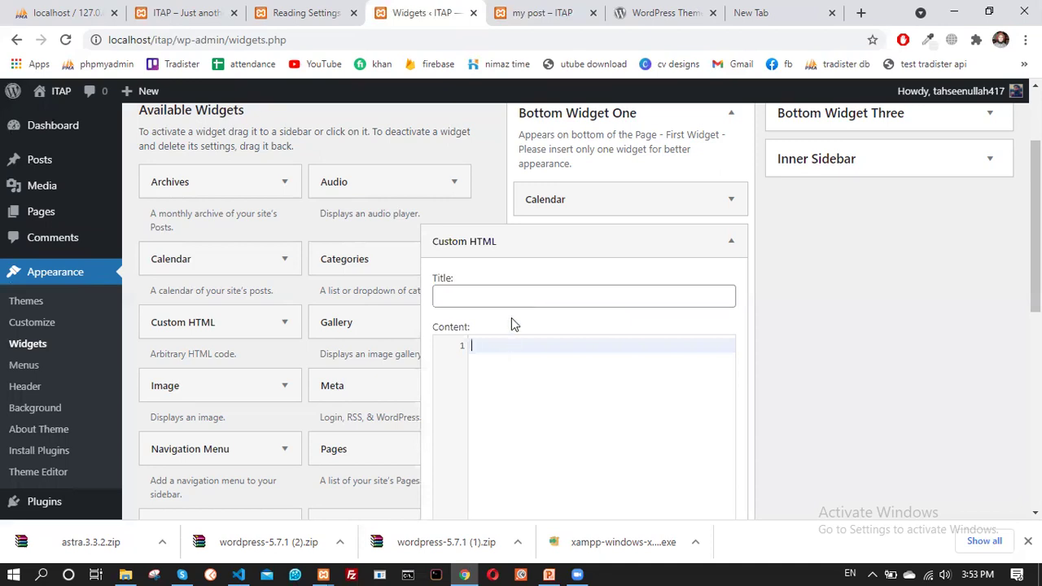
{"action": "scroll", "coordinate": [504, 320], "scroll_direction": "down", "scroll_amount": 2}
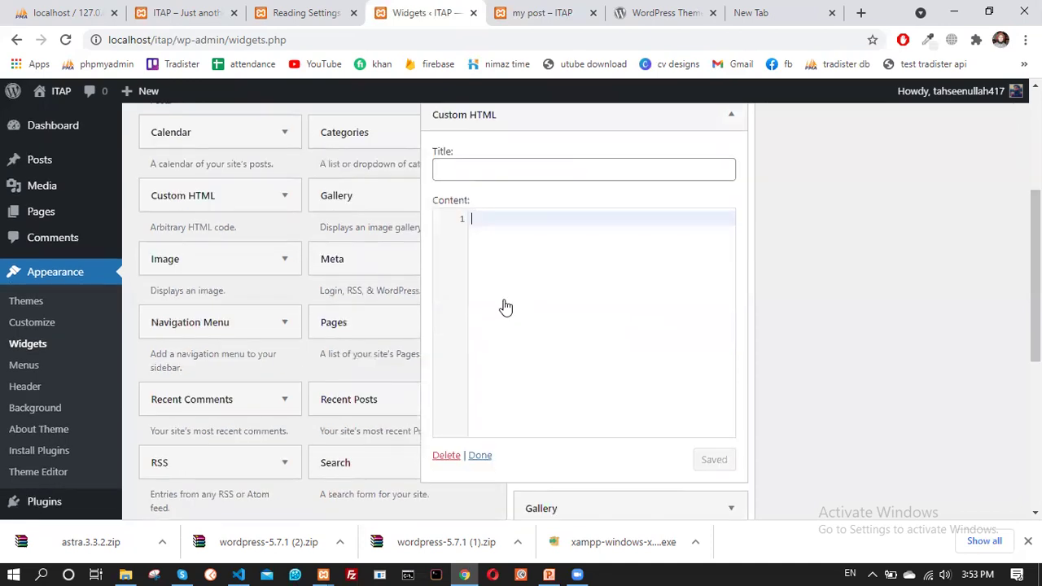
{"action": "type", "text": "<"}
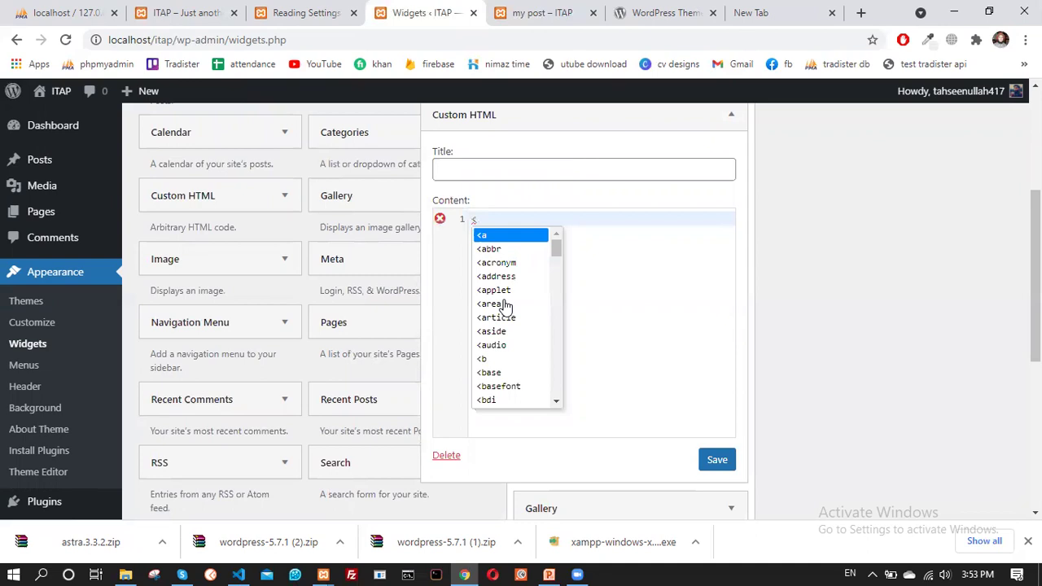
{"action": "type", "text": "p"}
{"action": "key", "text": "BackSpace"}
{"action": "type", "text": "hmtl></hmtl>"}
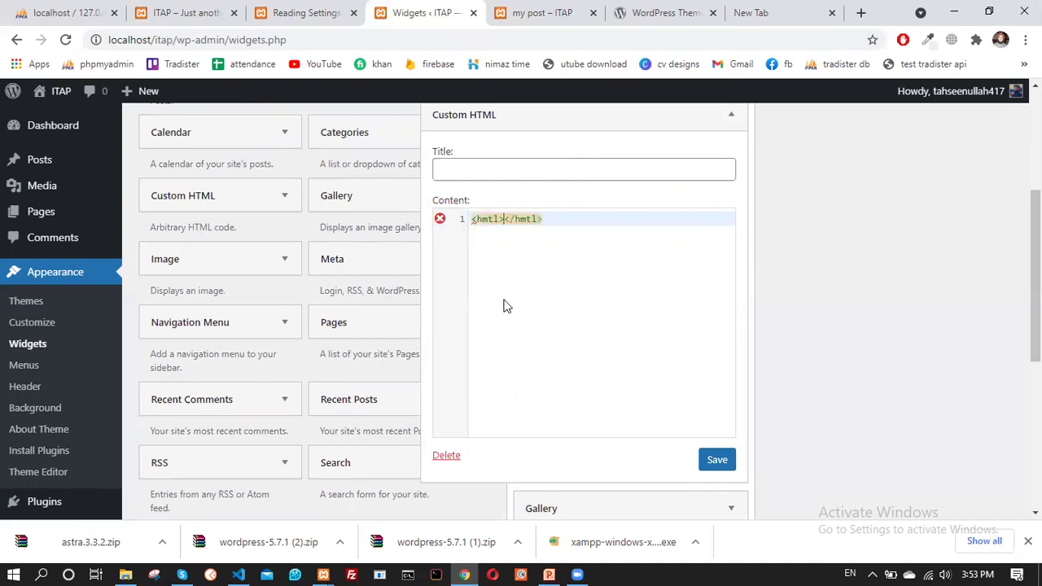
{"action": "key", "text": "Return"}
{"action": "key", "text": "Return"}
{"action": "key", "text": "Up"}
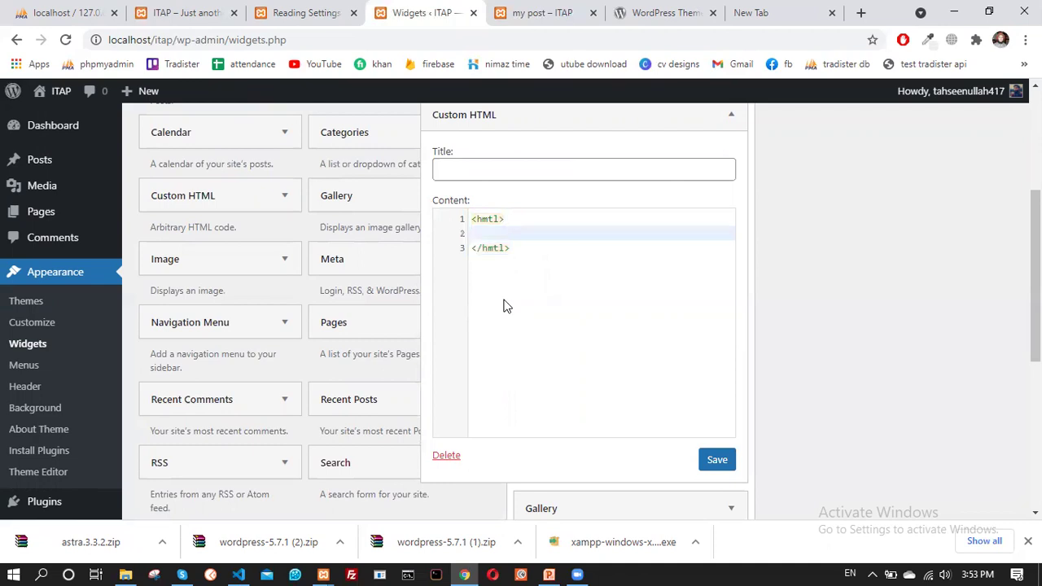
{"action": "type", "text": "<he"}
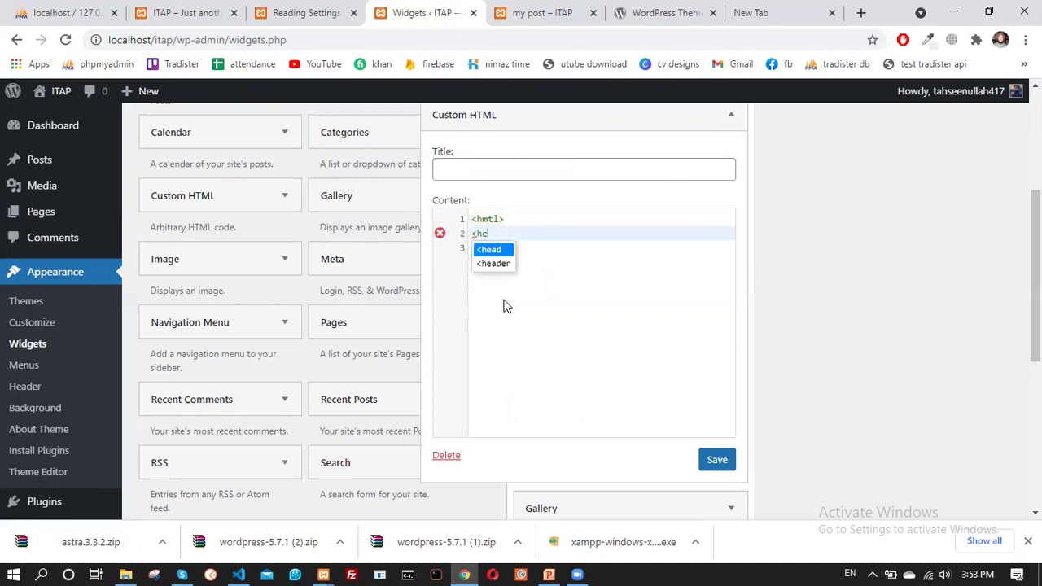
{"action": "type", "text": "ad>"}
{"action": "key", "text": "Return"}
Add a title element reading 'test' inside the head section
{"action": "type", "text": "<"}
{"action": "key", "text": "BackSpace"}
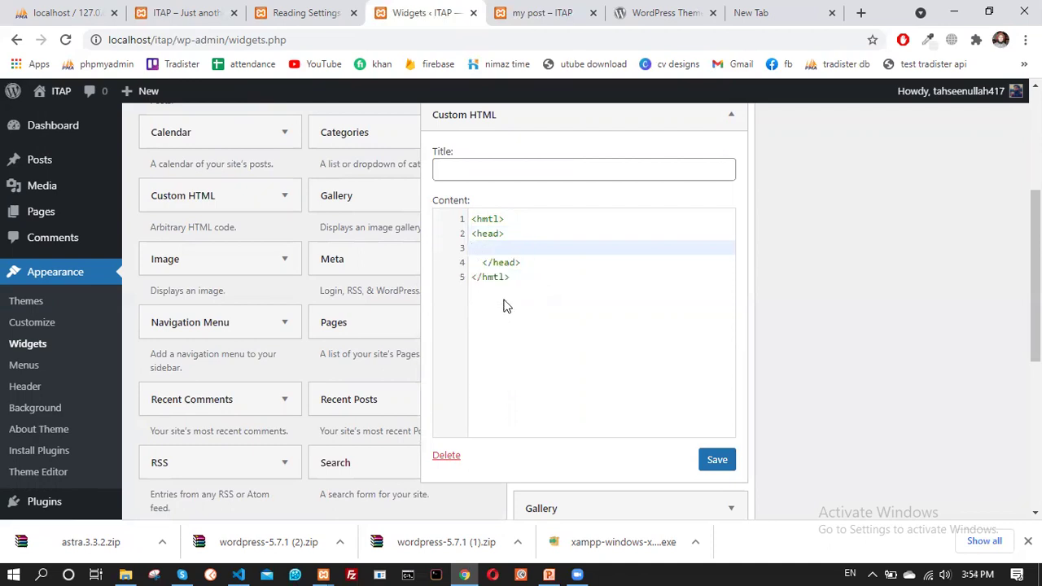
{"action": "key", "text": "Delete"}
{"action": "key", "text": "ctrl+z"}
{"action": "key", "text": "BackSpace"}
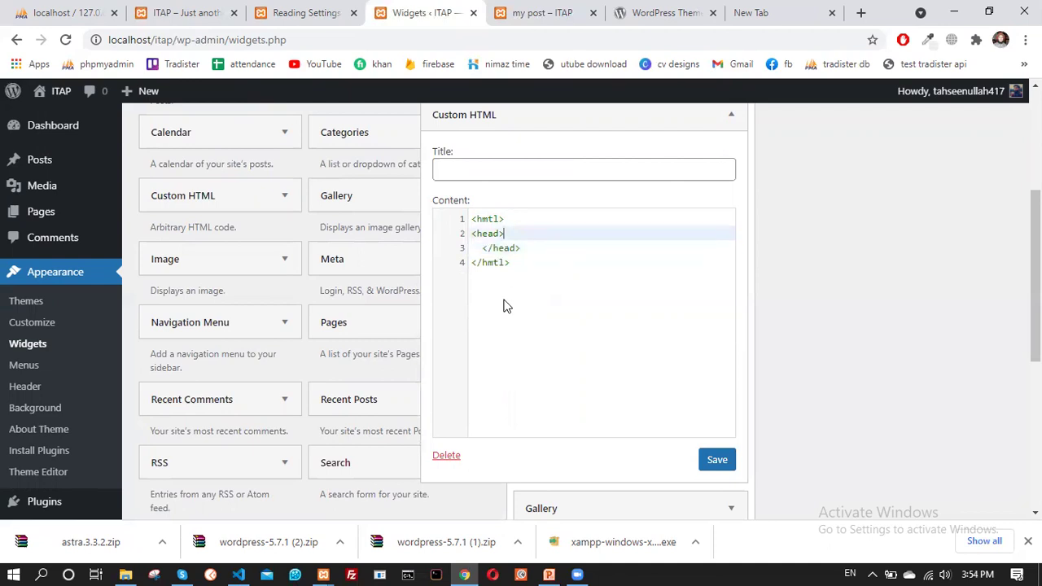
{"action": "key", "text": "Return"}
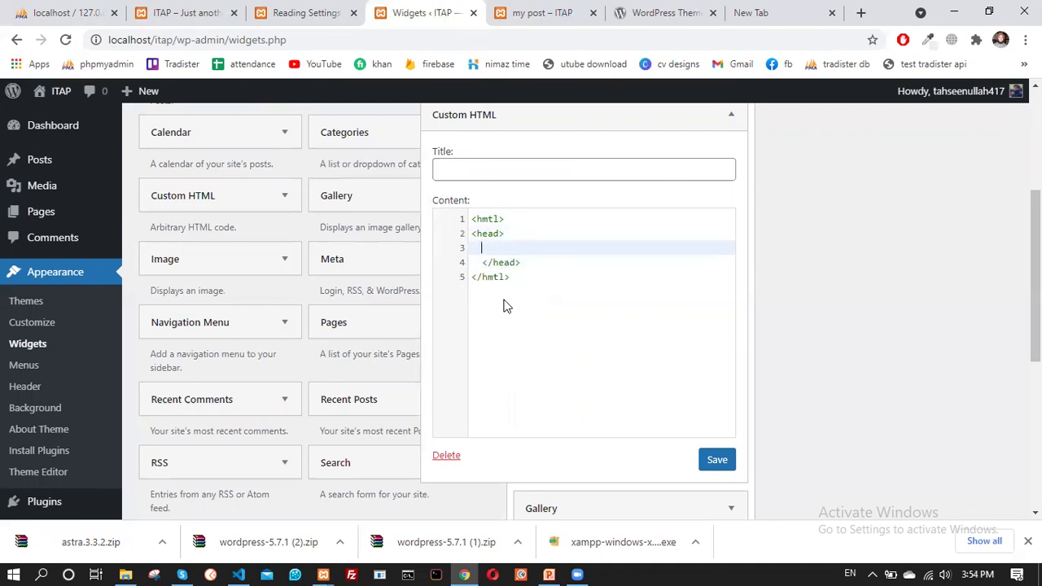
{"action": "key", "text": "Down"}
{"action": "key", "text": "BackSpace"}
{"action": "key", "text": "Up"}
{"action": "type", "text": "<ti"}
{"action": "key", "text": "Return"}
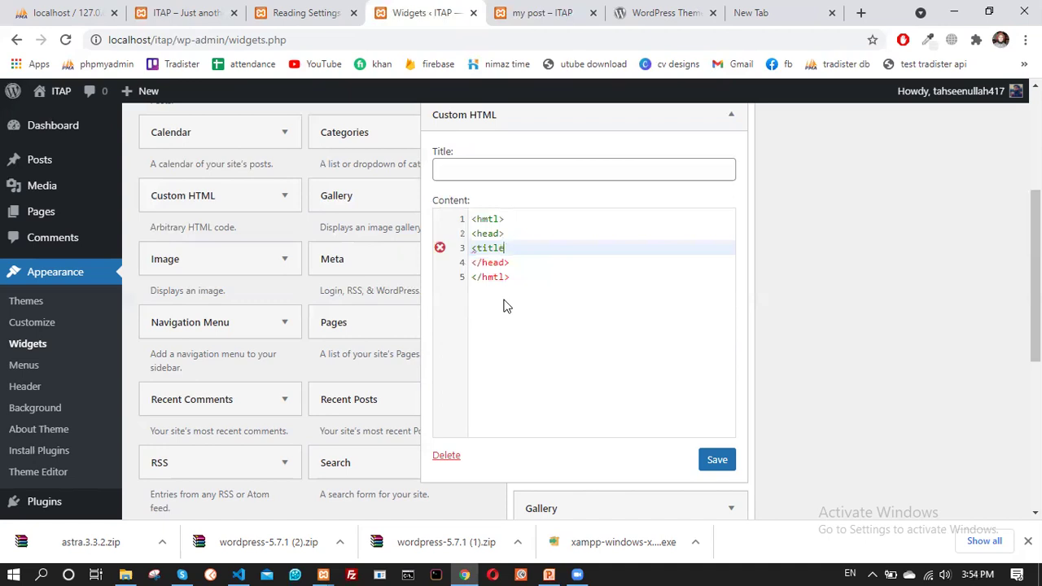
{"action": "type", "text": ">test</title>"}
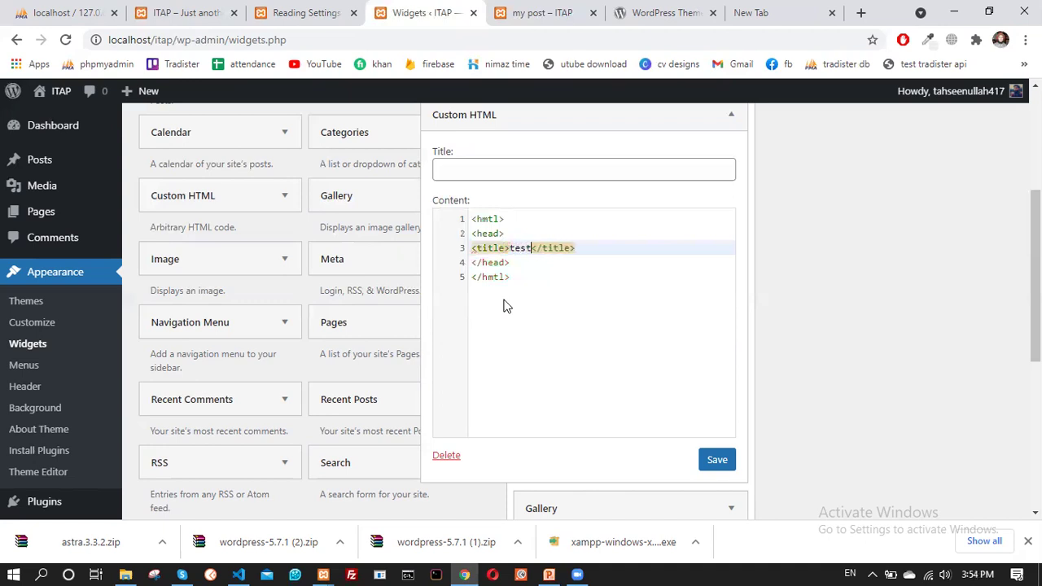
Add a body section holding an h1 heading reading 'Custom Html Widget'
{"action": "left_click", "coordinate": [526, 260]}
{"action": "key", "text": "Return"}
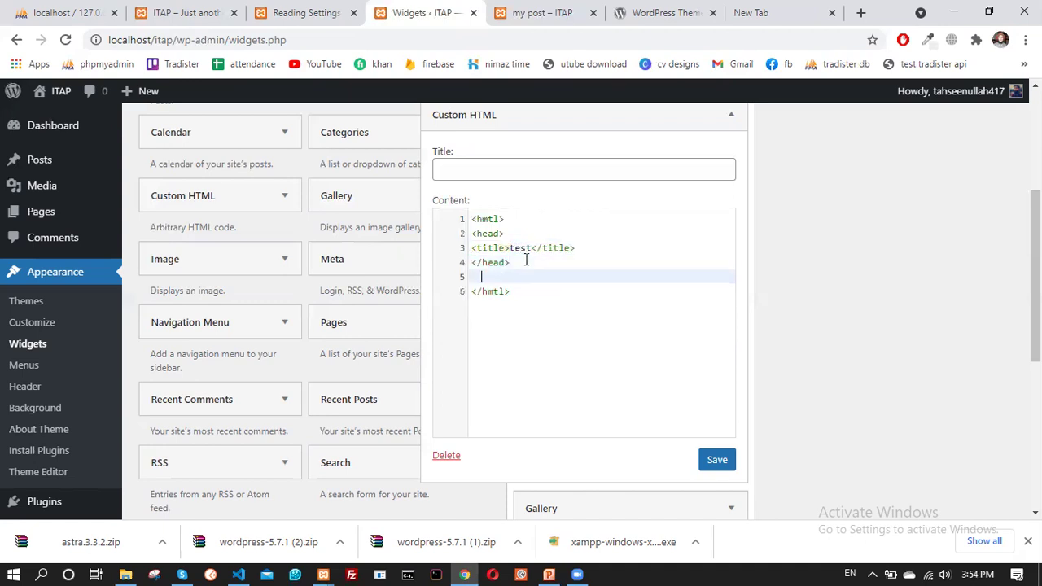
{"action": "type", "text": "<bod>"}
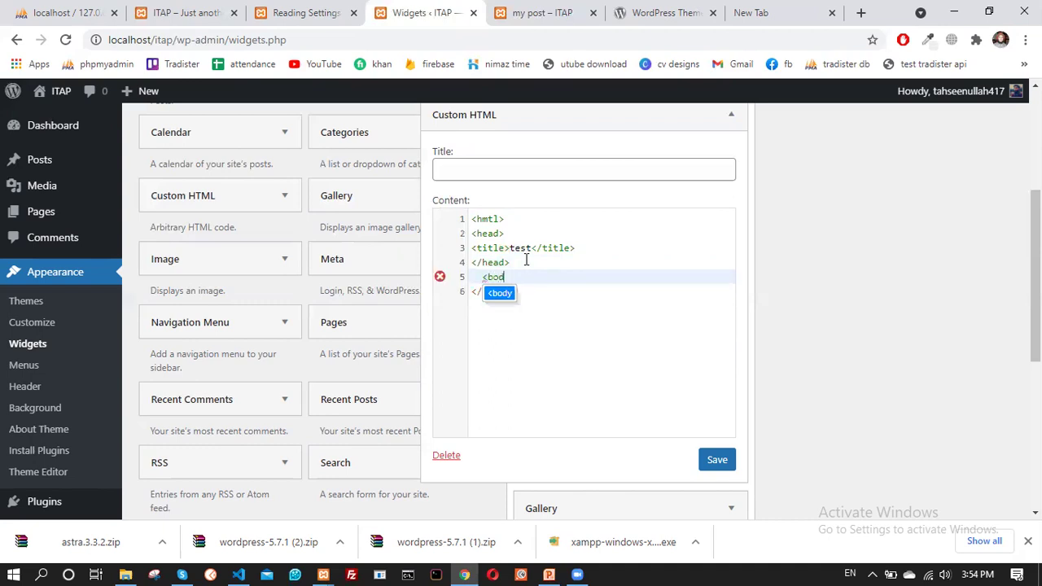
{"action": "key", "text": "Return"}
{"action": "key", "text": "Return"}
{"action": "key", "text": "Up"}
{"action": "type", "text": "<h1"}
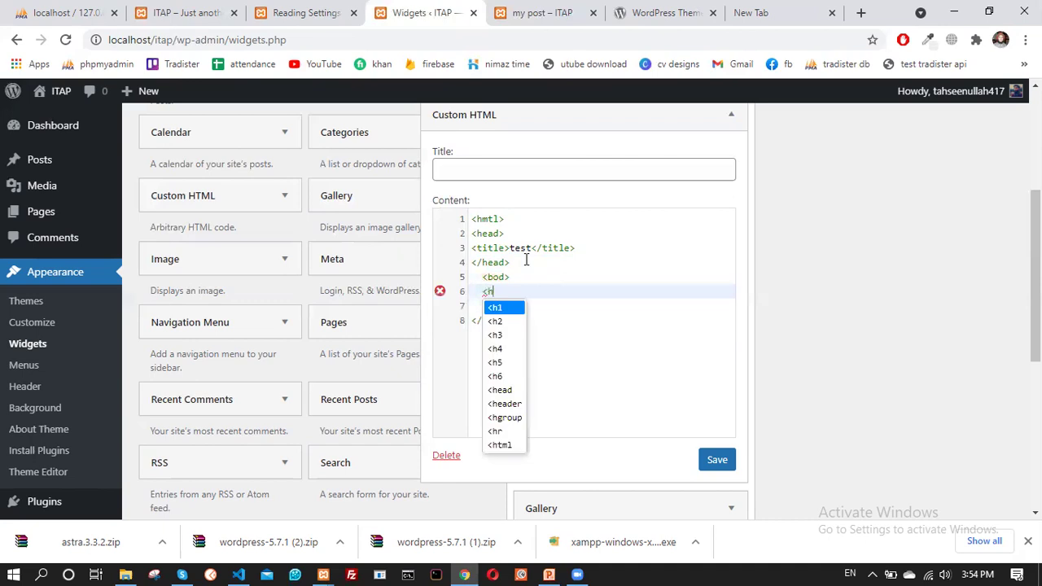
{"action": "key", "text": "Escape"}
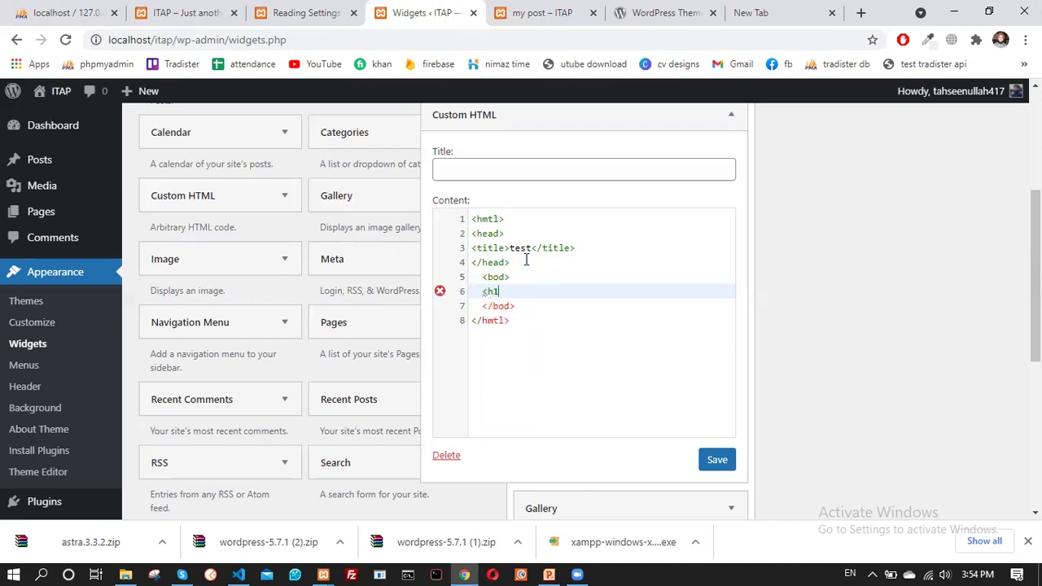
{"action": "type", "text": ">"}
{"action": "key", "text": "Return"}
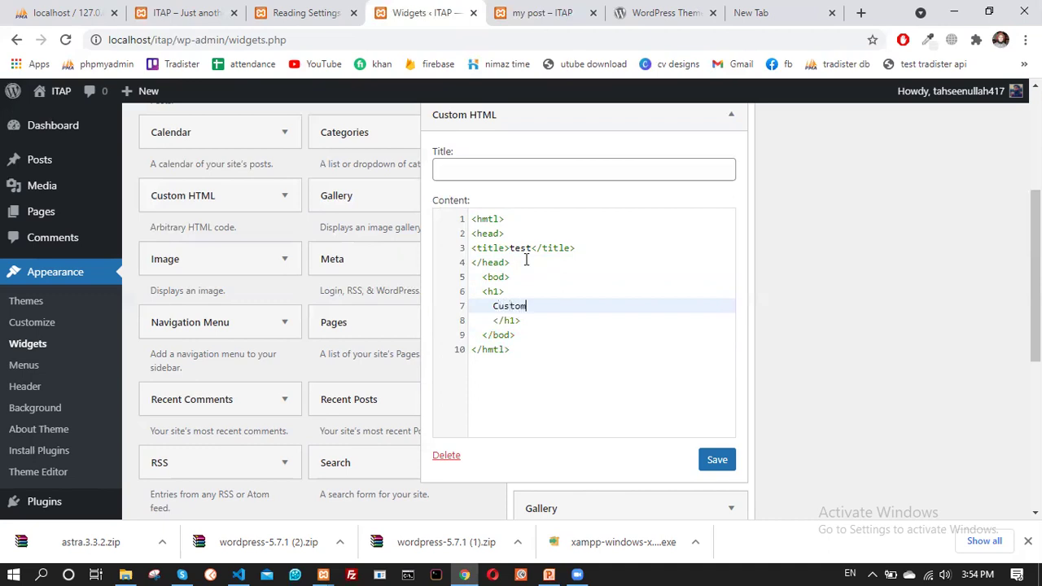
{"action": "type", "text": "Custom Html Widget"}
{"action": "left_click", "coordinate": [539, 347]}
Title the widget 'My custom html widget' and save it
{"action": "left_click", "coordinate": [469, 170]}
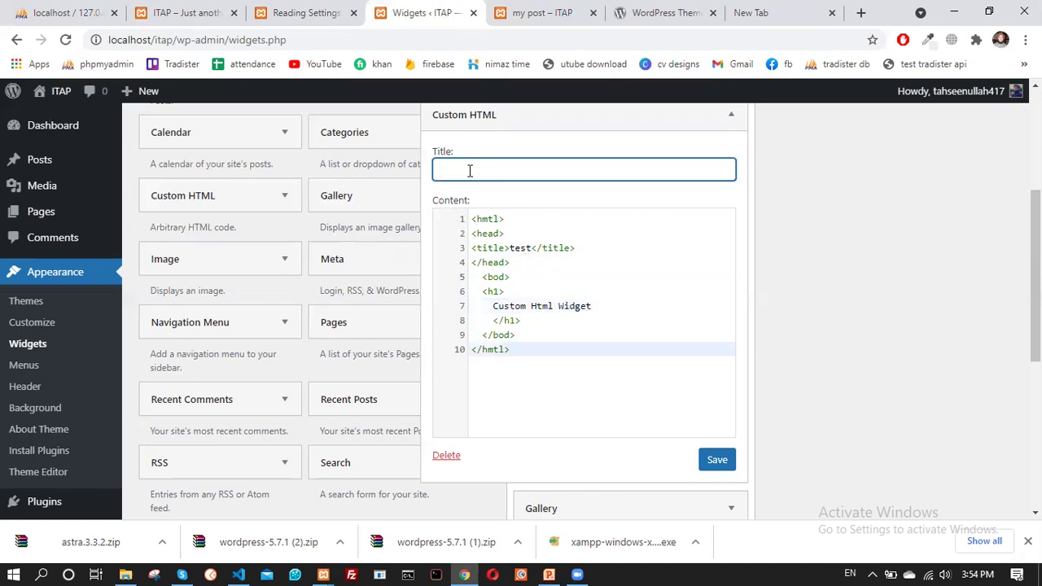
{"action": "type", "text": "My custom html widget"}
{"action": "left_click", "coordinate": [713, 461]}
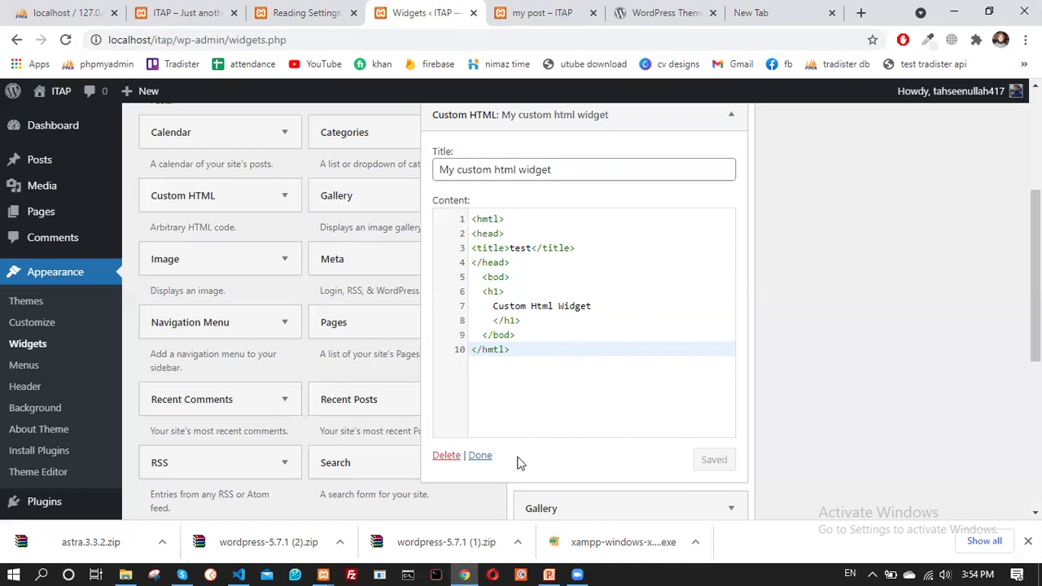
Reload the post page to check that the new Custom HTML widget appears
{"action": "left_click", "coordinate": [514, 9]}
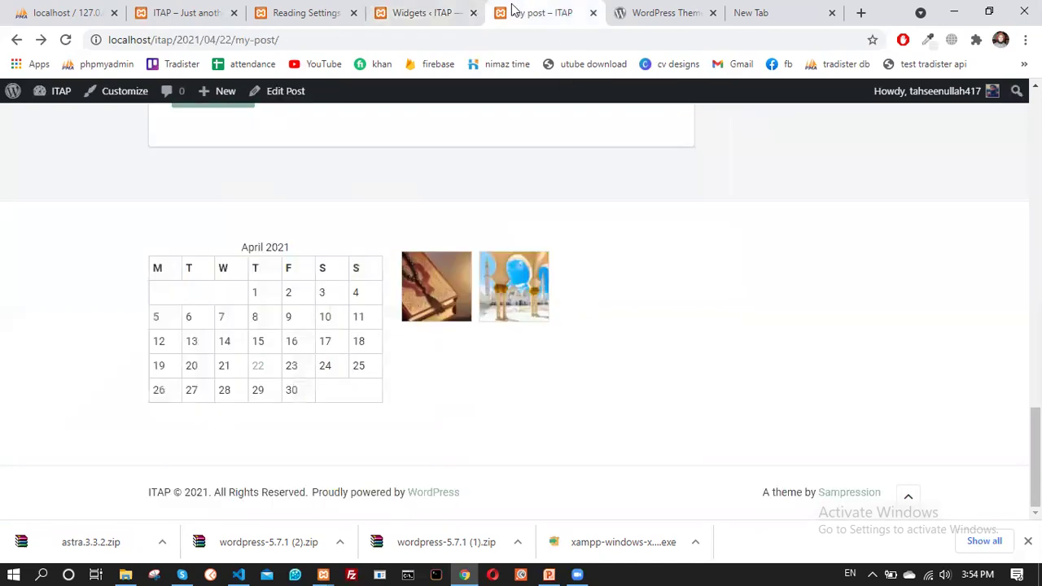
{"action": "left_click", "coordinate": [66, 39]}
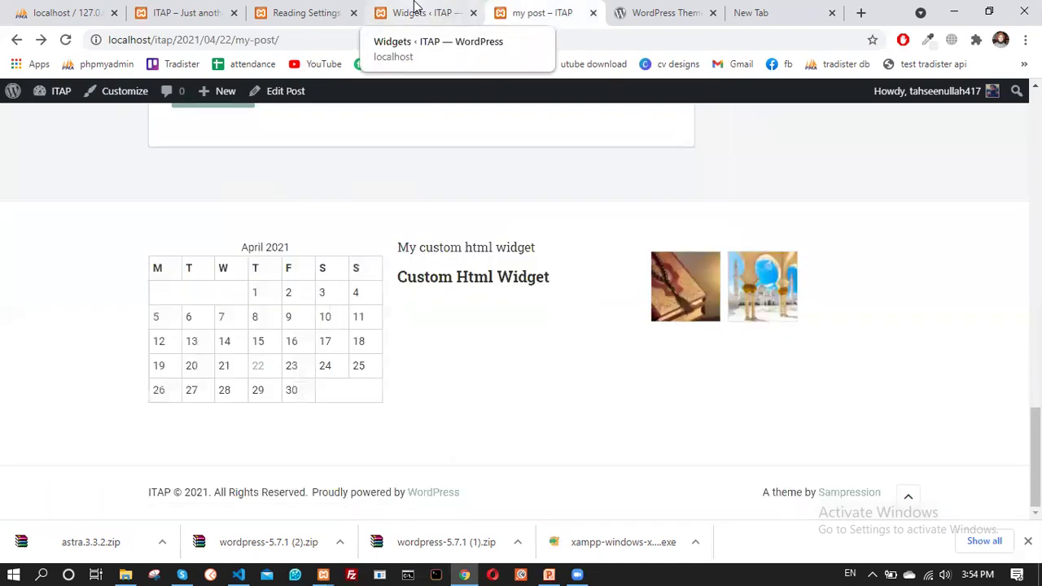
{"action": "left_click_drag", "start_coordinate": [420, 246], "coordinate": [495, 248]}
{"action": "left_click", "coordinate": [414, 252]}
{"action": "left_click_drag", "start_coordinate": [415, 252], "coordinate": [471, 253]}
{"action": "left_click", "coordinate": [475, 254]}
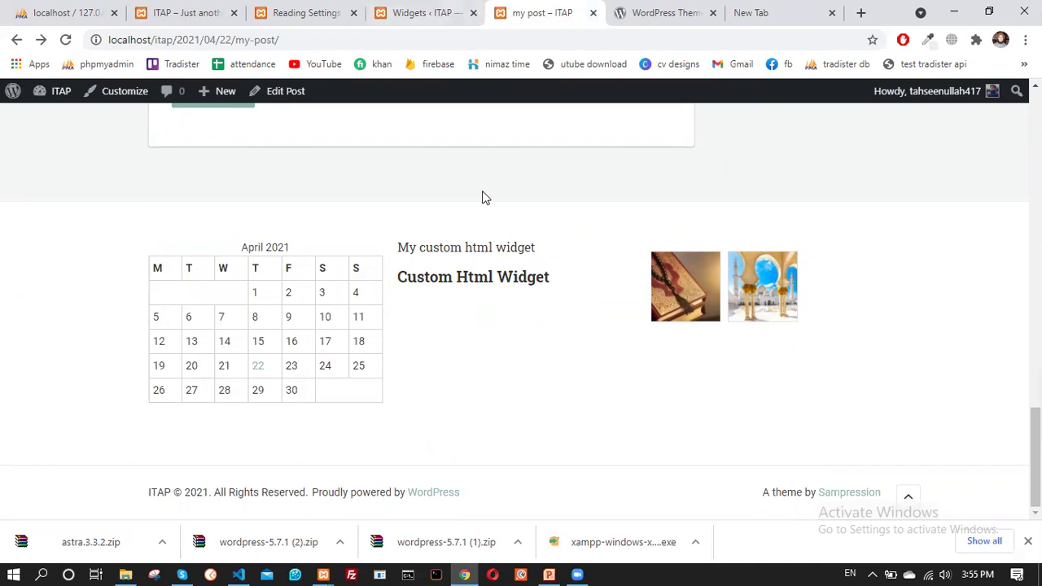
Add style="color:green" to the widget's h1 tag and save the widget
{"action": "left_click", "coordinate": [450, 10]}
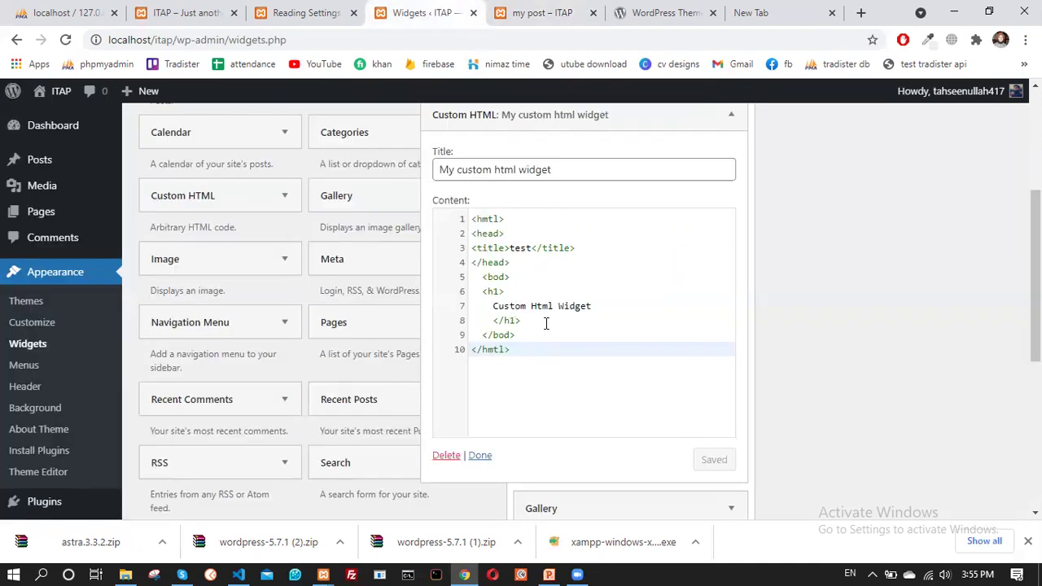
{"action": "left_click", "coordinate": [501, 291]}
{"action": "type", "text": ">"}
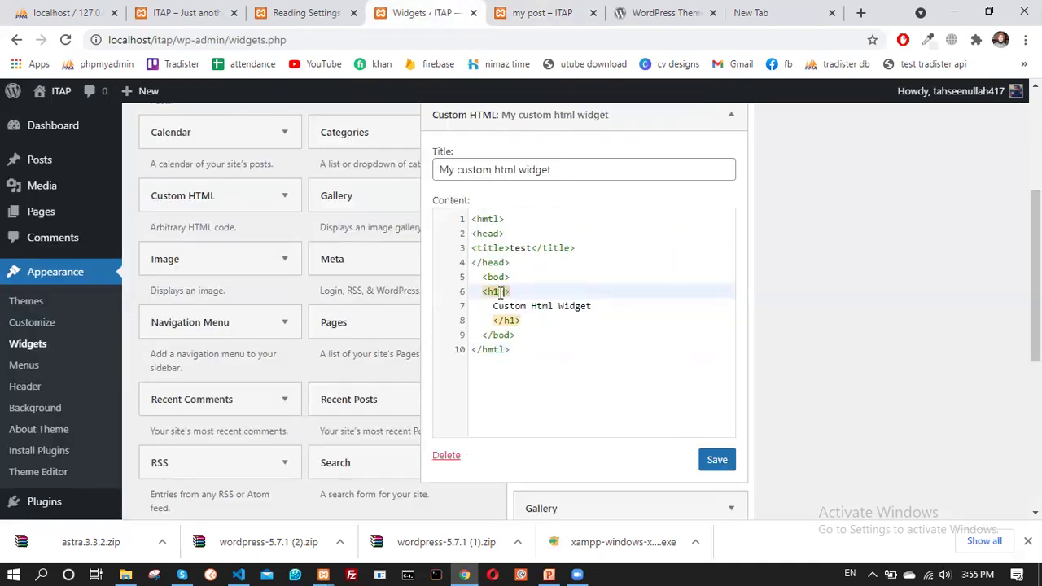
{"action": "type", "text": " style=\"color:green"}
{"action": "left_click", "coordinate": [707, 464]}
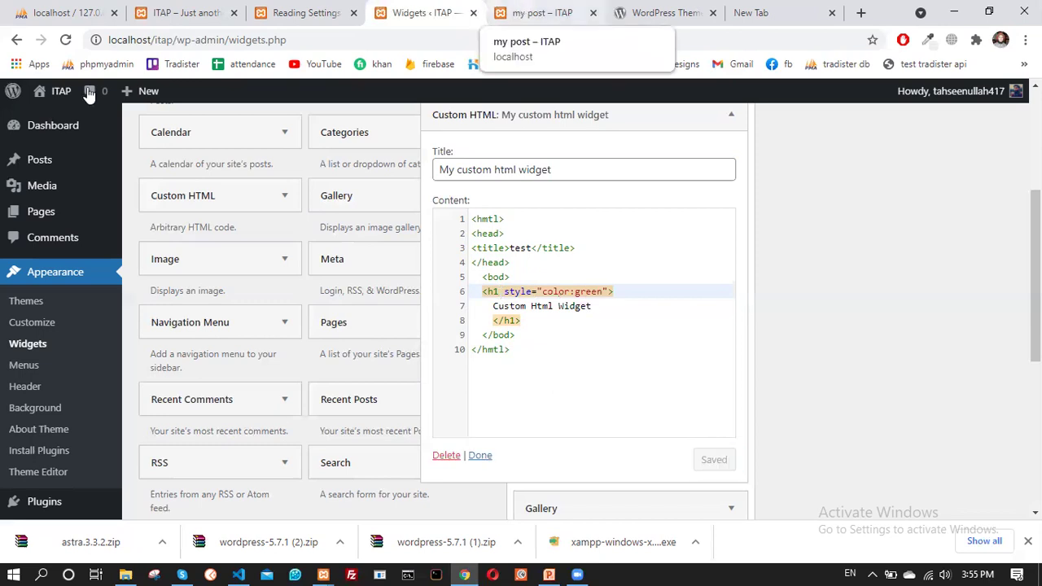
Reload the post page to confirm the heading now shows in green
{"action": "key", "text": "ctrl+Tab"}
{"action": "key", "text": "F5"}
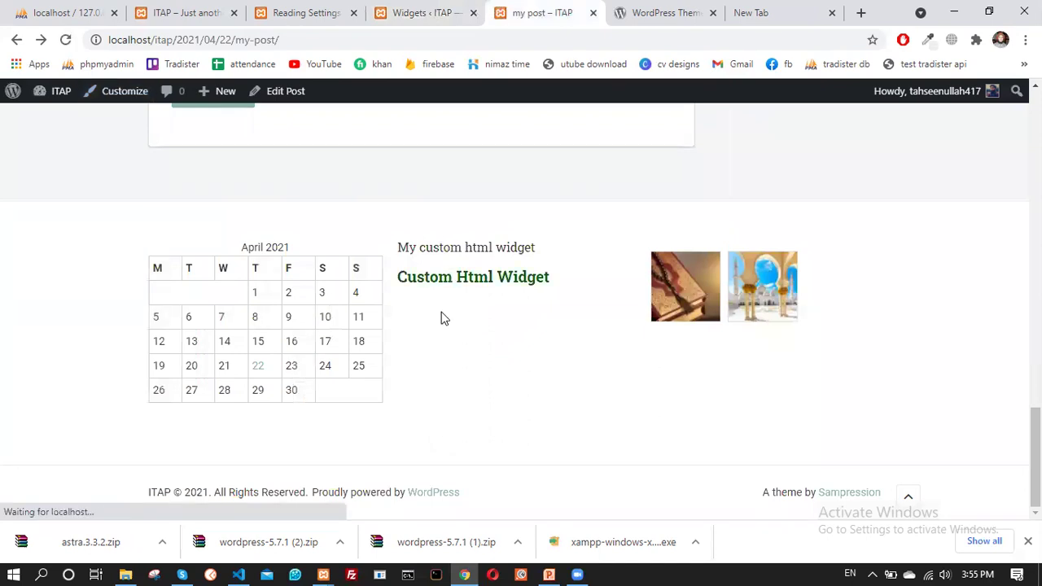
{"action": "left_click_drag", "start_coordinate": [406, 277], "coordinate": [515, 278]}
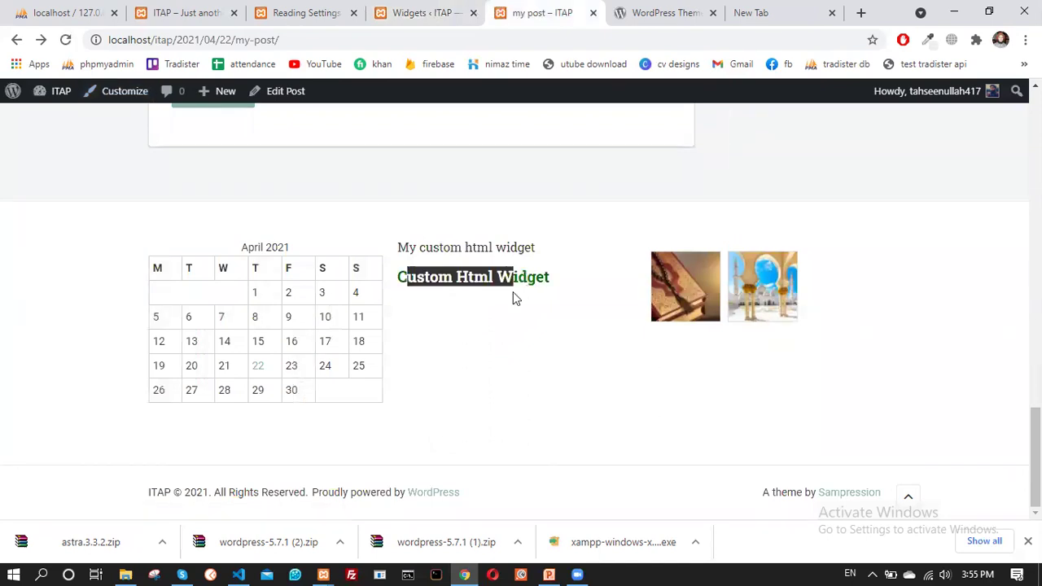
{"action": "left_click", "coordinate": [515, 296]}
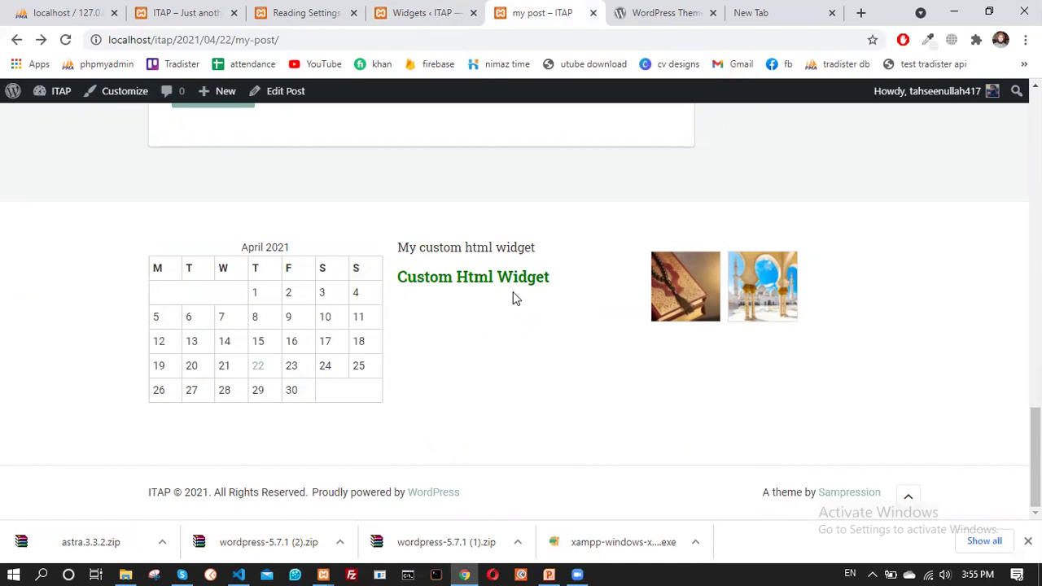
{"action": "left_click", "coordinate": [418, 12]}
Collapse the Custom HTML widget's settings panel on the Widgets page
{"action": "scroll", "coordinate": [700, 318], "scroll_direction": "down", "scroll_amount": 2}
{"action": "scroll", "coordinate": [811, 308], "scroll_direction": "up", "scroll_amount": 2}
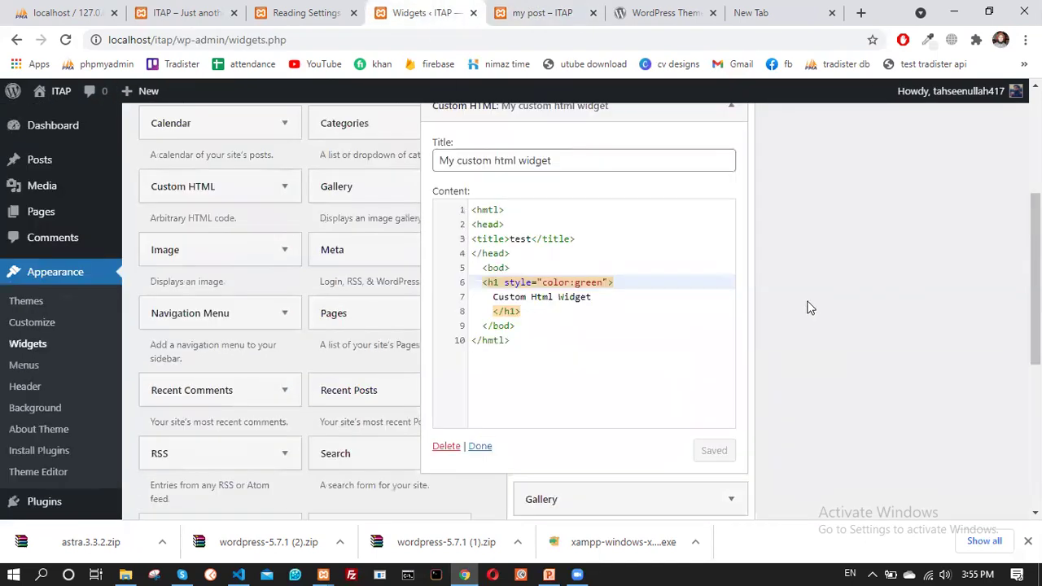
{"action": "scroll", "coordinate": [774, 277], "scroll_direction": "up", "scroll_amount": 2}
{"action": "left_click", "coordinate": [732, 242]}
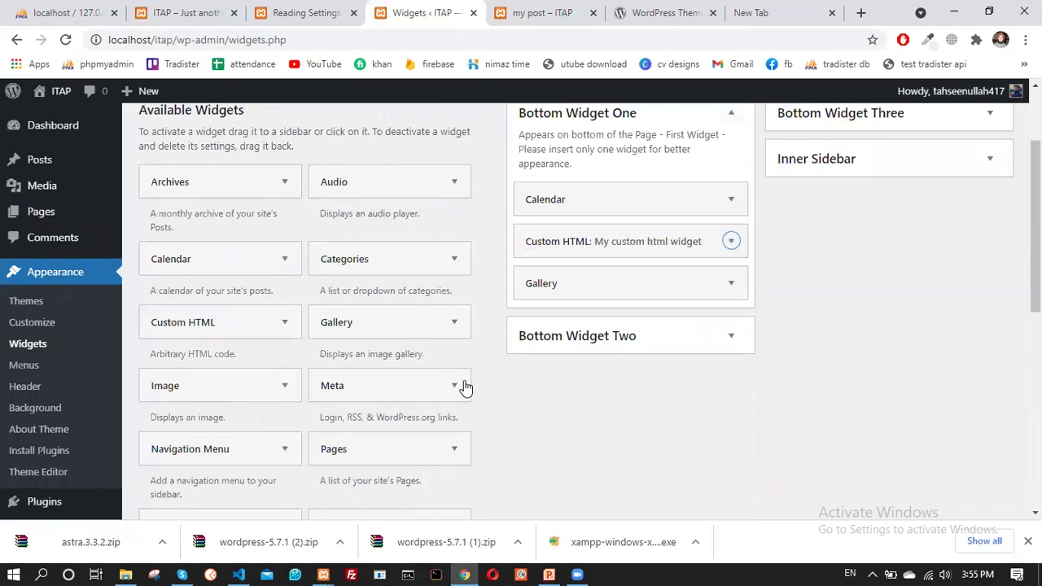
{"action": "scroll", "coordinate": [301, 380], "scroll_direction": "down", "scroll_amount": 2}
{"action": "scroll", "coordinate": [312, 365], "scroll_direction": "down", "scroll_amount": 2}
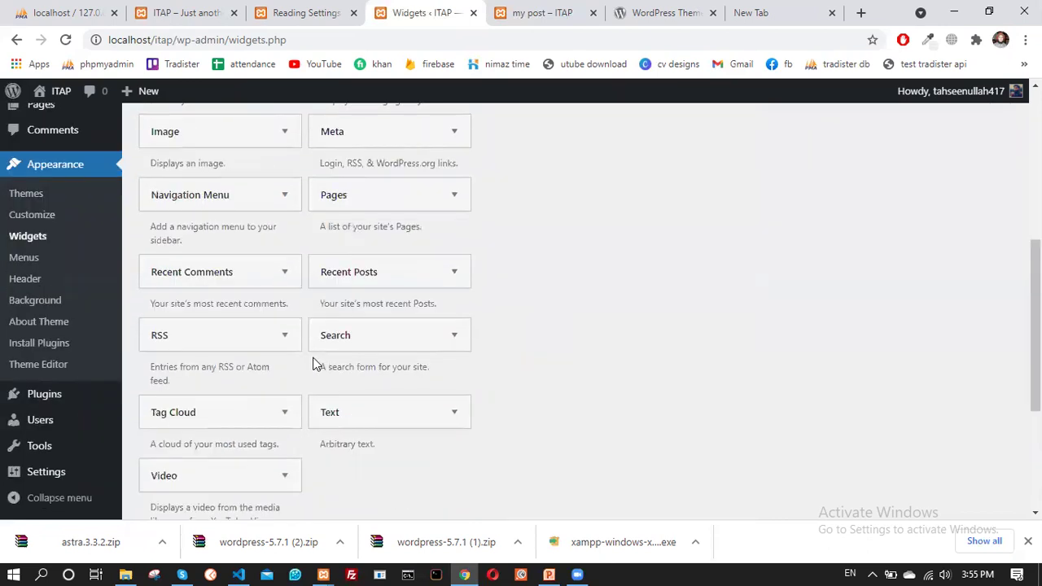
{"action": "scroll", "coordinate": [315, 364], "scroll_direction": "down", "scroll_amount": 3}
{"action": "scroll", "coordinate": [486, 358], "scroll_direction": "up", "scroll_amount": 6}
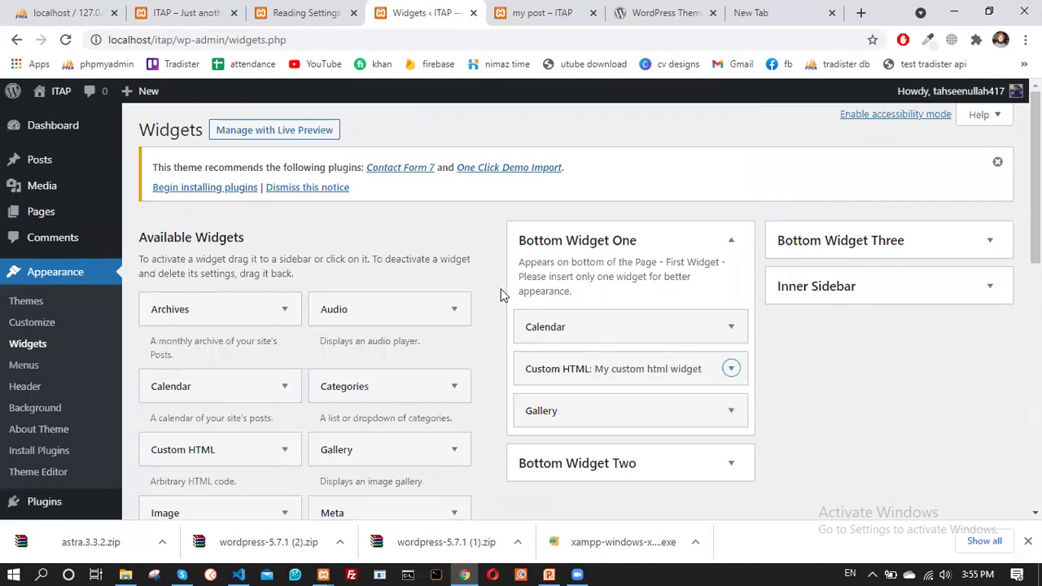
{"action": "scroll", "coordinate": [497, 288], "scroll_direction": "down", "scroll_amount": 2}
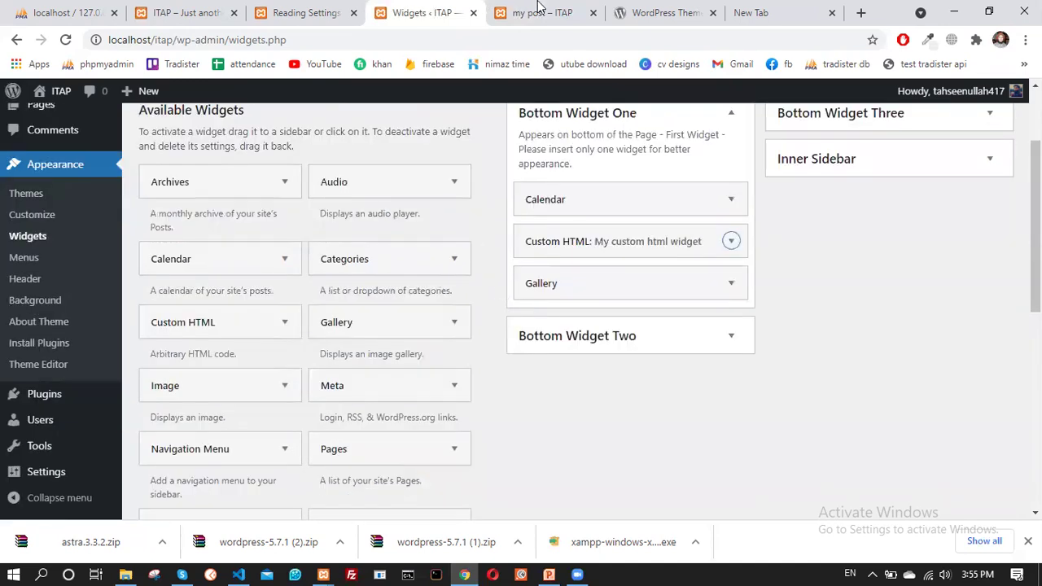
Glance at the post page, then collapse the Bottom Widget One area
{"action": "left_click", "coordinate": [537, 12]}
{"action": "scroll", "coordinate": [463, 357], "scroll_direction": "up", "scroll_amount": 3}
{"action": "scroll", "coordinate": [463, 358], "scroll_direction": "down", "scroll_amount": 3}
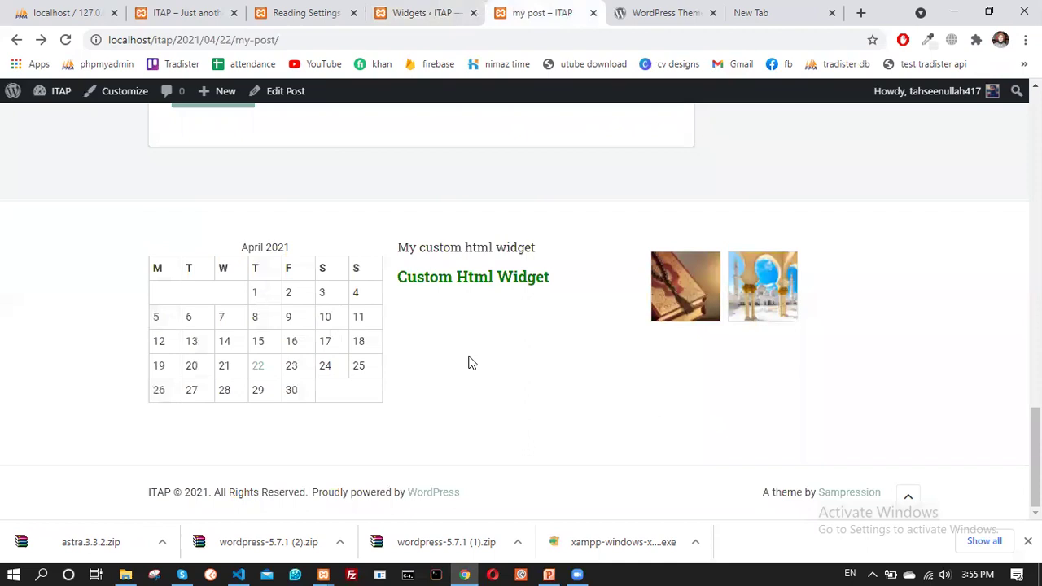
{"action": "left_click", "coordinate": [438, 8]}
{"action": "scroll", "coordinate": [527, 272], "scroll_direction": "up", "scroll_amount": 2}
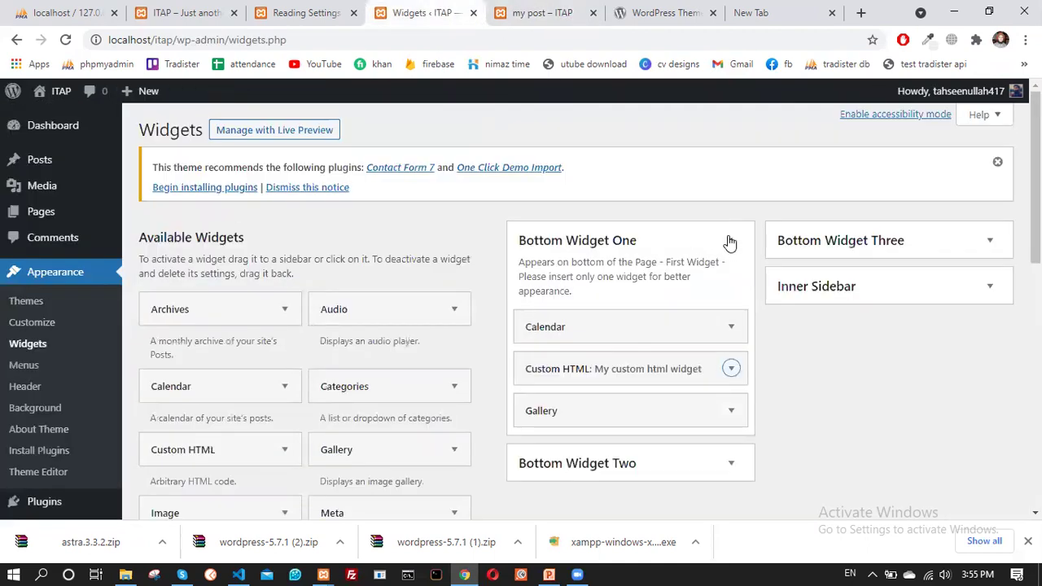
{"action": "left_click", "coordinate": [731, 240]}
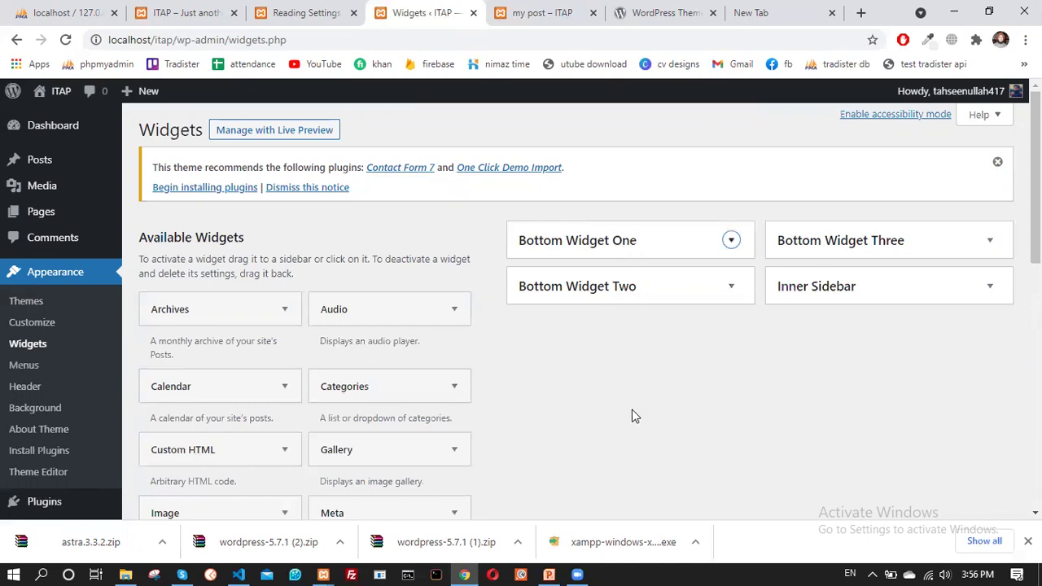
{"action": "scroll", "coordinate": [581, 377], "scroll_direction": "down", "scroll_amount": 8}
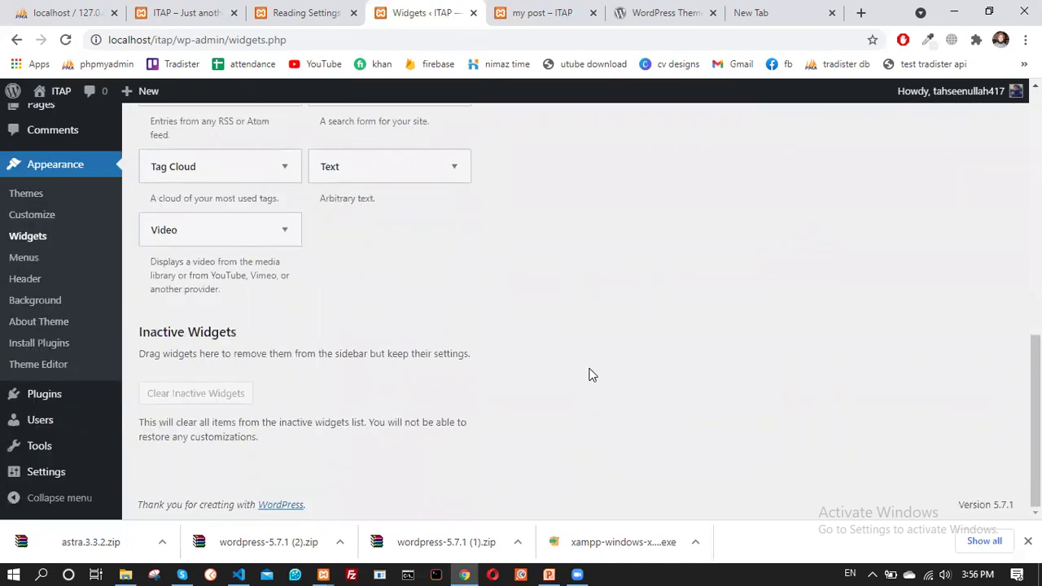
{"action": "scroll", "coordinate": [590, 374], "scroll_direction": "up", "scroll_amount": 8}
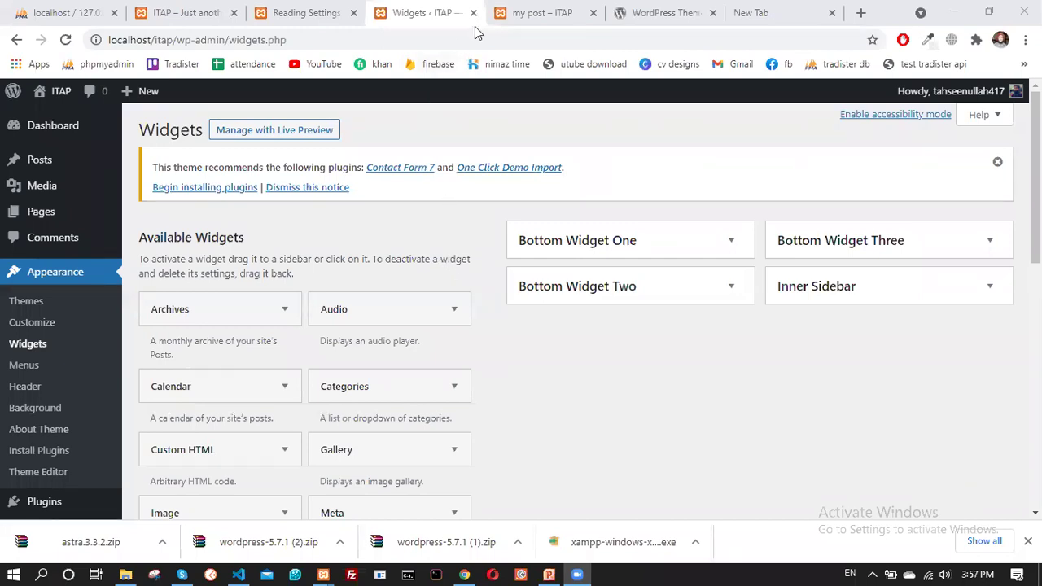
{"action": "left_click", "coordinate": [430, 24]}
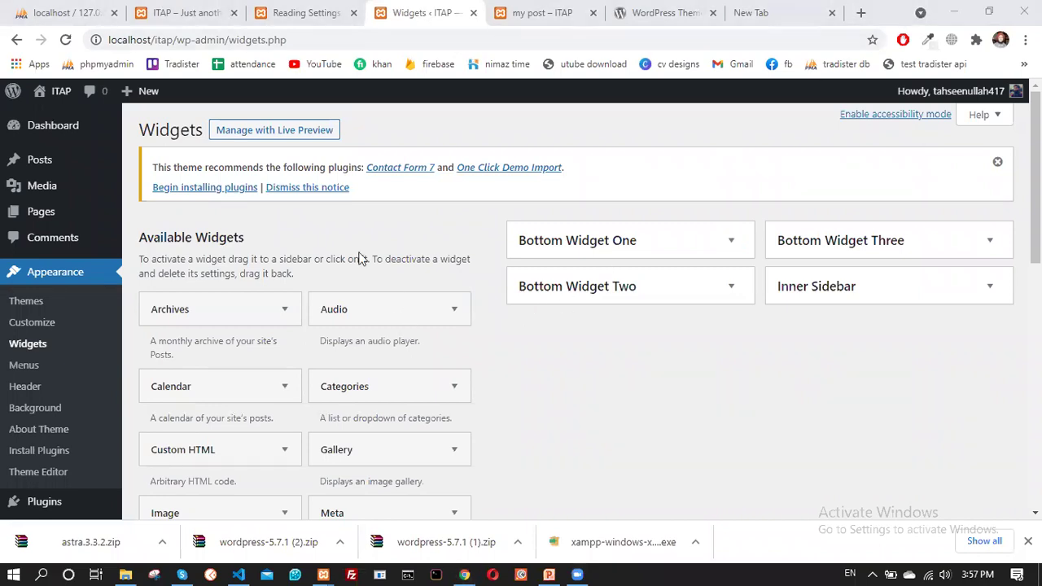
{"action": "scroll", "coordinate": [212, 313], "scroll_direction": "down", "scroll_amount": 3}
{"action": "scroll", "coordinate": [537, 340], "scroll_direction": "up", "scroll_amount": 3}
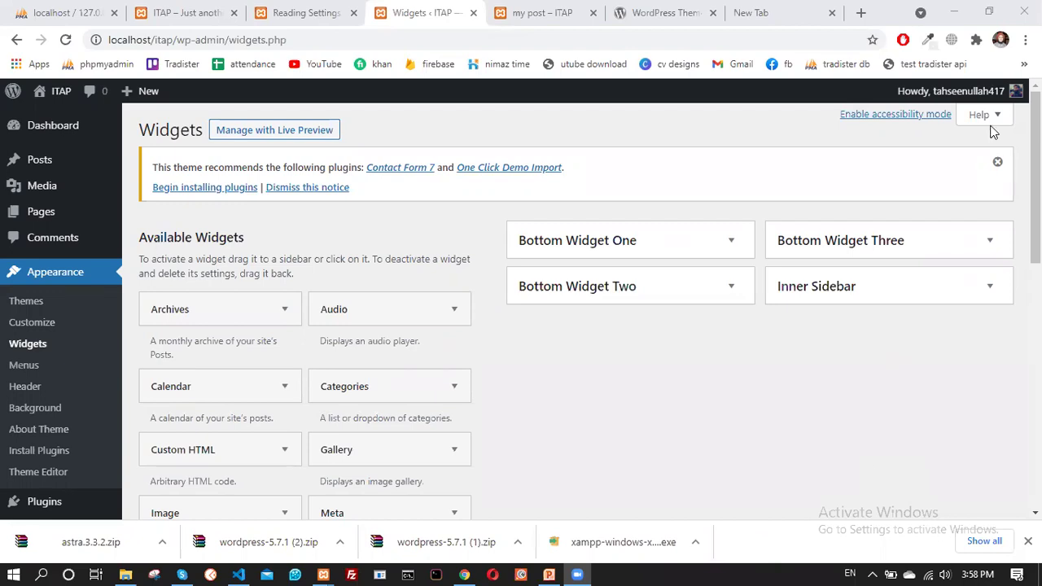
{"action": "scroll", "coordinate": [953, 342], "scroll_direction": "down", "scroll_amount": 5}
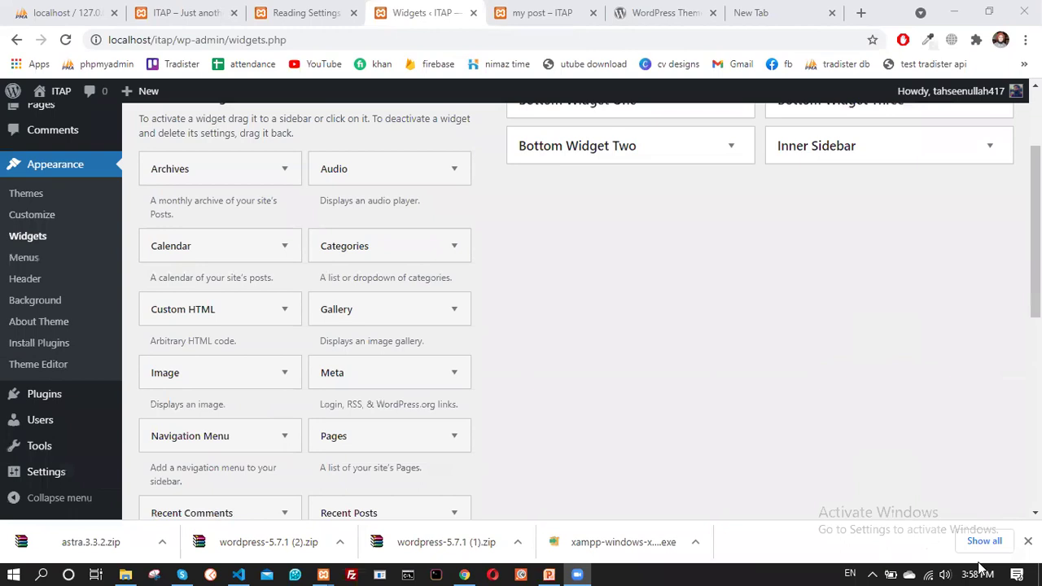